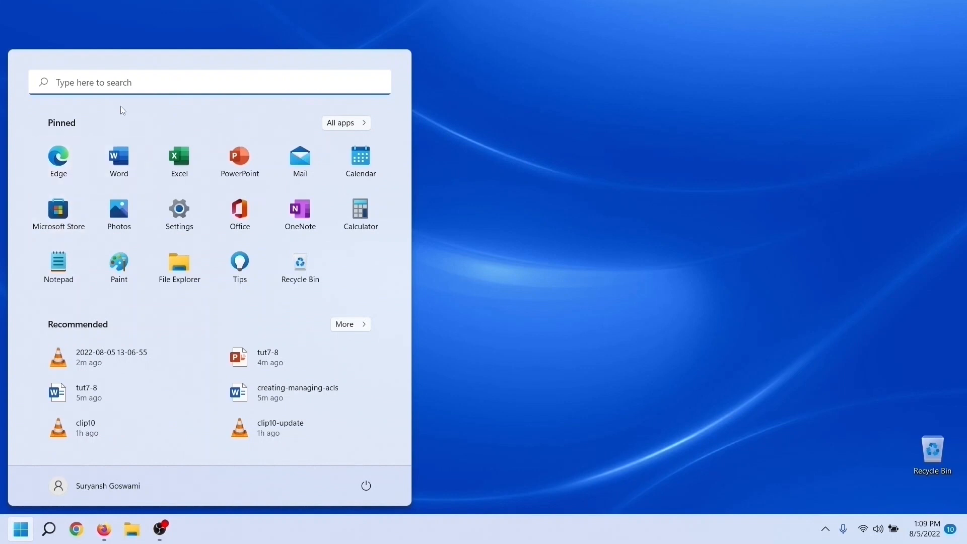
Step: Search the computer for "packet" and launch Cisco Packet Tracer
left_click(129, 86)
type("packet")
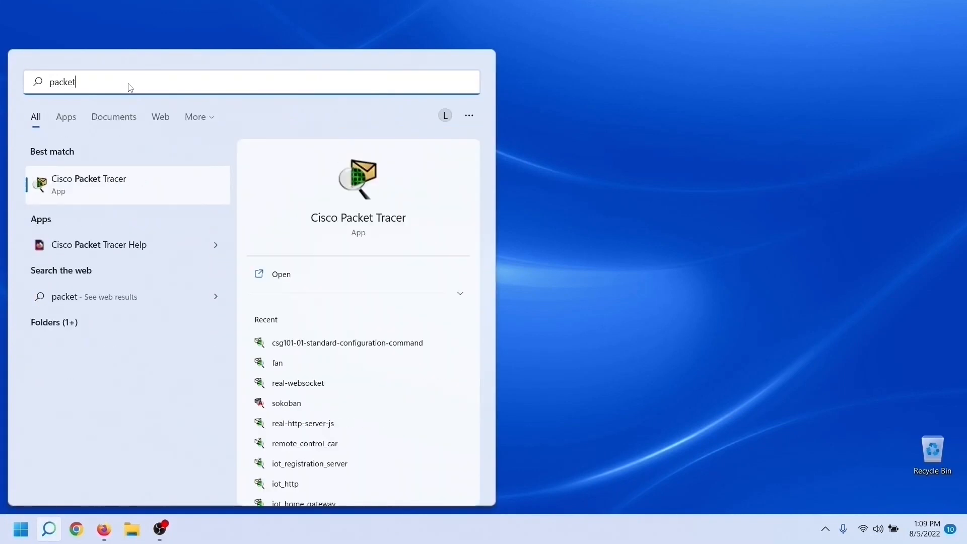
left_click(127, 193)
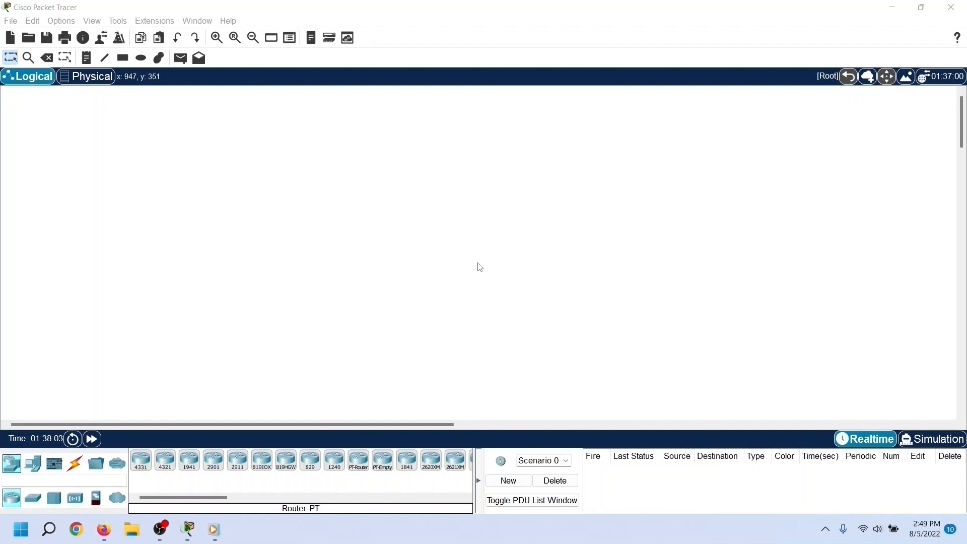
Step: Place a 4331 router in the middle of the logical workspace and open its IOS command-line interface
left_click_drag(142, 469, 362, 276)
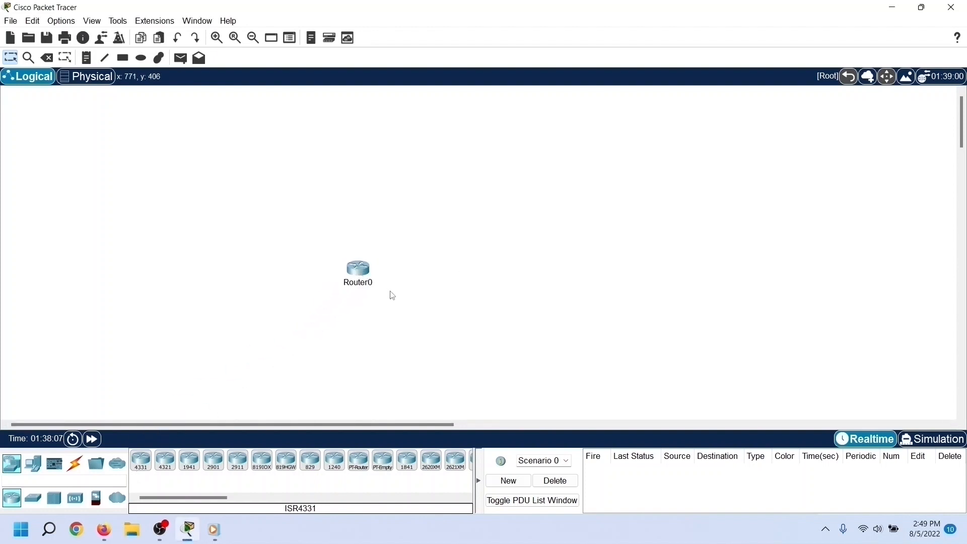
left_click(361, 271)
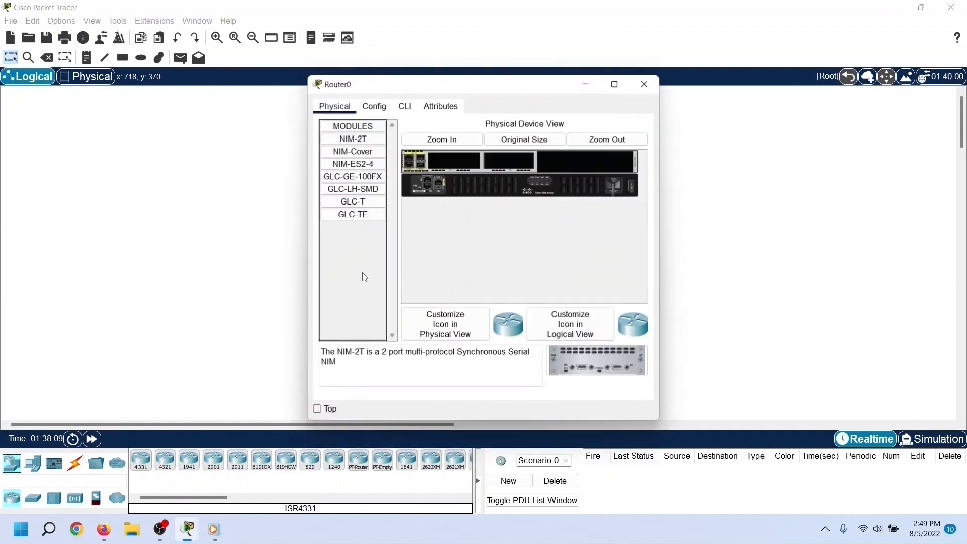
left_click(406, 107)
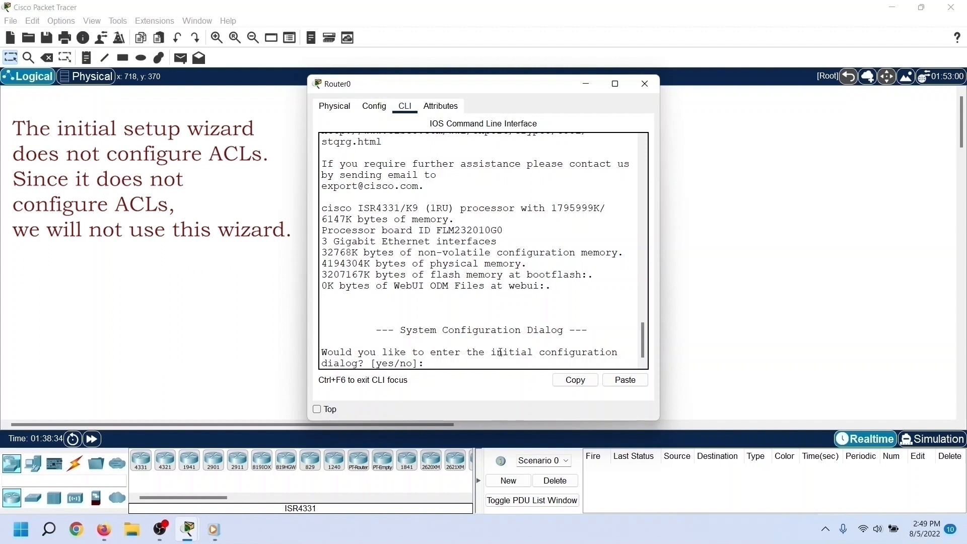
Step: Decline the router's initial configuration dialog with "no" and proceed to the user EXEC prompt
left_click_drag(492, 352, 618, 352)
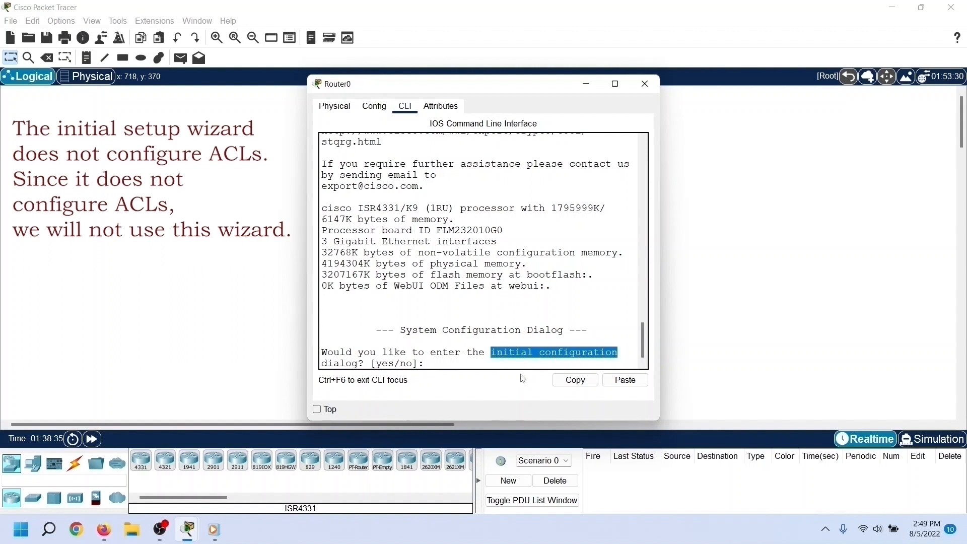
left_click(444, 364)
type("no")
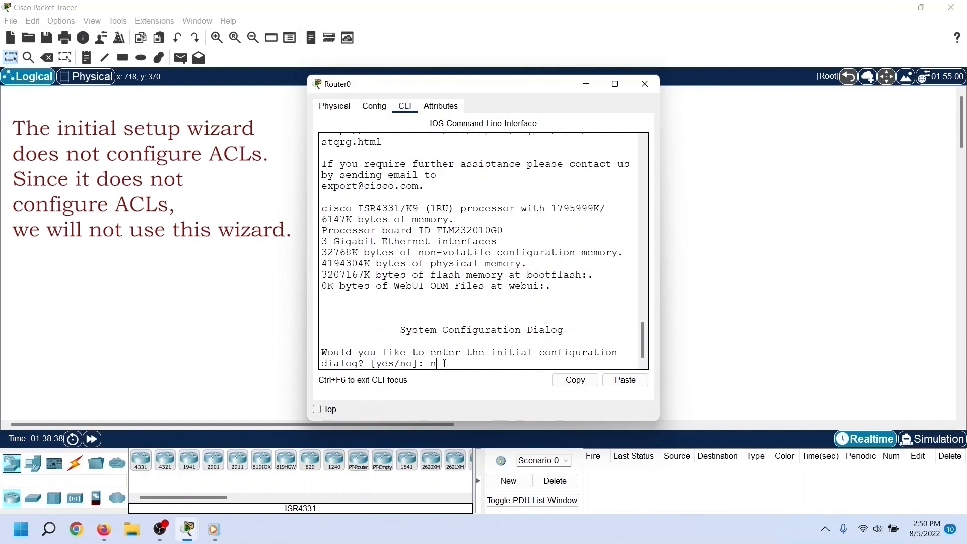
key("Return")
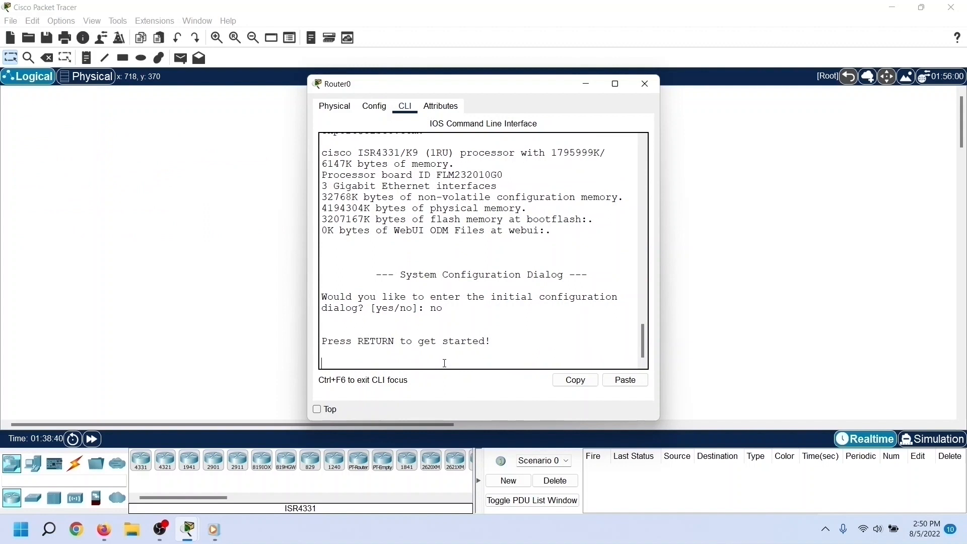
key("Return")
Step: Enter privileged EXEC mode with enable, and global configuration mode with configure terminal
type("enable")
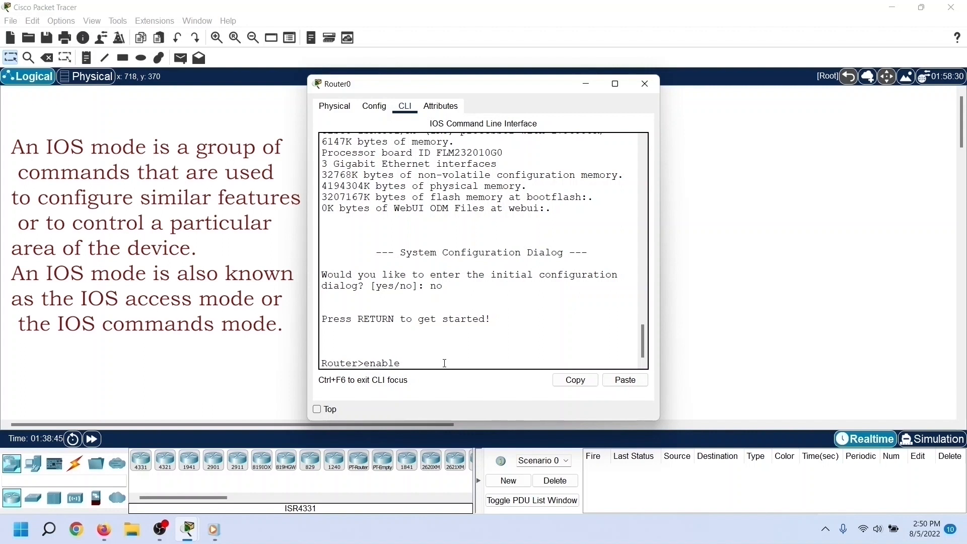
key("Return")
type("confi")
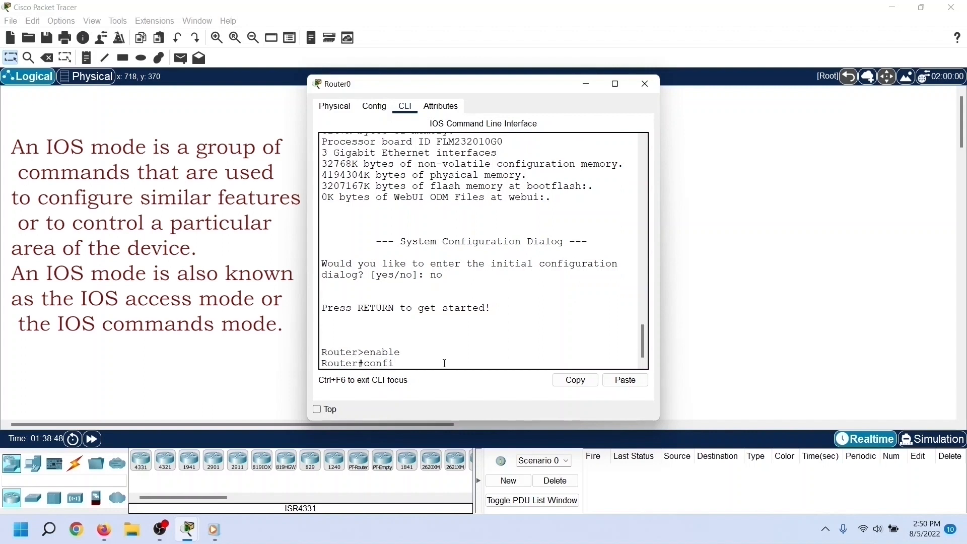
type("gure t")
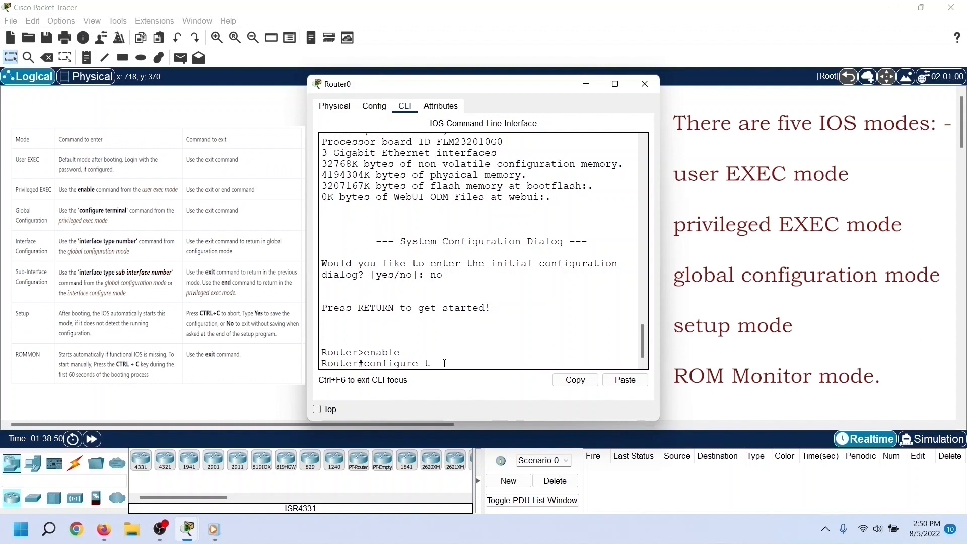
type("erminal")
key("Return")
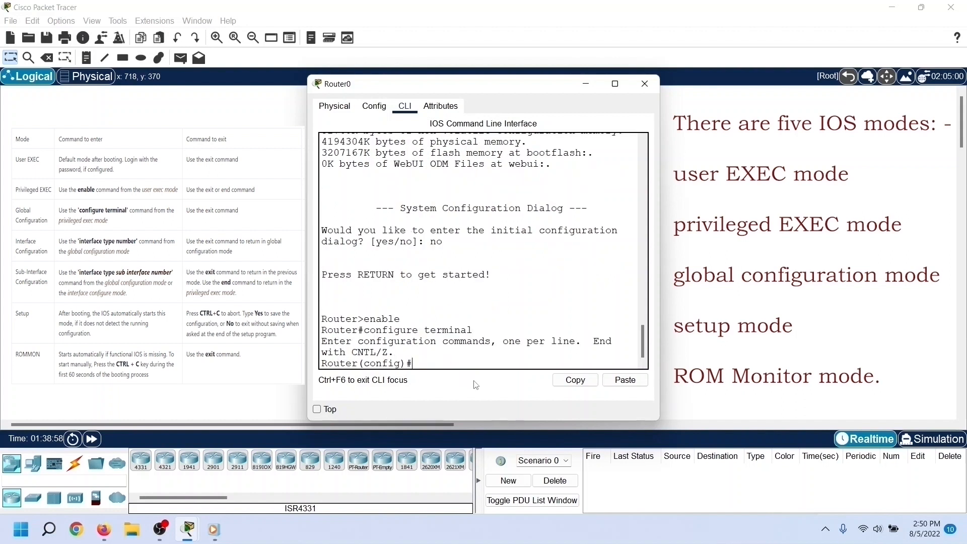
Step: Begin an access-list command with list number 10, consulting the inline help for the number ranges and the available actions
type("access")
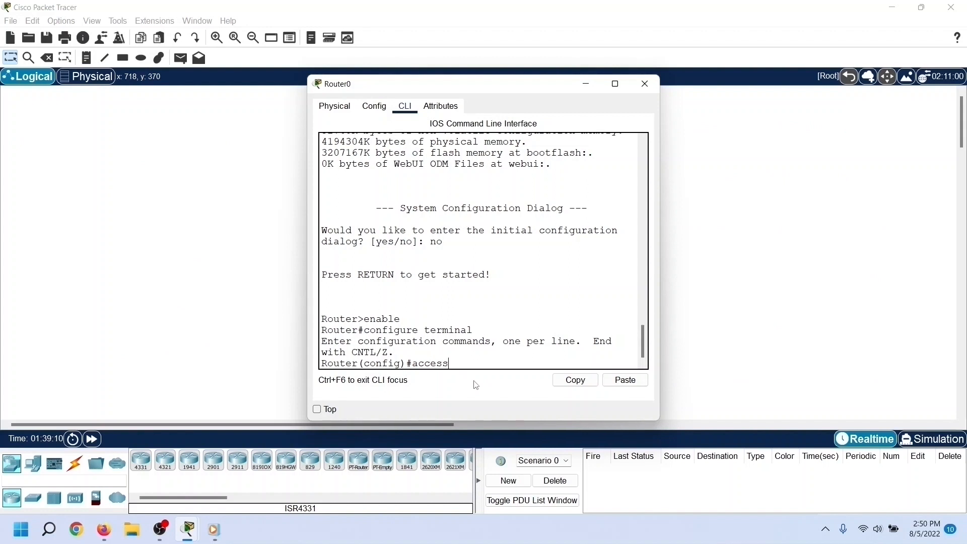
type("-lis")
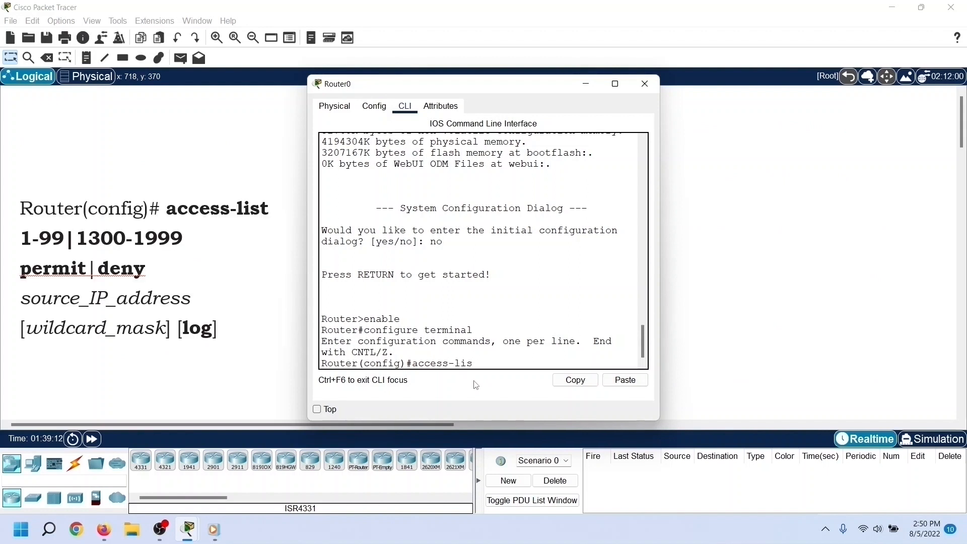
type("t ?")
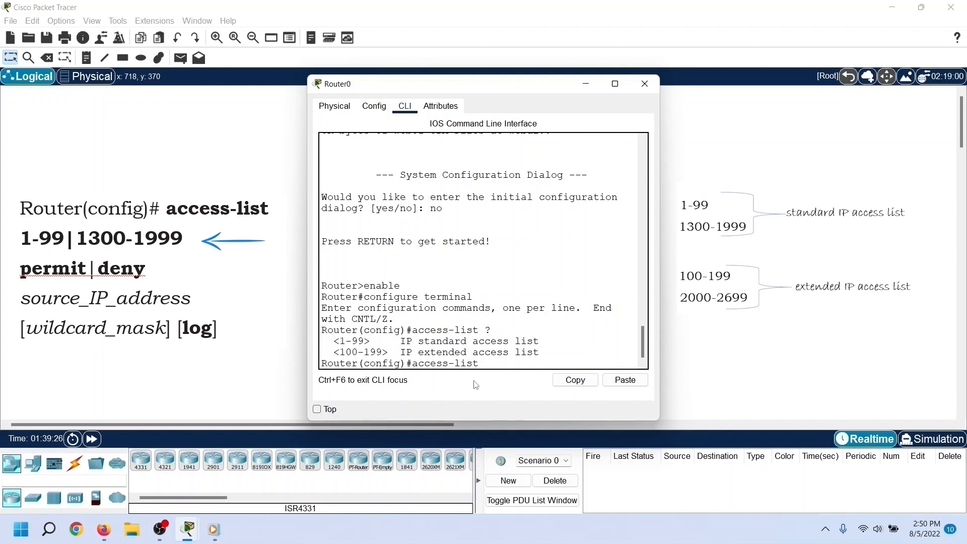
type("10 ")
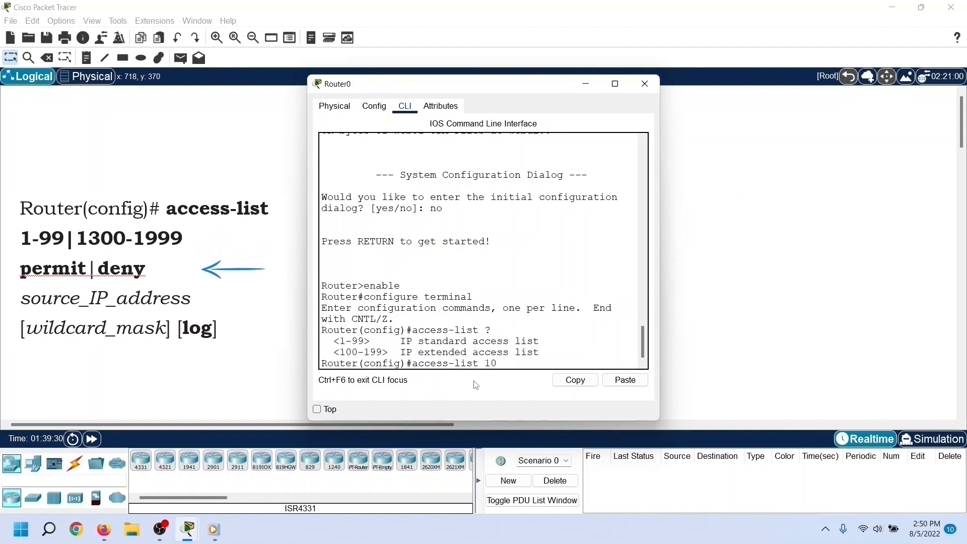
type("?")
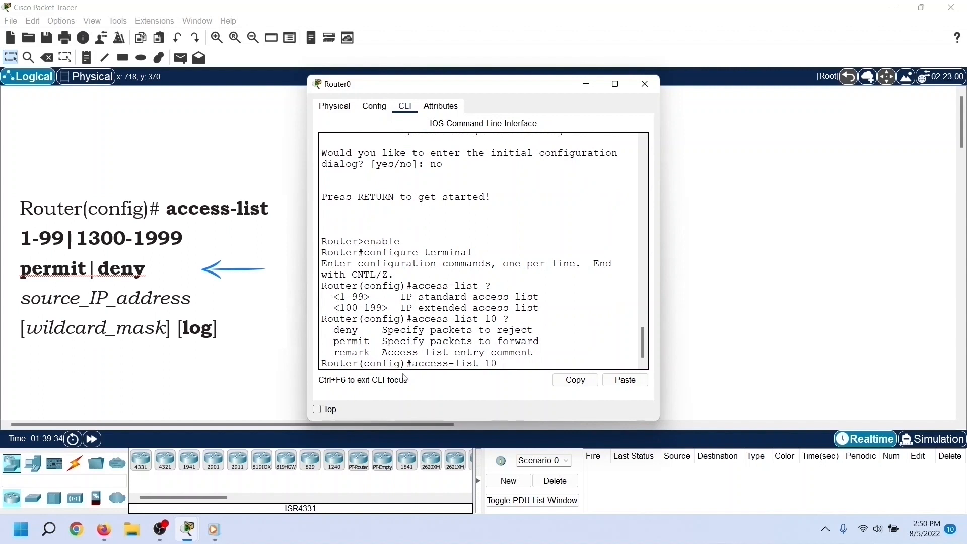
left_click_drag(334, 331, 551, 354)
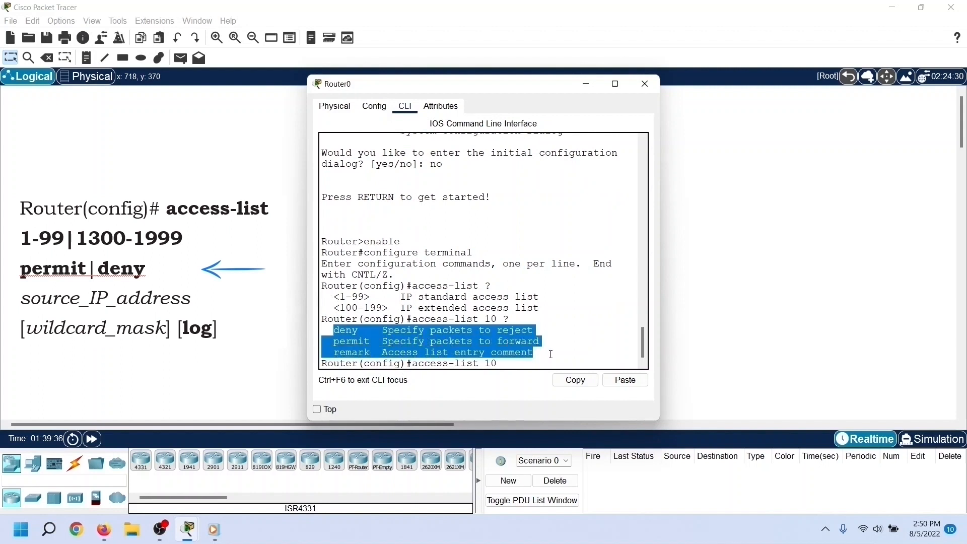
left_click(514, 362)
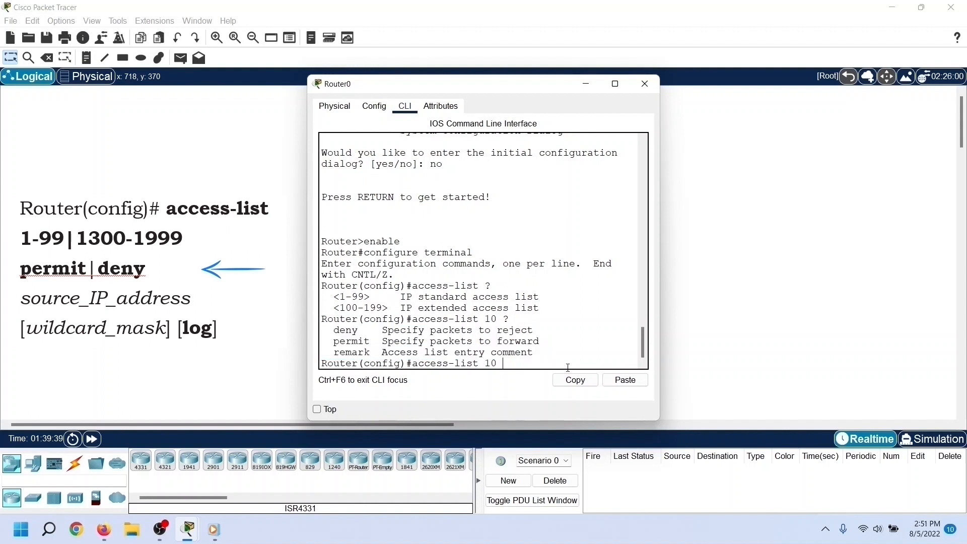
Step: Complete the access list 10 entry to permit network 10.0.0.0 with wildcard mask 0.255.255.255, consulting the inline help for source options
type("permit")
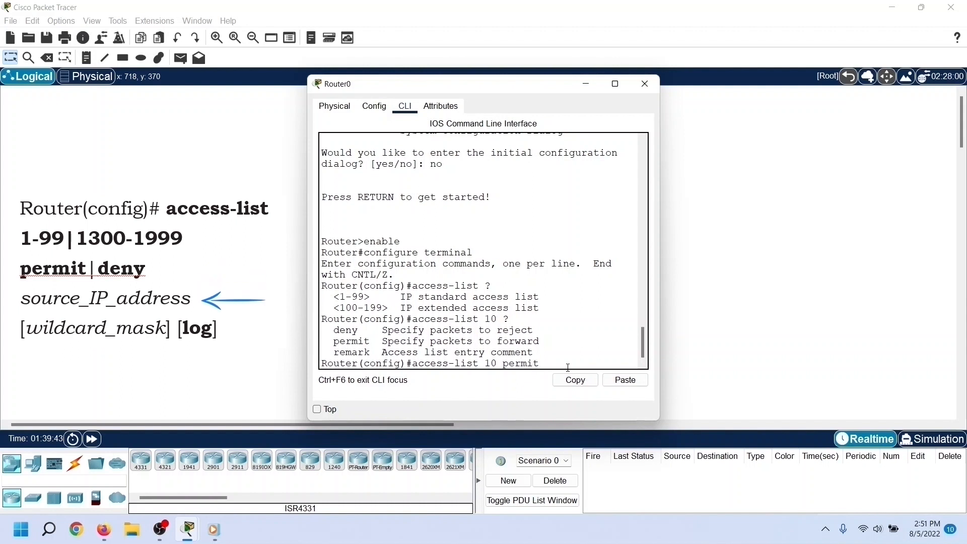
type(" ?")
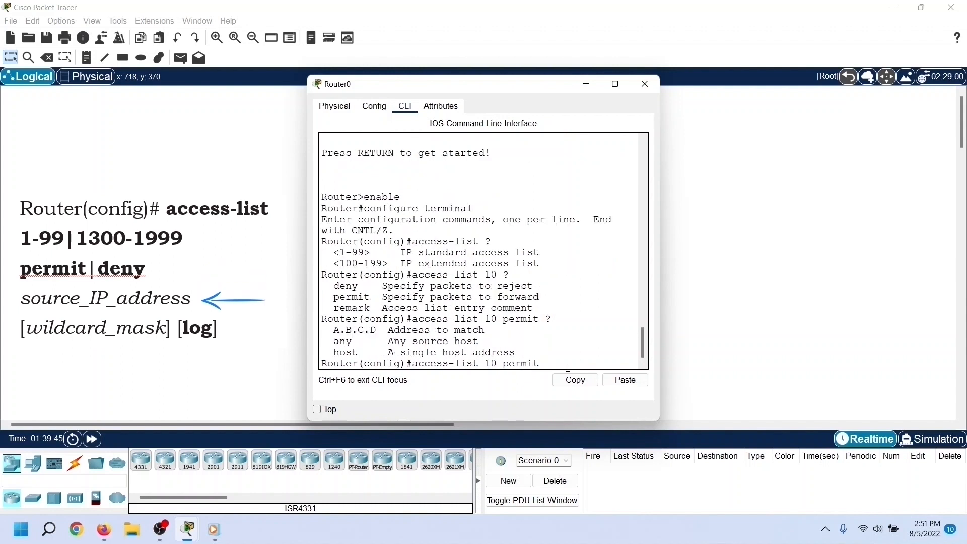
type("10.0.0.0")
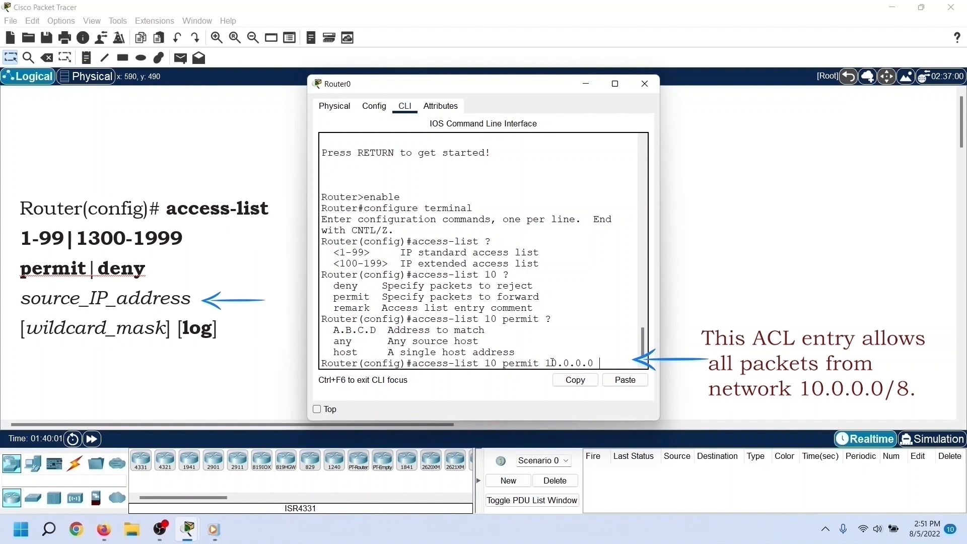
type(" 0.255.")
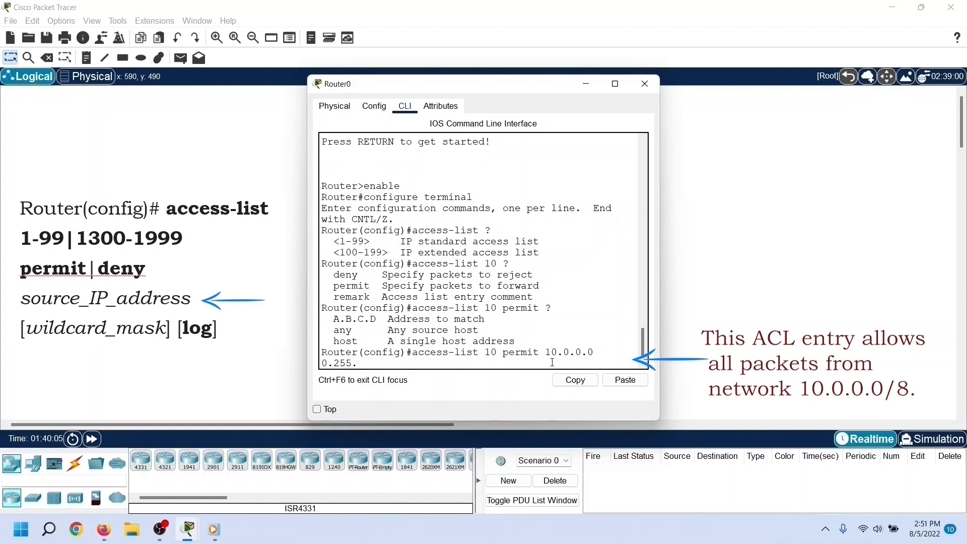
type("255.255")
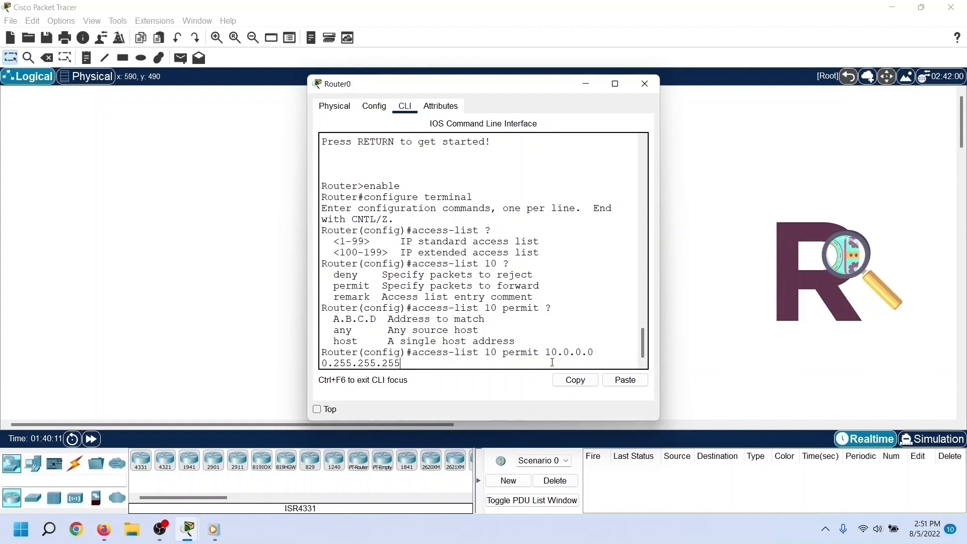
key("Return")
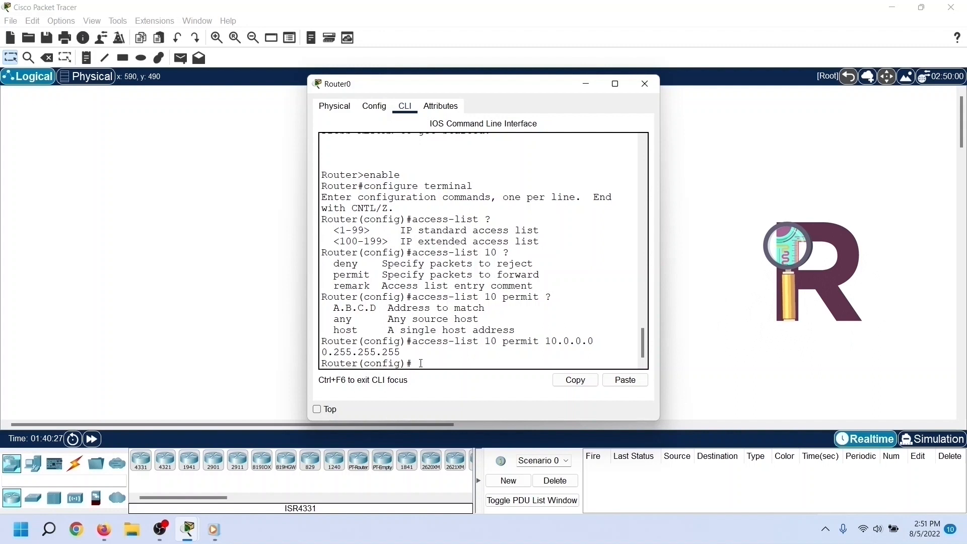
Step: Leave global configuration mode with exit and return to a clean privileged EXEC prompt
key("Return")
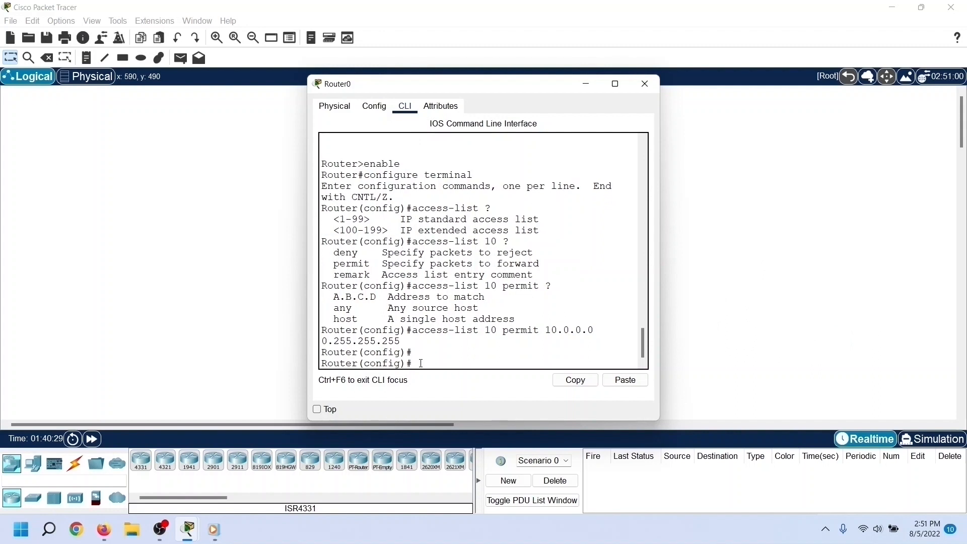
type("exit")
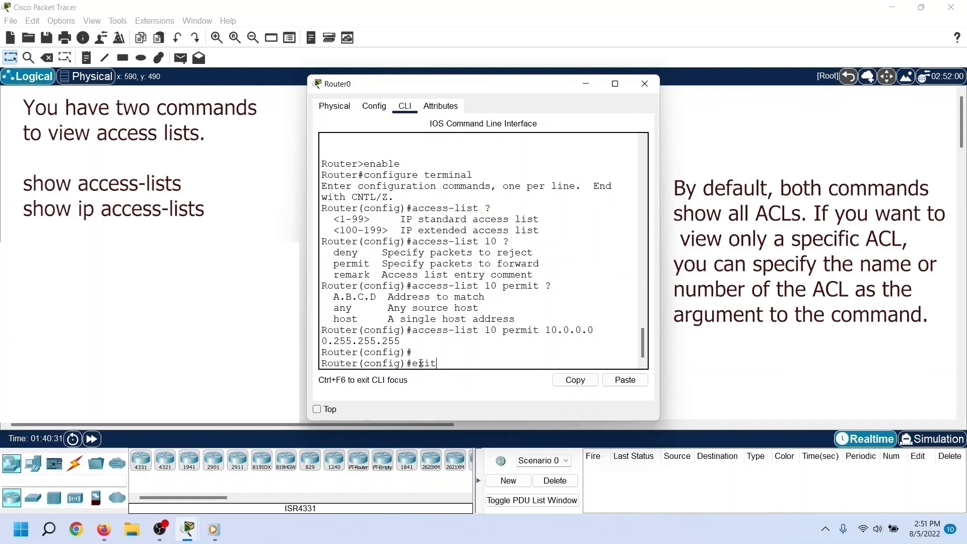
key("Return")
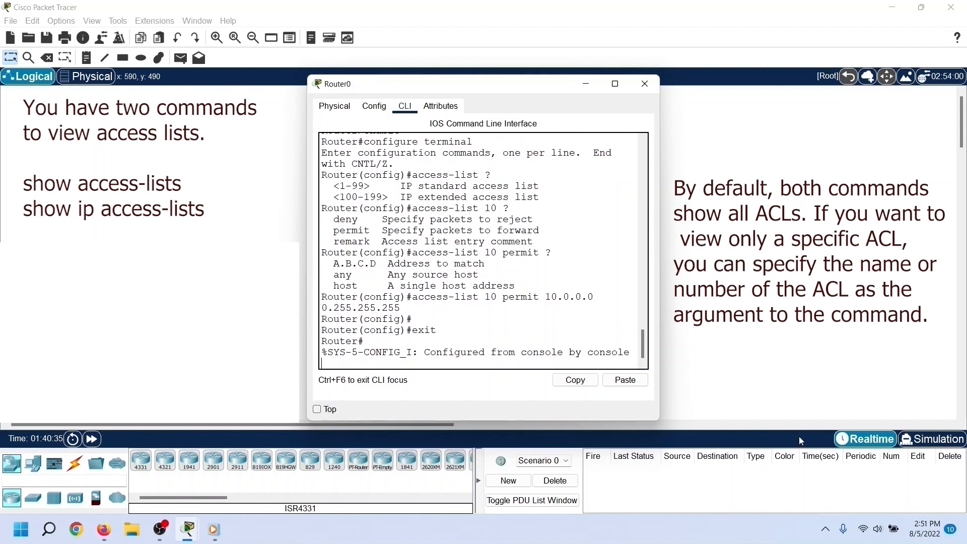
key("Return")
Step: Display all access lists on the router with show access-lists and review the listed entries
type("show access-lists")
key("Return")
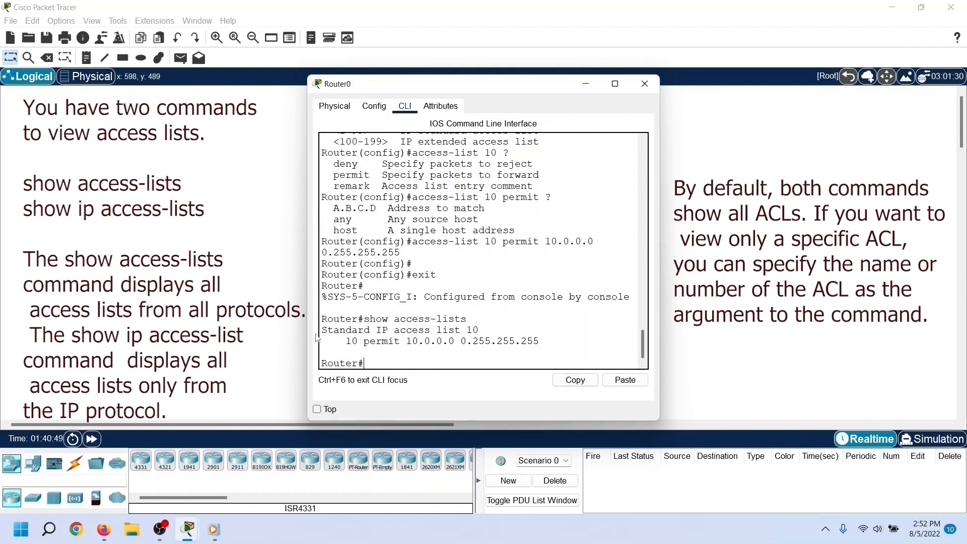
left_click_drag(322, 331, 554, 338)
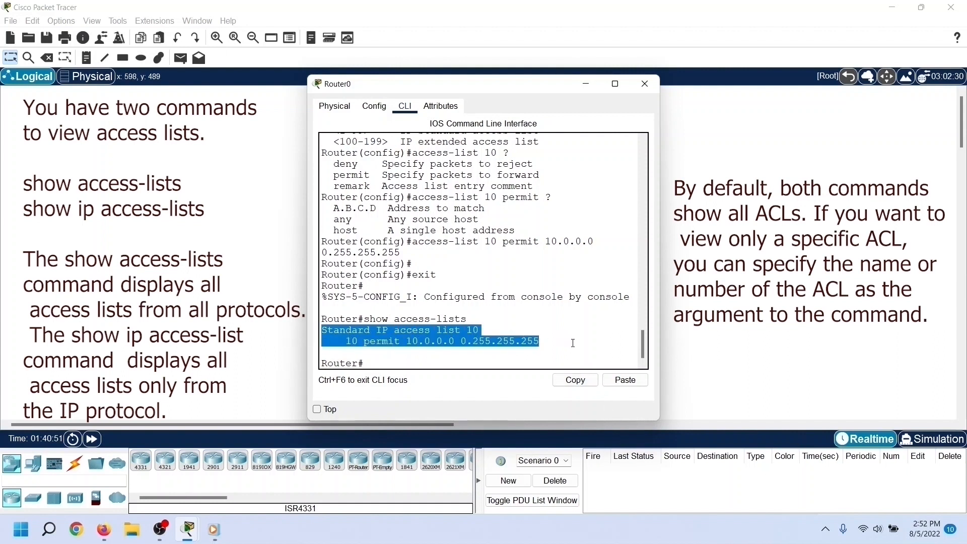
left_click(433, 359)
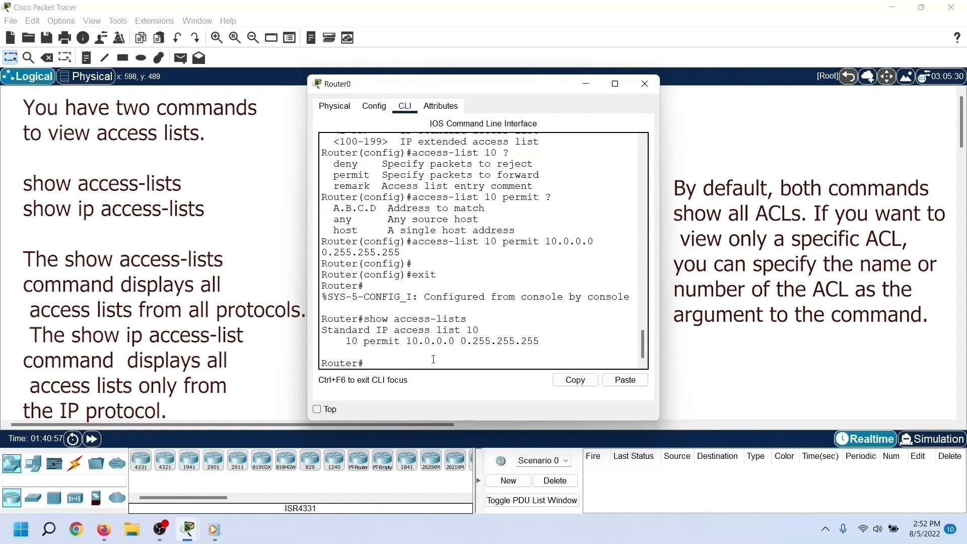
Step: Display only access list 10 with show access-lists 10
type("show access-lists 10")
key("Return")
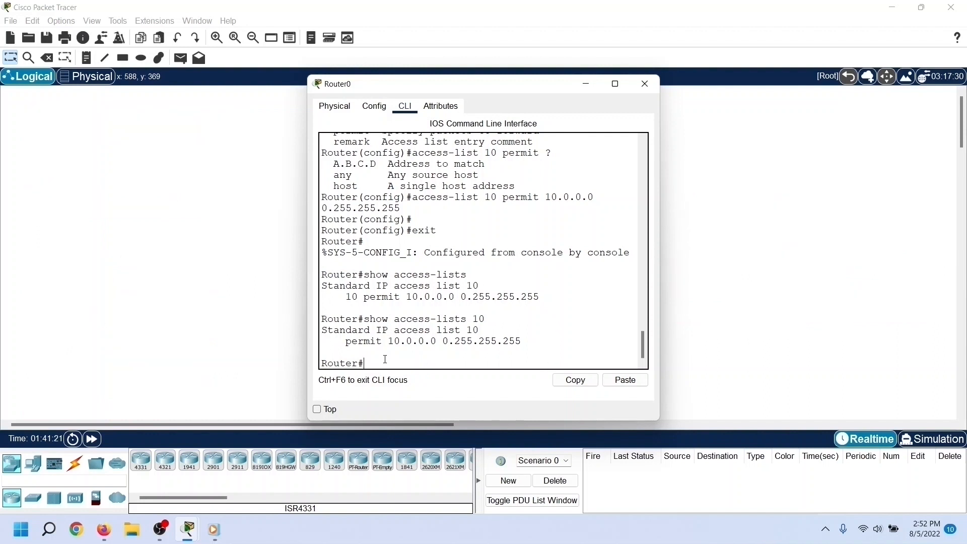
Step: Go back into global configuration mode with configure terminal
type("configure terminal")
key("Return")
Step: Add an entry to access list 10 that denies network 20.0.0.0 with wildcard mask 0.255.255.255
type("acce")
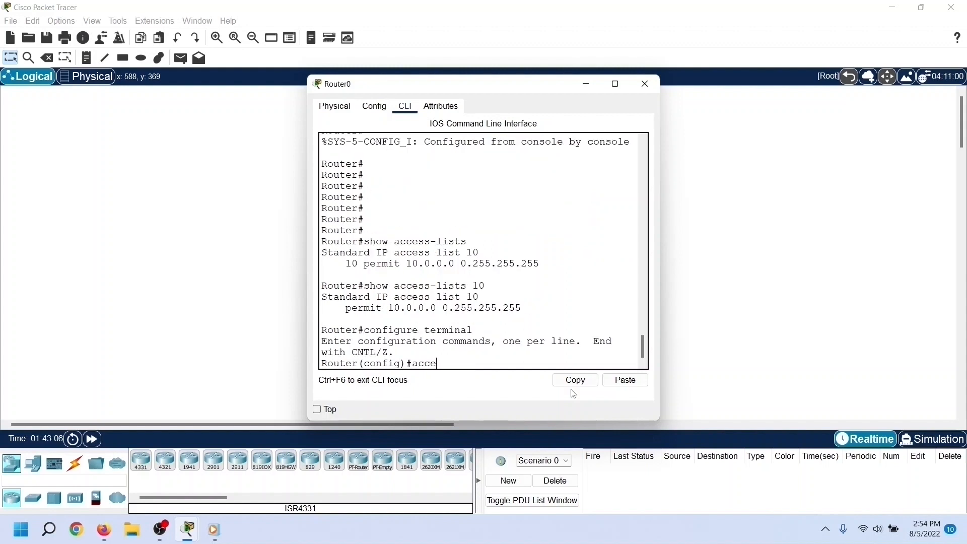
type("ss-li")
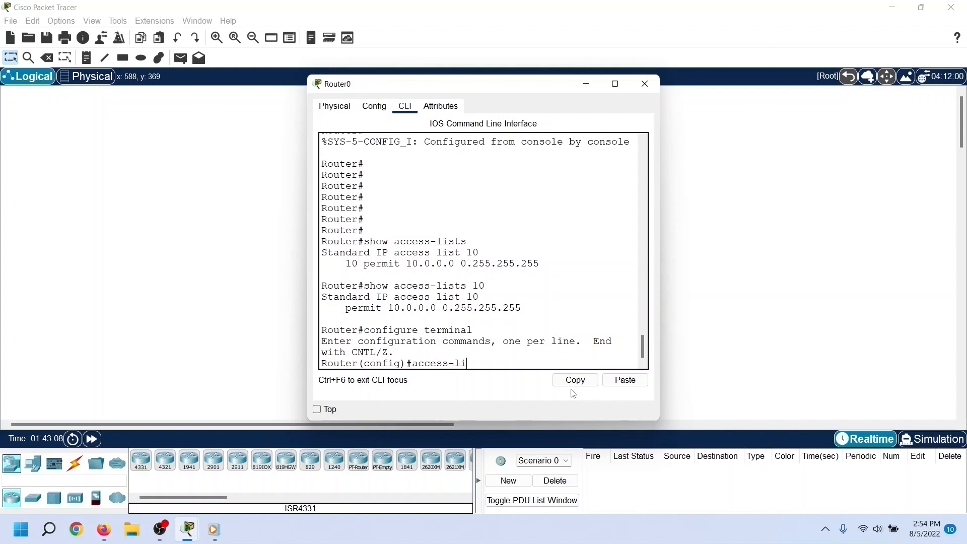
type("st 10")
left_click_drag(499, 363, 485, 363)
left_click_drag(325, 298, 530, 305)
left_click(502, 359)
type("deny 20")
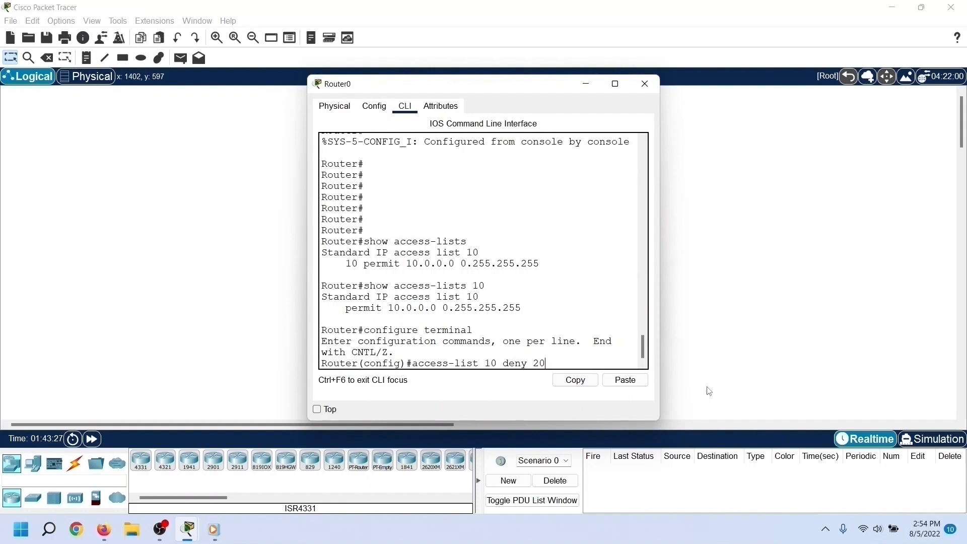
type(".0.0.0 0.255.255.255")
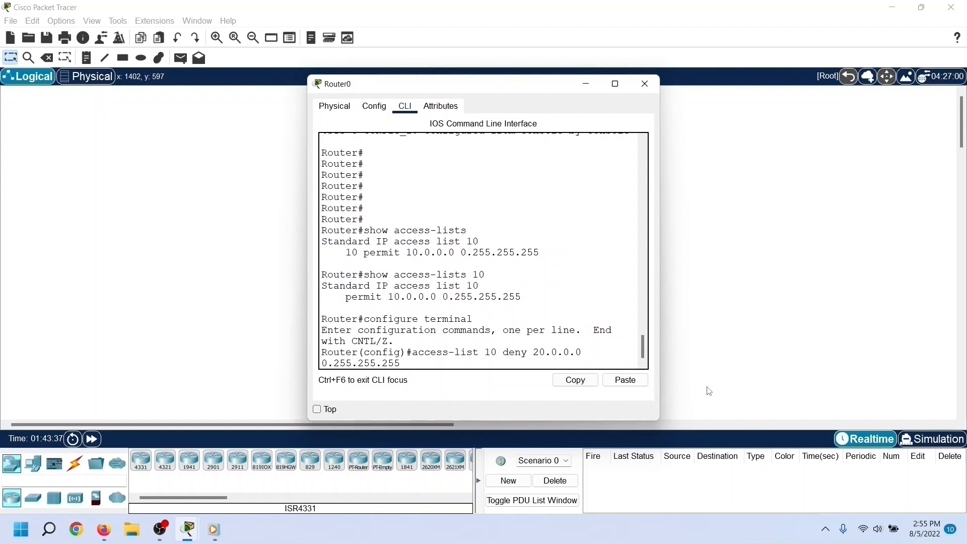
key("Return")
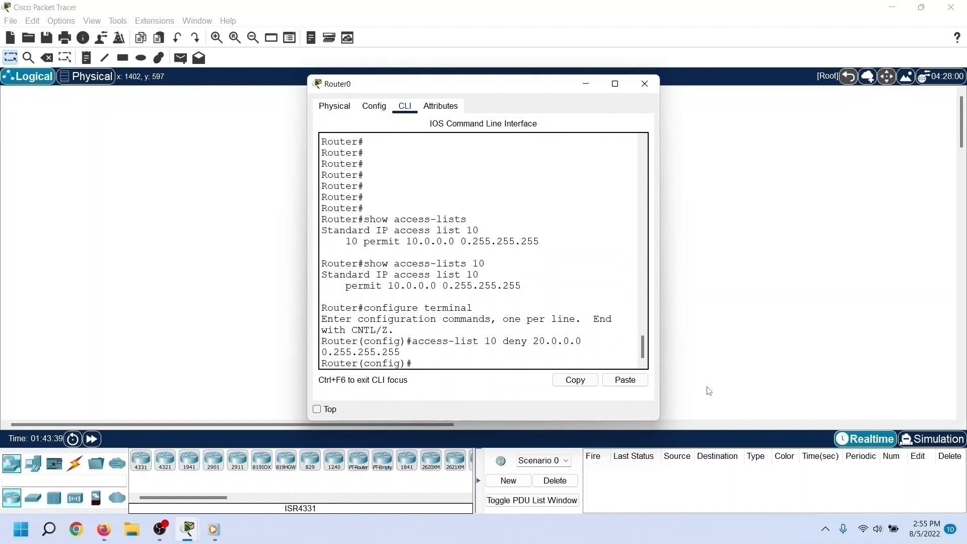
Step: Leave global configuration mode with exit and get a fresh privileged EXEC prompt
type("exit")
key("Return")
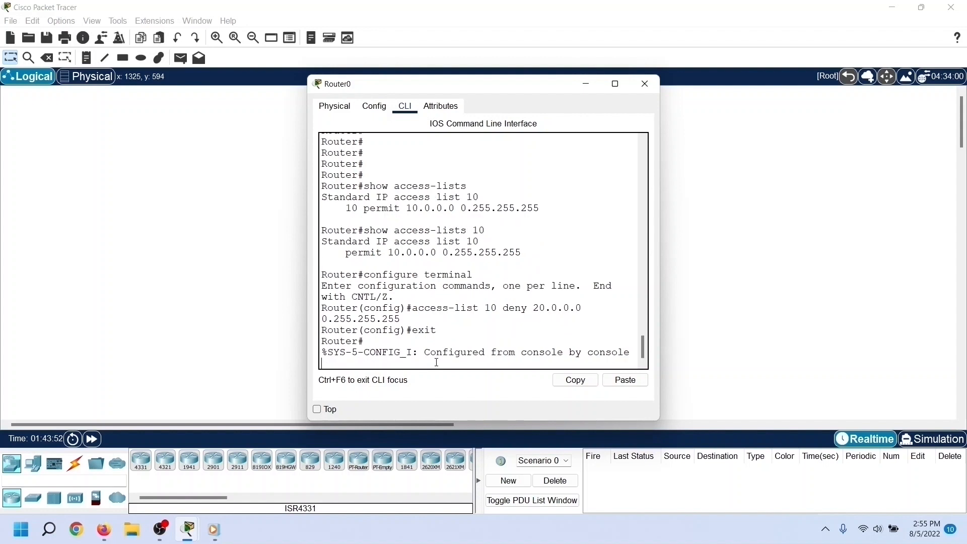
key("Return")
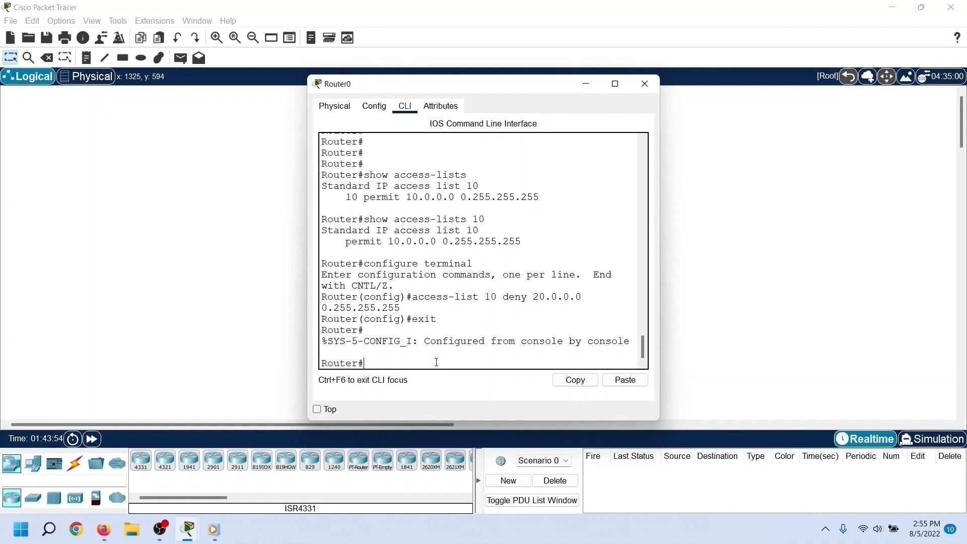
Step: Display access list 10 with show access-lists 10 to check its entries
type("show access-lists 10")
key("Return")
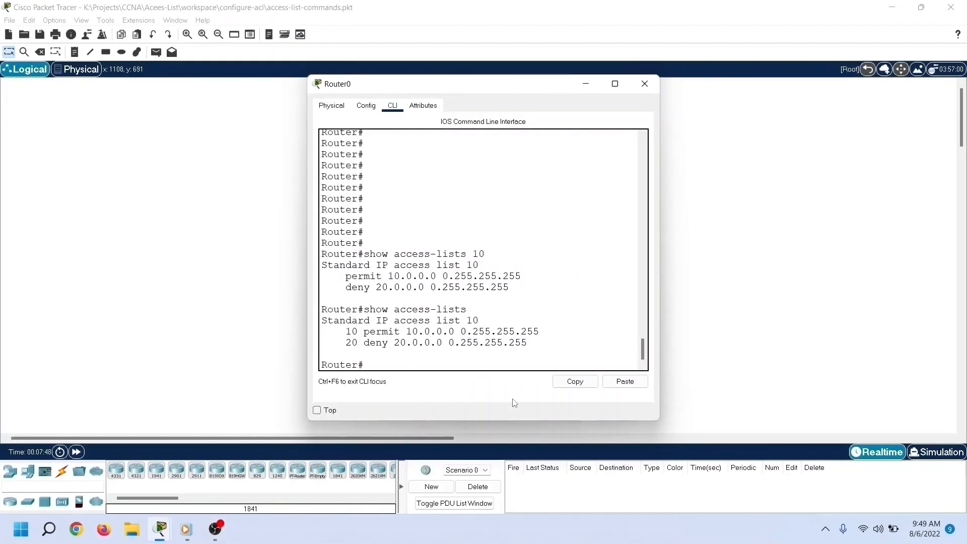
Step: Enter global configuration mode with configure terminal
type("configure terminal")
key("Return")
Step: Use the context help of ip access-list to review which access list types it accepts
type("ip access-list")
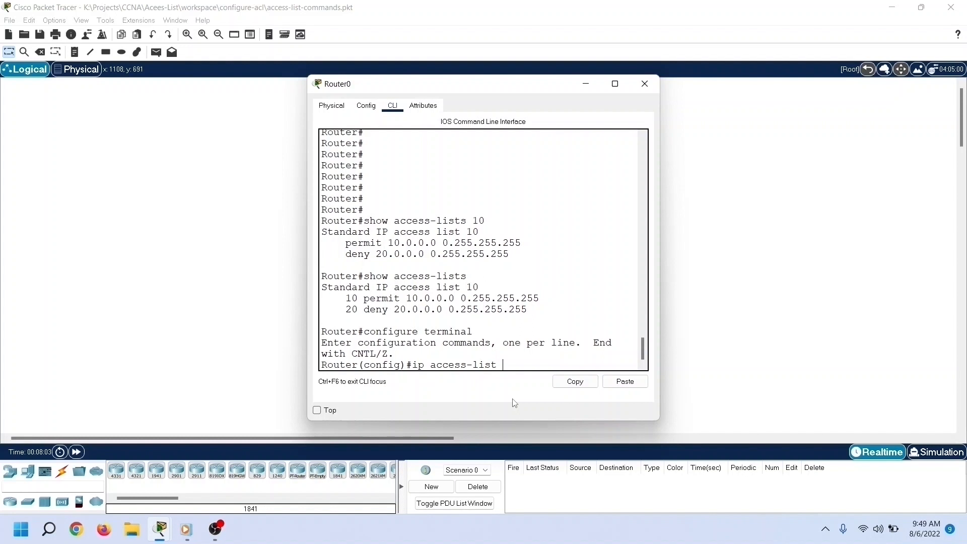
type(" ?")
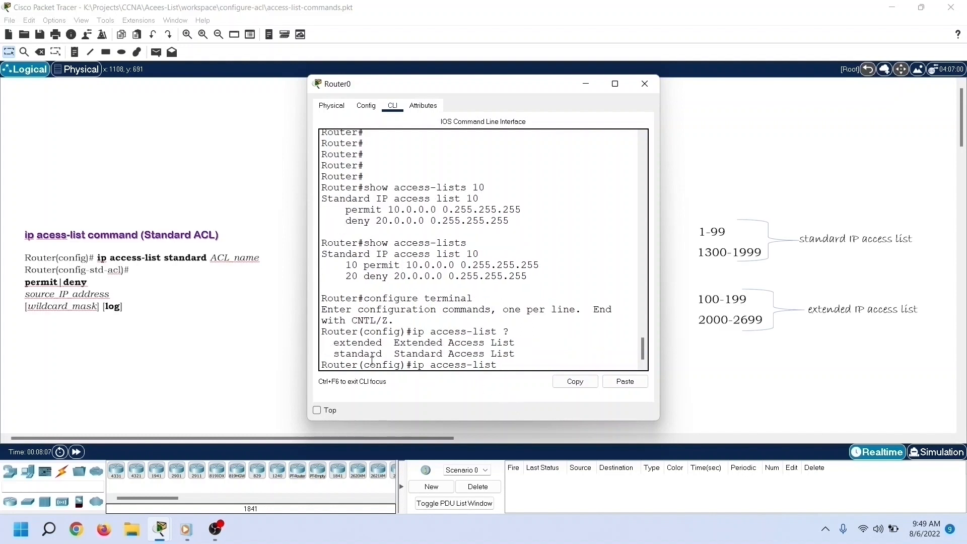
left_click_drag(335, 343, 516, 356)
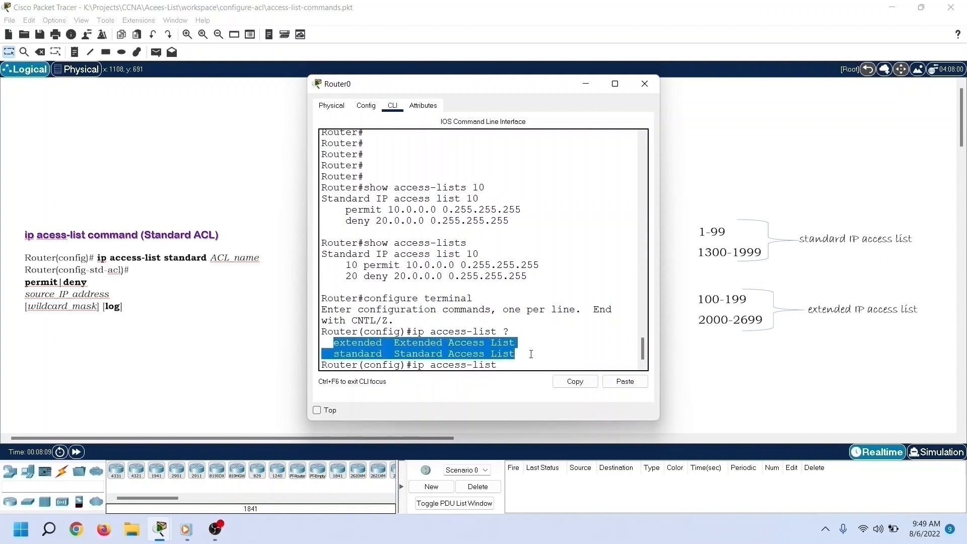
left_click(524, 376)
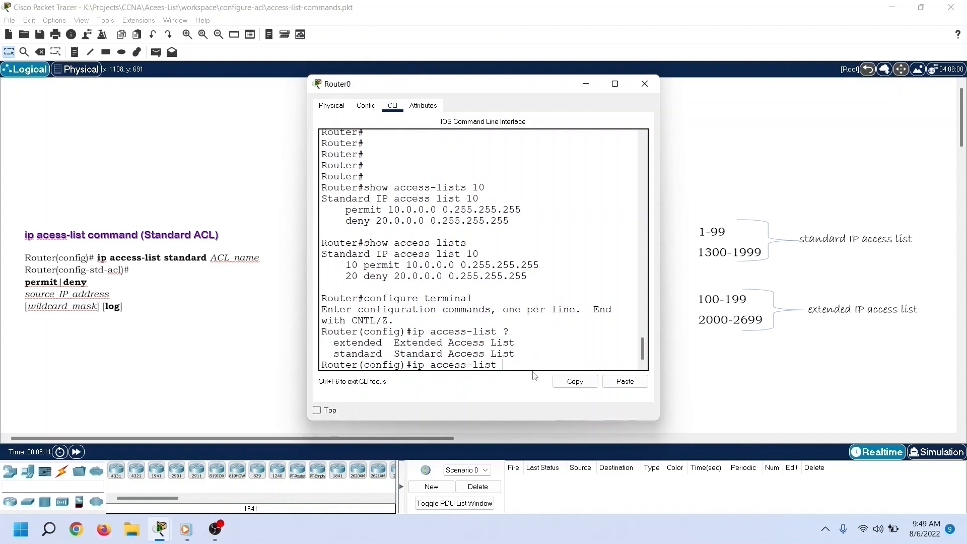
Step: Check the identifiers accepted by ip access-list standard and create standard access list 20
type("standard ?")
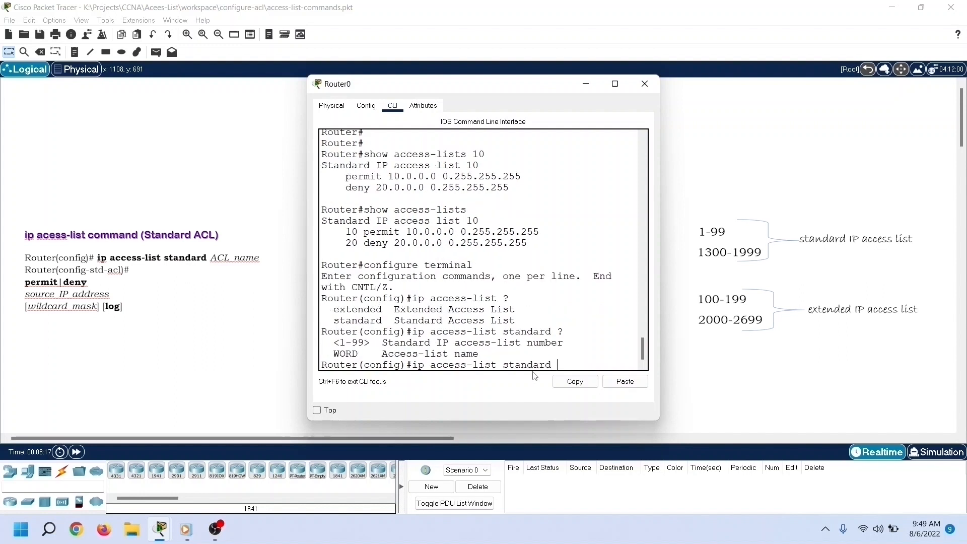
left_click_drag(328, 342, 520, 351)
left_click(570, 364)
type("20")
key("Return")
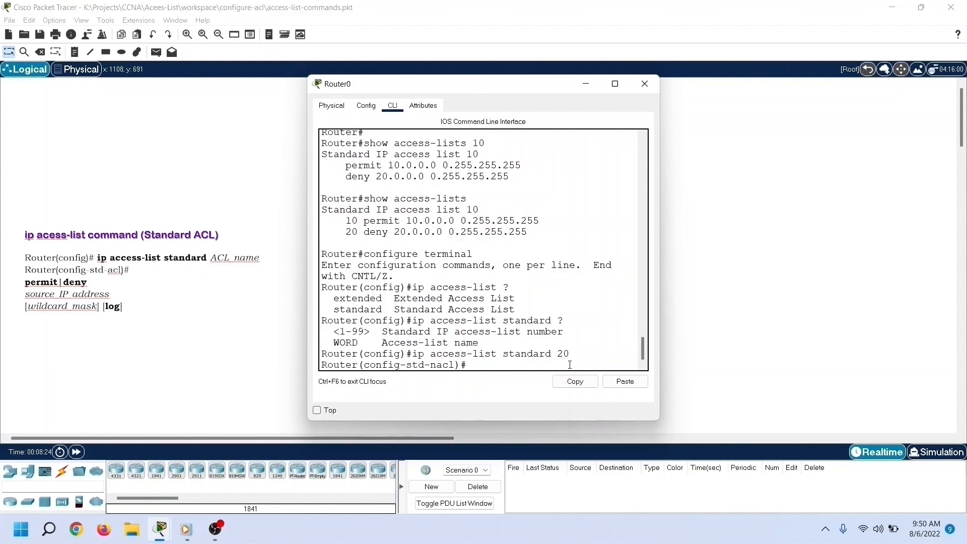
Step: Add a permit entry to access list 20 for network 30.0.0.0 with wildcard mask 0.255.255.255
type("permit 30.0.0.0 0.255")
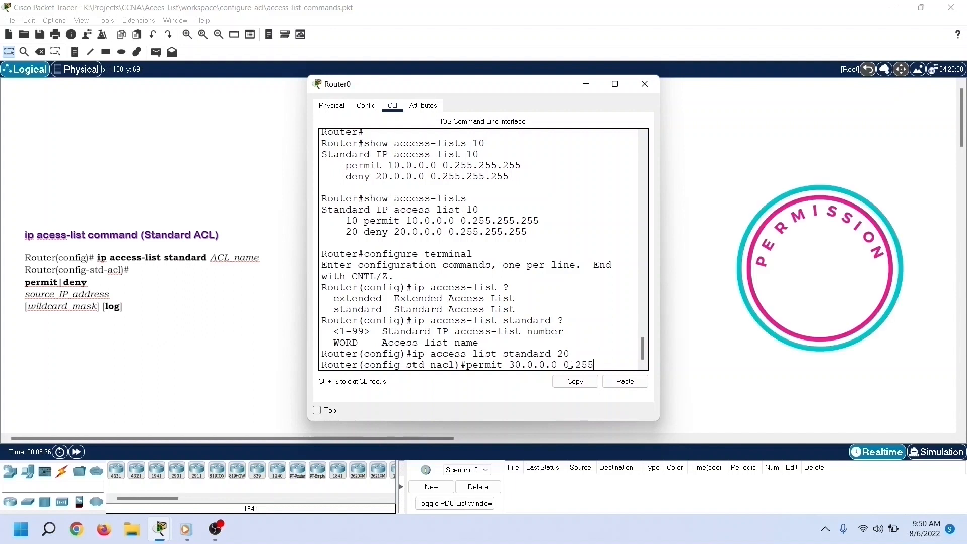
type(".255.255")
key("Return")
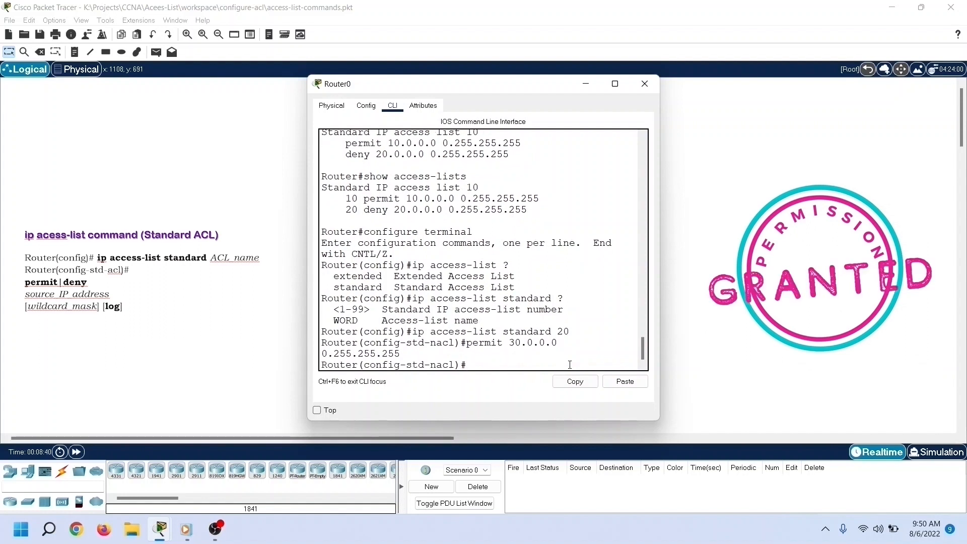
Step: Add a deny entry to access list 20 for network 40.0.0.0 with wildcard mask 0.255.255.255
type("den")
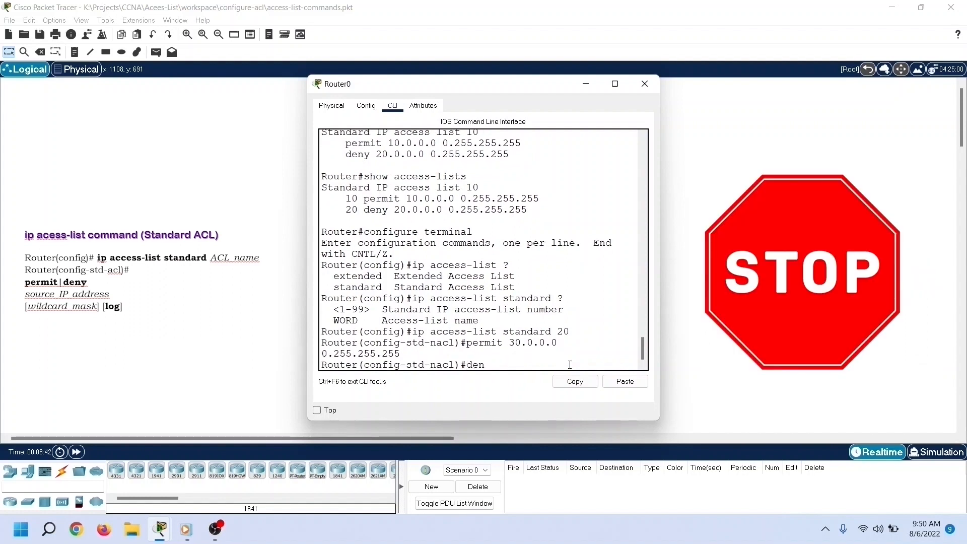
type("y 40.0.0.0 0.255.255.2")
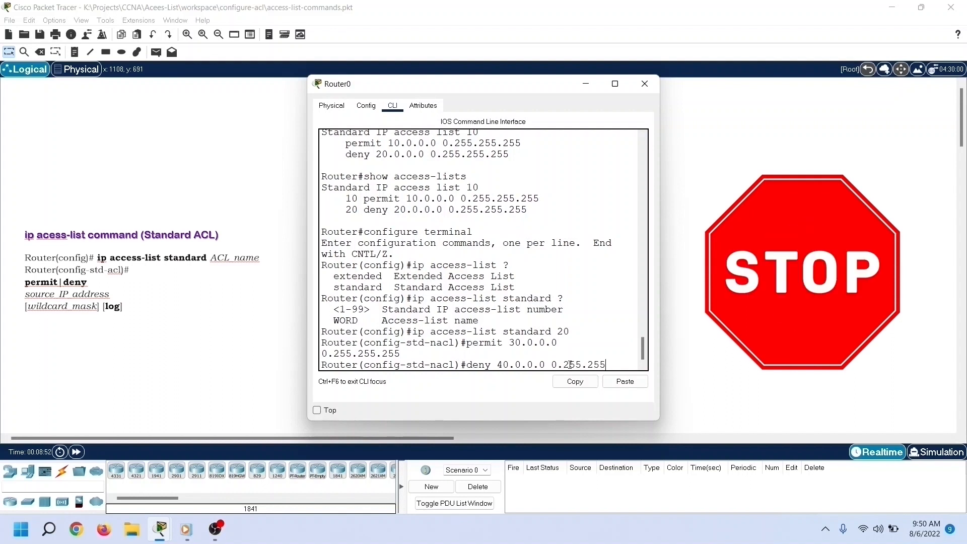
type("55")
key("Return")
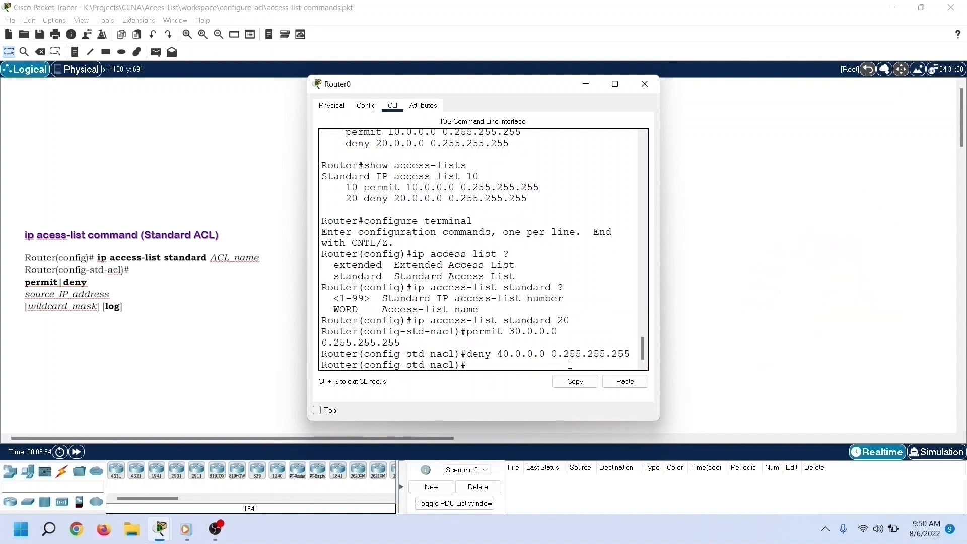
Step: Exit access list configuration and global configuration mode back to privileged EXEC mode
type("exit")
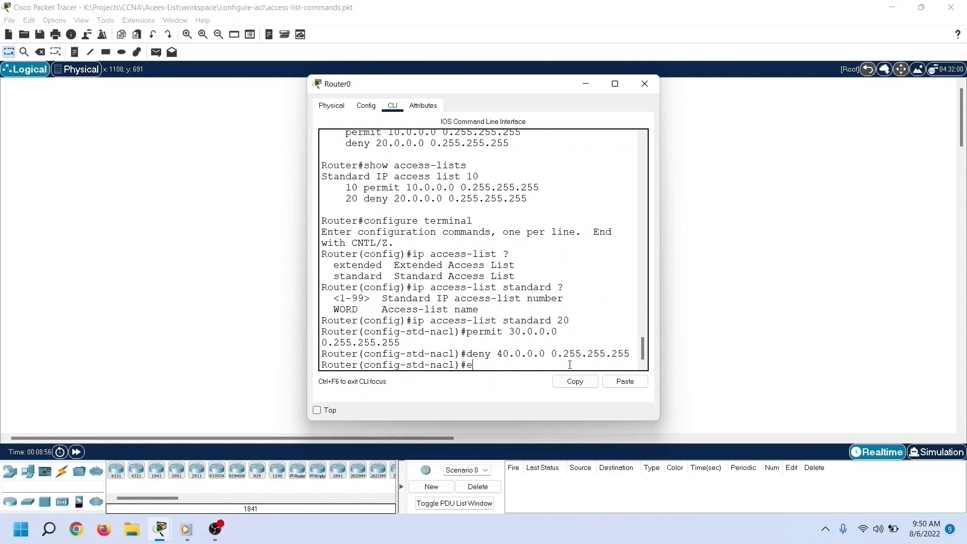
key("Return")
type("exit")
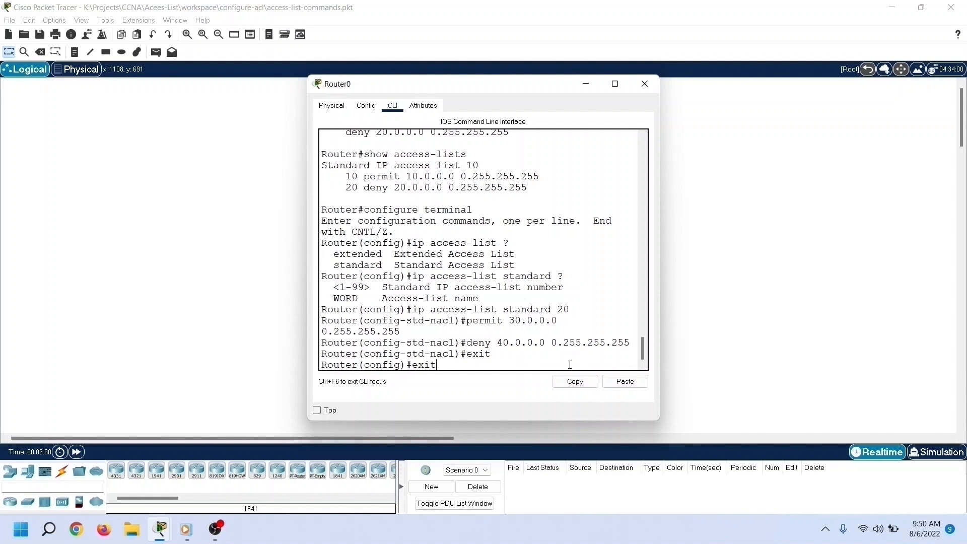
key("Return")
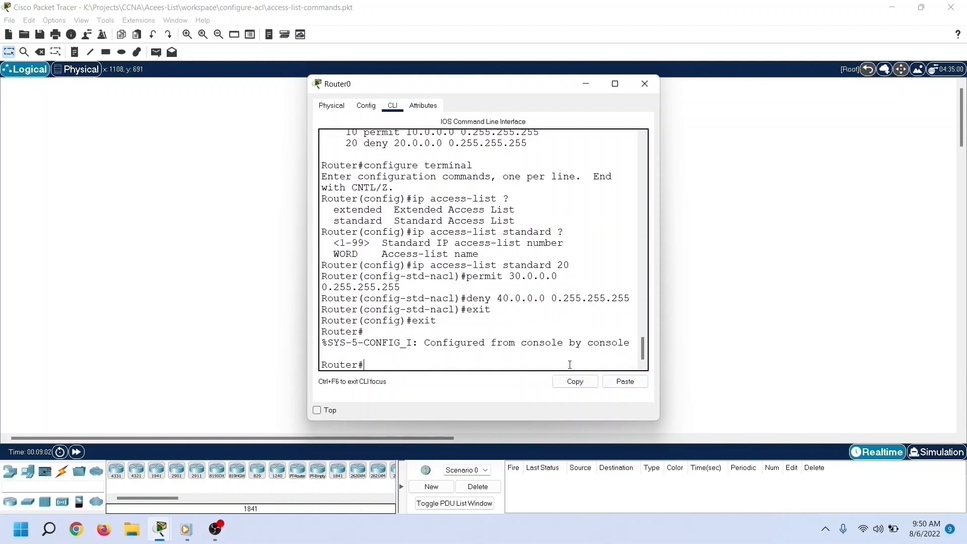
Step: Display all access lists with show access-lists and review the entries of list 20
type("show")
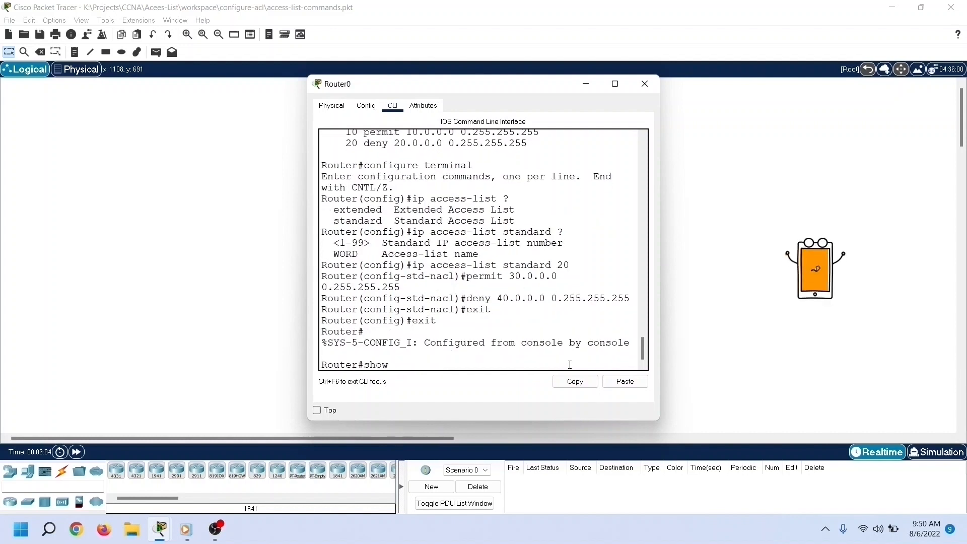
type(" access")
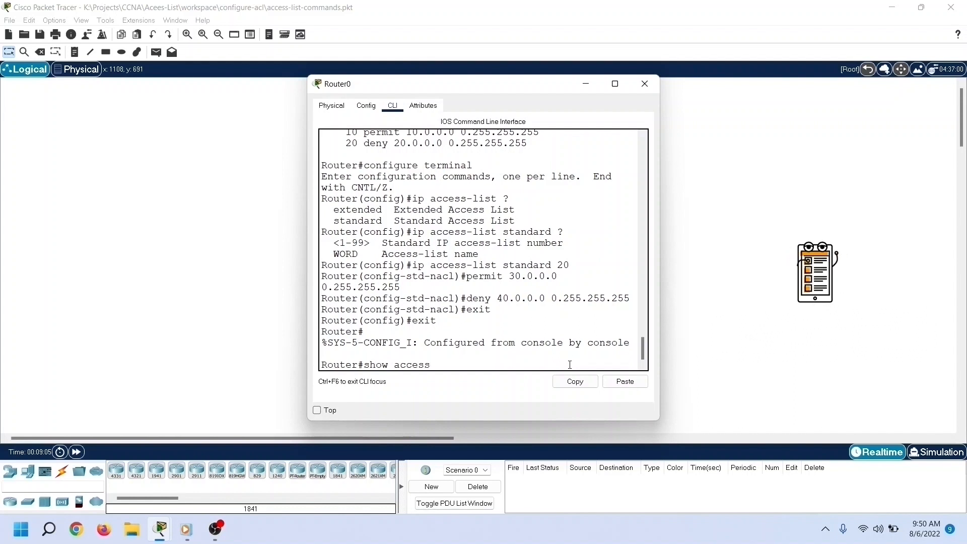
key("Tab")
key("Return")
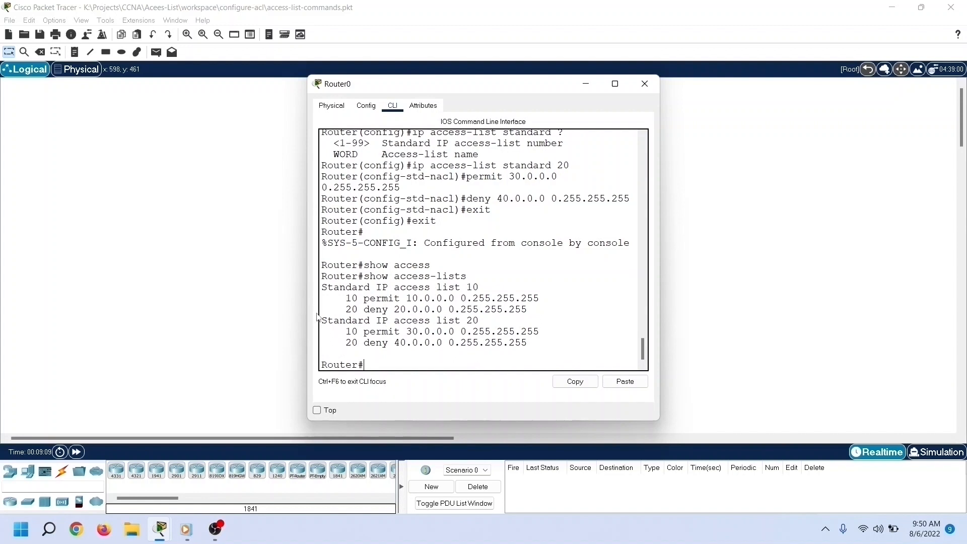
left_click_drag(322, 319, 553, 348)
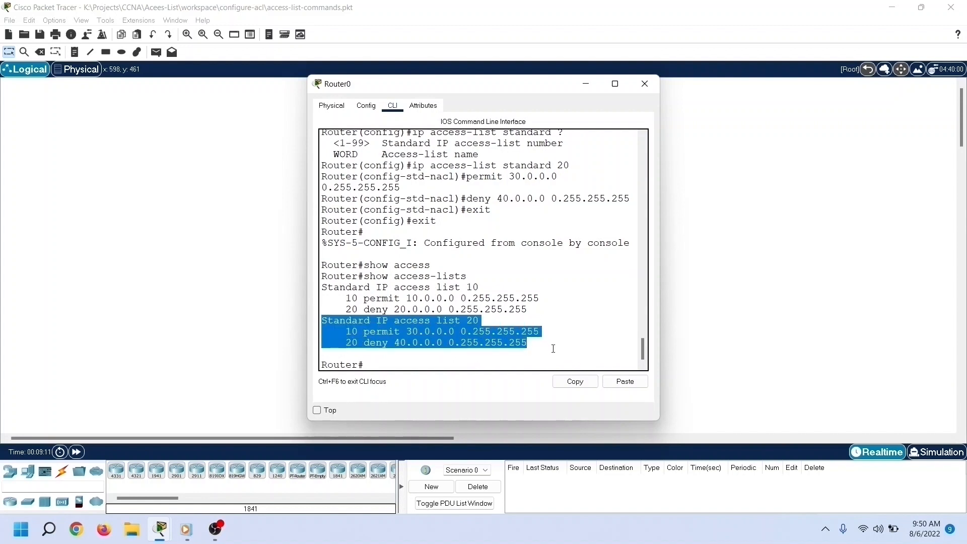
Step: Display only access list 20 with show access-lists 20
left_click(409, 363)
key("Up")
type("20")
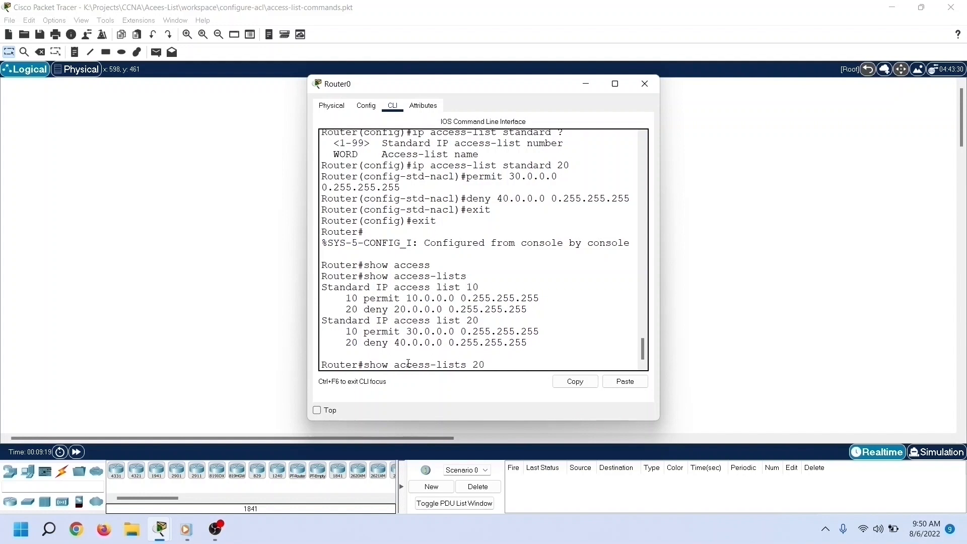
key("Return")
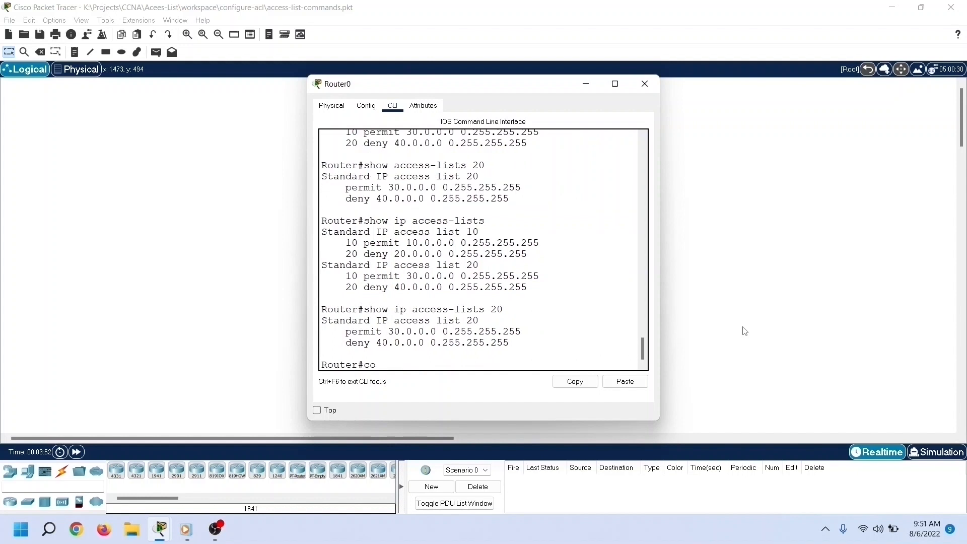
Step: Return to global configuration mode with configure terminal
type("nfigure terminal")
key("Return")
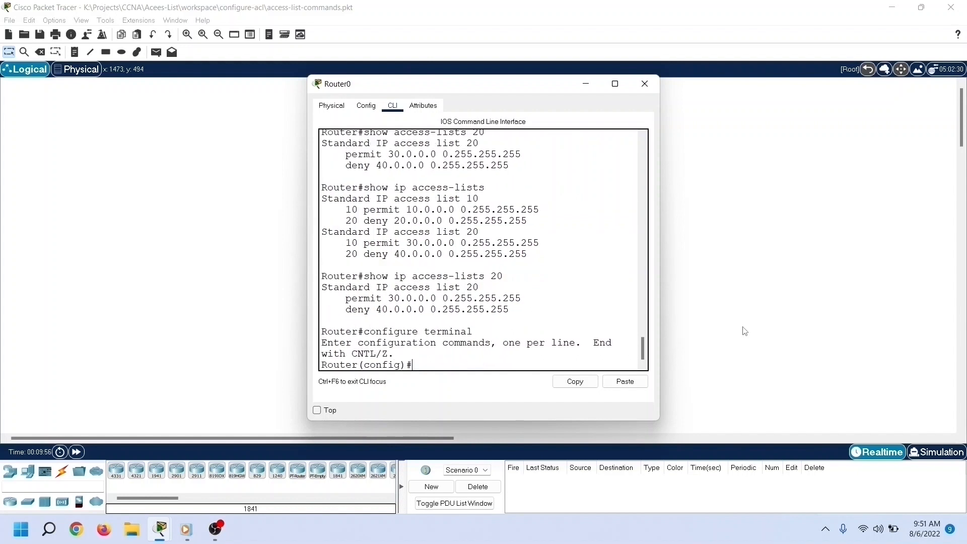
Step: Create a named standard access list called blockSales with ip access-list standard
type("ip access-list standard ")
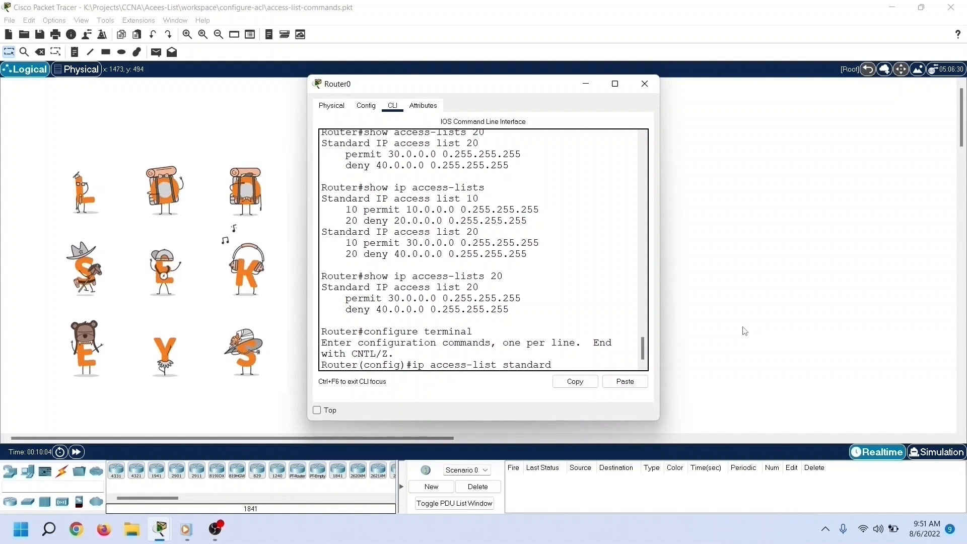
type("blockSales")
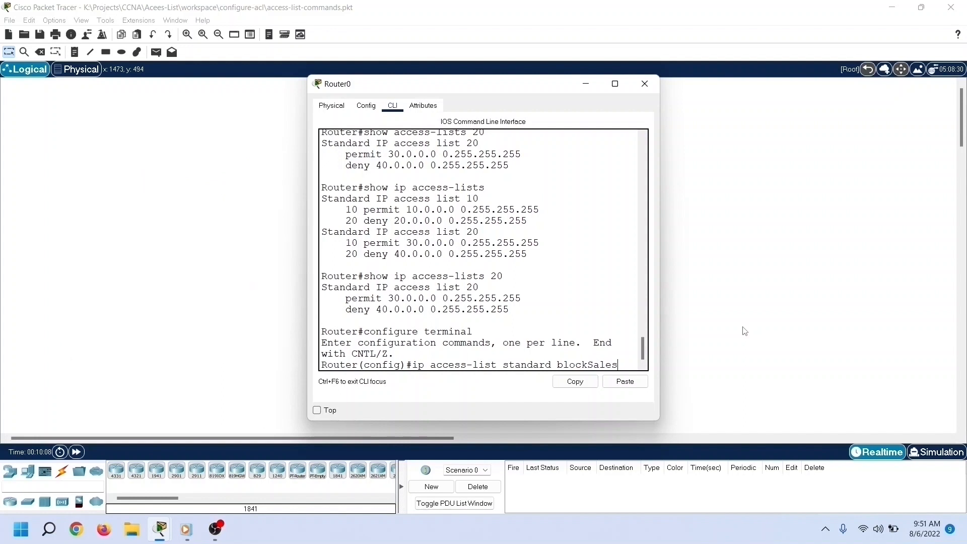
key("Return")
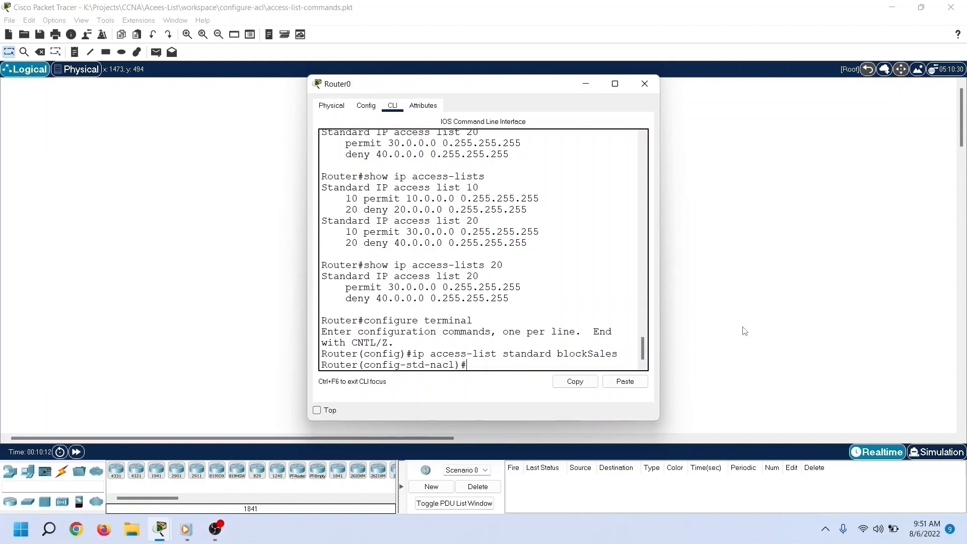
Step: Add a deny entry to blockSales for host 60.0.0.1 with wildcard mask 0.0.0.0
type("deny 60.0.0.1 0.0.0.0")
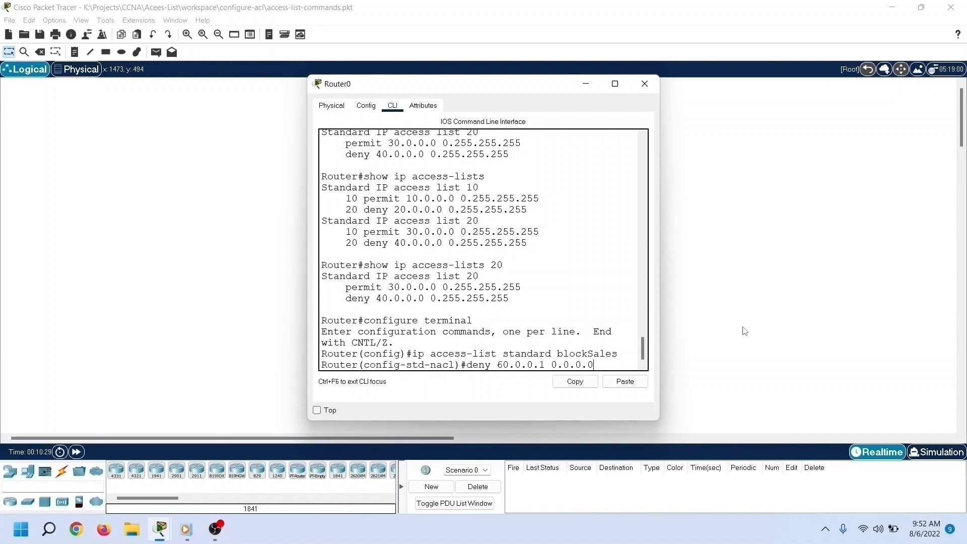
key("Return")
Step: Add a permit entry to blockSales for network 60.0.0.0 with wildcard mask 0.255.255.255
type("permit")
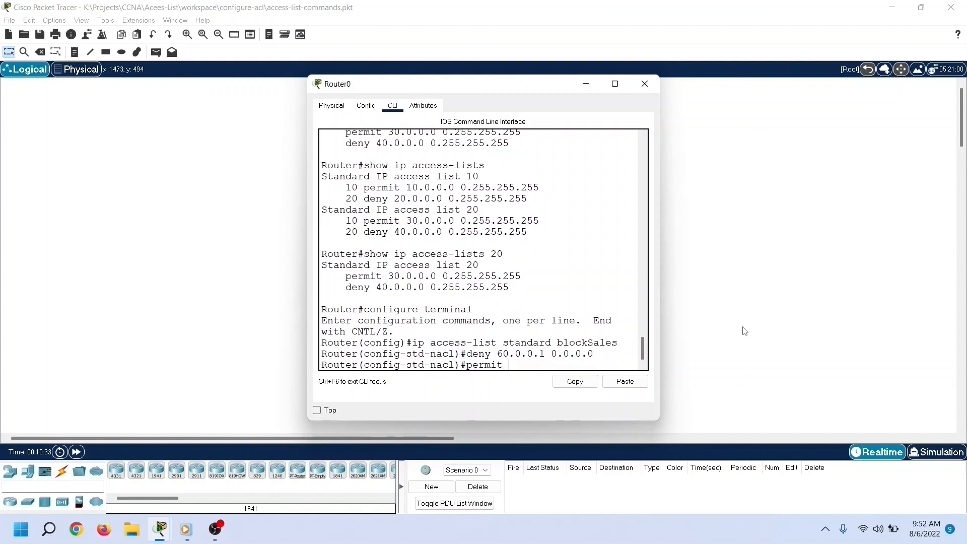
type(" 60.0.0.0 0.255.255.255")
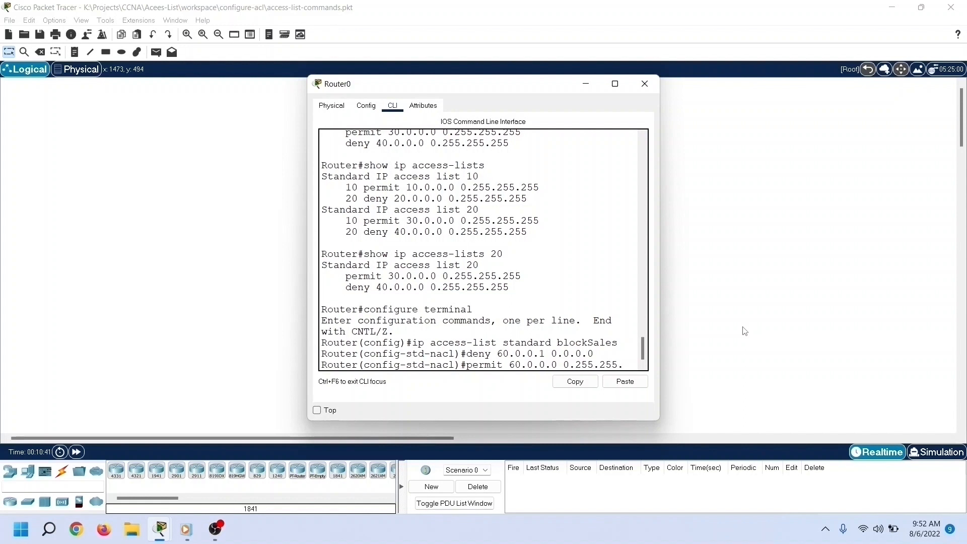
key("Return")
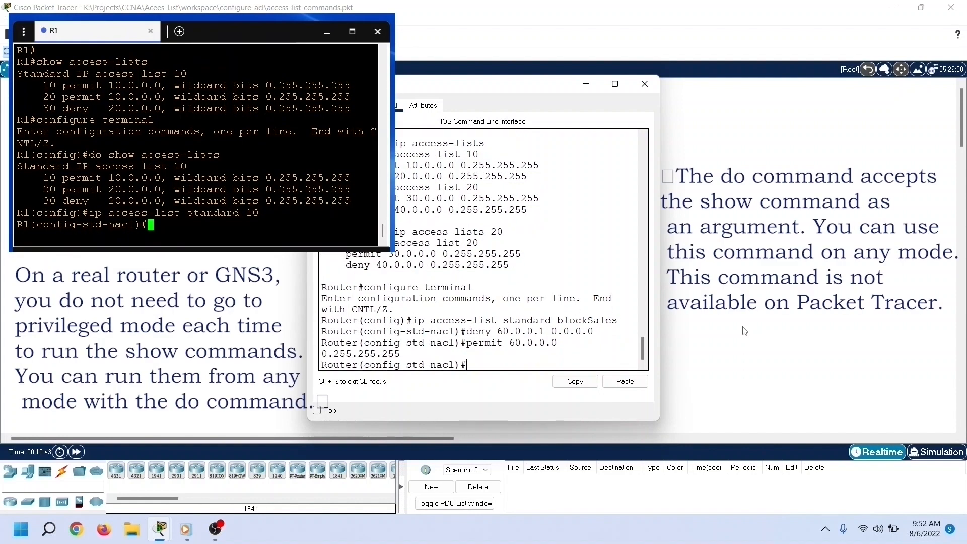
Step: Exit access list and global configuration modes to return to privileged EXEC mode
type("exit")
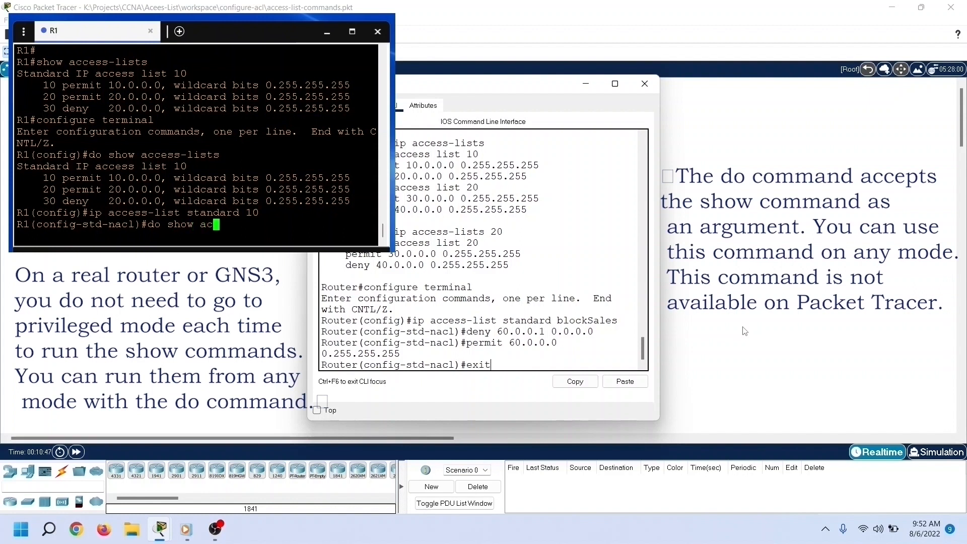
key("Return")
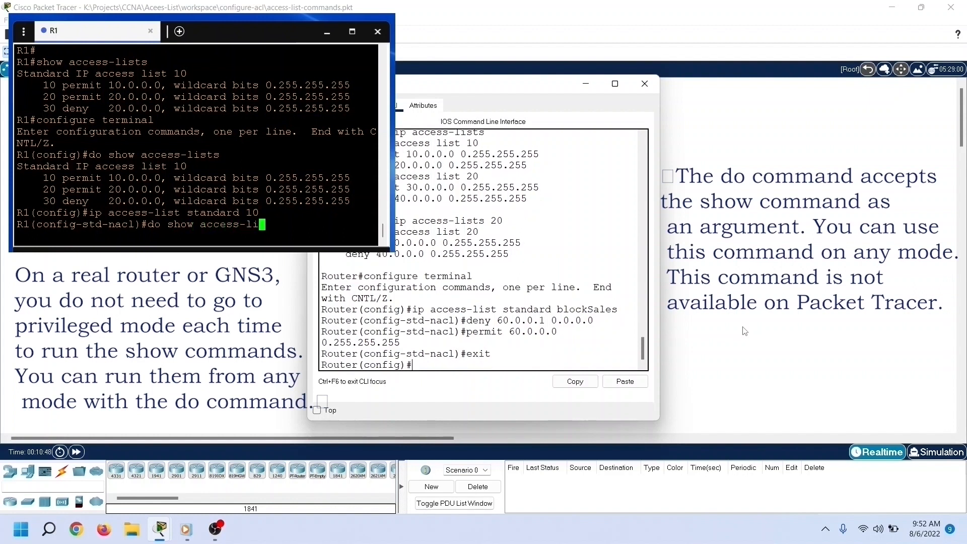
type("exit")
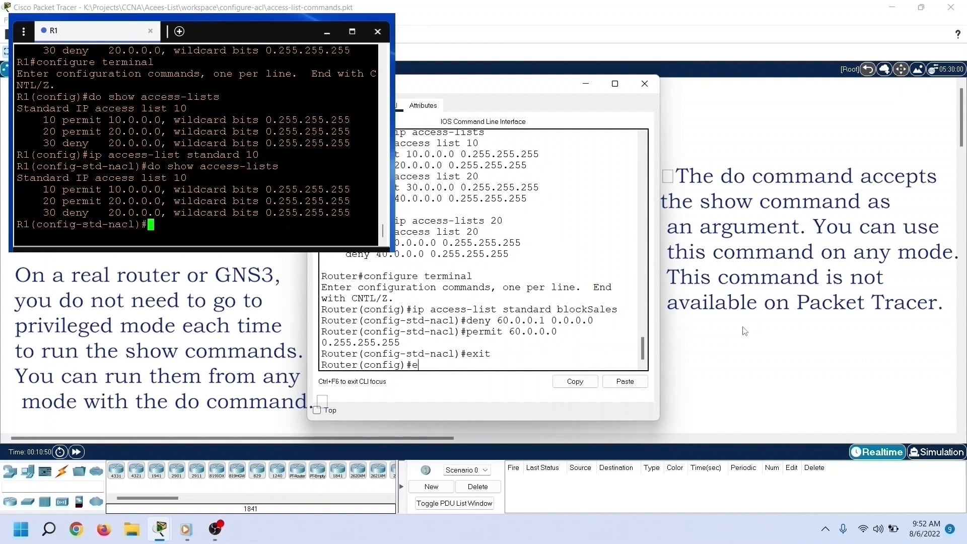
key("Return")
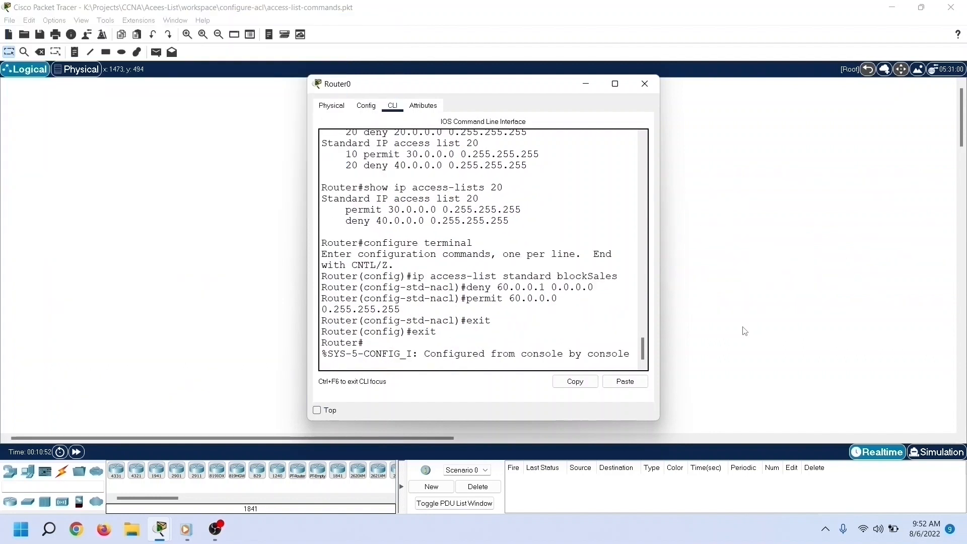
key("Return")
Step: Display all configured IP access lists with show ip access-lists
type("show")
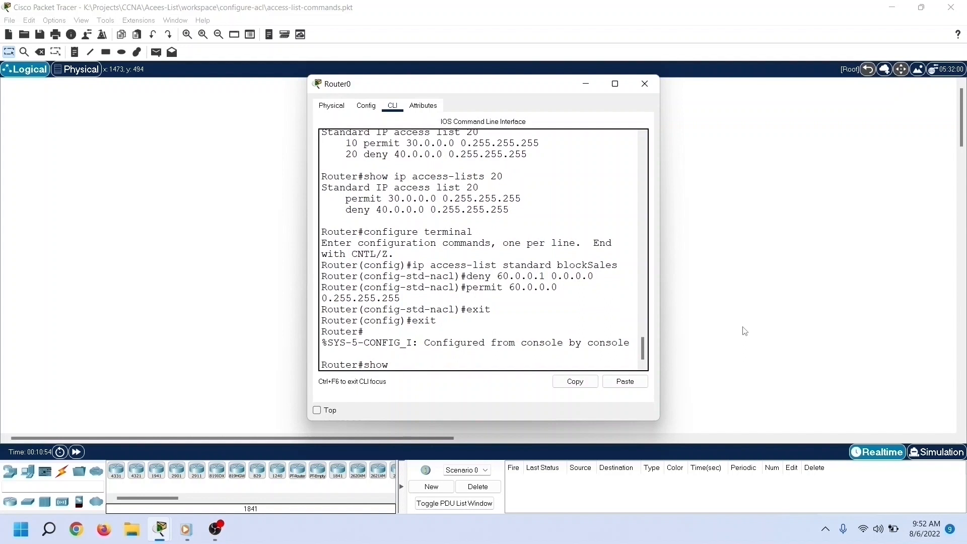
type(" ip access")
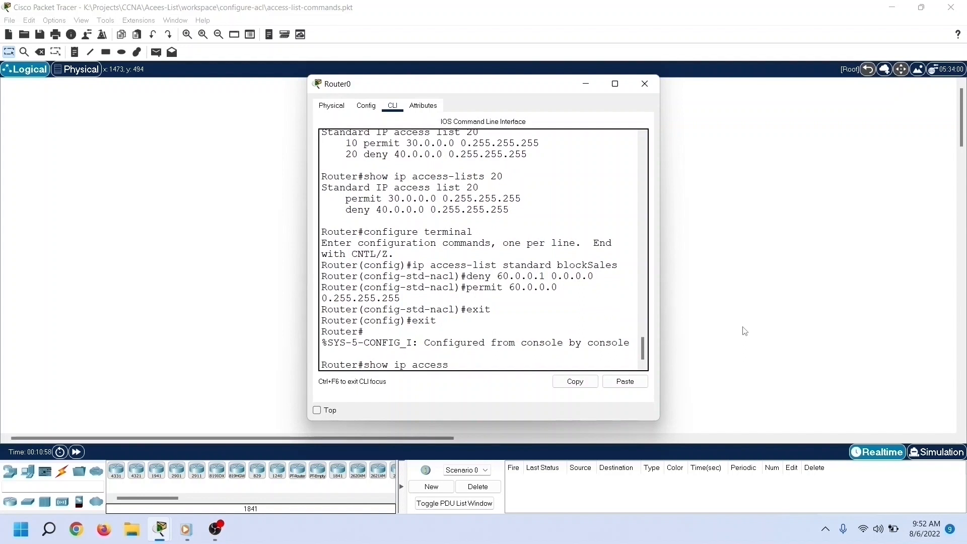
type("-lists")
key("Return")
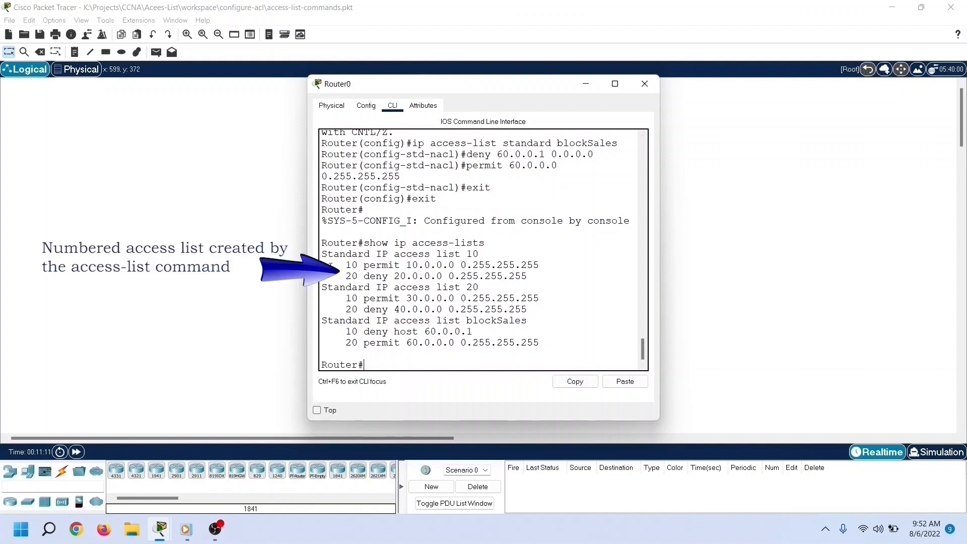
Step: Highlight the listings of access lists 10, 20 and blockSales one after another in the output
left_click_drag(322, 254, 576, 273)
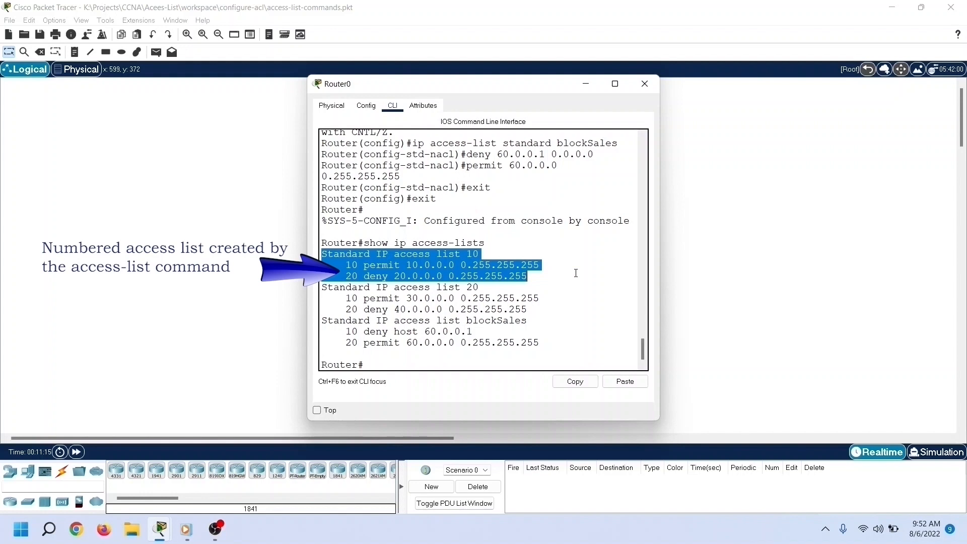
left_click_drag(321, 287, 561, 309)
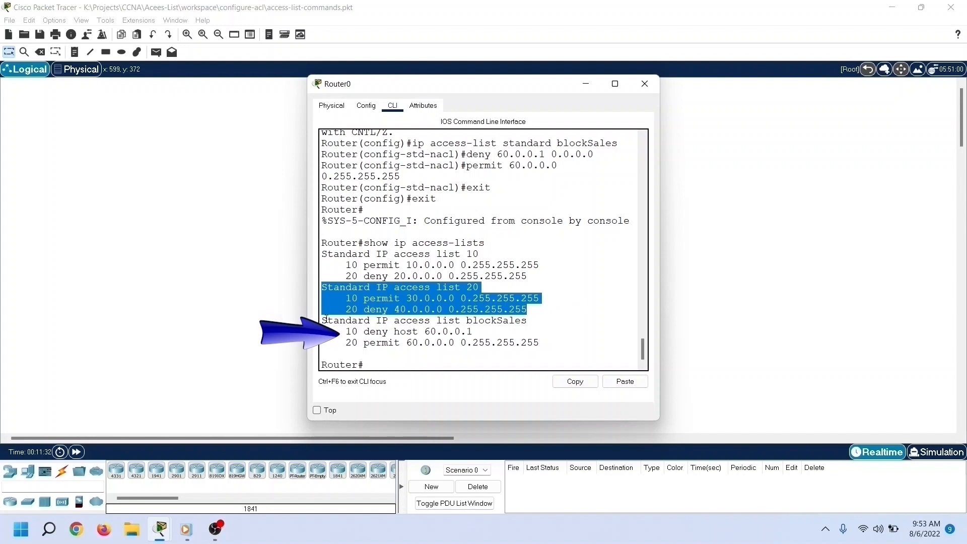
left_click_drag(326, 319, 517, 327)
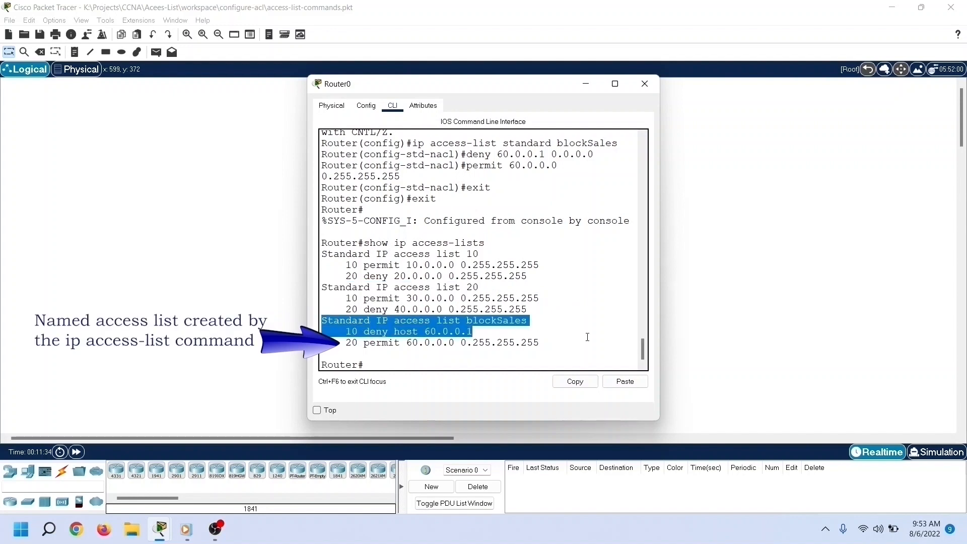
left_click_drag(588, 337, 588, 344)
left_click(489, 362)
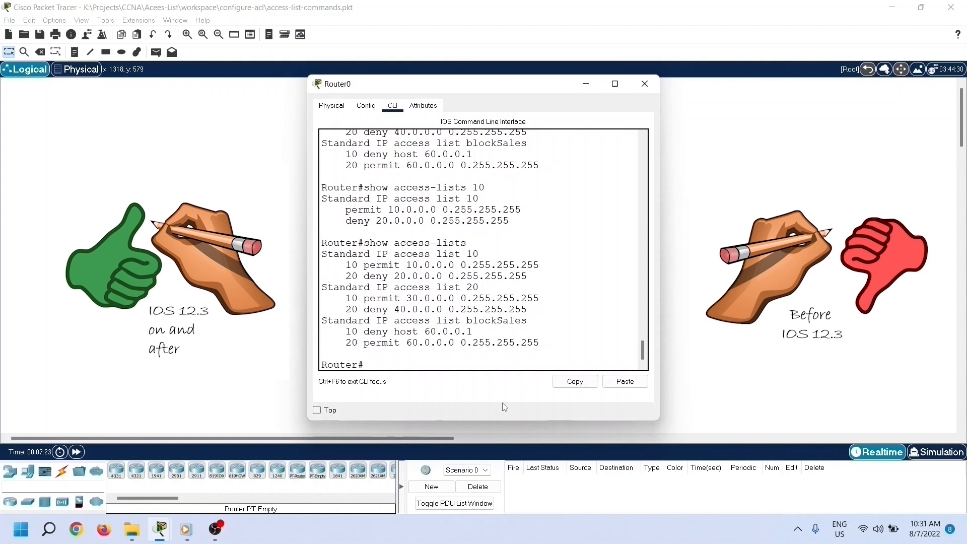
Step: Run show version, highlight the Cisco IOS Software version lines in its output, and quit the paged listing
type("show version")
key("Return")
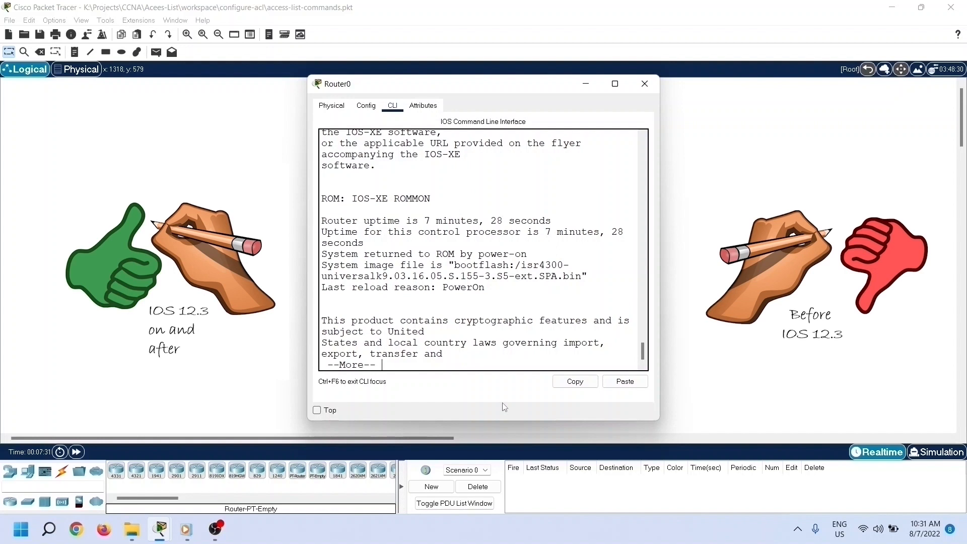
scroll(447, 300, "up", 7)
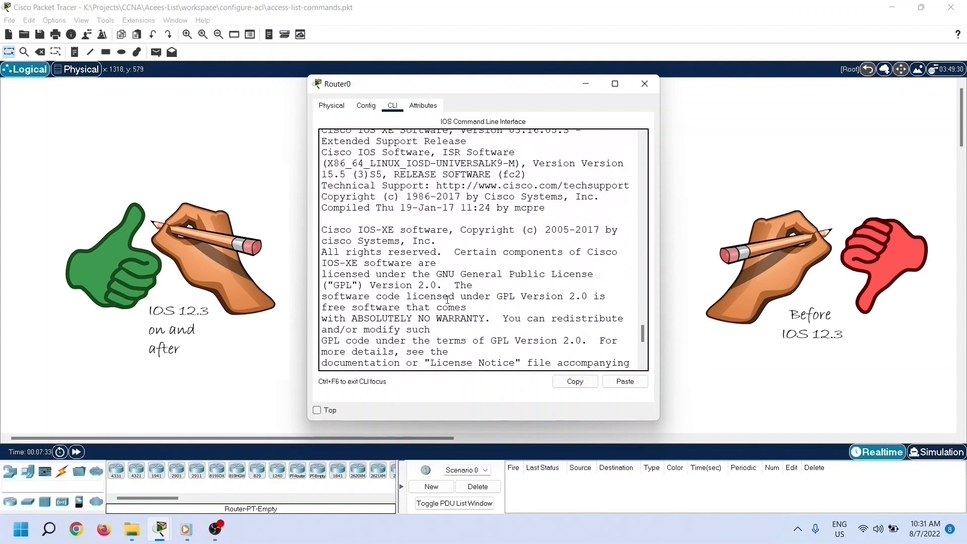
scroll(447, 299, "up", 2)
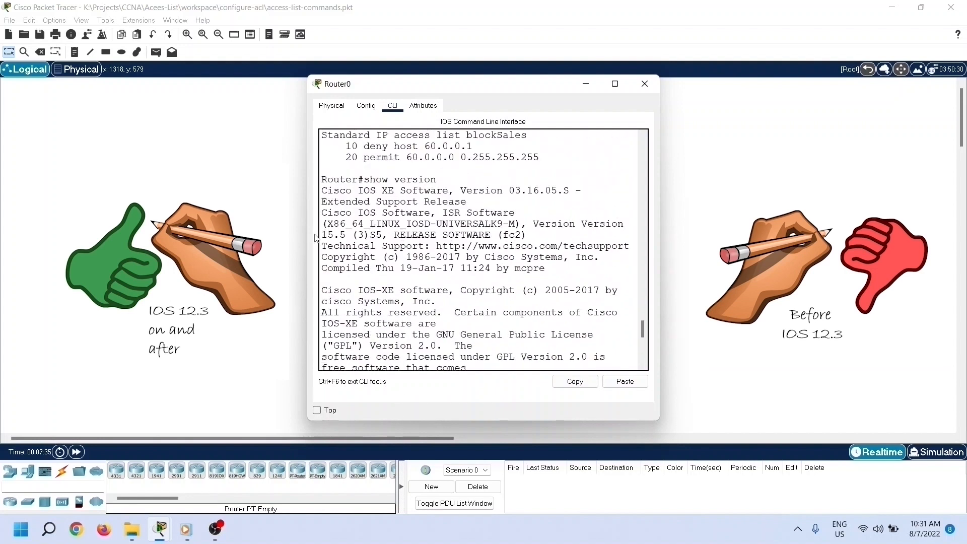
left_click_drag(321, 235, 347, 238)
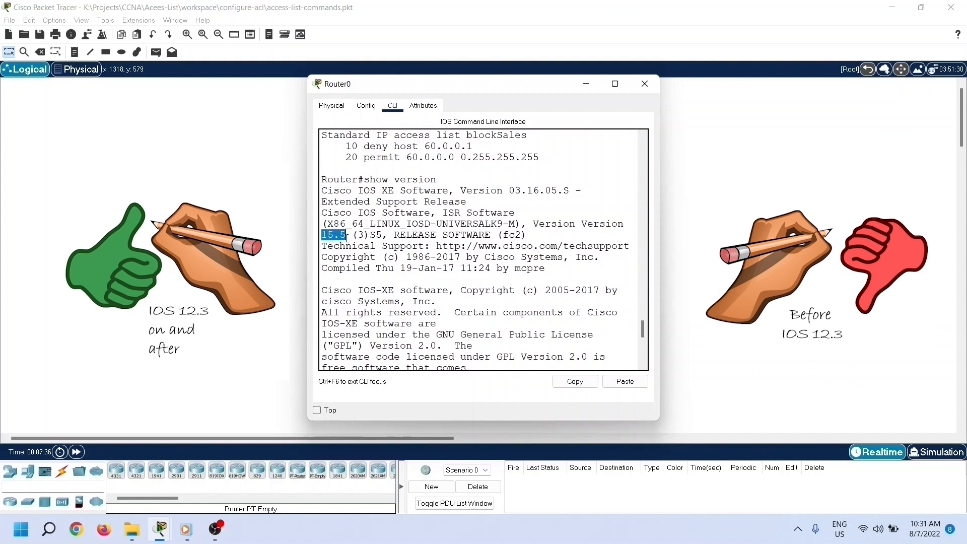
left_click(356, 272)
left_click_drag(322, 212, 527, 240)
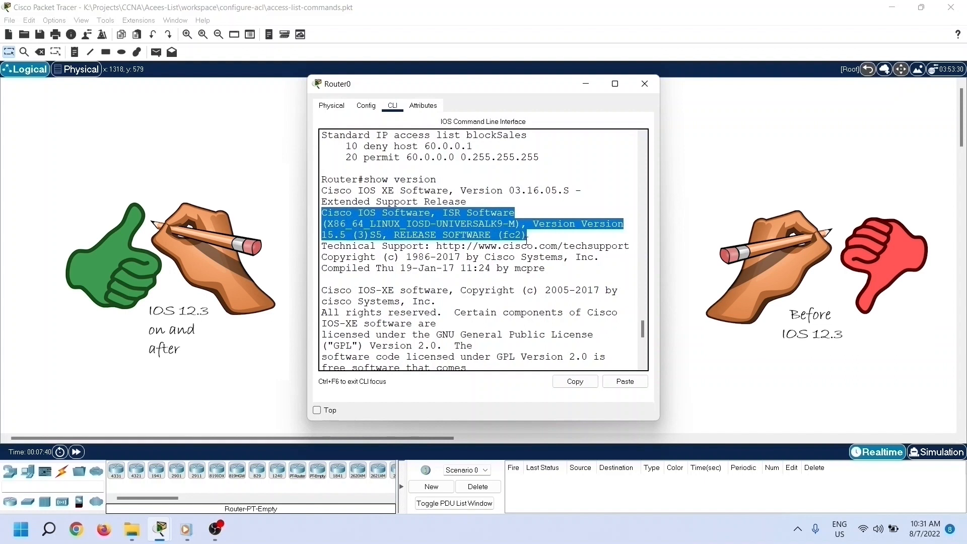
left_click(528, 282)
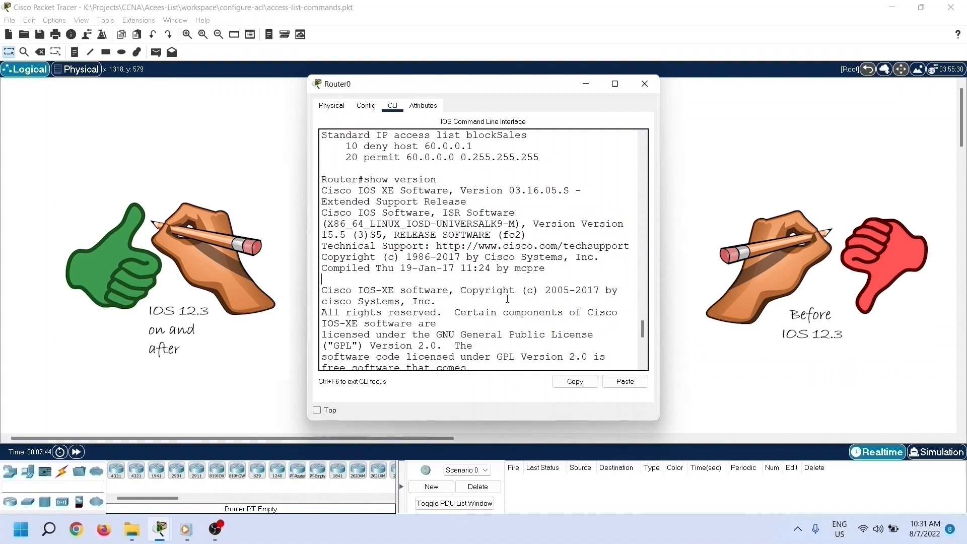
scroll(508, 299, "down", 8)
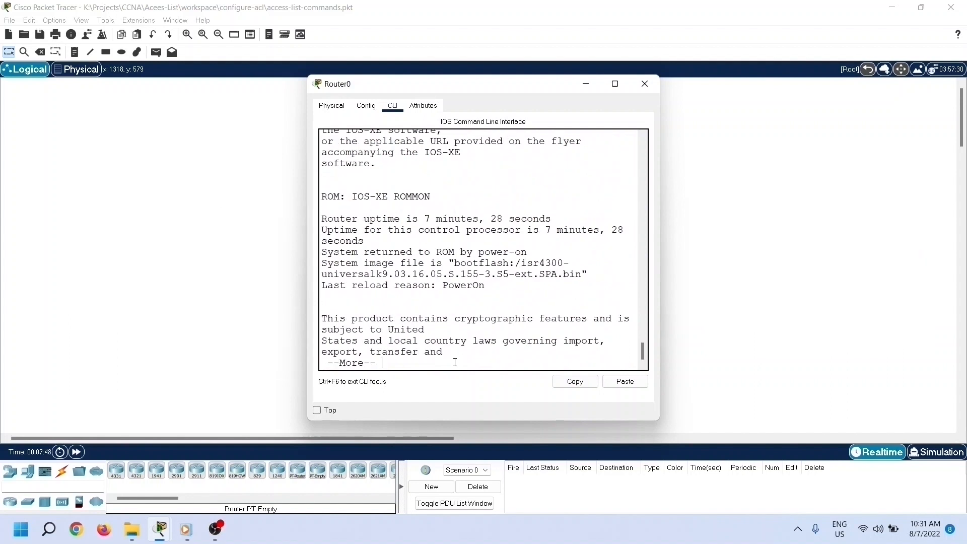
key("q")
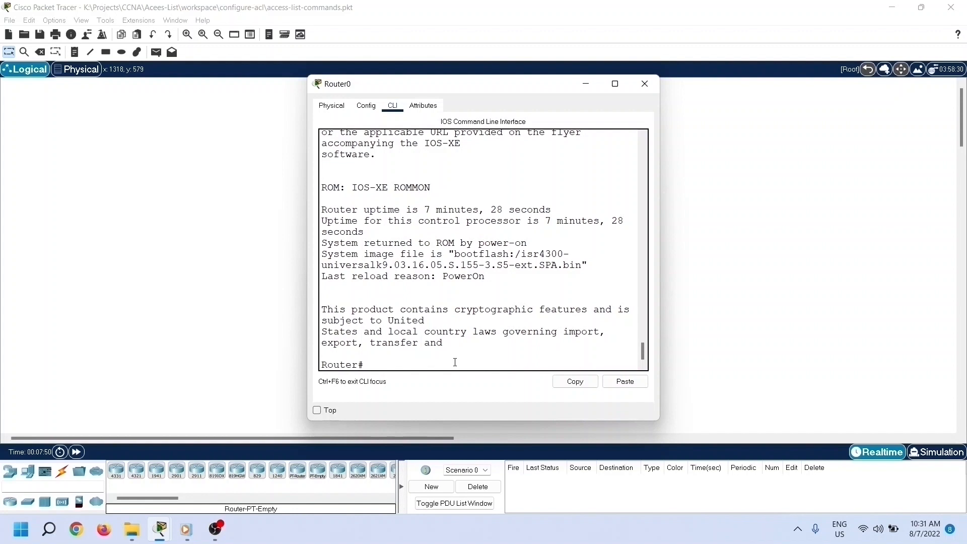
Step: Display all configured access lists with show access-lists
type("show access-lists")
key("Return")
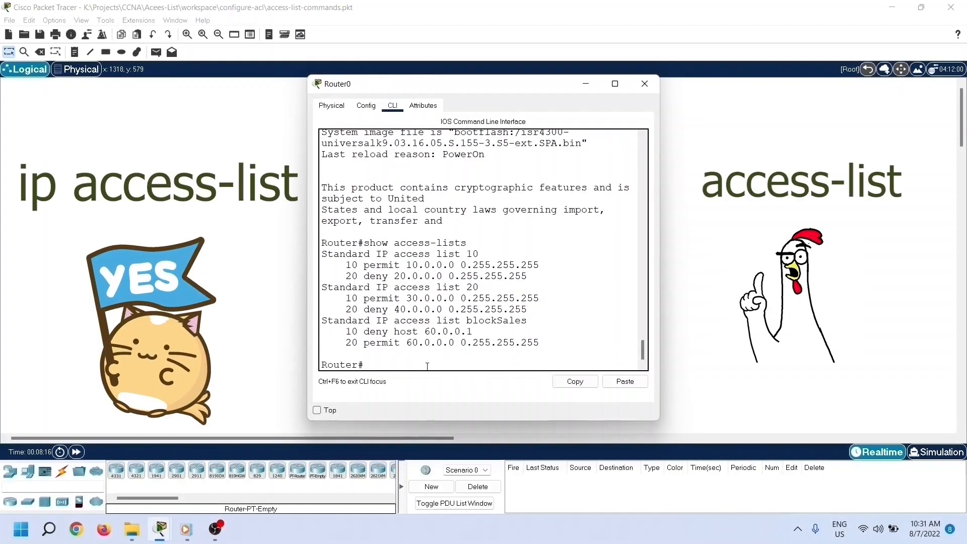
Step: Enter global configuration mode with configure terminal
type("configure")
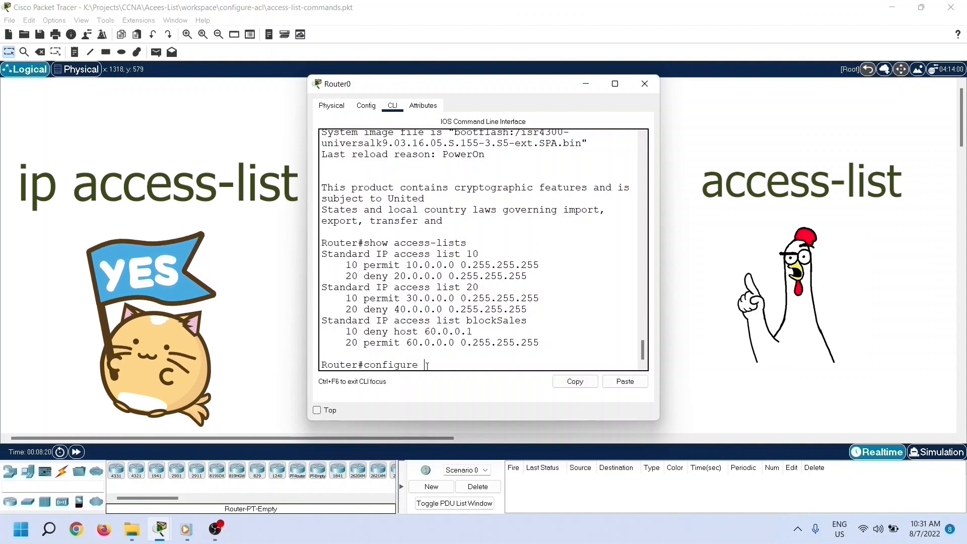
type(" terminal")
key("Return")
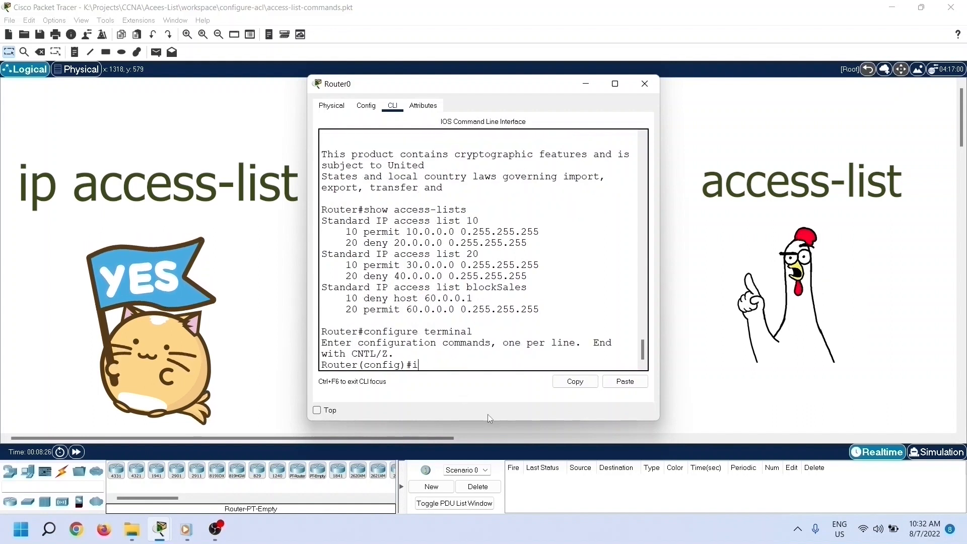
Step: Open numbered access list 10 for editing with ip access-list standard 10
type("ip access")
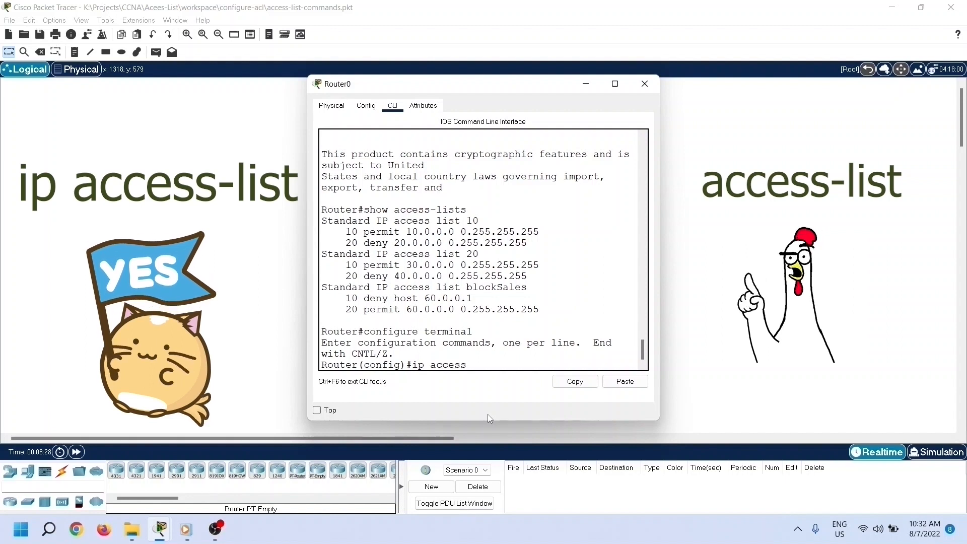
type("-list ")
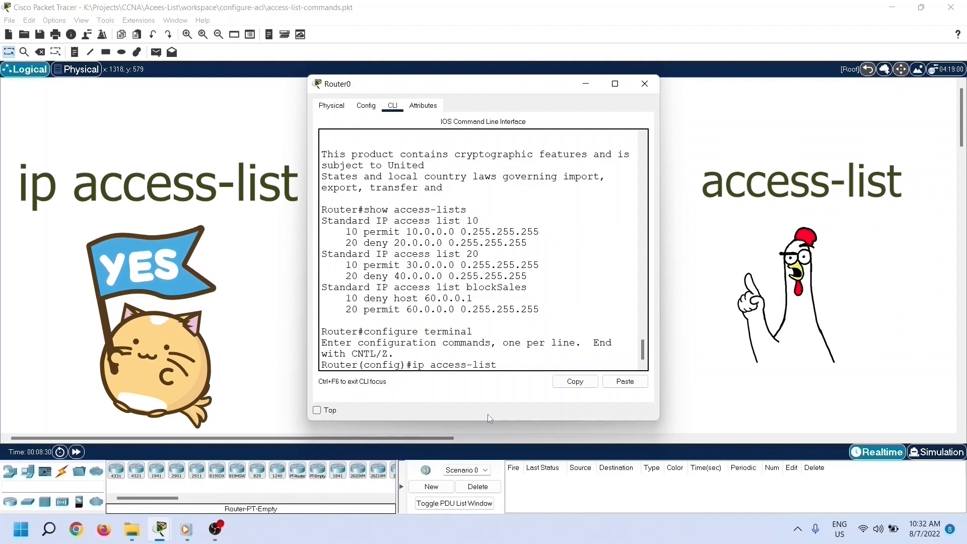
type("stan")
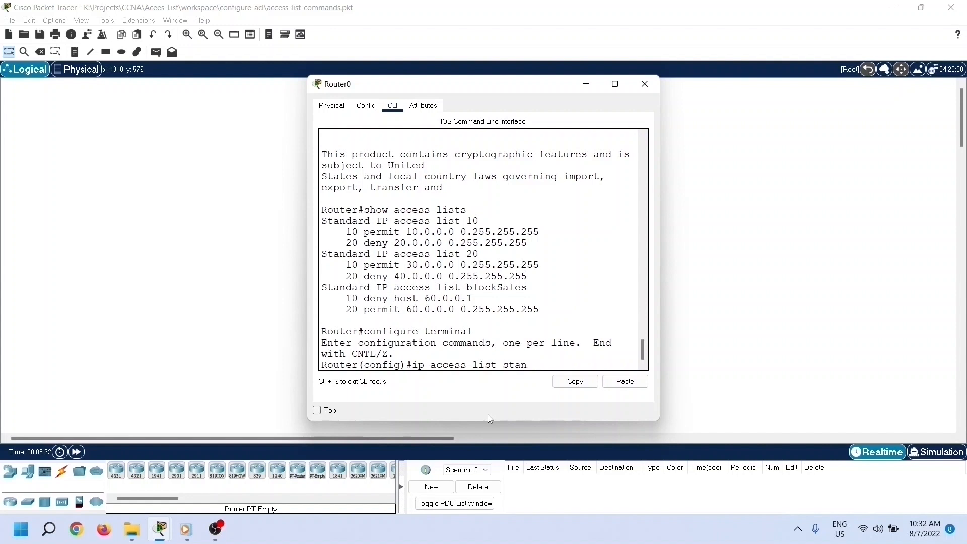
type("dard 10")
key("Return")
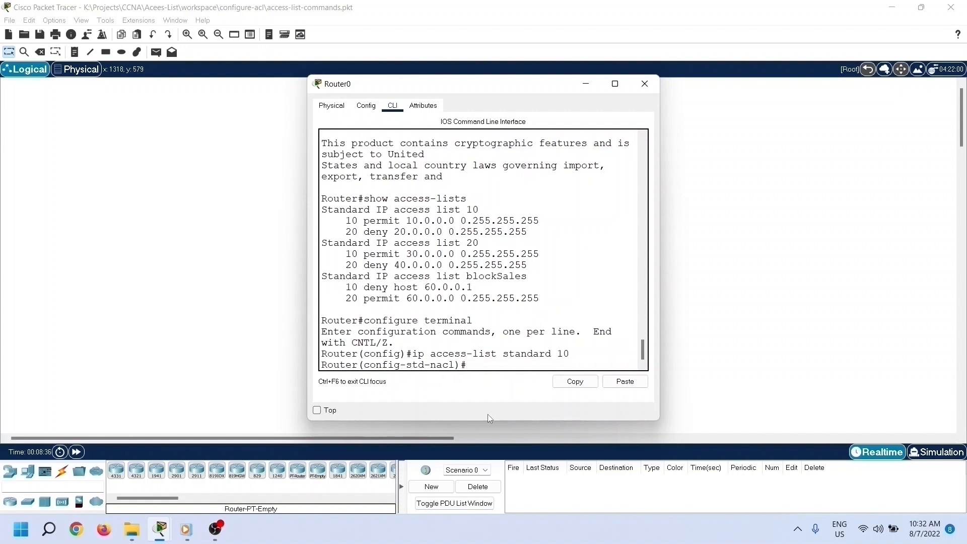
Step: Insert a deny entry with sequence number 5 for host 10.0.0.1, wildcard mask 0.0.0.0, before the first permit entry of access list 10
left_click_drag(343, 221, 555, 222)
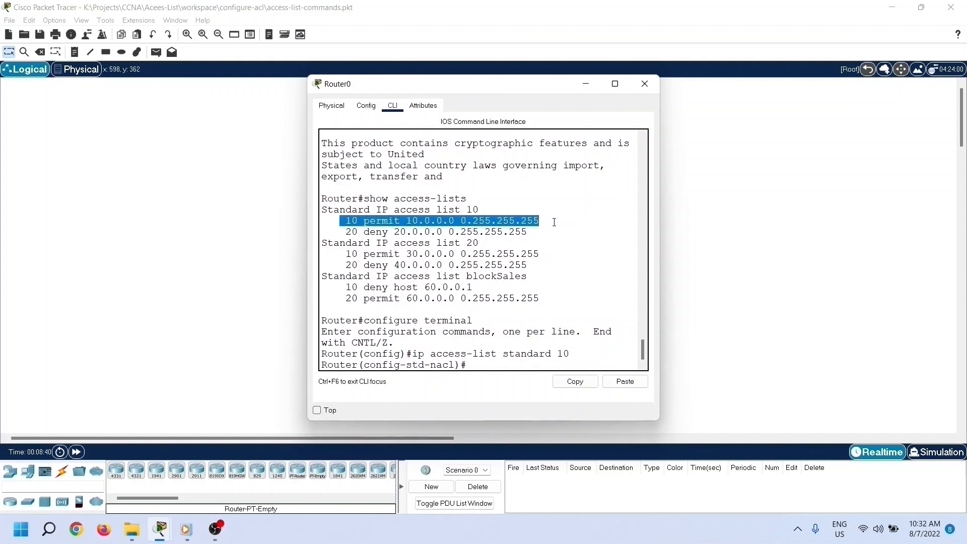
left_click(499, 365)
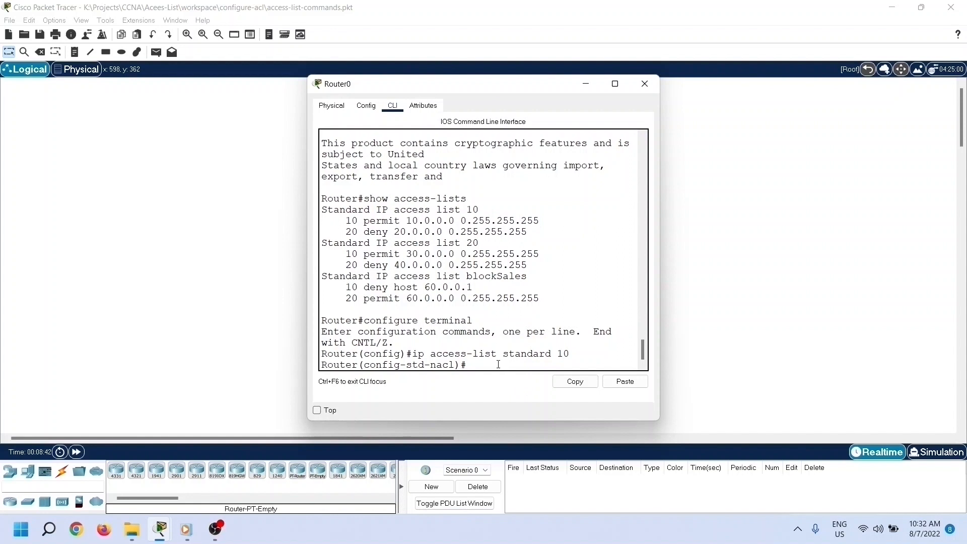
type("5 b")
key("BackSpace")
type("deny 10.0.0.1")
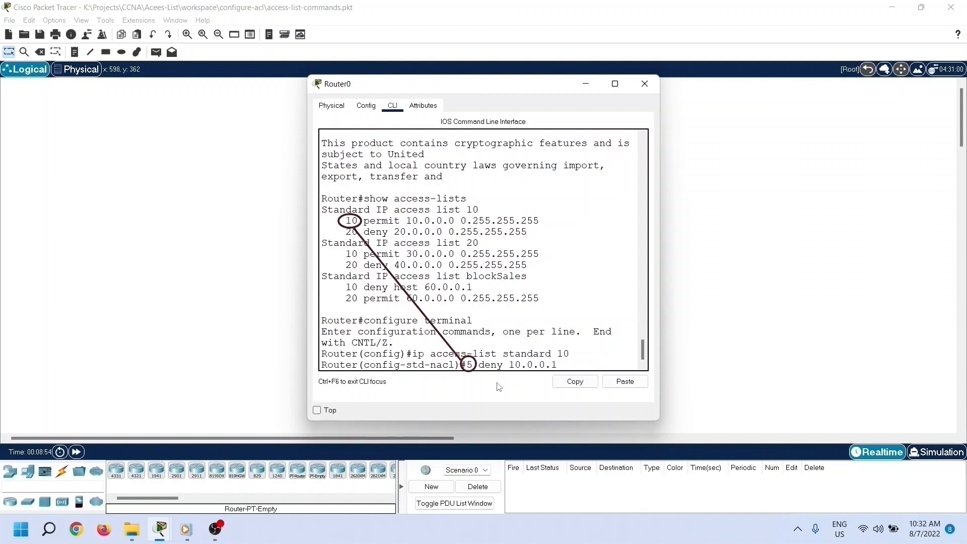
type(" 0.0.0.0")
left_click_drag(340, 220, 358, 221)
left_click_drag(465, 365, 473, 365)
left_click(610, 365)
key("Return")
Step: Leave the editing of access list 10 and global configuration to return to privileged EXEC mode
type("exit")
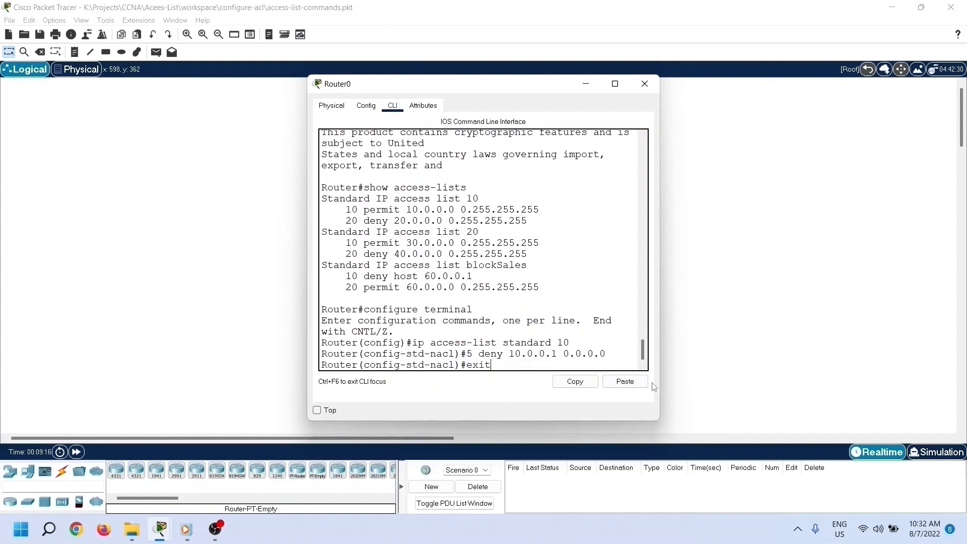
key("Return")
type("exit")
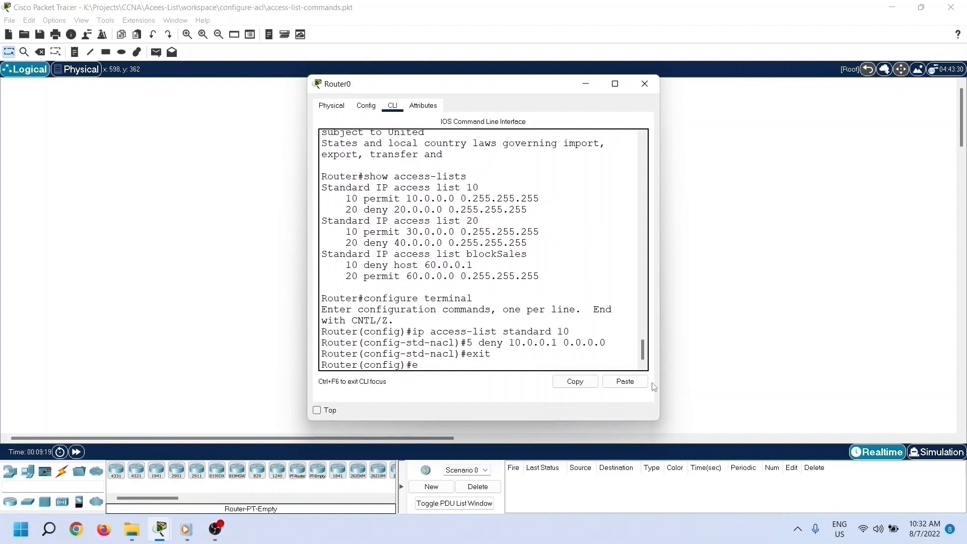
key("Return")
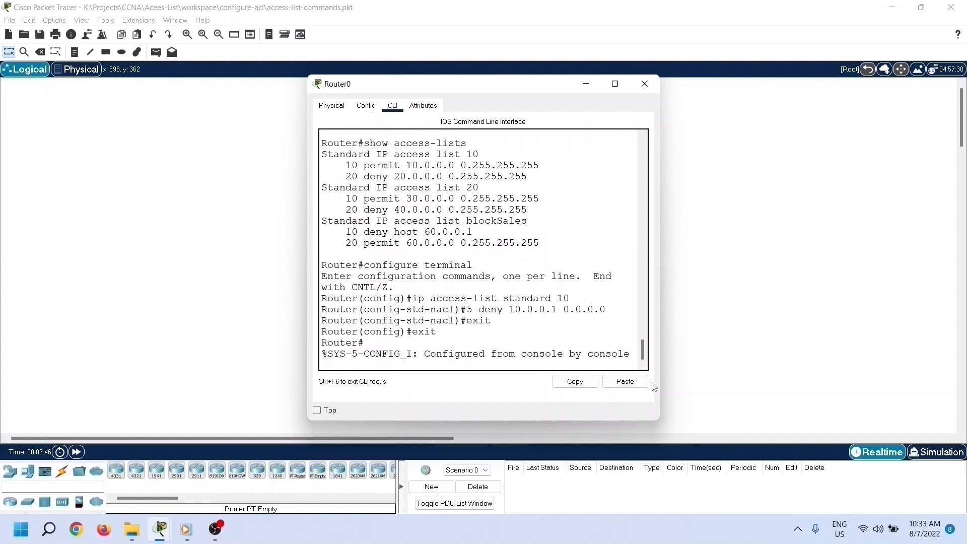
key("Return")
Step: Show access list 10 and check its entries for the inserted deny host 10.0.0.1 line
type("show access-list")
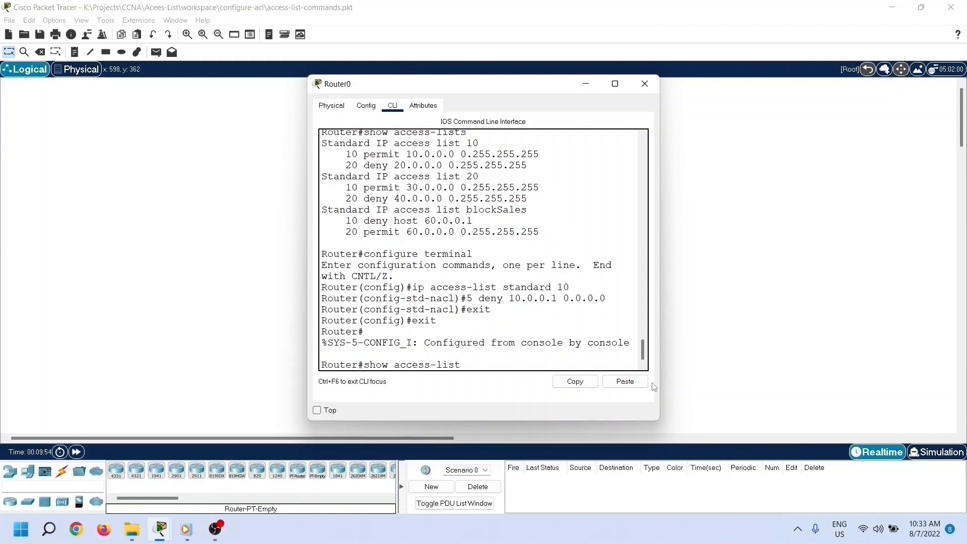
type("s 10")
key("Return")
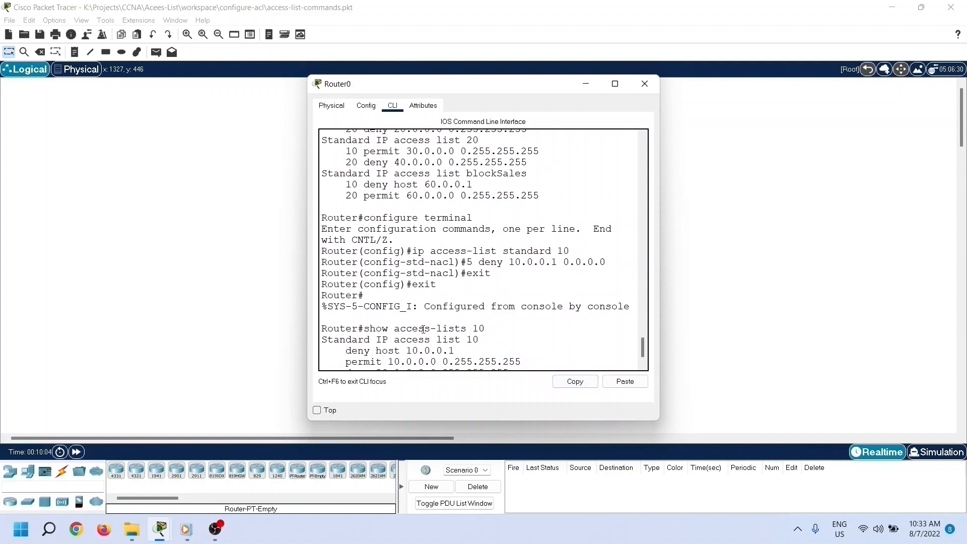
left_click_drag(343, 349, 535, 356)
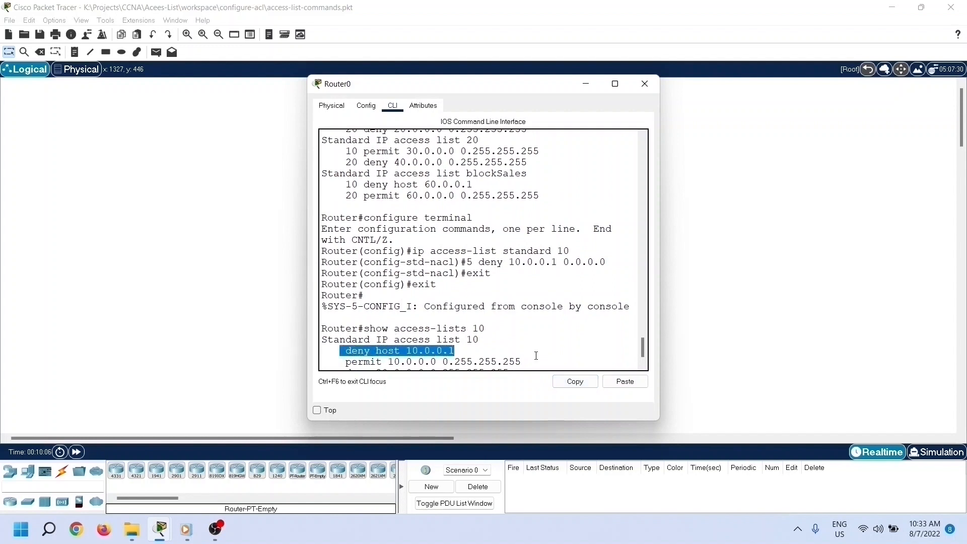
scroll(536, 356, "down", 1)
left_click(386, 351)
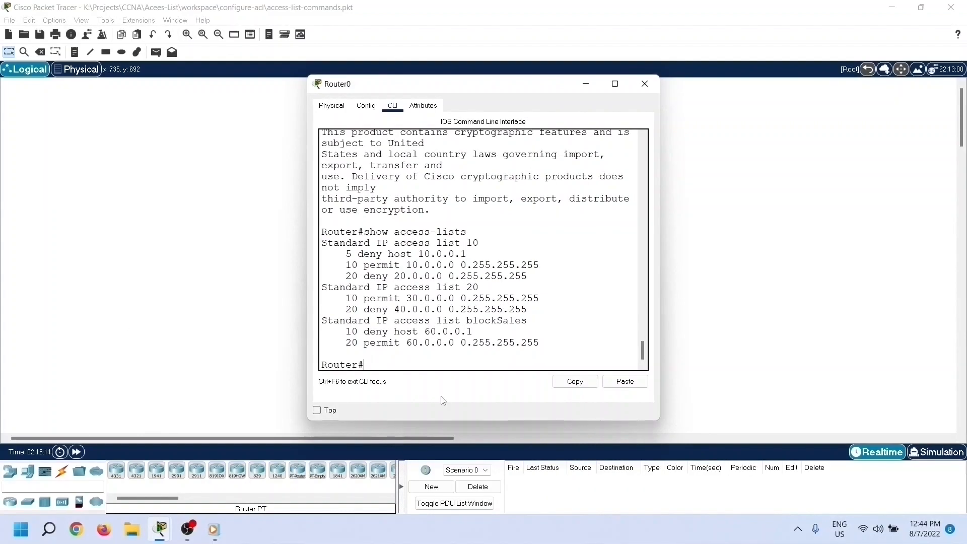
Step: Enter global configuration mode with configure terminal and open interface gigabitEthernet 0/0/0 for configuration
type("configure terminal")
key("Return")
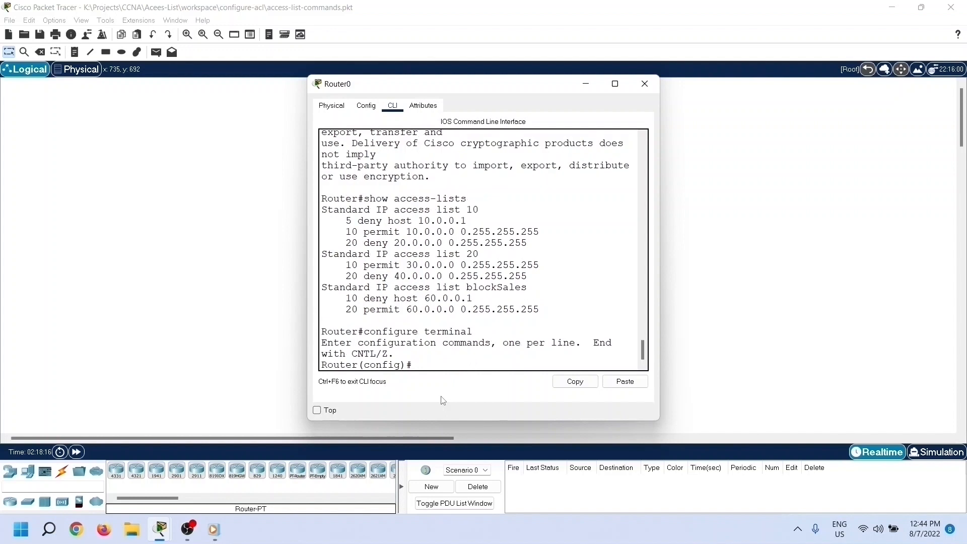
type("interface gigabitEthernet")
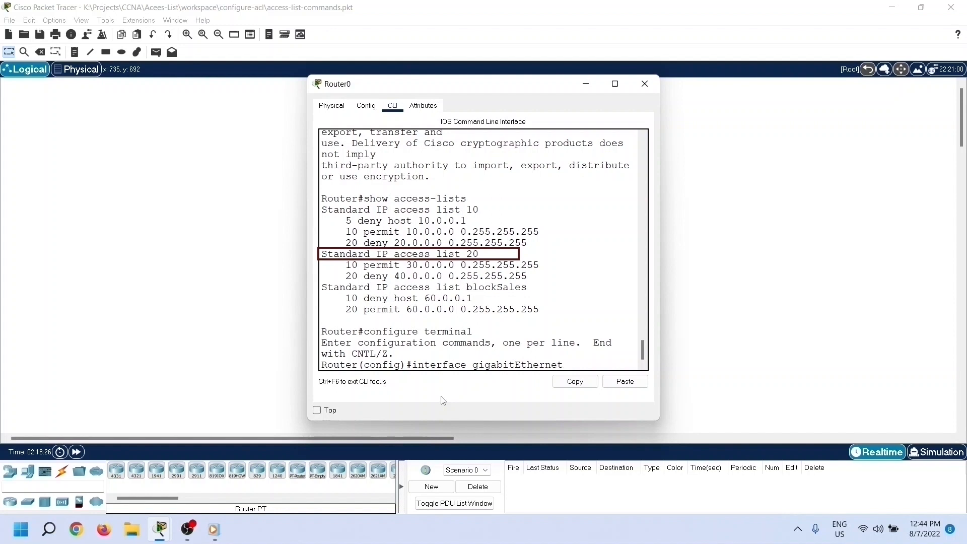
type(" 0/0/0")
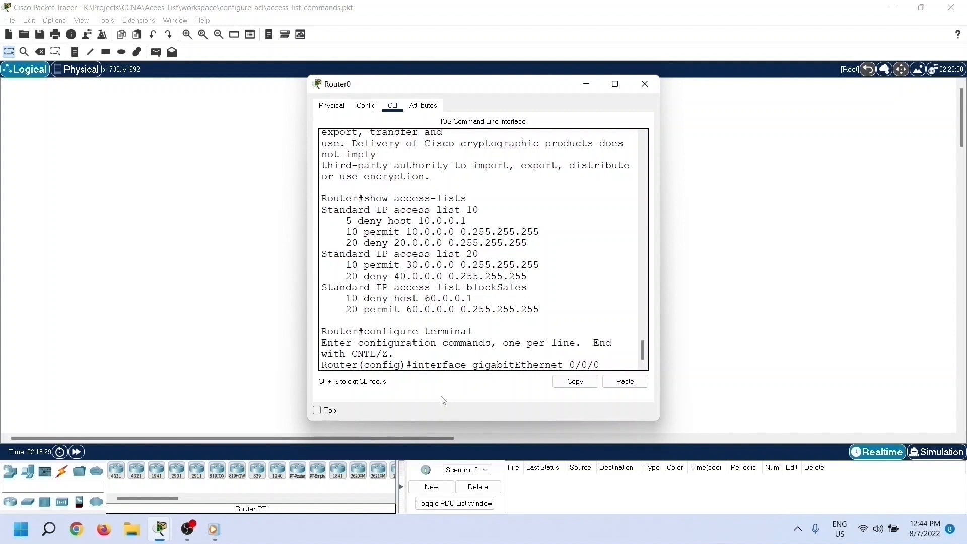
key("Return")
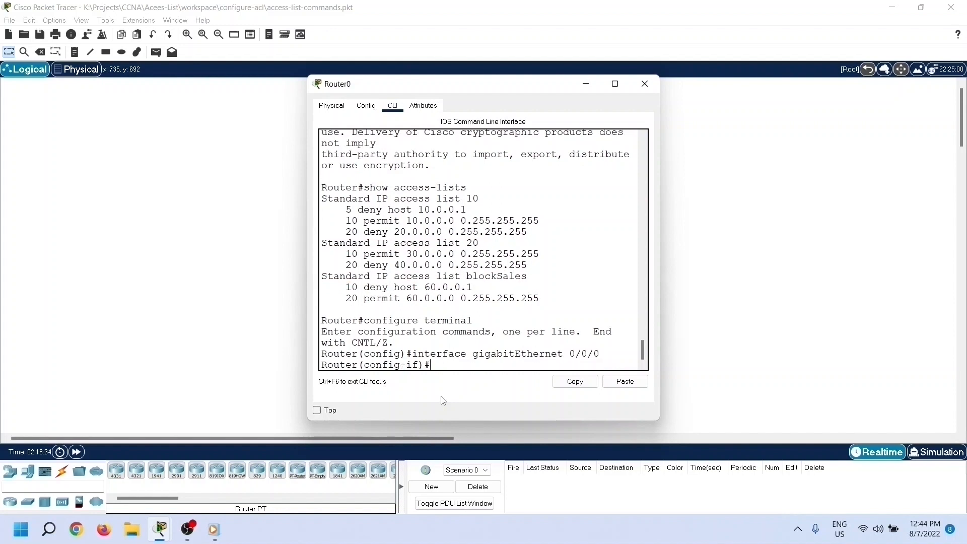
Step: Activate access list 20 for inbound traffic on the interface with ip access-group 20 in
type("p access-group")
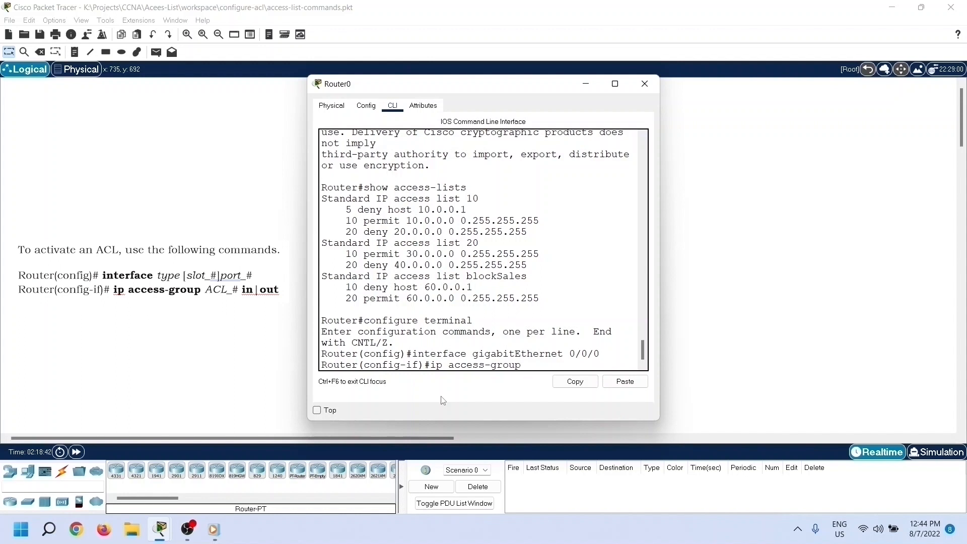
type(" 20")
left_click_drag(490, 245, 305, 242)
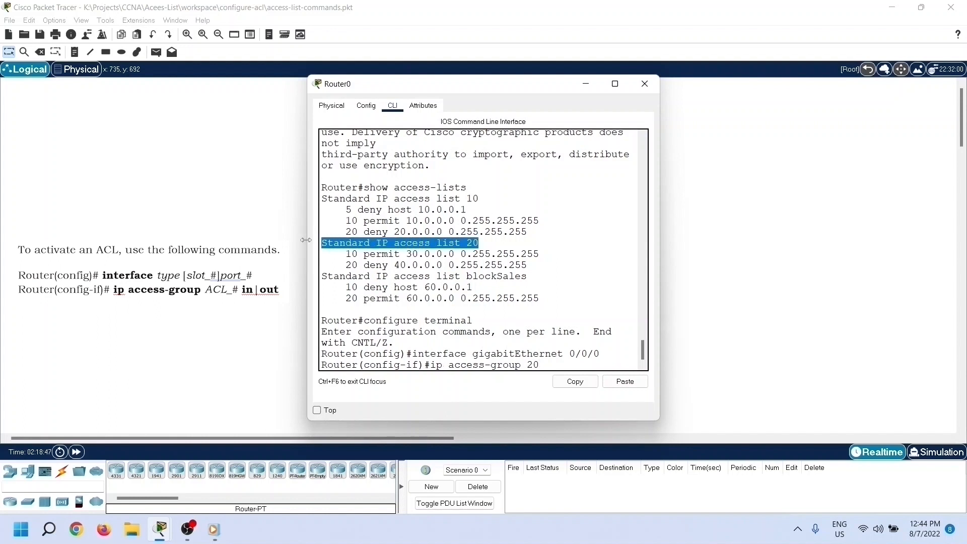
left_click_drag(543, 365, 529, 365)
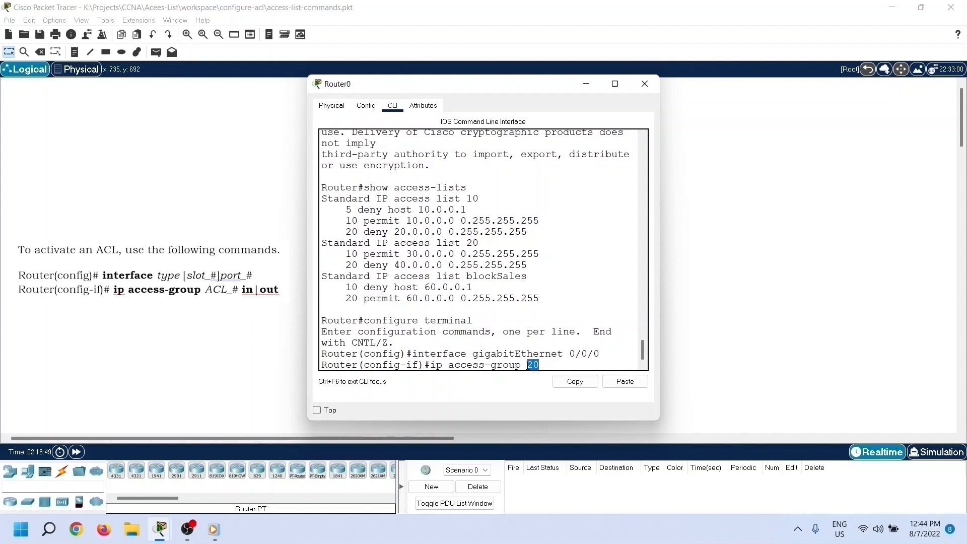
left_click(554, 367)
type("in")
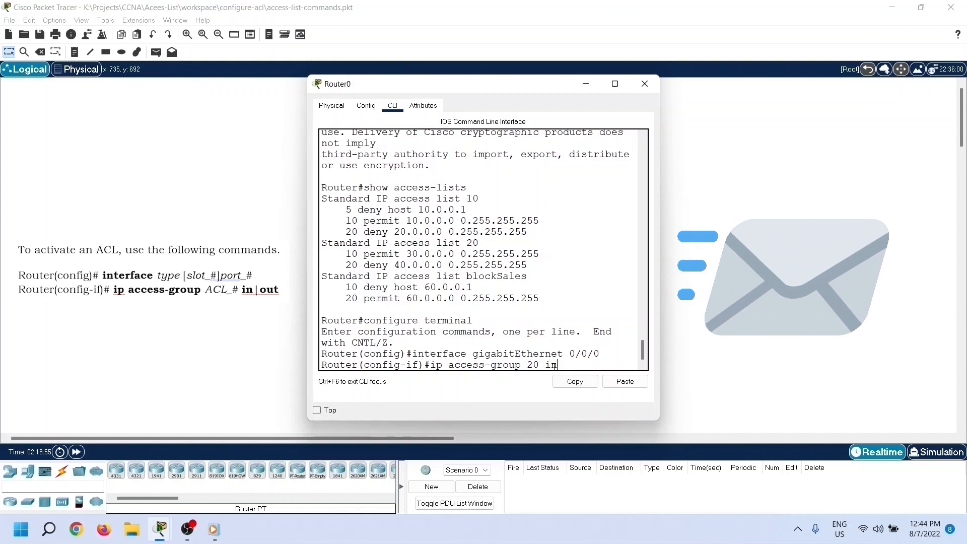
key("Return")
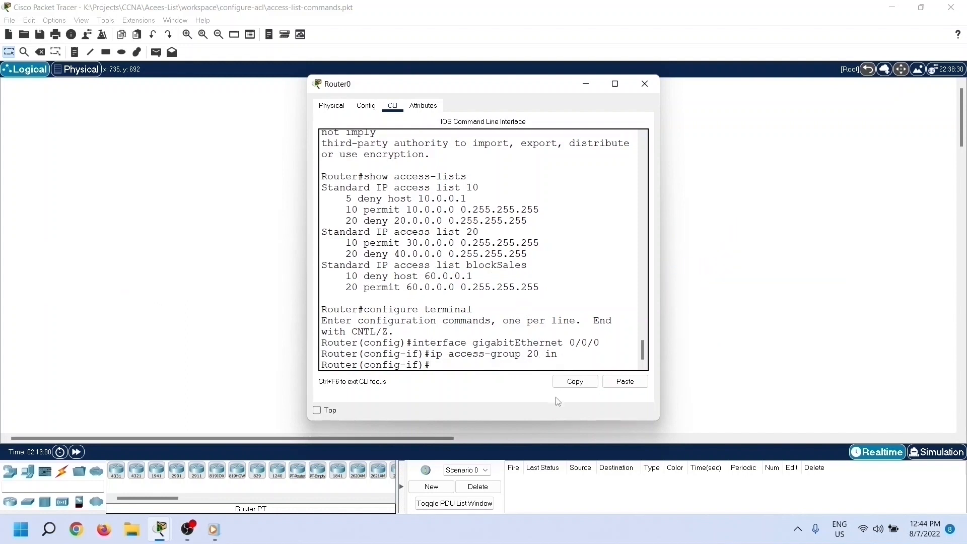
Step: Leave interface configuration and global configuration to return to privileged EXEC mode
type("exit")
key("Return")
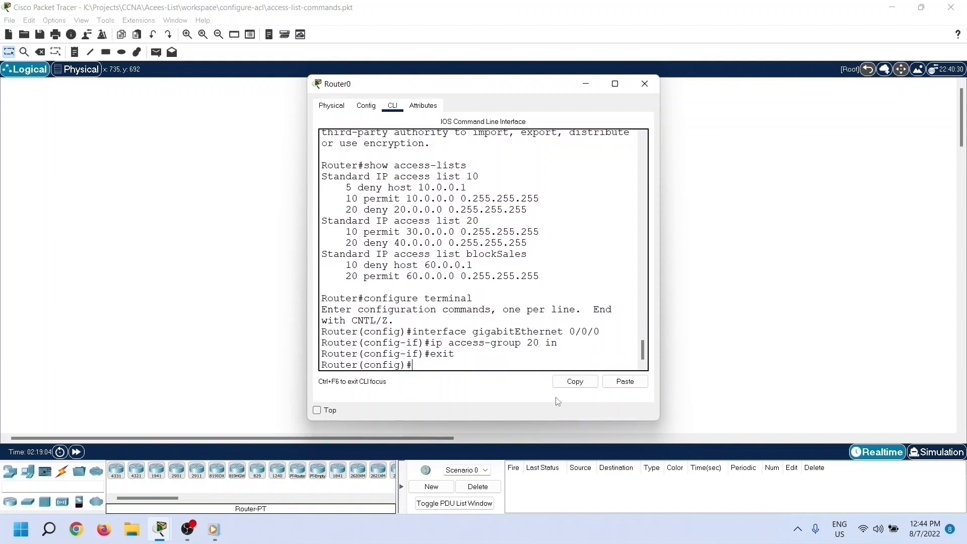
type("exit")
key("Return")
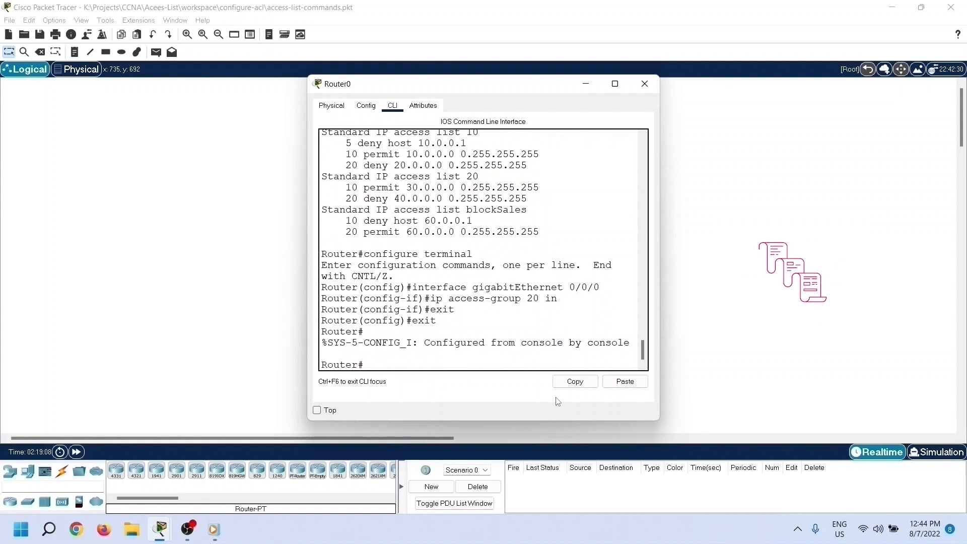
Step: Display the router's running configuration with show running-config
type("show running")
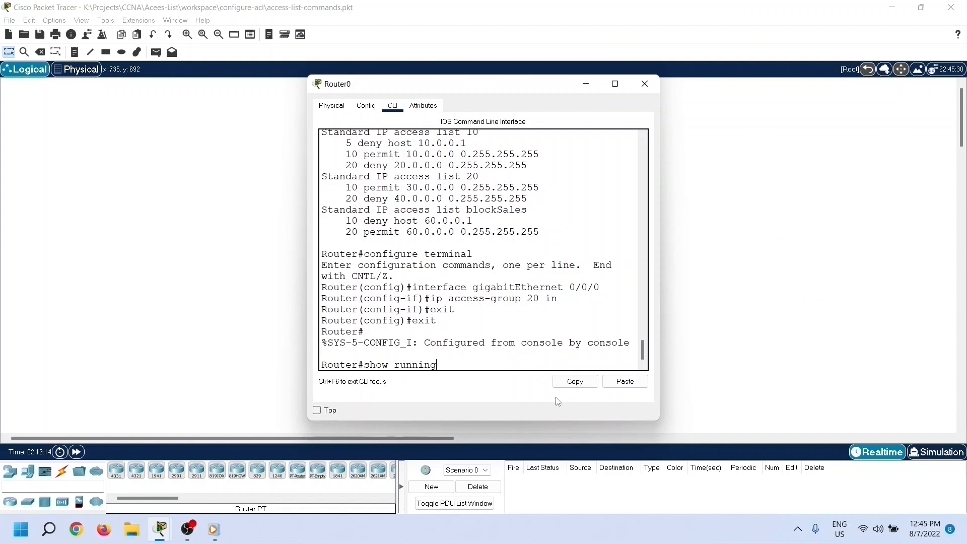
type("-conf")
key("Tab")
key("Return")
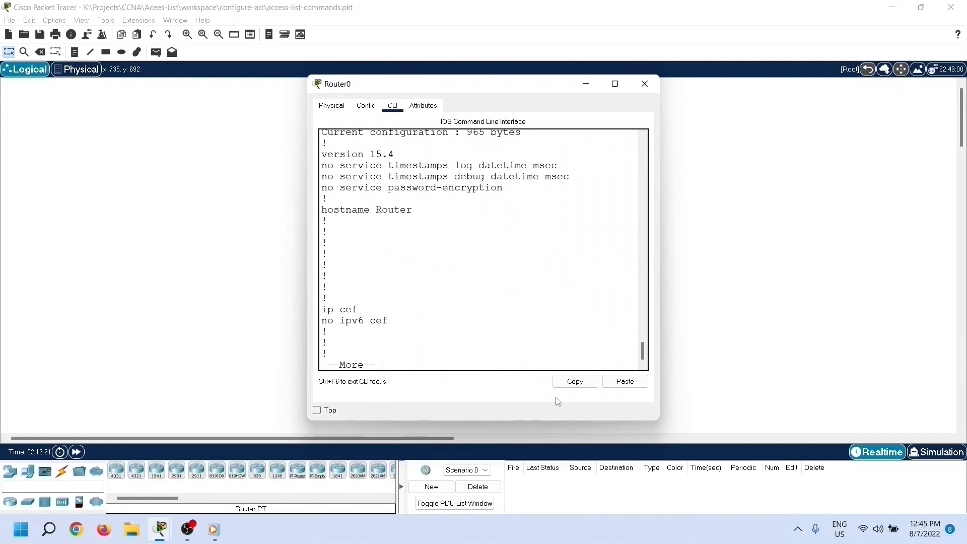
Step: Examine the GigabitEthernet0/0/0 section of the running configuration for the applied access group, and end the listing
key("space")
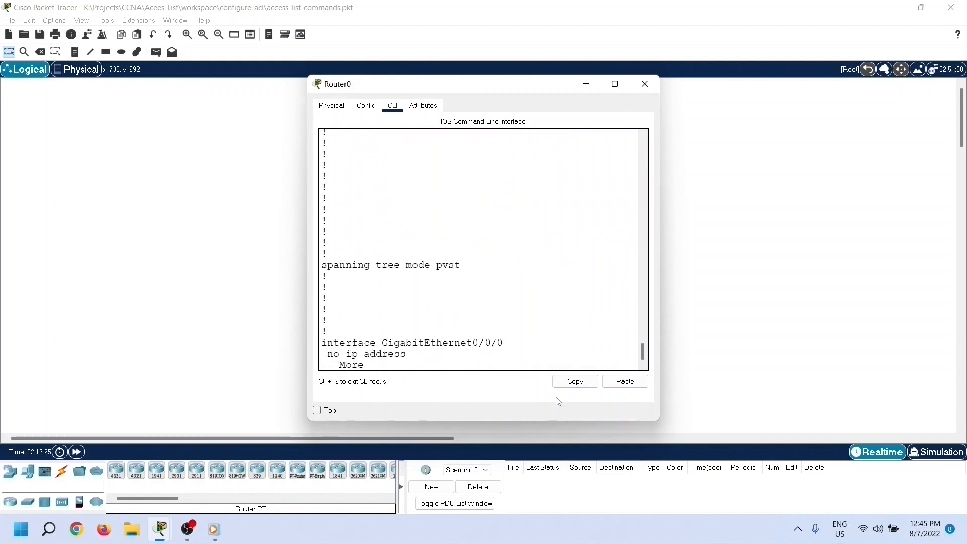
key("Return")
key("Return")
key("Return")
key("Return")
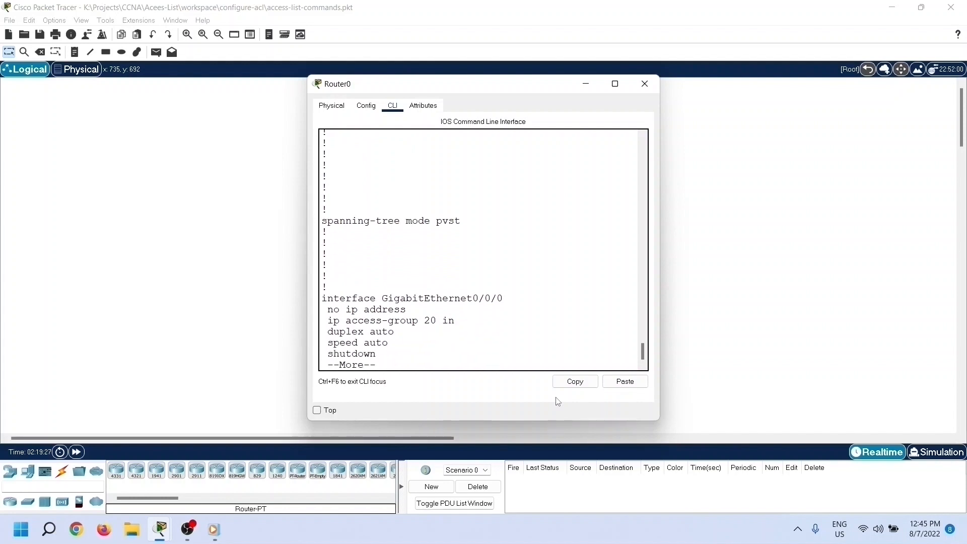
key("Return")
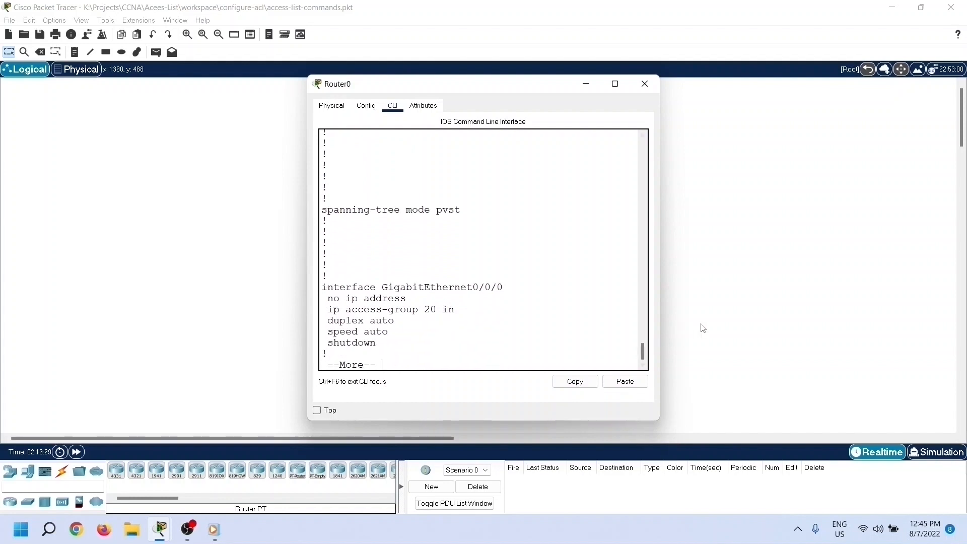
left_click_drag(485, 309, 311, 284)
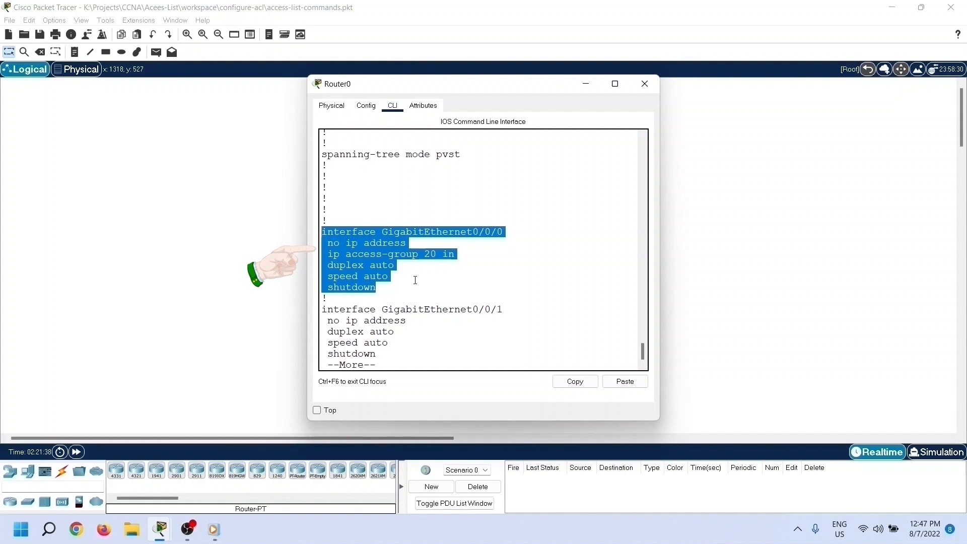
left_click(415, 280)
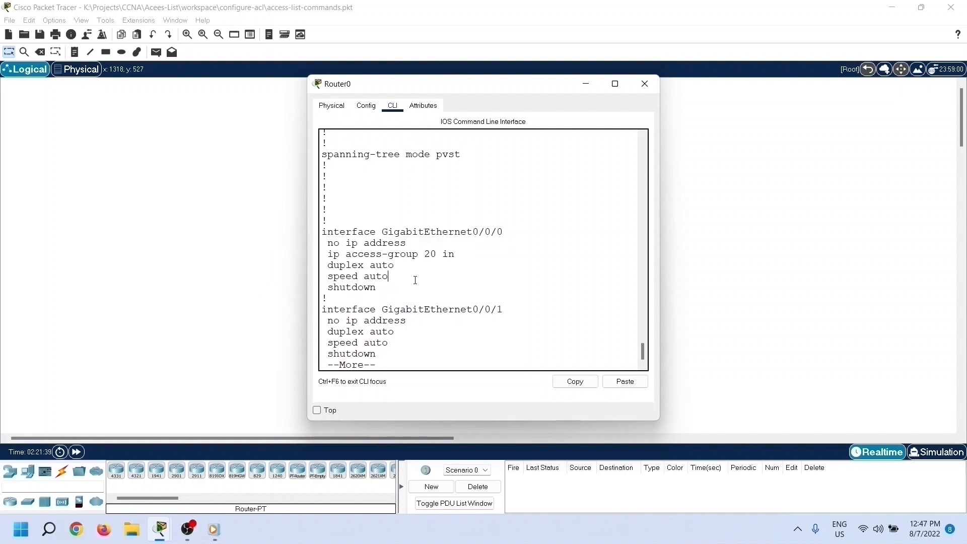
key("ctrl+c")
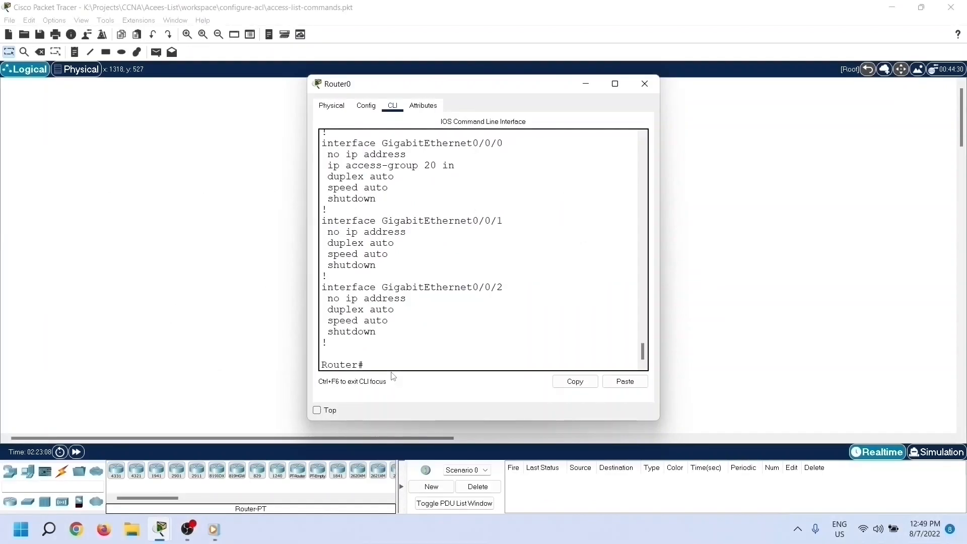
Step: List all access lists with show access-lists and highlight the permit 10.0.0.0 entry of access list 10
type("show access-lists")
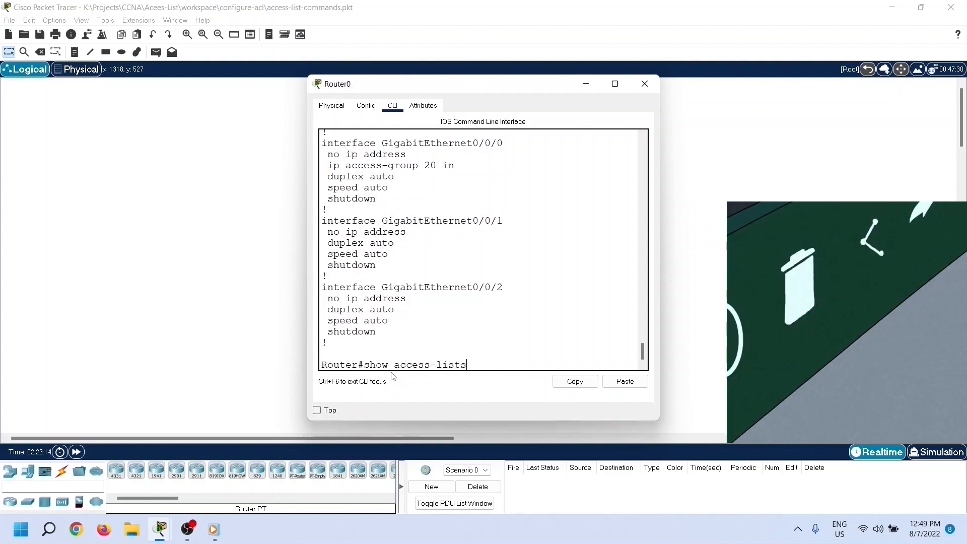
key("Return")
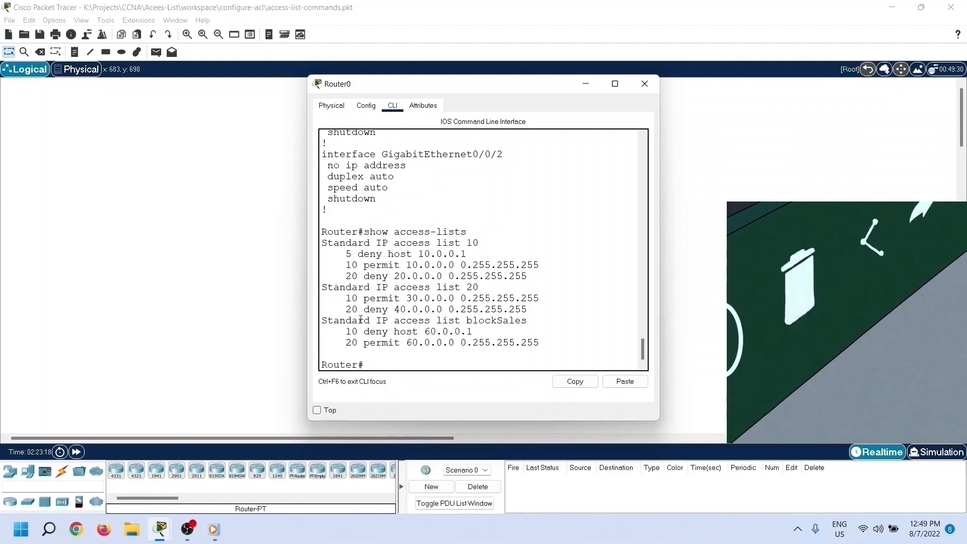
left_click_drag(346, 265, 556, 262)
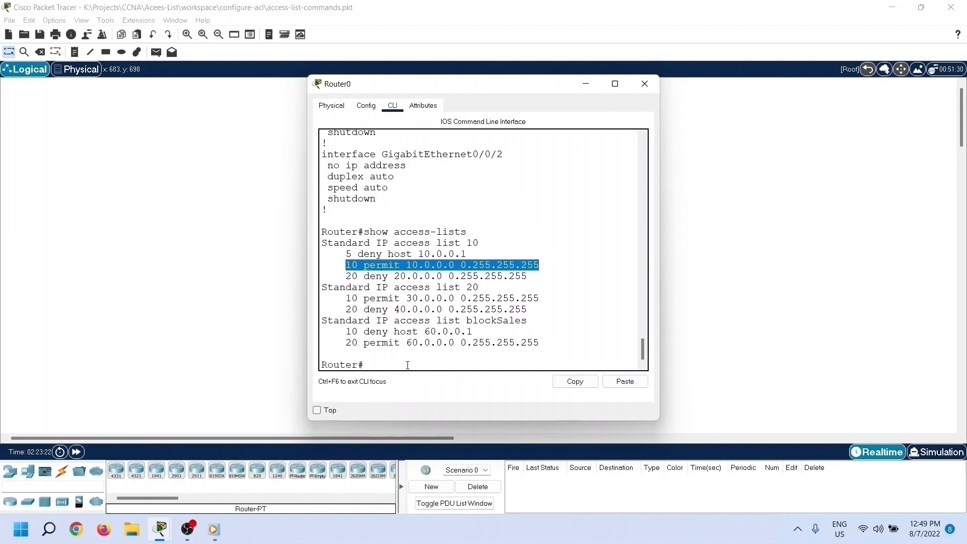
Step: Enter global configuration mode and open access list 10 for editing with ip access-list standard 10
left_click(408, 365)
type("config ure termina")
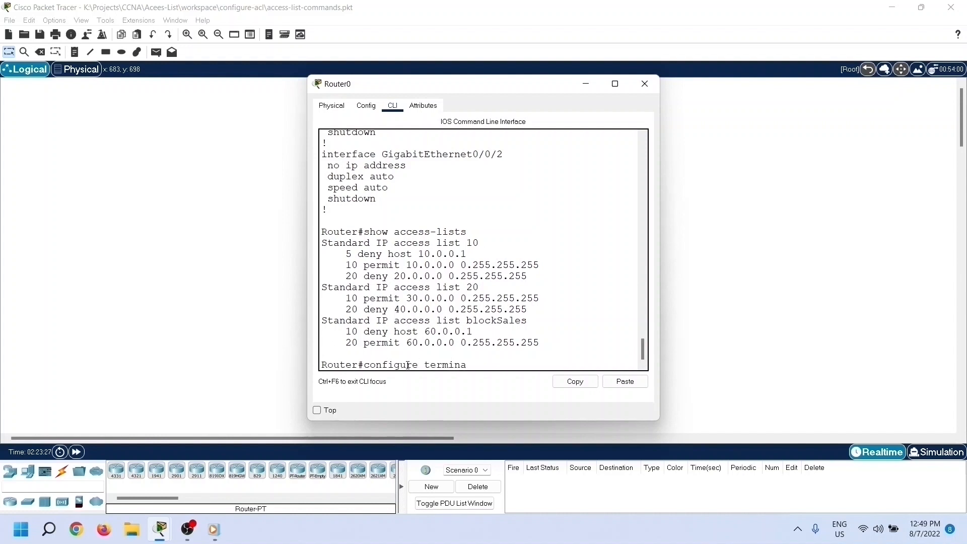
type("l")
key("Return")
type("i")
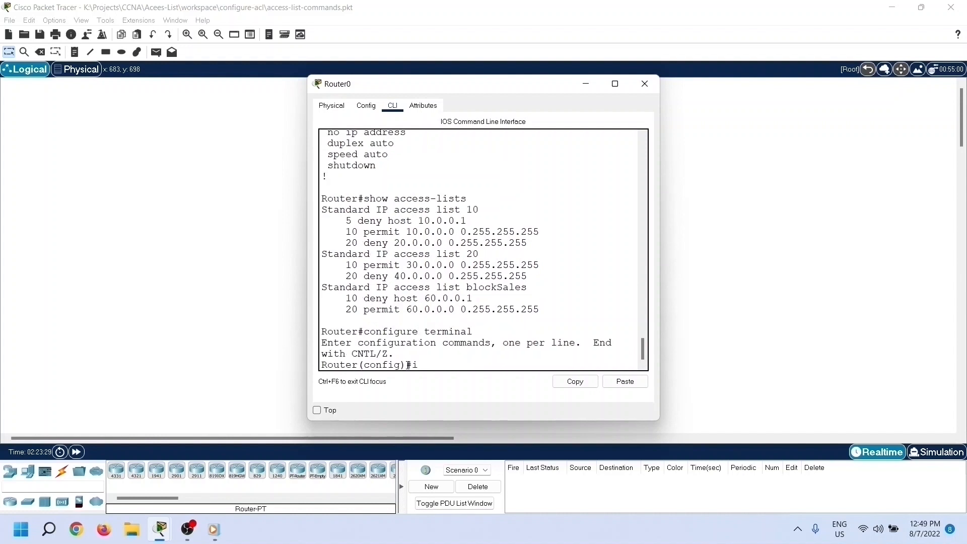
type("p access-list standard")
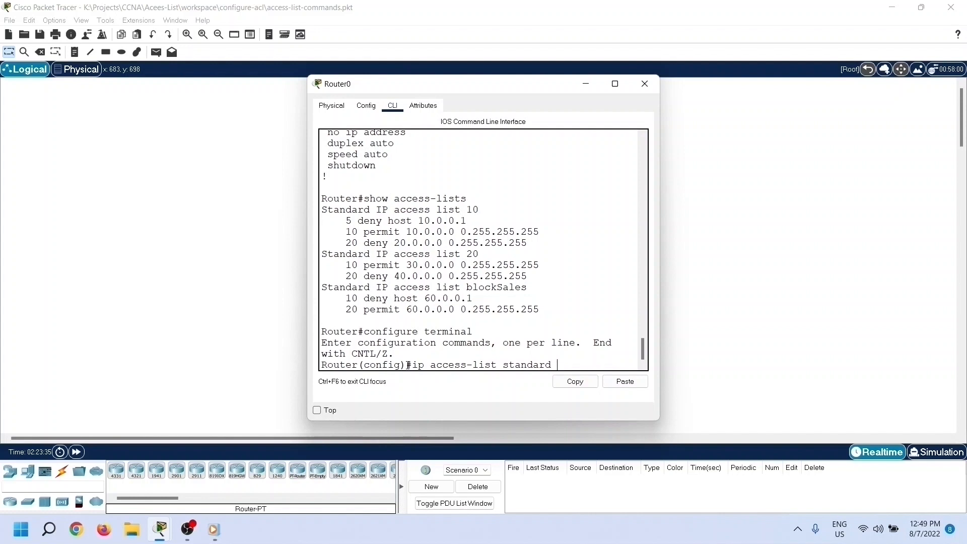
type(" 10")
key("Return")
Step: Delete the permit entry with sequence number 10 from access list 10 using no 10
type("no")
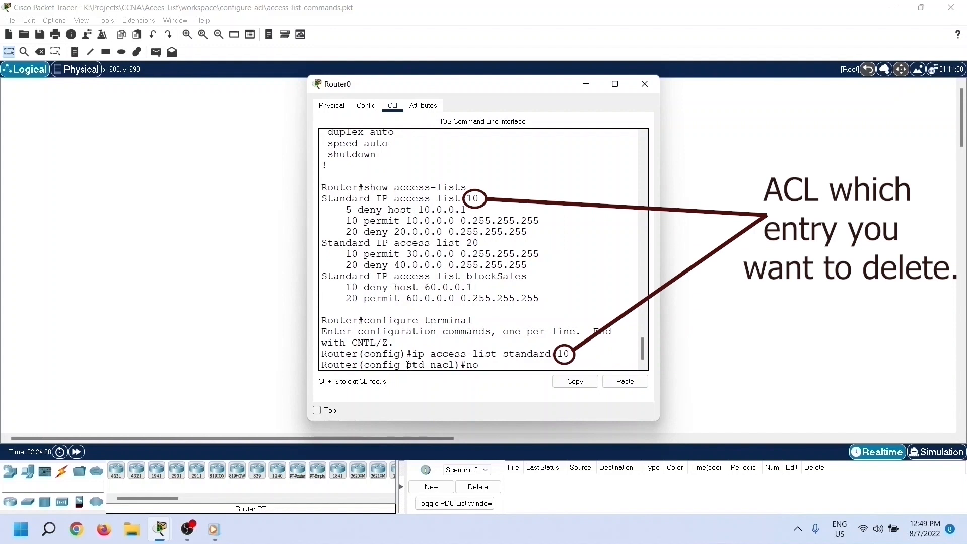
type(" 10")
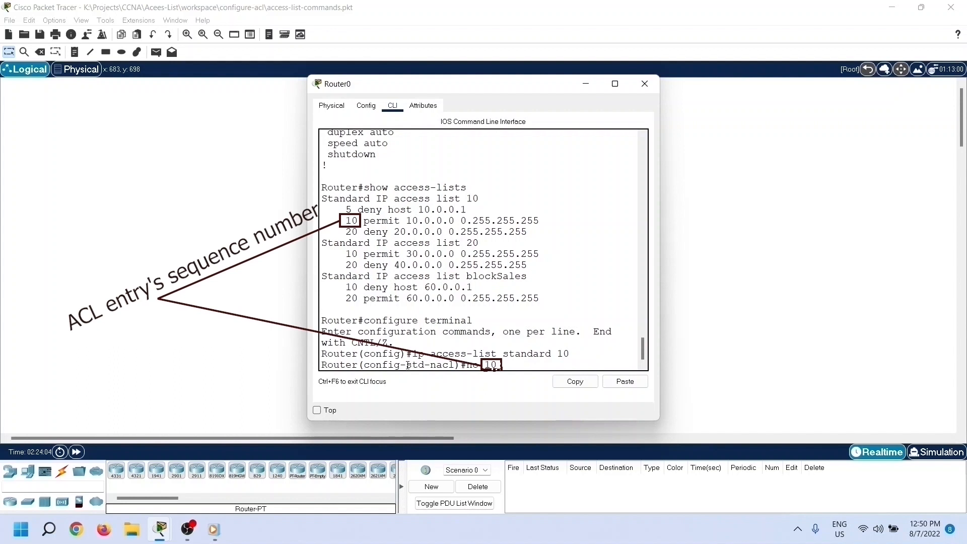
key("Return")
double_click(347, 210)
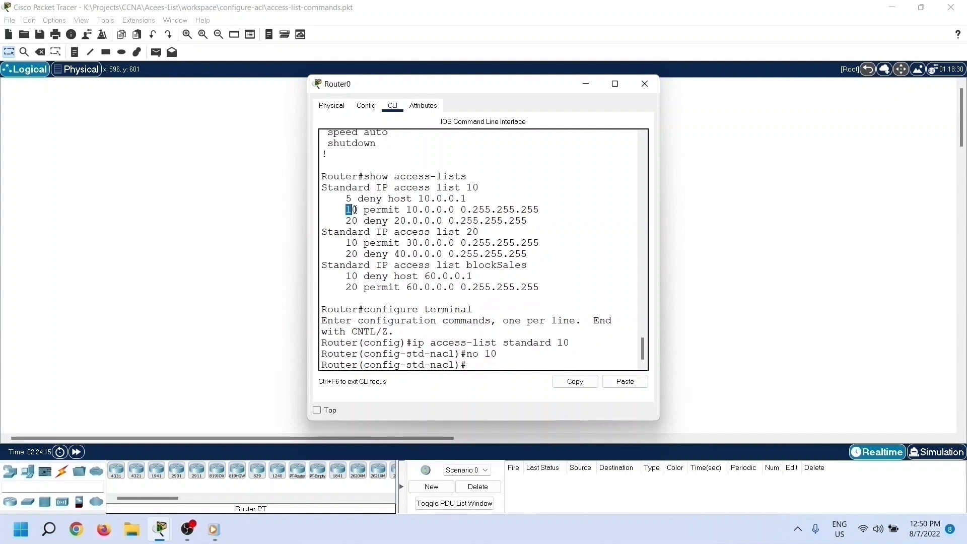
left_click_drag(479, 353, 497, 354)
left_click(478, 366)
Step: Exit access list 10 and global configuration mode, returning to the privileged EXEC prompt
type("exit")
key("Return")
type("exit")
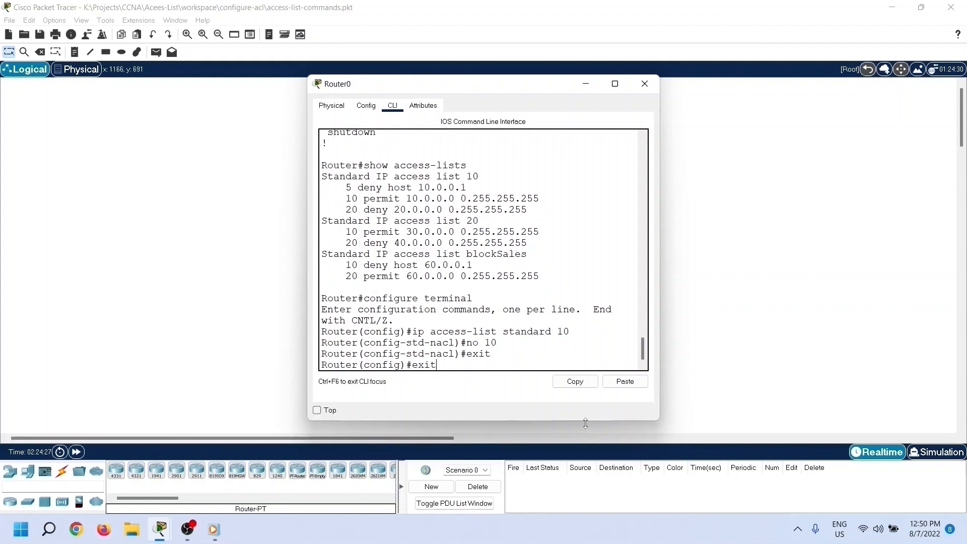
key("Return")
key("Return")
Step: Show access list 10 with show access-lists 10 to check its remaining entries
type("show access")
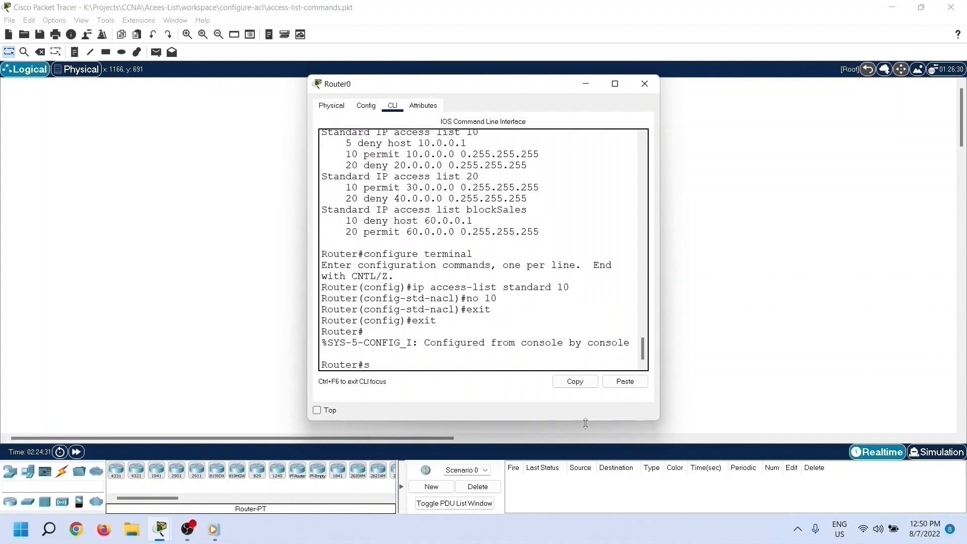
type("-lists 10")
key("Return")
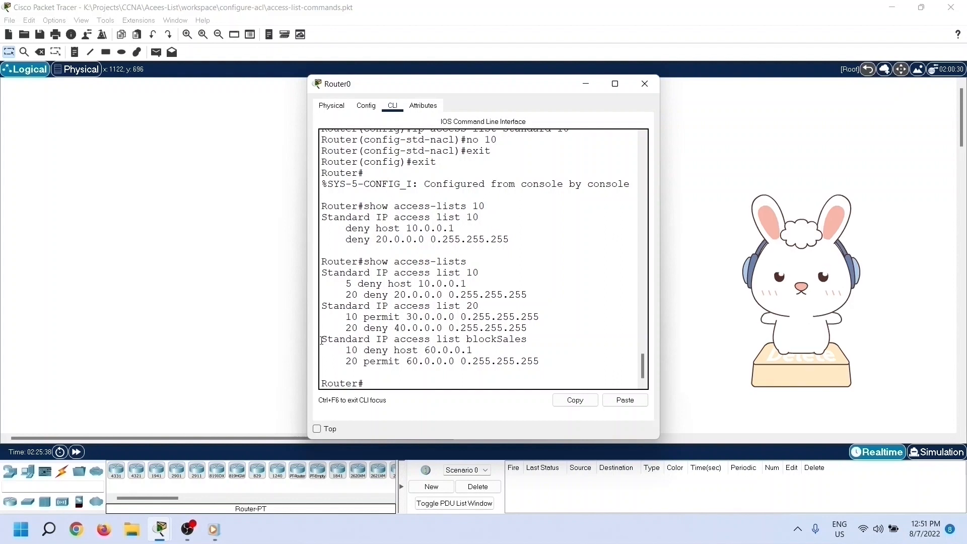
Step: Highlight the blockSales access list and its entries in the access-list output, and return to the prompt
left_click_drag(321, 339, 539, 361)
left_click(385, 385)
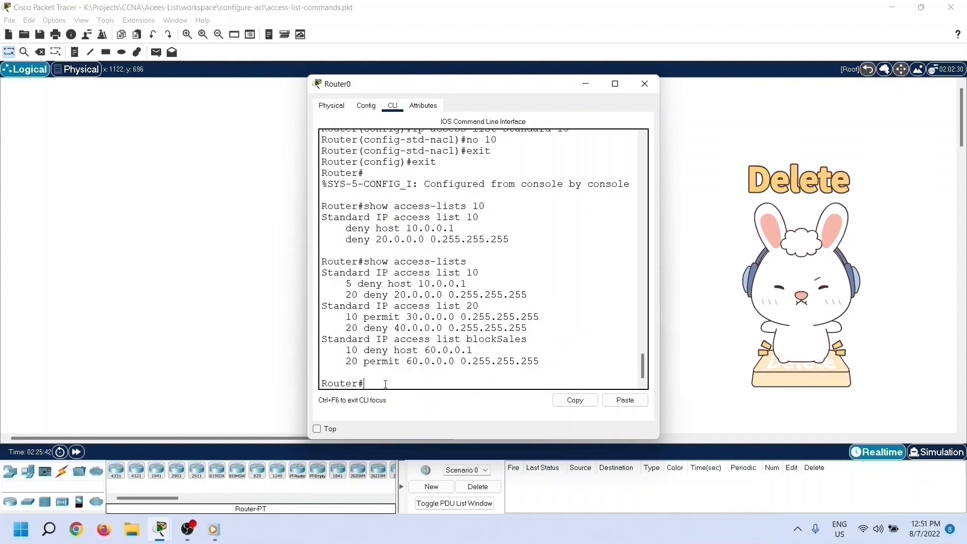
Step: Enter global configuration mode and delete the whole blockSales list with no ip access-list standard blockSales
type("configure terminal")
key("Return")
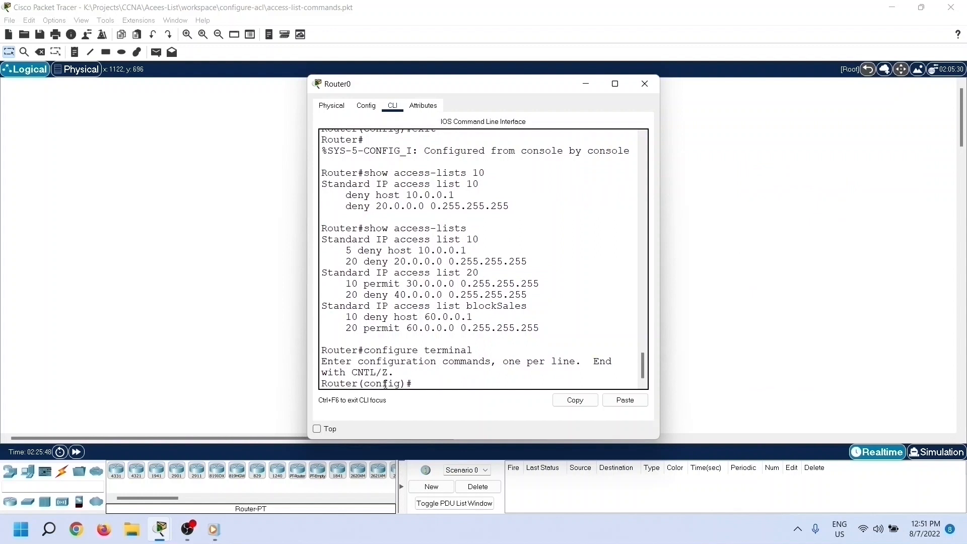
type("no ip access-list")
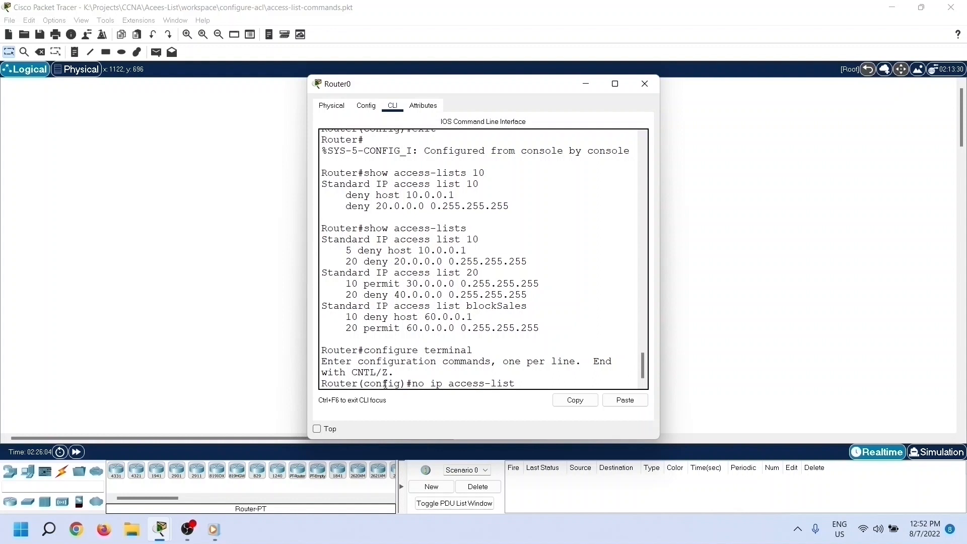
type("standard blockSales")
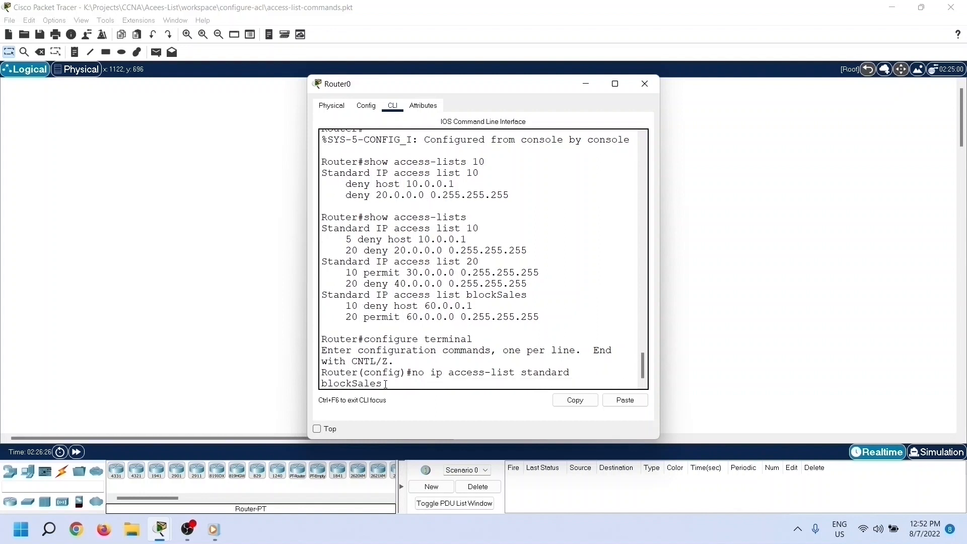
key("Return")
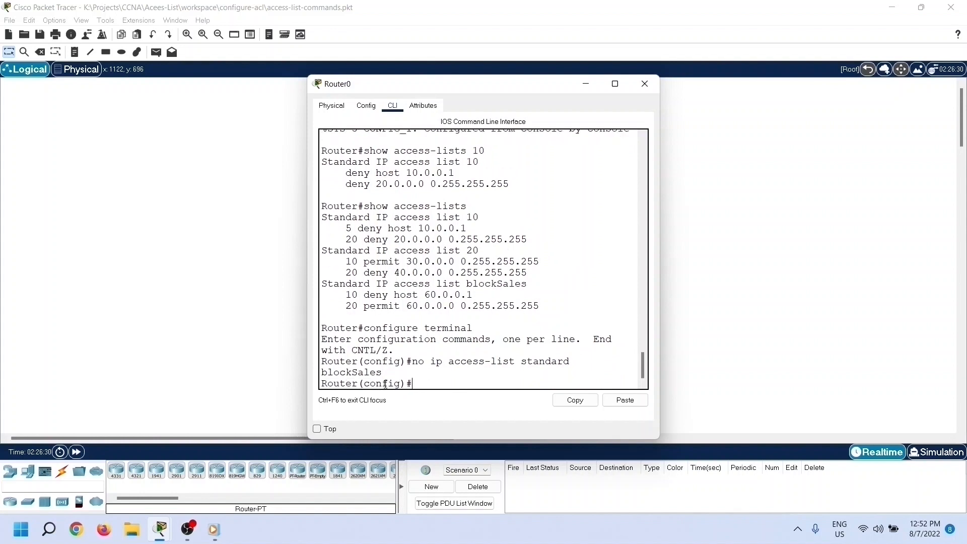
Step: Highlight the blockSales heading in the access-list output and the command that deletes that list, and return to the prompt
left_click_drag(326, 282, 538, 282)
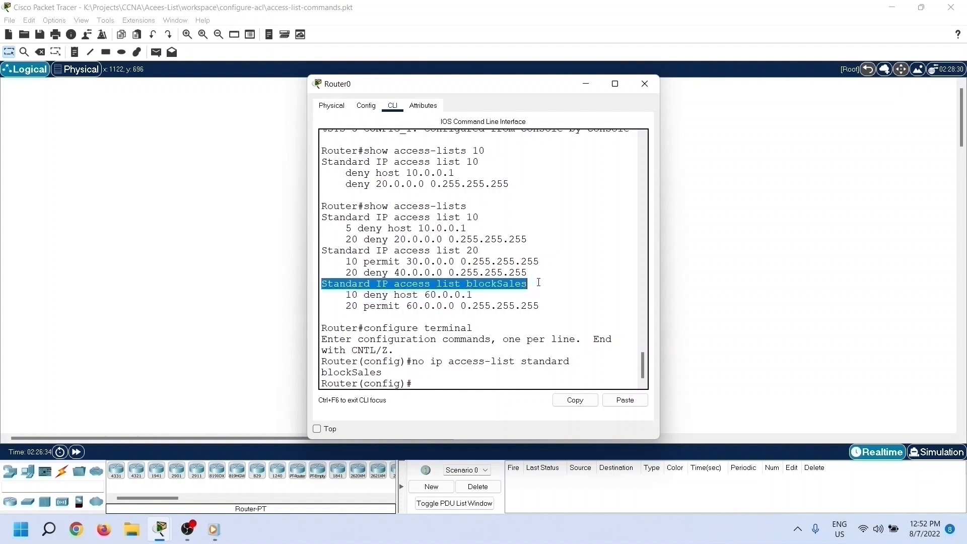
left_click_drag(412, 361, 565, 371)
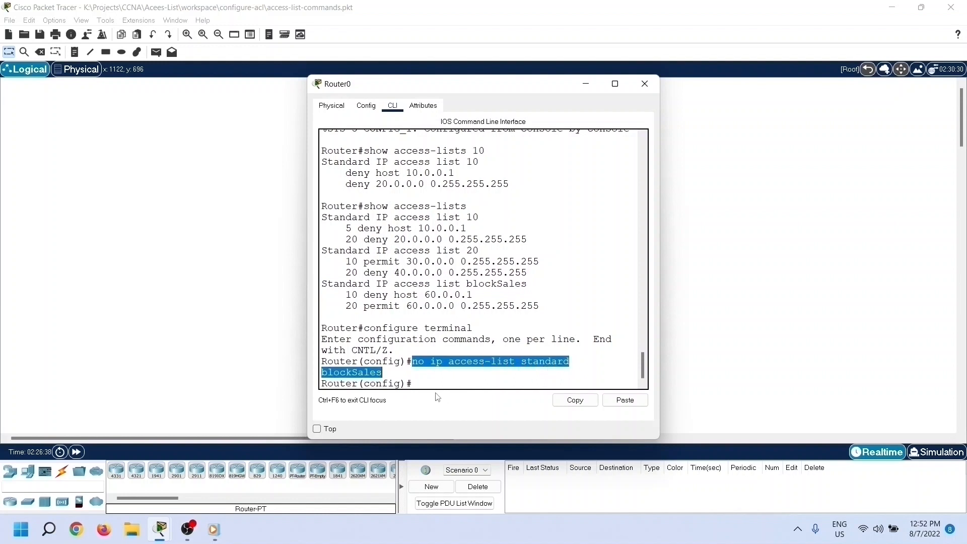
left_click(427, 385)
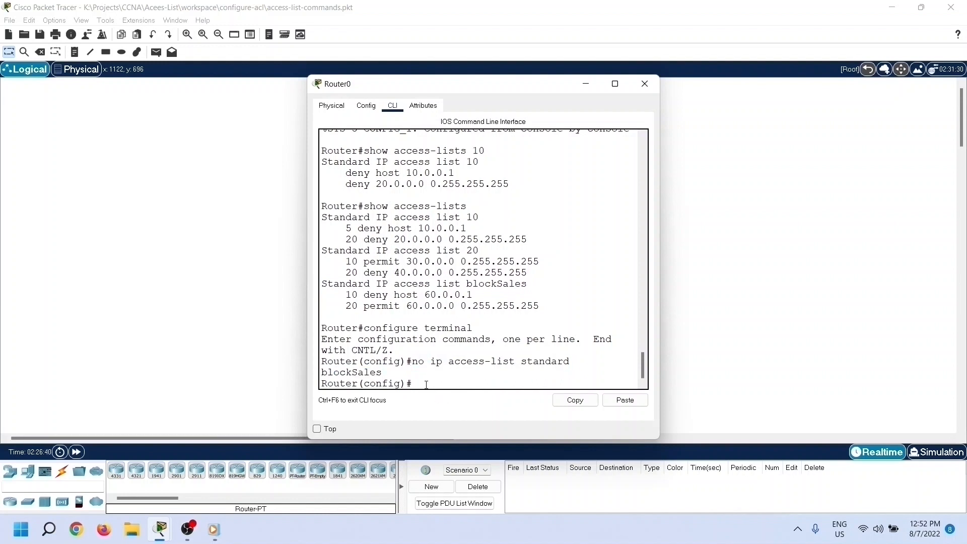
Step: Exit global configuration mode and display all access lists with show access-lists to check the deletion
type("exit")
key("Return")
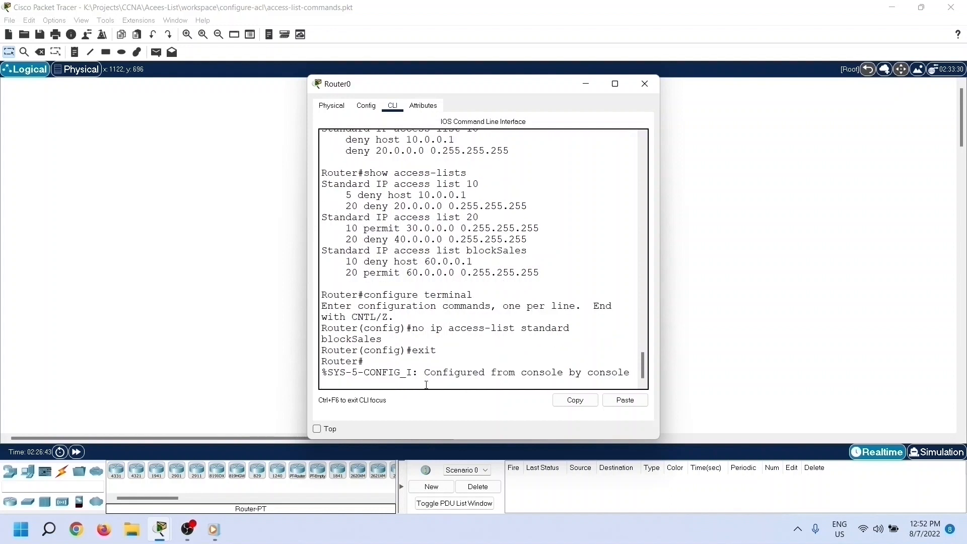
key("Return")
key("Return")
key("Up")
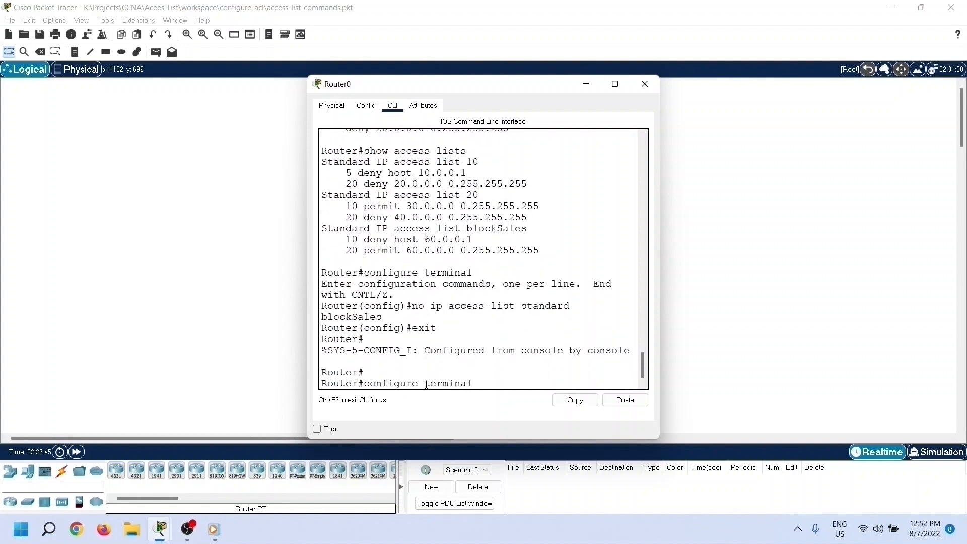
key("Up")
key("Return")
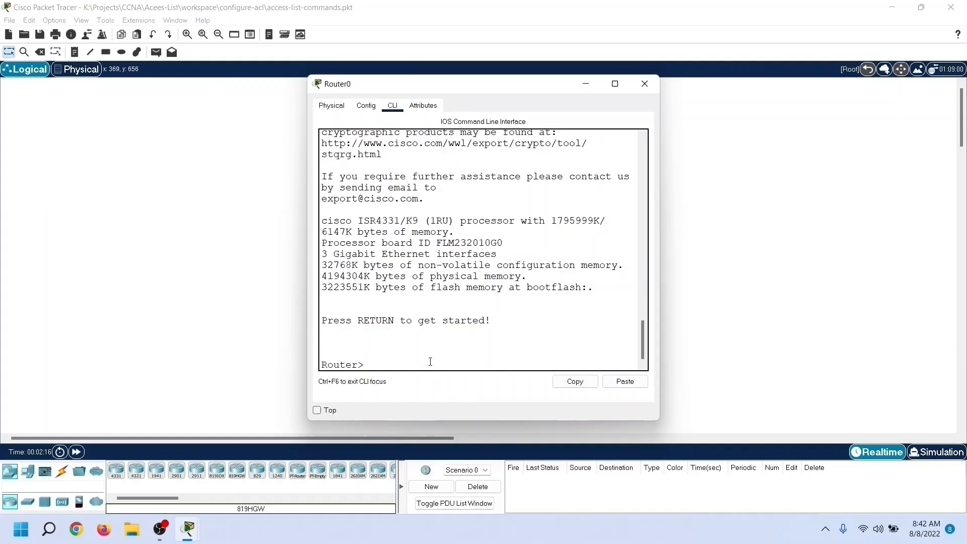
Step: Enter privileged EXEC mode with enable, and open global configuration mode with configure terminal
type("enable")
key("Return")
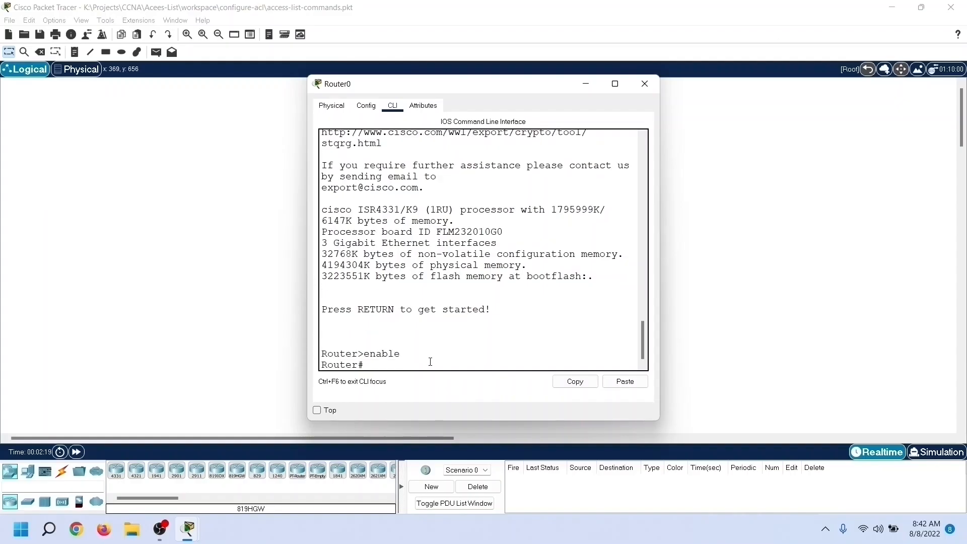
type("configure terminal")
key("Return")
Step: Start an access-list command and show its number ranges with ? help, highlighting the extended range 100-199
type("access")
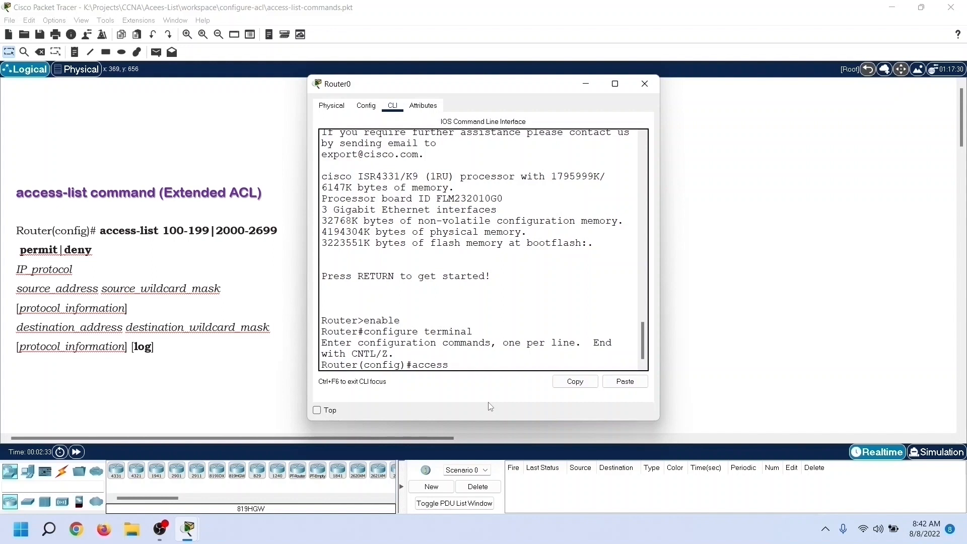
type("-list ?")
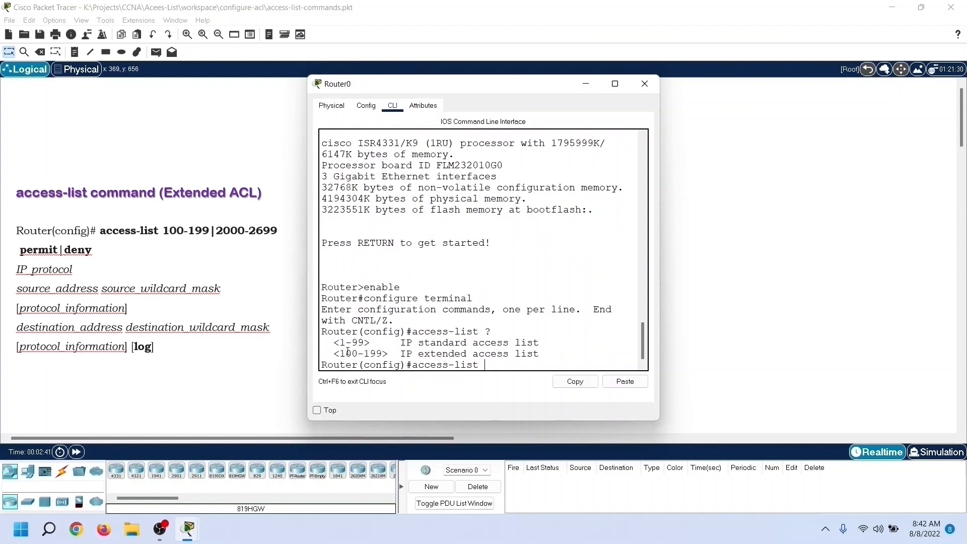
left_click_drag(339, 353, 392, 358)
Step: Set the access list number to 110 and show the available actions with ? help, highlighting deny and permit
type("110")
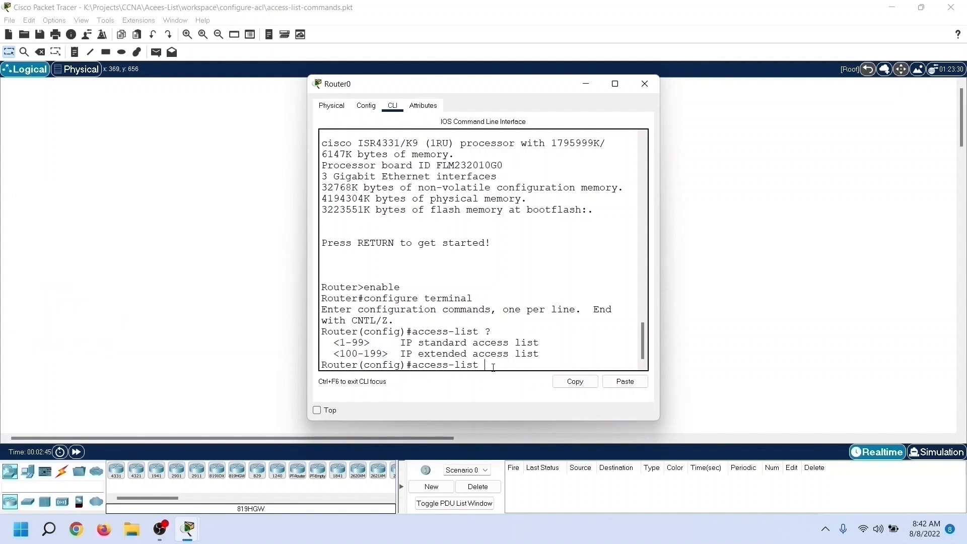
type("?")
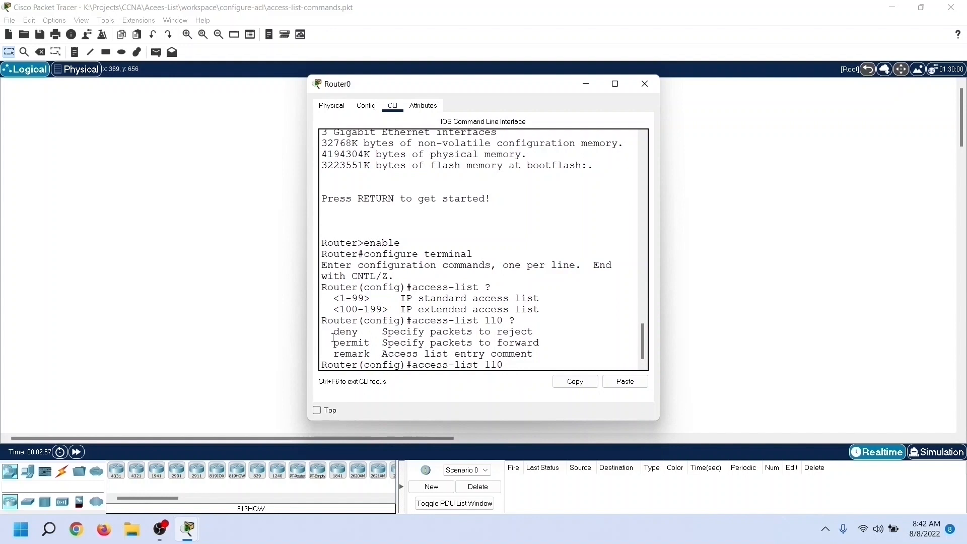
left_click_drag(333, 332, 556, 340)
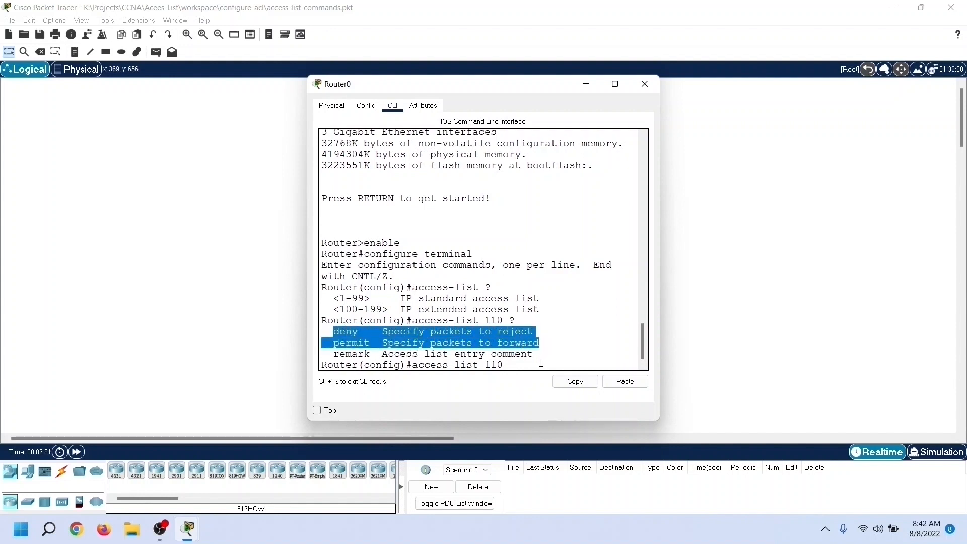
Step: Add the permit action to the access-list 110 command and show the protocol options with ? help, highlighting ip
type("permi")
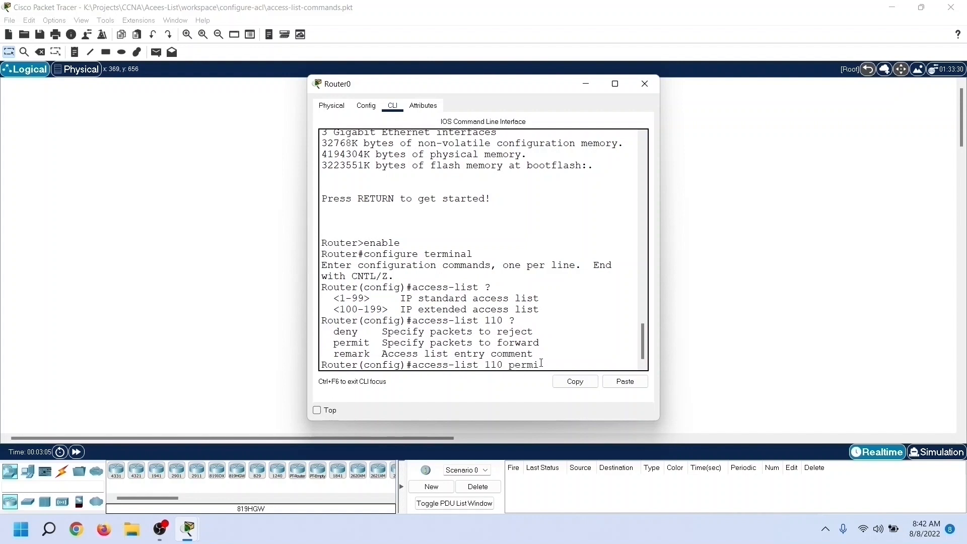
type("t ?")
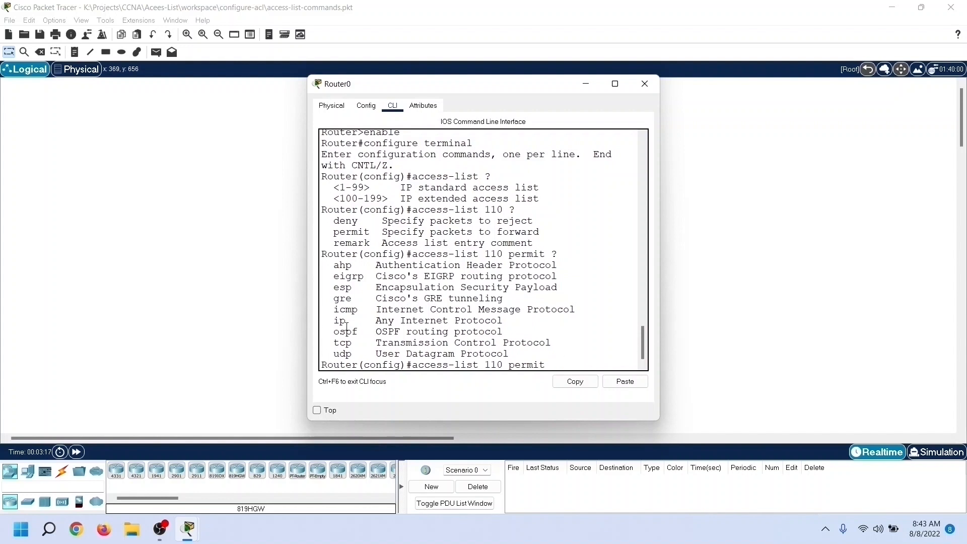
left_click_drag(332, 321, 518, 325)
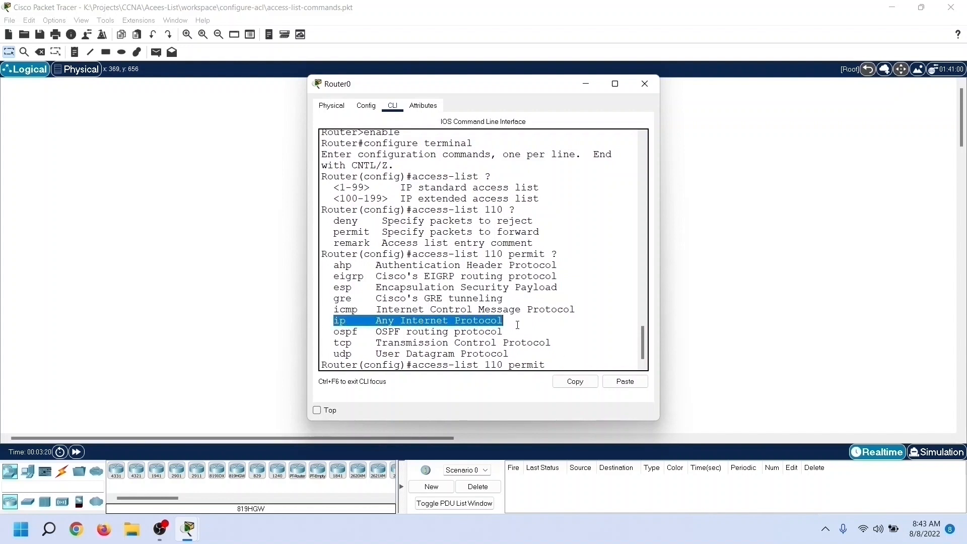
Step: Complete the access list 110 entry as permit ip from 80.0.0.0 0.255.255.255 to 90.0.0.0 0.255.255.255
left_click(560, 363)
type("ip")
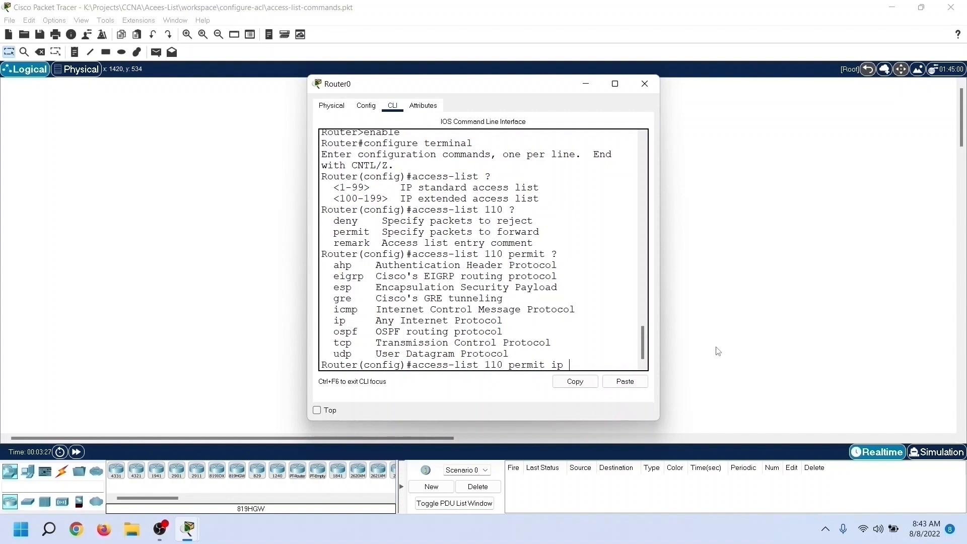
type(" 80.0.0.0 0.")
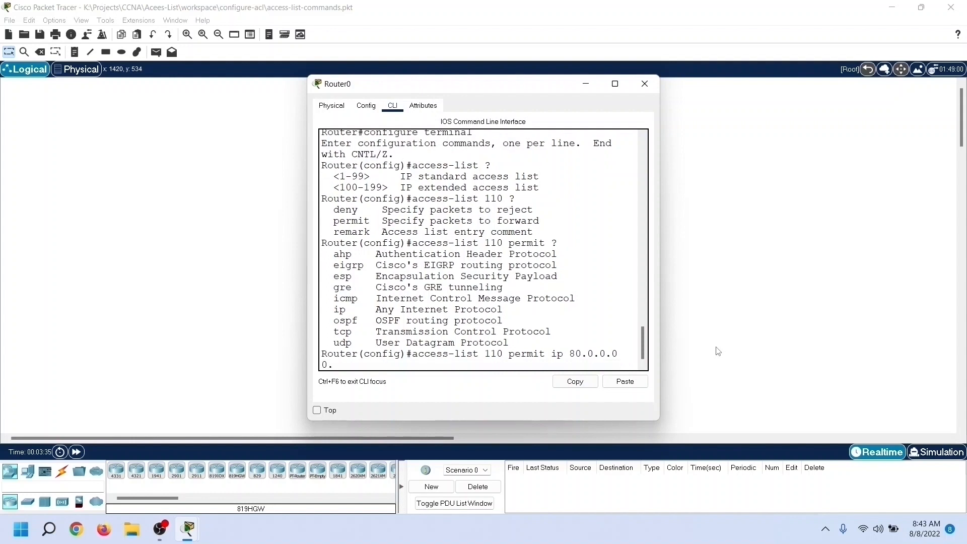
type("255.255.255 90.0.0.0 0.255.255.255")
key("Return")
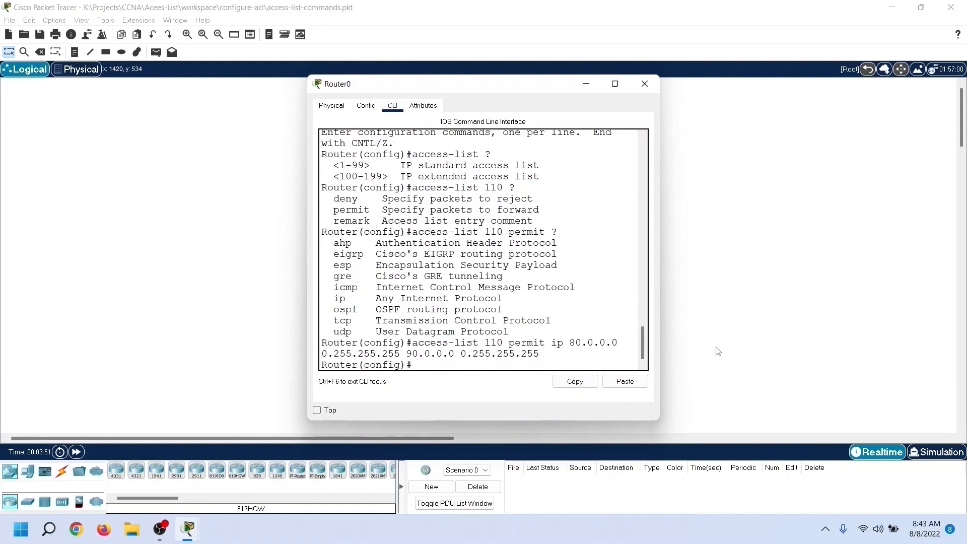
Step: Add an entry to access list 110 that denies ip from 81.0.0.0 0.255.255.255 to 91.0.0.0 0.255.255.255
type("access-list 110 deny ip 8")
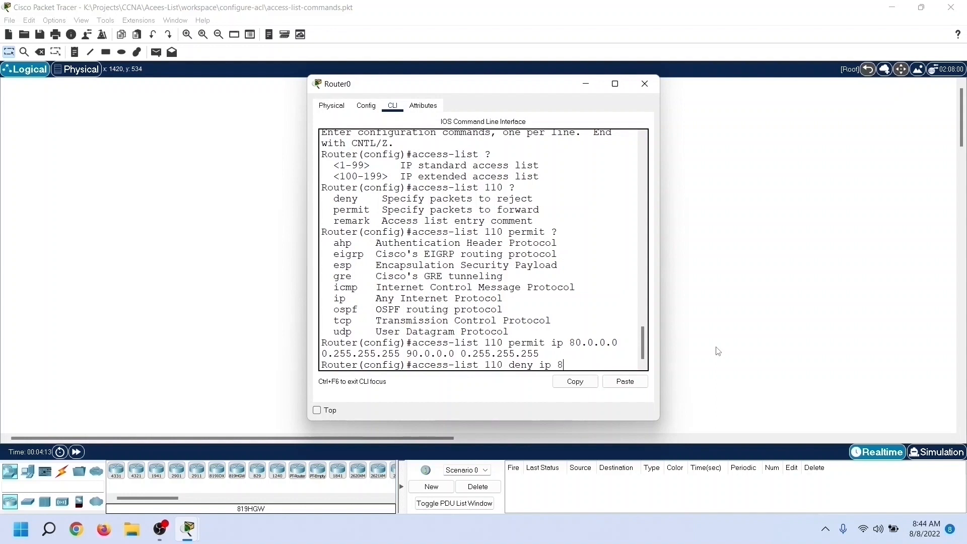
type("1.0.0.0 0.255.255.255")
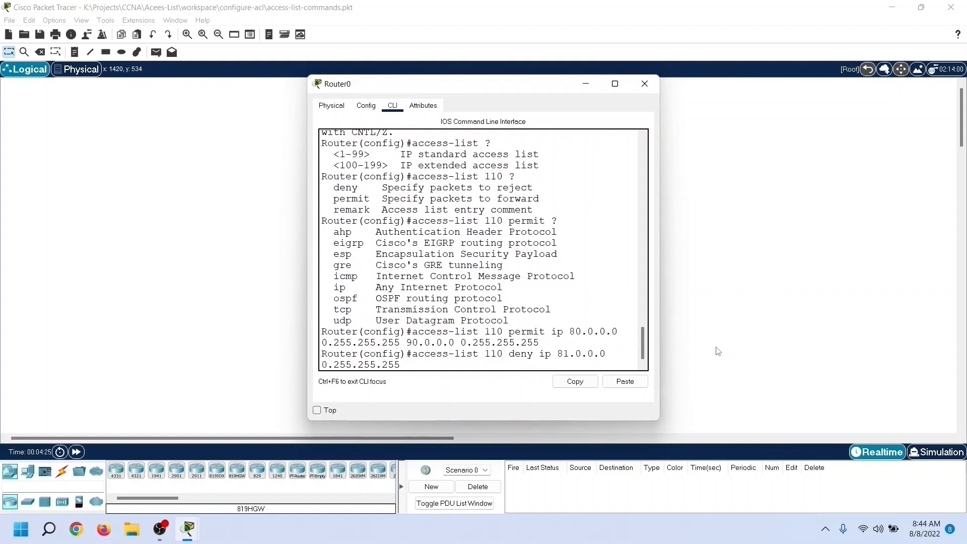
type(" 91.0.0.0 0.255.255.255")
key("Return")
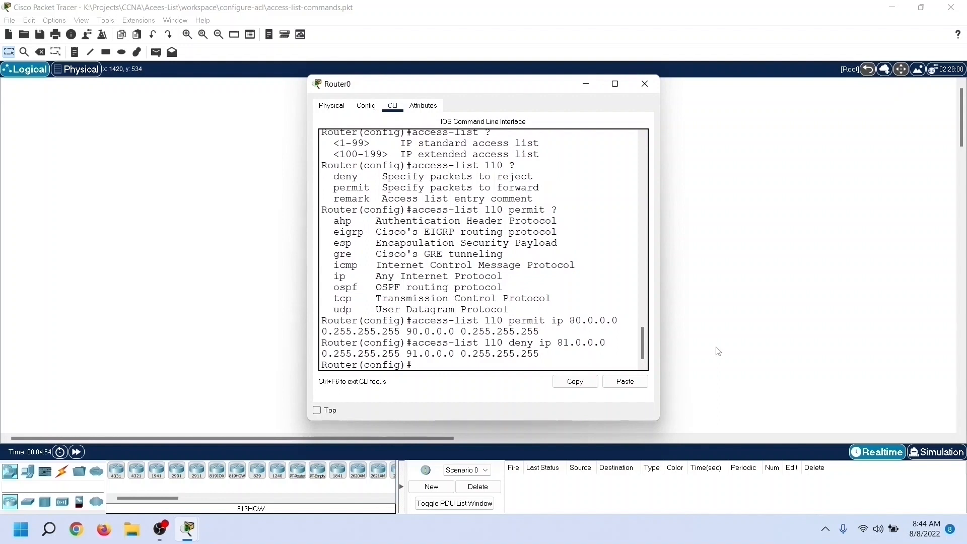
Step: Exit global configuration mode and return to the privileged EXEC prompt
type("exit")
key("Return")
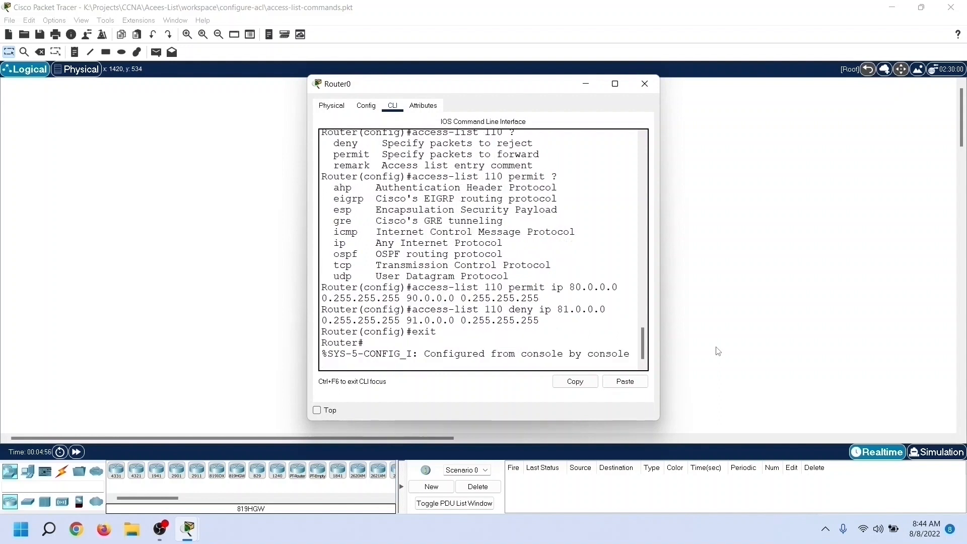
key("Return")
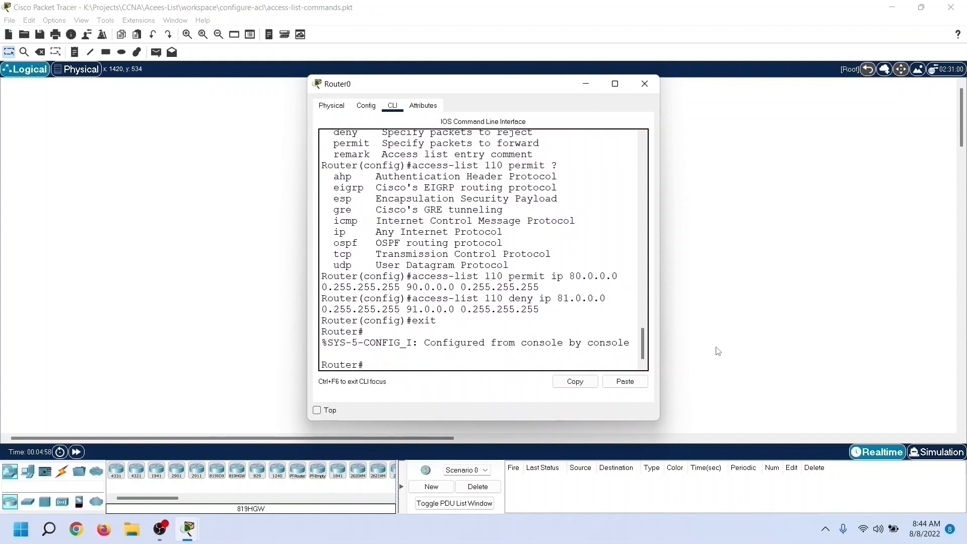
Step: Enter global configuration mode, start an ip access-list command and show its list types with ? help
type("configure terminal")
key("Return")
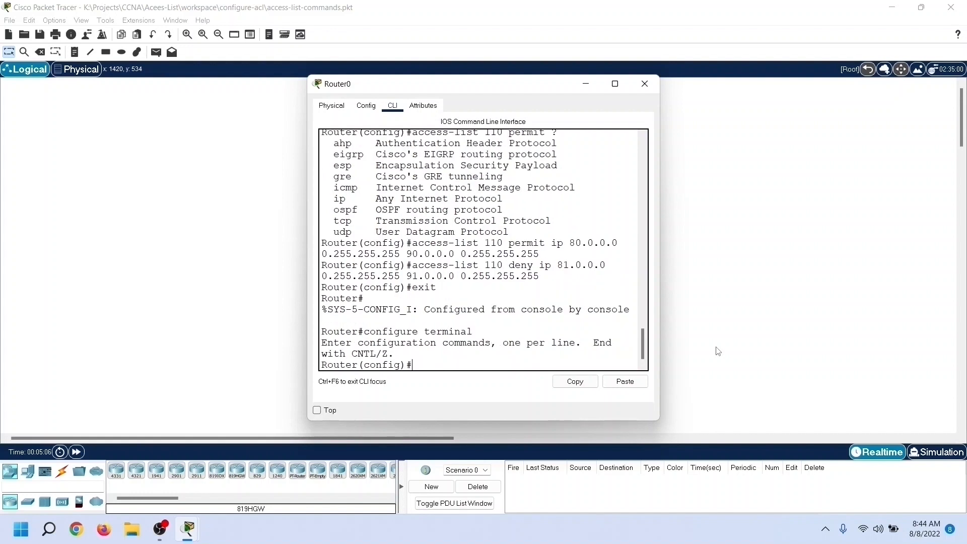
type("ip access-list")
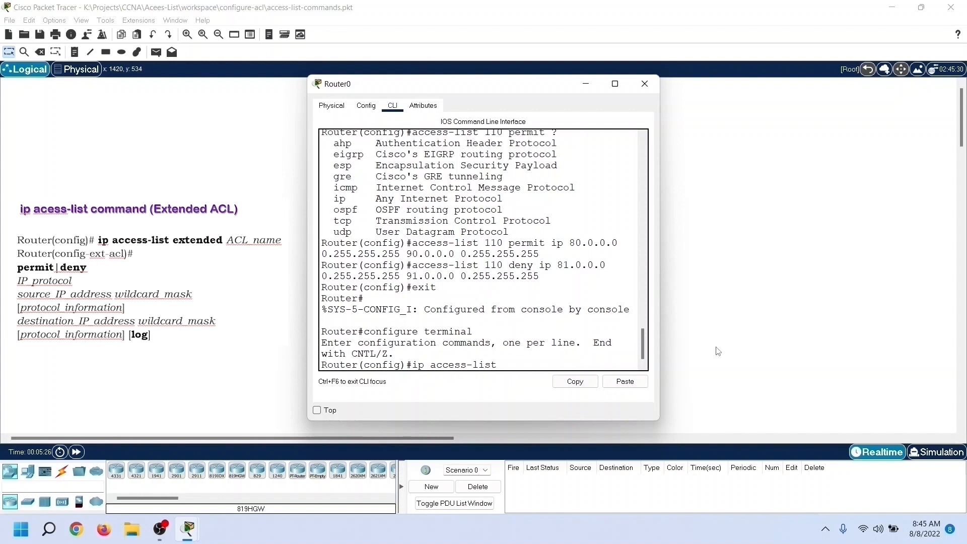
type("?")
type("extende")
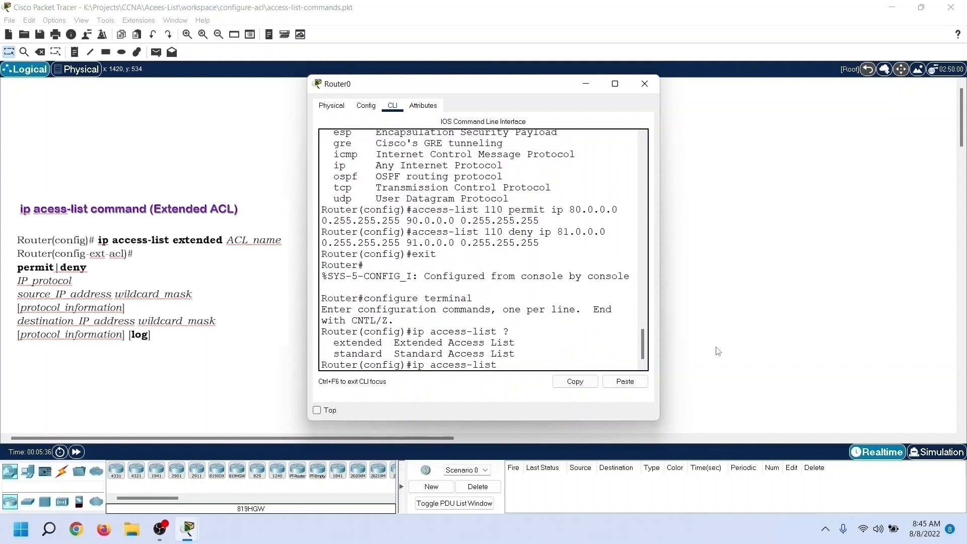
type("d")
Step: Choose the extended type, show its identifier options with ? help, and create extended access list 120
type("?")
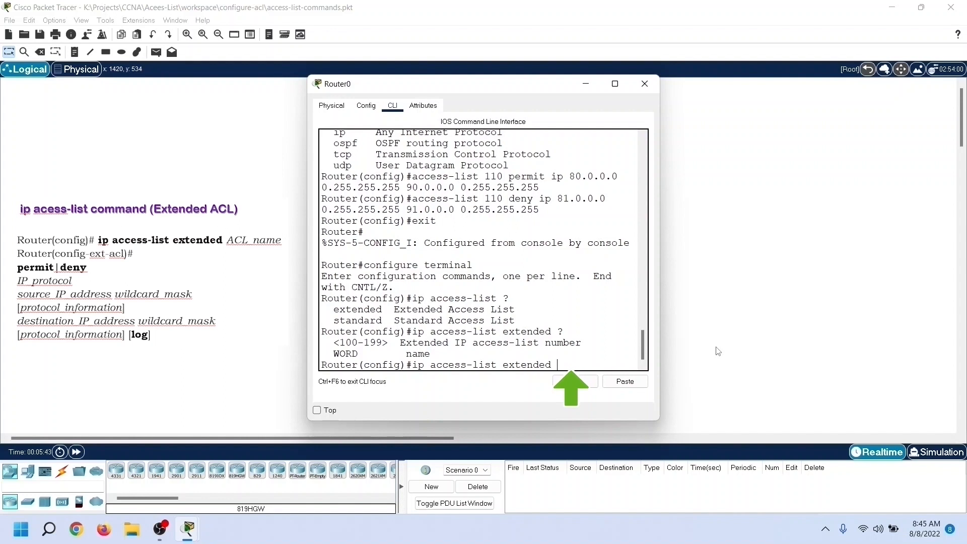
type("120")
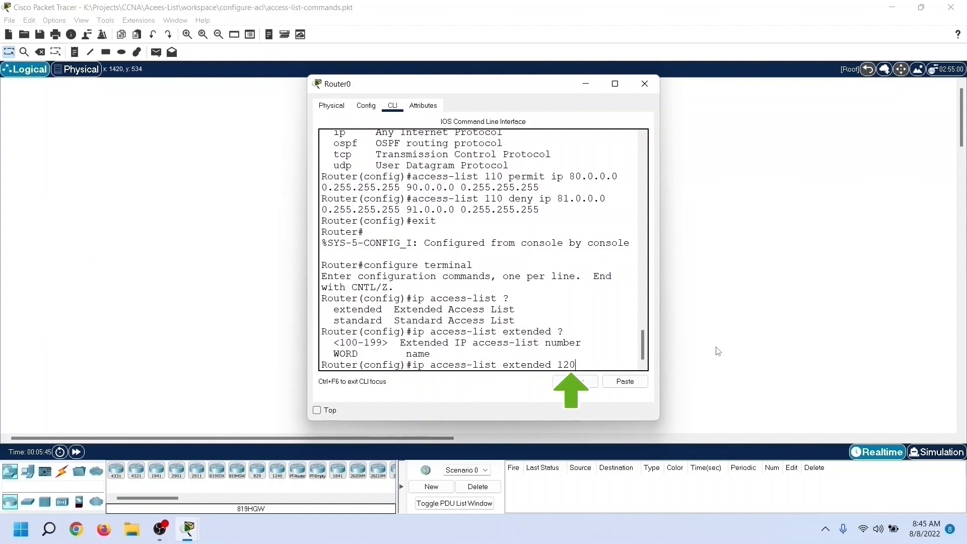
key("Return")
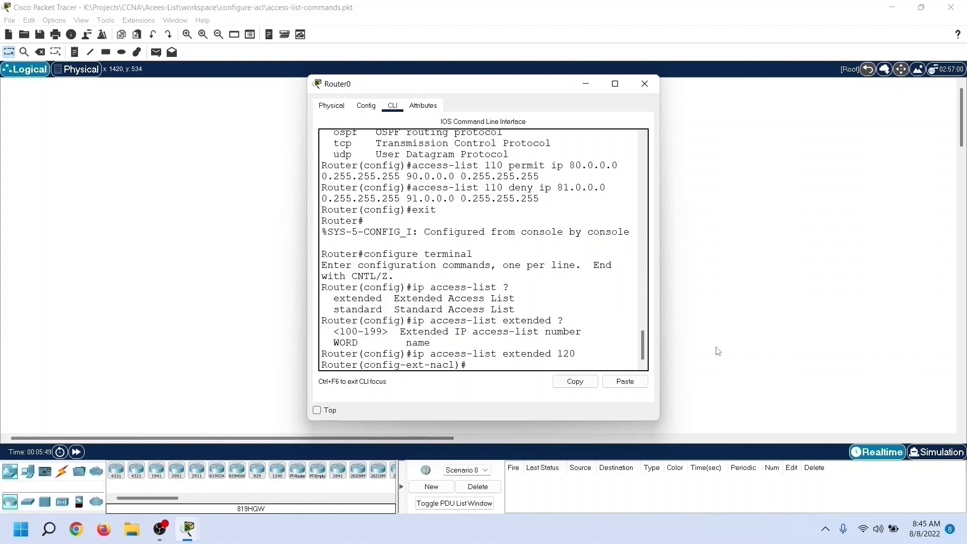
Step: Add an entry to access list 120 that denies ip from 100.0.0.0 0.255.255.255 to 110.0.0.0 0.255.255.255
type("deny ip 100.0.0.0 0.255.255.255")
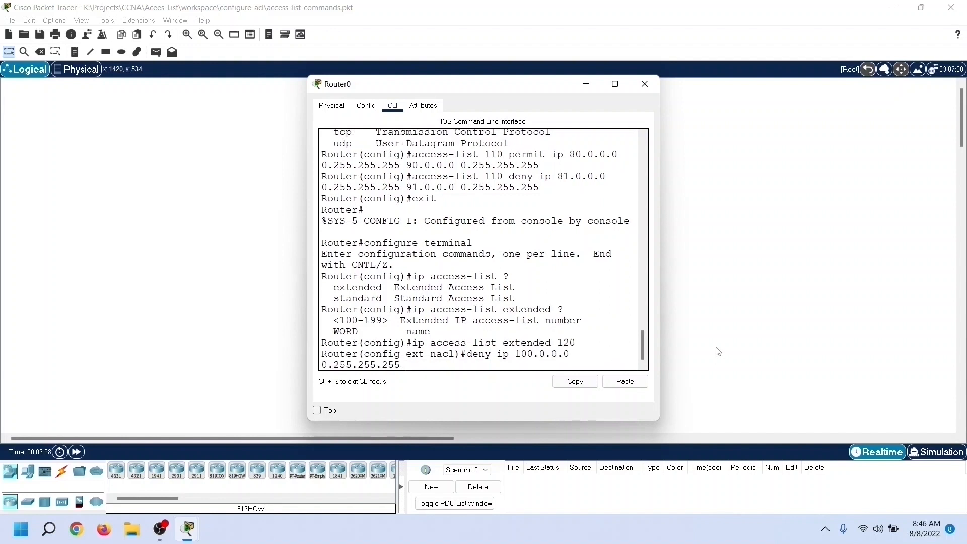
type(" 110.0.0.0 0.255.255.255")
key("Return")
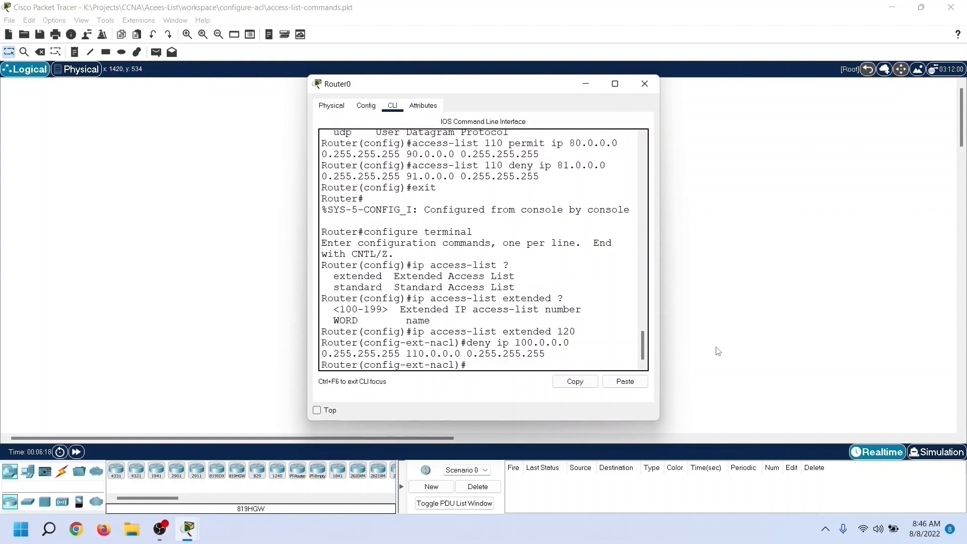
Step: Add an entry that permits ip from 101.0.0.0 0.255.255.255 to 111.0.0.0 0.255.255.255 and leave access list 120
type("permit ip 101.0.0.0 0.255.255.")
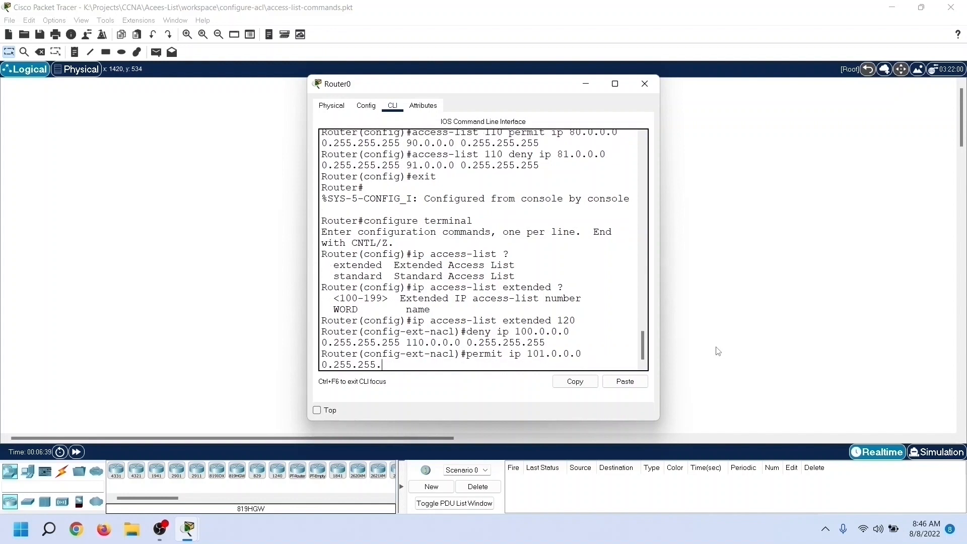
type("255 111.0.0.0 0.255.255.255")
key("Return")
type("exit")
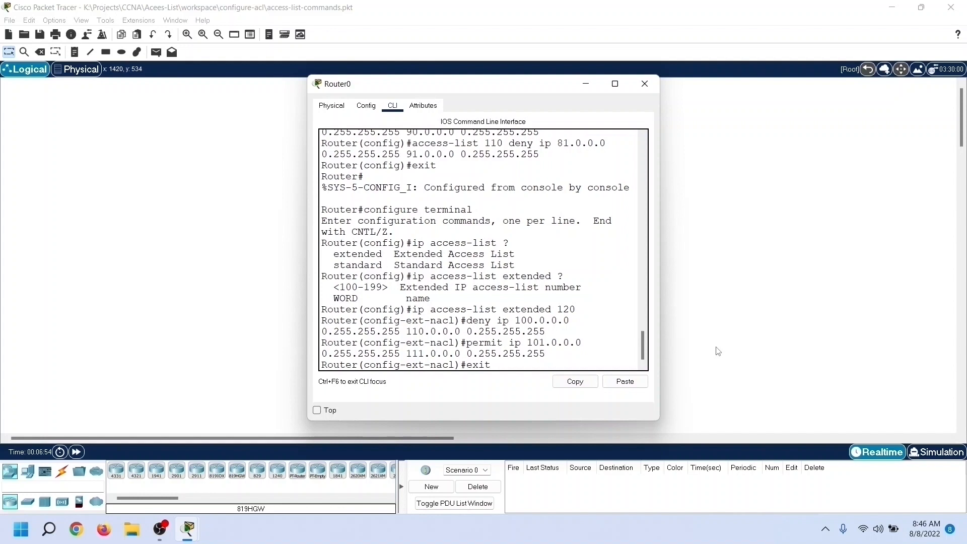
key("Return")
Step: Create a named extended IP access list called allowMarketing
type("ip")
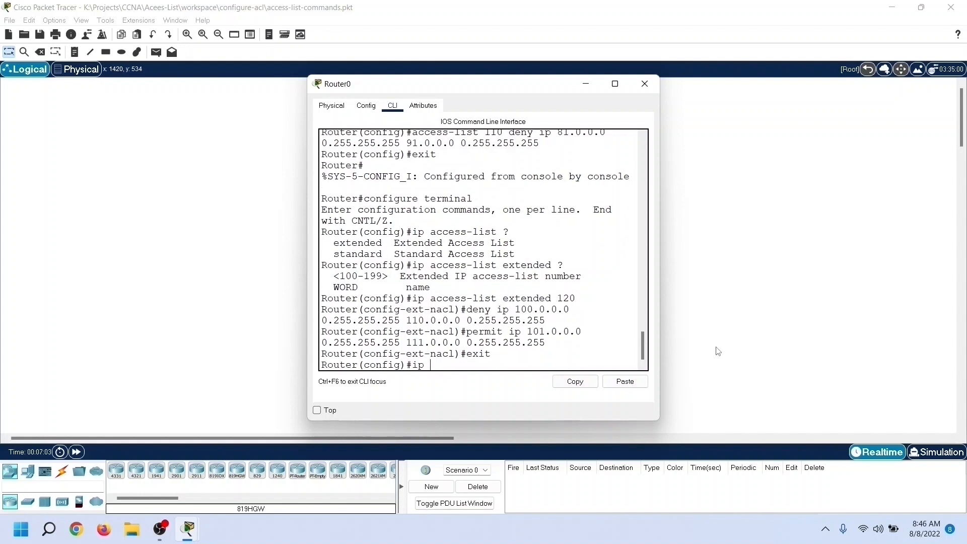
type(" access-list extended allow")
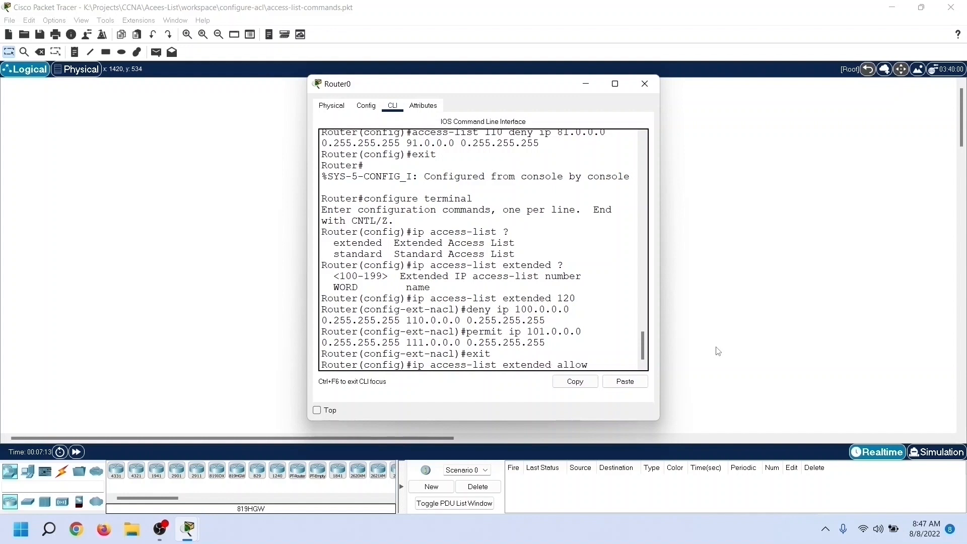
type("Marke")
type("tin")
Step: Add an entry to allowMarketing that permits ip from 110.0.0.0 0.255.255.255 to 115.0.0.0 0.255.255.255
type("permit ")
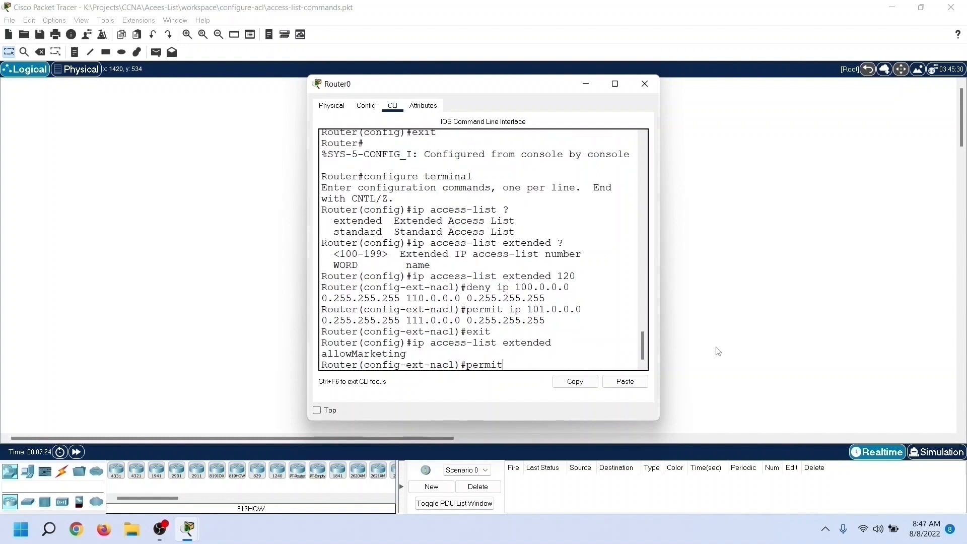
type("ip 110.0.0.0 0.255.255.255 115")
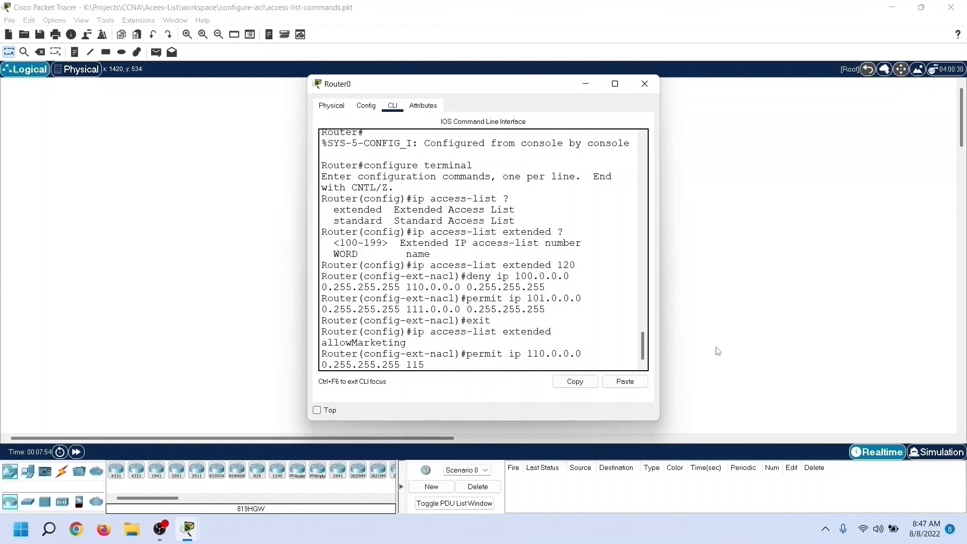
type(".0.0.0 0.255.255.255")
key("Return")
Step: Add an entry to allowMarketing that denies ip from 110.0.0.0 0.255.255.255 to 120.0.0.0 0.255.255.255
type("deny")
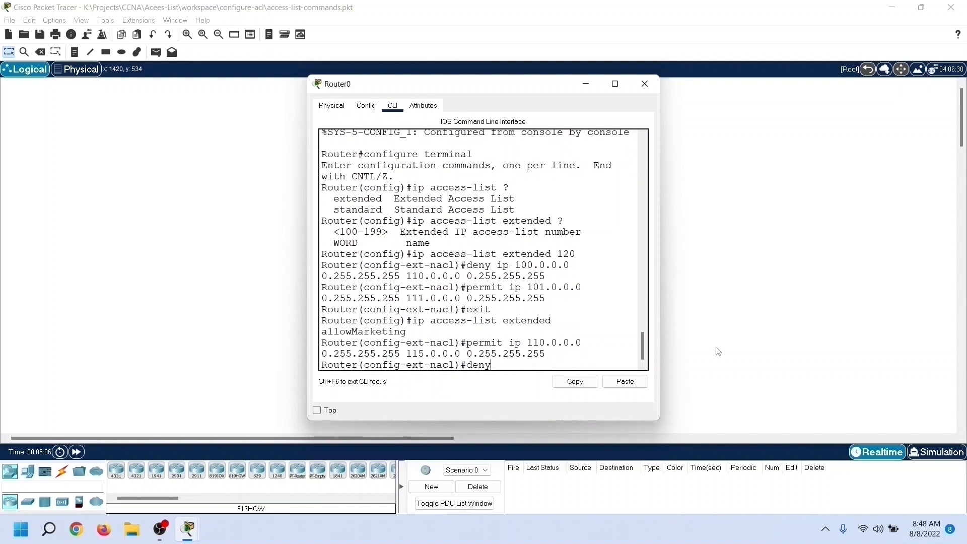
type(" ip 110.0.0.0 0.255.255.255 120.0.0.0")
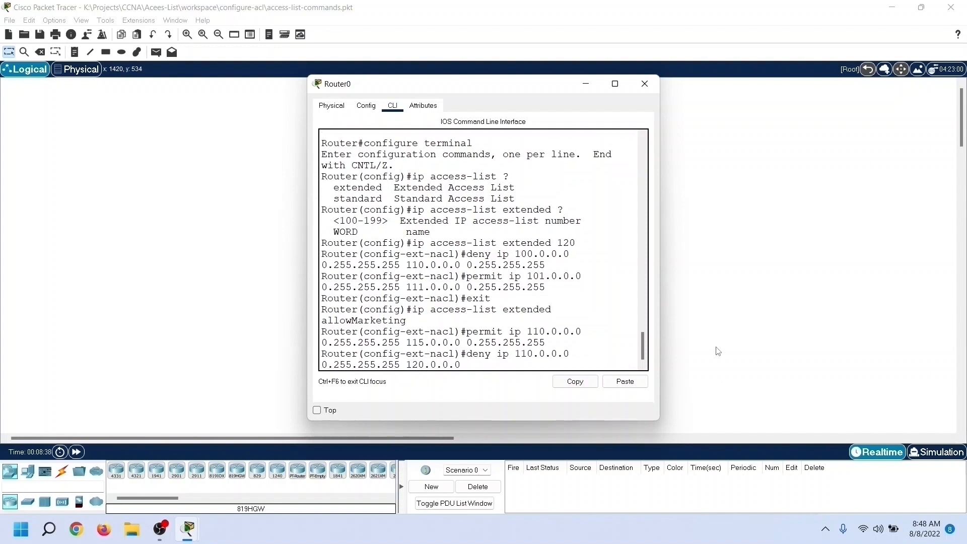
type(" 0.255.255.255")
key("Return")
Step: Exit the access list and global configuration modes to return to the privileged EXEC prompt
type("exit")
key("Return")
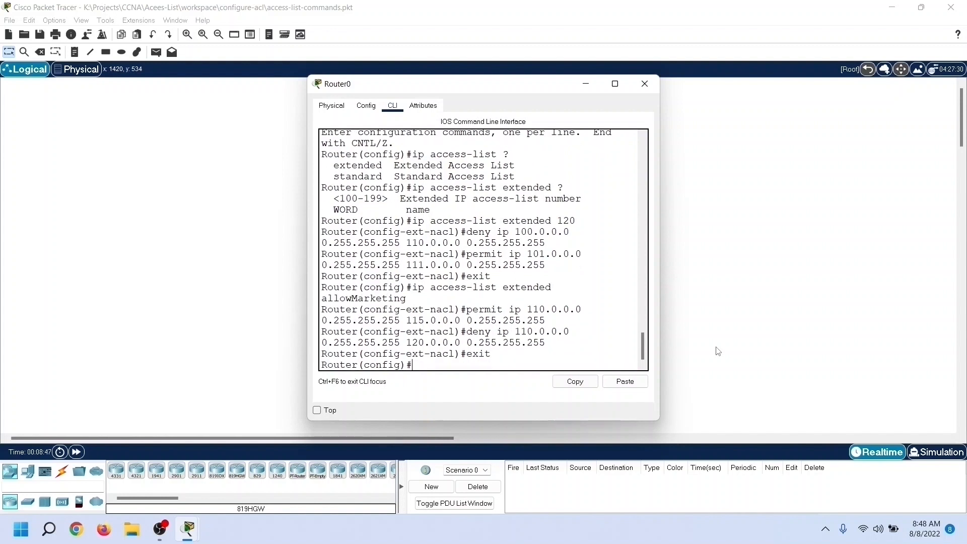
type("exit")
key("Return")
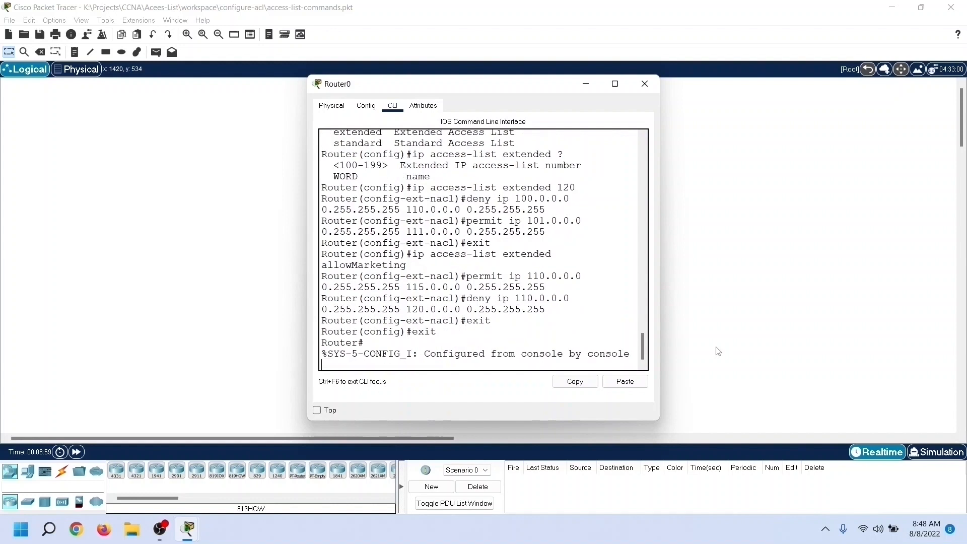
Step: Display the router's IP access lists and examine the extended lists 110, 120 and allowMarketing
type("show ipa")
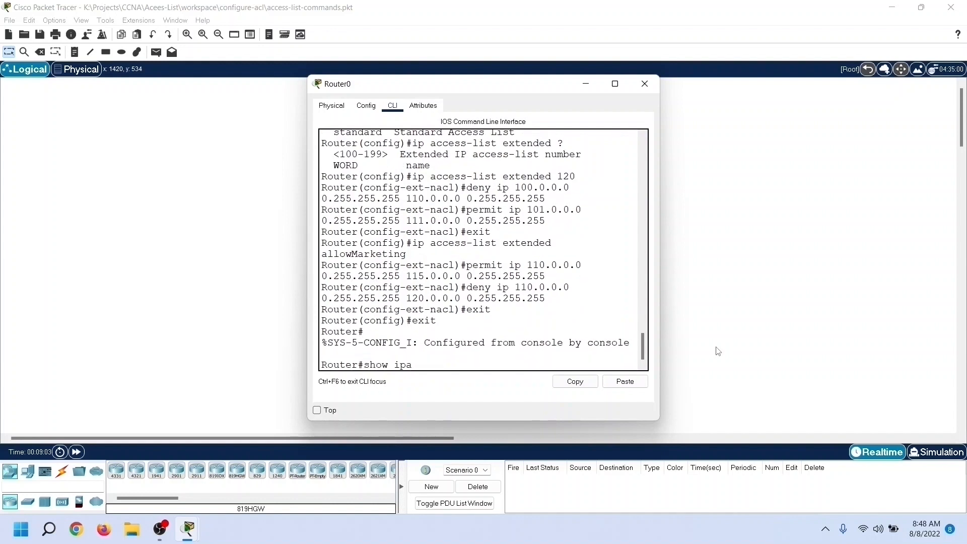
key("BackSpace")
type("access-lists")
key("Return")
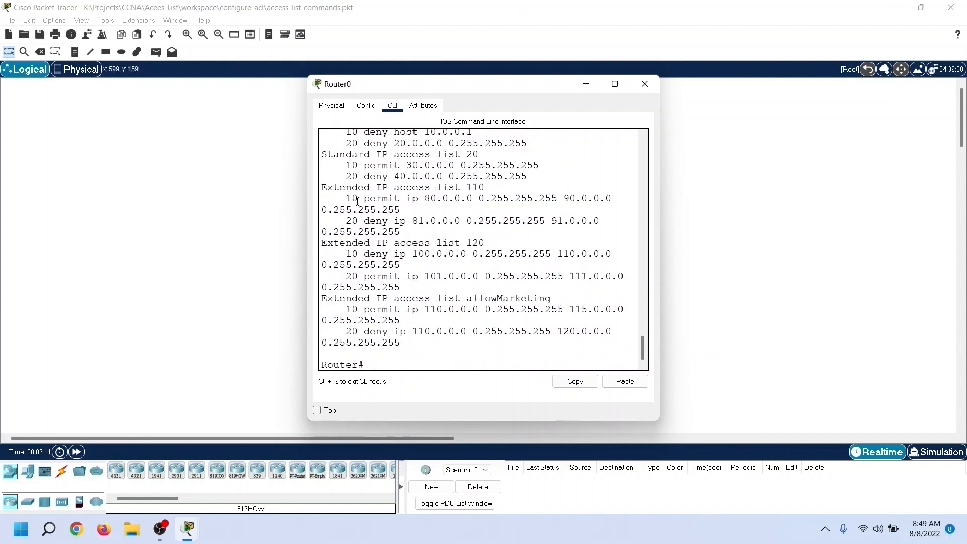
left_click_drag(323, 188, 458, 354)
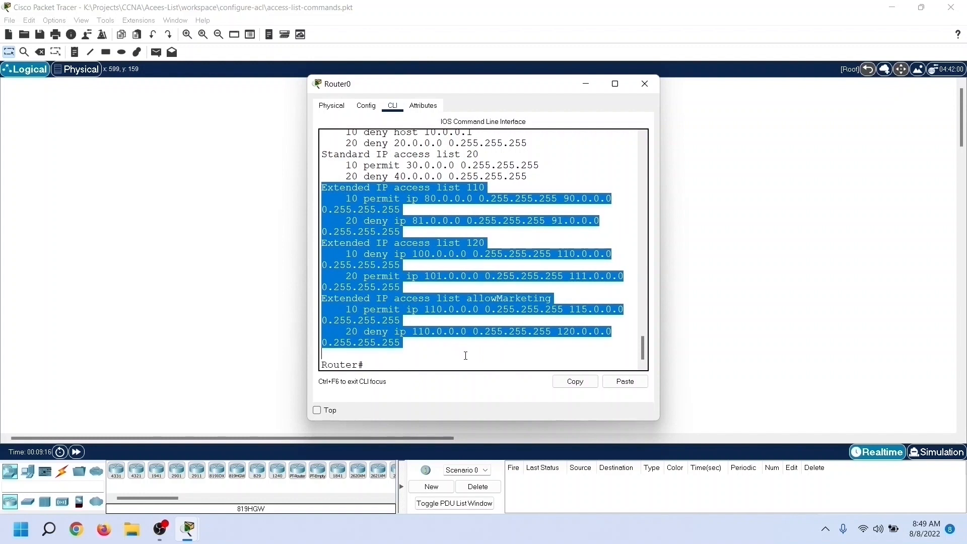
left_click(466, 356)
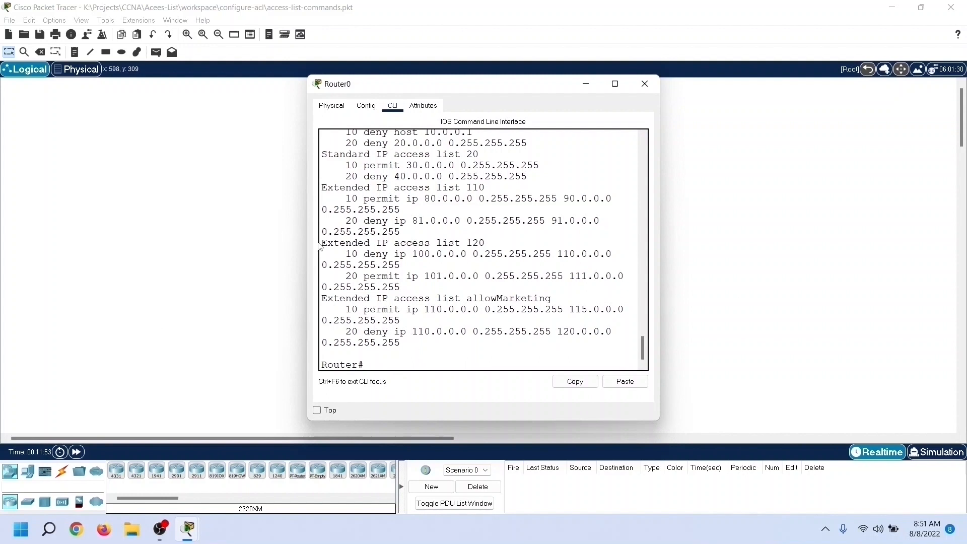
left_click_drag(481, 243, 321, 242)
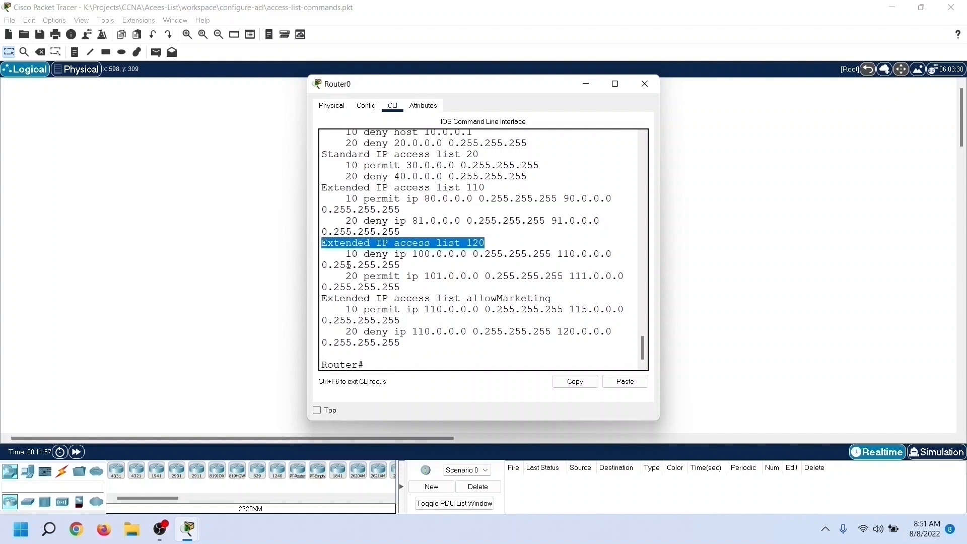
Step: Enter global configuration mode and open the configuration of interface gigabitEthernet 0/0/1
left_click(387, 368)
type("configure terminal")
key("Return")
type("int")
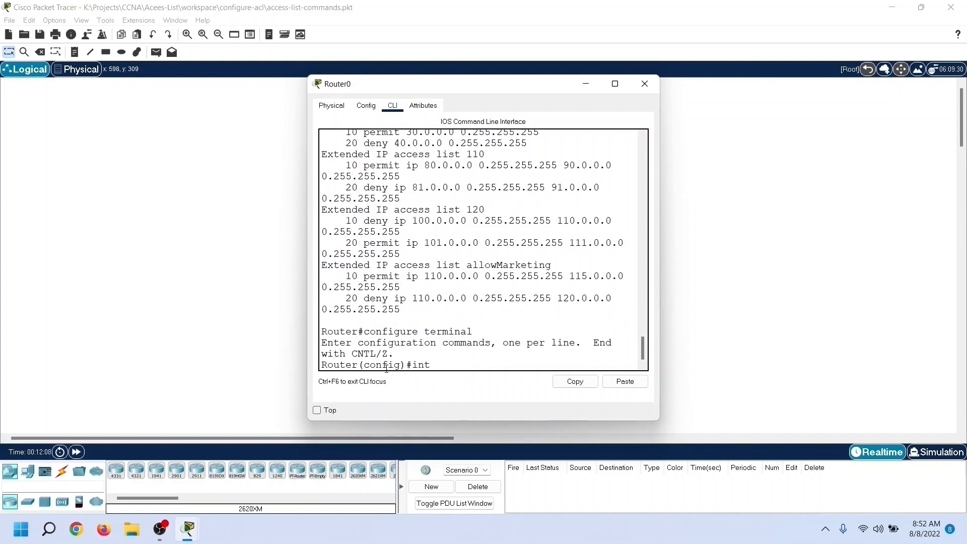
type("erface gigabitEthernet ")
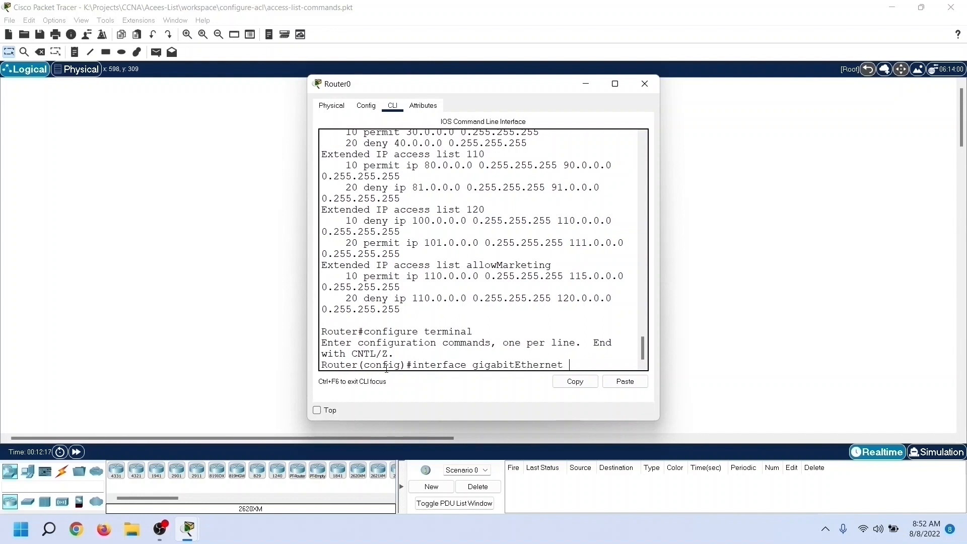
type("0/0/1")
key("Return")
Step: Apply access list 120 to the interface in the inbound direction with ip access-group
type("i")
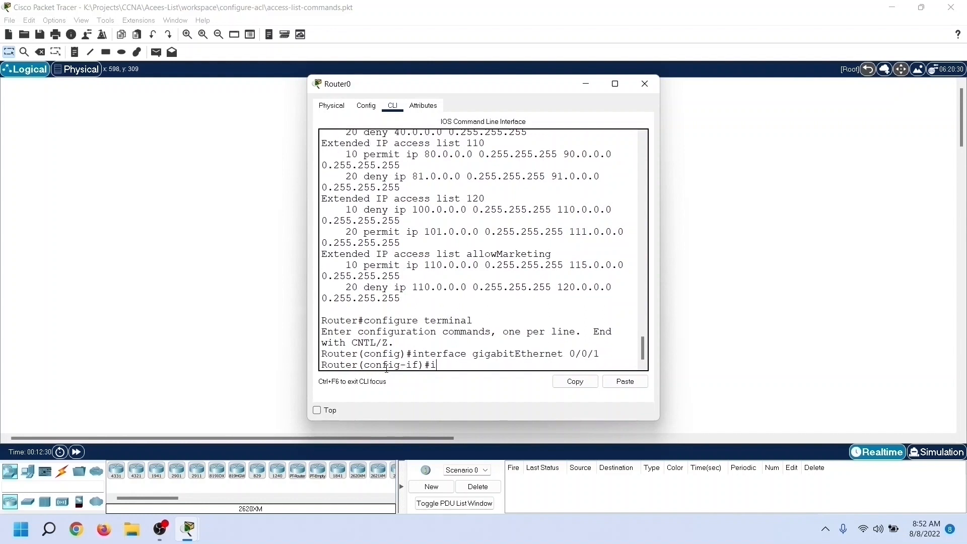
type("p access-group 120 in")
key("Return")
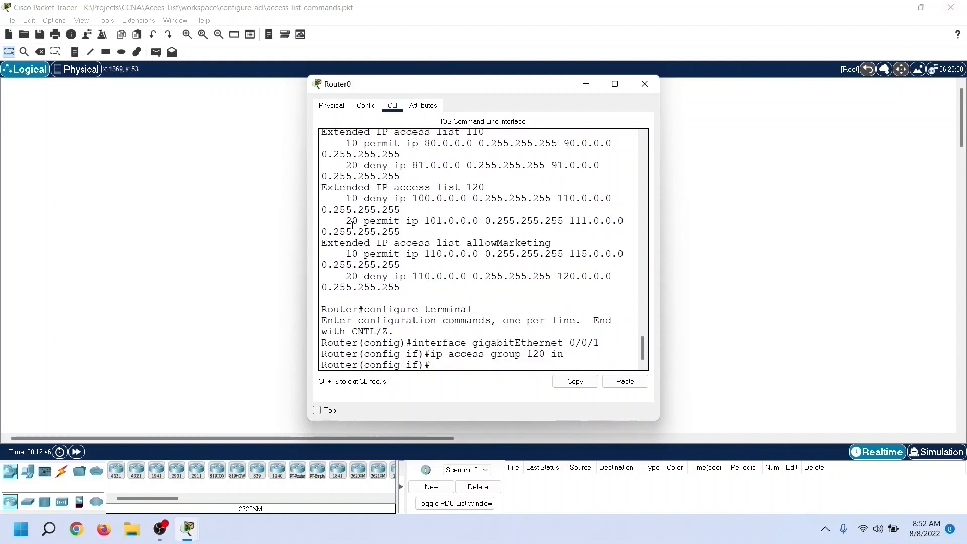
left_click_drag(364, 222, 410, 232)
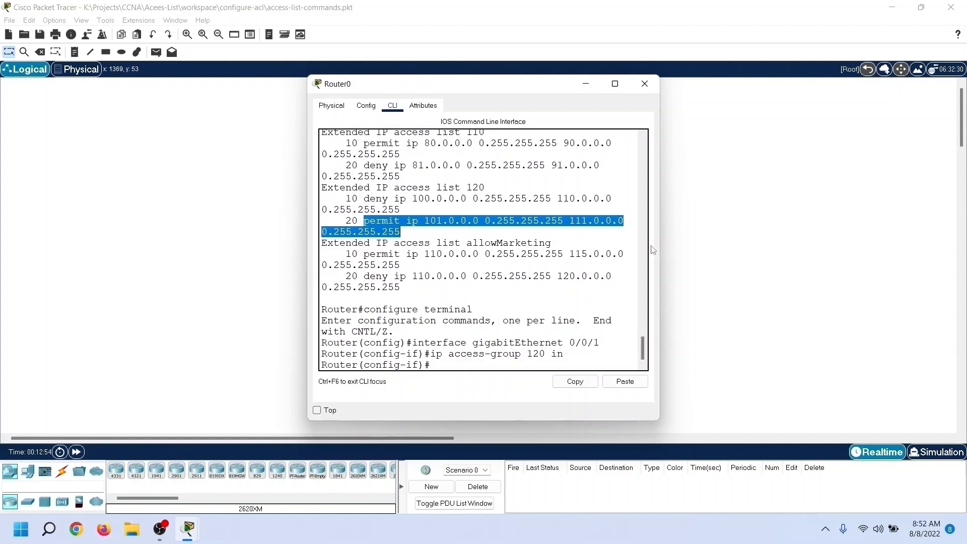
Step: Exit the interface and global configuration modes to return to privileged EXEC mode
left_click(441, 370)
type("exit")
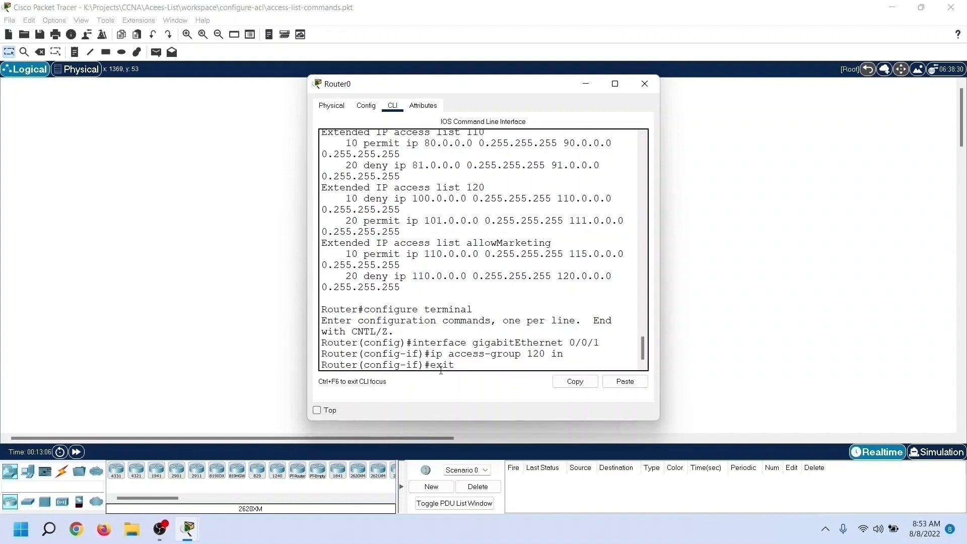
key("Return")
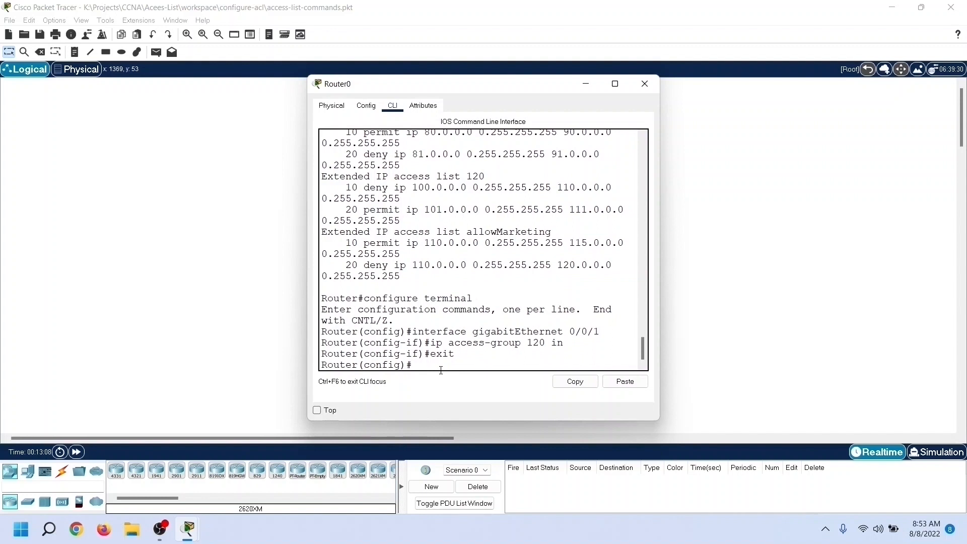
type("exit")
key("Return")
Step: Display the running configuration, examine the access group assigned to interface GigabitEthernet0/0/1, and quit the listing
key("Return")
type("sh")
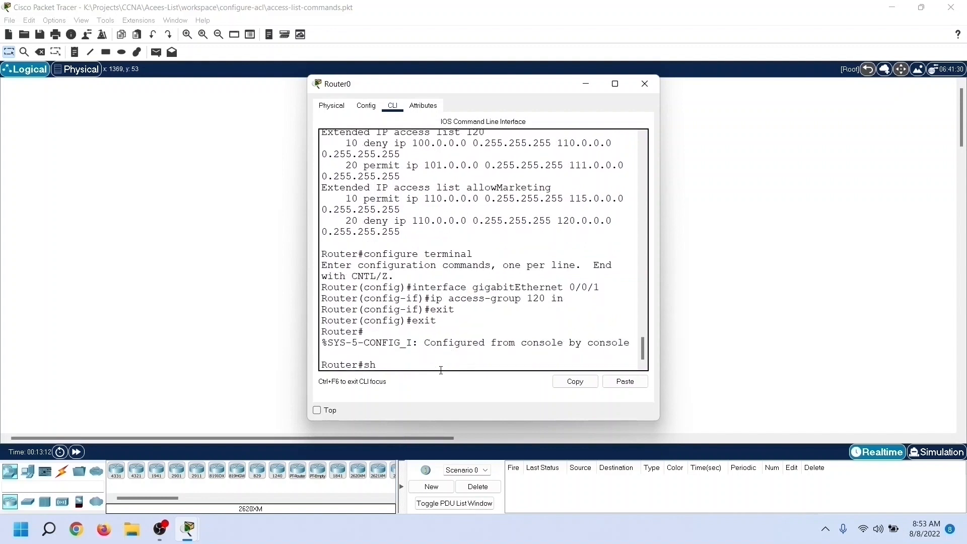
type("ow running")
key("Tab")
key("Return")
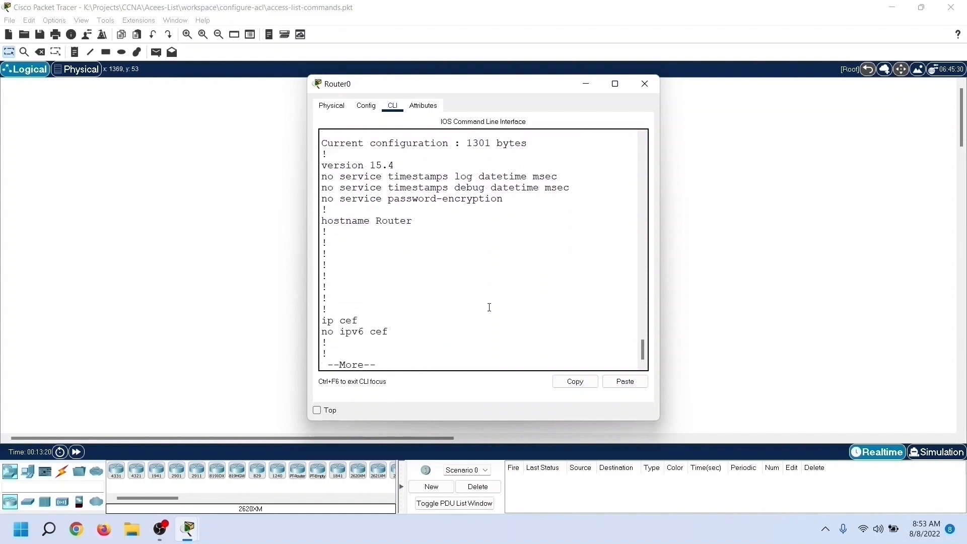
key("space")
key("Return")
key("Return")
key("Return")
key("Return")
key("Return")
key("Return")
key("Return")
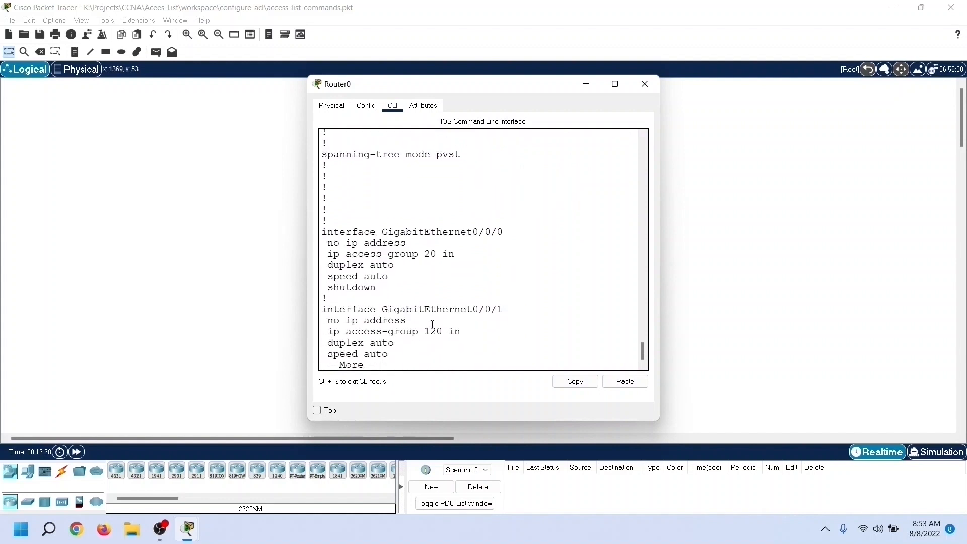
left_click_drag(377, 333, 315, 281)
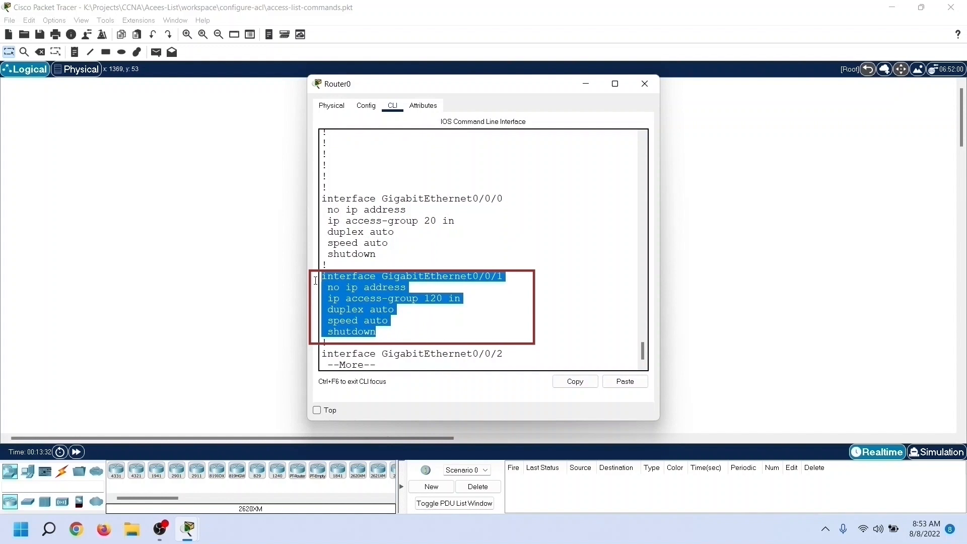
left_click(518, 310)
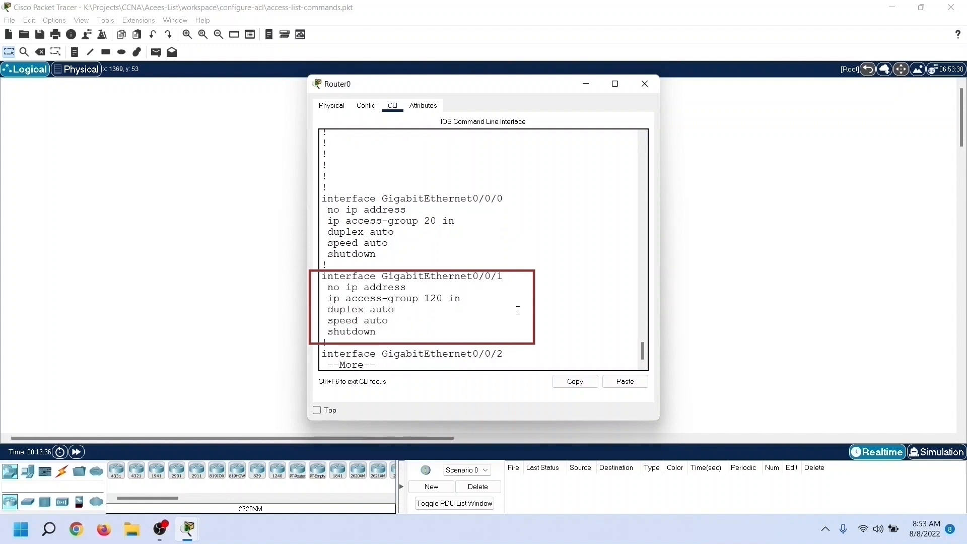
key("q")
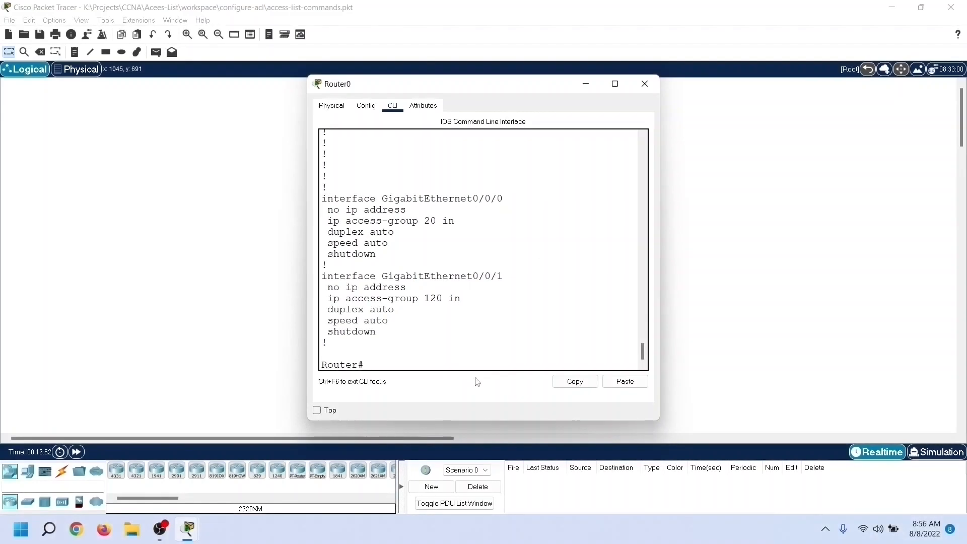
Step: List the IP access lists again and examine the entry sequence numbers of the extended lists, including allowMarketing
type("show ip access-lists")
key("Return")
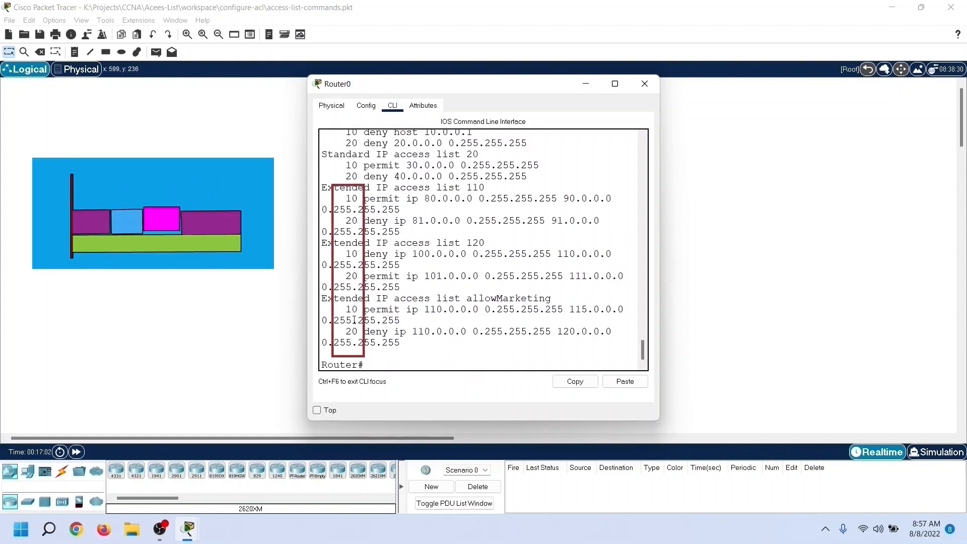
left_click_drag(466, 298, 552, 299)
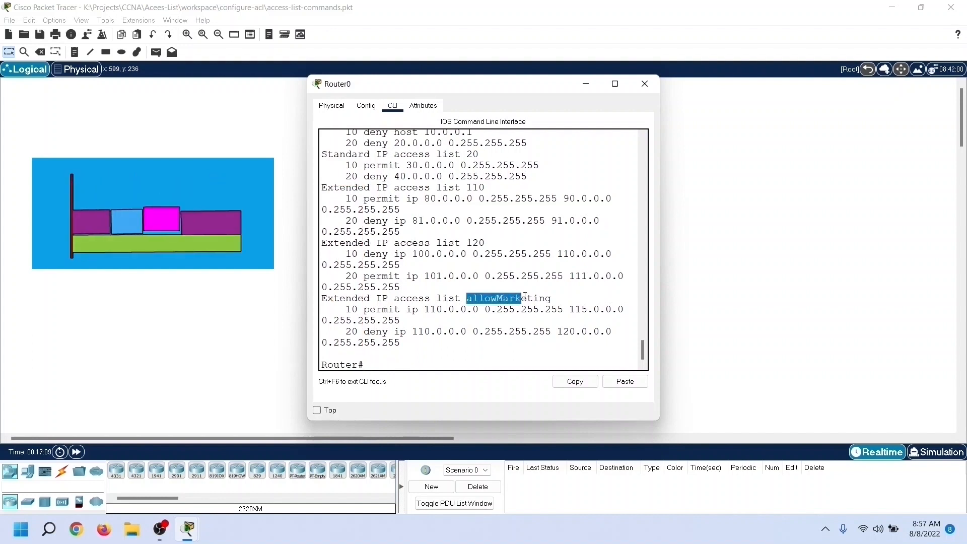
left_click(473, 353)
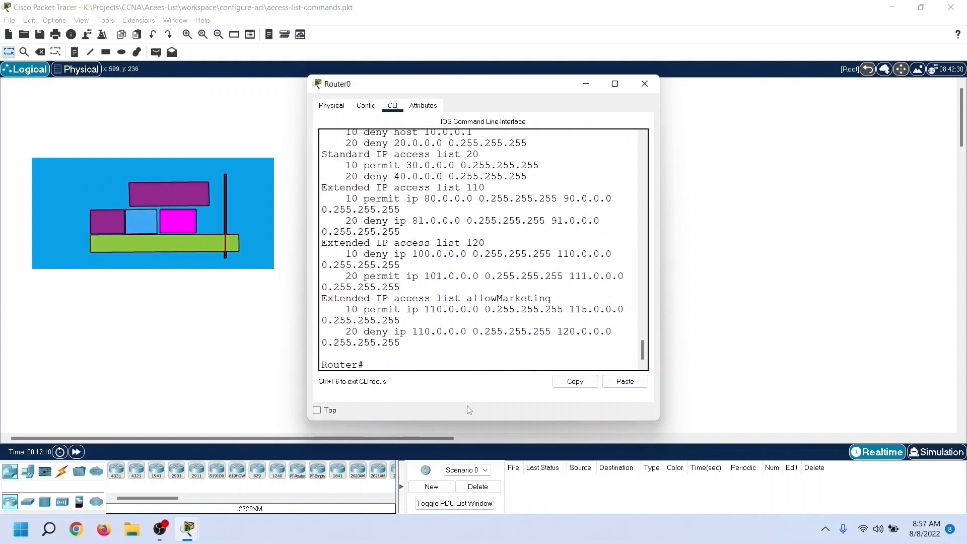
Step: Enter global configuration mode and open the extended access list allowMarketing with ip access-list extended
type("configu")
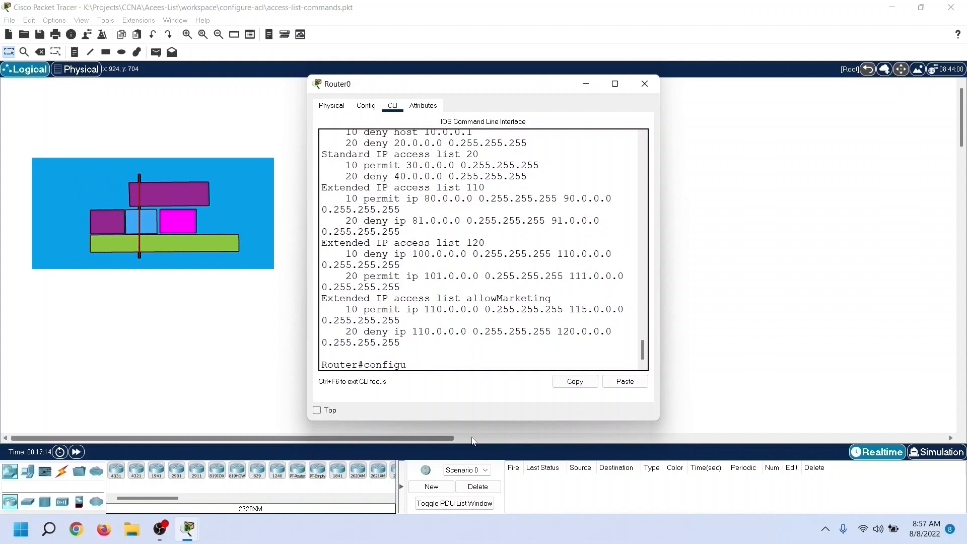
type("re terminal")
key("Return")
type("i")
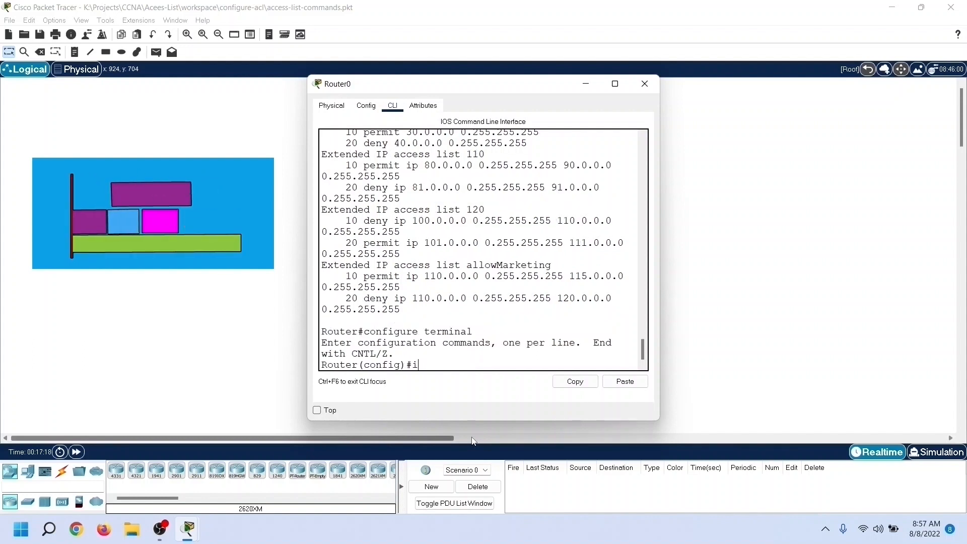
type("p access-list e")
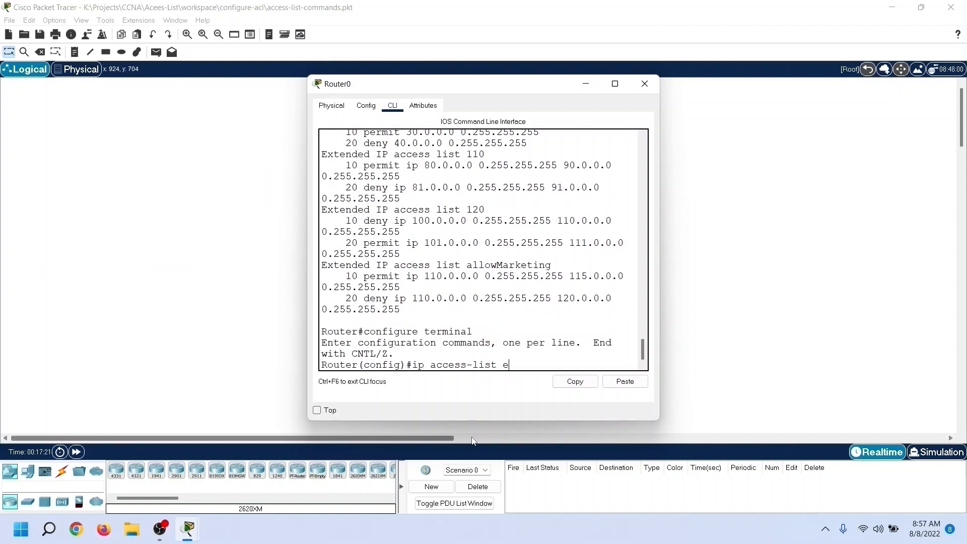
type("xtended allowMarketi")
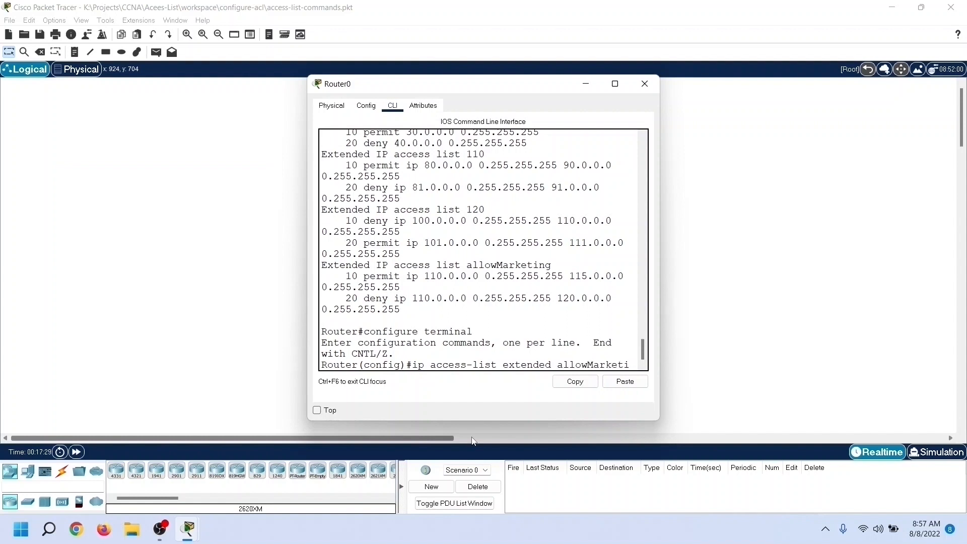
type("ng")
key("Return")
Step: Show the commands available in extended access-list mode and examine the sequence number option
type("?")
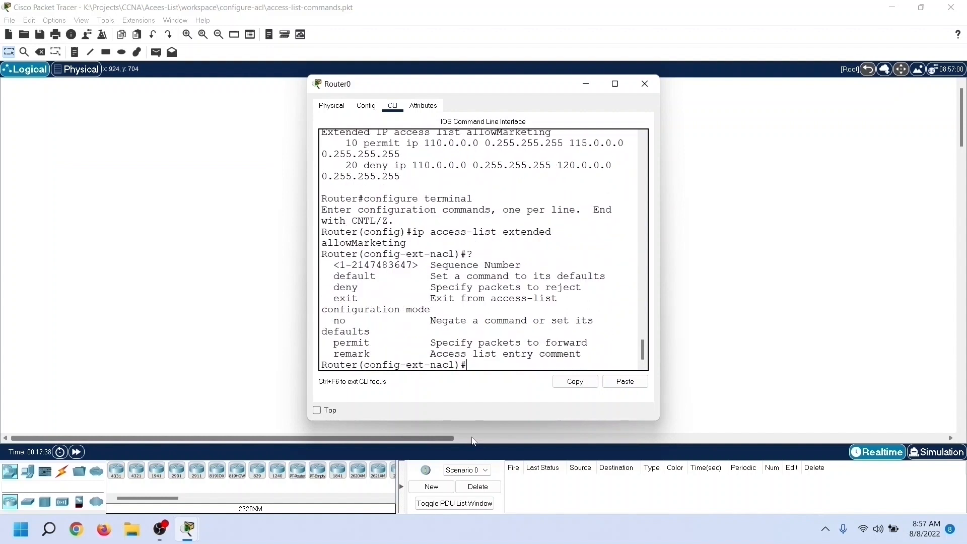
left_click_drag(334, 265, 546, 265)
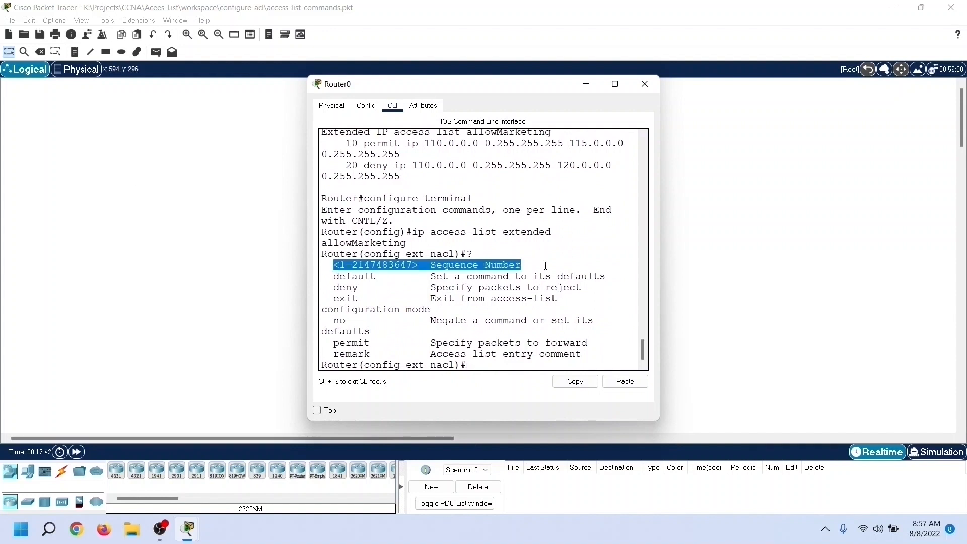
left_click(346, 142)
Step: Add entry 5 to allowMarketing to deny IP traffic from 110.0.0.1 0.0.0.0 to 115.0.0.0 0.255.255.255
type("5 deny ip")
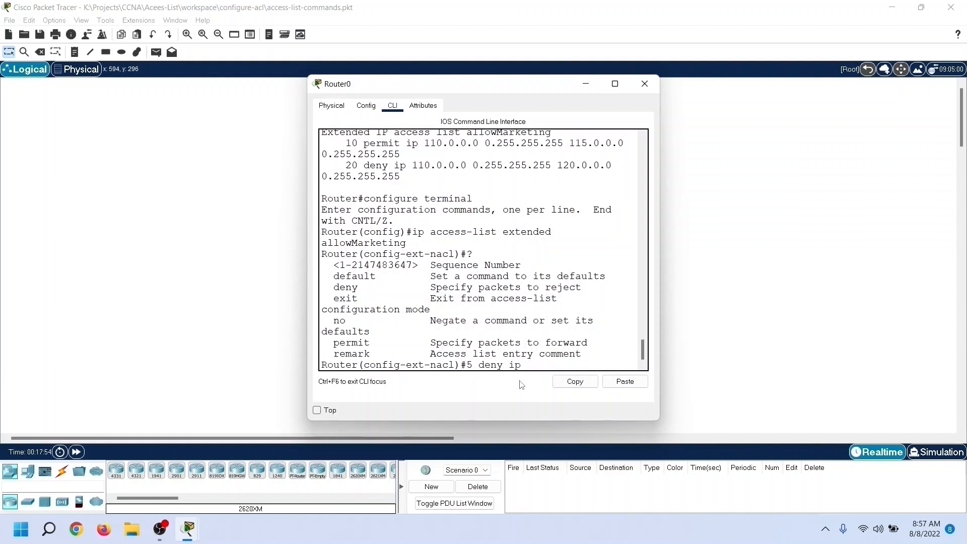
type(" 110.0.0.0")
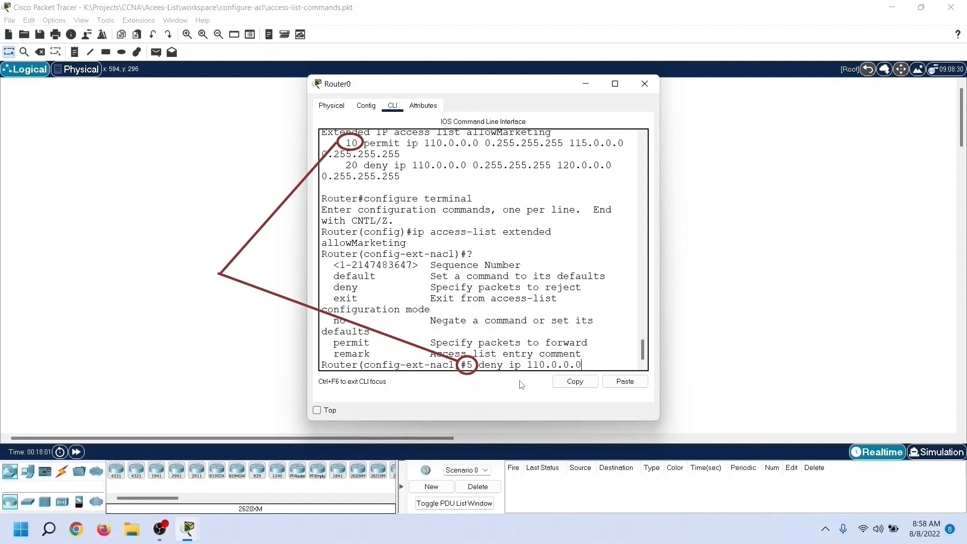
key("BackSpace")
type("1 0.0.0.0")
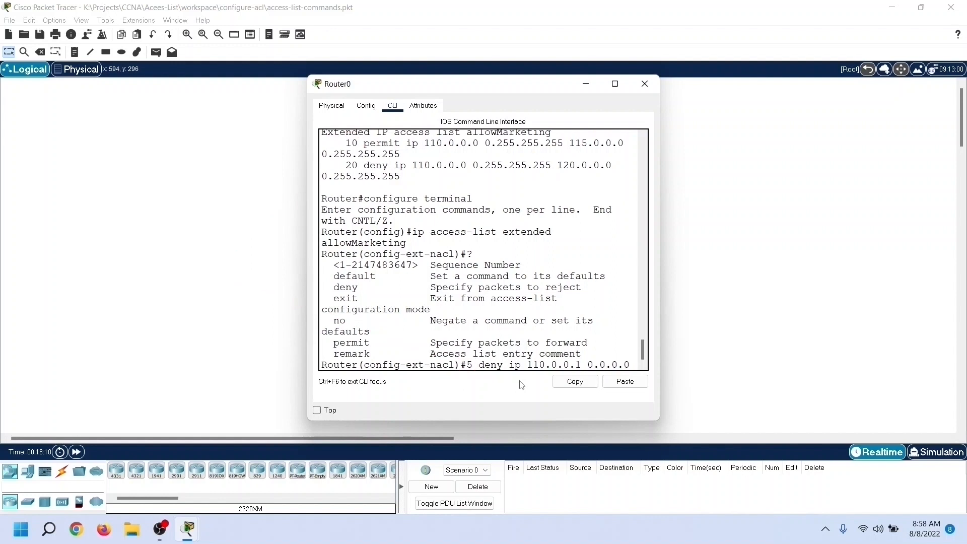
type(" 115.0.0.0 0.255.255.255")
key("Return")
Step: Exit the access-list and global configuration modes to return to privileged EXEC mode
type("exit")
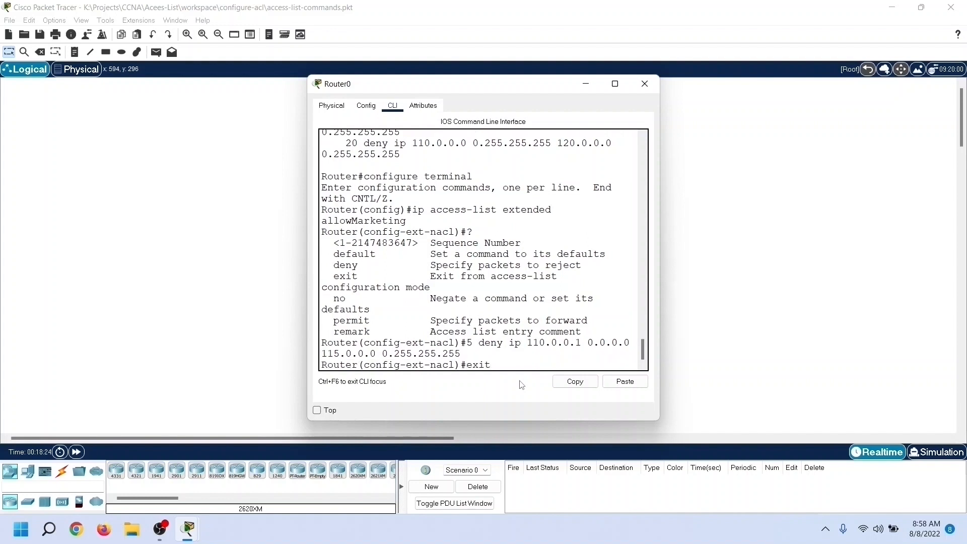
key("Return")
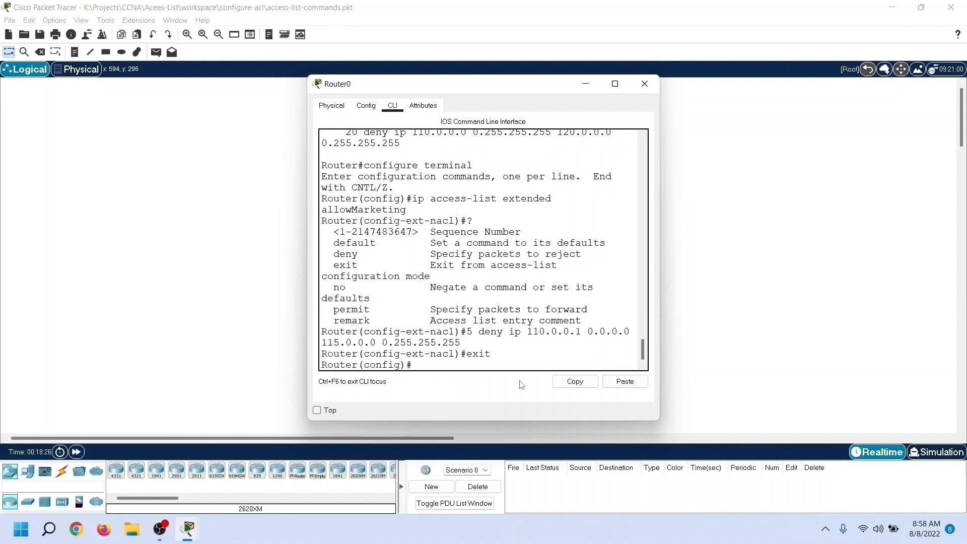
type("exit")
key("Return")
Step: Display only the allowMarketing access list with show ip access-lists and examine its newly added deny entry
type("show")
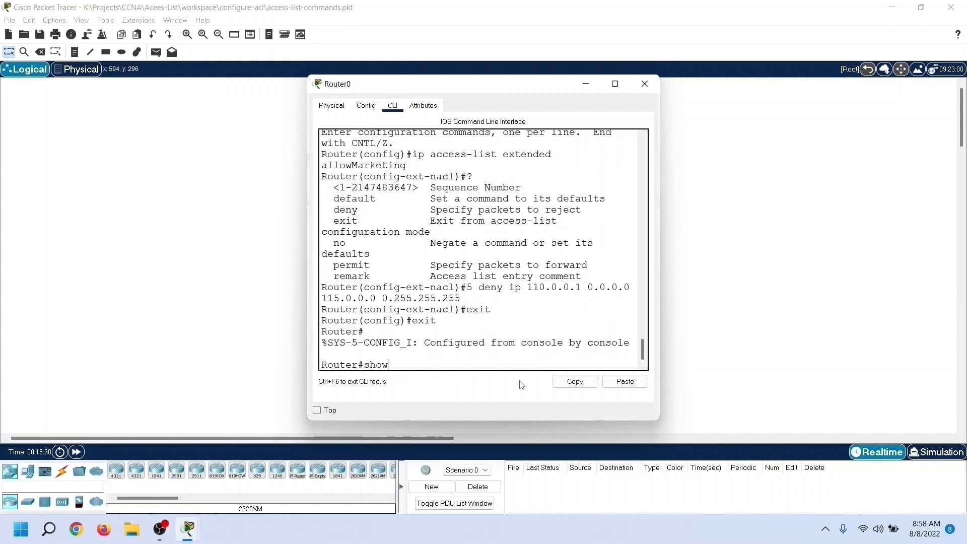
type(" ip access-lists allowMarket")
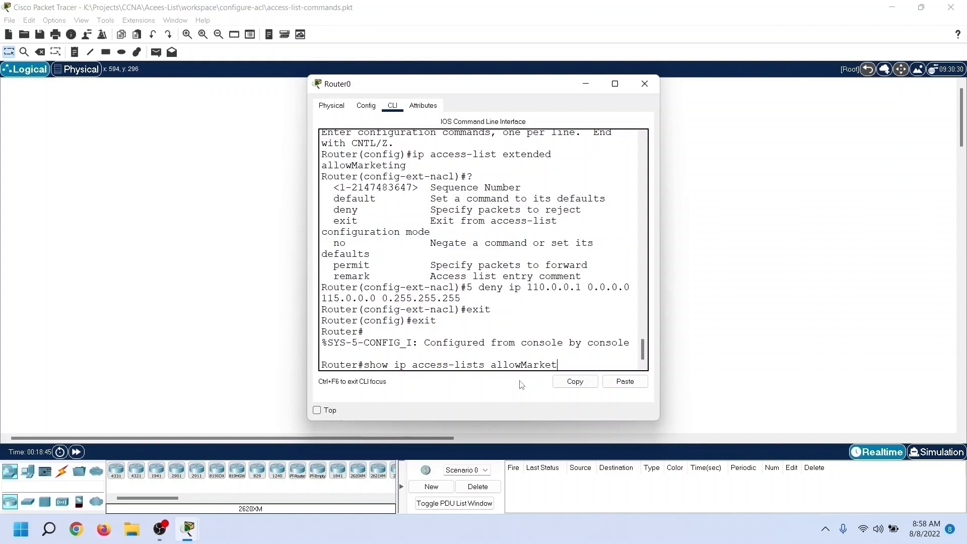
type("ing")
key("Return")
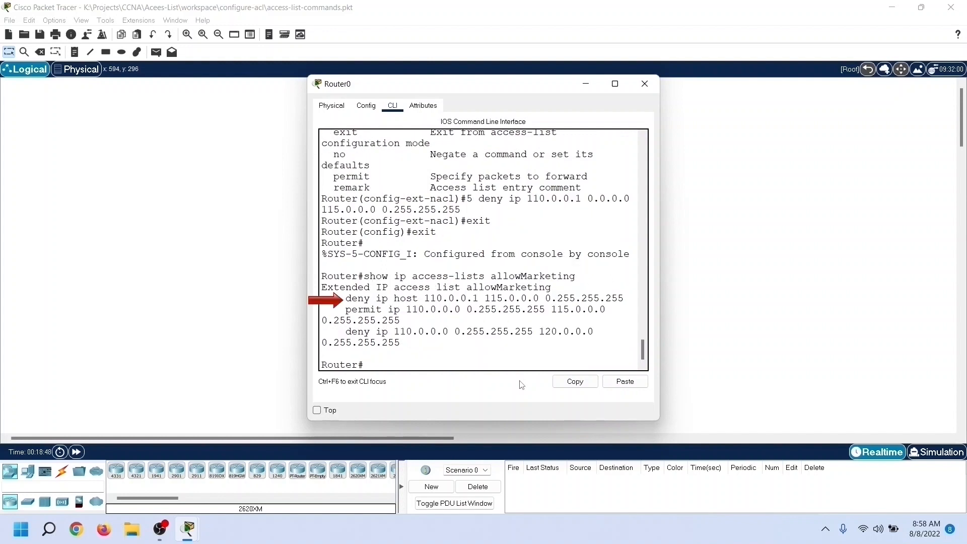
left_click_drag(346, 300, 624, 301)
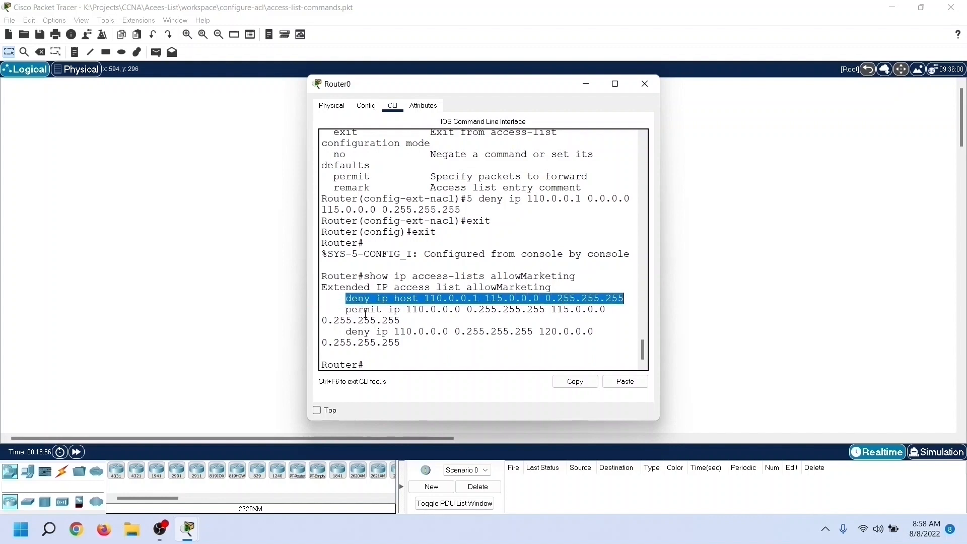
left_click(389, 367)
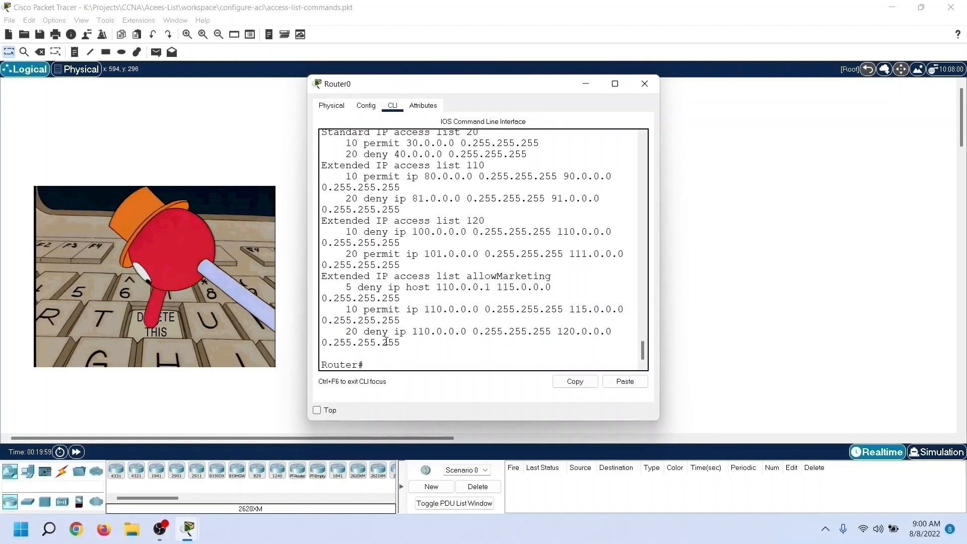
Step: Enter global configuration mode and delete the whole extended access list allowMarketing with no ip access-list extended
left_click_drag(467, 277, 553, 277)
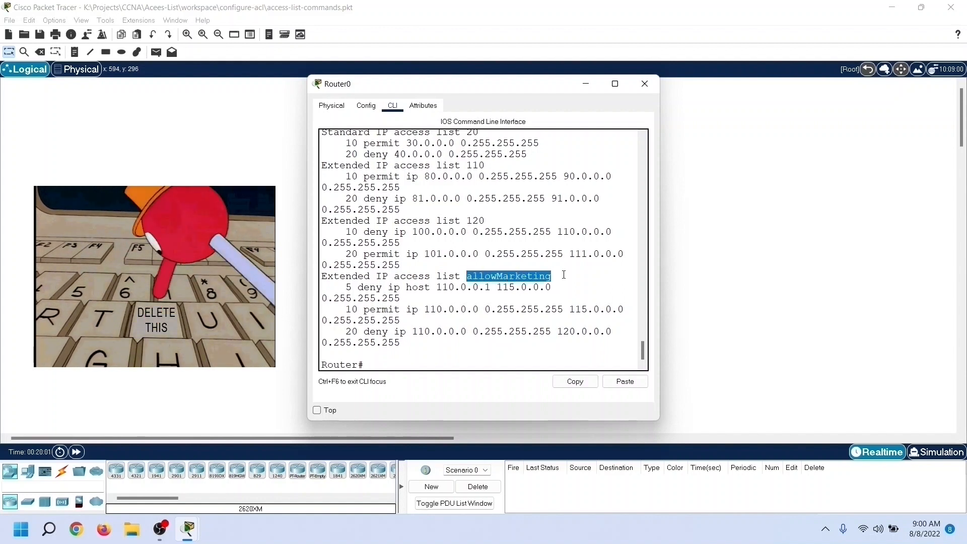
left_click(406, 366)
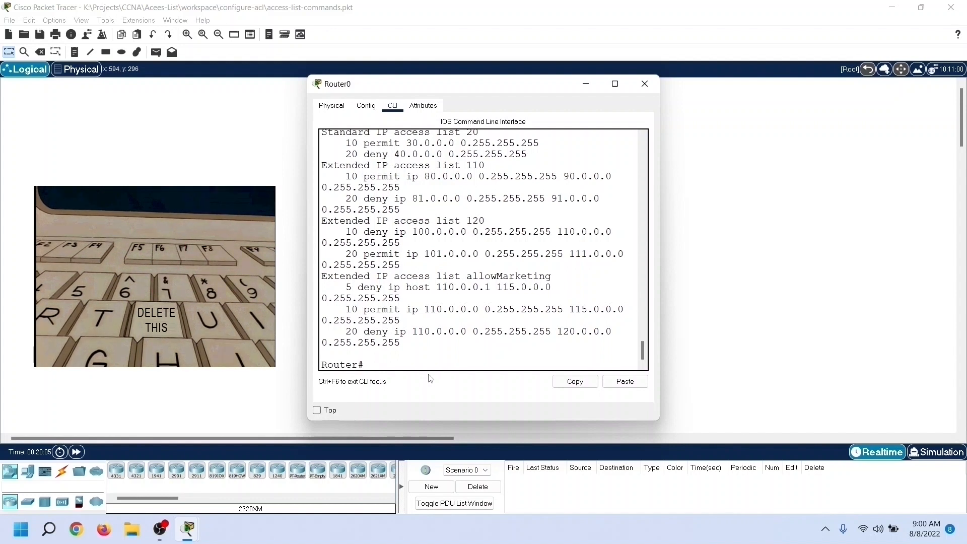
type("co")
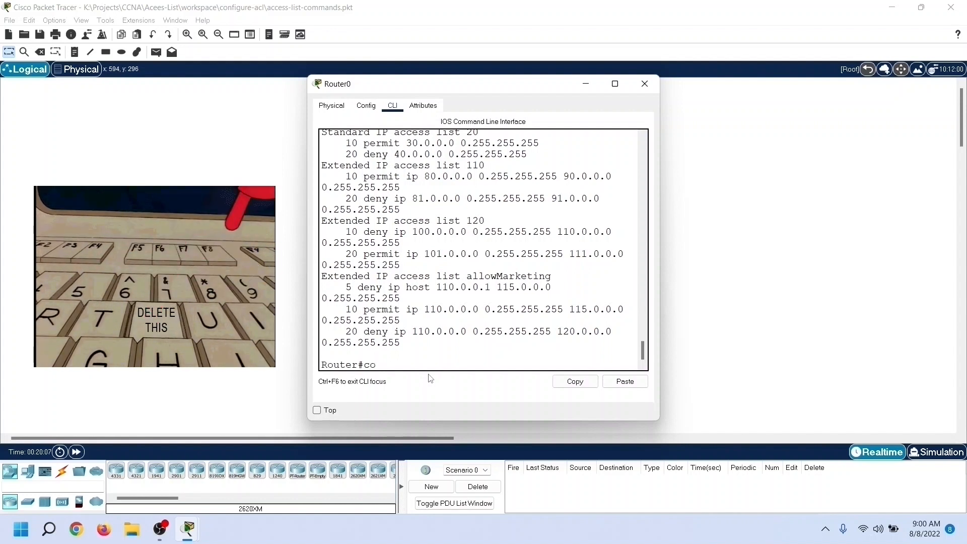
type("nfigure terminal")
key("Return")
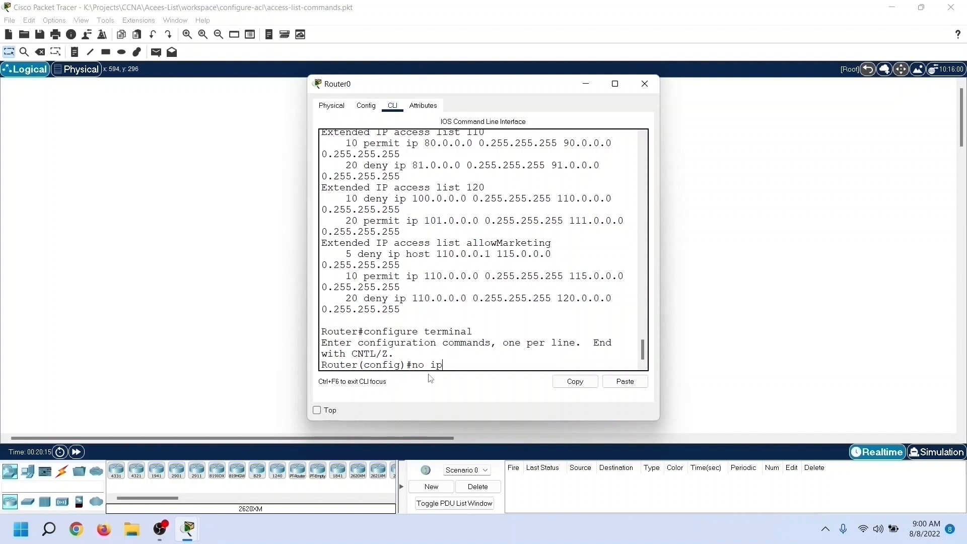
type("no ip access-list extended allow")
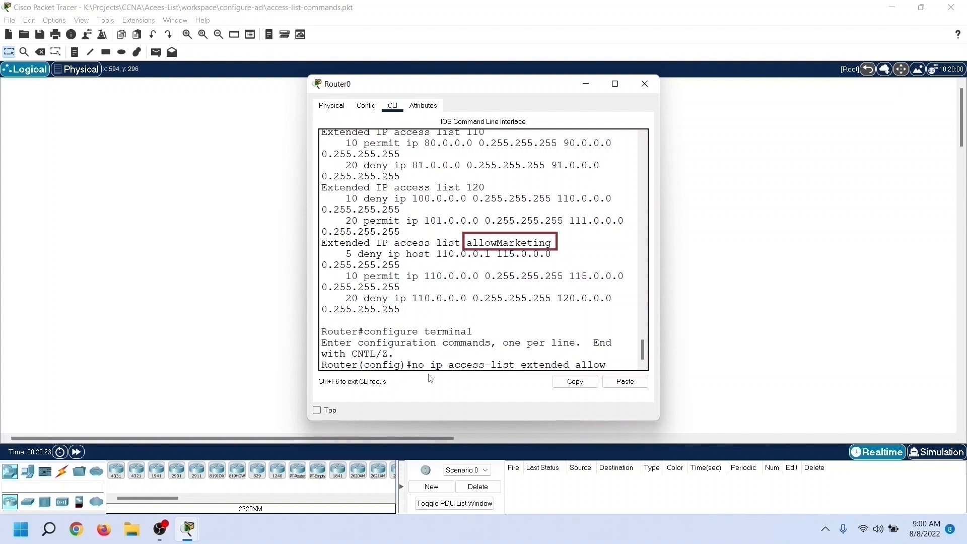
type("Marketing")
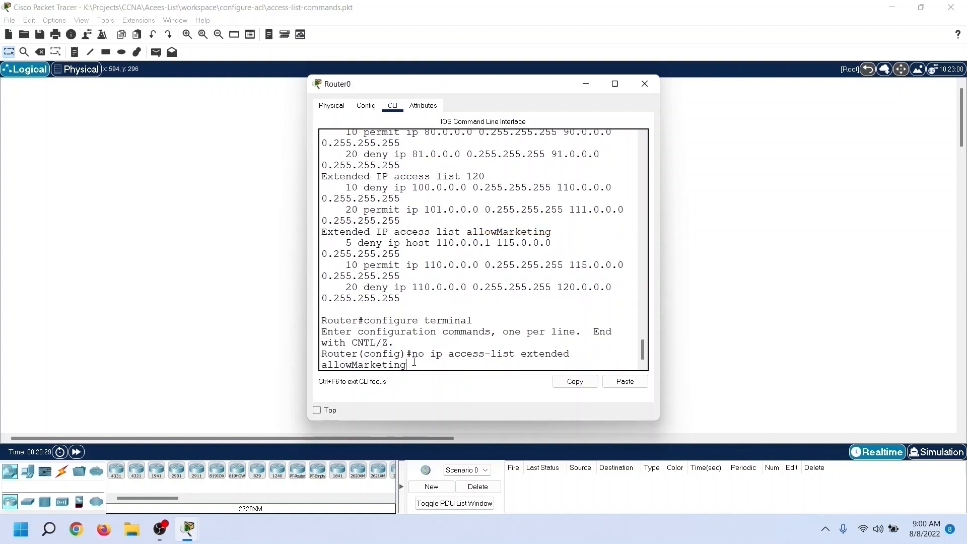
key("Return")
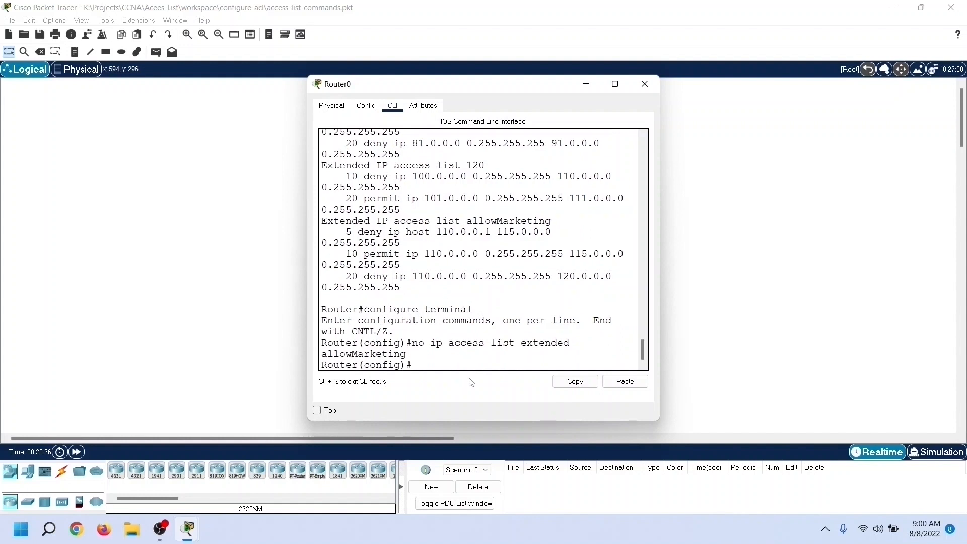
Step: Return to privileged EXEC mode and list all IP access lists to check the deletion
type("exit")
key("Return")
type("show ip access-lists")
key("Return")
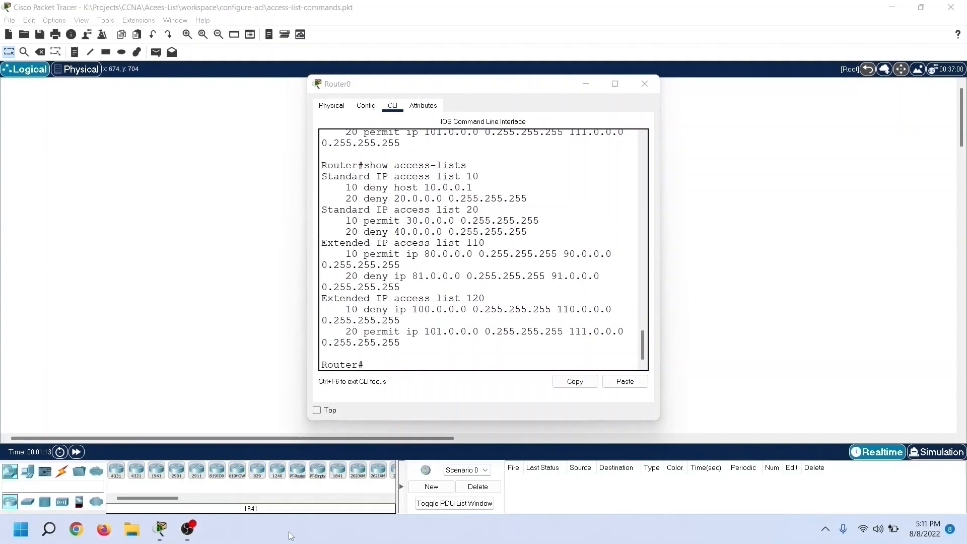
Step: Enter global configuration mode and open extended access list 120 to edit its entries
left_click(373, 354)
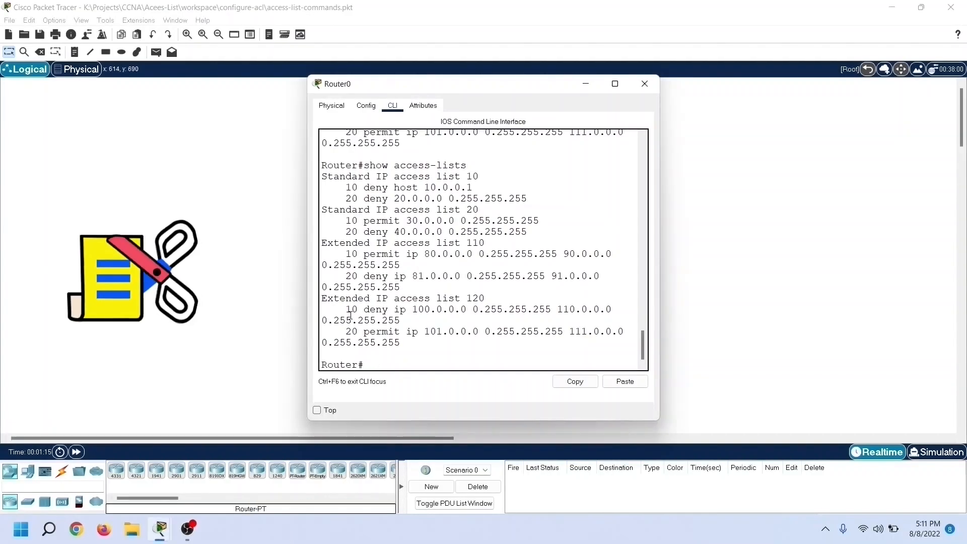
left_click_drag(345, 309, 409, 319)
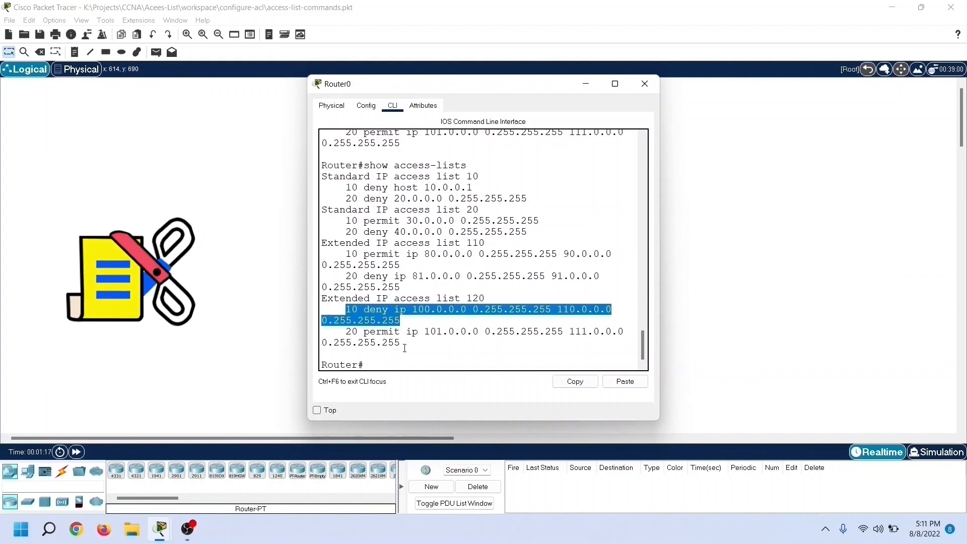
left_click(392, 363)
type("configure")
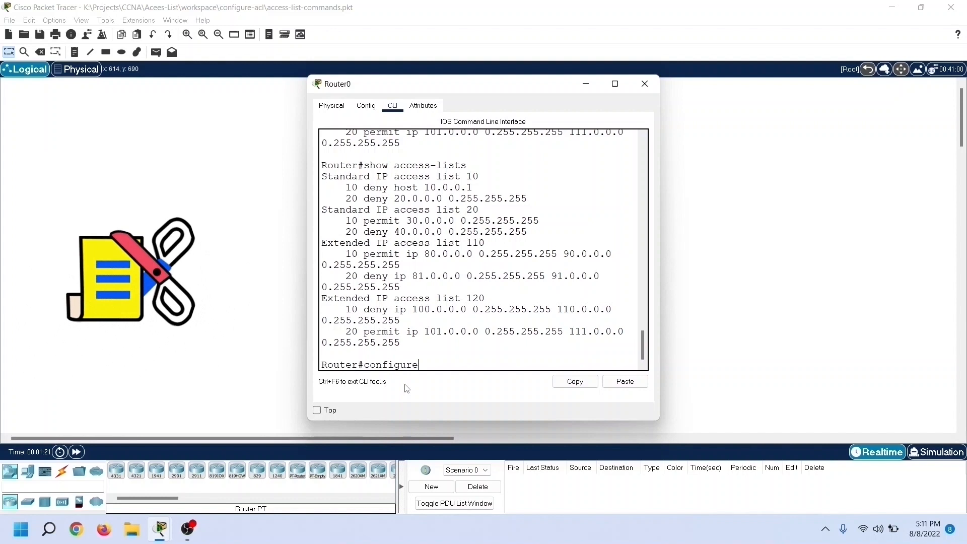
type(" terminal")
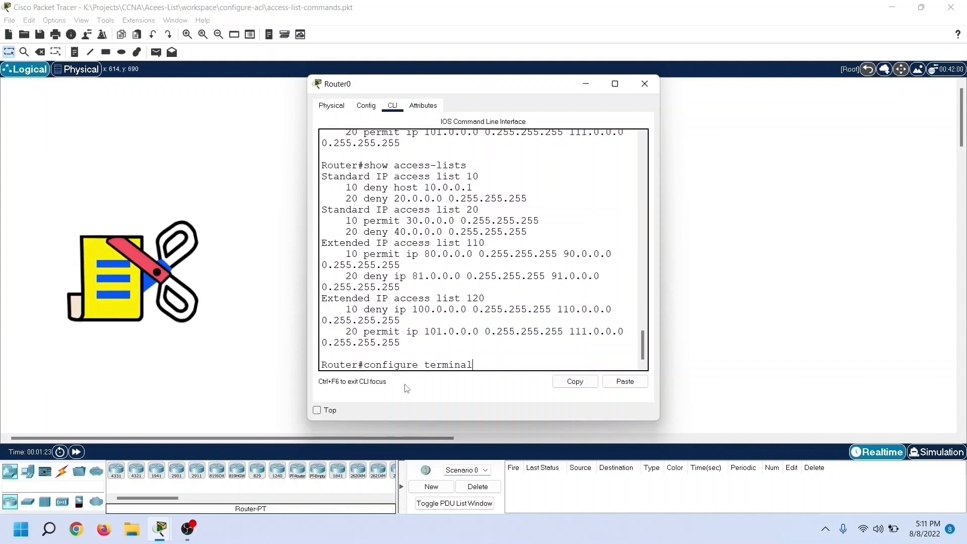
key("Return")
type("ip access-list")
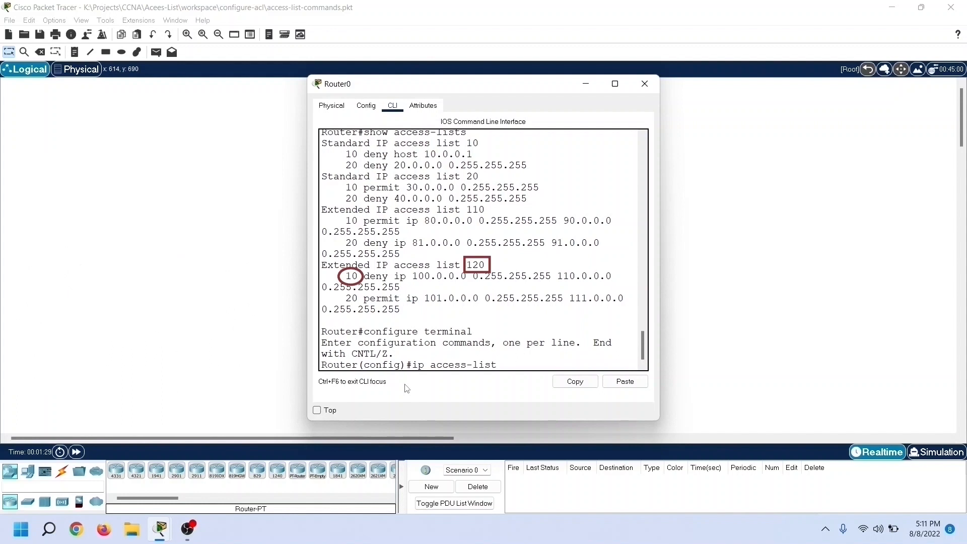
type(" extended 120")
key("Return")
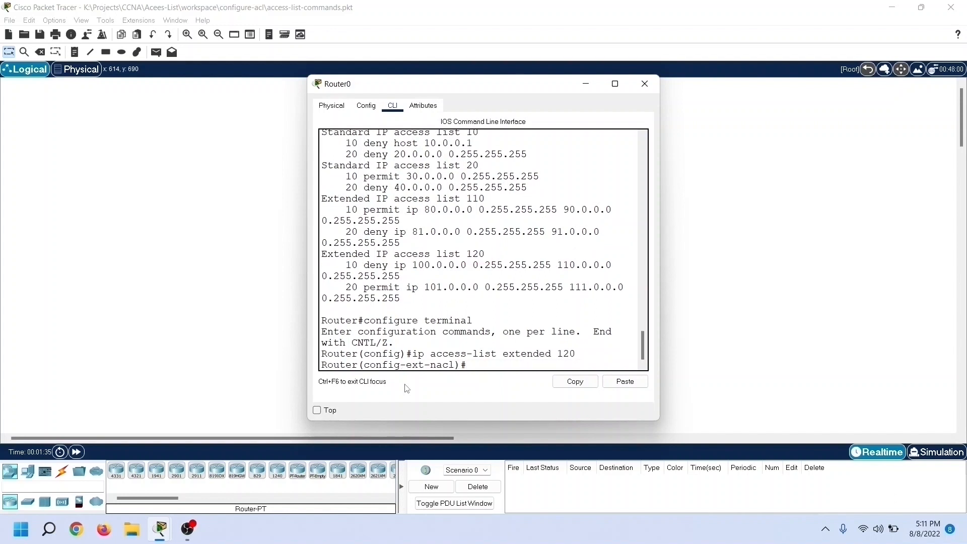
Step: Delete entry 10 from access list 120 and exit back to privileged EXEC mode
type("no 10")
key("Return")
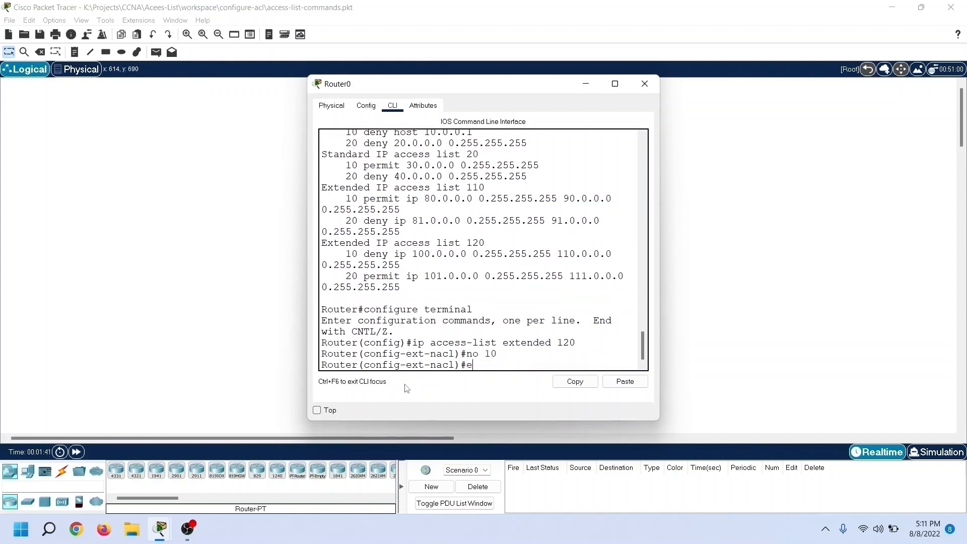
type("exit")
key("Return")
type("e")
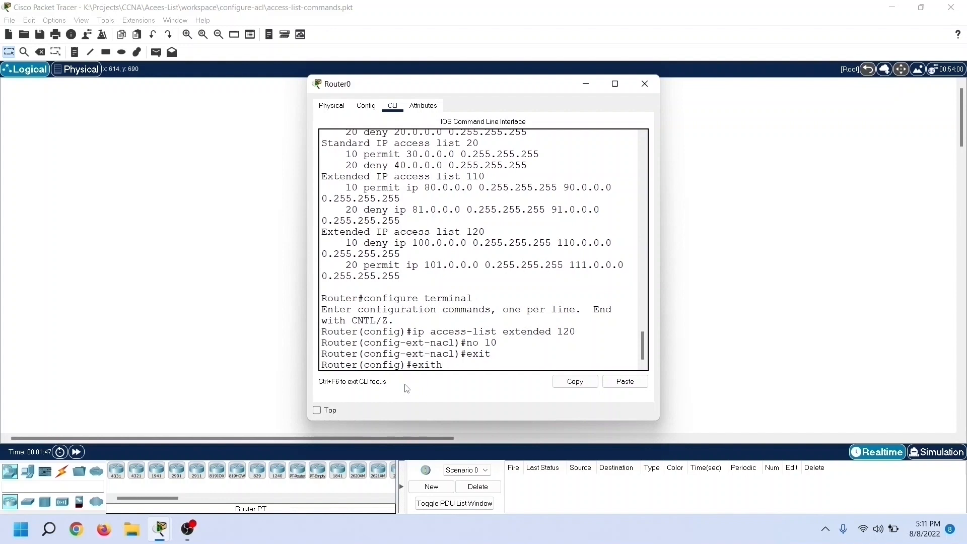
key("Return")
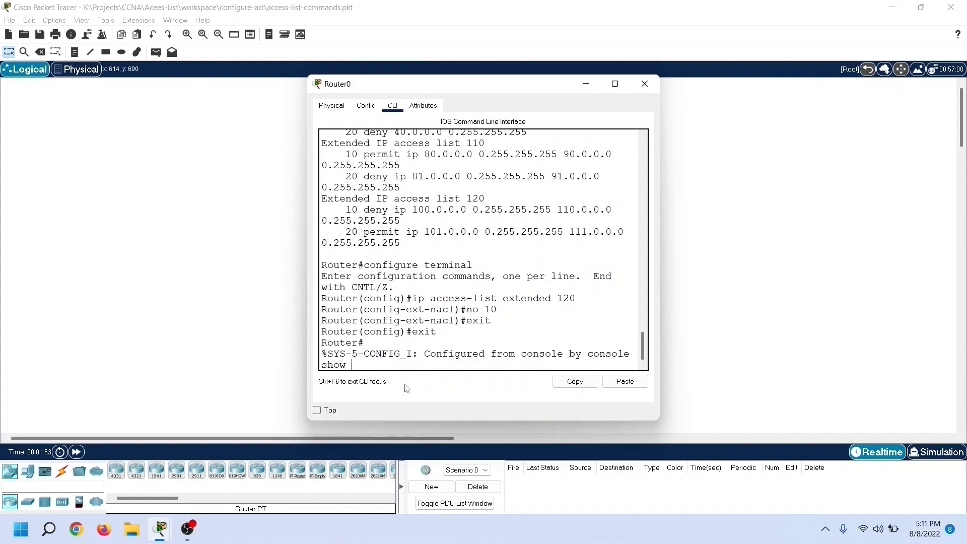
Step: List all access lists with show access-lists and examine the entries of extended list 120
type("show access-lists")
key("Return")
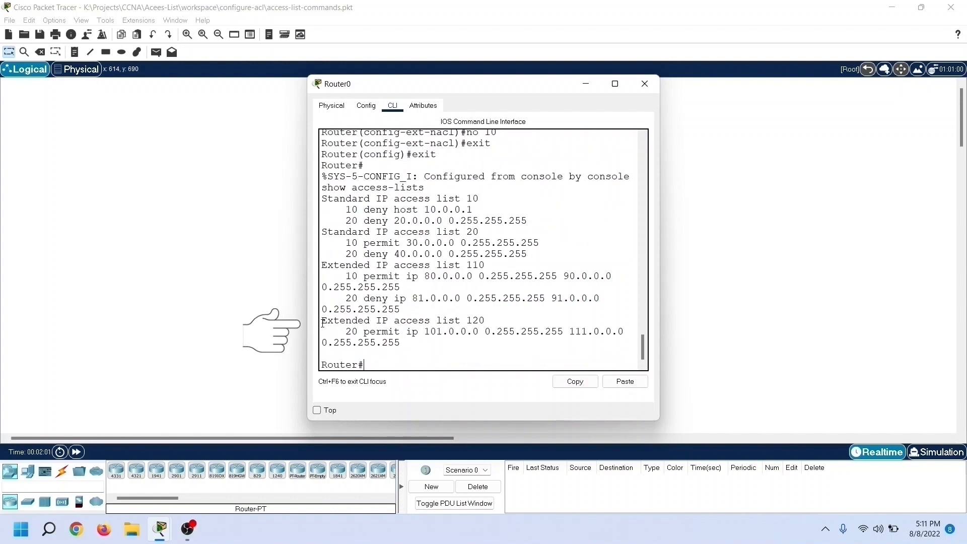
left_click_drag(322, 323, 401, 347)
left_click(418, 354)
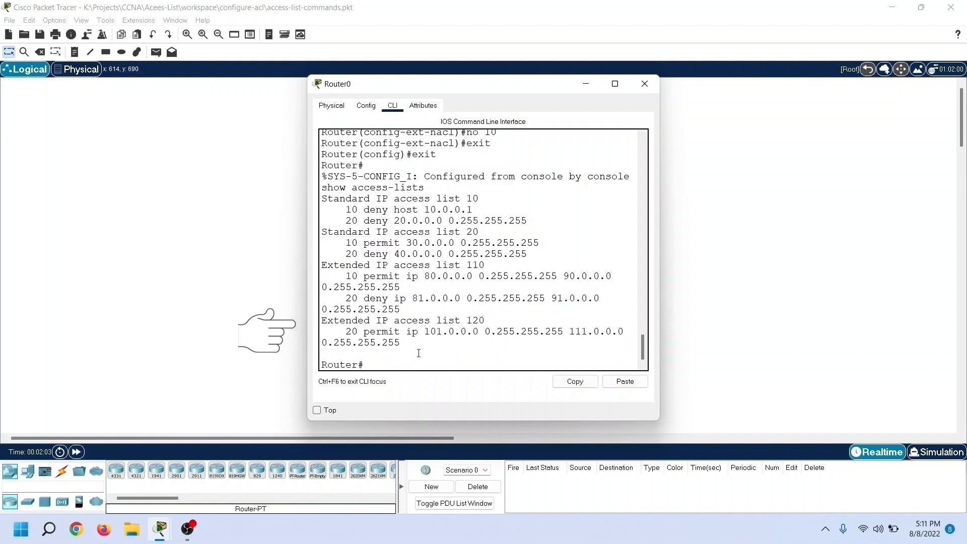
scroll(560, 237, "up", 1)
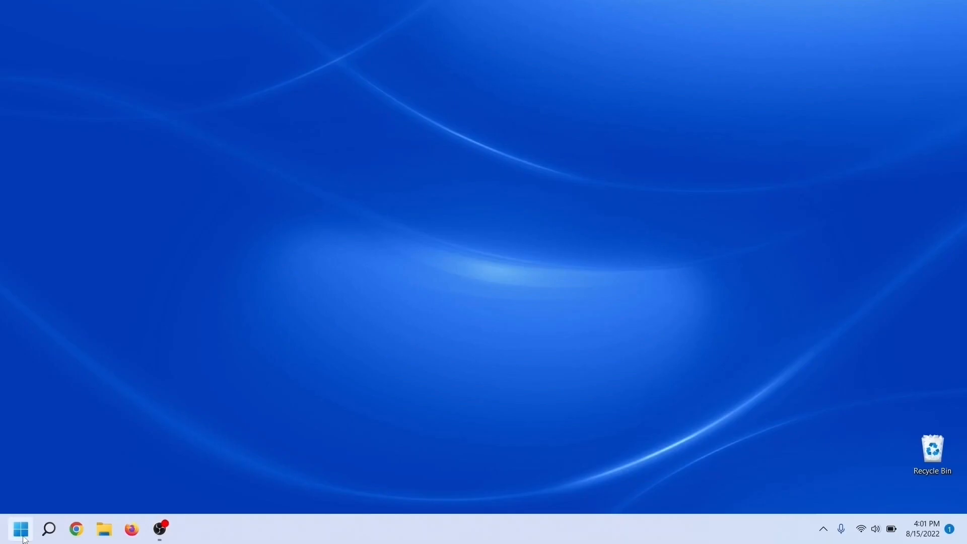
Step: Find and launch Cisco Packet Tracer to start a new empty workspace
left_click(21, 529)
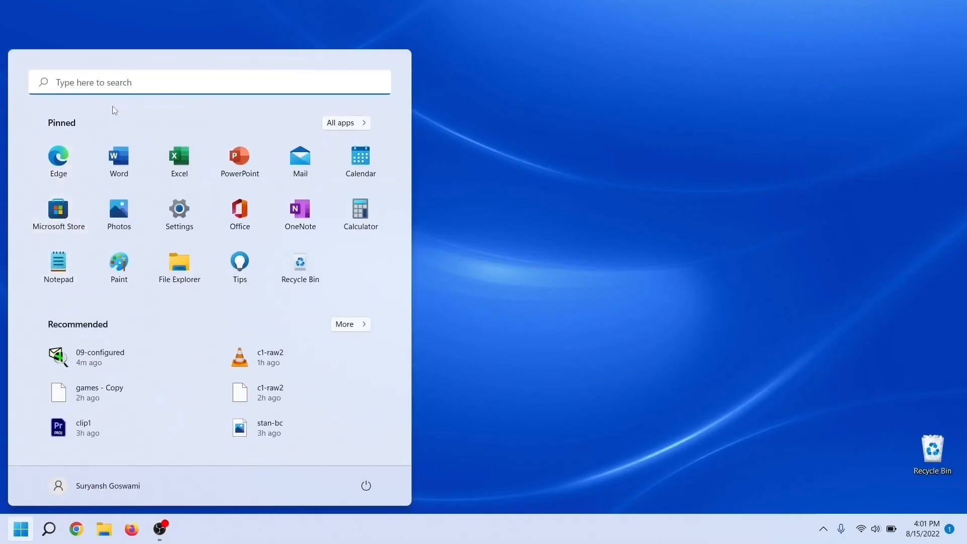
type("packet")
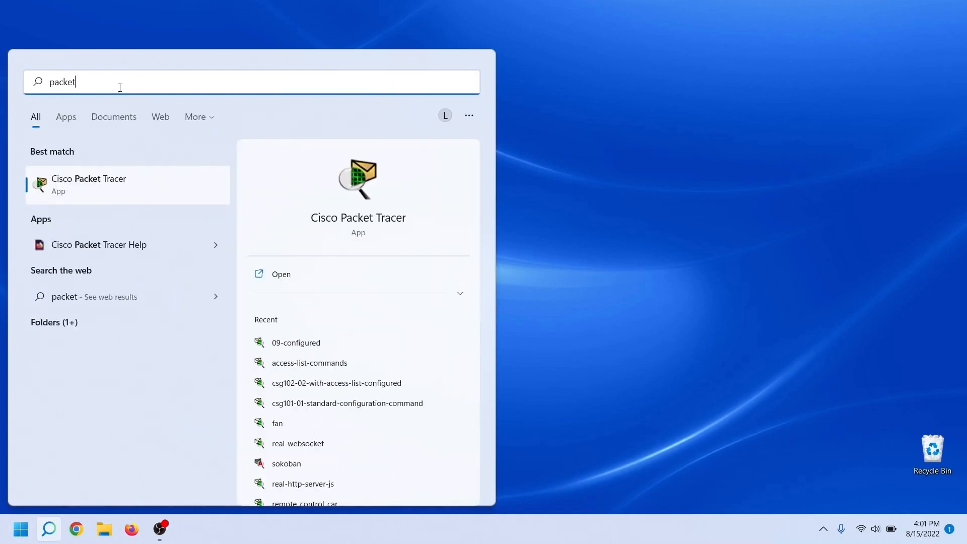
left_click(110, 183)
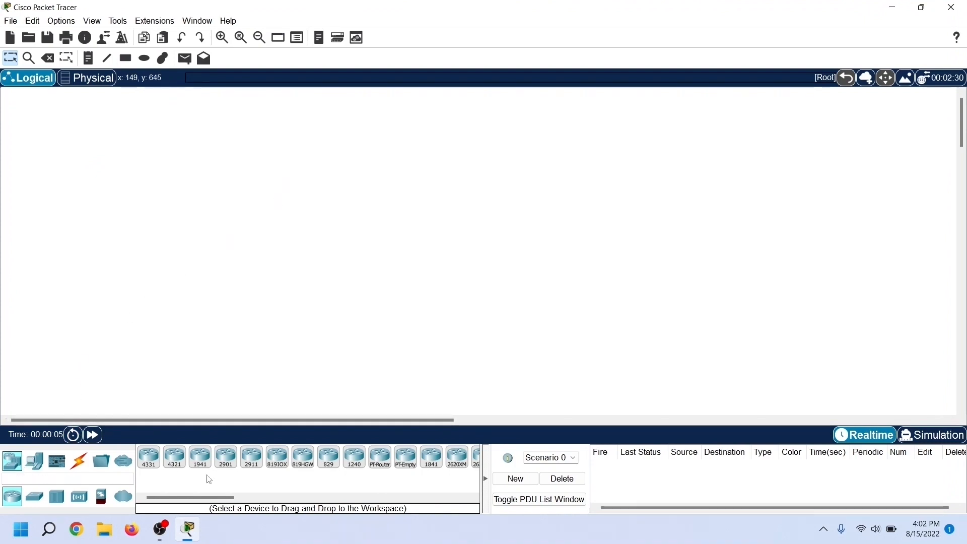
Step: Place a 2911 router in the workspace, one 2960 switch to its left and another 2960 switch above it
left_click_drag(256, 470, 258, 248)
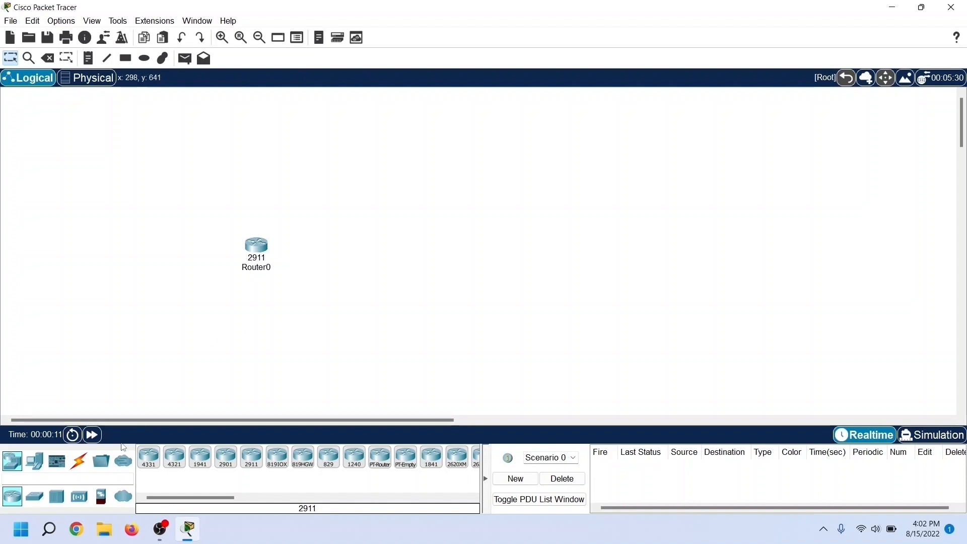
left_click(34, 497)
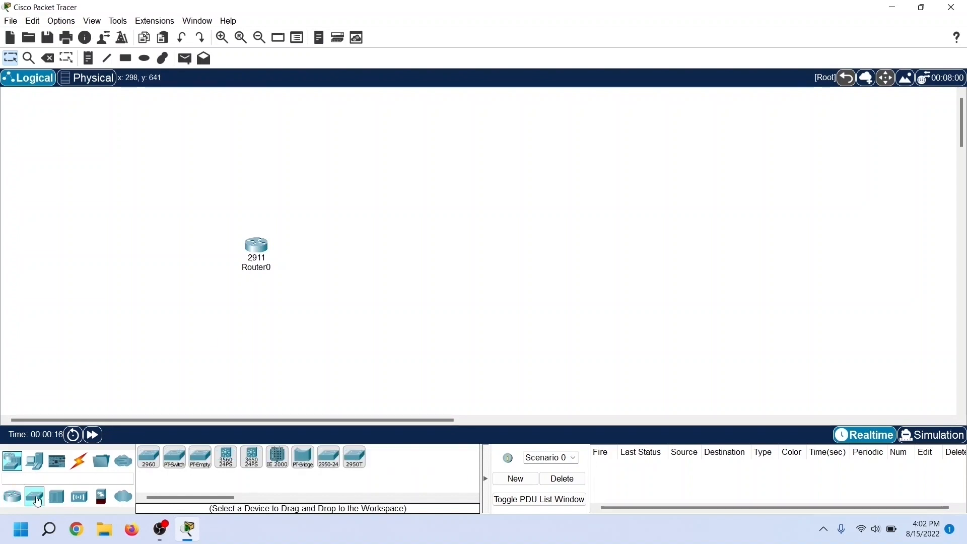
left_click_drag(147, 464, 143, 261)
left_click_drag(152, 452, 256, 199)
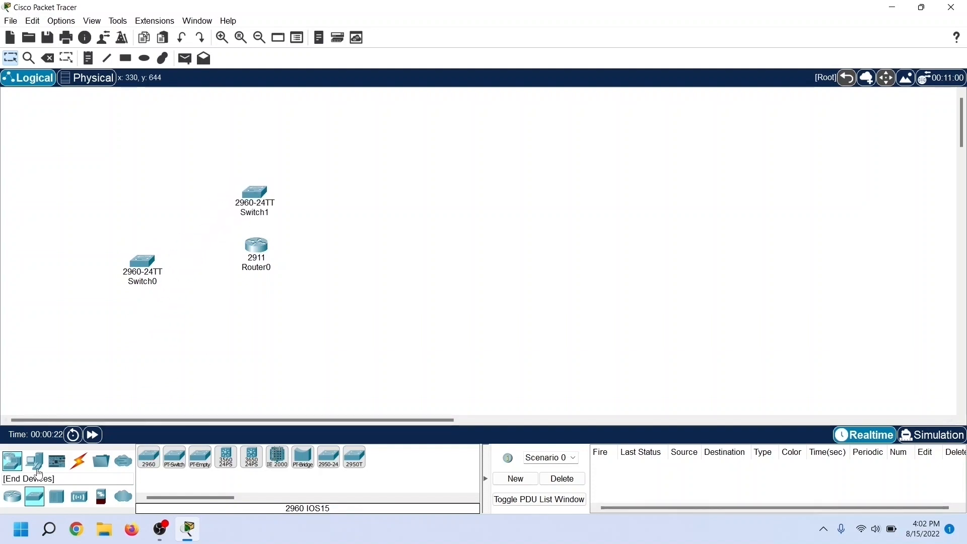
Step: Place three PCs in a row below Switch0 for the Students segment
left_click(35, 466)
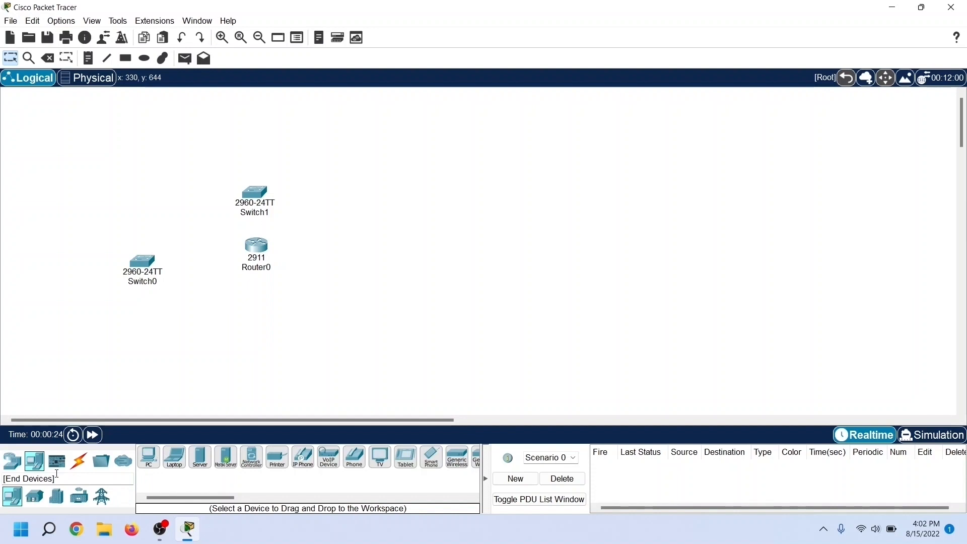
left_click_drag(150, 470, 99, 327)
left_click_drag(151, 457, 142, 327)
left_click_drag(154, 466, 176, 333)
Step: Place three PCs above Switch1 for the Teachers segment and a server to the right of the router
left_click_drag(149, 462, 196, 204)
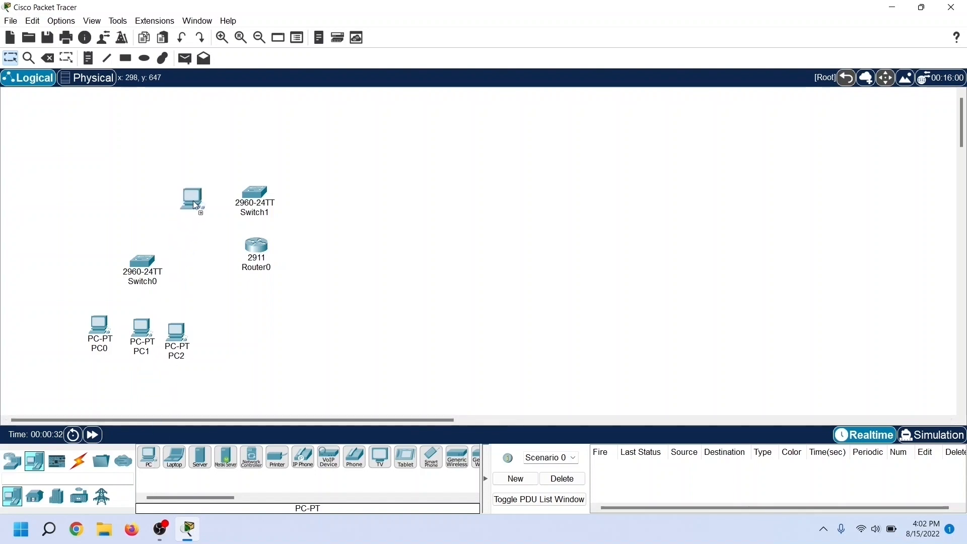
left_click_drag(213, 161, 213, 153)
left_click_drag(150, 458, 253, 154)
left_click_drag(149, 458, 295, 165)
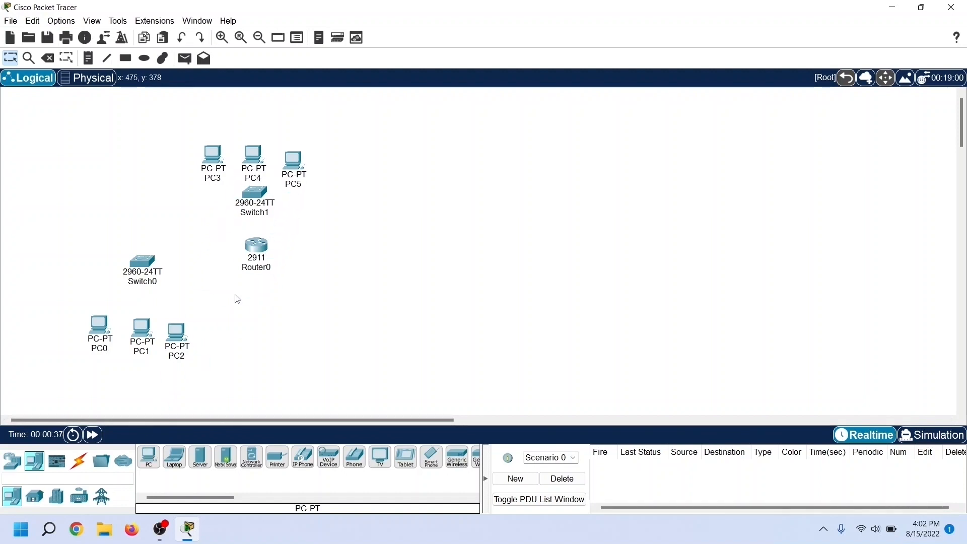
left_click_drag(200, 457, 361, 258)
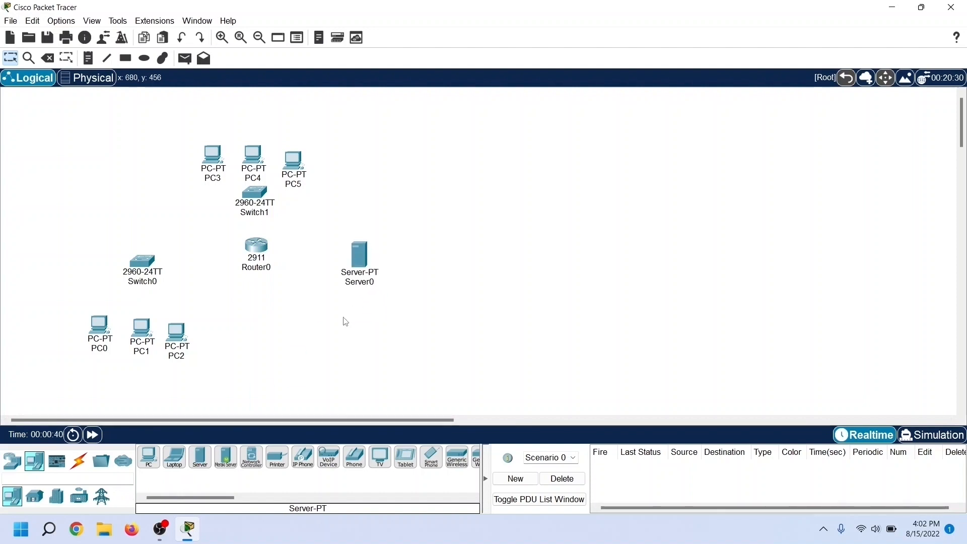
Step: Connect Router0 GigabitEthernet0/2 to Server0 FastEthernet0 with a copper cross-over cable
left_click(80, 465)
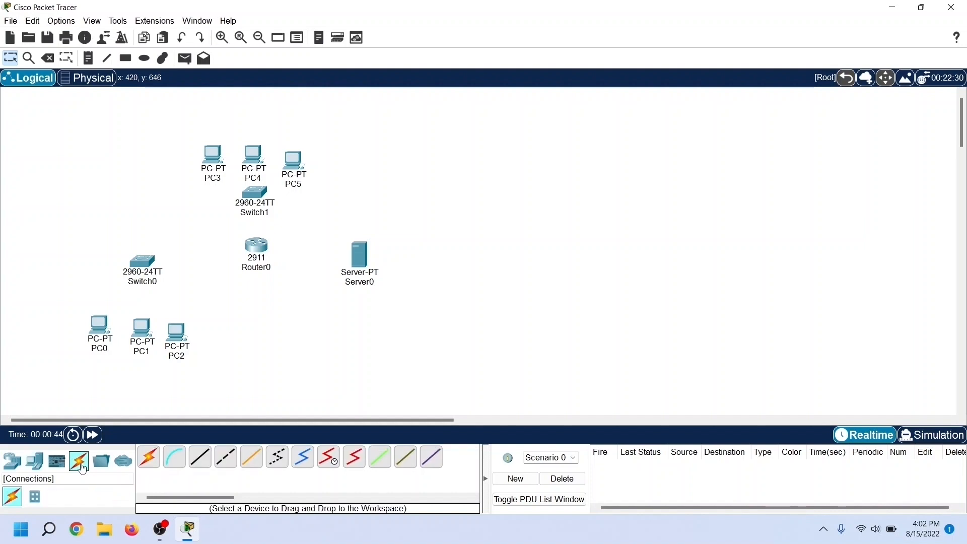
left_click(224, 464)
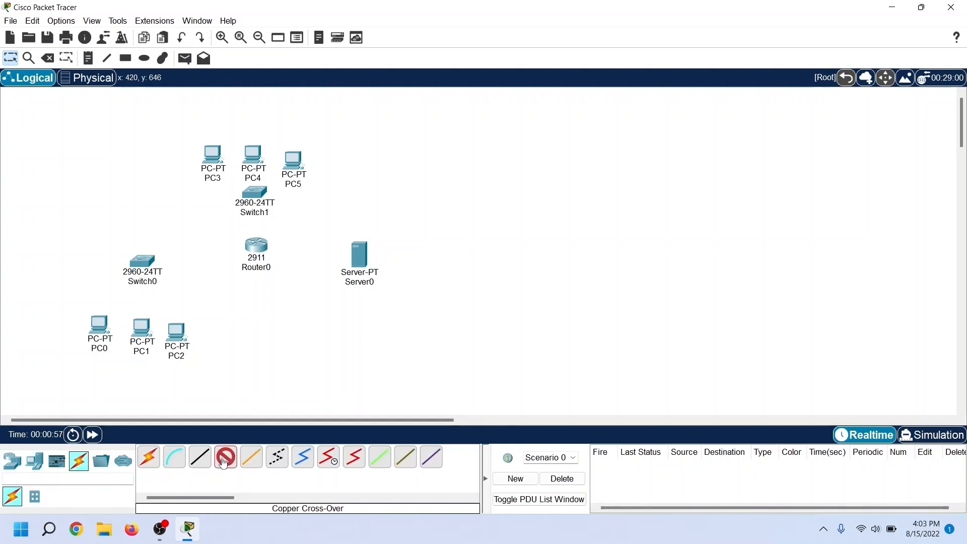
left_click(269, 255)
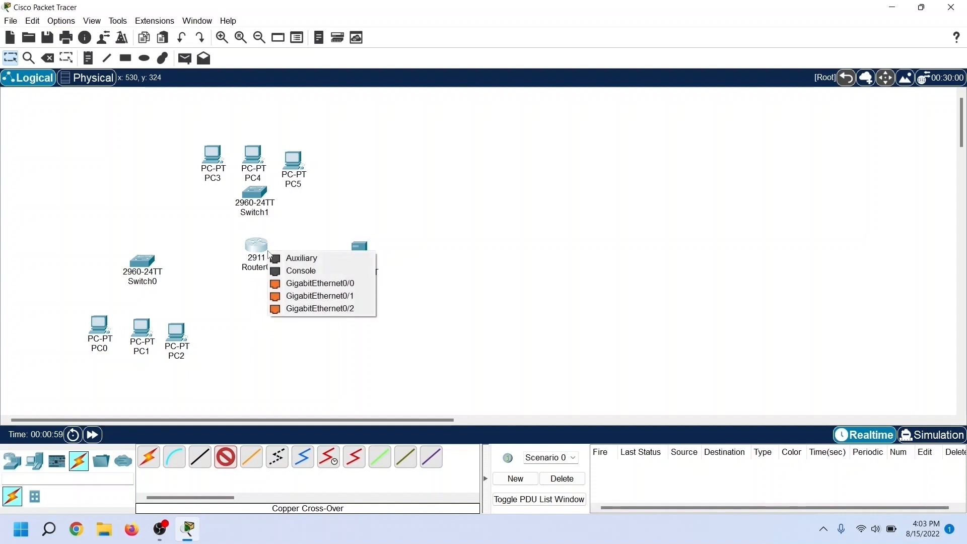
left_click(300, 308)
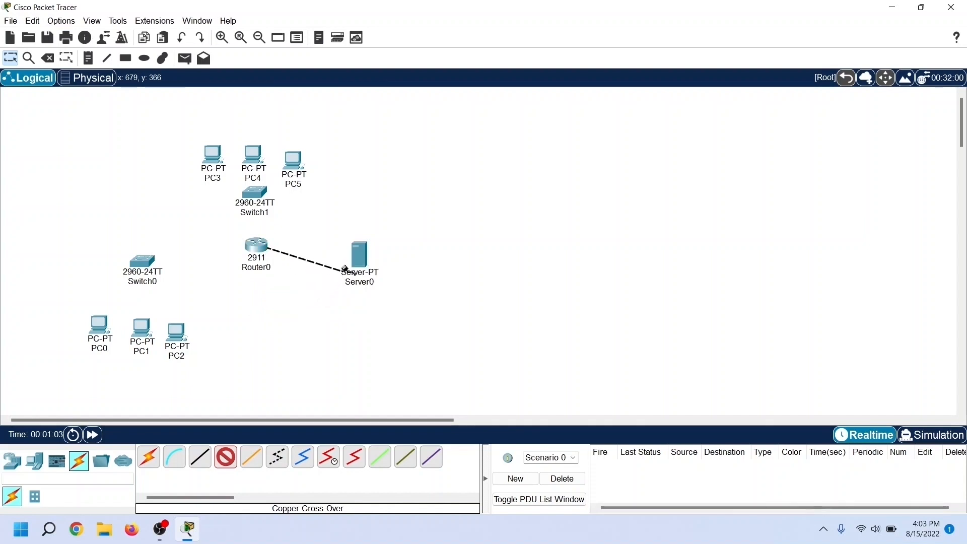
left_click(358, 257)
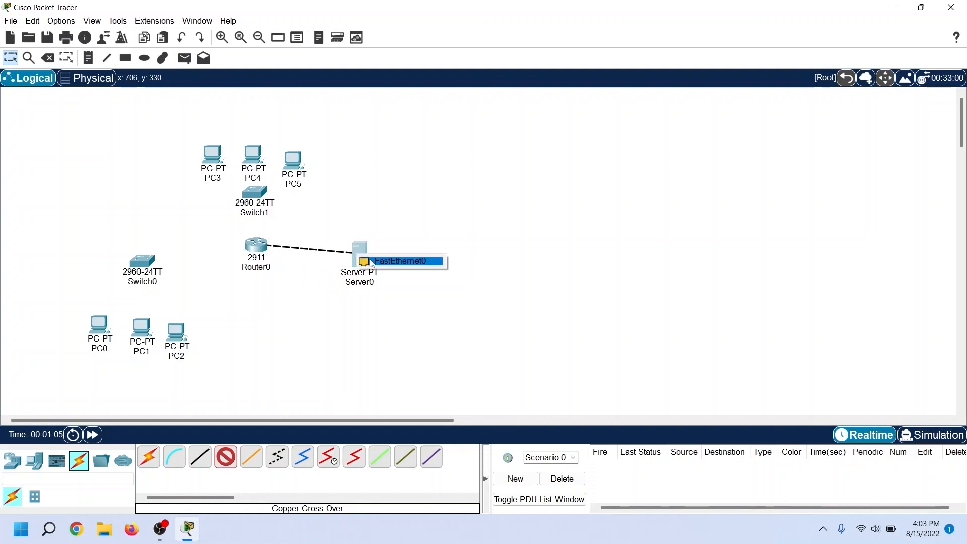
left_click(373, 262)
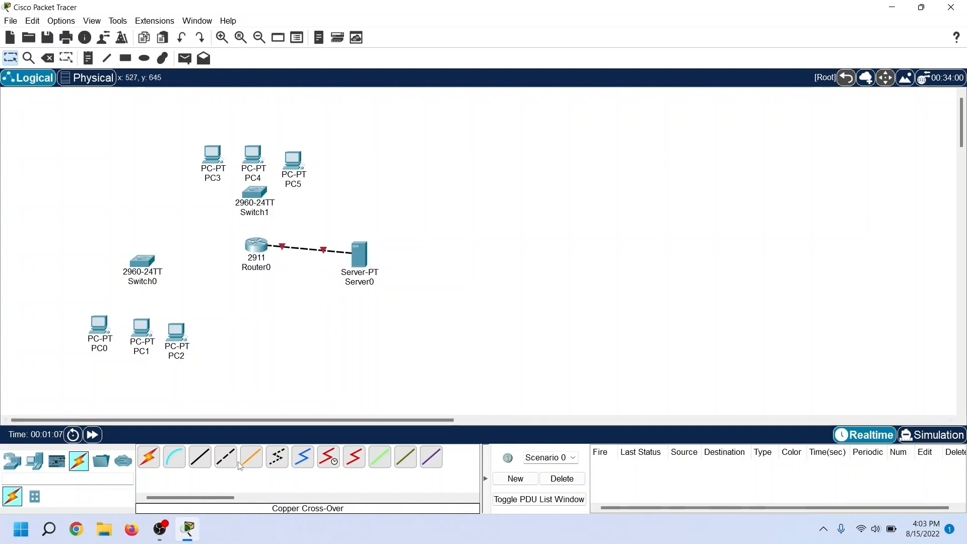
Step: Connect Router0 GigabitEthernet0/1 to Switch1 GigabitEthernet0/1 with a copper straight-through cable
left_click(201, 463)
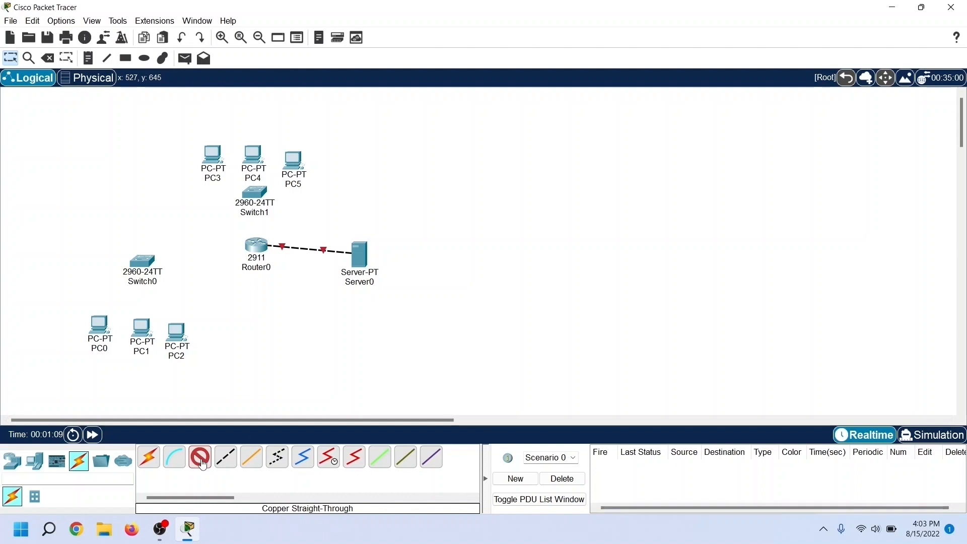
left_click(259, 251)
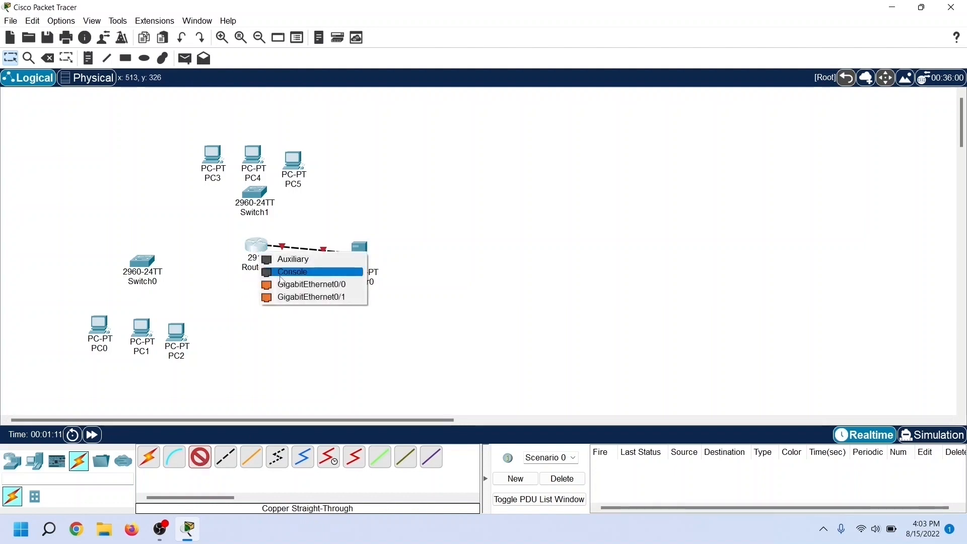
left_click(295, 298)
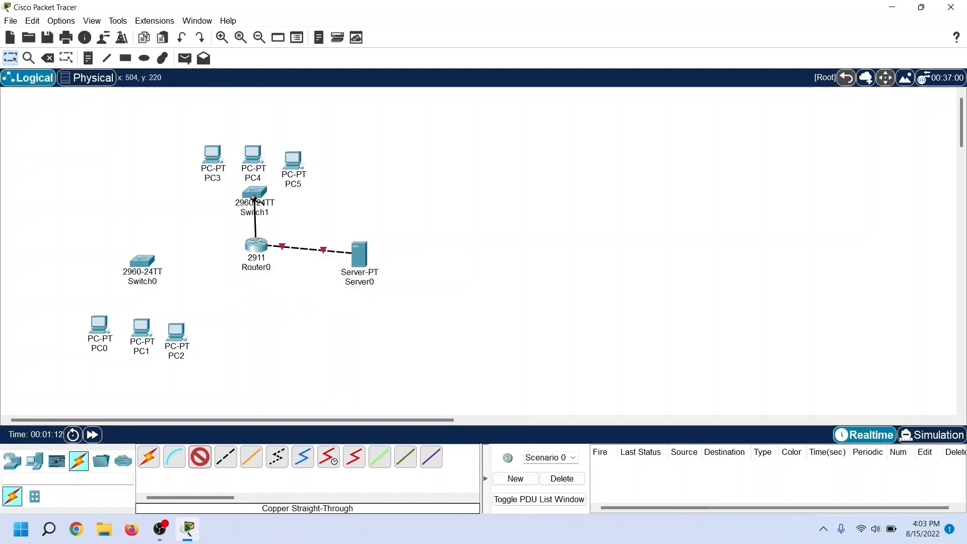
left_click(254, 198)
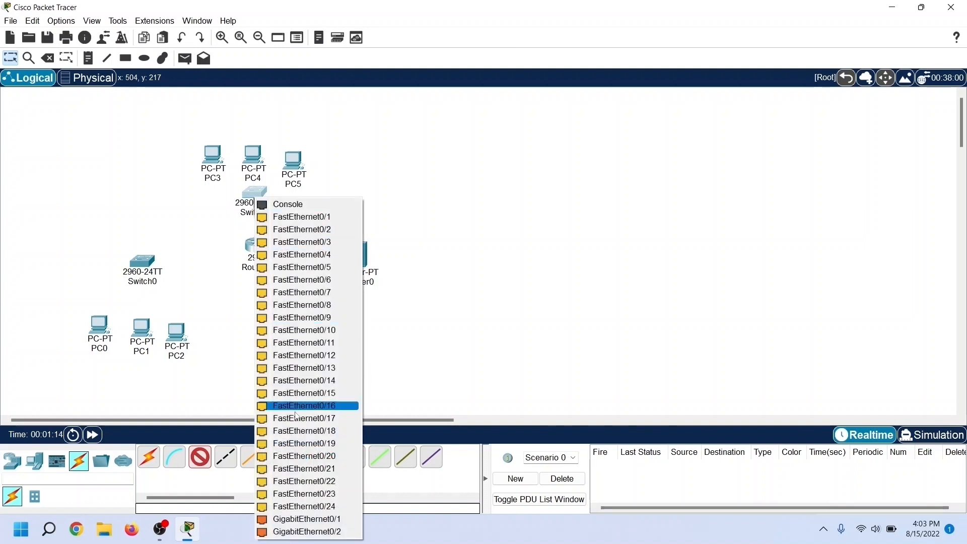
left_click(304, 520)
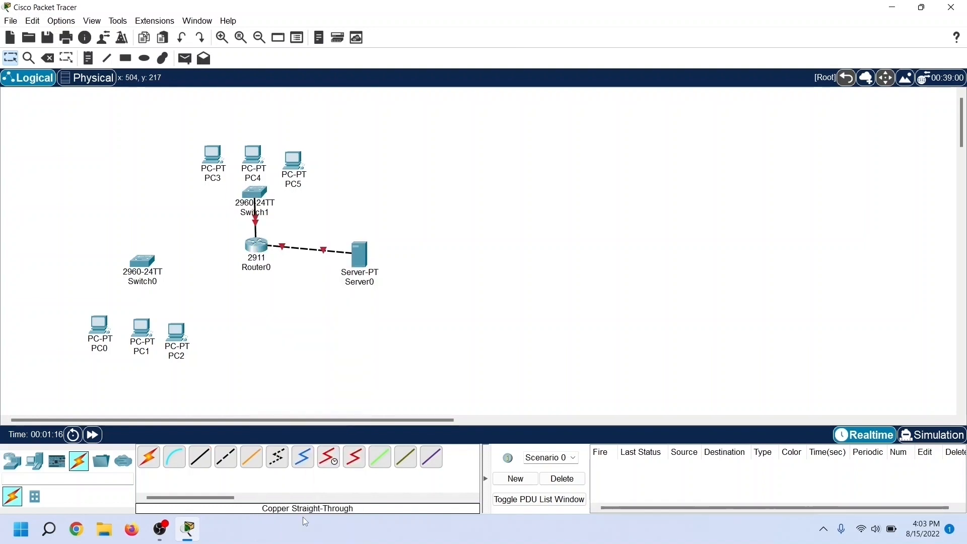
Step: Connect Router0 GigabitEthernet0/0 to Switch0 GigabitEthernet0/1 with a copper straight-through cable
left_click(201, 459)
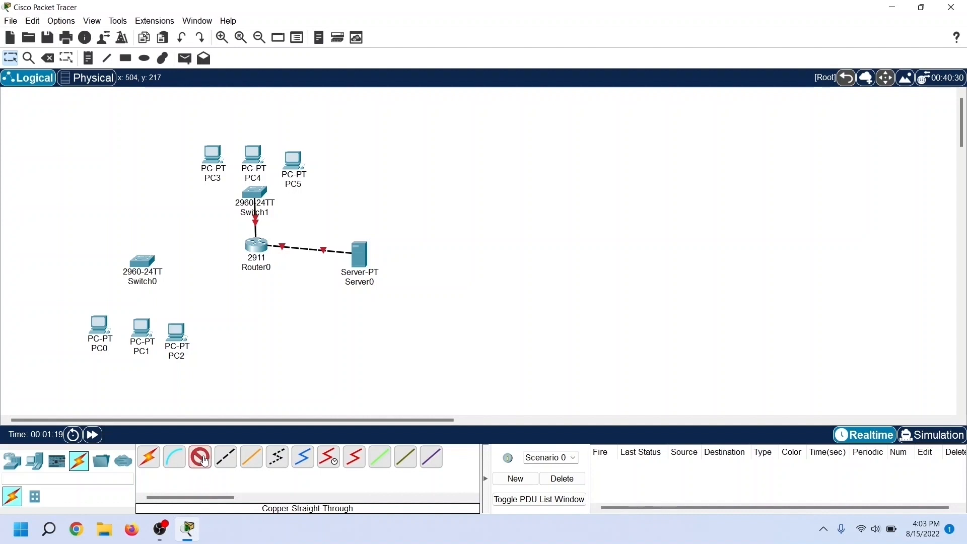
left_click(255, 248)
left_click(278, 282)
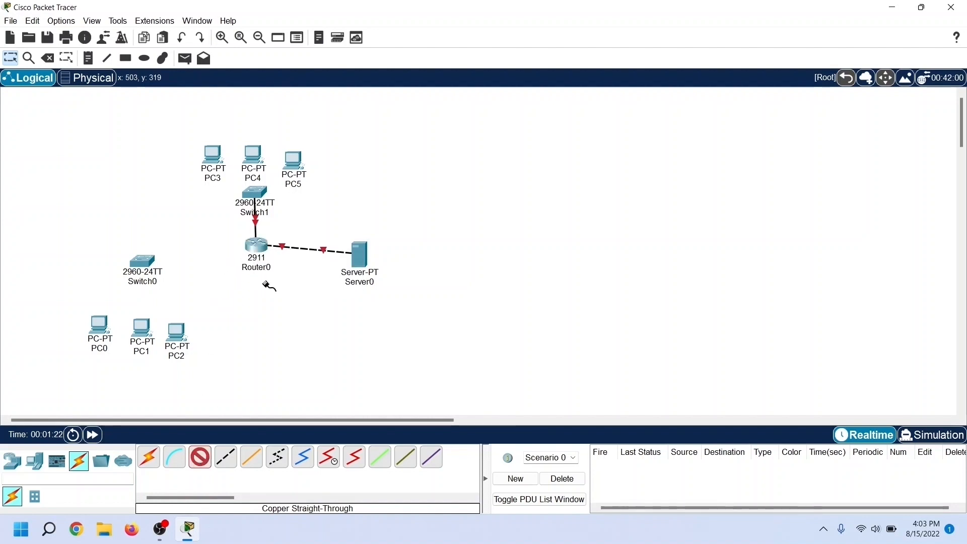
left_click(151, 266)
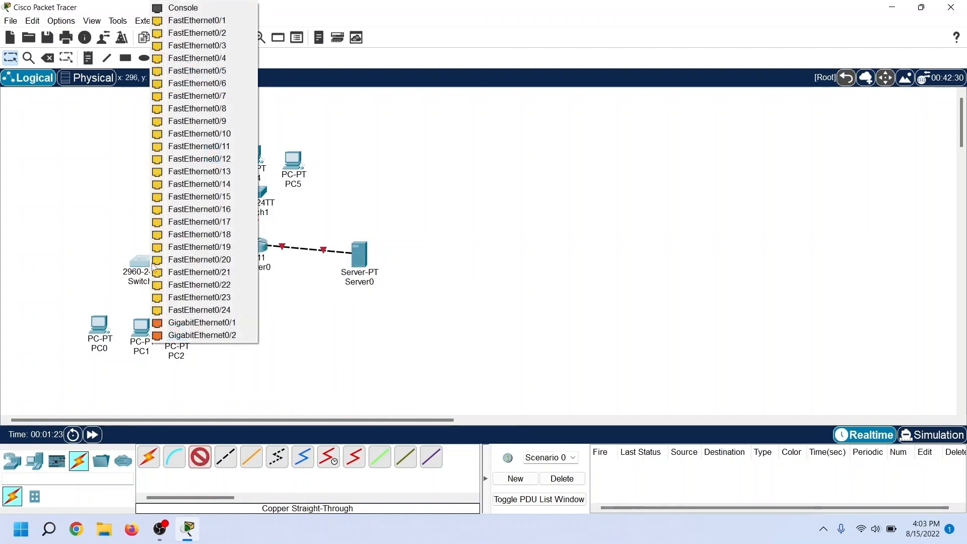
left_click(202, 323)
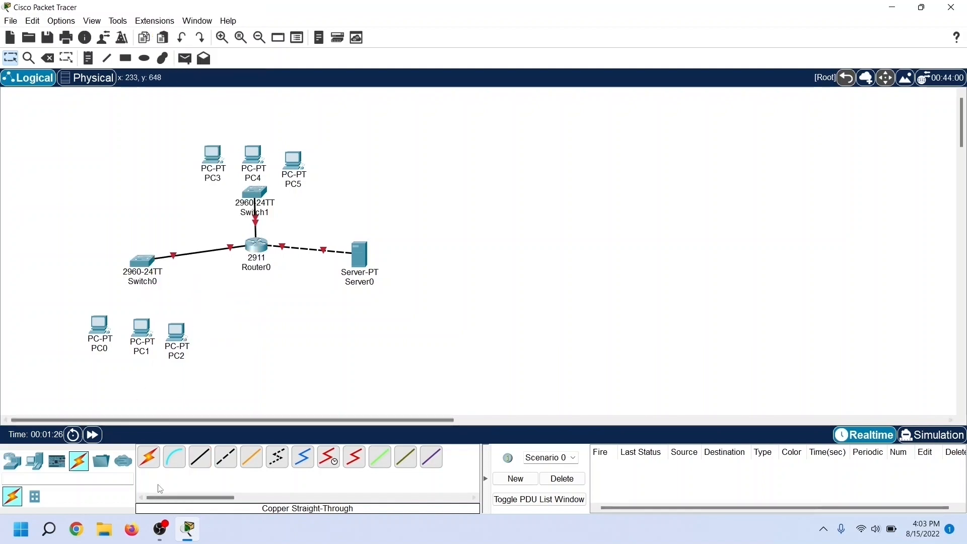
Step: Connect Switch0 FastEthernet0/1 to PC0 FastEthernet0 with a copper straight-through cable
left_click(200, 457)
left_click(136, 275)
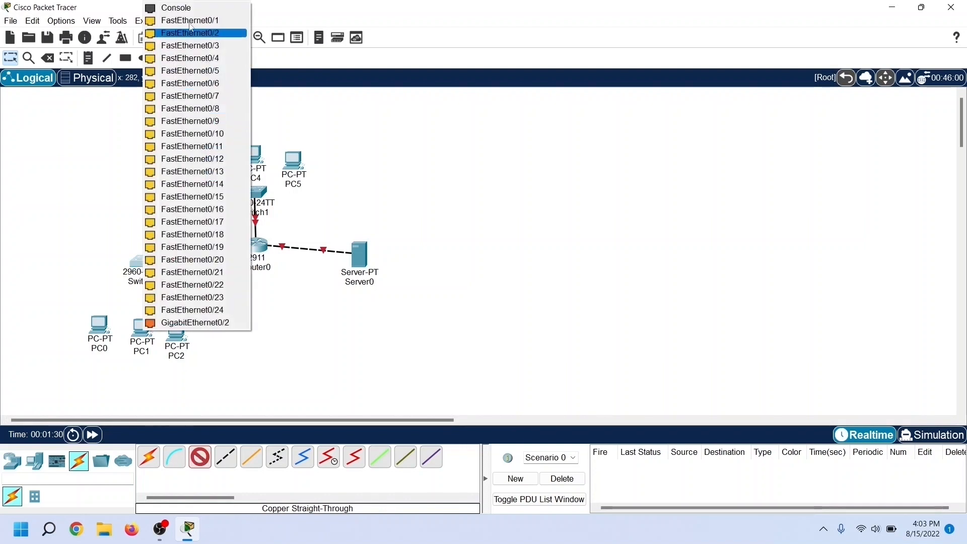
left_click(192, 20)
left_click(98, 322)
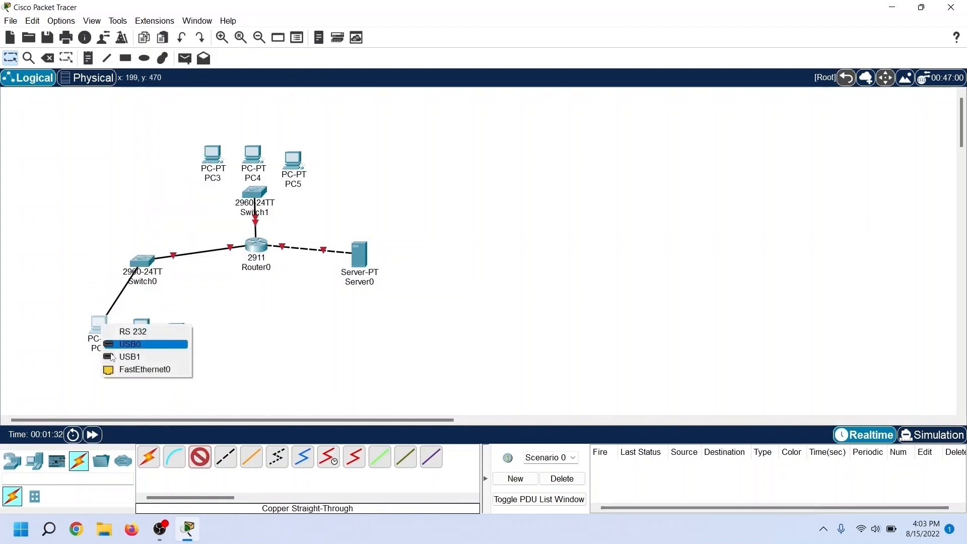
left_click(128, 368)
Step: Connect a free FastEthernet port of Switch0 to PC1 FastEthernet0 with a copper straight-through cable
left_click(200, 457)
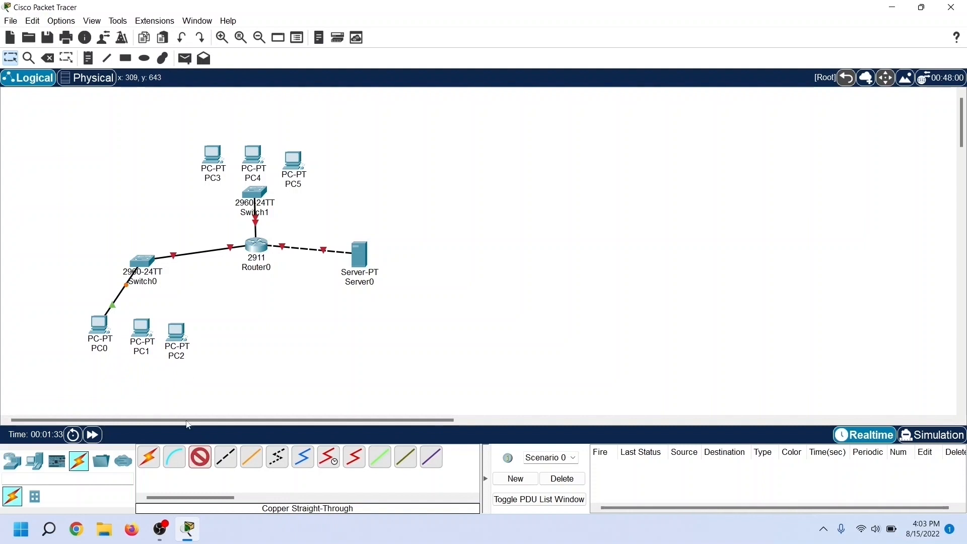
left_click(142, 265)
left_click(192, 22)
left_click(142, 330)
left_click(167, 369)
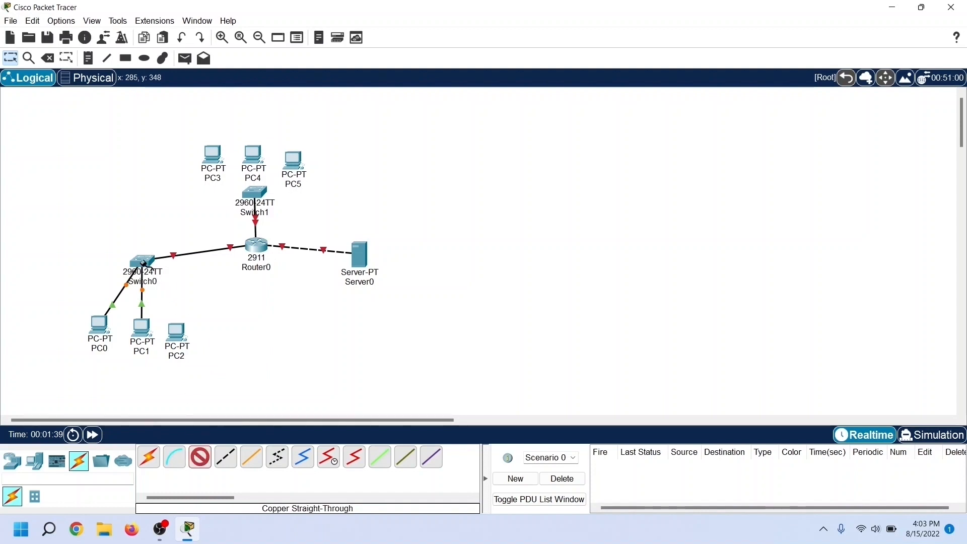
Step: Connect another free FastEthernet port of Switch0 to PC2 FastEthernet0 with a copper straight-through cable
left_click(144, 265)
left_click(198, 21)
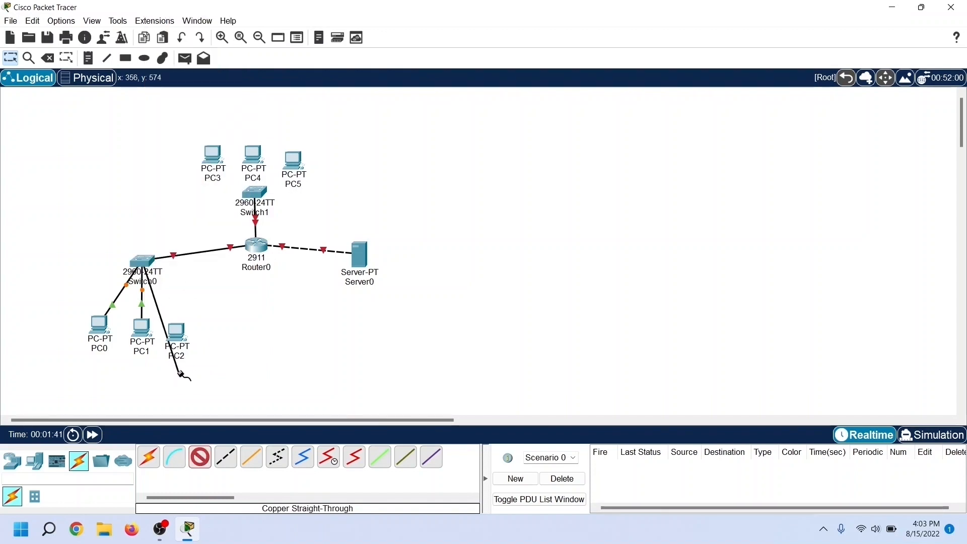
left_click(177, 333)
left_click(202, 375)
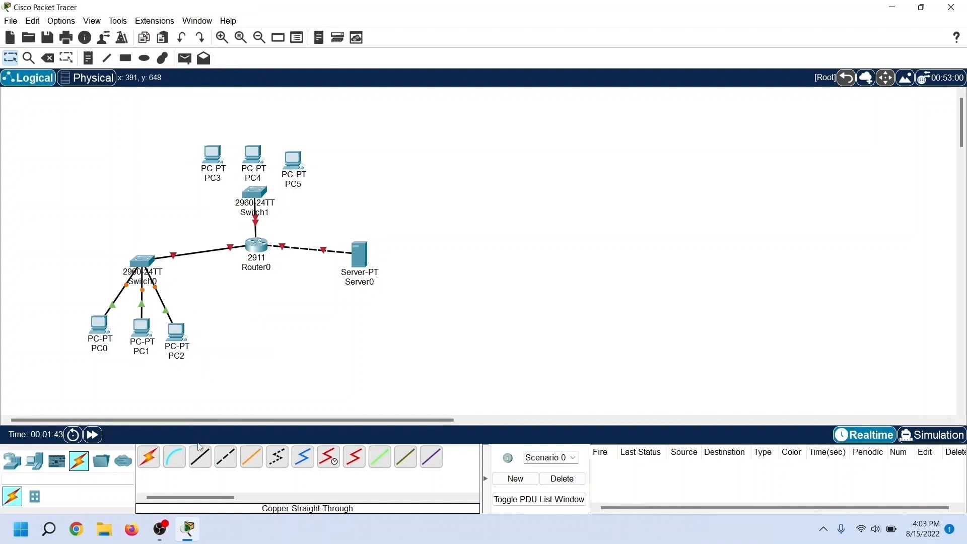
Step: Connect Switch1 FastEthernet0/1 to PC3 FastEthernet0 with a copper straight-through cable
left_click(253, 197)
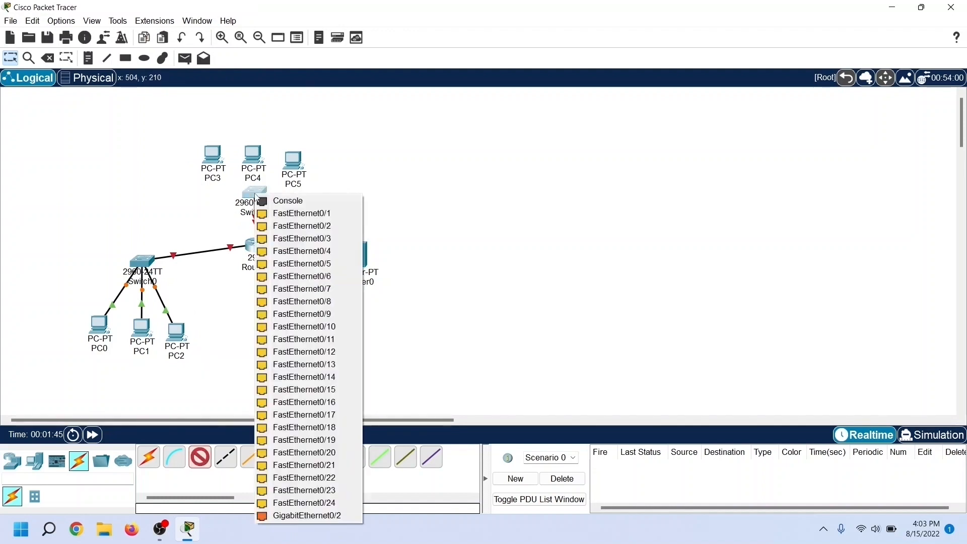
left_click(282, 216)
left_click(212, 154)
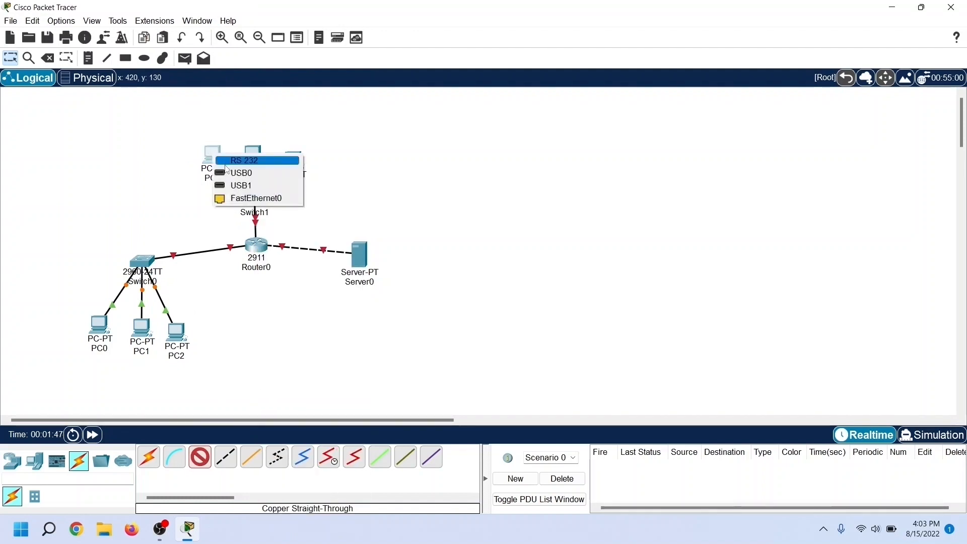
left_click(233, 197)
Step: Connect Switch1 FastEthernet0/3 to PC4 FastEthernet0 with a copper straight-through cable
left_click(200, 457)
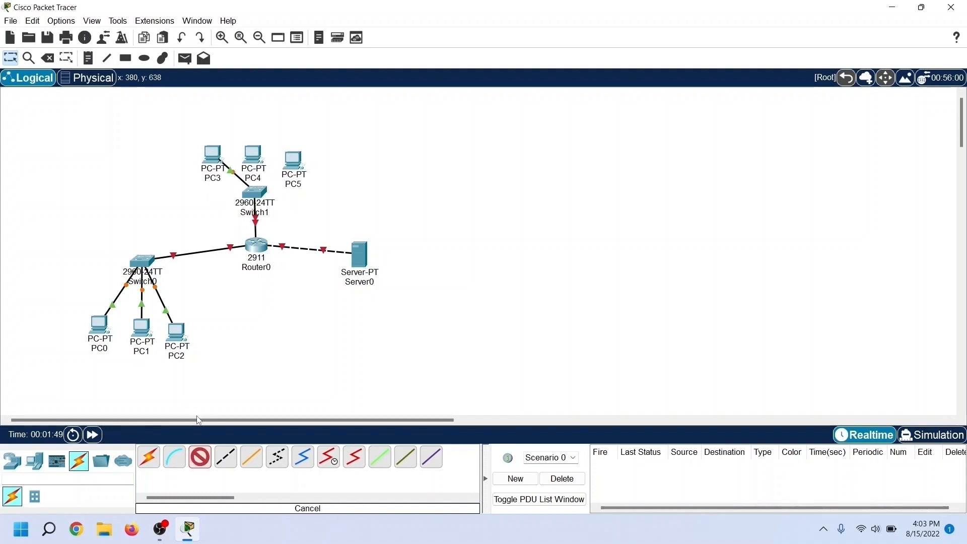
left_click(256, 196)
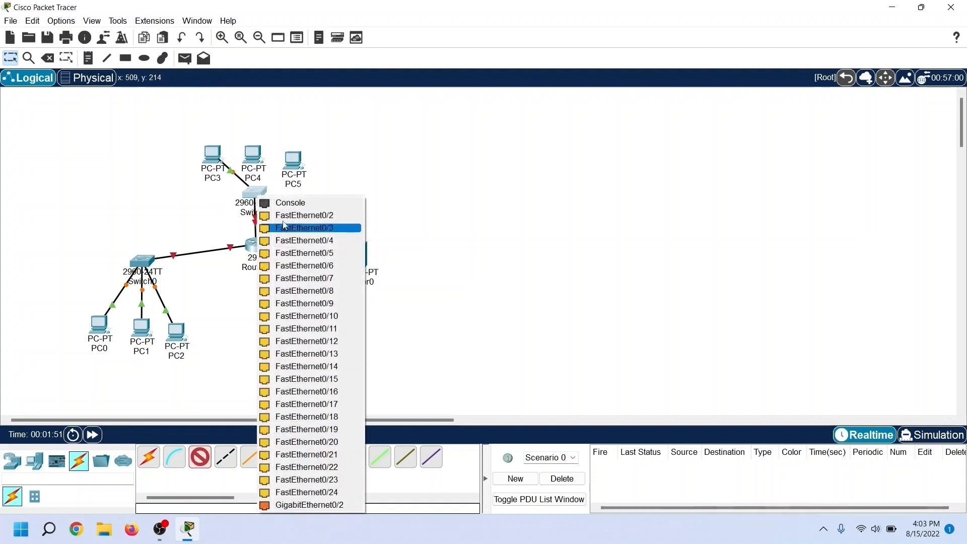
left_click(280, 228)
left_click(255, 152)
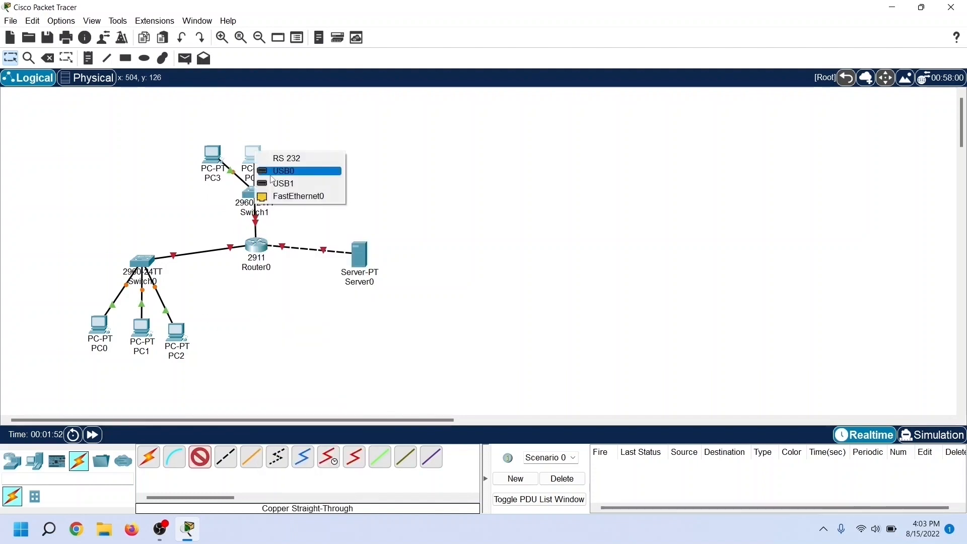
left_click(292, 196)
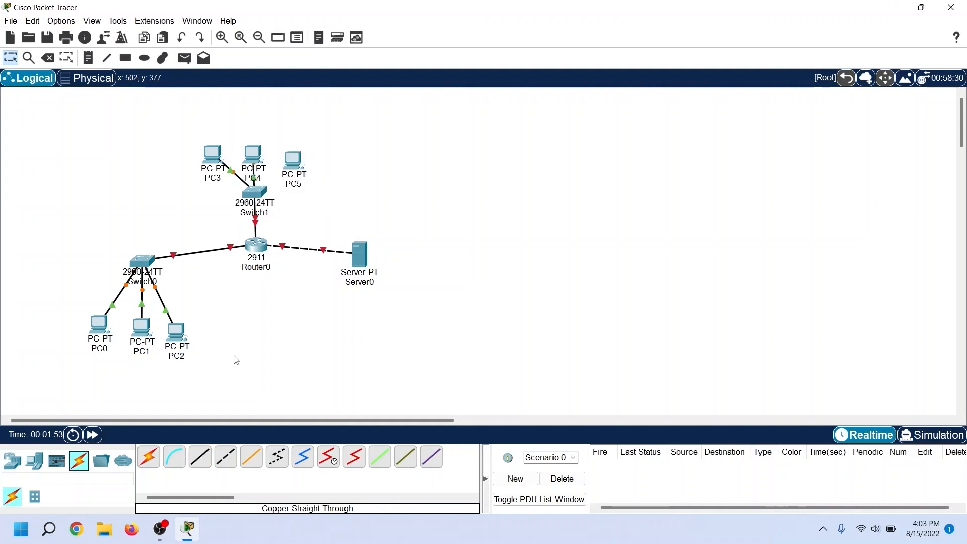
Step: Connect another free FastEthernet port of Switch1 to PC5 FastEthernet0 with a copper straight-through cable
left_click(263, 197)
left_click(278, 219)
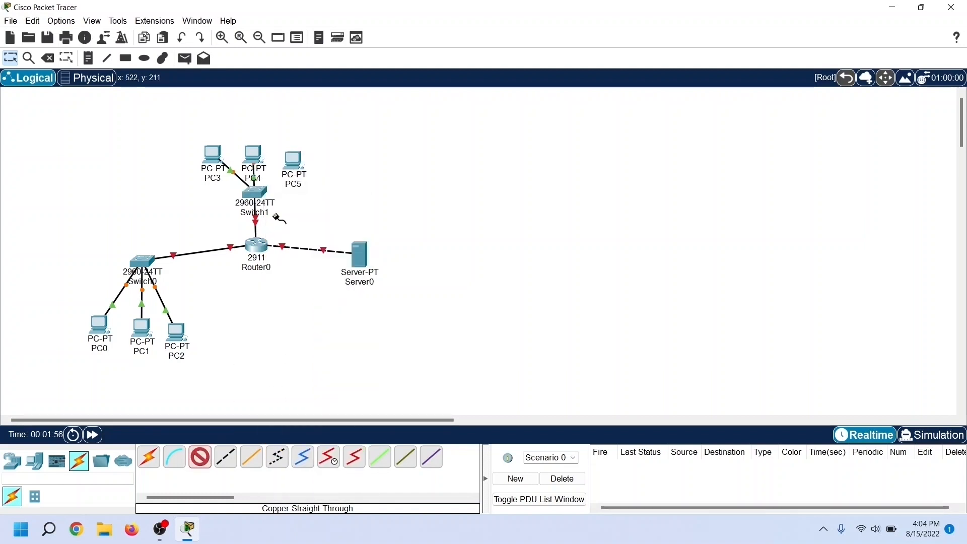
left_click(296, 163)
left_click(325, 207)
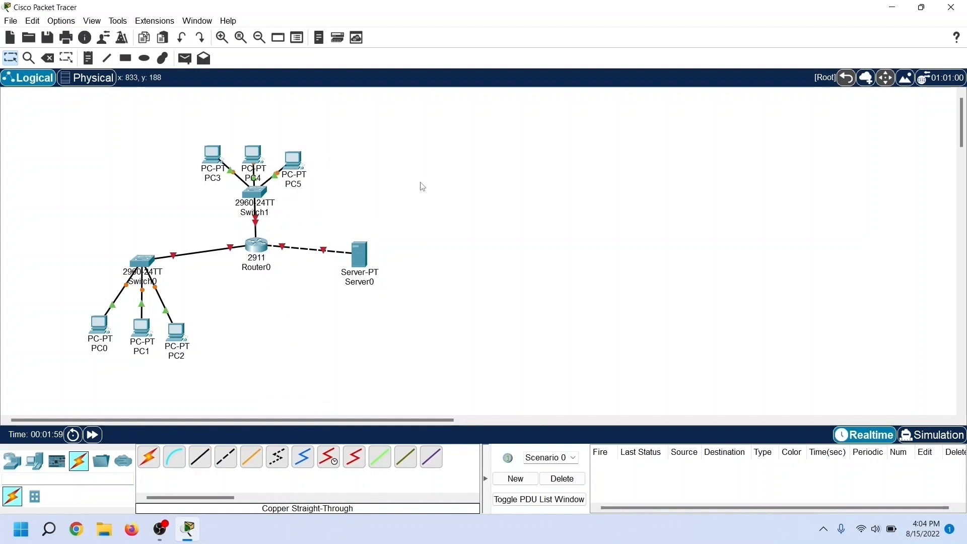
Step: Spread out the topology by moving PC3–PC5 up, PC0–PC2 down, and Switch0 slightly up
left_click_drag(183, 132, 299, 133)
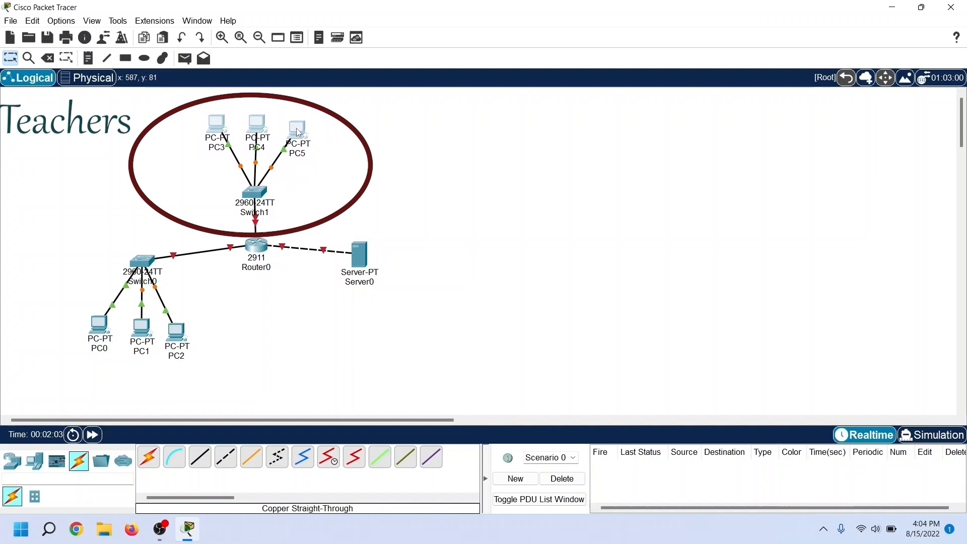
left_click_drag(67, 296, 211, 371)
left_click_drag(146, 337, 143, 357)
left_click_drag(139, 262, 137, 242)
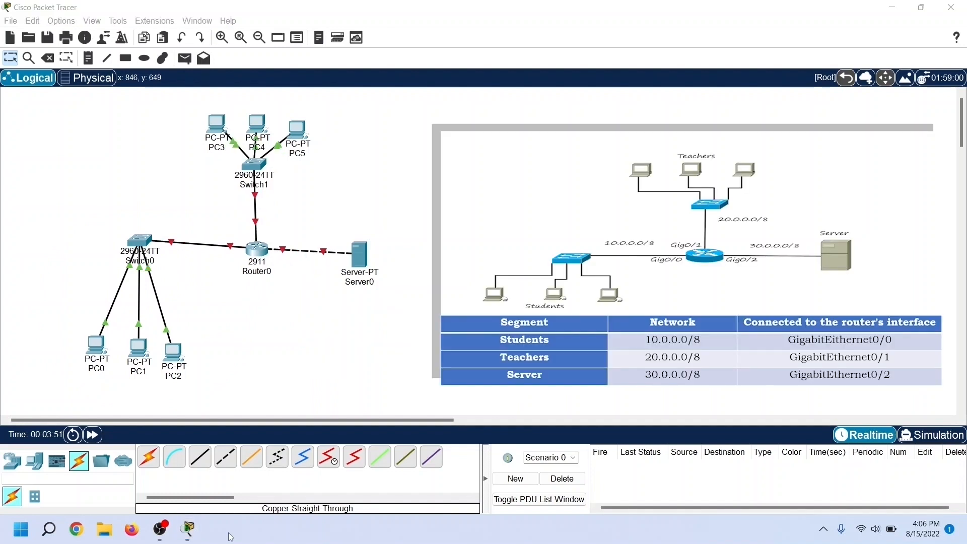
Step: Configure Router0 GigabitEthernet0/0 with IPv4 address 10.0.0.1 and subnet mask 255.0.0.0, and turn the port on
left_click(280, 302)
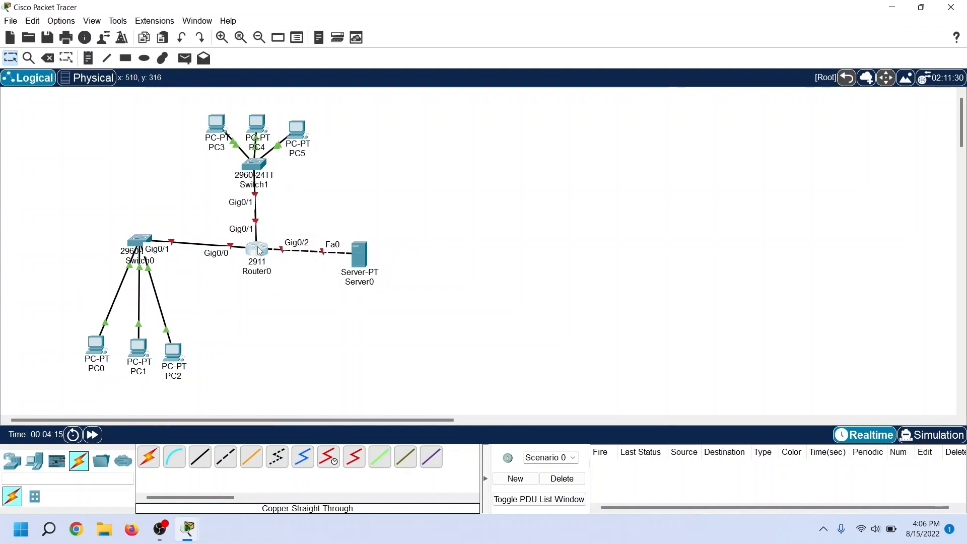
left_click(259, 250)
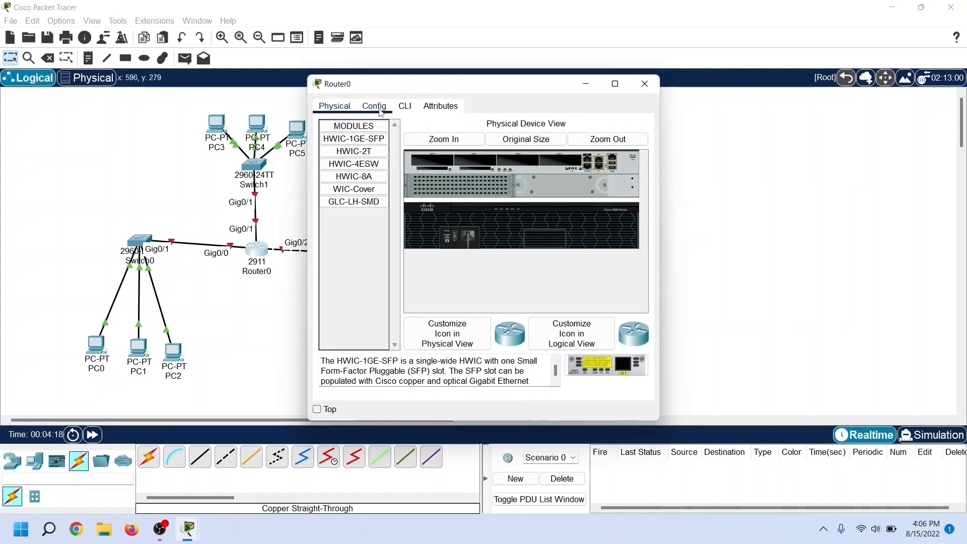
left_click(381, 108)
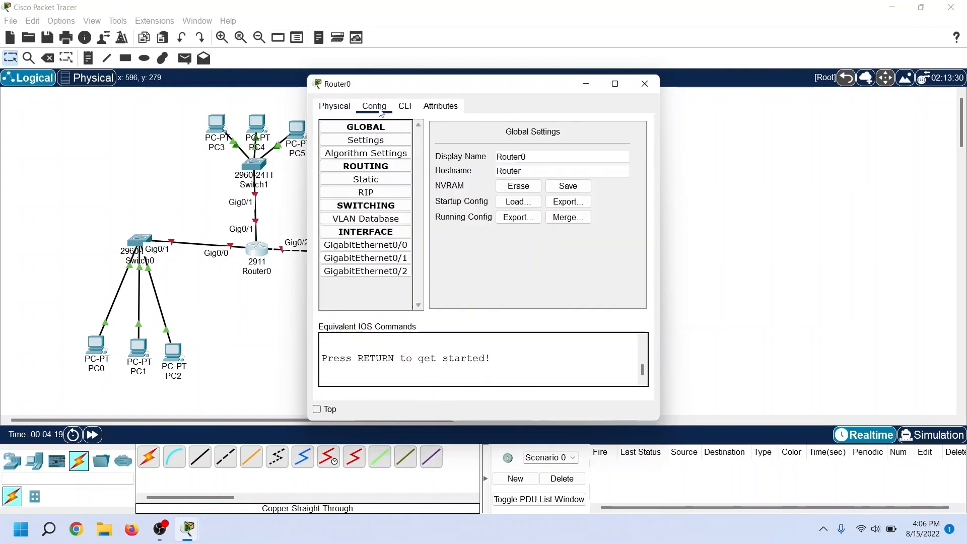
left_click_drag(411, 87, 513, 81)
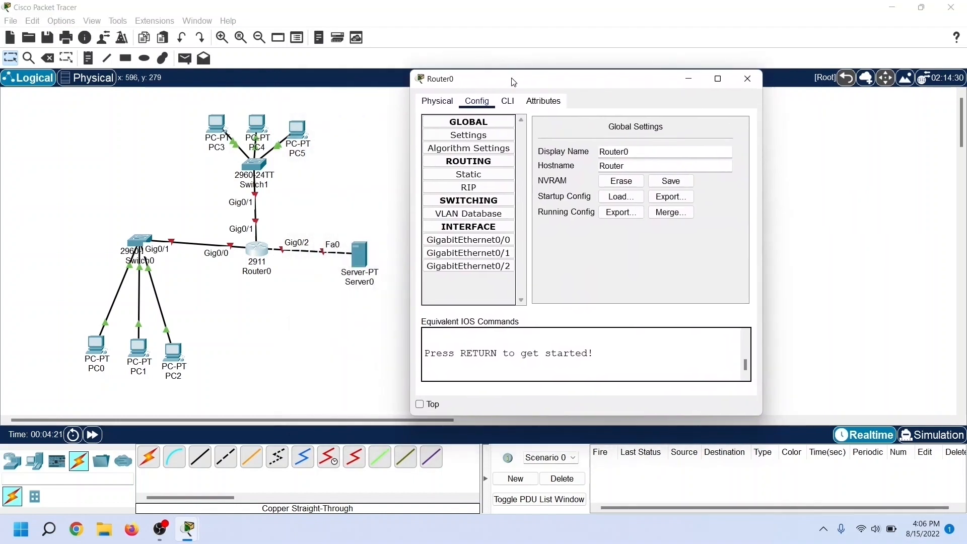
left_click(511, 243)
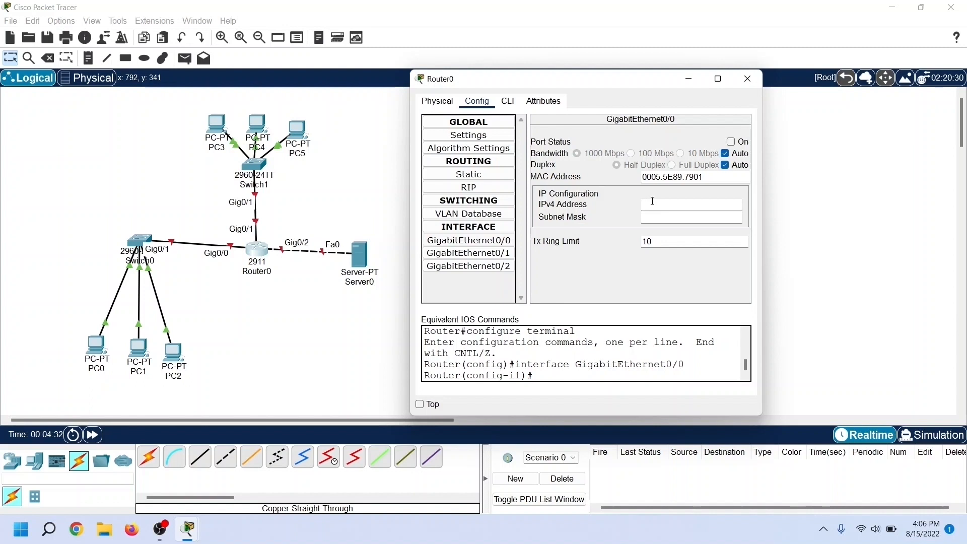
type("0.0.0.1")
left_click(656, 217)
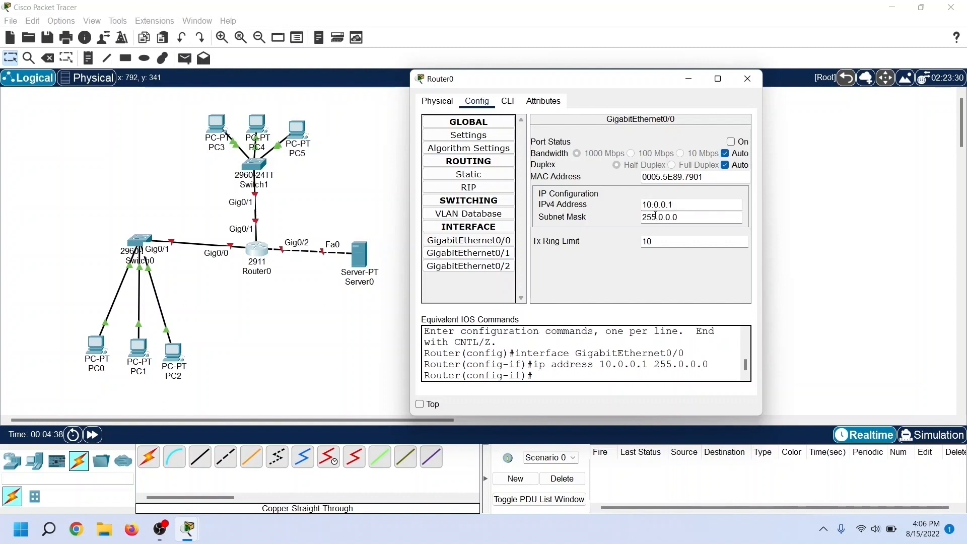
left_click(731, 142)
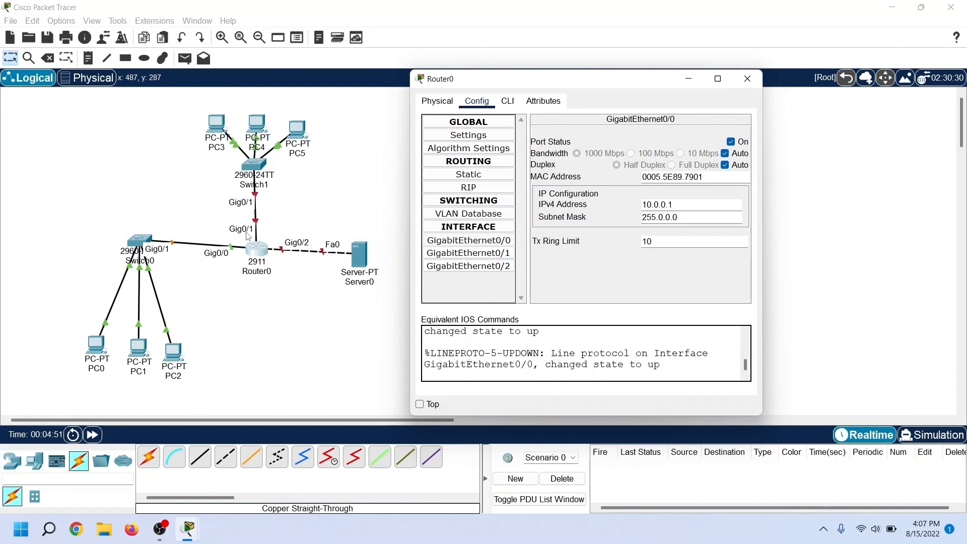
Step: Configure Router0 GigabitEthernet0/1 with IPv4 address 20.0.0.1 and subnet mask 255.0.0.0, and turn the port on
left_click(474, 254)
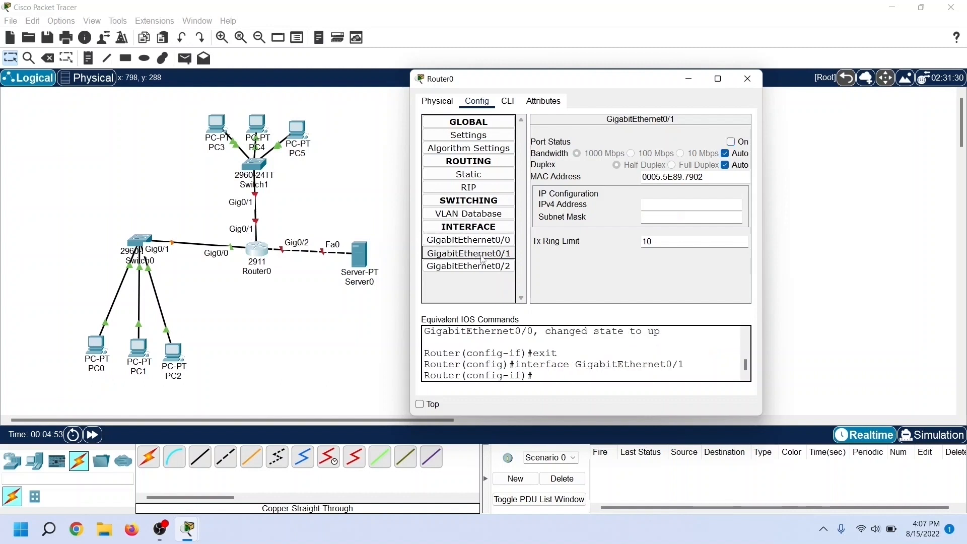
type("20.0.0.1")
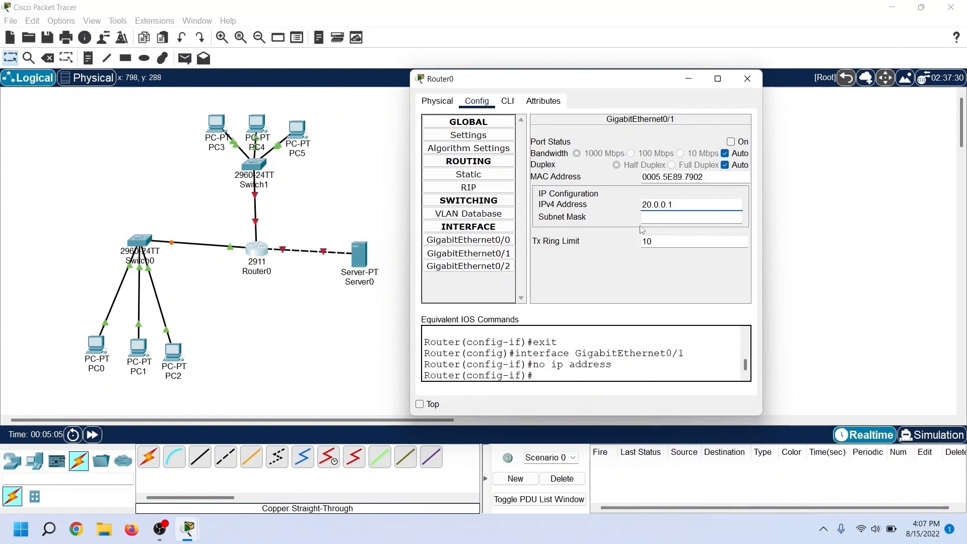
left_click(645, 218)
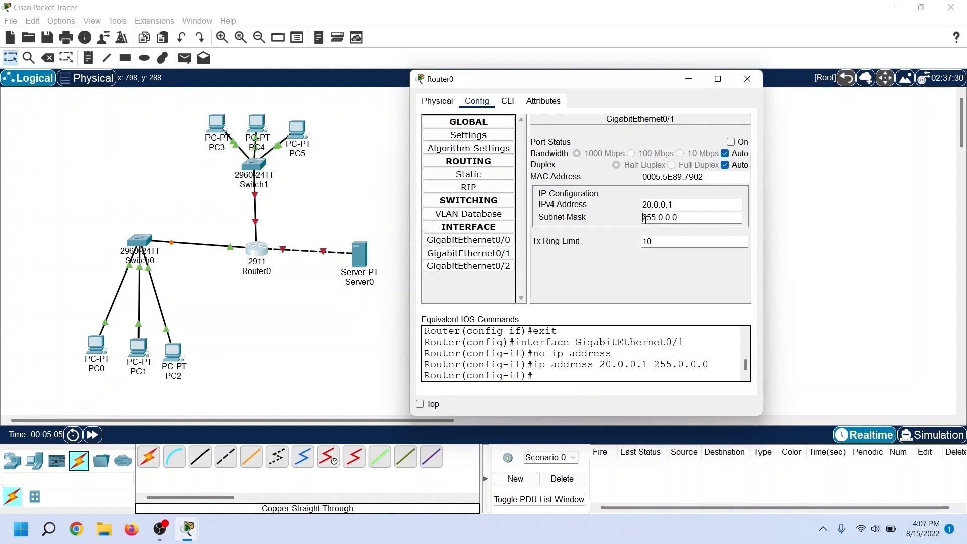
left_click(731, 142)
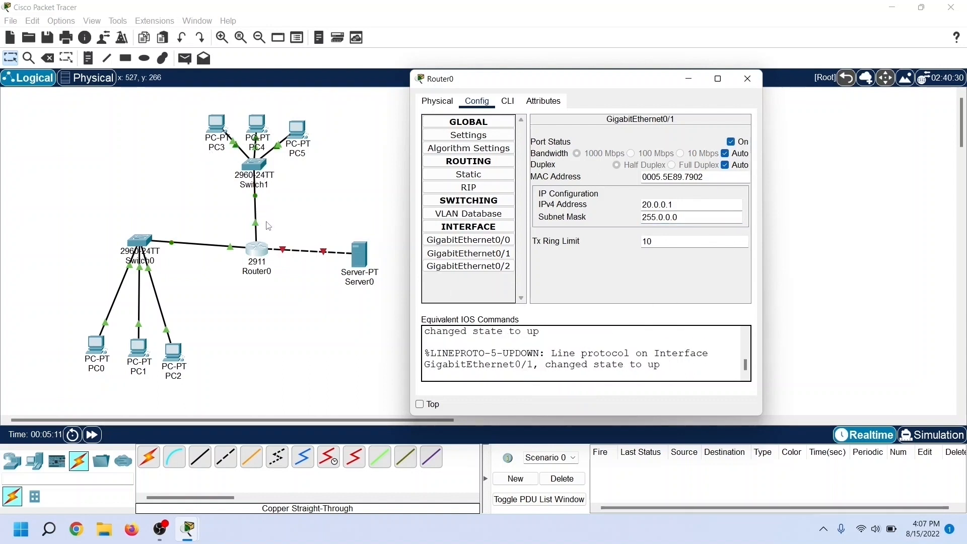
Step: Configure Router0 GigabitEthernet0/2 with IPv4 address 30.0.0.1 and subnet mask 255.0.0.0, turn the port on, and close the router's settings
left_click(483, 267)
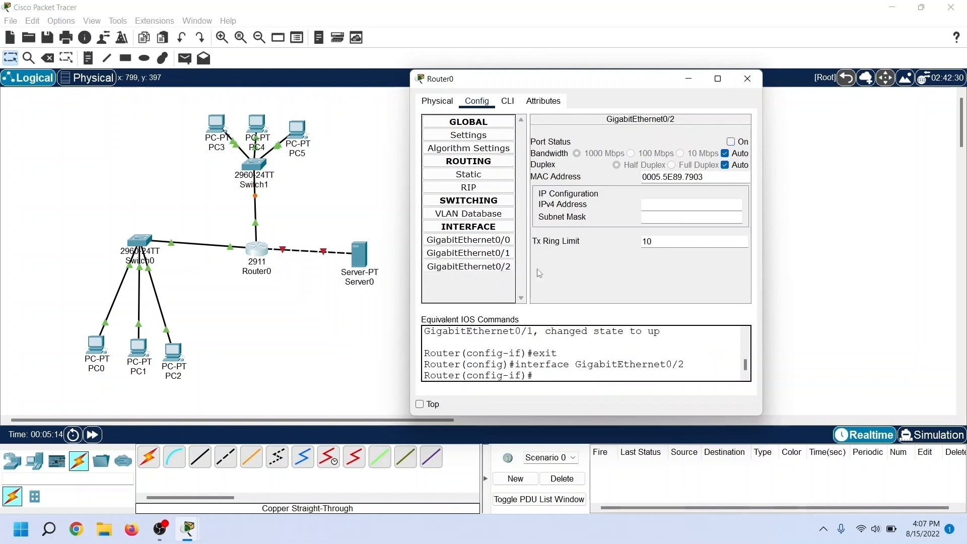
left_click(656, 209)
type("30.0.0.1")
left_click(649, 218)
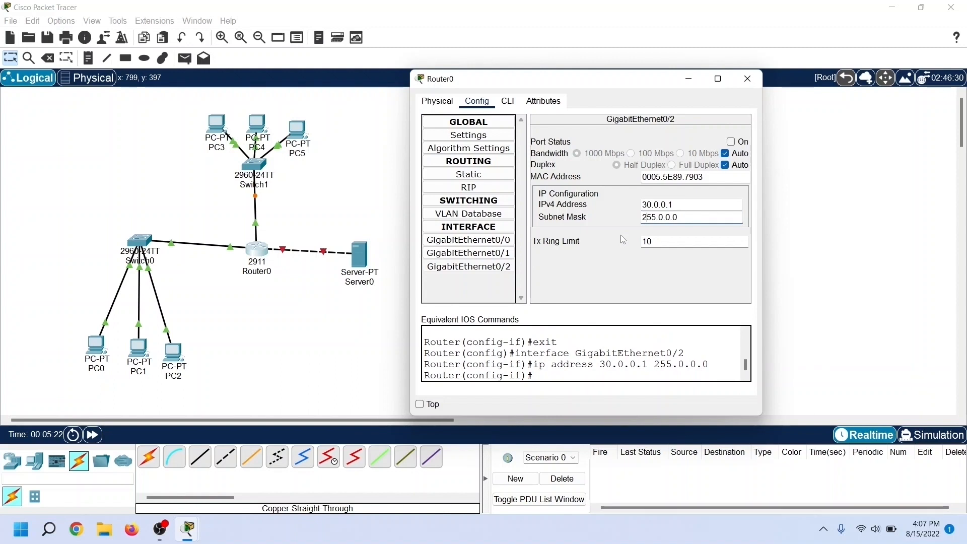
left_click(731, 143)
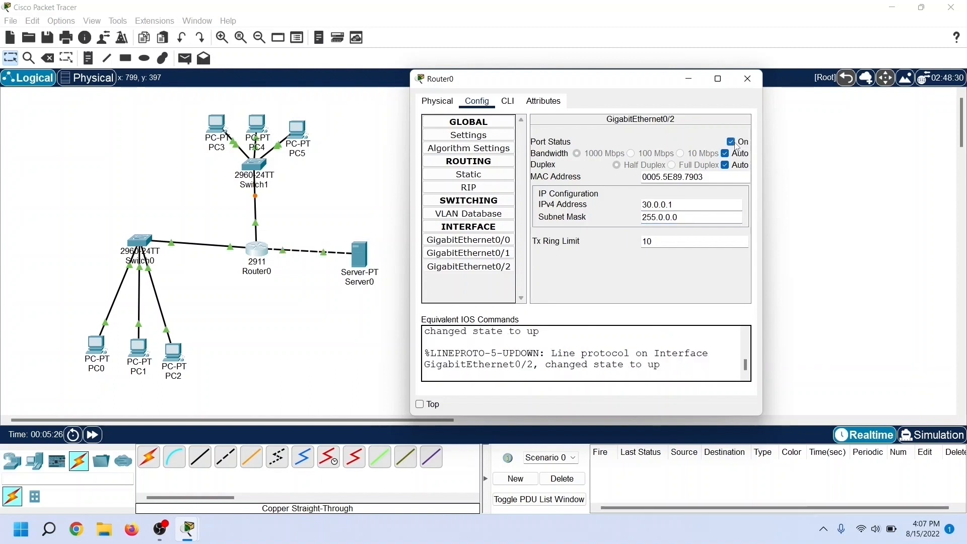
left_click(747, 80)
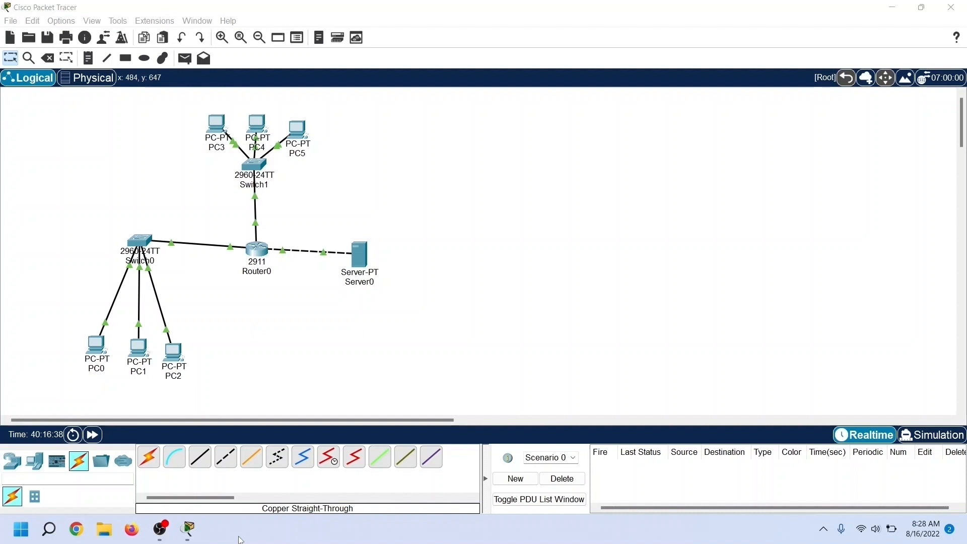
Step: Give PC0 the static IPv4 address 10.0.0.10, subnet mask 255.0.0.0 and default gateway 10.0.0.1
left_click(99, 347)
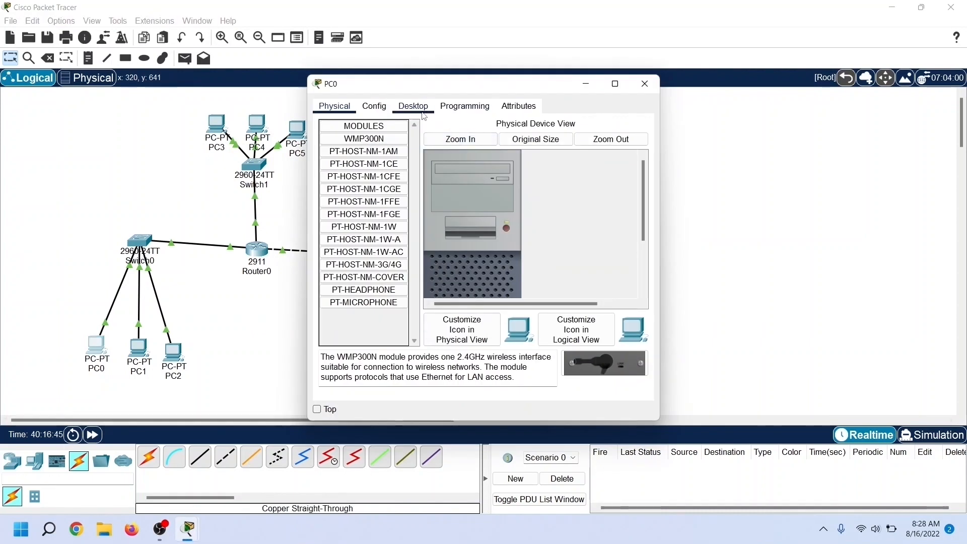
left_click(422, 115)
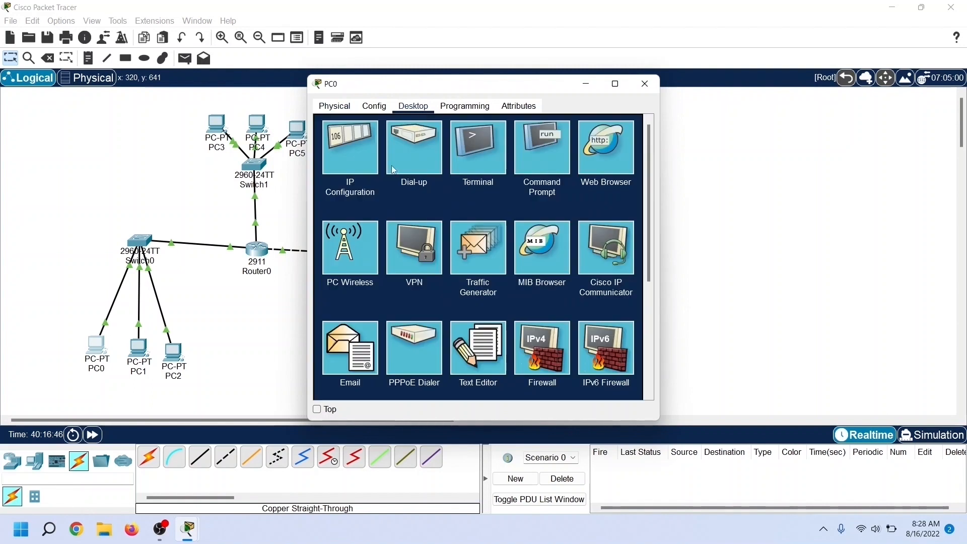
left_click(367, 175)
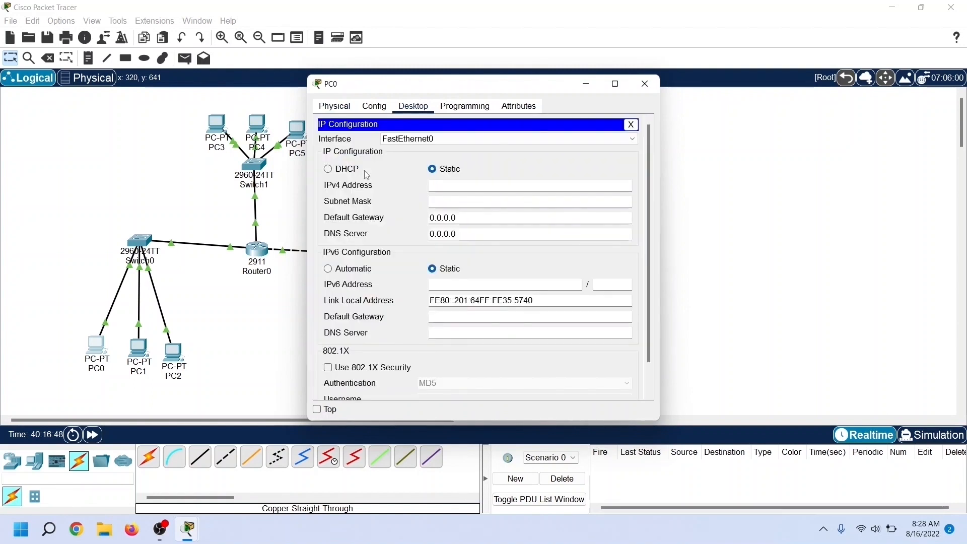
left_click(446, 188)
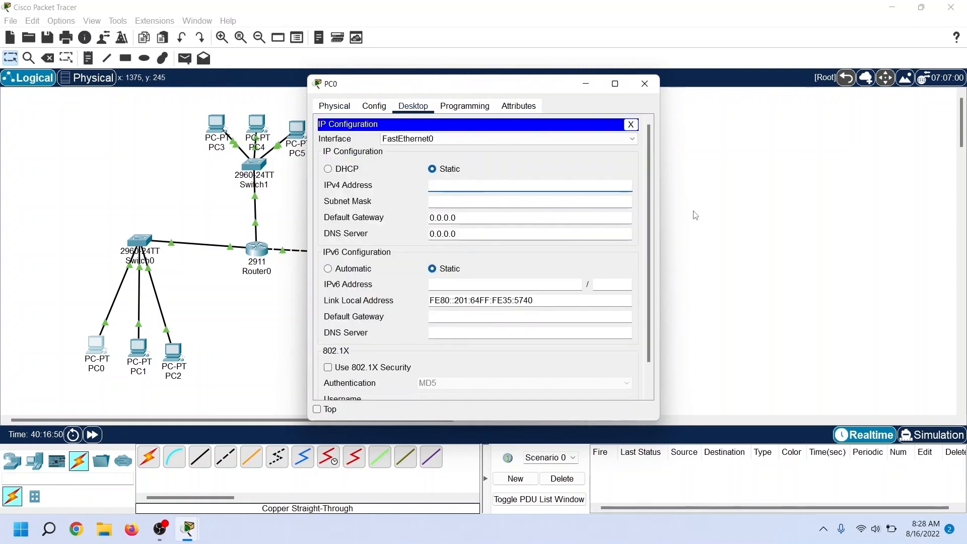
type("10.0.0.10")
key("Tab")
key("Tab")
type("10.0.0")
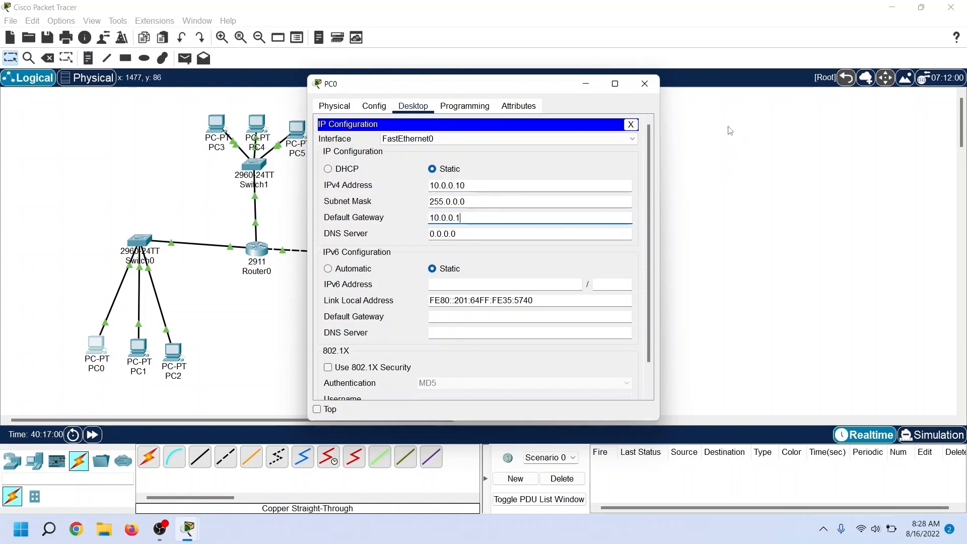
left_click(645, 83)
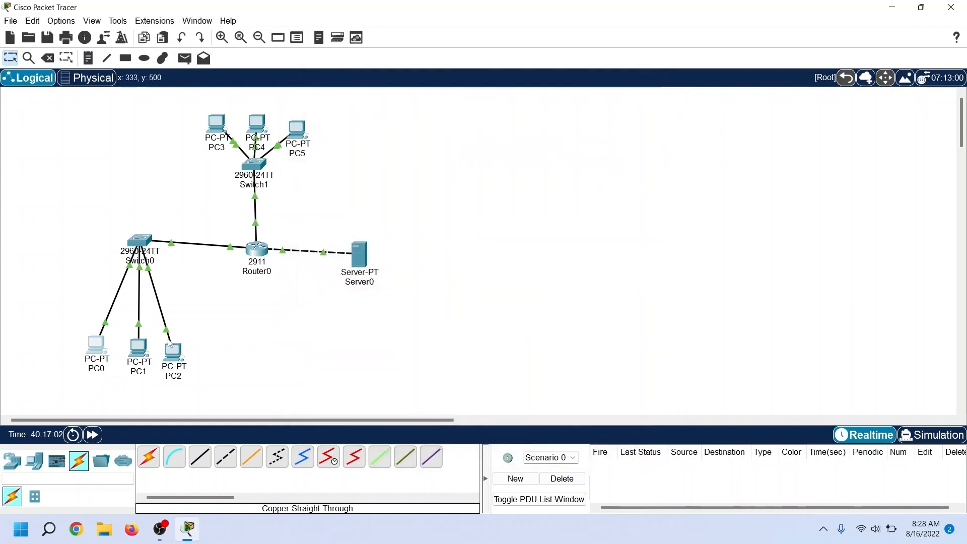
Step: Give PC1 the static IPv4 address 10.0.0.20, subnet mask 255.0.0.0 and default gateway 10.0.0.1
left_click(138, 347)
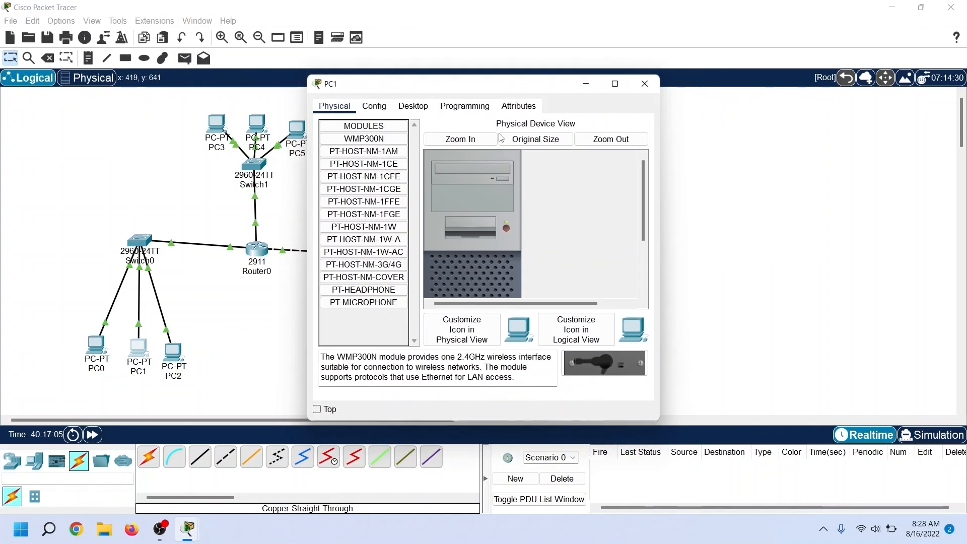
left_click(414, 106)
left_click(368, 170)
left_click(502, 191)
type("10.0.0.20")
key("Tab")
key("Tab")
type("10.0.0.")
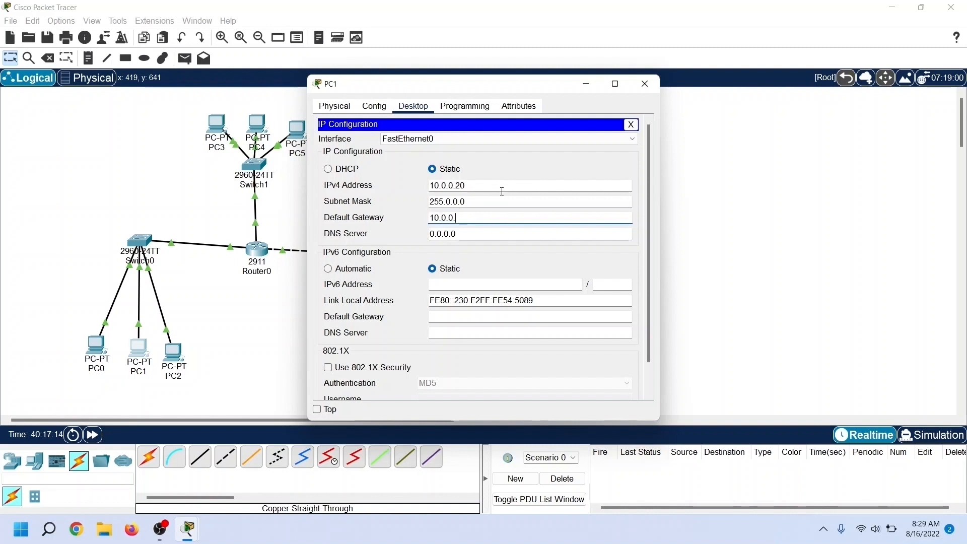
type("1")
left_click(645, 83)
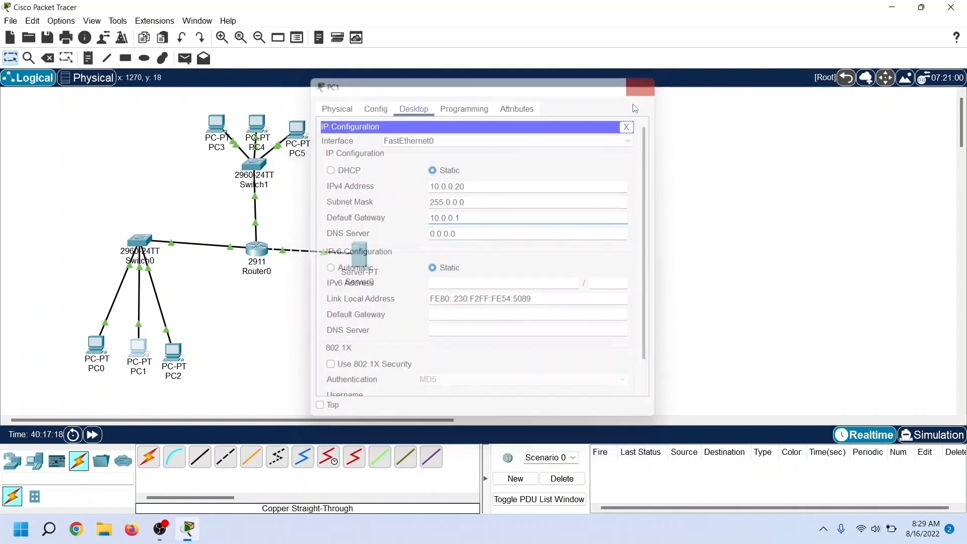
Step: Give PC2 the static IPv4 address 10.0.0.30, subnet mask 255.0.0.0 and default gateway 10.0.0.1
left_click(173, 351)
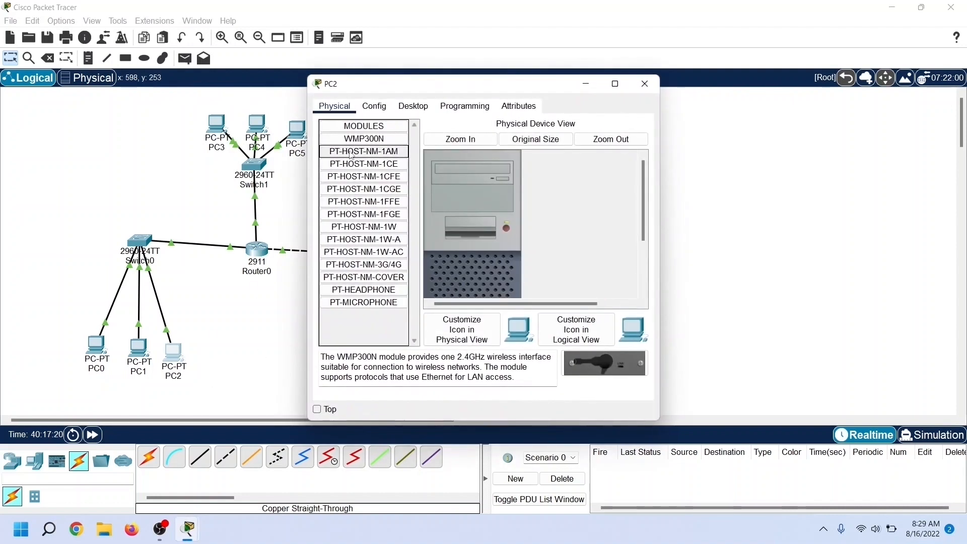
left_click(425, 109)
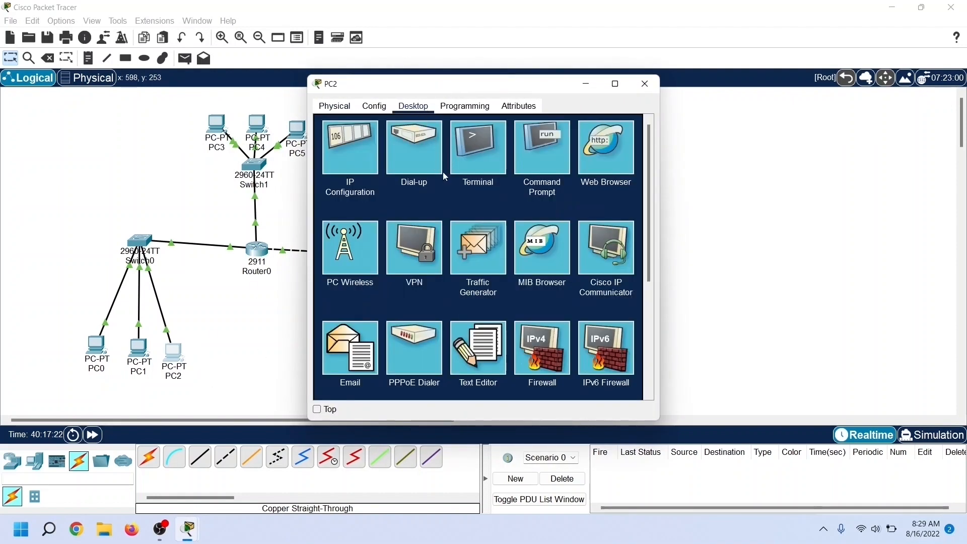
left_click(374, 171)
type("1")
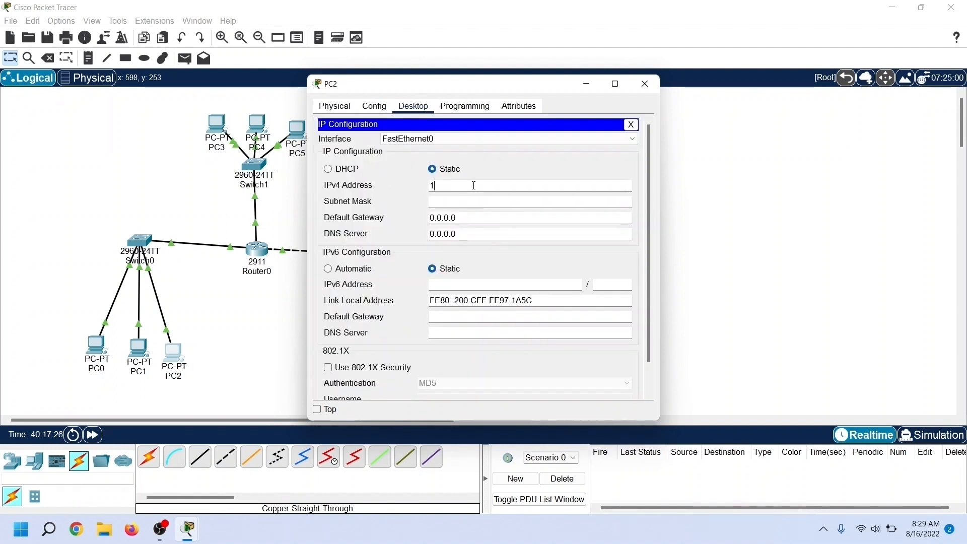
type("0.0.0.30")
key("Tab")
key("Tab")
type("10.0.0.1")
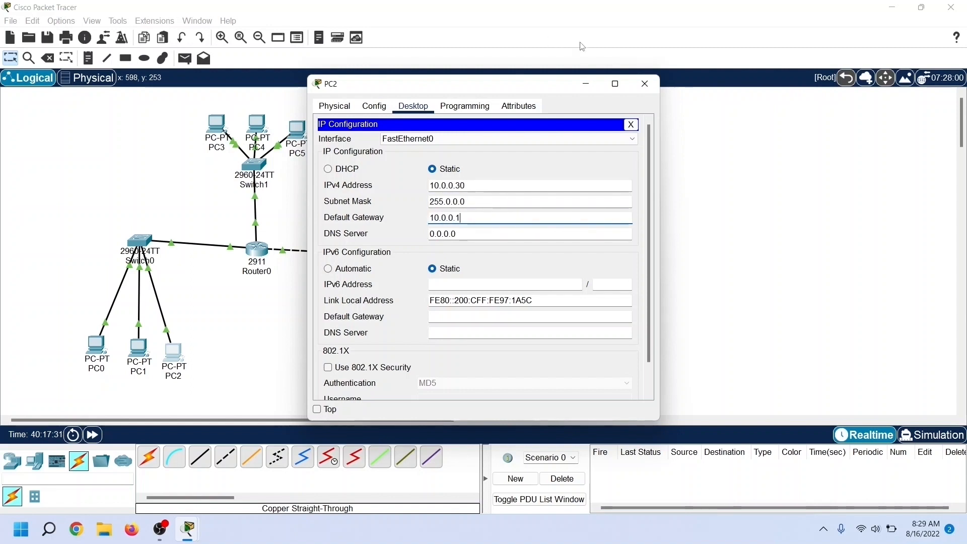
left_click(645, 83)
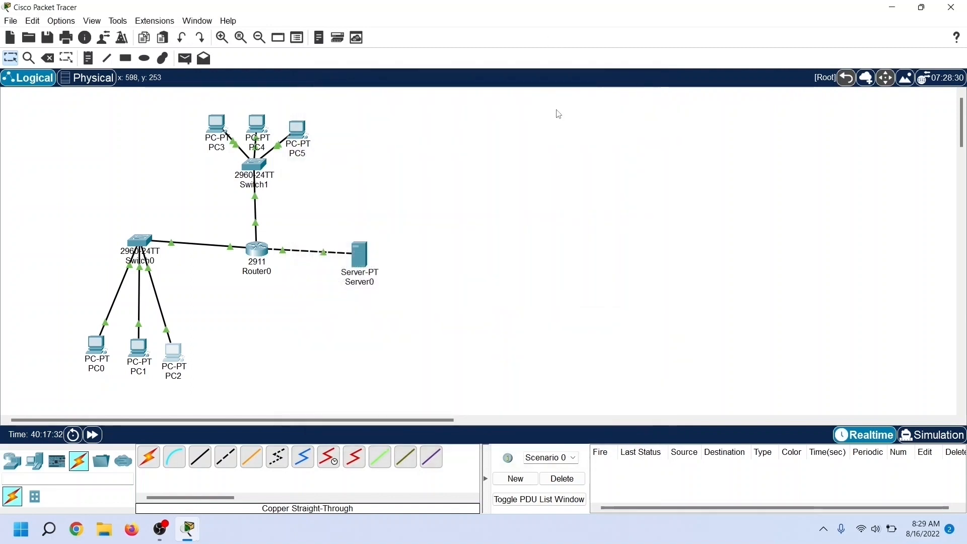
Step: Give PC3 the static IPv4 address 20.0.0.10, subnet mask 255.0.0.0 and default gateway 20.0.0.1
left_click(219, 129)
left_click(413, 106)
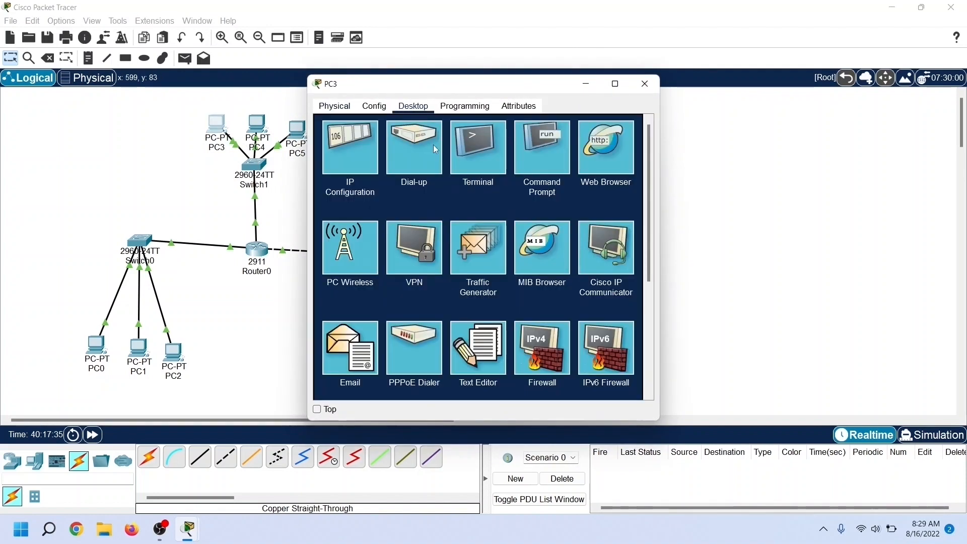
left_click(351, 167)
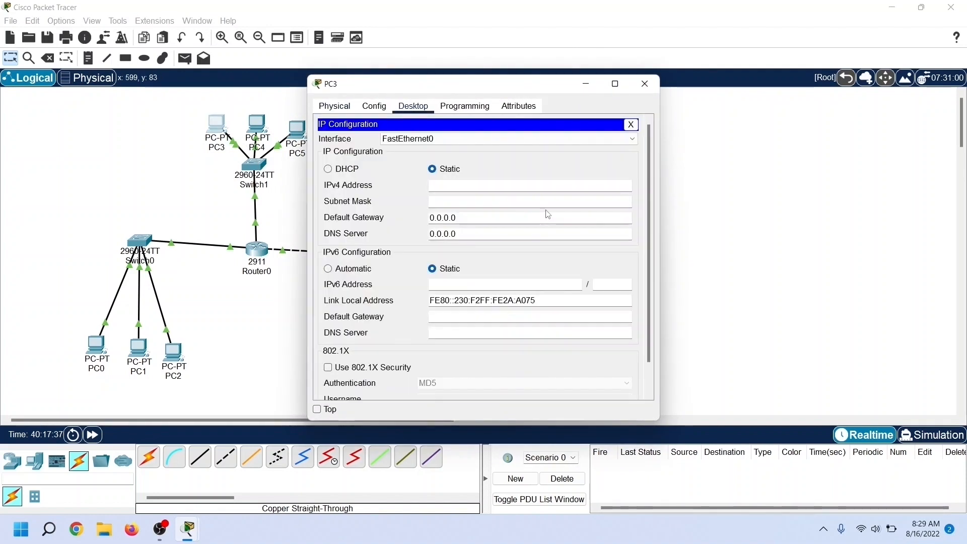
left_click(476, 189)
type("20.0.0.10")
key("Tab")
key("Tab")
type("20.0.0.1")
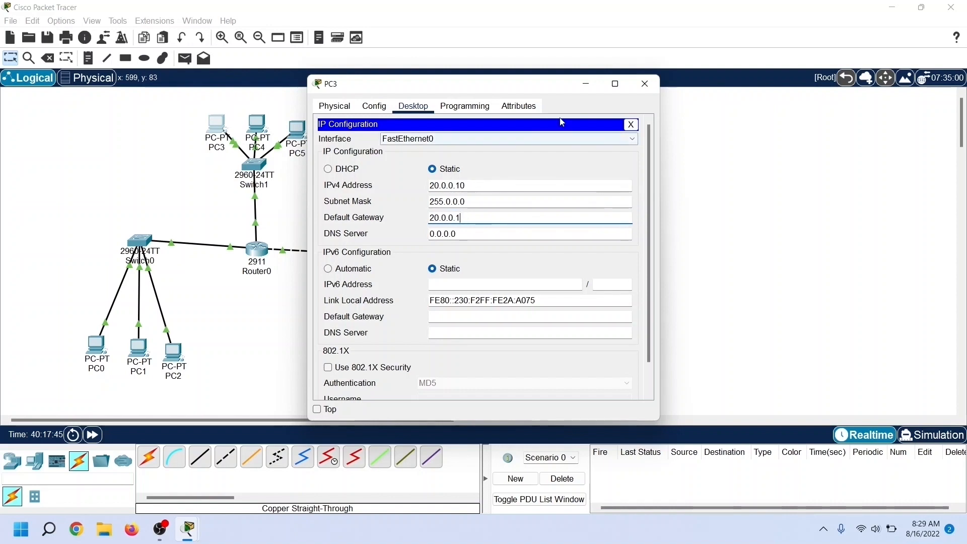
left_click(652, 83)
Step: Give PC4 the static IPv4 address 20.0.0.20, subnet mask 255.0.0.0 and default gateway 20.0.0.1
left_click(262, 127)
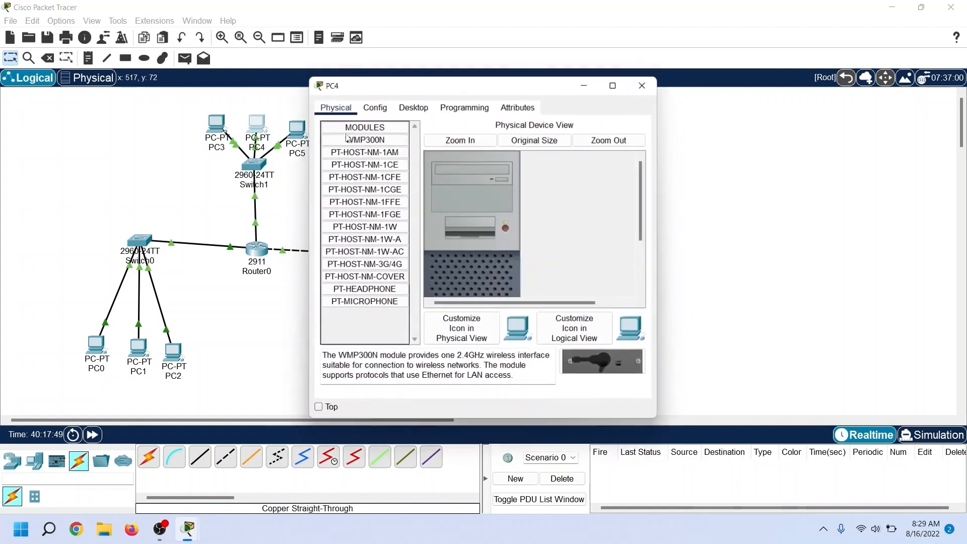
left_click(418, 110)
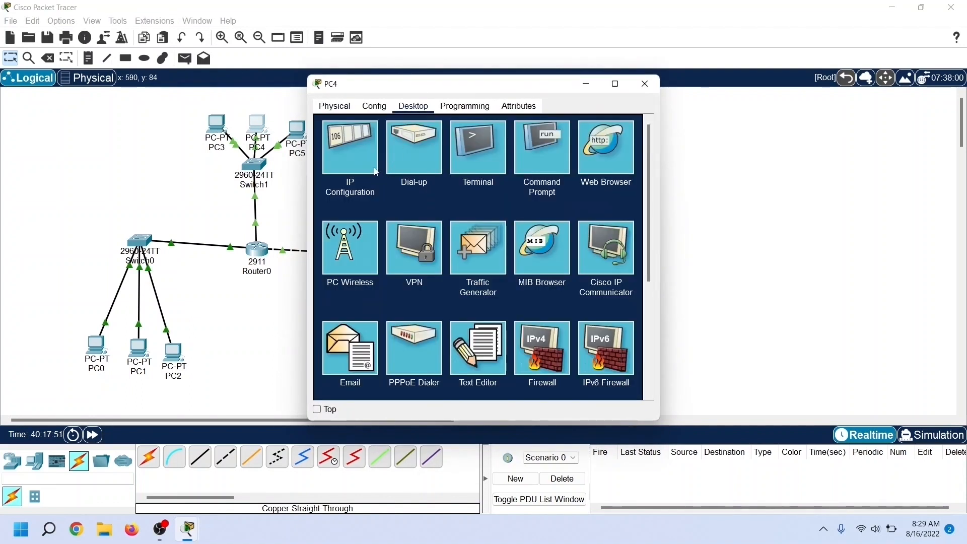
left_click(351, 148)
left_click(475, 182)
type("20.0.0.20")
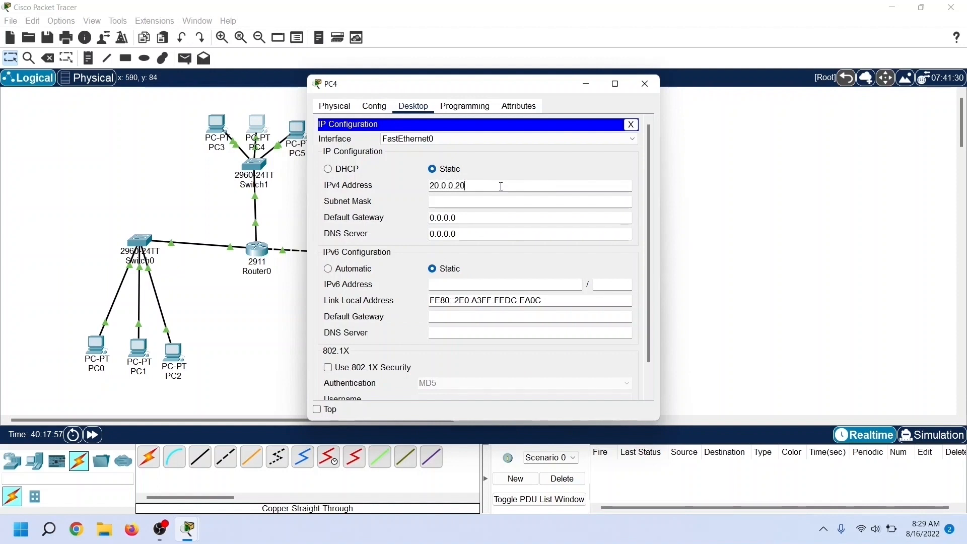
key("Tab")
key("Tab")
type("20.0.0.1")
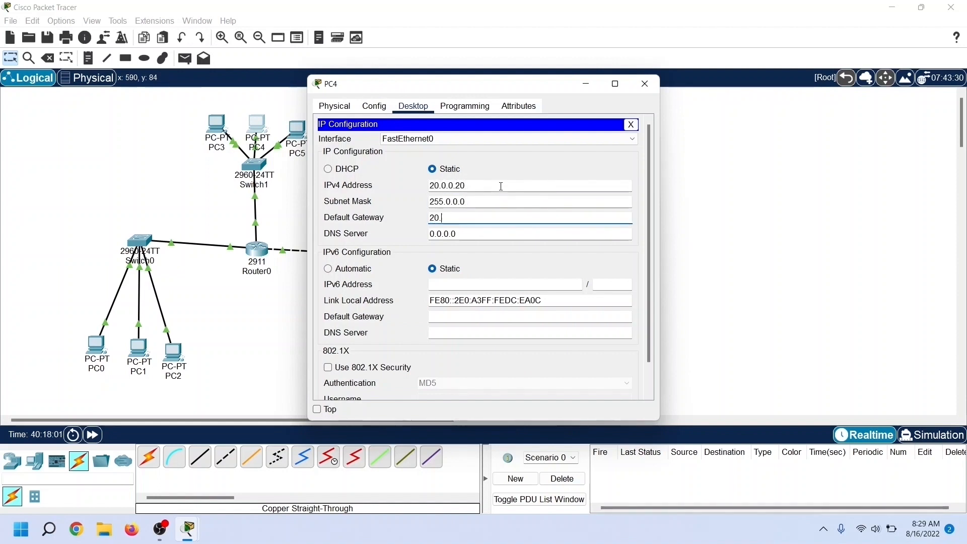
left_click(645, 84)
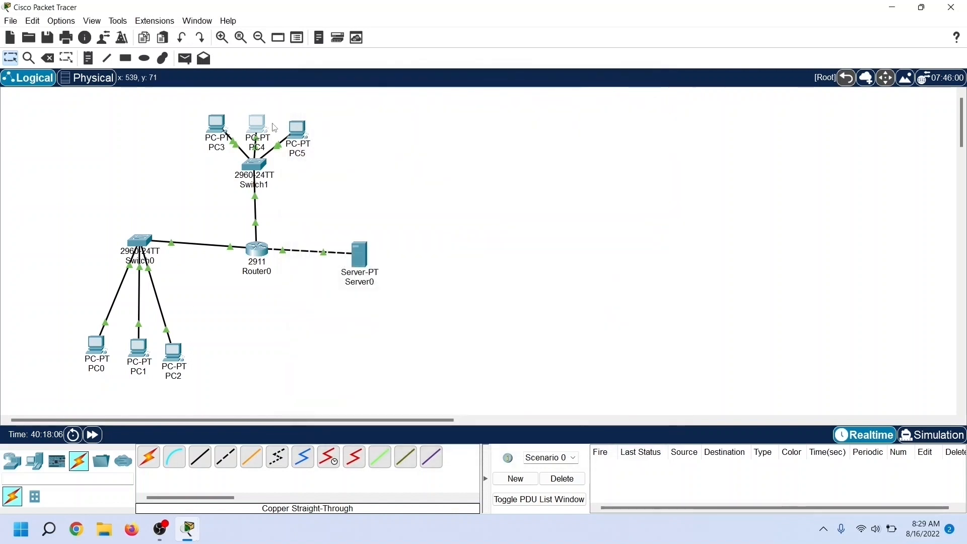
Step: Give PC5 the static IPv4 address 20.0.0.30, subnet mask 255.0.0.0 and default gateway 20.0.0.1
left_click(302, 132)
left_click(413, 107)
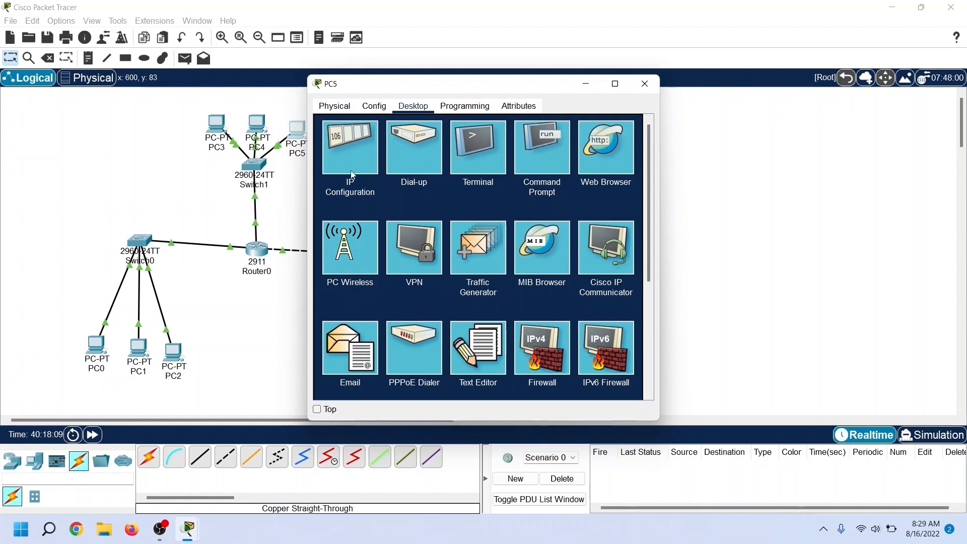
left_click(359, 161)
type("20.0.0.")
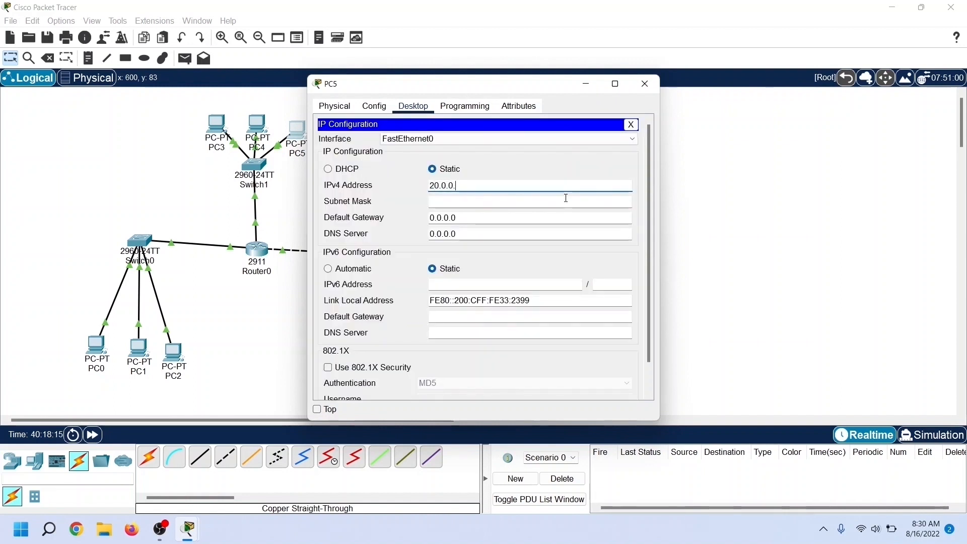
type("30")
key("Tab")
key("Tab")
type("20.0.0.1")
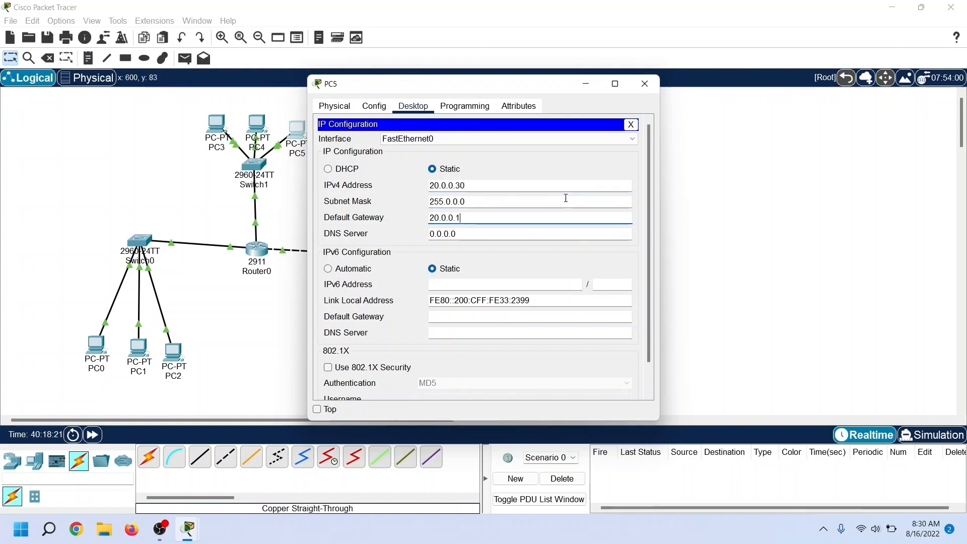
left_click(637, 83)
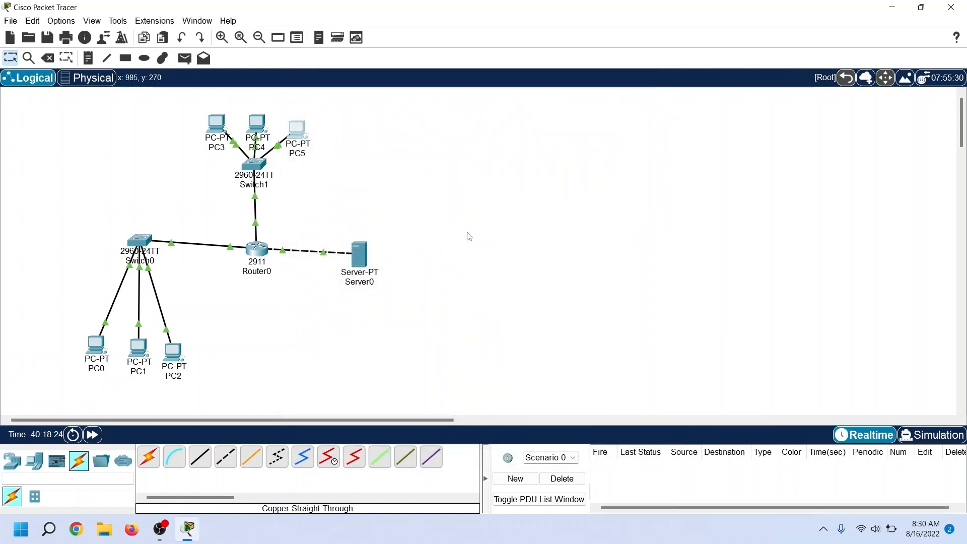
Step: Give Server0 the static IPv4 address 30.0.0.10, subnet mask 255.0.0.0 and default gateway 30.0.0.1
left_click(361, 257)
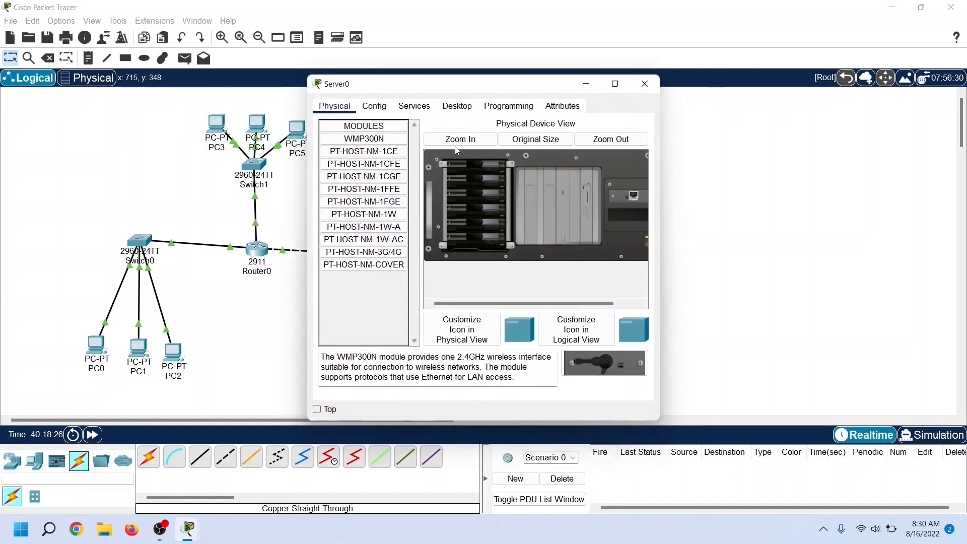
left_click_drag(429, 94, 497, 83)
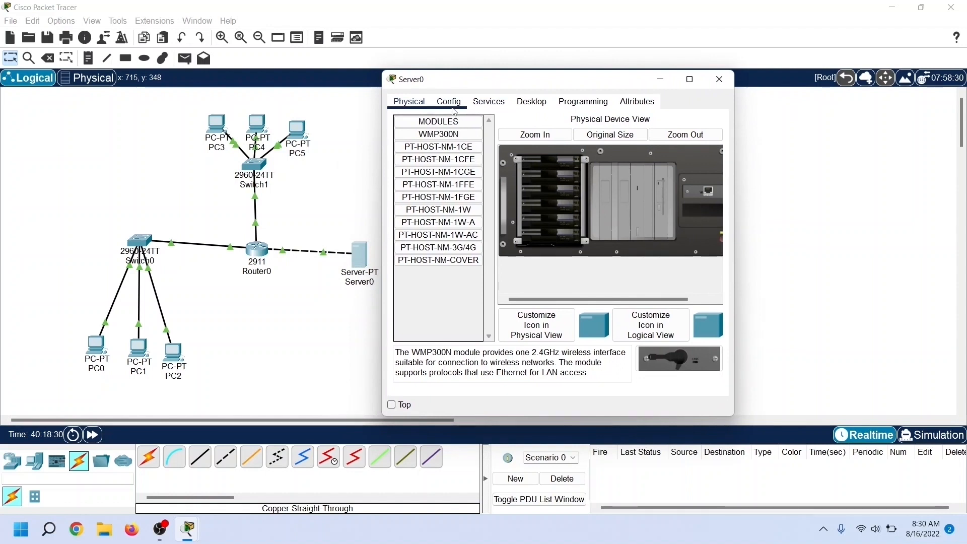
left_click(530, 102)
left_click(448, 154)
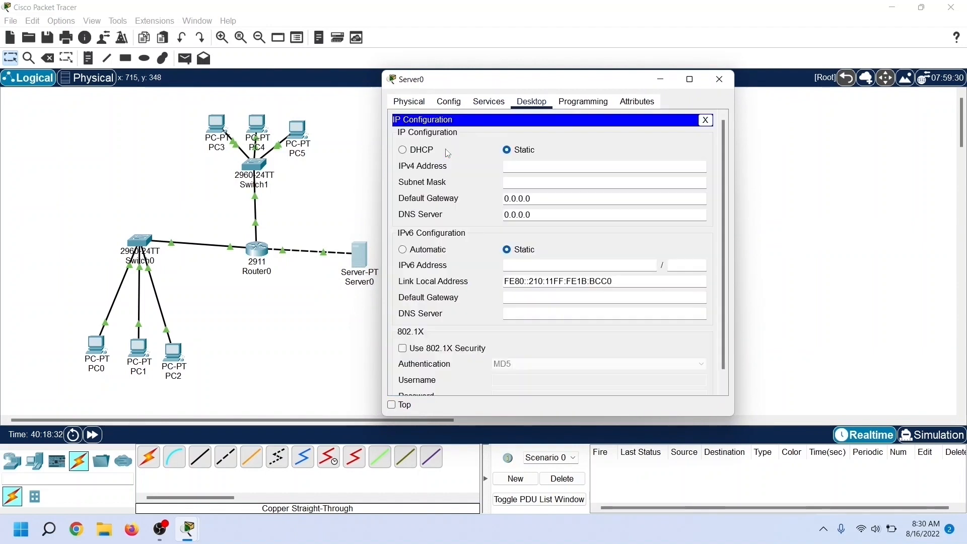
left_click(521, 166)
type("30.0.0.10")
key("Tab")
key("Tab")
type("30.0.0.")
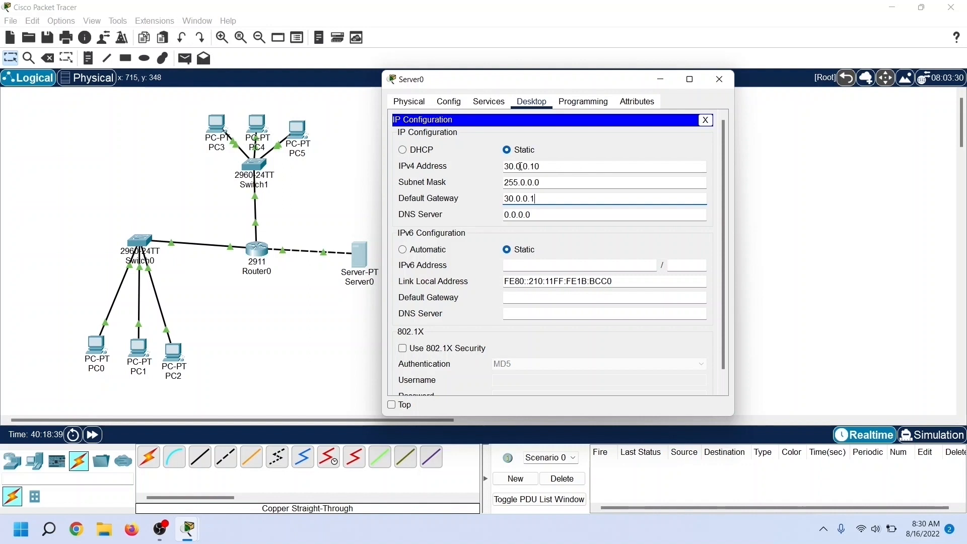
left_click(720, 80)
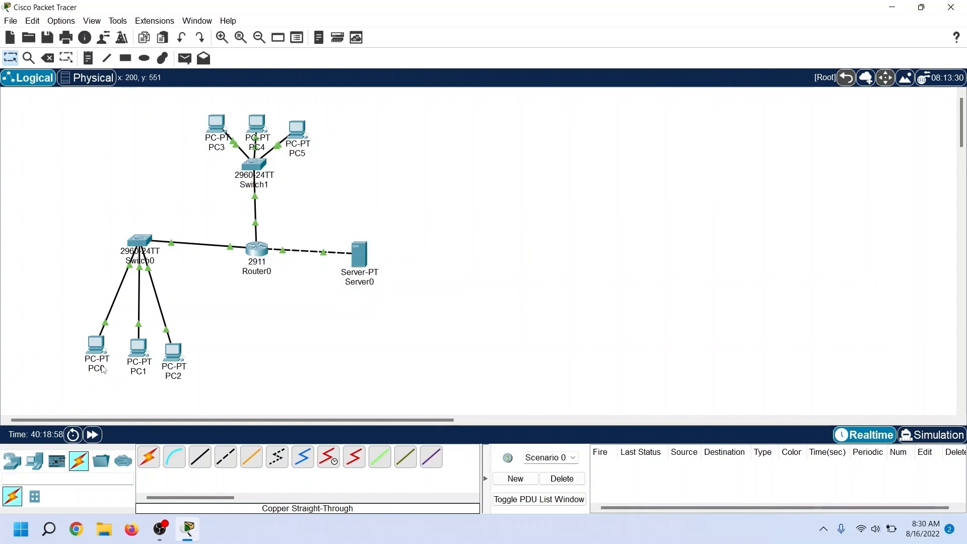
Step: Test connectivity from PC0 to Server0 by running ping 30.0.0.10 in PC0's command prompt
left_click(96, 346)
left_click_drag(480, 90, 563, 80)
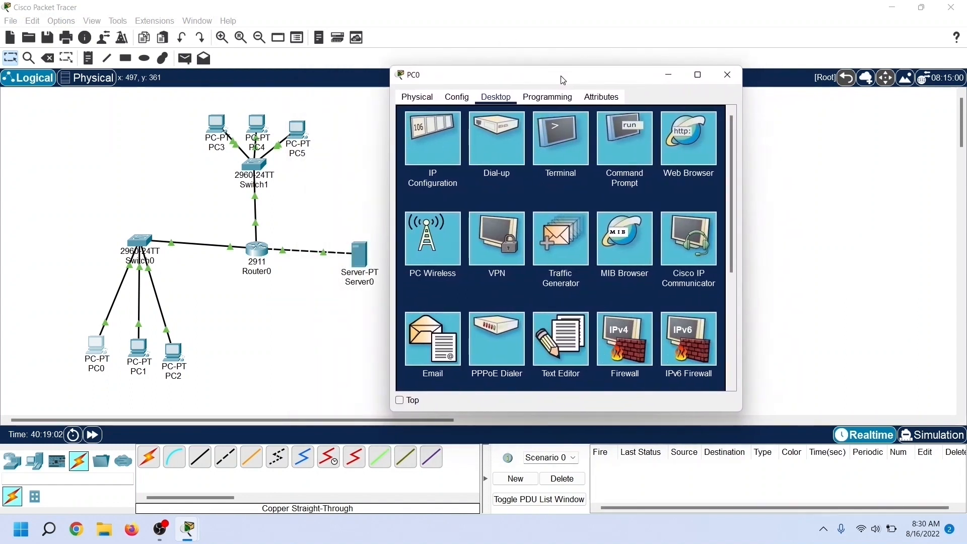
left_click(639, 138)
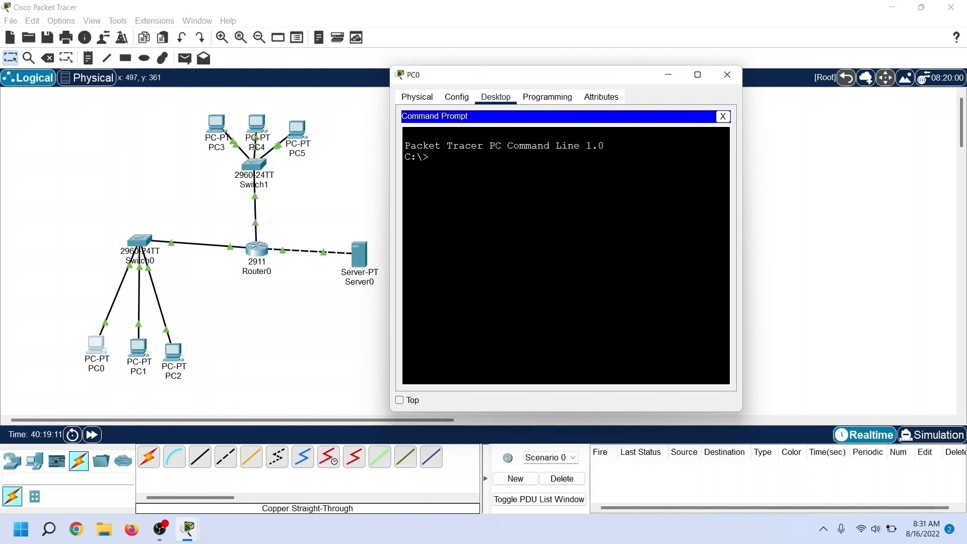
type("ping")
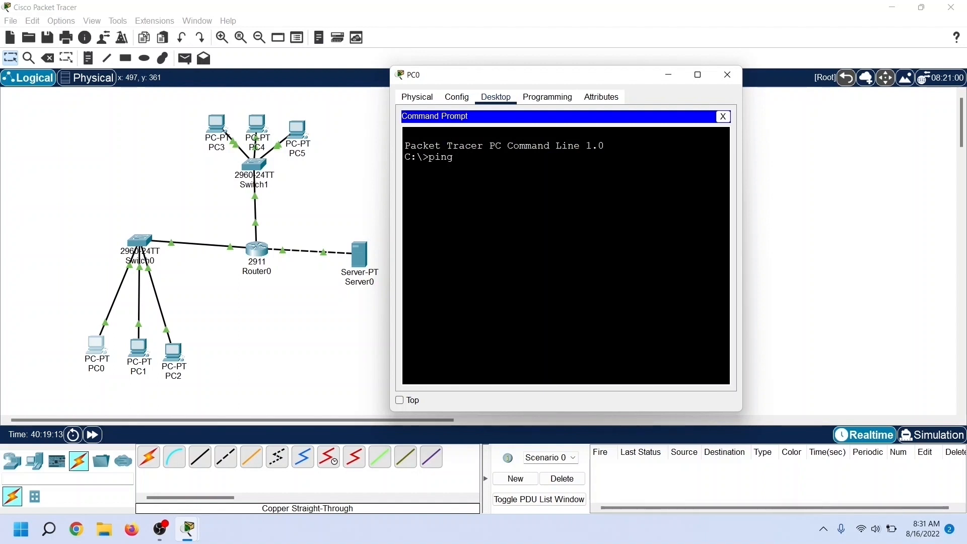
type(" 30.0.0.")
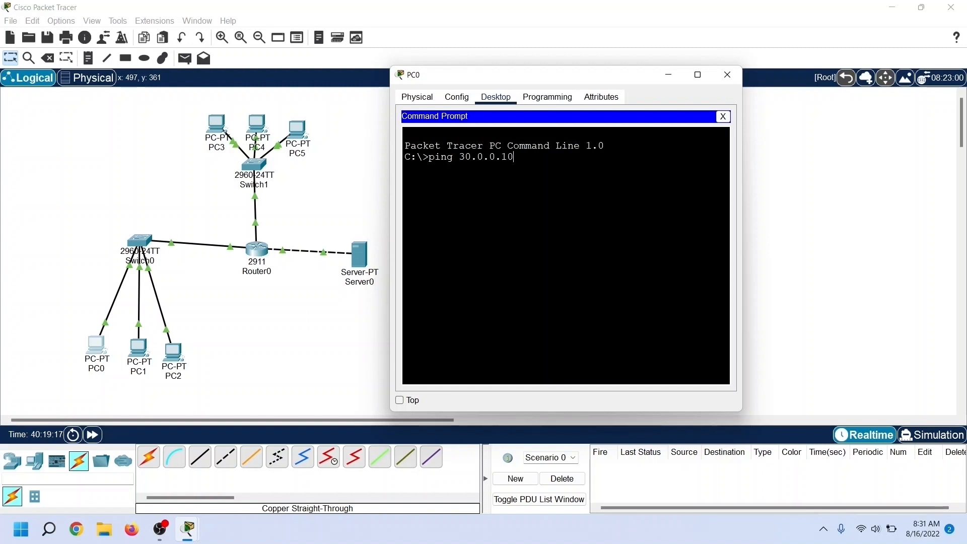
type("10")
key("Return")
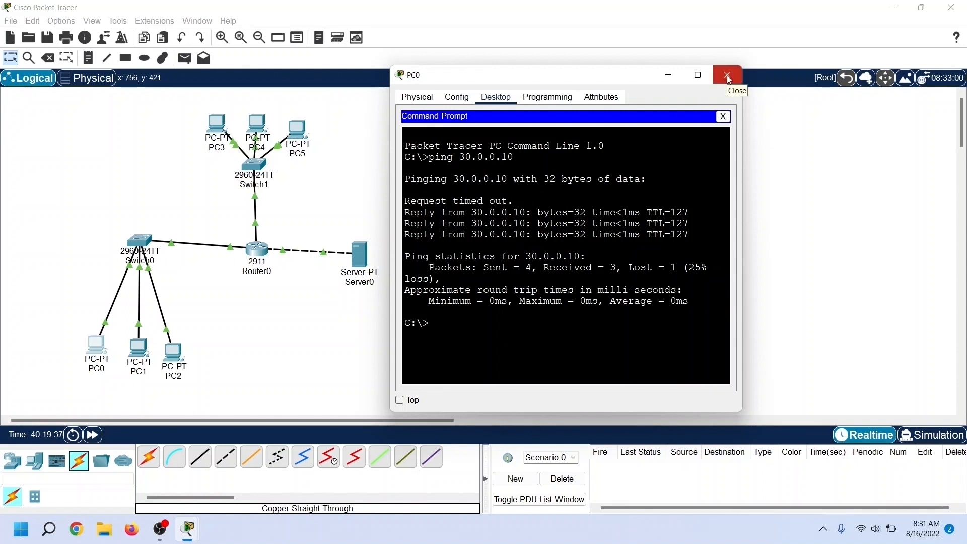
Step: Switch to simulation mode and filter the visible events to ICMP only
left_click(938, 437)
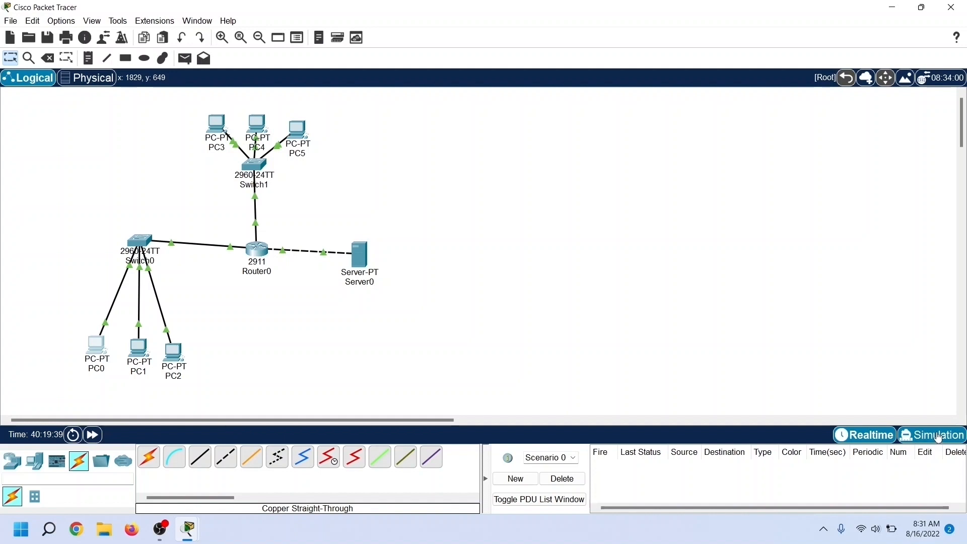
left_click(938, 437)
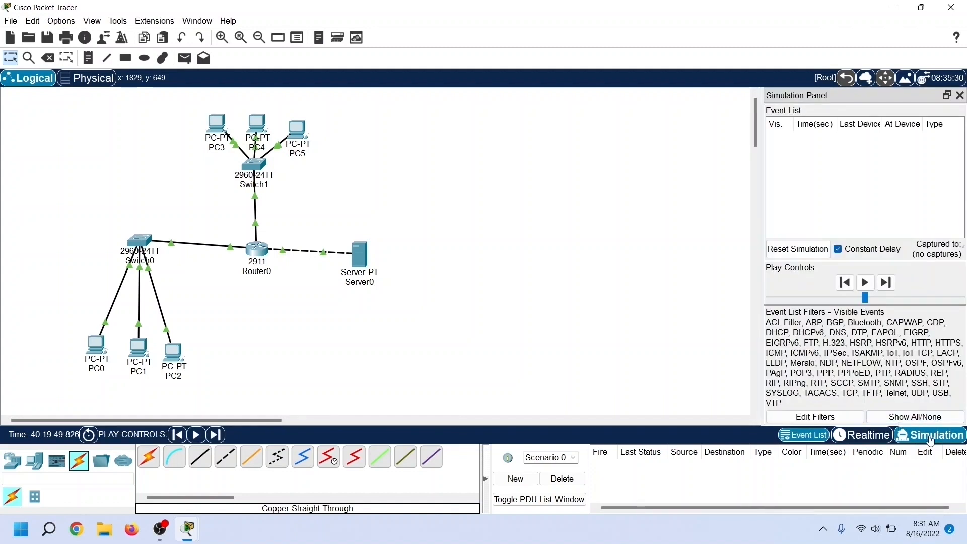
left_click(806, 416)
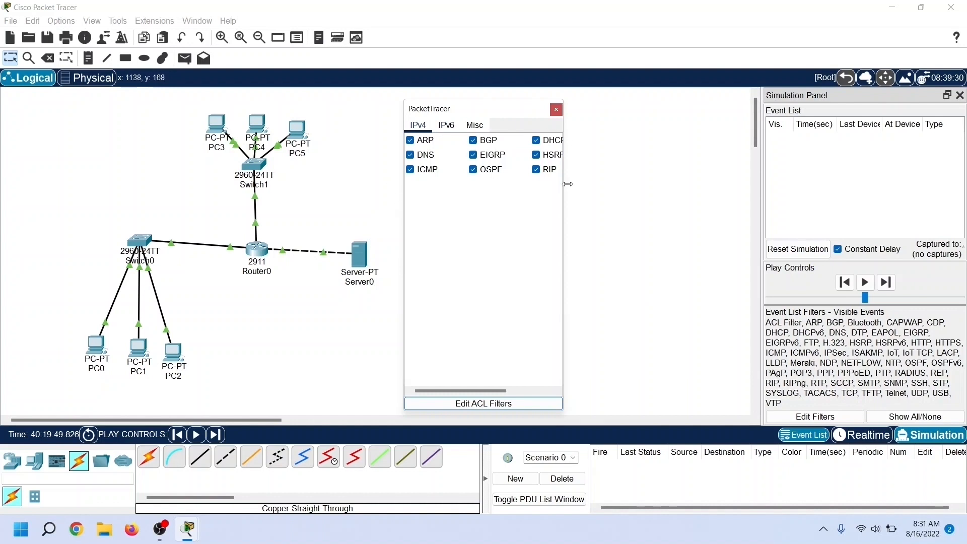
left_click(907, 418)
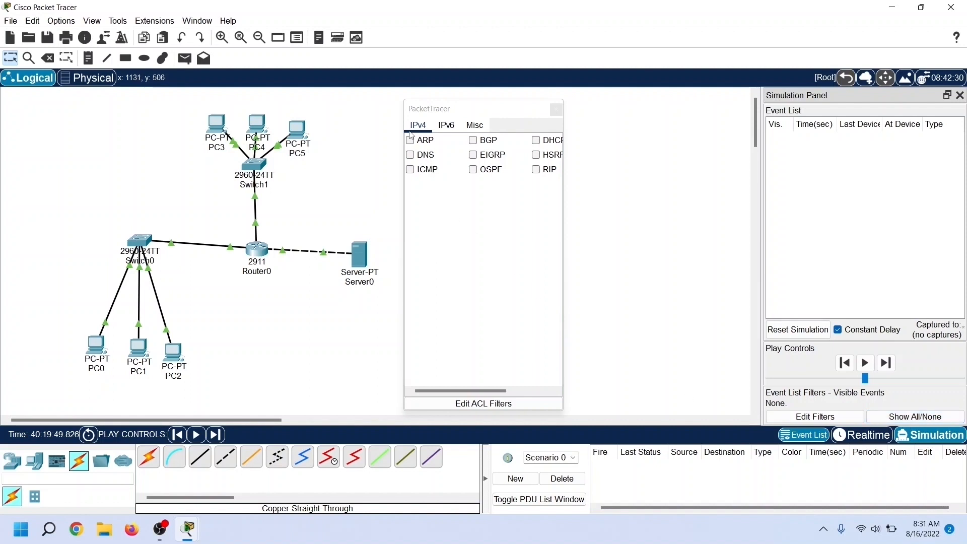
left_click(411, 170)
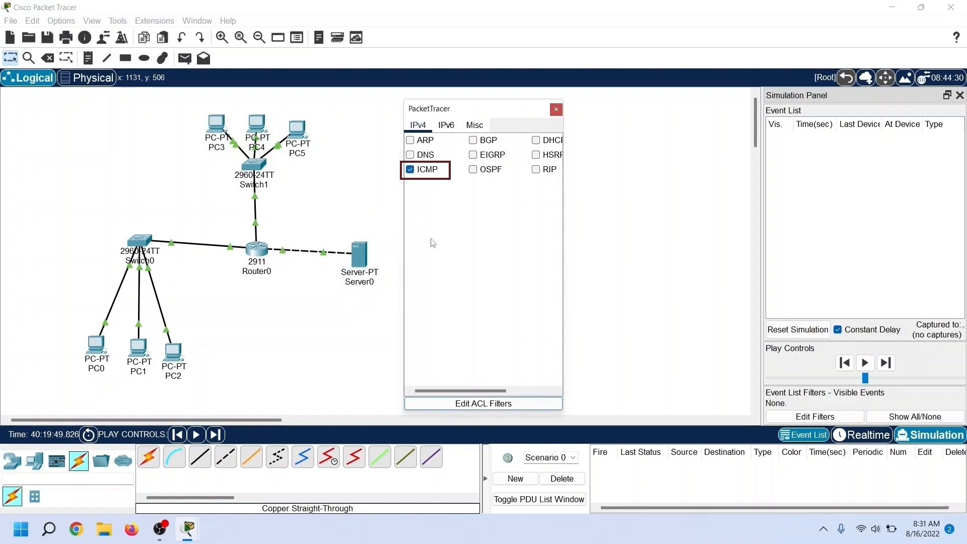
left_click(555, 111)
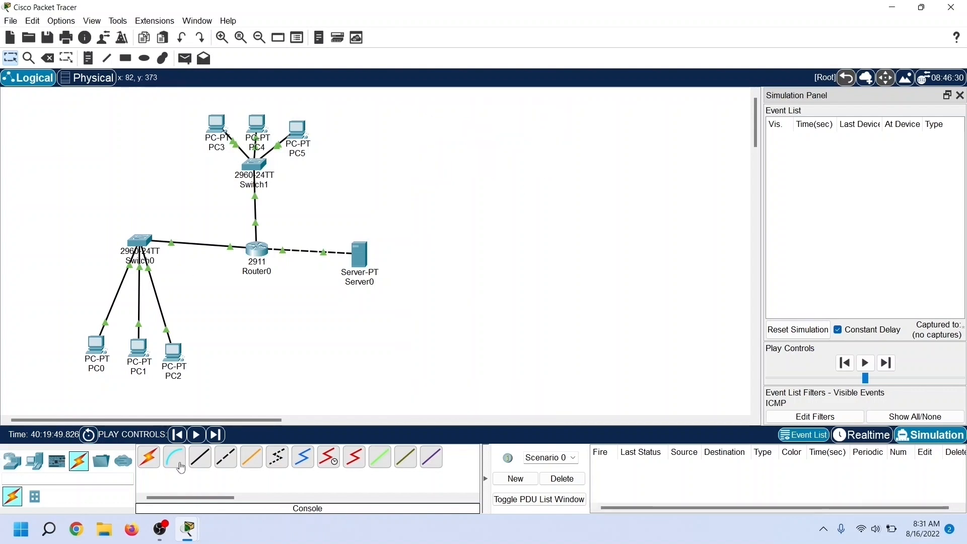
Step: Repeat the ping from PC0 to 30.0.0.10, play the simulation to watch the packets travel, and interrupt the ping
left_click(96, 346)
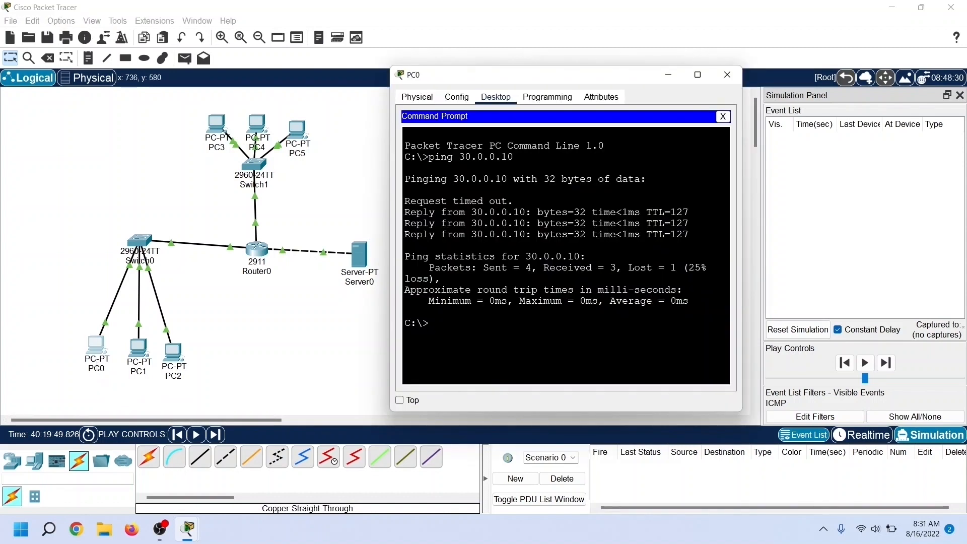
key("Up")
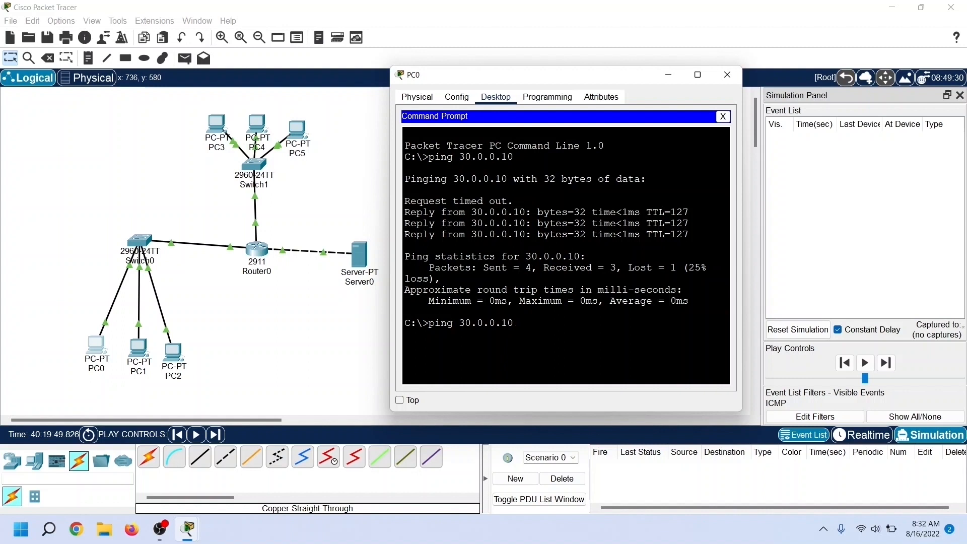
key("Return")
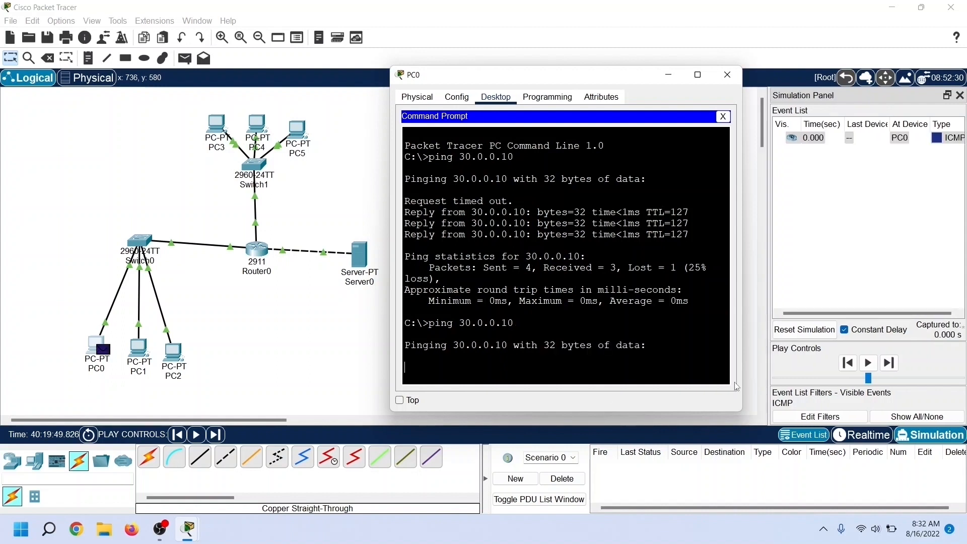
left_click(869, 363)
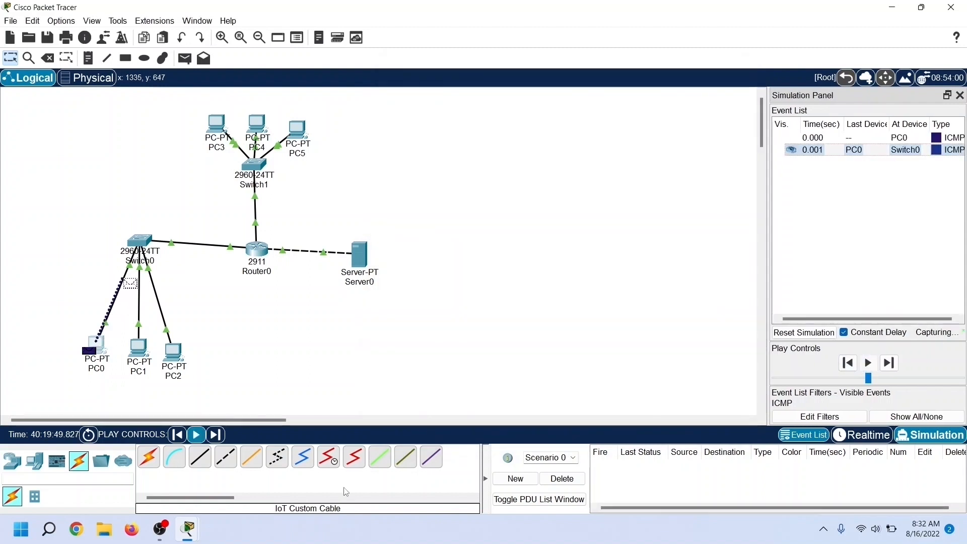
mouse_move(188, 529)
left_click(242, 453)
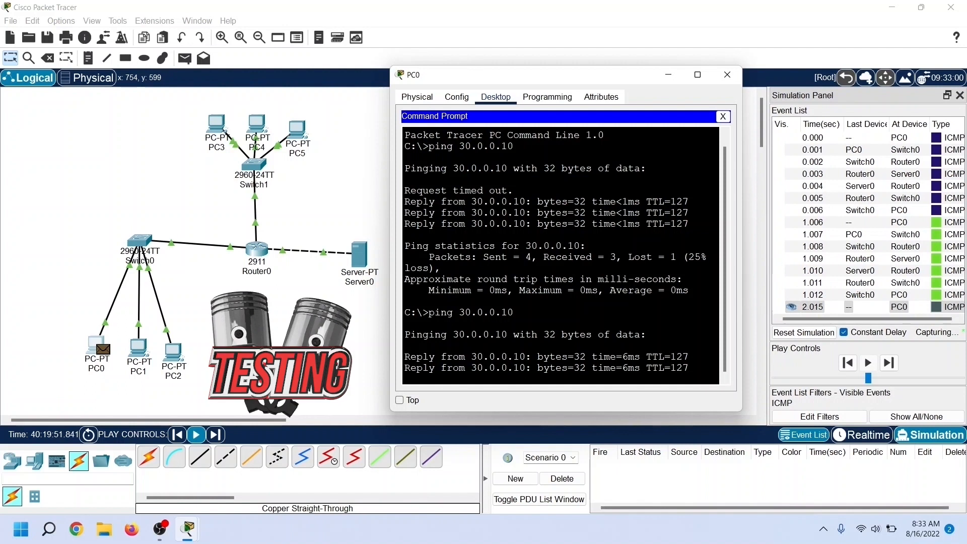
key("ctrl+c")
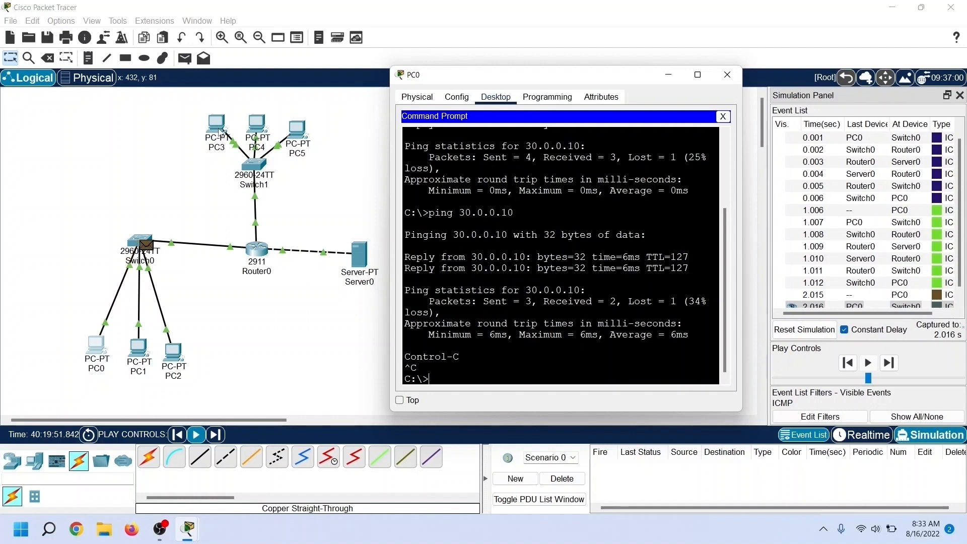
Step: Test connectivity from PC3 to Server0 by running ping 30.0.0.10 in PC3's command prompt
left_click(220, 130)
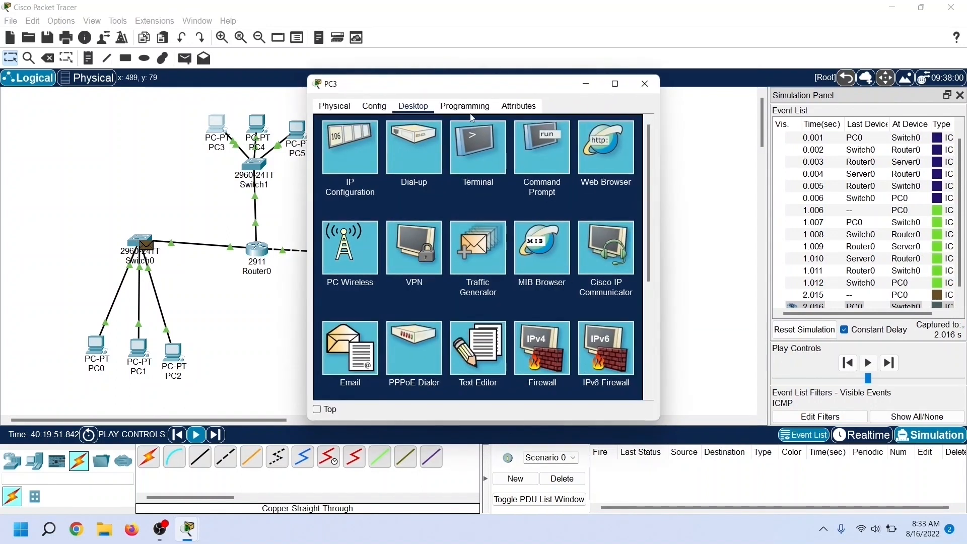
left_click(542, 159)
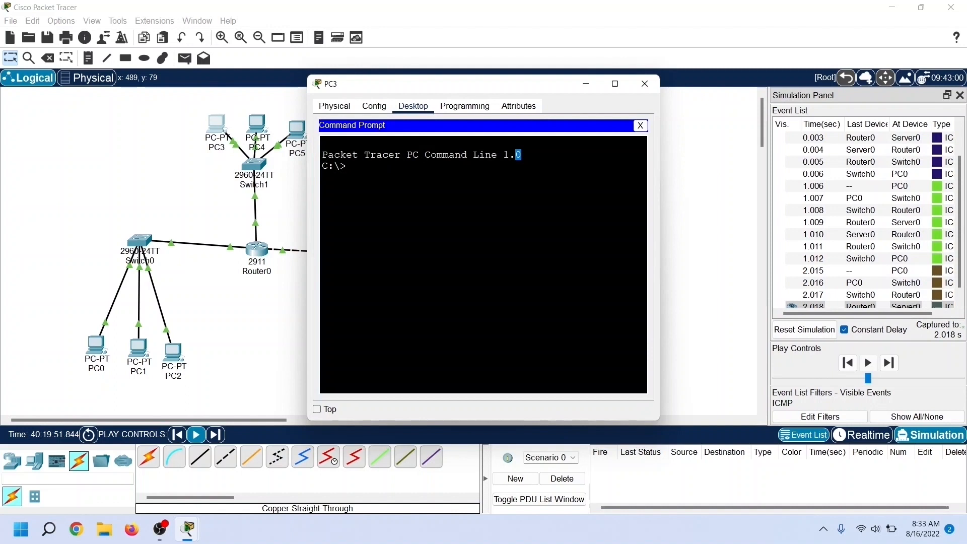
left_click_drag(466, 88, 547, 88)
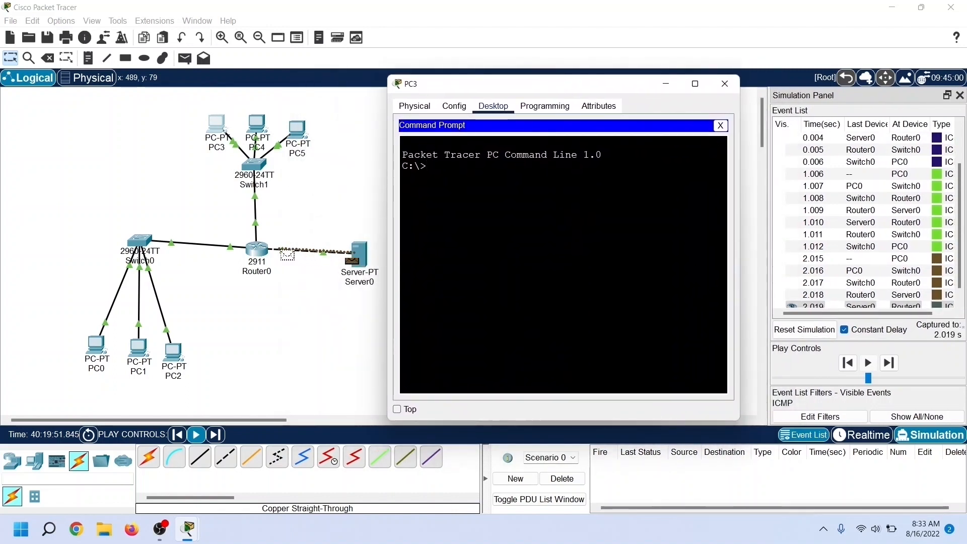
type("ping 30.0.0.10")
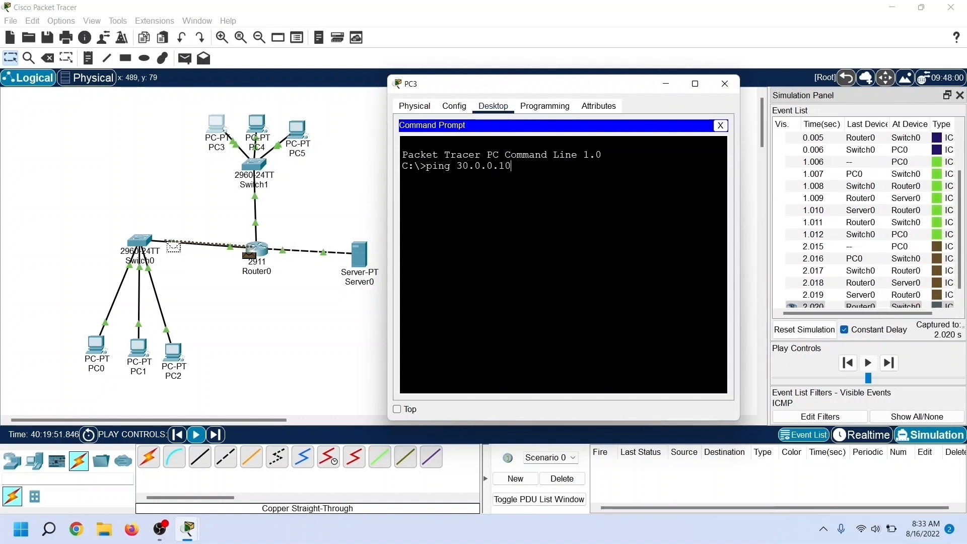
key("Return")
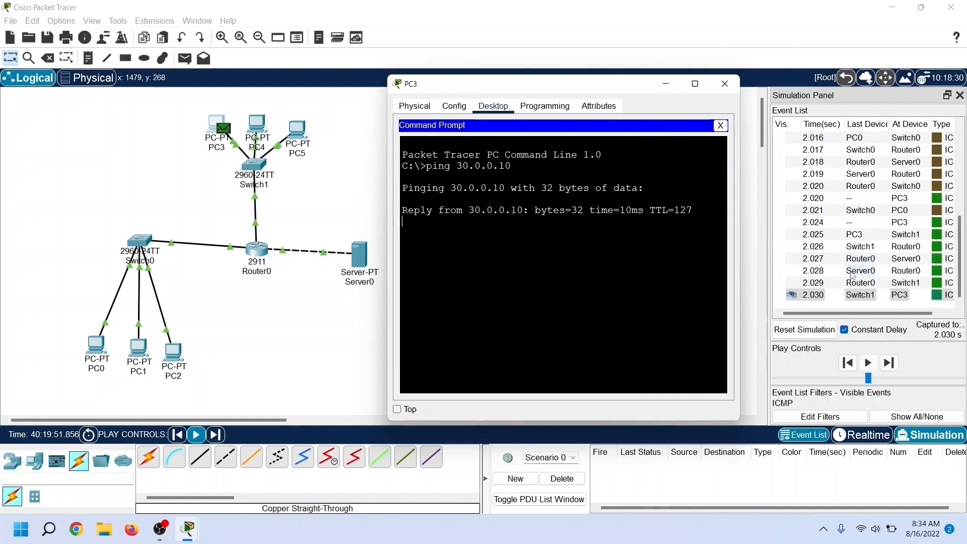
Step: Close the PC3 window, reset the simulation to clear its event list, and hide the simulation panel
left_click(725, 84)
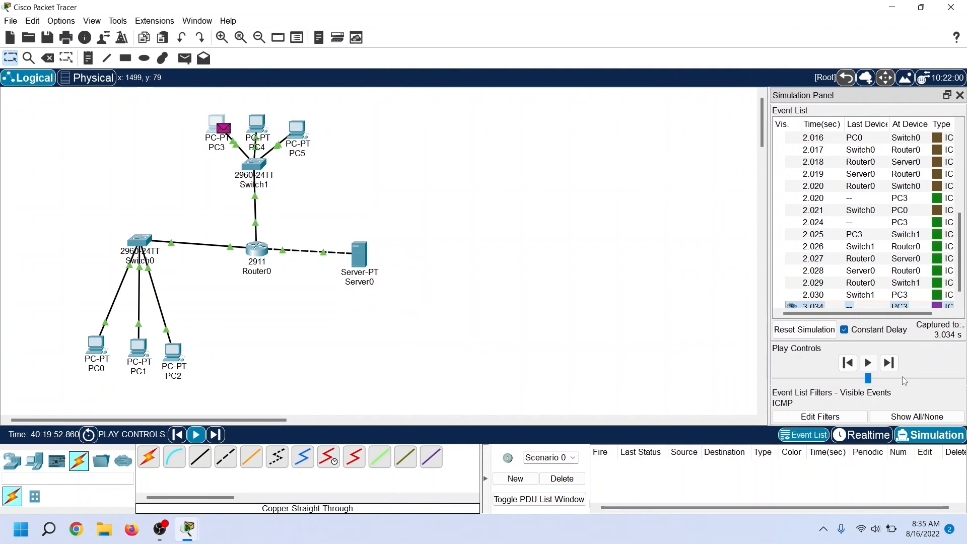
left_click(801, 330)
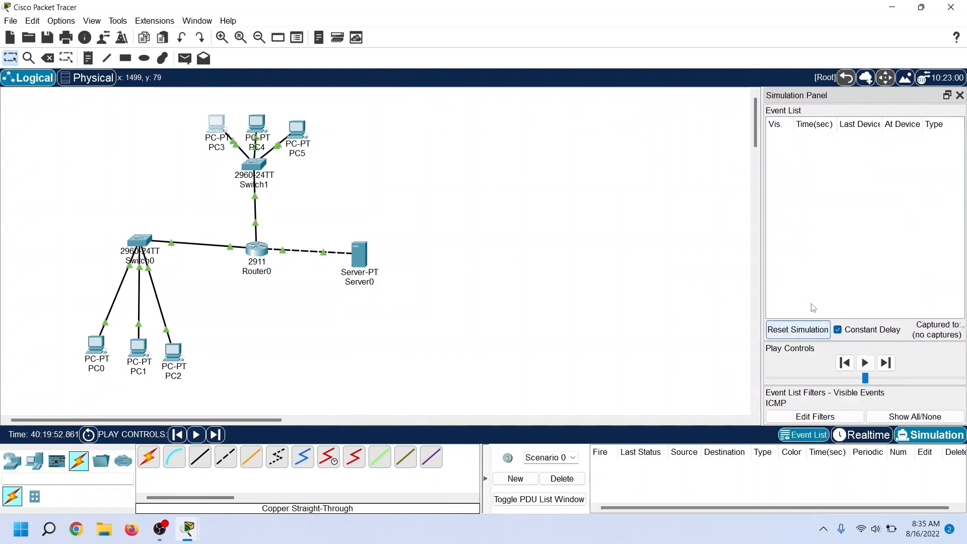
left_click(960, 95)
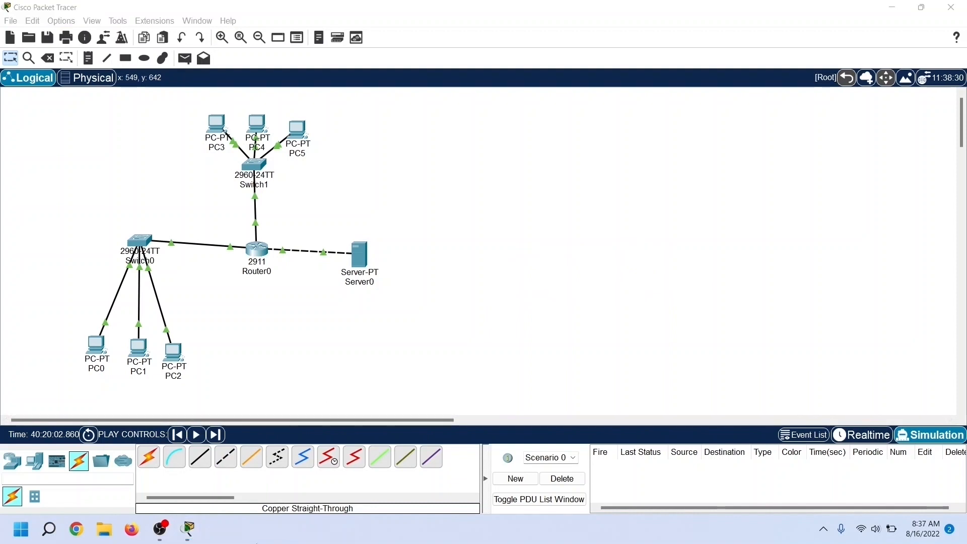
Step: Open Router0's command line and enter global configuration mode with enable and configure terminal
left_click(264, 255)
left_click_drag(406, 87, 489, 81)
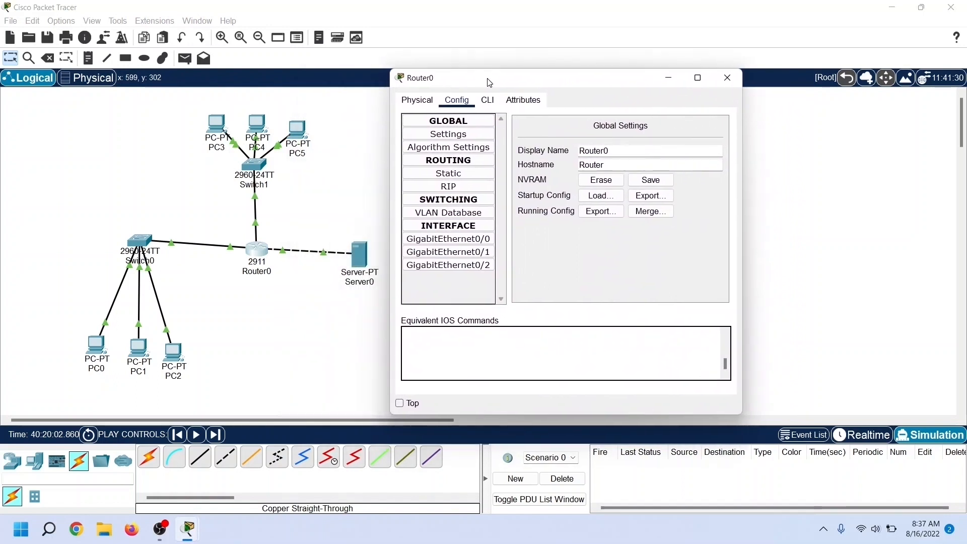
left_click(488, 100)
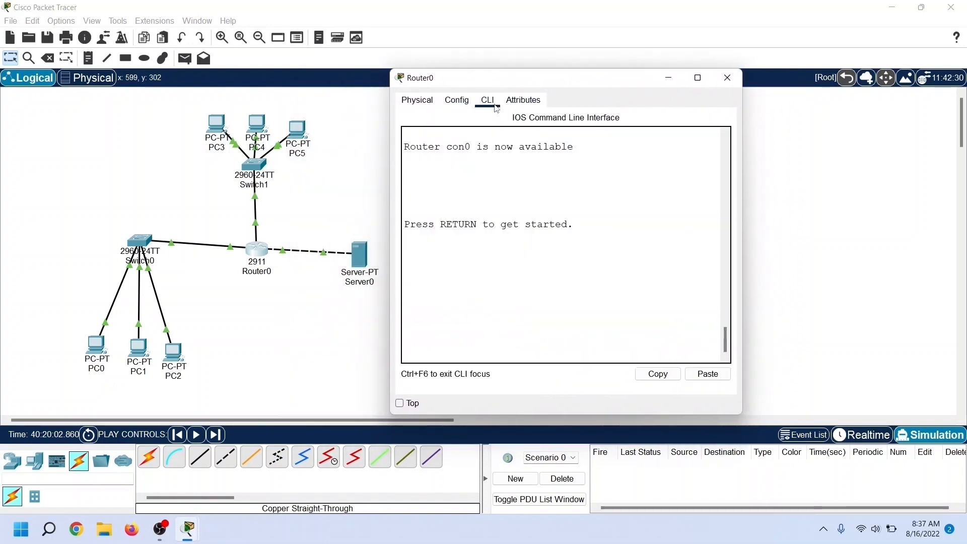
left_click(521, 289)
key("Return")
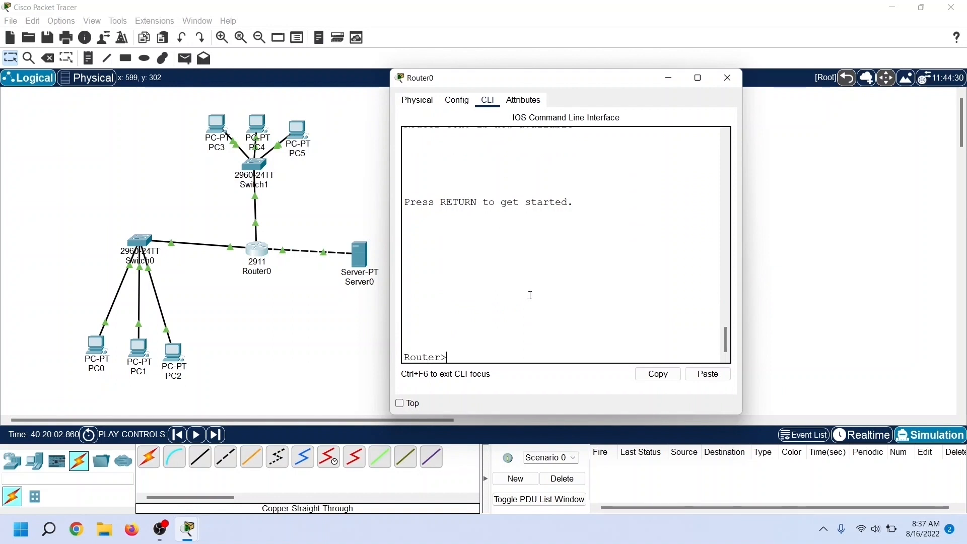
type("enable")
key("Return")
type("coni")
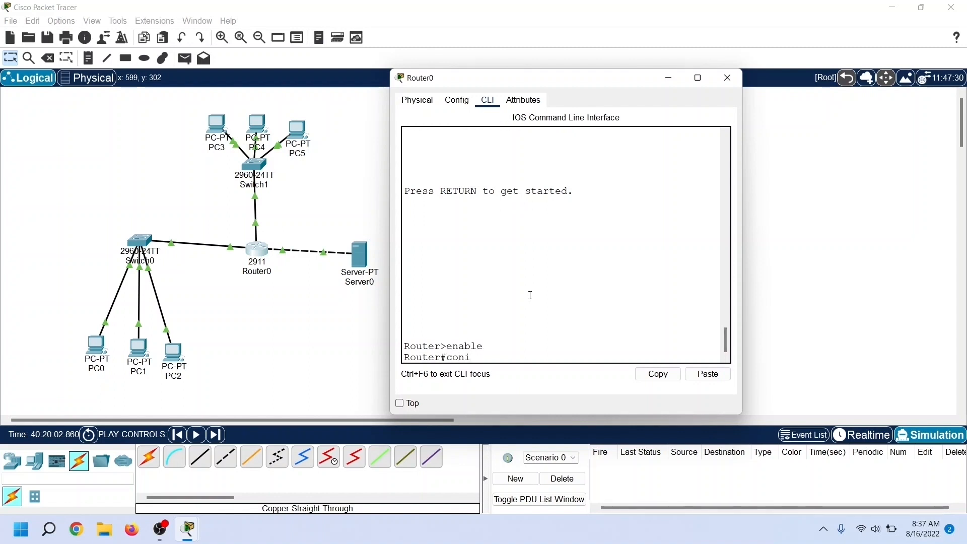
key("BackSpace")
type("figure terminal")
key("Return")
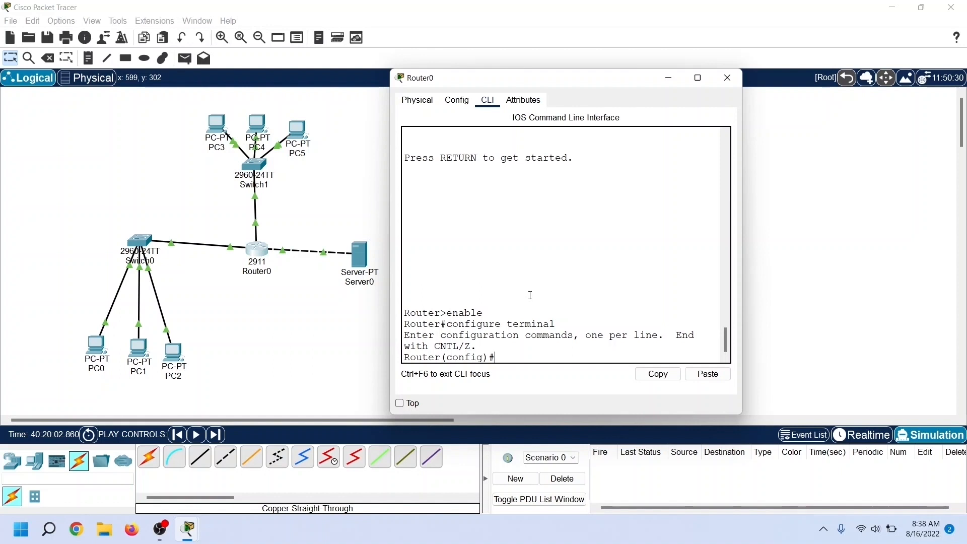
Step: Create standard access list 10 on Router0 with an entry denying network 10.0.0.0 with wildcard mask 0.255.255.255
type("access-list")
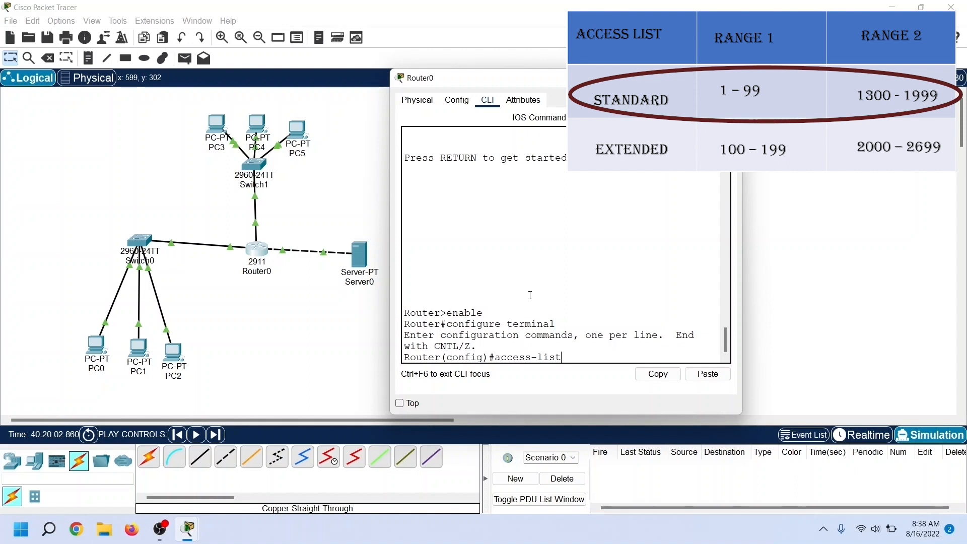
type(" 10")
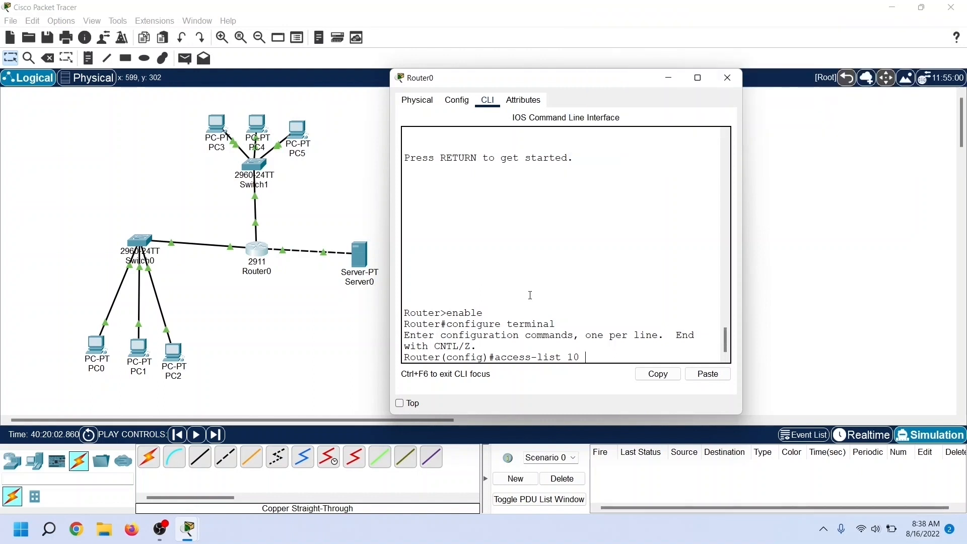
type(" deny 1")
type("0.0.0.0 0.255.255.255")
key("Return")
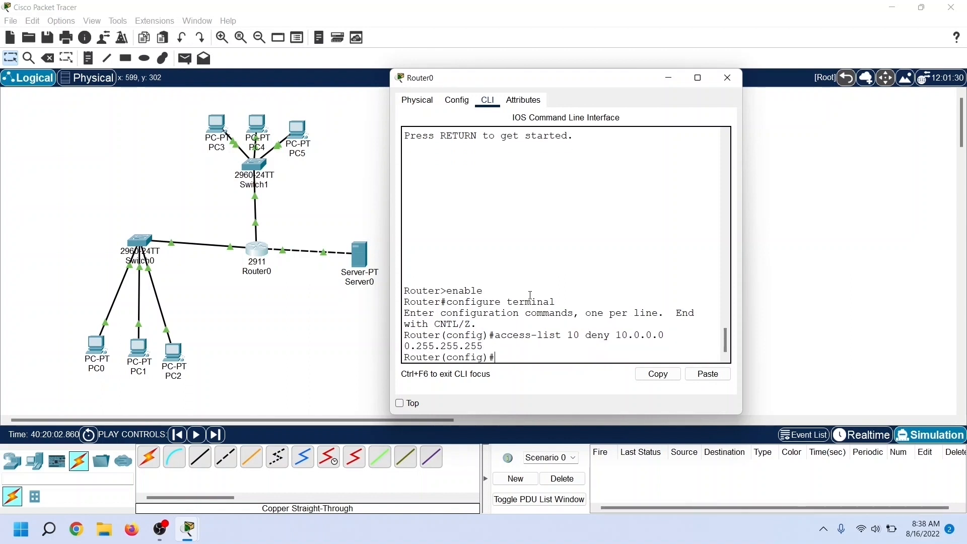
Step: Add an entry to access list 10 permitting network 20.0.0.0 with wildcard mask 0.255.255.255
type("access-list 10 permint")
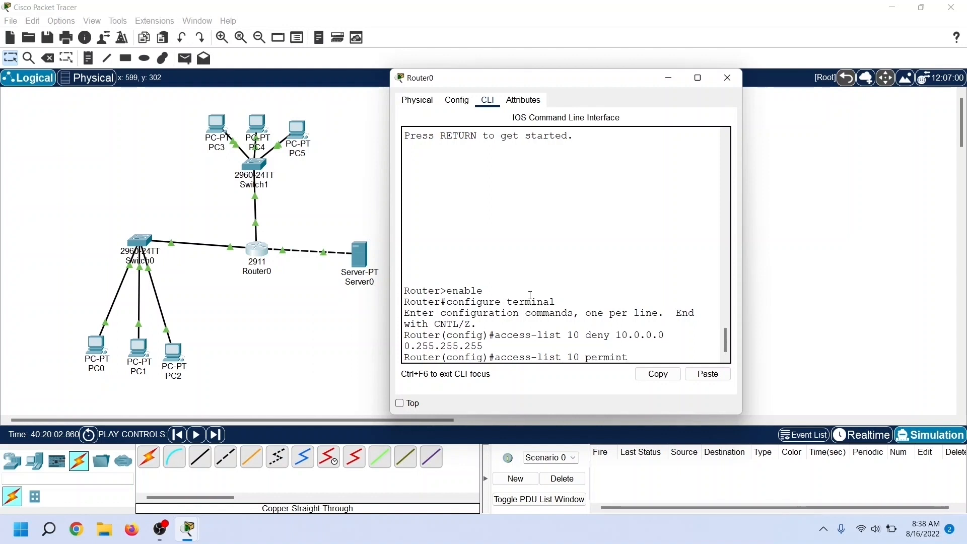
key("BackSpace")
type("t 20.0.0.0")
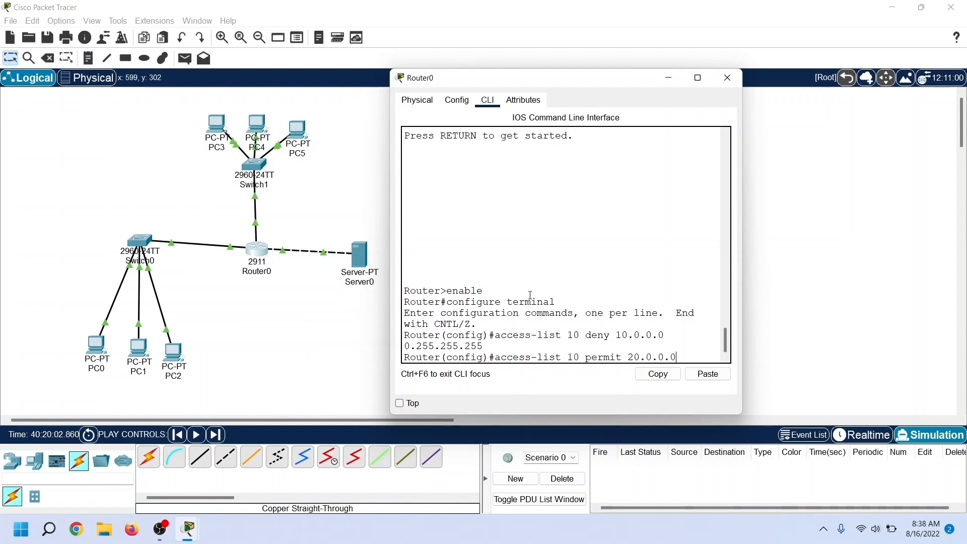
type(" 0.25")
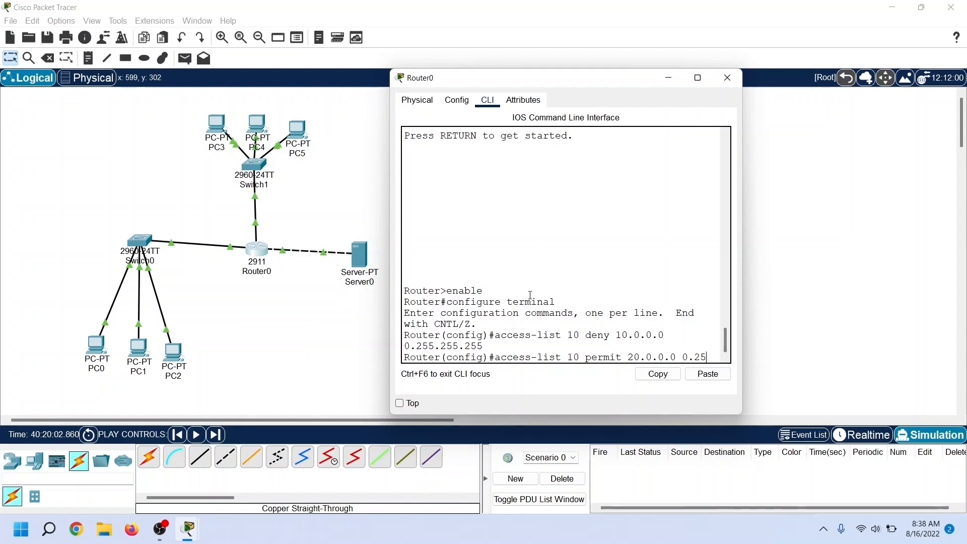
type("5.255.255")
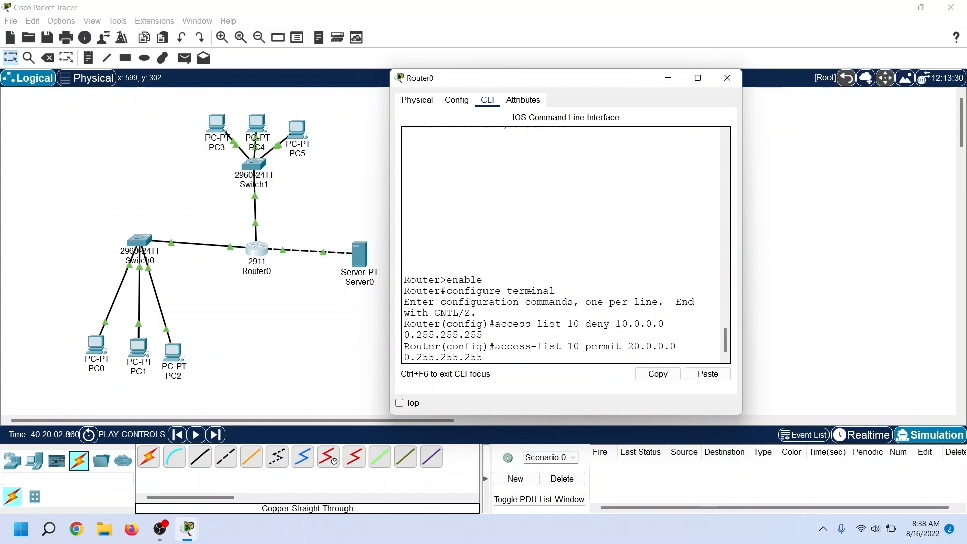
key("Return")
left_click_drag(495, 313, 483, 324)
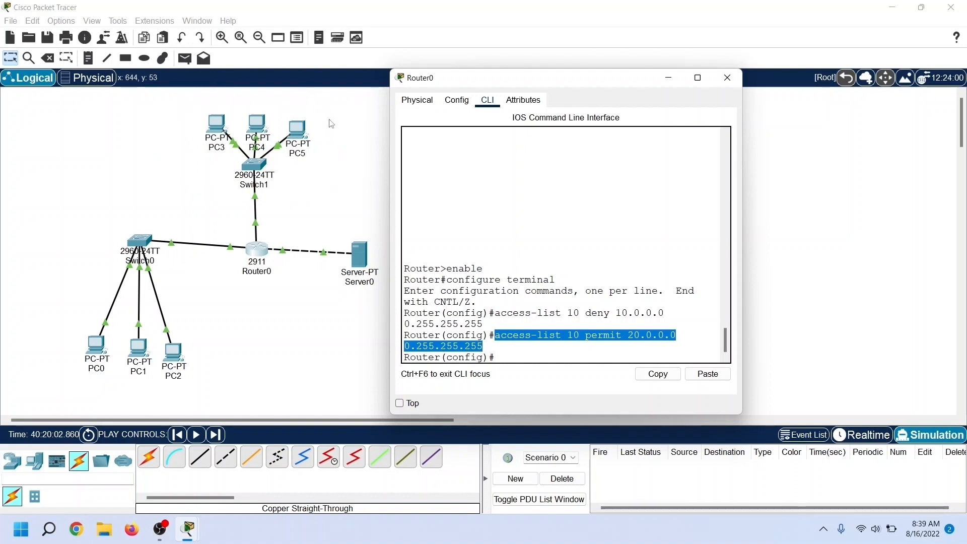
Step: Apply access list 10 in the outbound direction on Router0's interface gigabitEthernet 0/2 with ip access-group 10 out
left_click(513, 354)
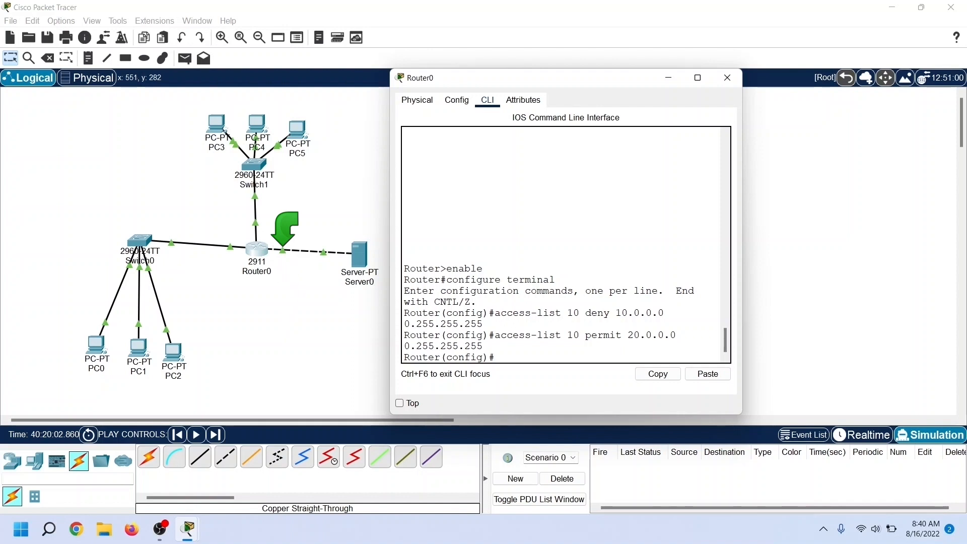
type("er")
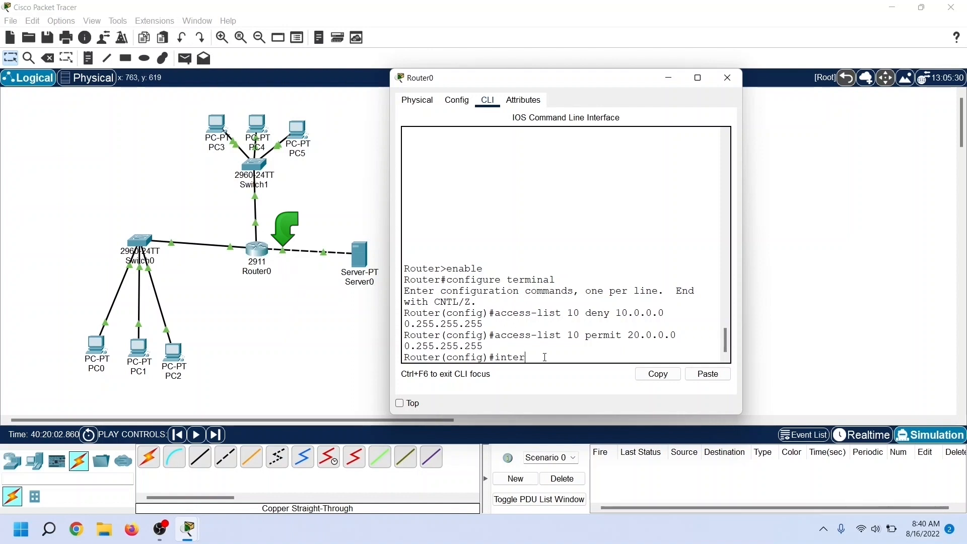
type("face giga")
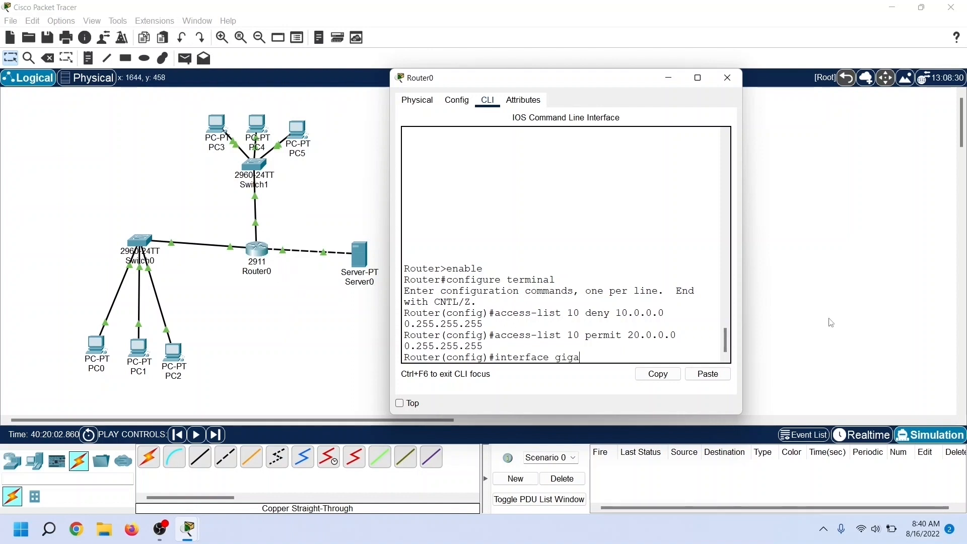
type("b")
key("Tab")
type("0/2")
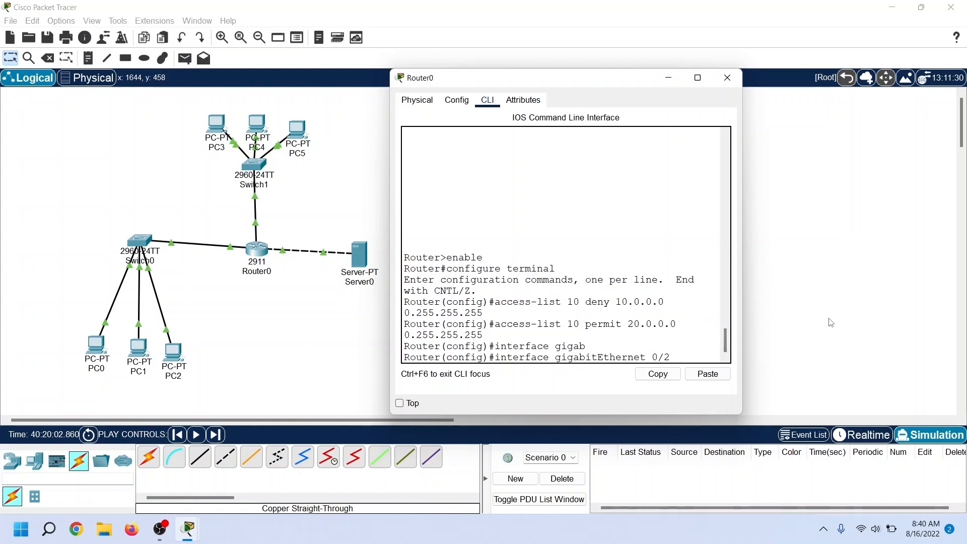
key("Return")
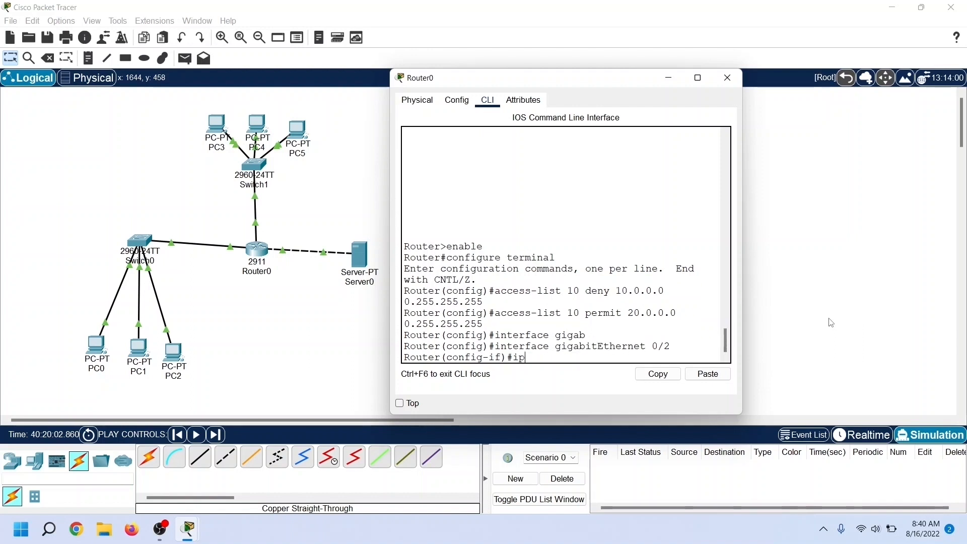
type("ip access-group 10 out")
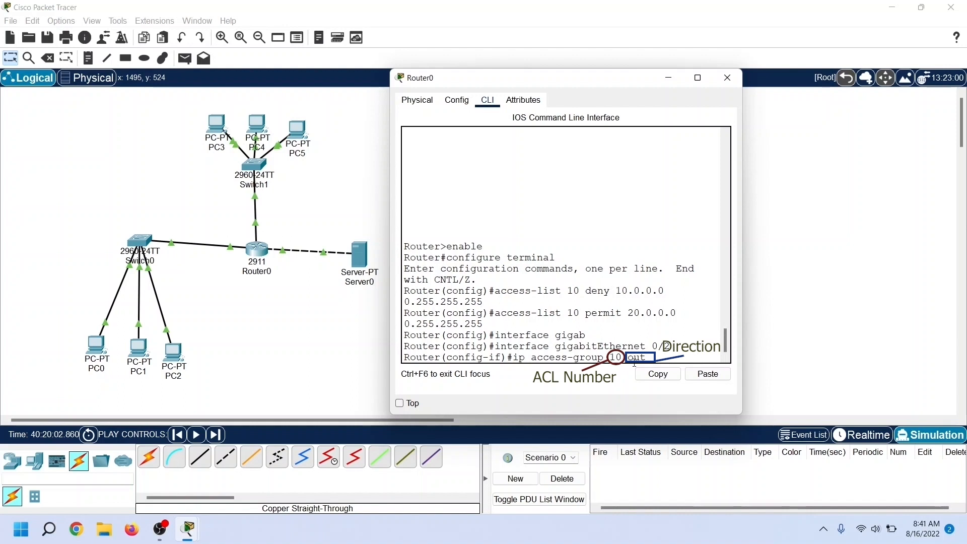
double_click(612, 356)
left_click(648, 358)
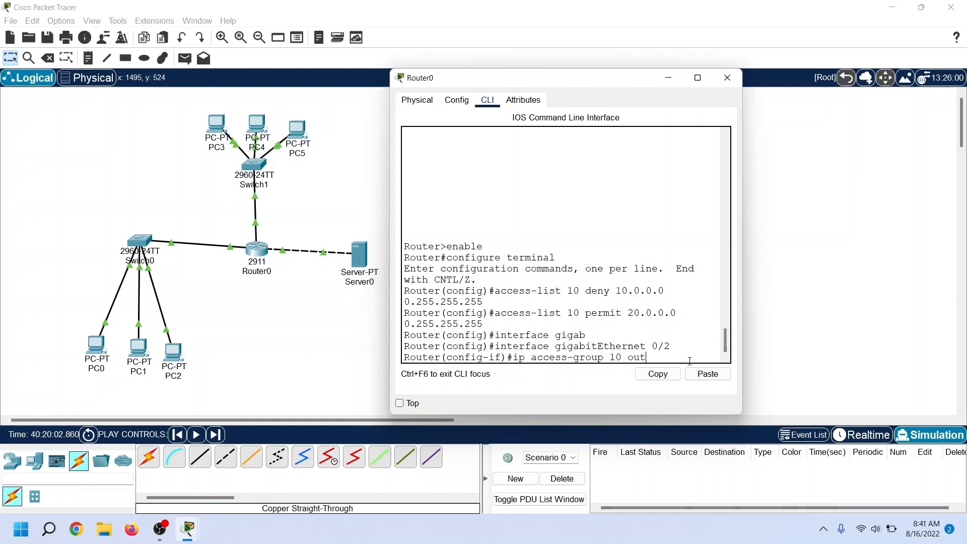
key("Return")
Step: Show the simulation panel again and close Router0's configuration window
left_click(927, 438)
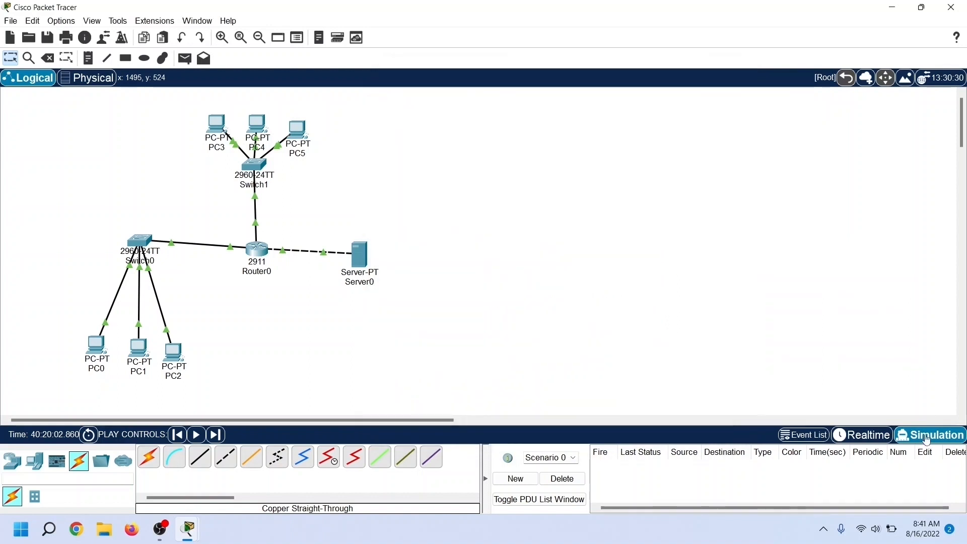
mouse_move(188, 529)
left_click(254, 486)
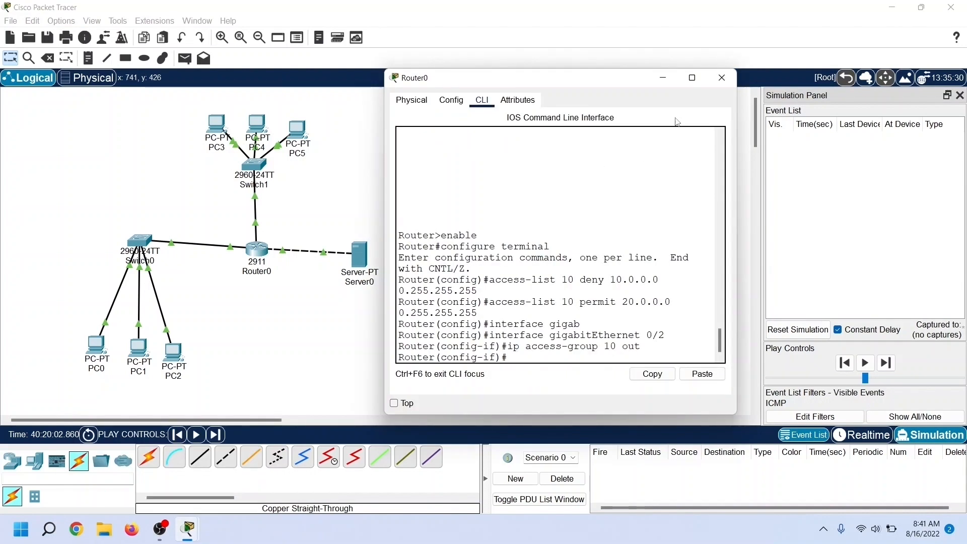
left_click(721, 79)
Step: Reopen PC0's command prompt, shift its window clear of the topology, and stop the earlier ping to 30.0.0.10
left_click(99, 351)
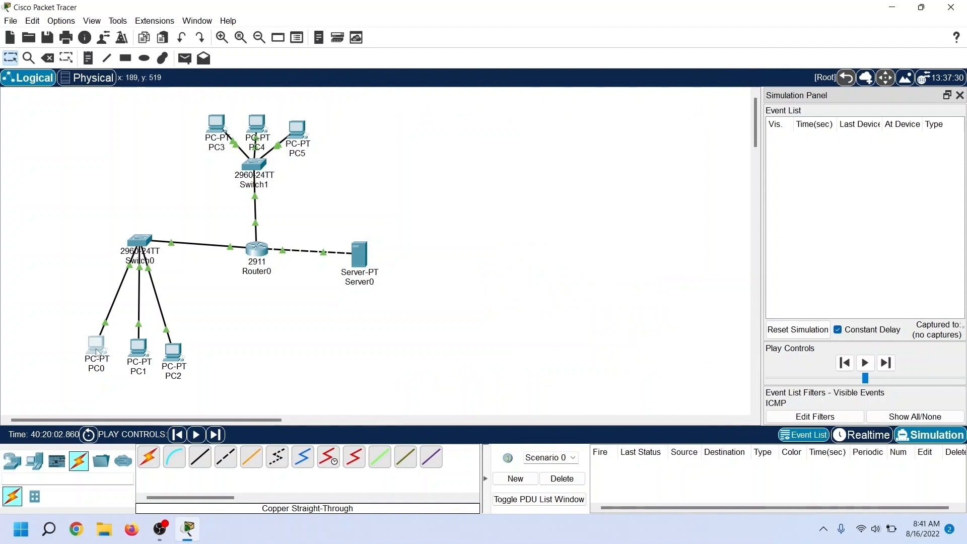
left_click(537, 148)
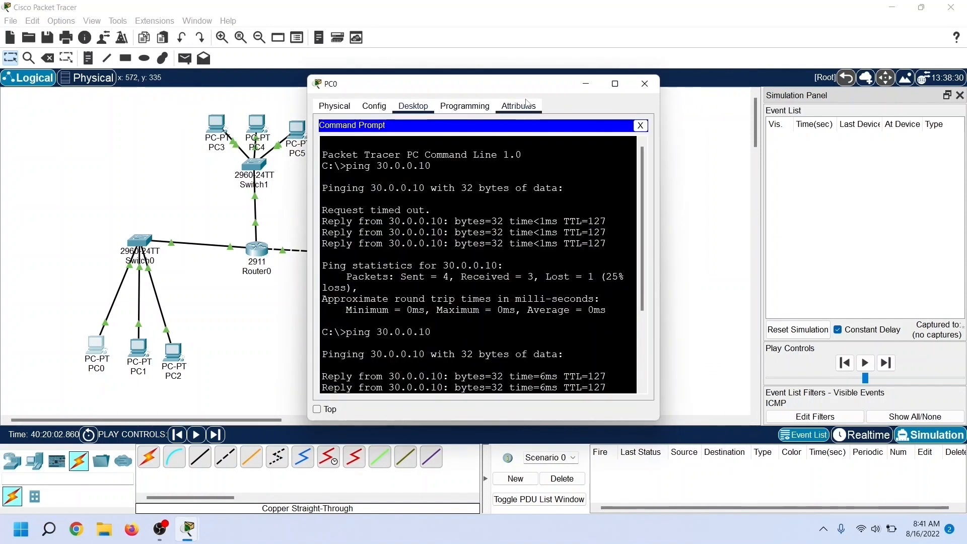
left_click_drag(532, 88, 606, 79)
key("ctrl+c")
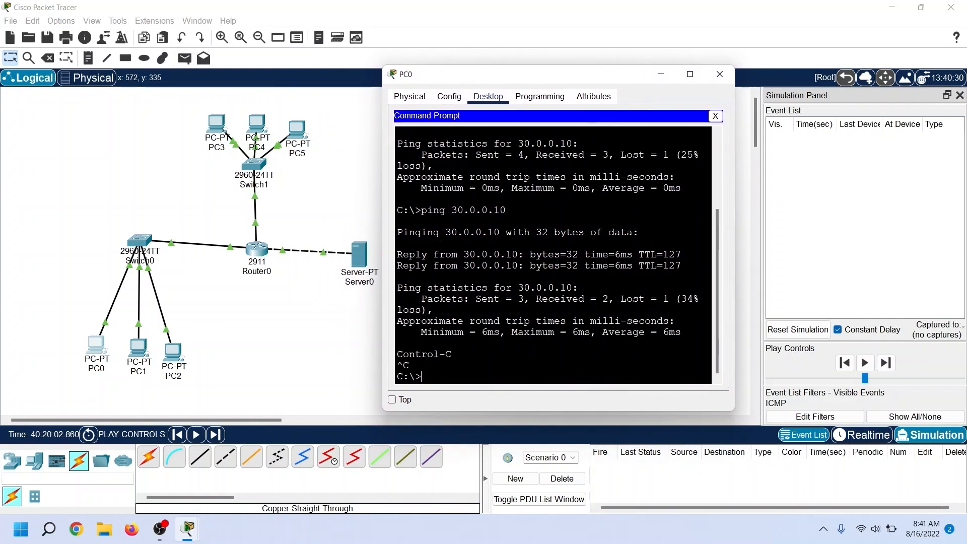
Step: Ping the server at 30.0.0.10 again from PC0 to test the deny entry, stopping after the second reply
left_click_drag(421, 211, 452, 354)
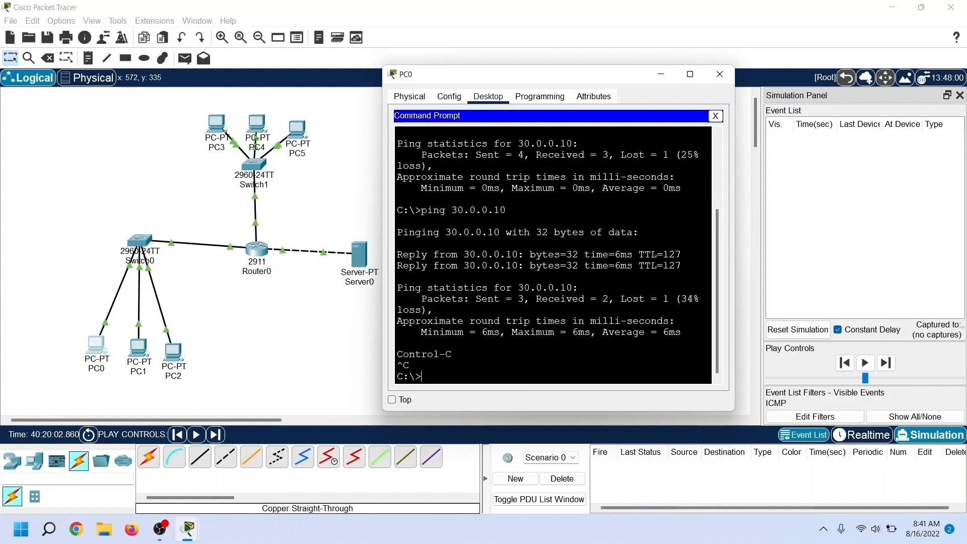
key("Up")
key("Return")
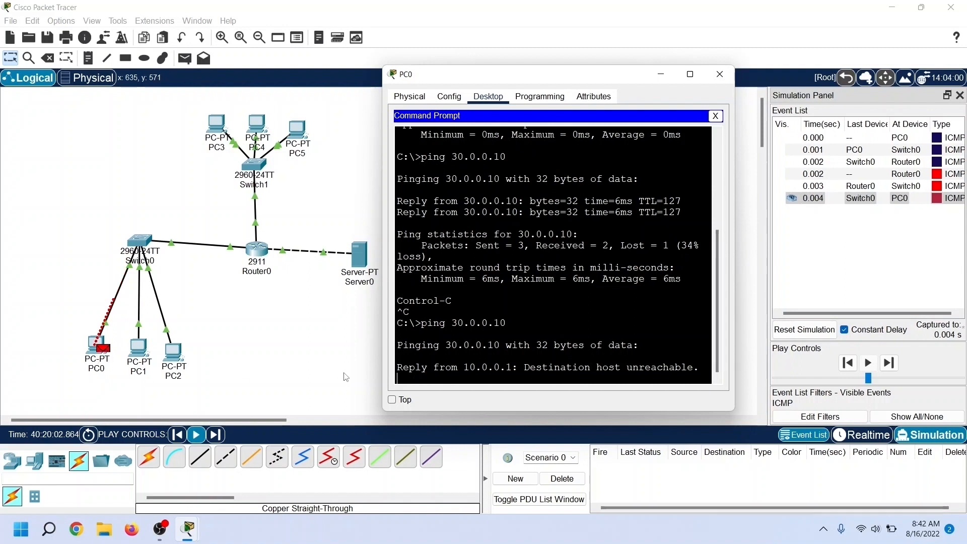
left_click_drag(525, 367, 689, 368)
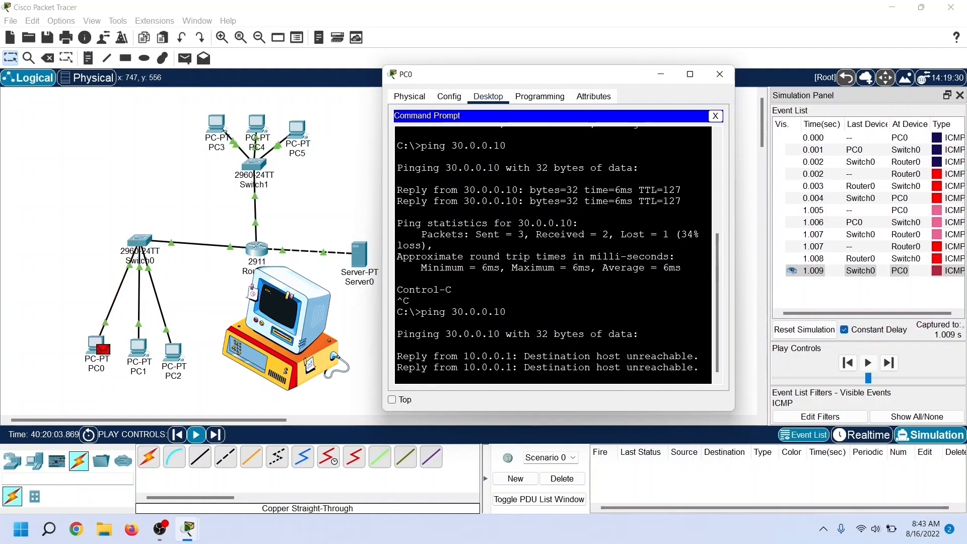
key("ctrl+c")
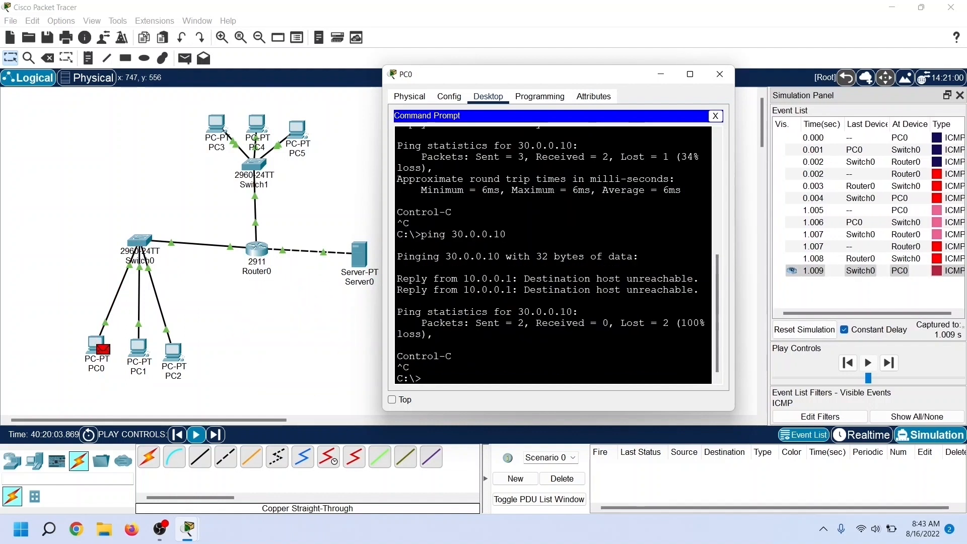
Step: Ping the Teachers' PC at 20.0.0.10 from PC0 and close PC0's window after the second reply
key("Up")
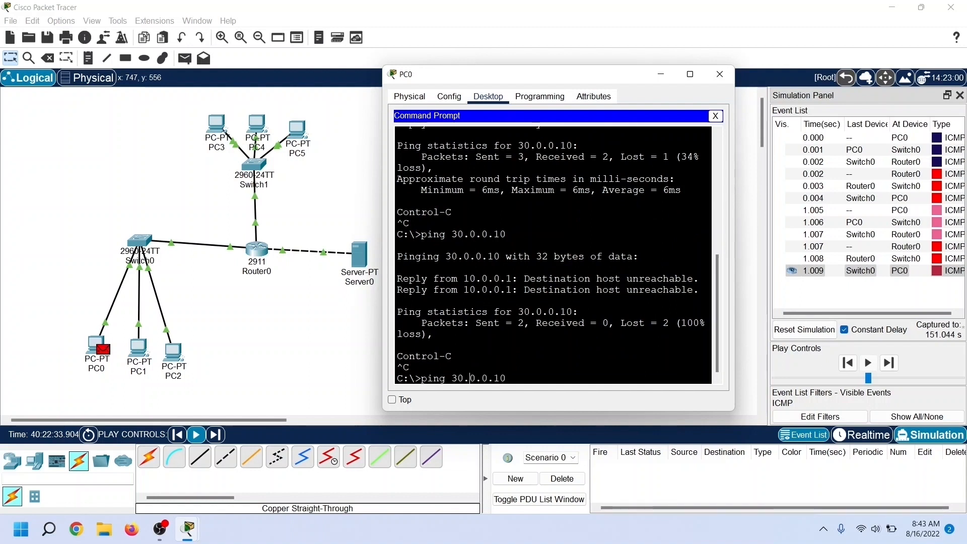
key("Left")
key("Left")
key("BackSpace")
key("Return")
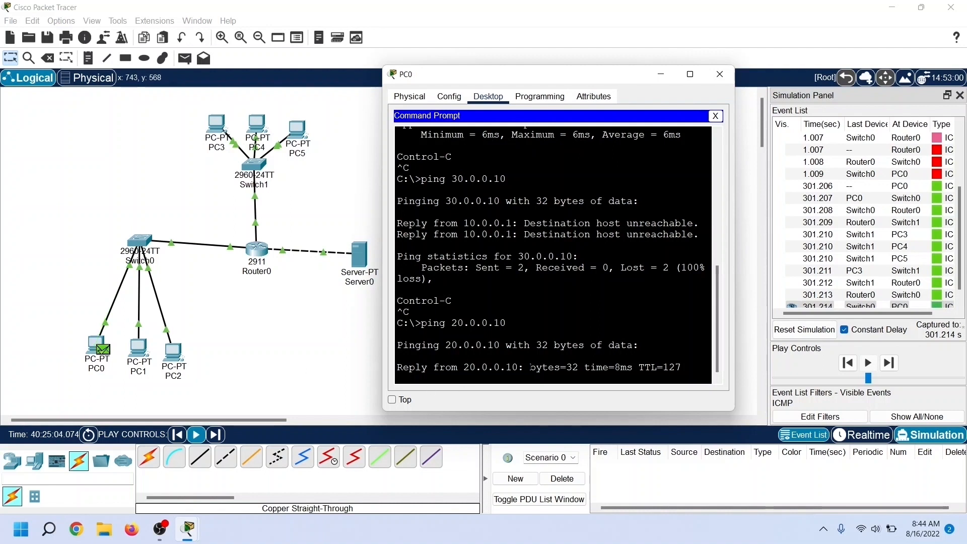
left_click_drag(398, 368, 683, 367)
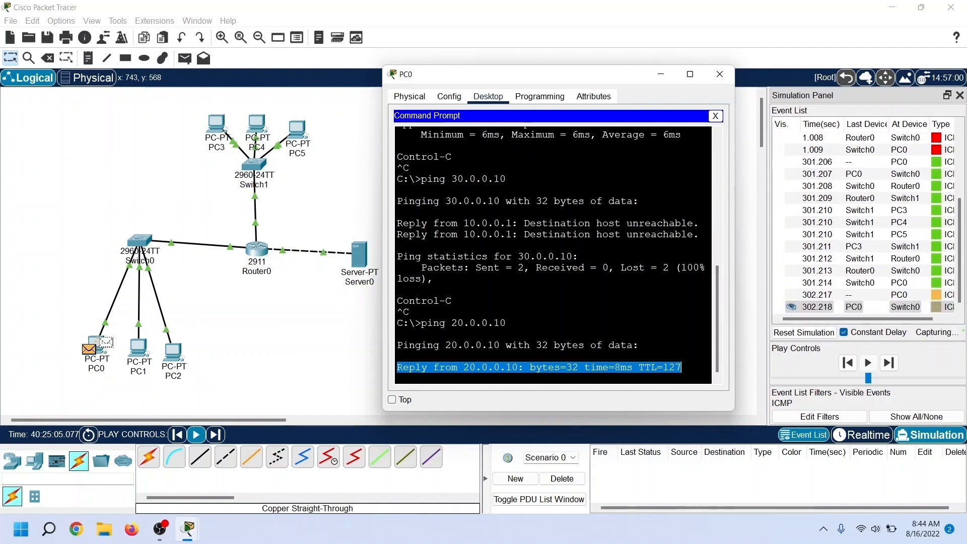
left_click(720, 74)
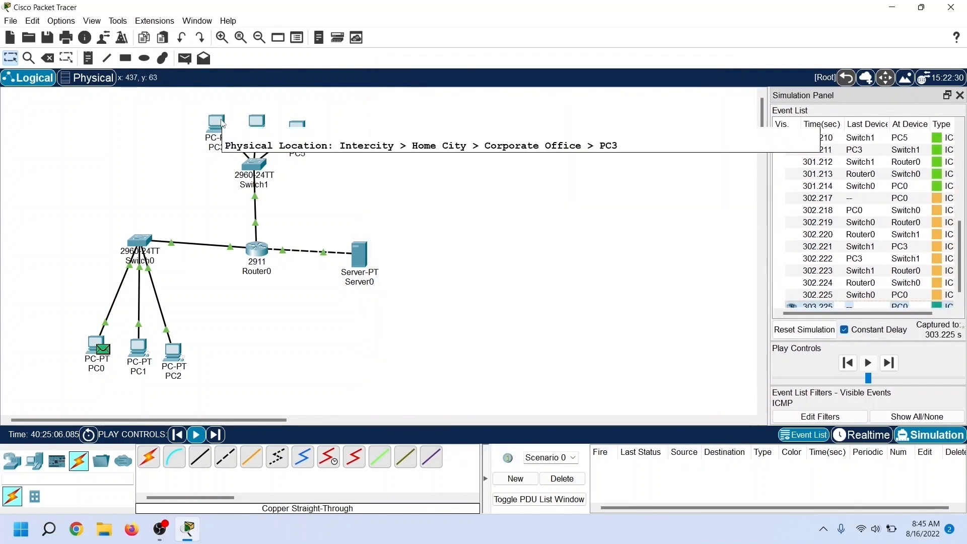
Step: Ping the server at 30.0.0.10 from PC4's command prompt to test the Teachers network's access
left_click(257, 124)
left_click_drag(417, 82, 515, 99)
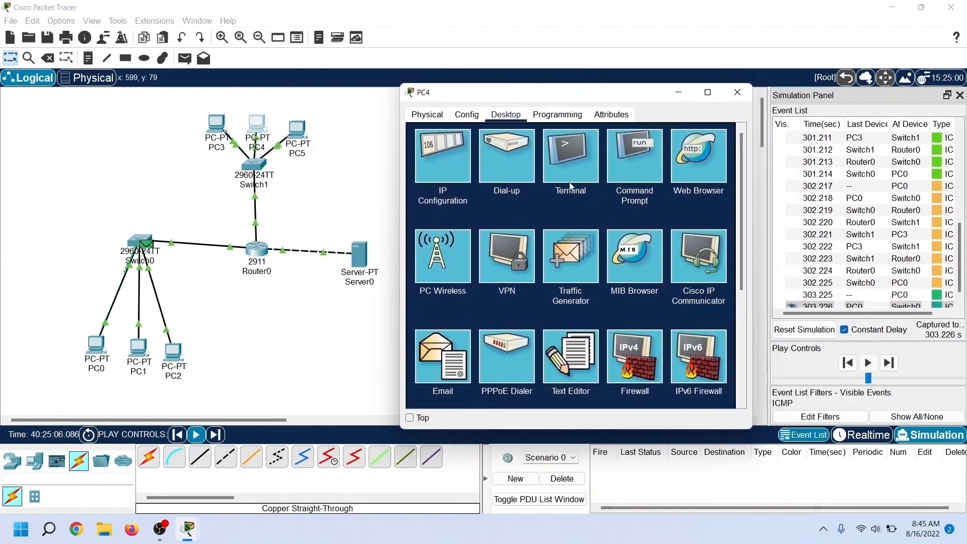
left_click(627, 168)
type("ping")
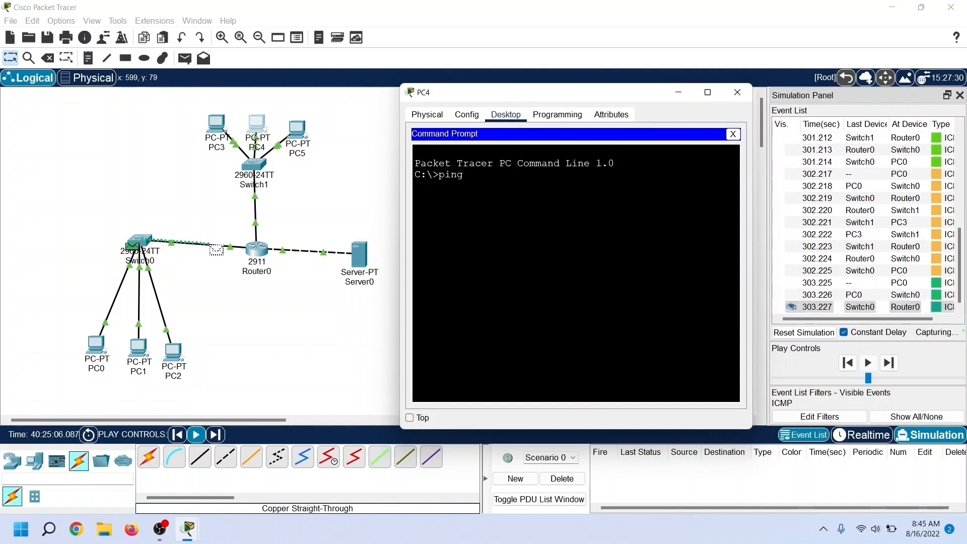
type(" 30.0.0.")
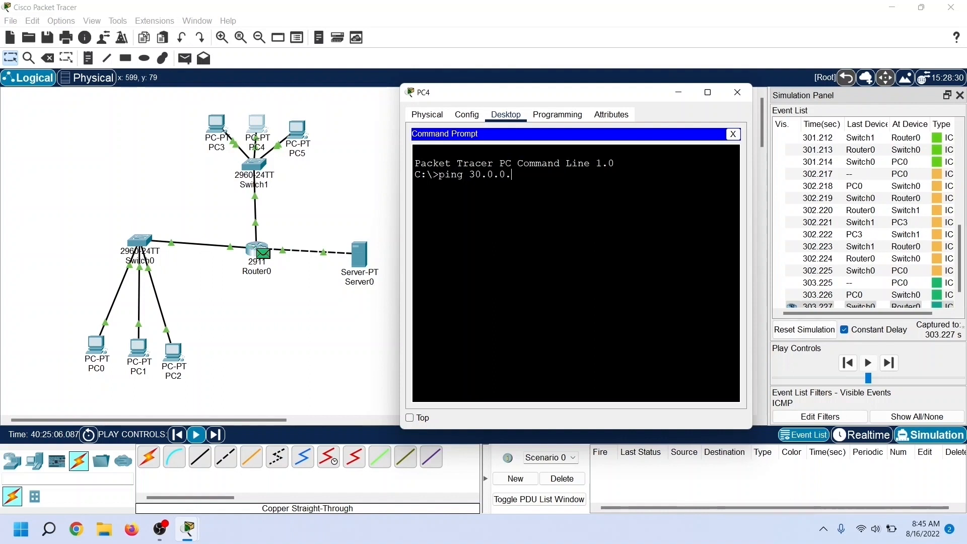
type("10")
key("Return")
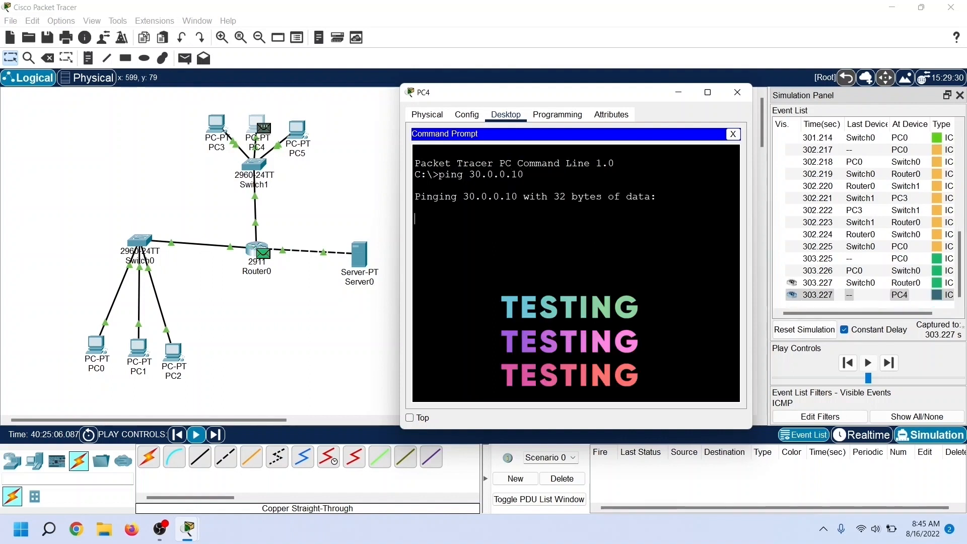
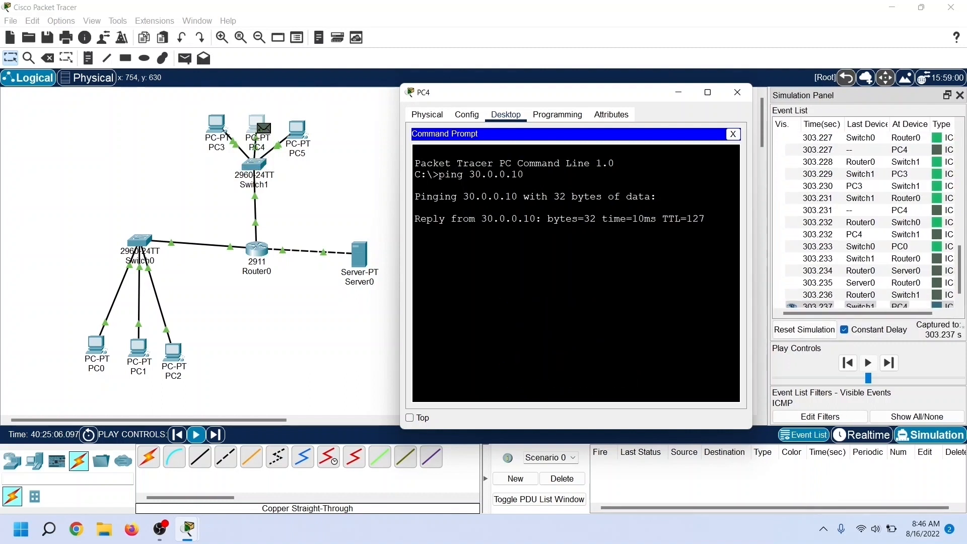
Step: Stop PC4's ping to the server, close its window, and open Router0's command line clear of the topology
key("ctrl+c")
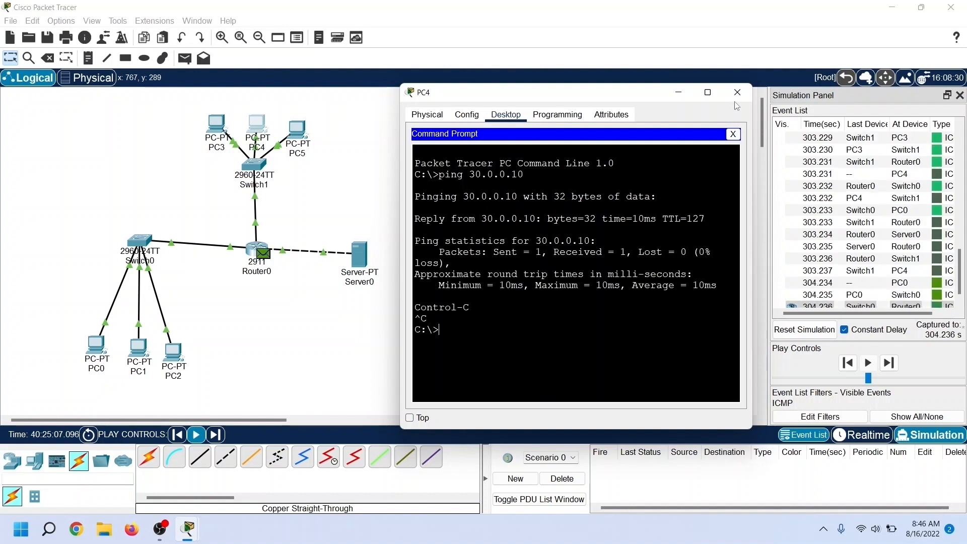
left_click(738, 93)
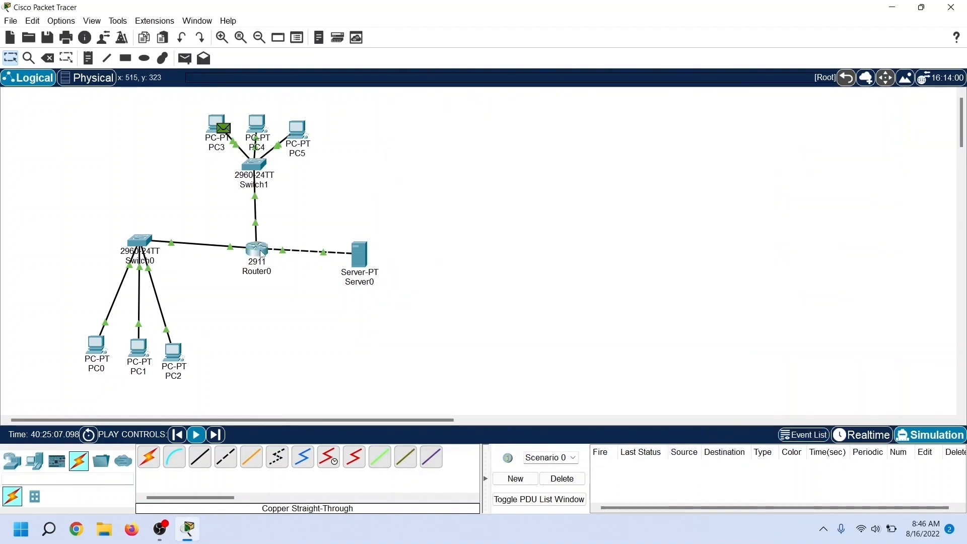
left_click(261, 253)
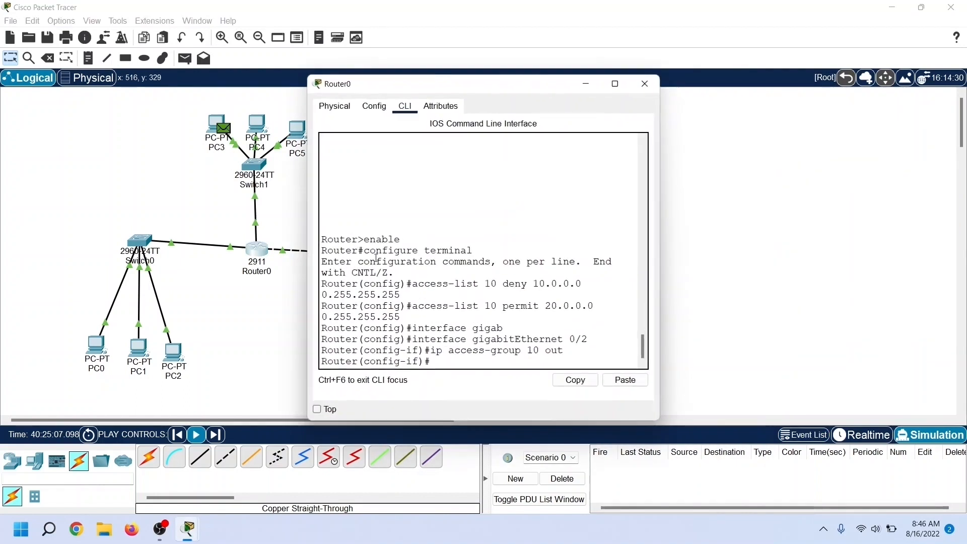
left_click_drag(442, 83, 531, 77)
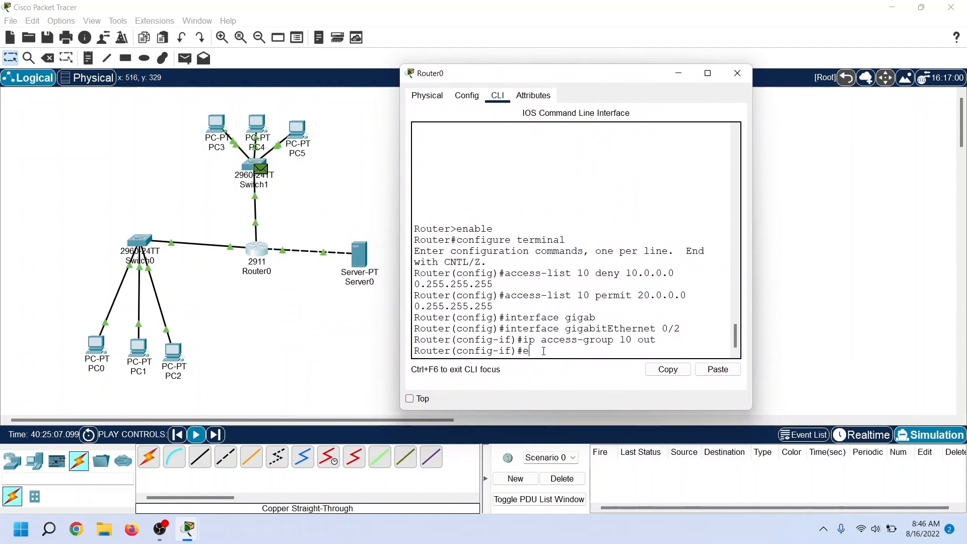
Step: Exit interface and global configuration modes on Router0 and show IP access list 10
key("Return")
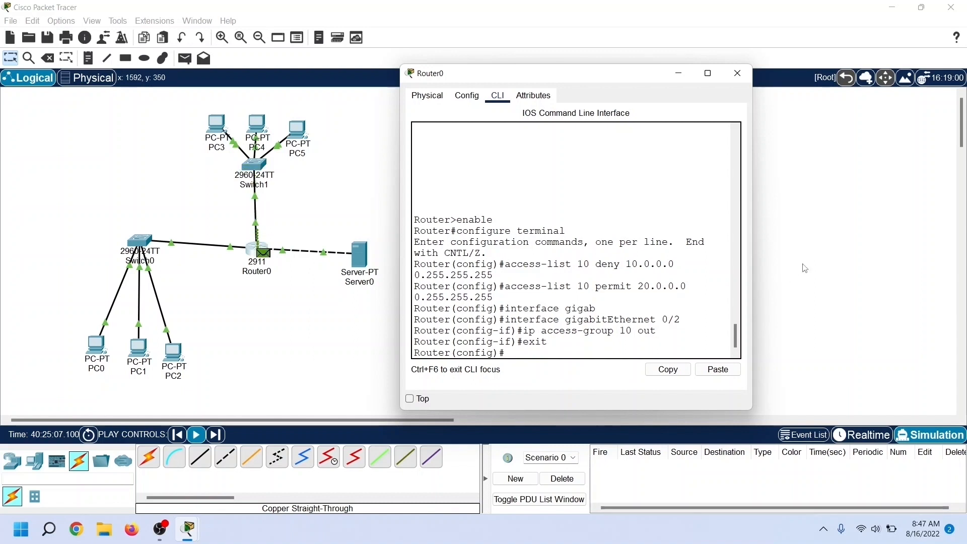
type("exit")
key("Return")
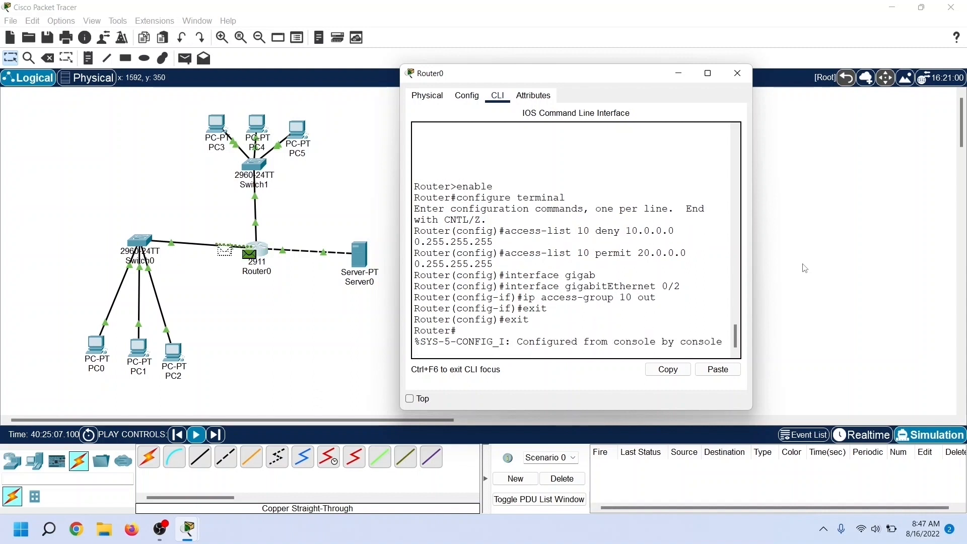
key("Return")
type("show ip acces")
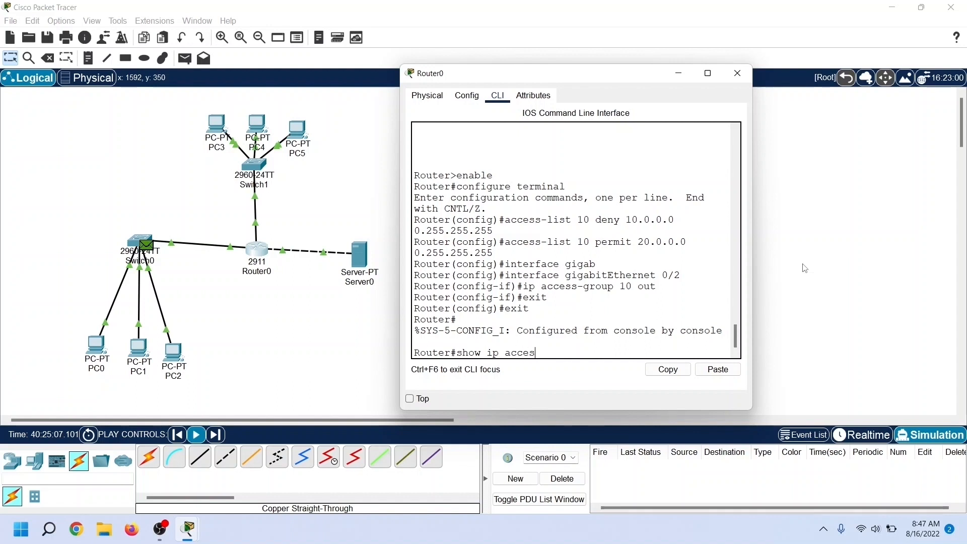
type("s-list ")
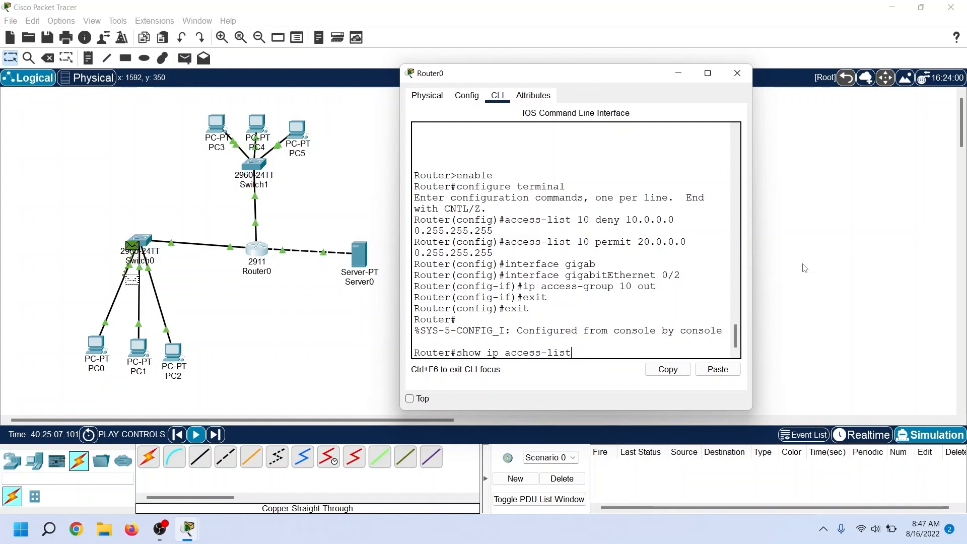
type("10")
key("Return")
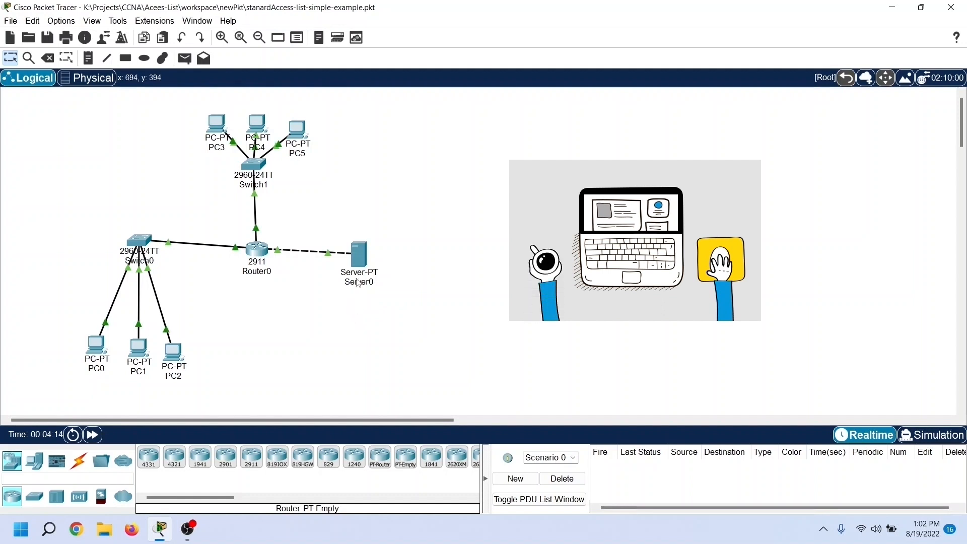
Step: Check the HTTP and HTTPS service settings on Server0 and close its window
left_click(361, 254)
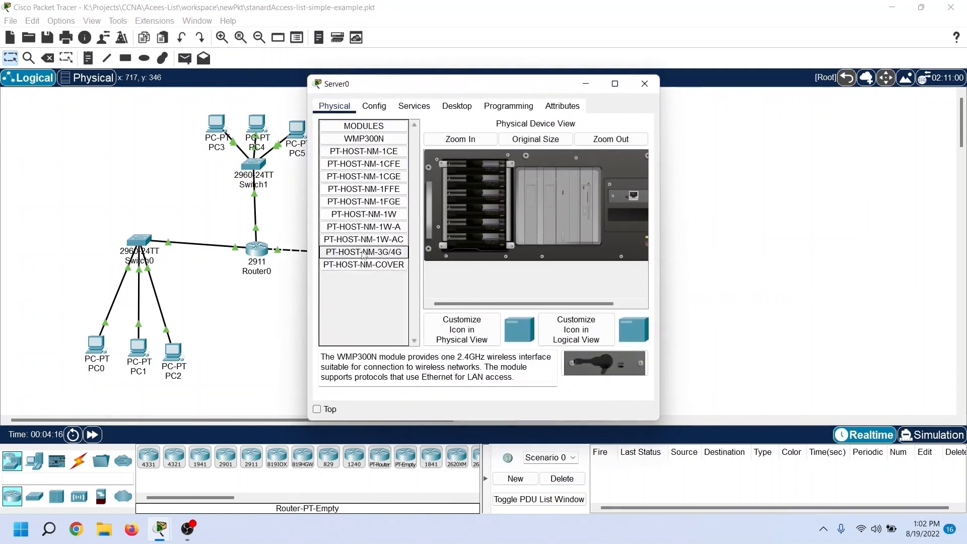
left_click_drag(400, 92, 496, 93)
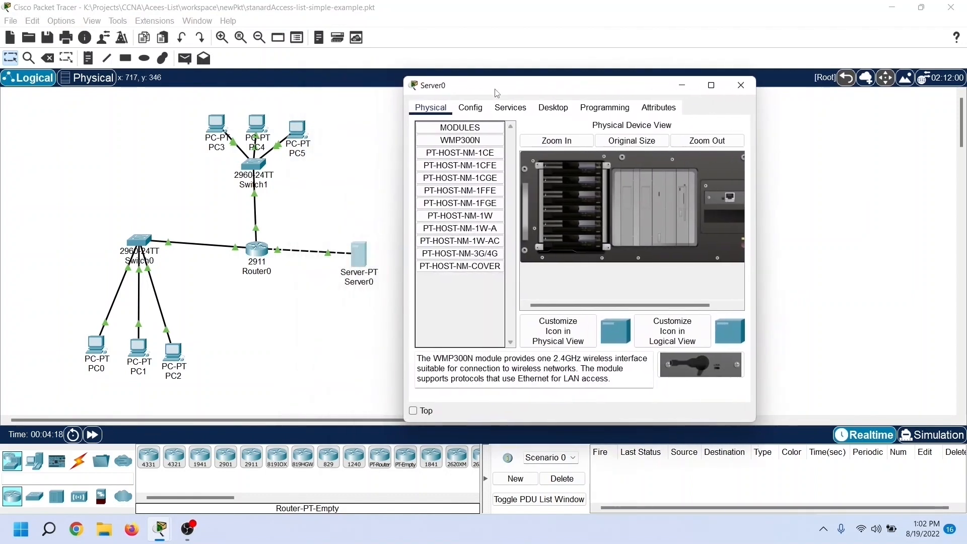
left_click(509, 108)
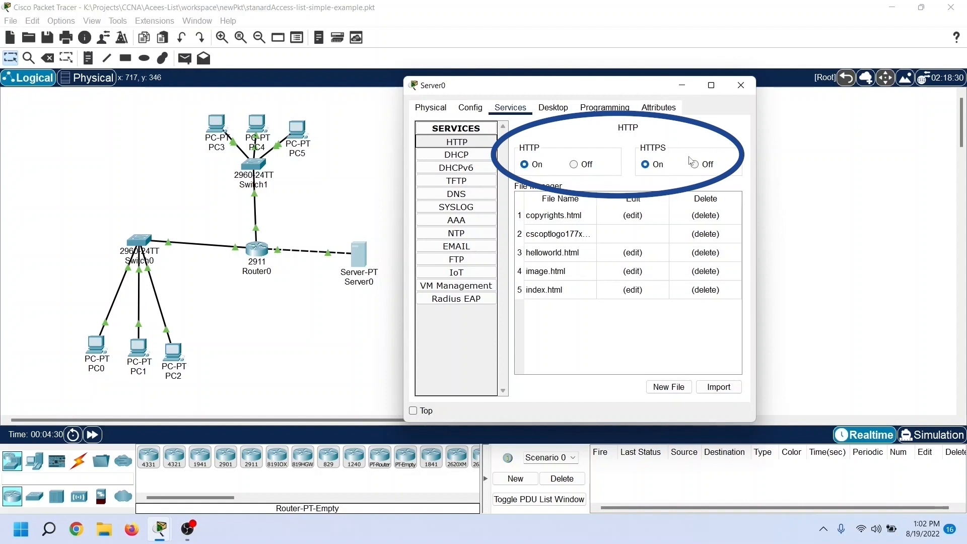
left_click(741, 86)
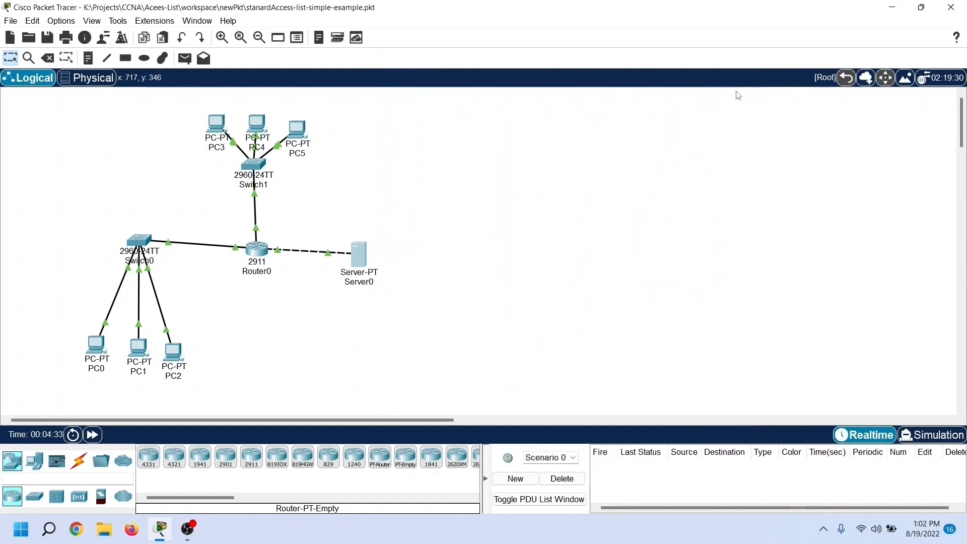
Step: Browse to the server at 30.0.0.10 from PC3 to test Teachers' web access, and close PC3's window
left_click(221, 125)
left_click_drag(446, 104, 536, 68)
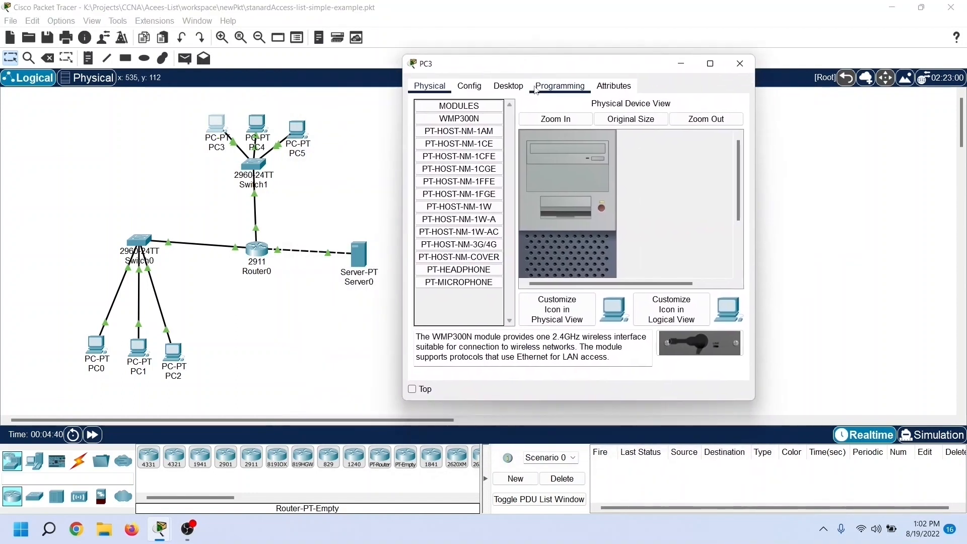
left_click(509, 86)
left_click(697, 151)
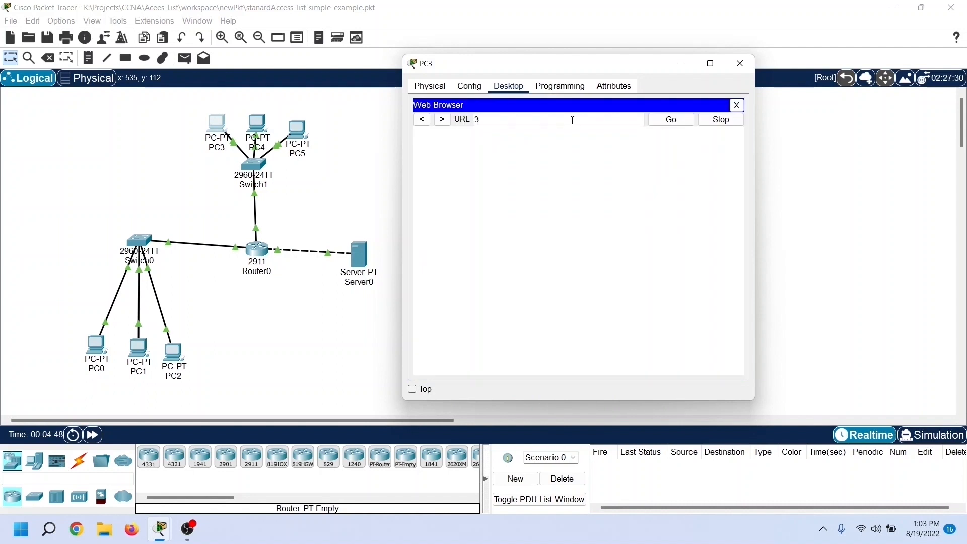
type("30.0.0.10")
key("Return")
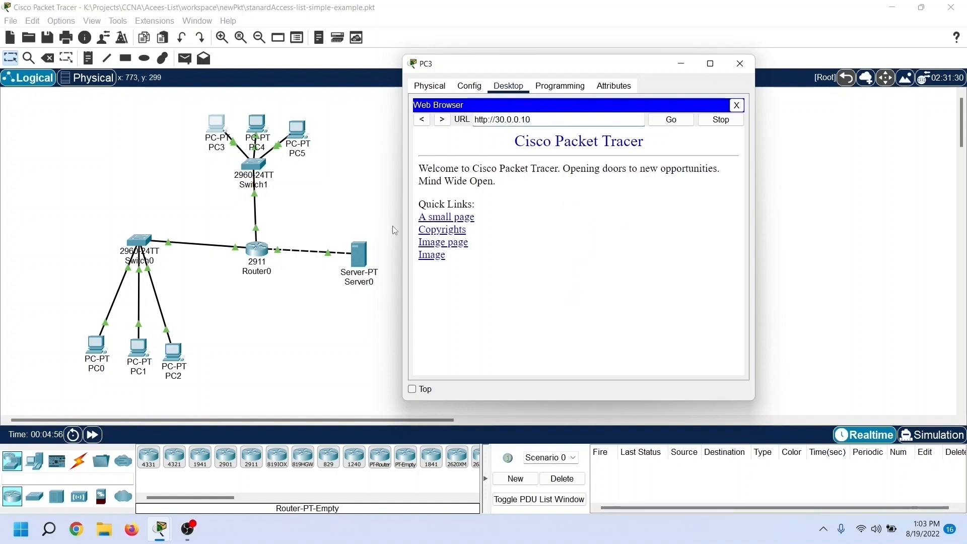
left_click(740, 63)
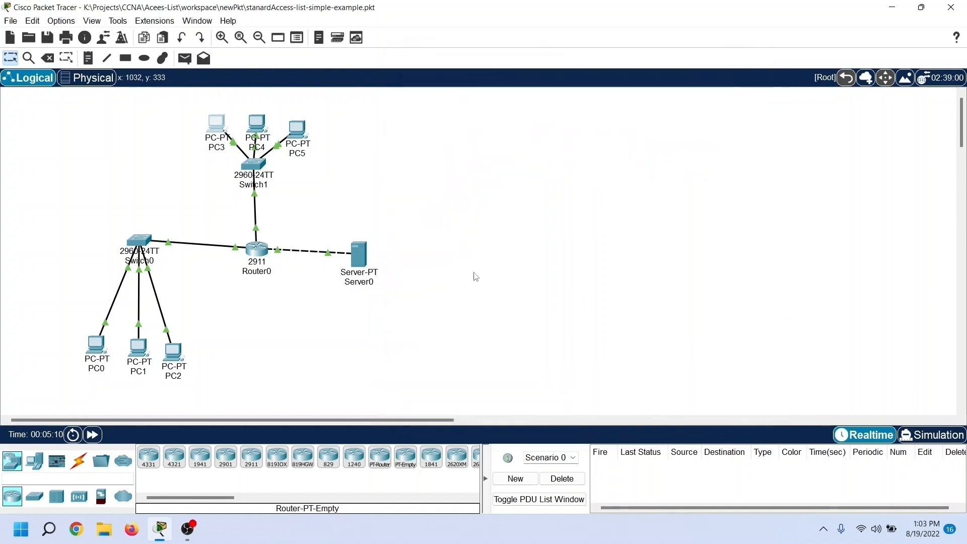
Step: Browse to the server at 30.0.0.10 from PC0 to test Students' web access, and close PC0's window
left_click(103, 347)
left_click_drag(378, 86, 478, 90)
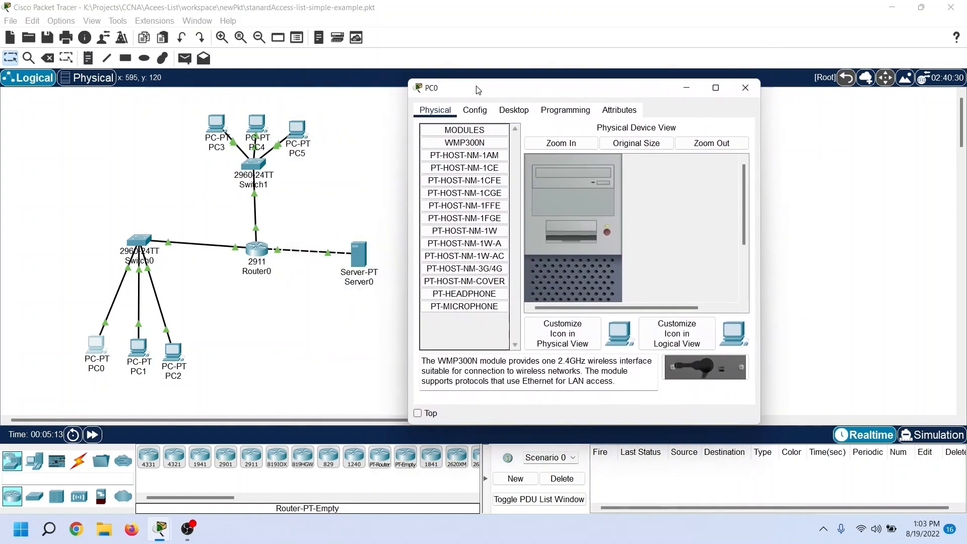
left_click(514, 111)
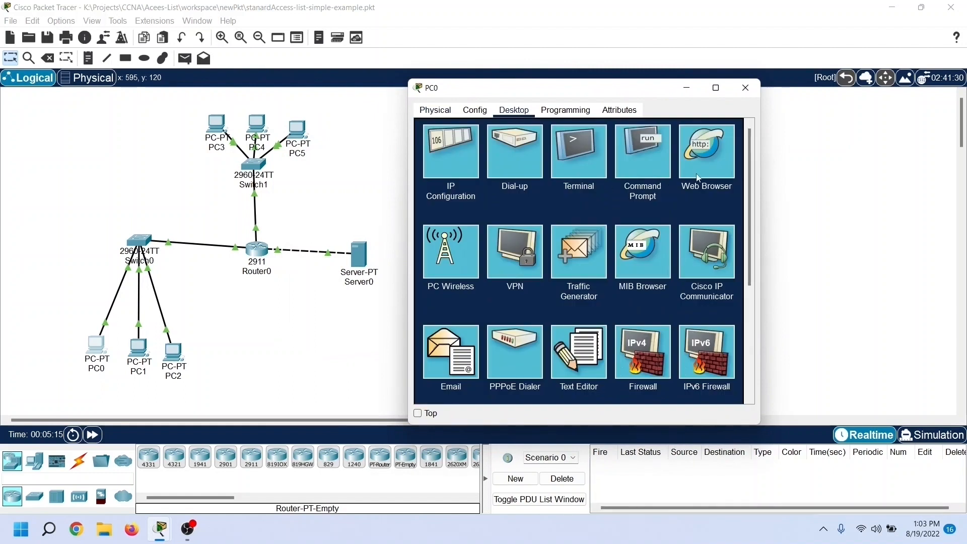
left_click(710, 167)
left_click(515, 146)
type("30.0.0.10")
key("Return")
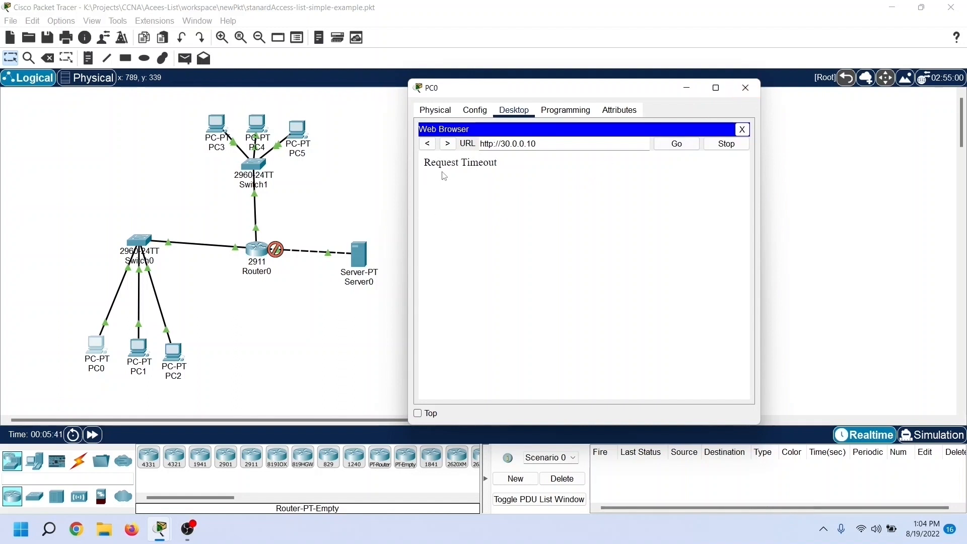
left_click(744, 87)
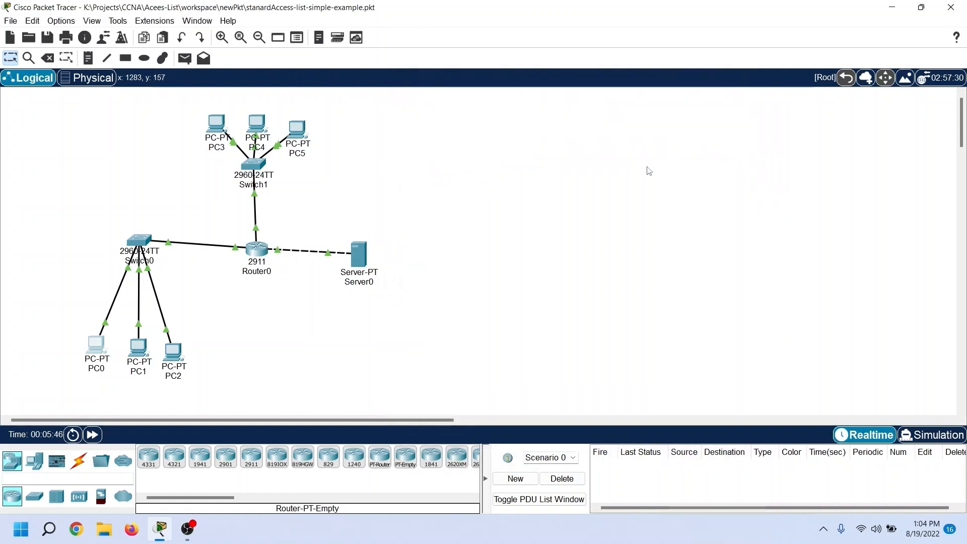
Step: Open Router0's command line clear of the topology and enter global configuration mode
left_click(257, 249)
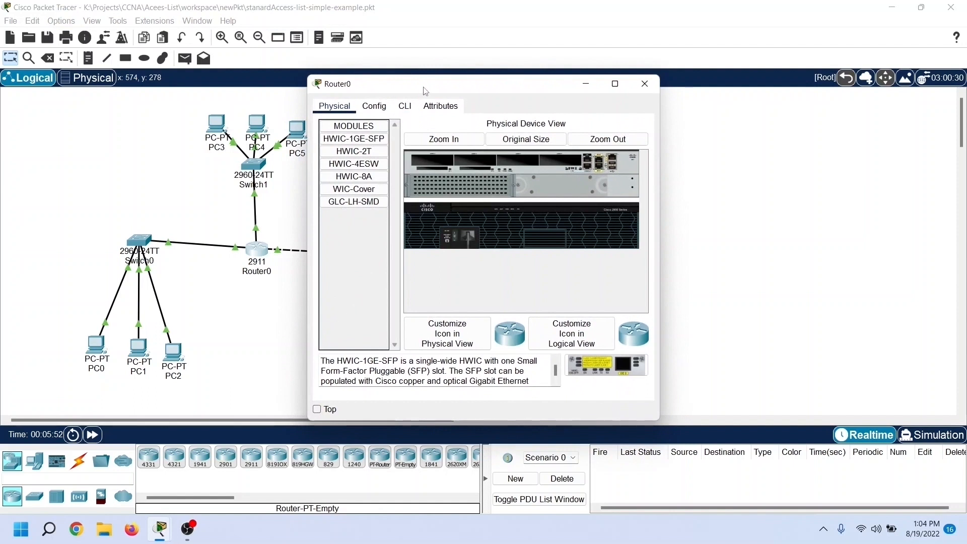
left_click_drag(425, 87, 510, 84)
left_click(462, 105)
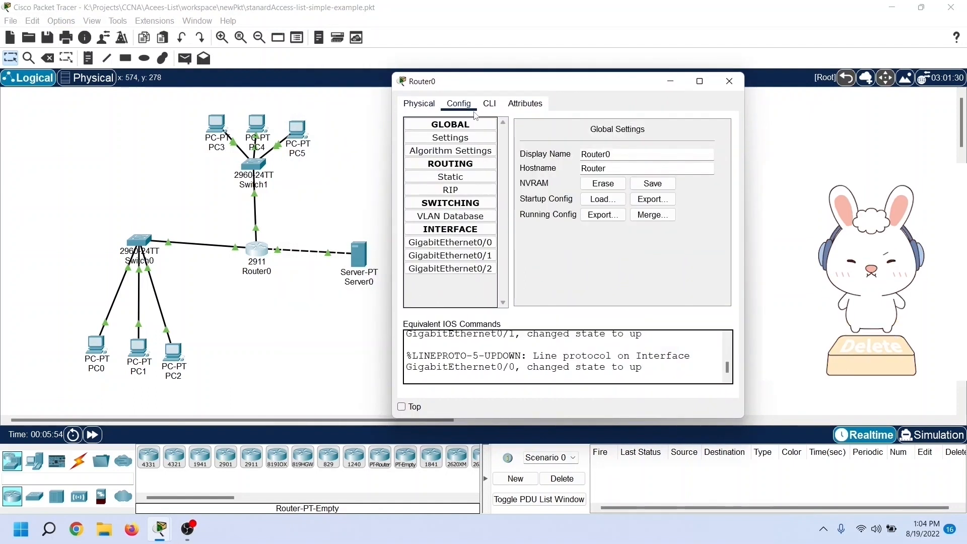
left_click(490, 103)
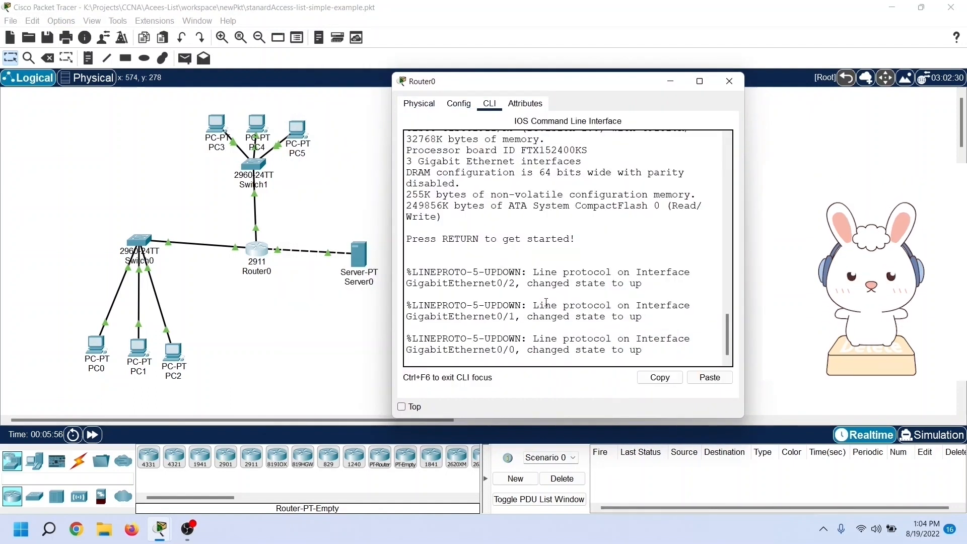
key("Return")
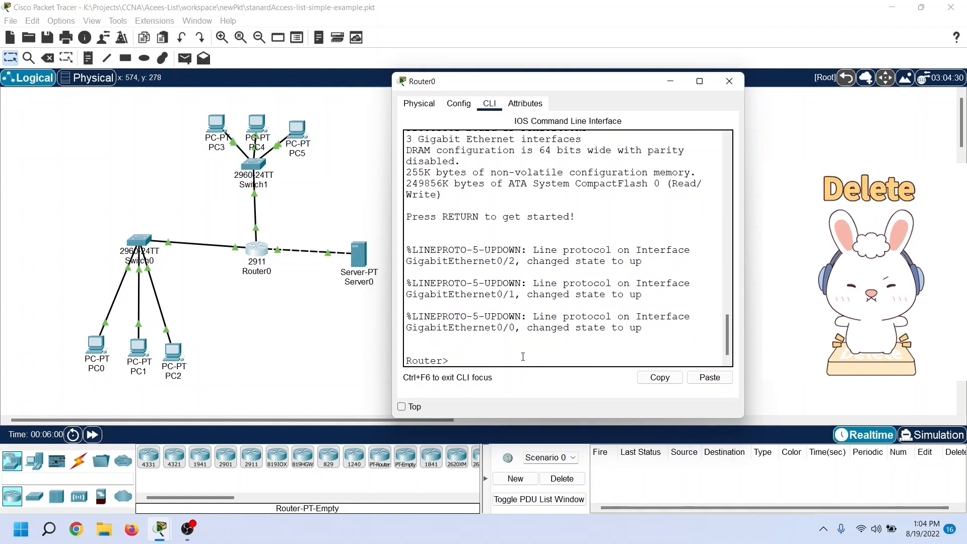
type("enable")
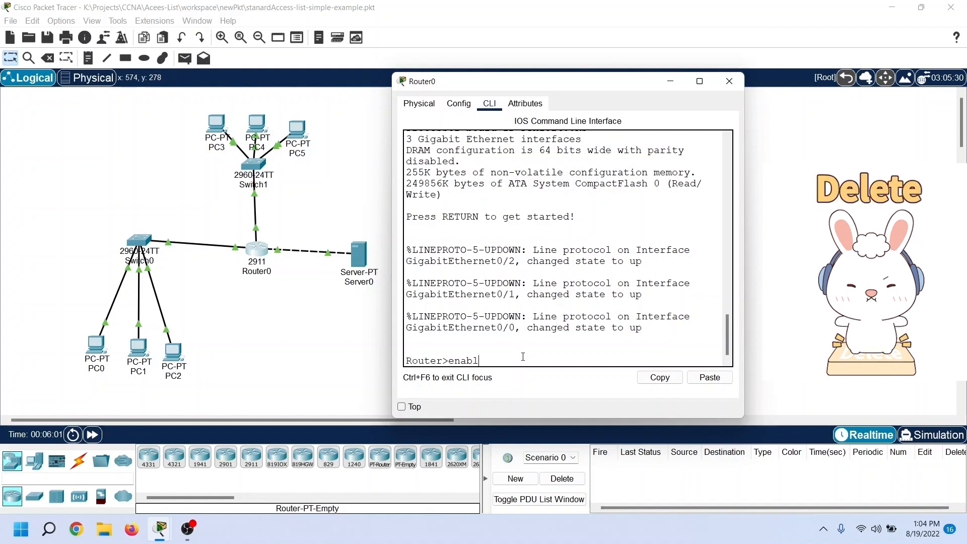
key("Return")
type("configure terminal")
key("Return")
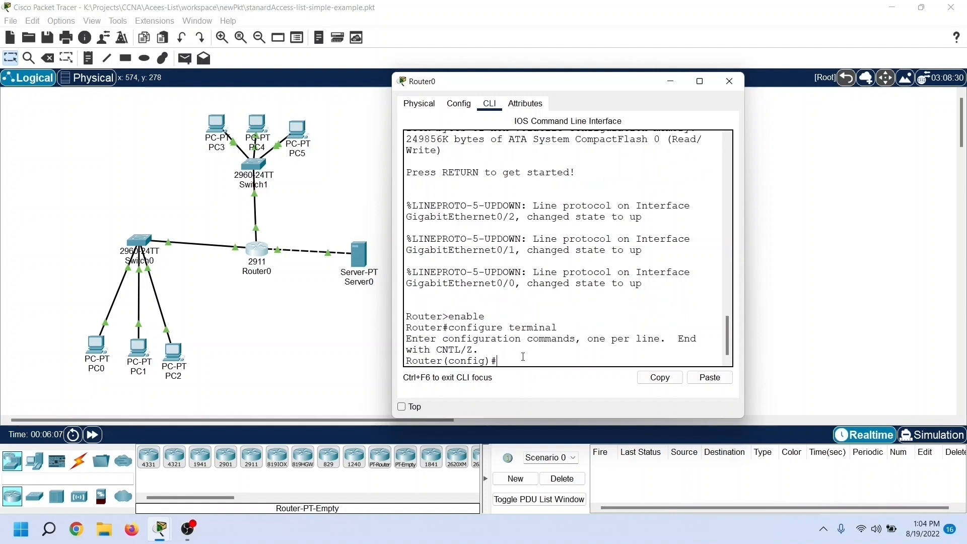
Step: Delete access list 10 on Router0 with "no access-list 10" and exit global configuration mode
type("no acce")
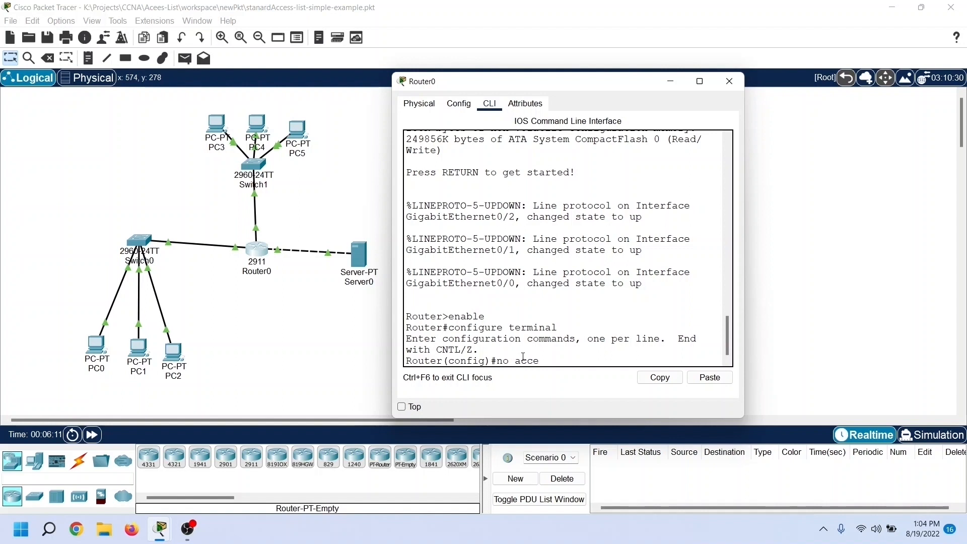
type("ss-list 10")
key("Return")
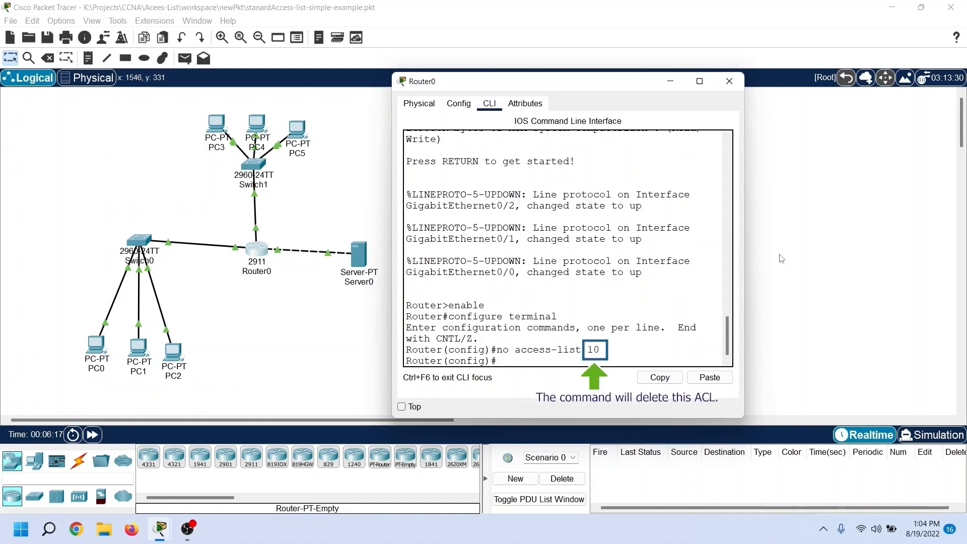
type("exit")
key("Return")
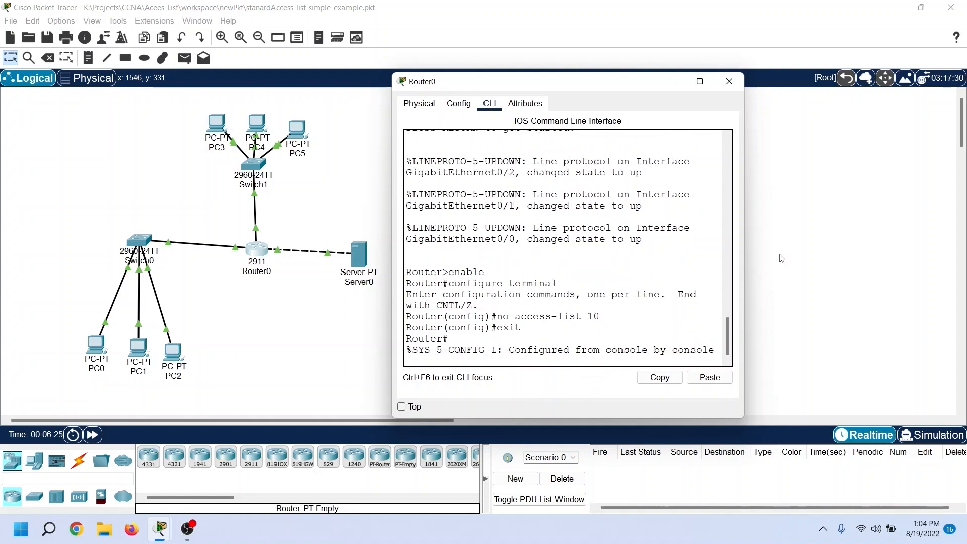
Step: List the router's remaining access lists with "show access-lists" to check the deletion
key("Return")
type("show access")
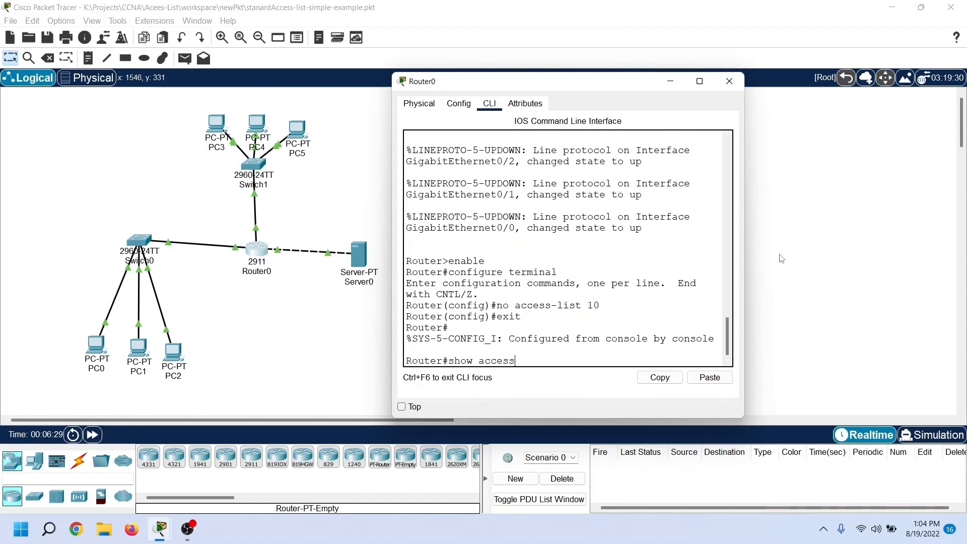
type("-lists")
key("Return")
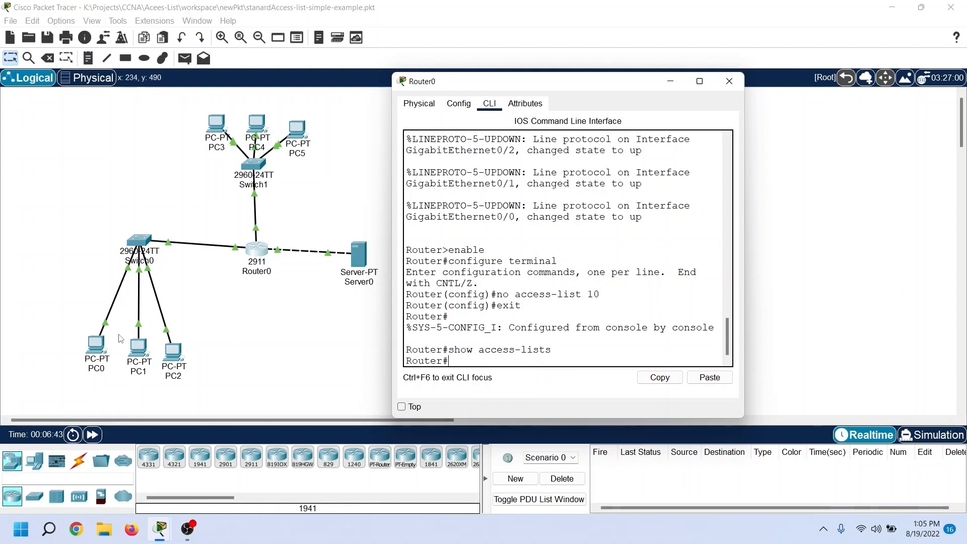
Step: Browse to the server at 30.0.0.10 from PC0 to retest Students' web access without the access list, and close the browser
left_click(104, 347)
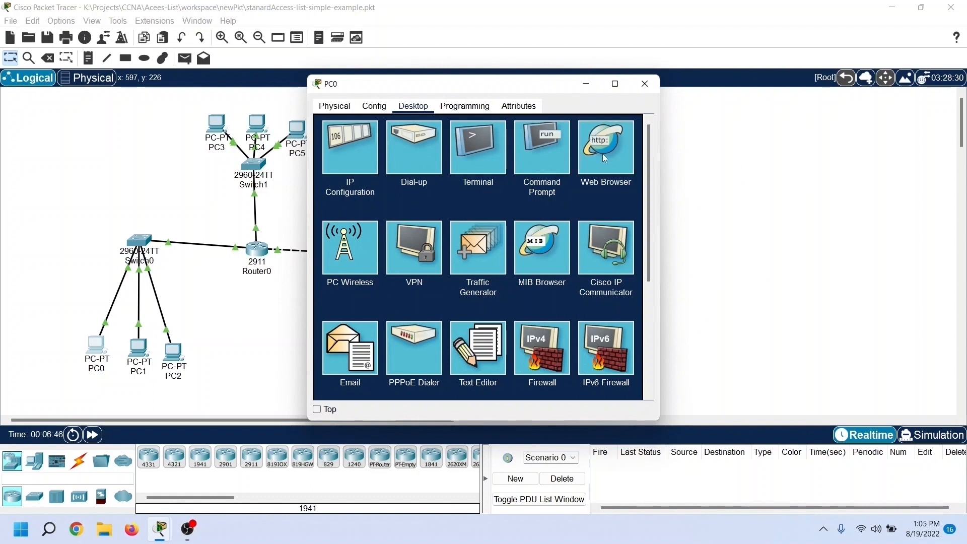
left_click(603, 153)
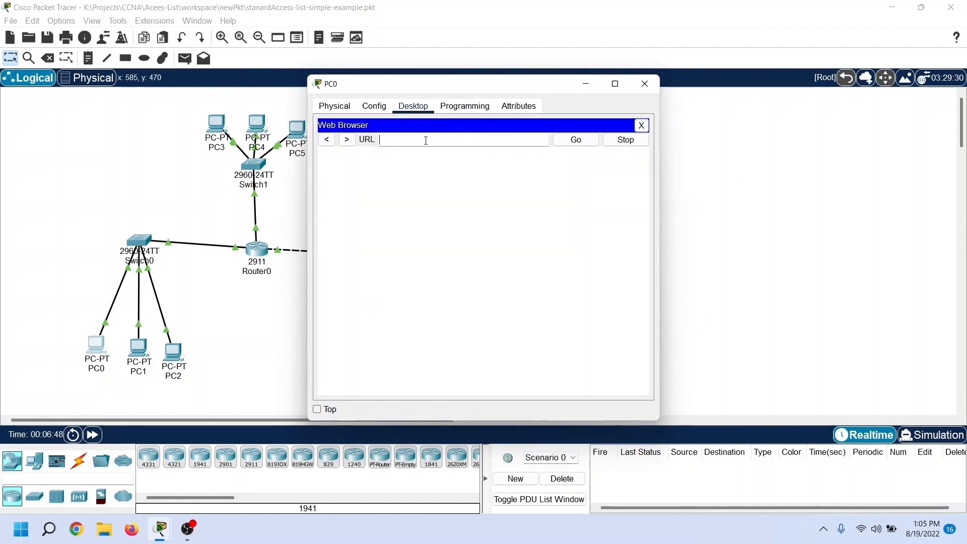
type("30.0.0.10")
key("Return")
left_click_drag(420, 91, 566, 89)
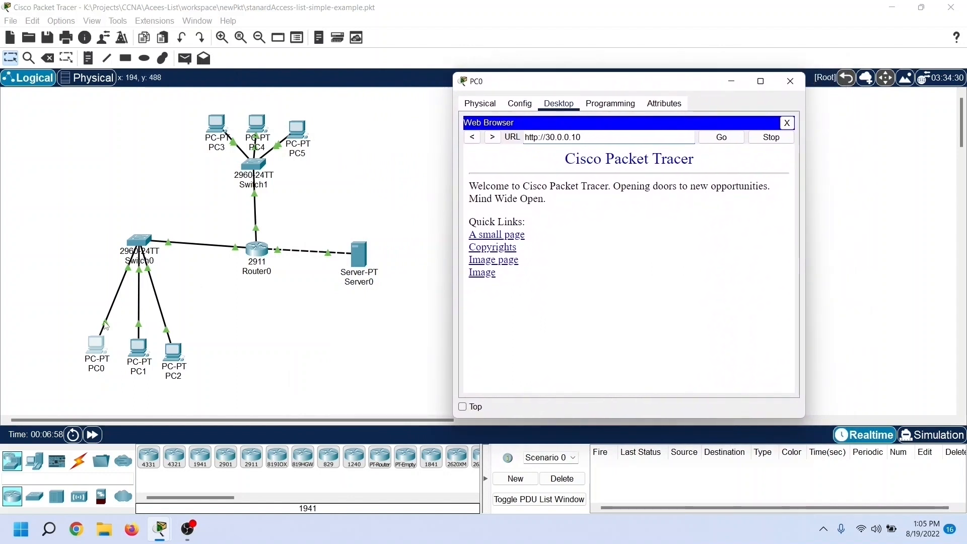
left_click(786, 124)
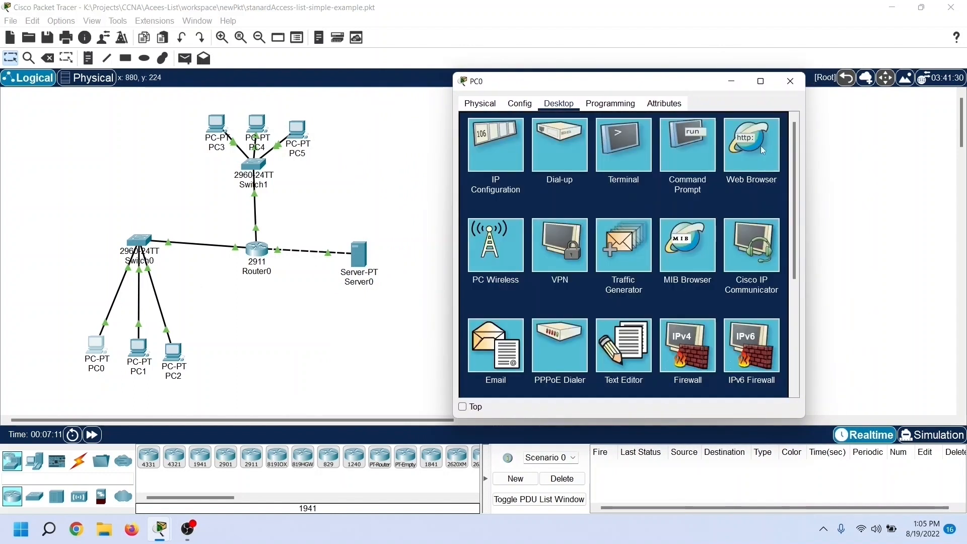
Step: Ping the server at 30.0.0.10 from PC0's command prompt to retest Students' connectivity without the access list
left_click(688, 138)
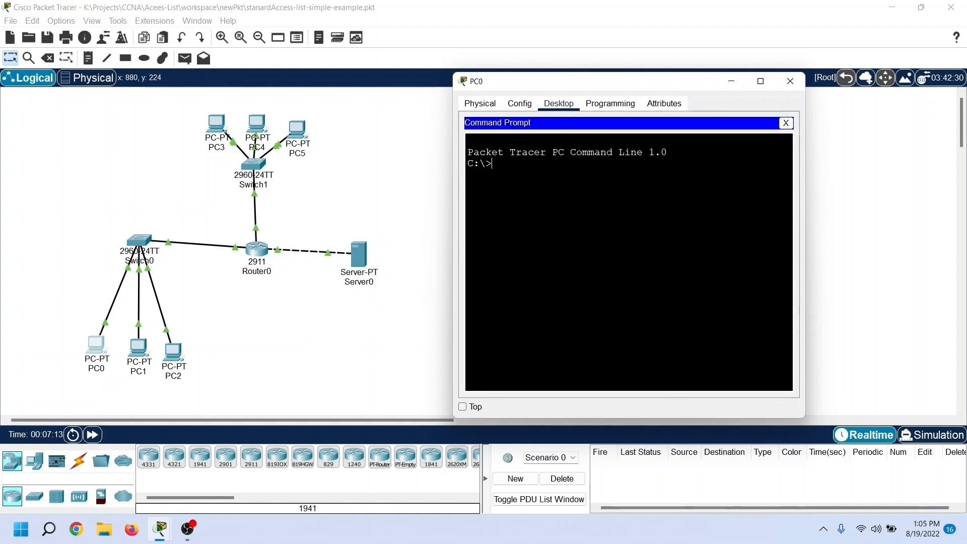
type("ping 30.")
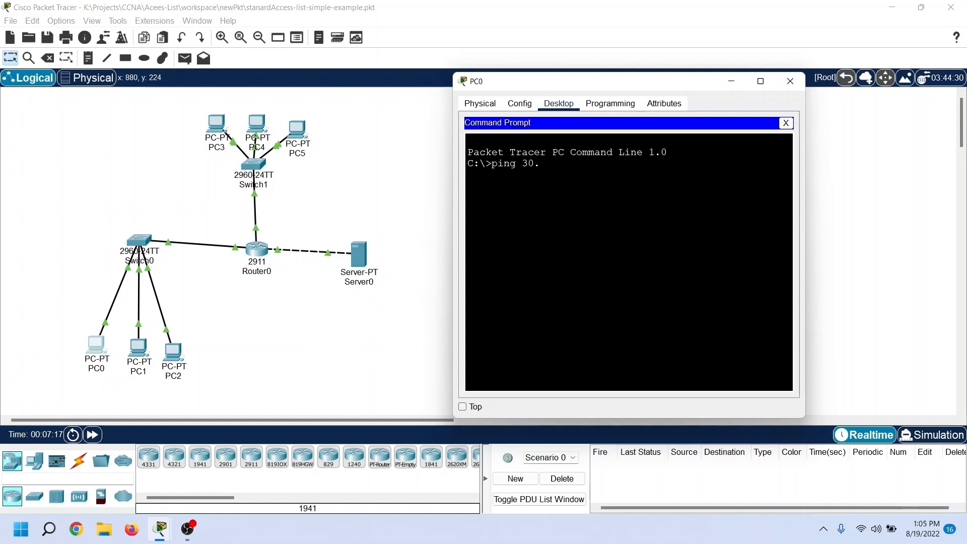
type("0.0.10")
key("Return")
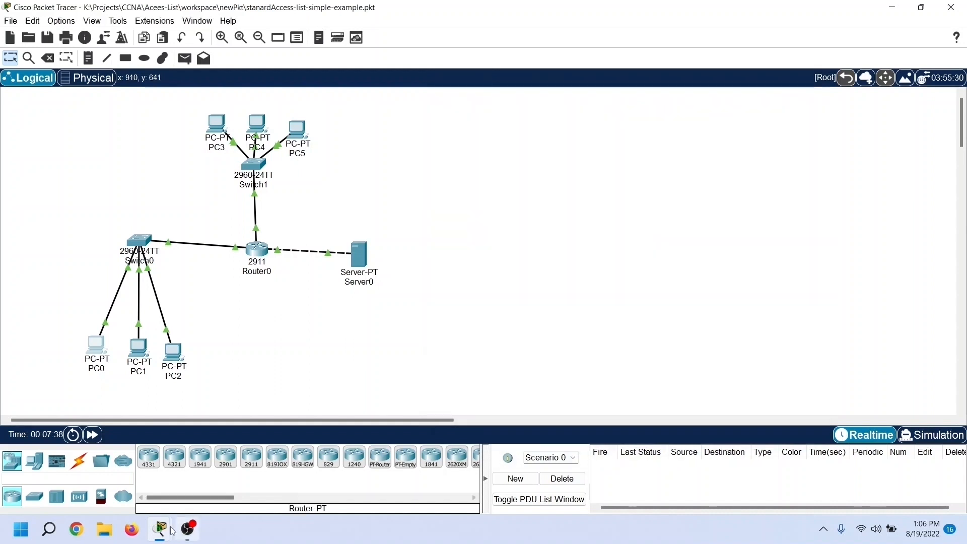
Step: Return to Router0's command line and enter global configuration mode with "configure terminal"
left_click(257, 248)
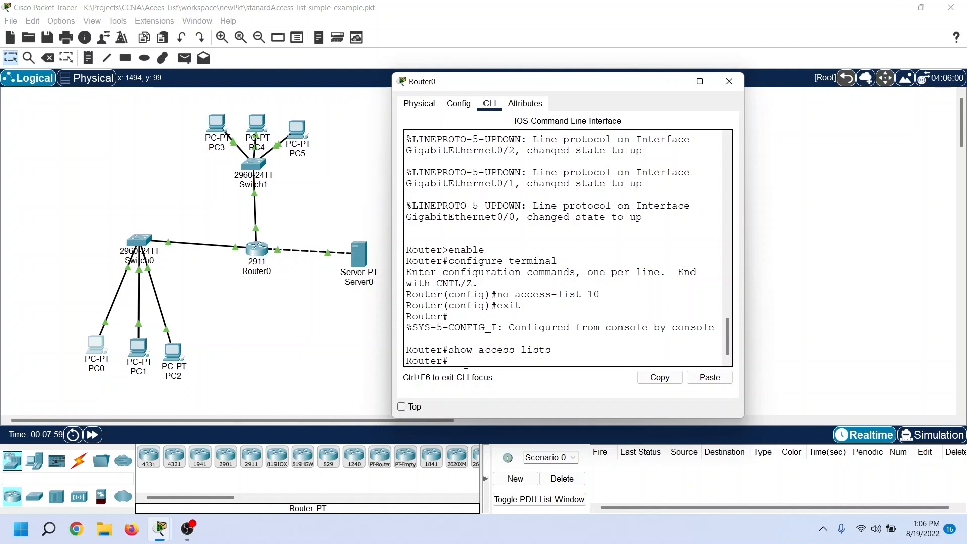
type("configure terminal")
key("Return")
Step: Begin an extended access list entry with "access-list 110 permit tcp", widening the router window to fit the long command
type("access")
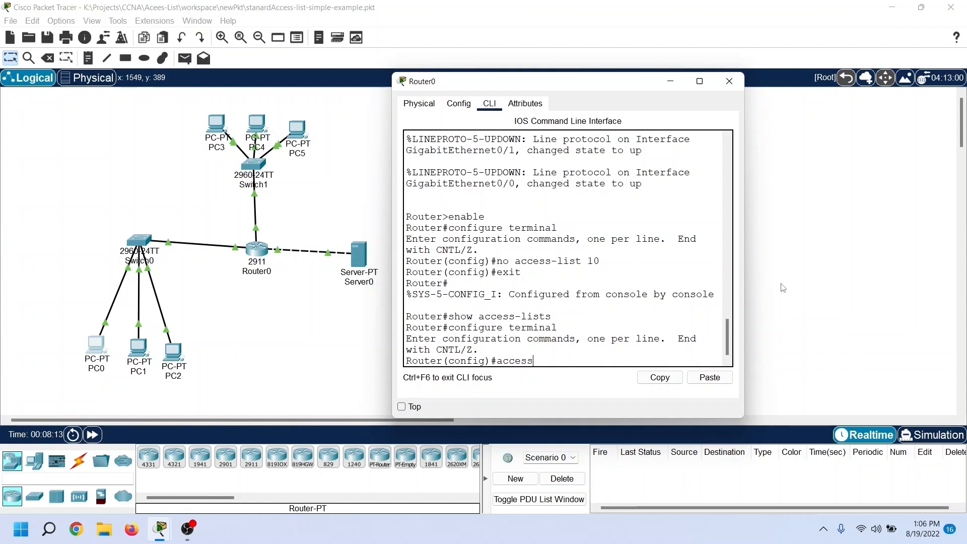
type("-list 110")
left_click_drag(745, 288, 961, 285)
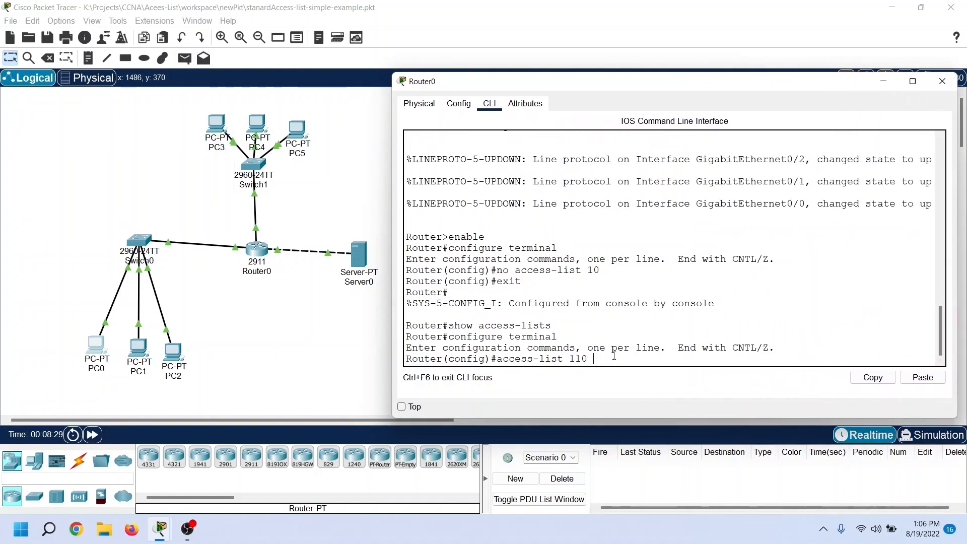
type("permit t")
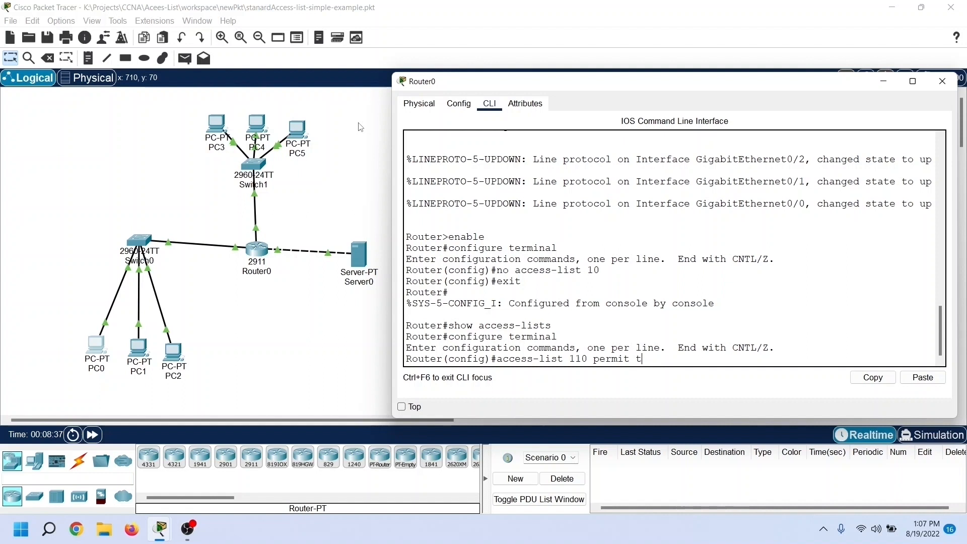
type("p")
Step: Add source network 10.0.0.0 with wildcard 0.255.255.255 to the entry and review the command help for the destination options
type("10.0.0.0 0.255.255.255")
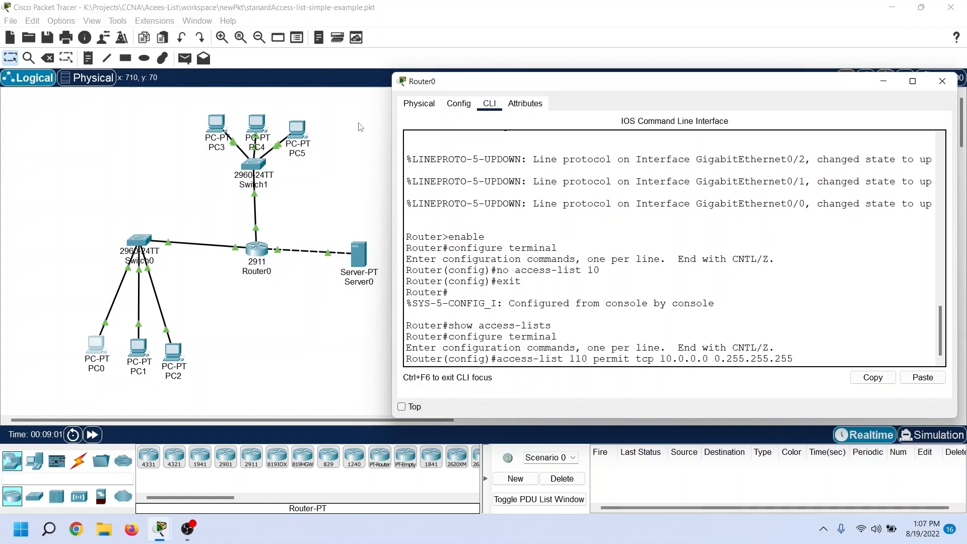
type(" ?")
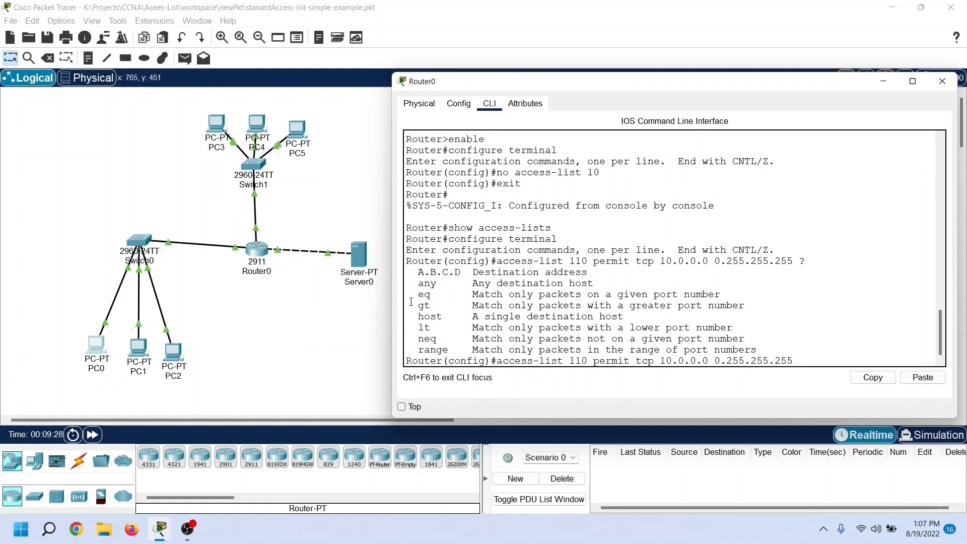
left_click_drag(417, 297, 761, 302)
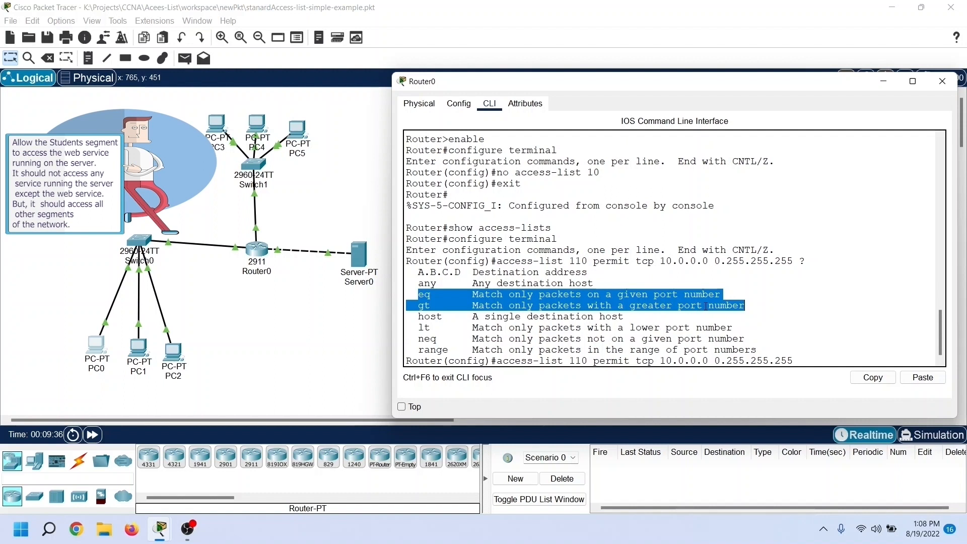
left_click_drag(417, 331, 761, 352)
left_click(801, 361)
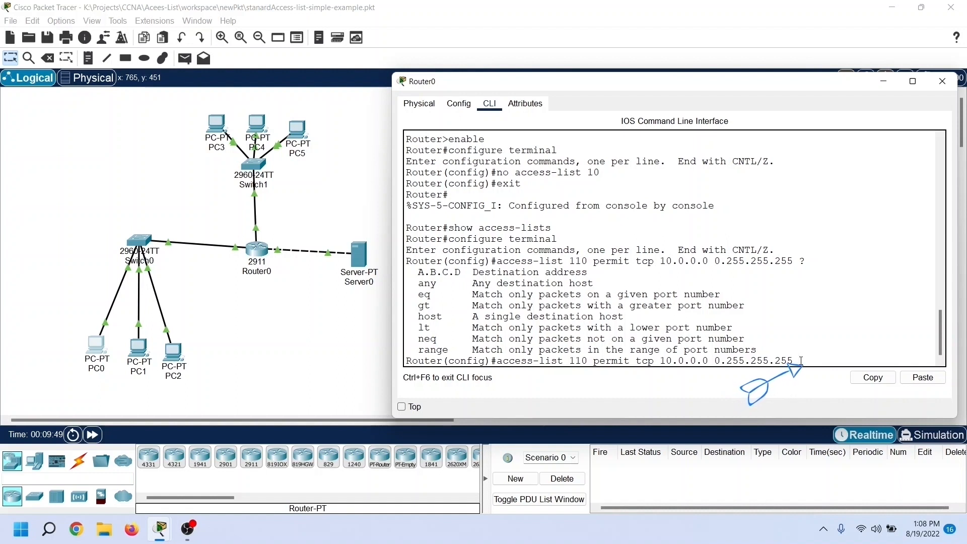
Step: Add destination network 30.0.0.0 with wildcard 0.255.255.255 to the entry and list the command help for the remaining options
type("30.0.")
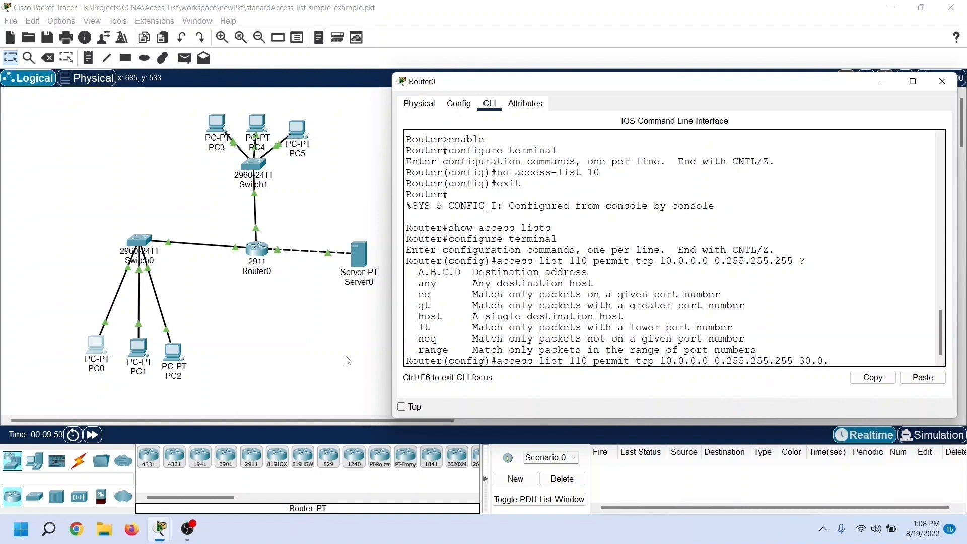
type("0.0 0")
type(".255")
type(".2")
type("55.25")
type("?")
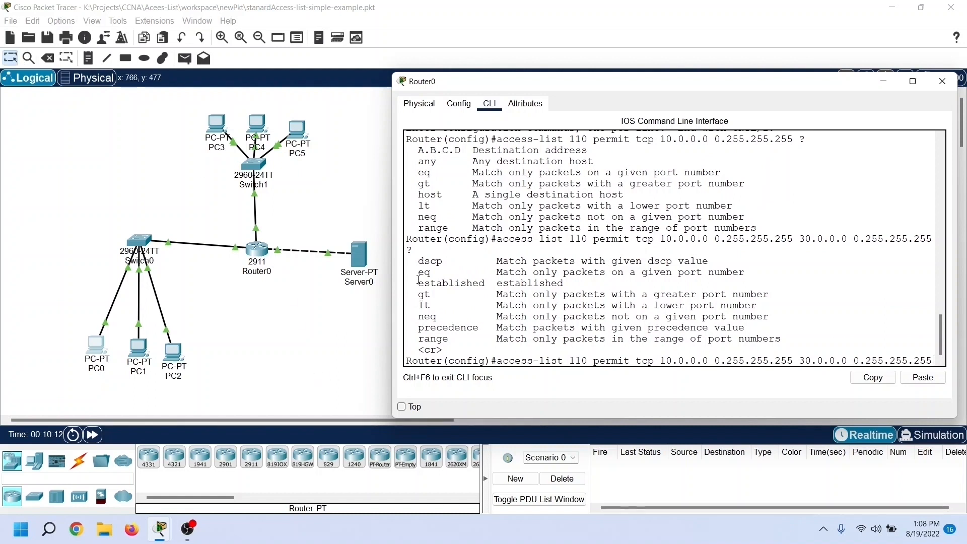
Step: Widen the router window further and finish the permit entry with "eq 80" to match the HTTP port
left_click_drag(414, 271, 792, 272)
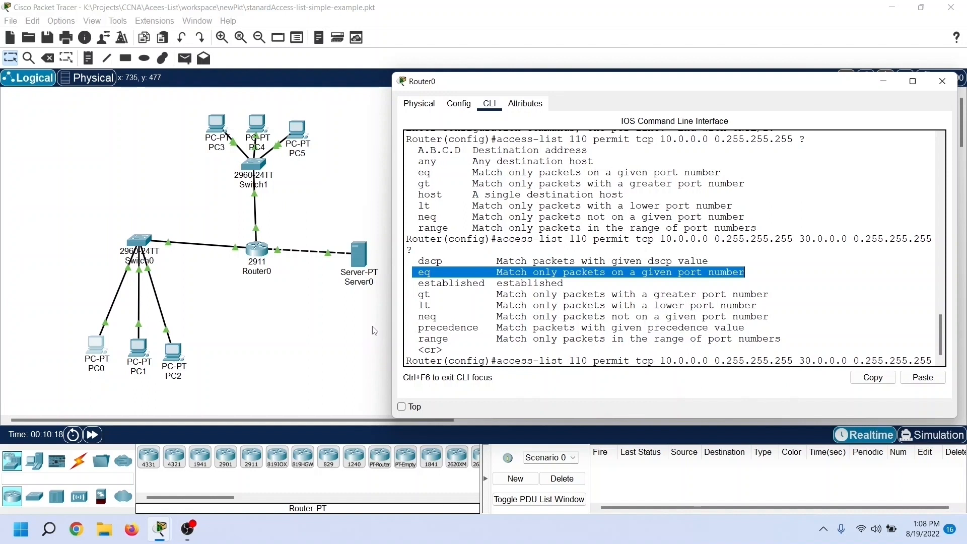
left_click_drag(390, 321, 336, 321)
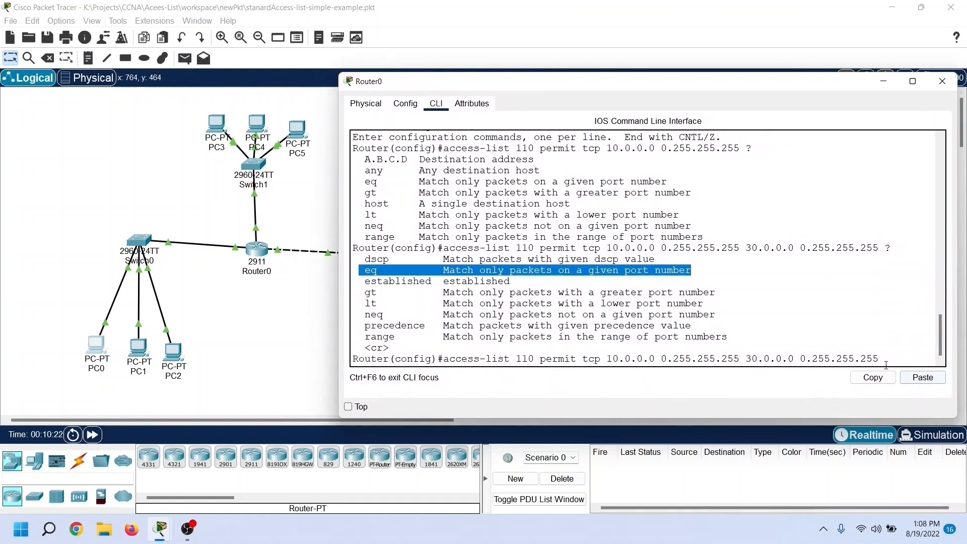
left_click(897, 326)
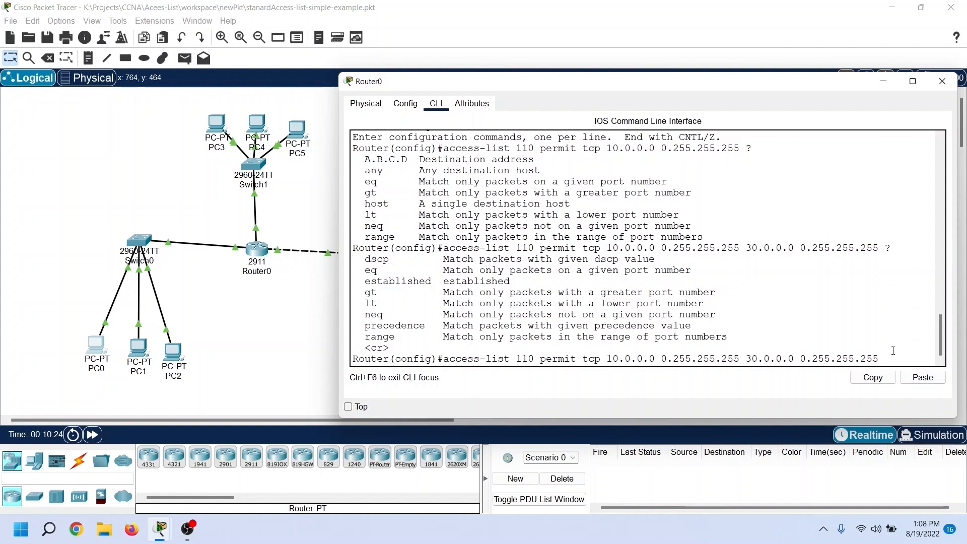
type("eq 80")
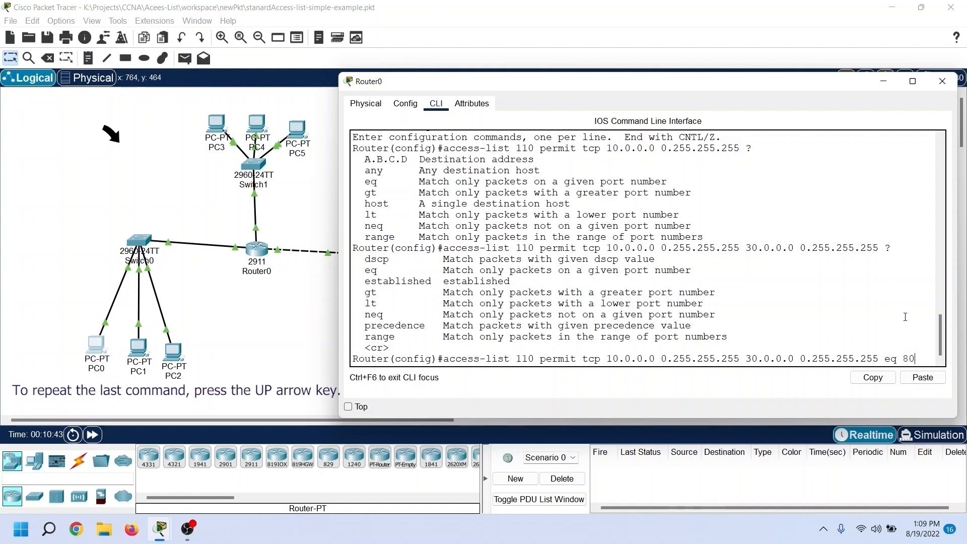
key("Return")
Step: Repeat the permit TCP entry of access list 110 with port 443 in place of 80, and review both entries
key("Up")
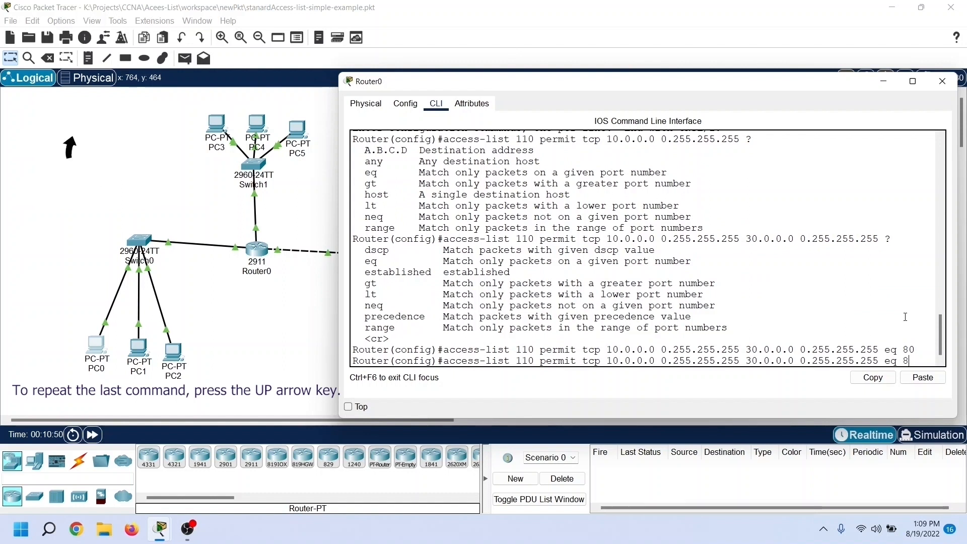
key("BackSpace")
key("BackSpace")
type("443")
key("Return")
double_click(476, 338)
left_click_drag(535, 344, 922, 351)
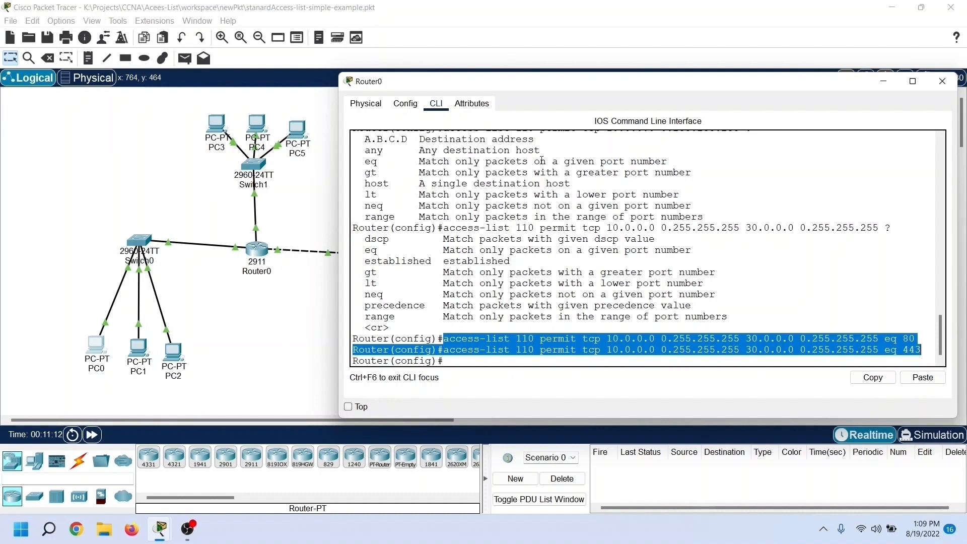
left_click(620, 239)
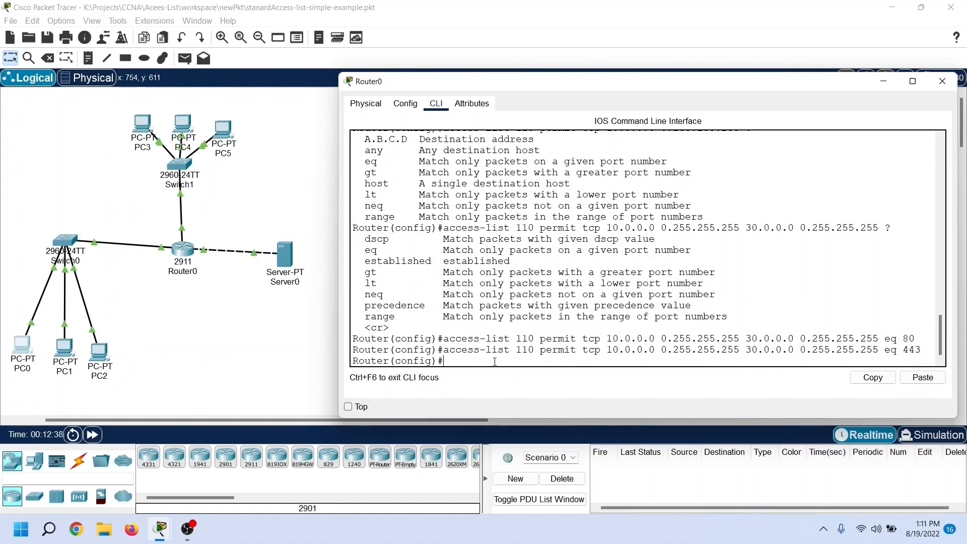
Step: Add "access-list 110 deny ip 10.0.0.0 0.255.255.255 30.0.0.0 0.255.255.255" and review it against the two port-specific permit entries
type("access-list")
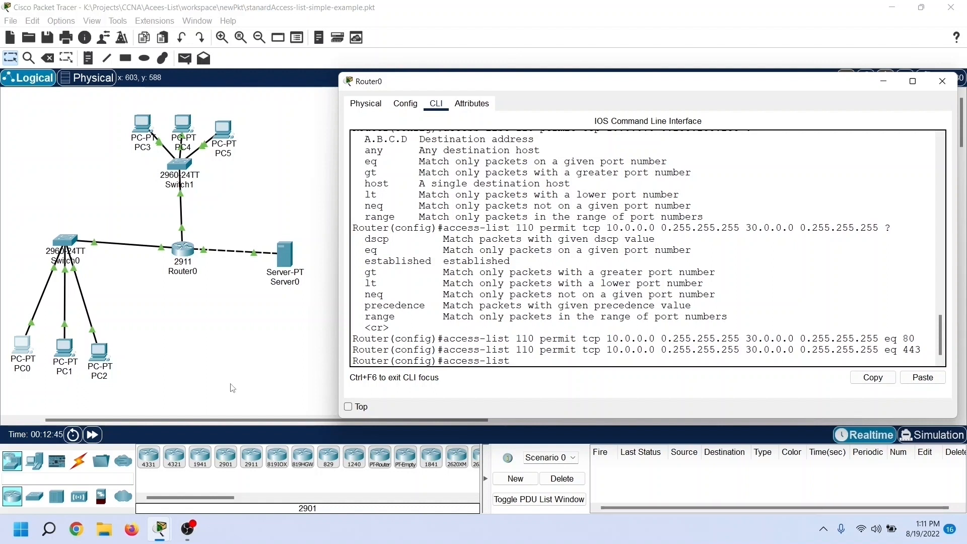
type(" 110")
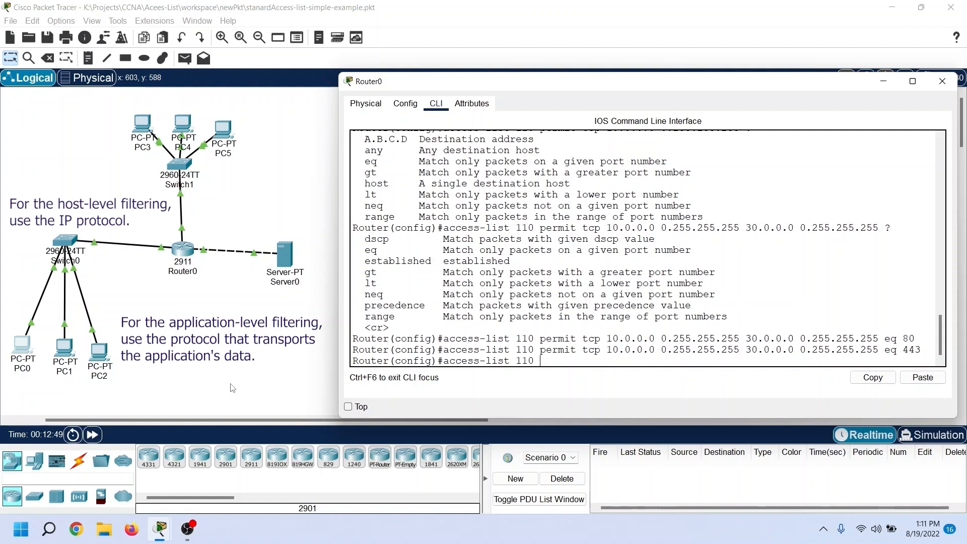
type(" deny ip 10.0.")
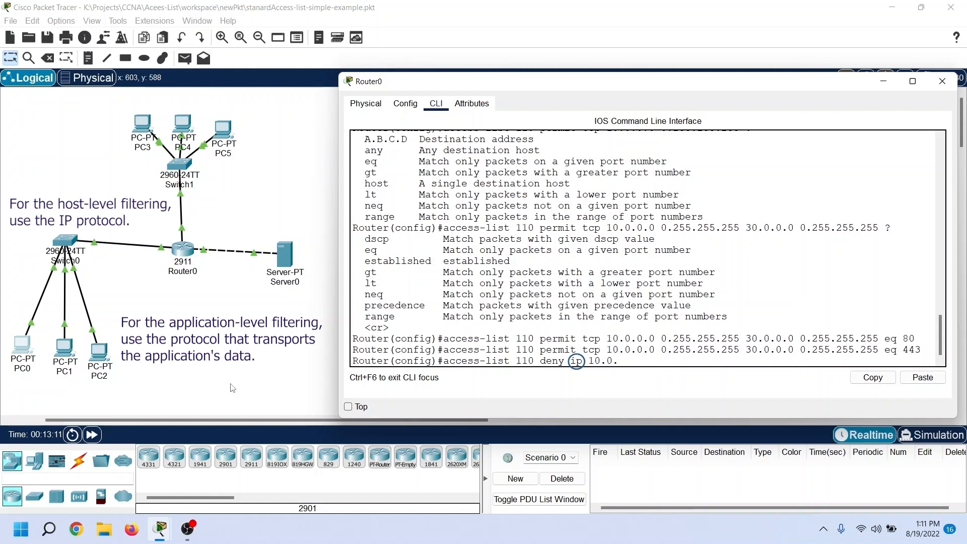
type("0.0 0.255.2")
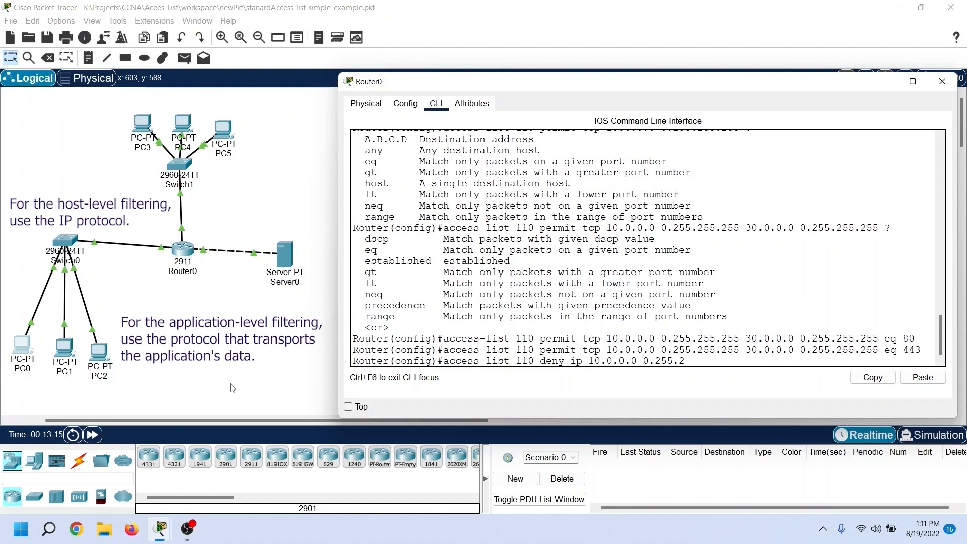
type("55.255 30.0.0.0 0.255.255.255")
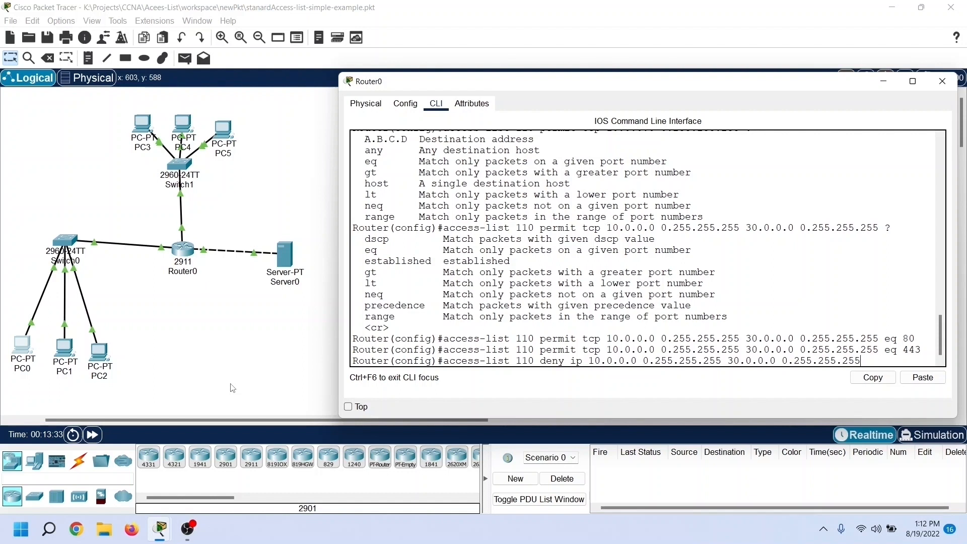
key("Return")
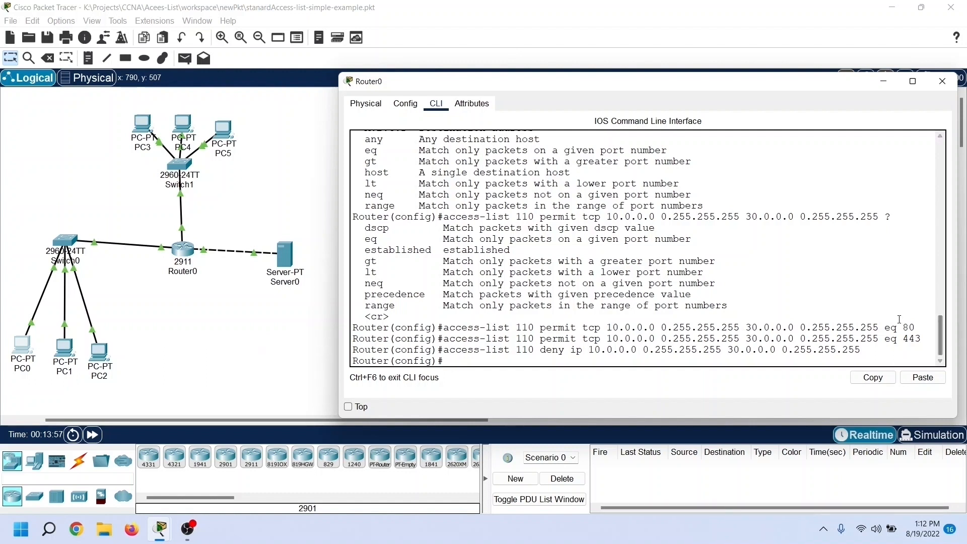
left_click_drag(887, 325, 917, 327)
left_click_drag(887, 339, 922, 339)
left_click(883, 352)
left_click_drag(870, 349, 444, 350)
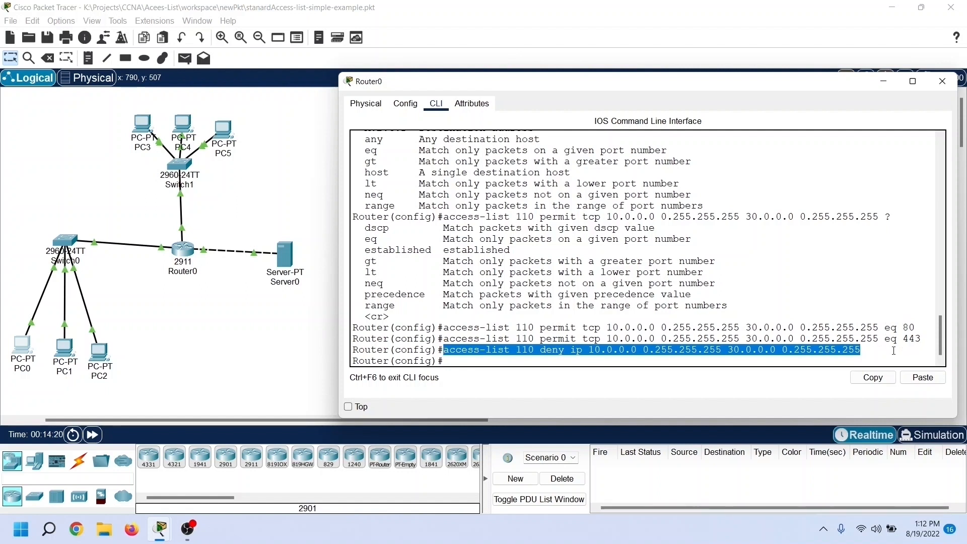
Step: Permit all other Students traffic with "access-list 110 permit ip 10.0.0.0 0.255.255.255 any"
left_click(496, 363)
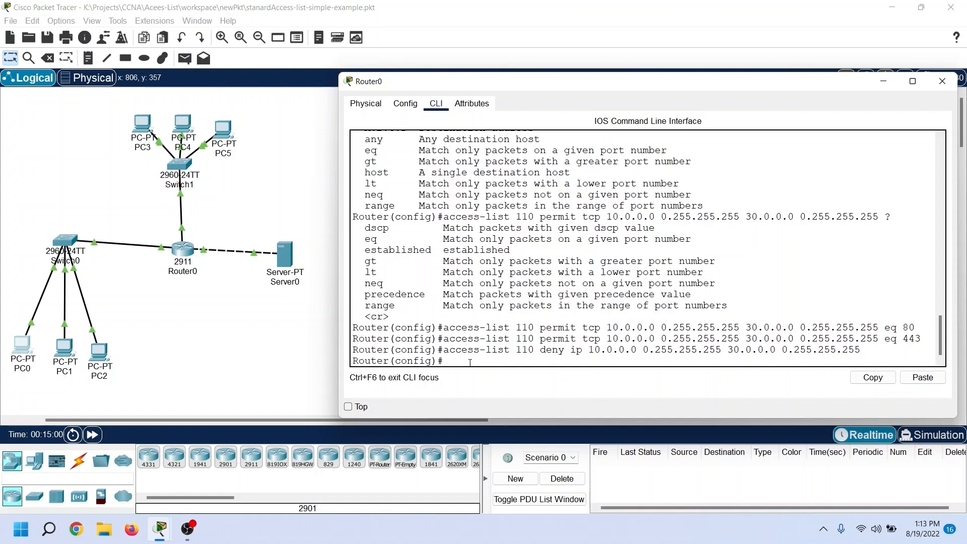
type("access-list 110 permit ")
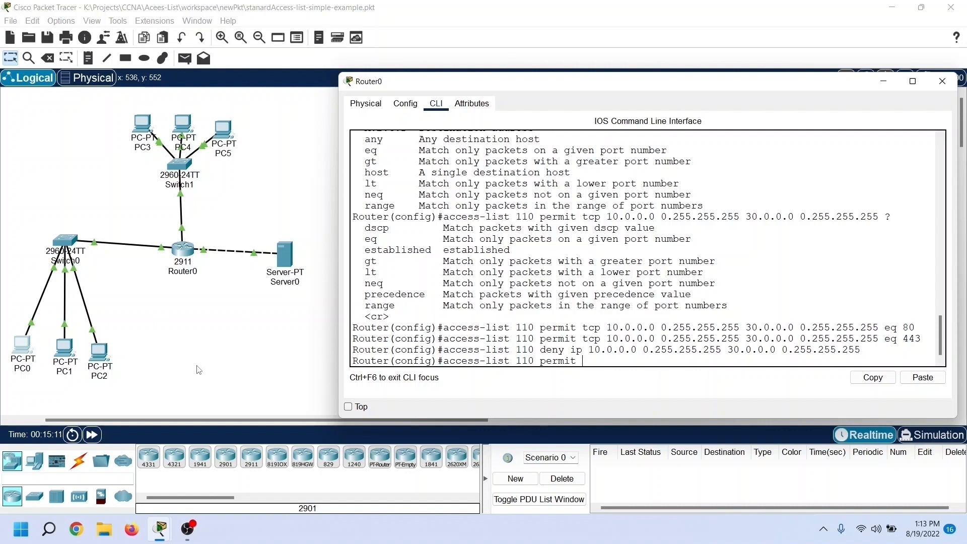
type("ip")
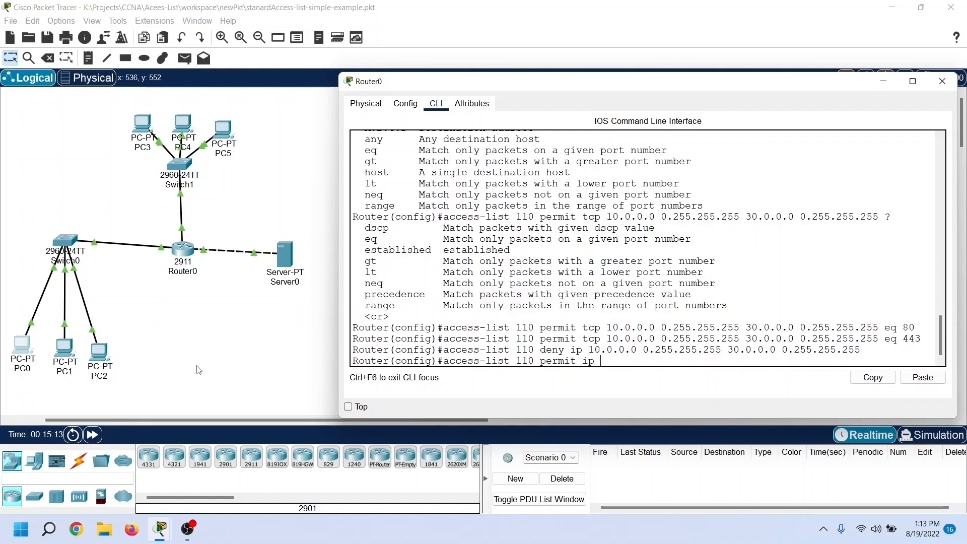
type(" 10.0.0.0")
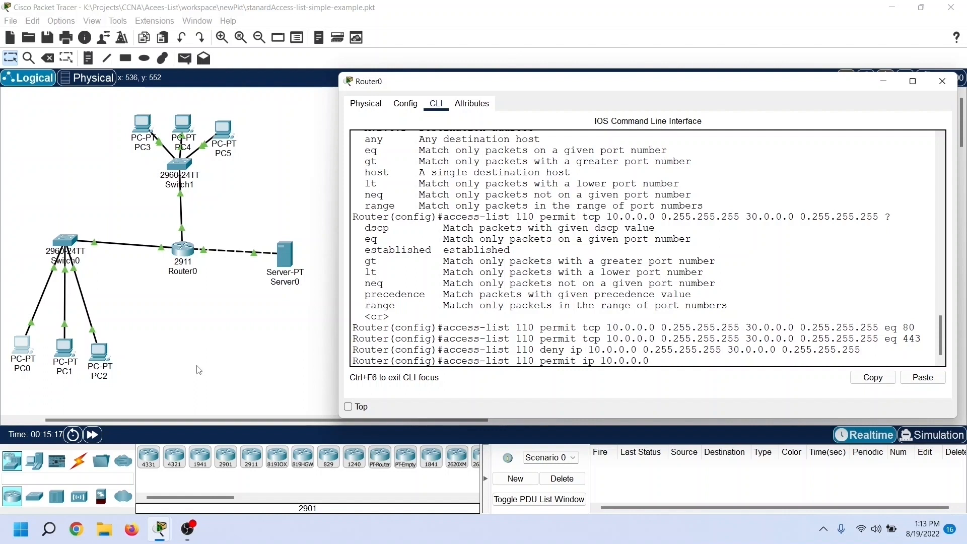
type(" 0.255.255.255 any")
key("Return")
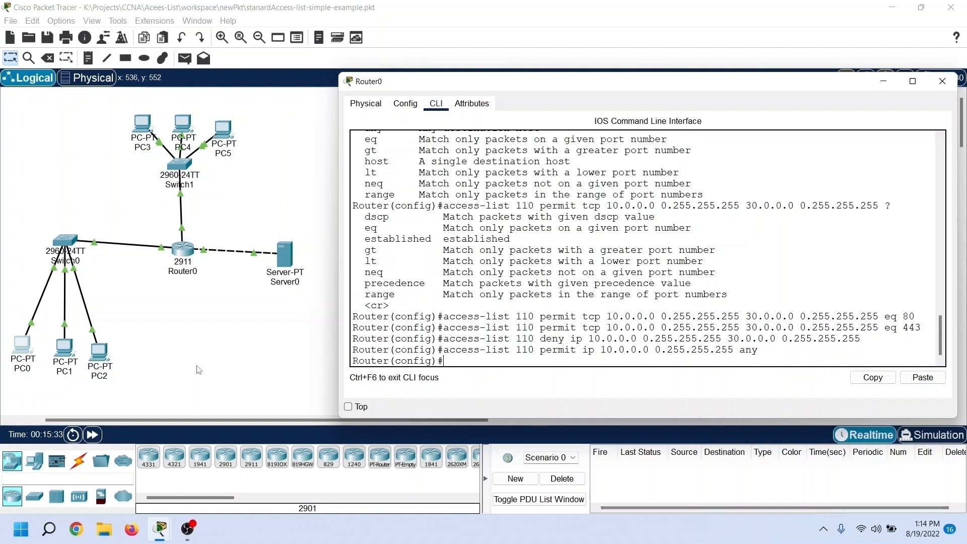
Step: Review the four entries of access list 110 one by one: both TCP permits, the IP deny and the final IP permit
left_click_drag(442, 316, 928, 315)
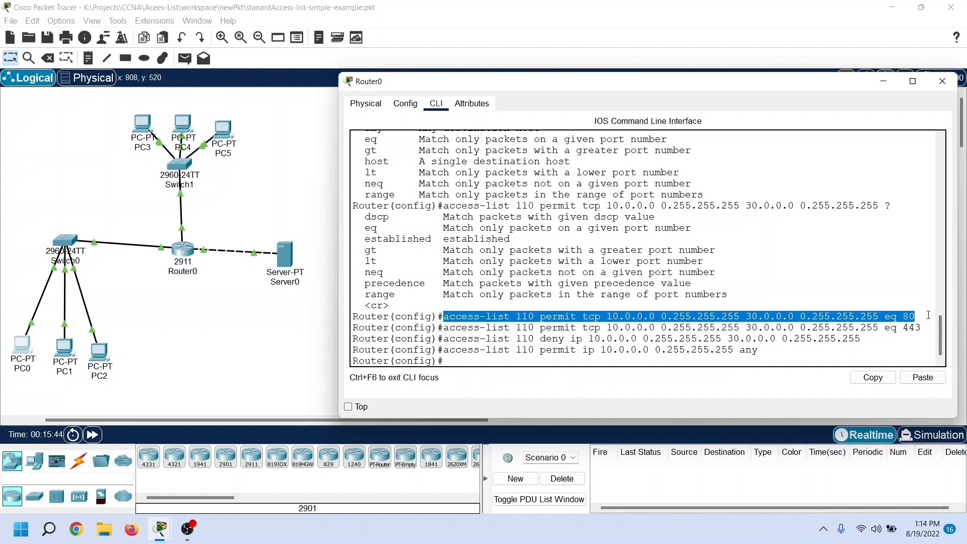
left_click_drag(443, 327, 931, 325)
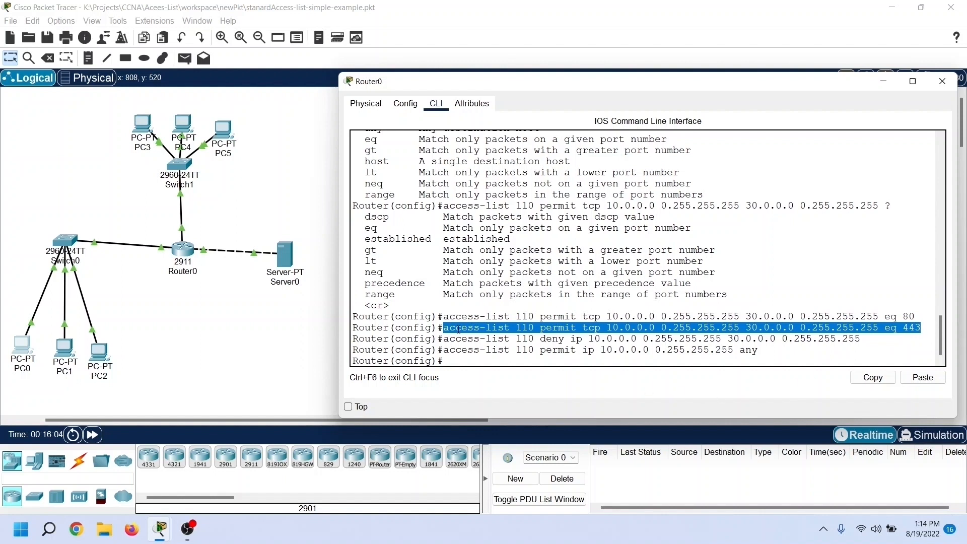
left_click_drag(445, 338, 868, 336)
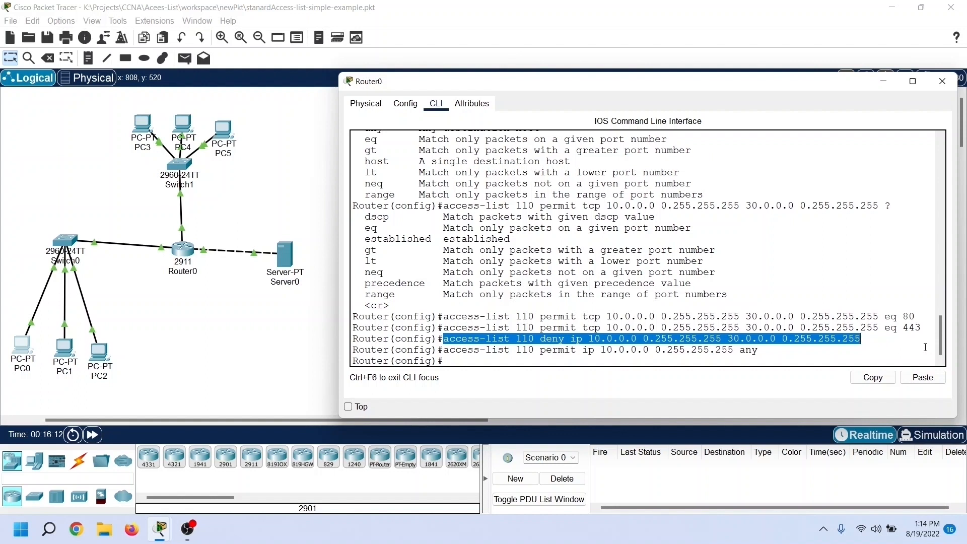
left_click(792, 351)
left_click_drag(443, 353, 796, 354)
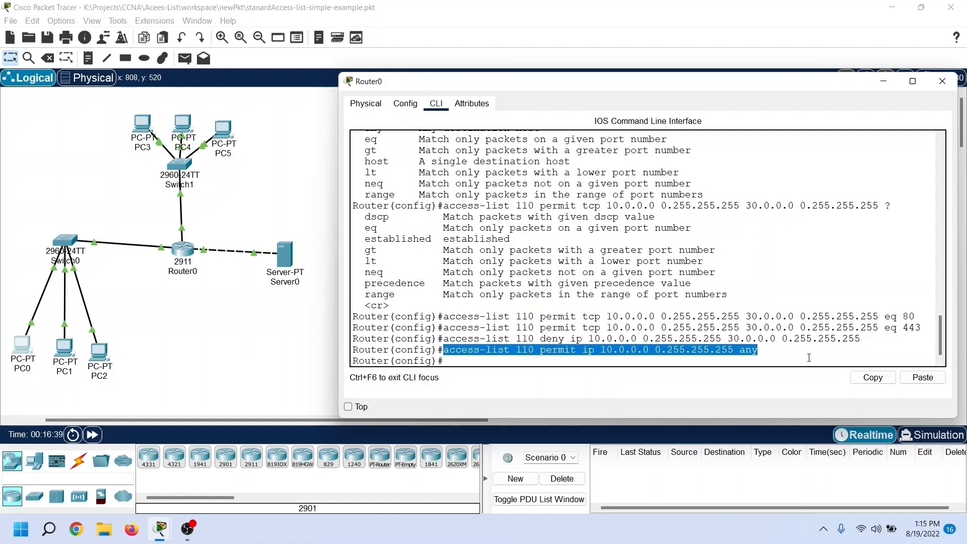
left_click(452, 362)
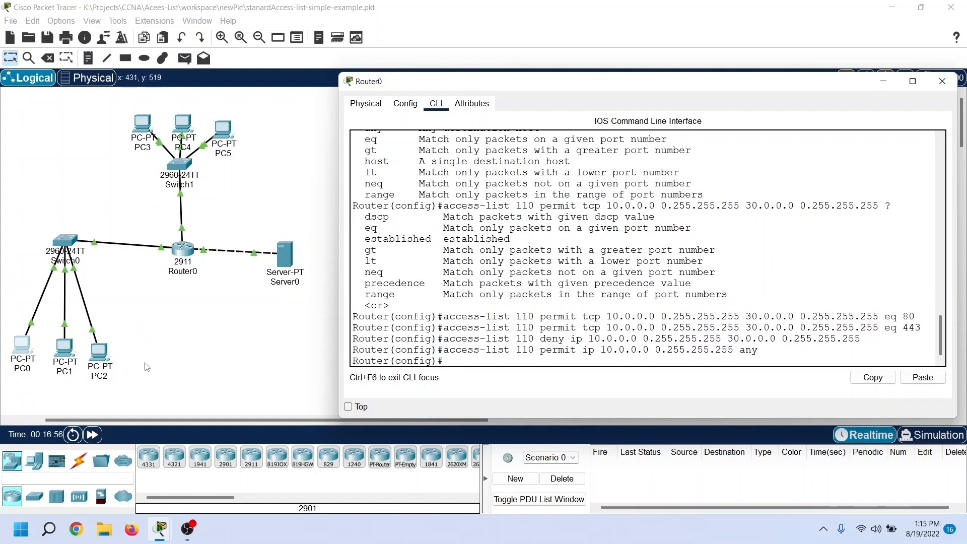
Step: Enter the configuration of interface gigabitethernet 0/0 and apply the list inbound with "ip access-group 110 in"
type("interface gigabitethernet 0/0")
key("Return")
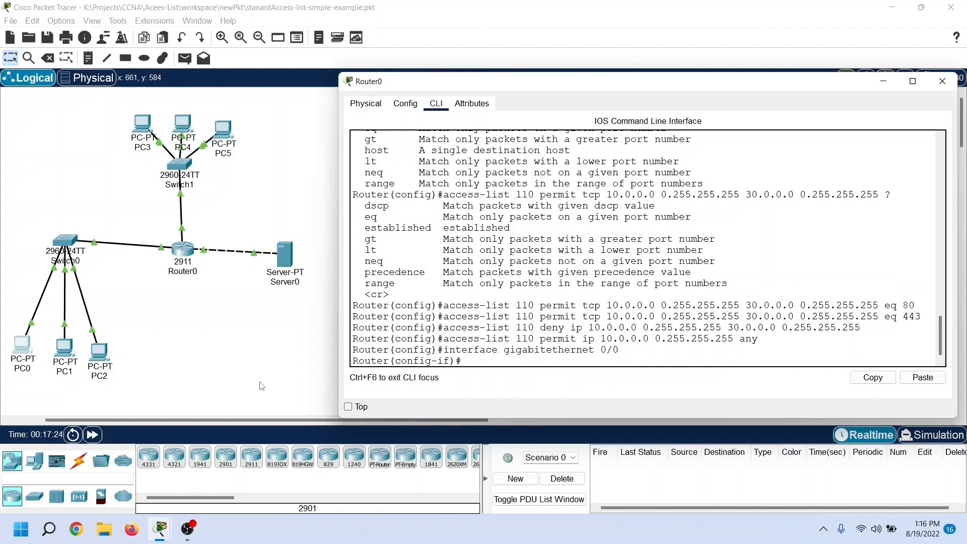
type("ip ")
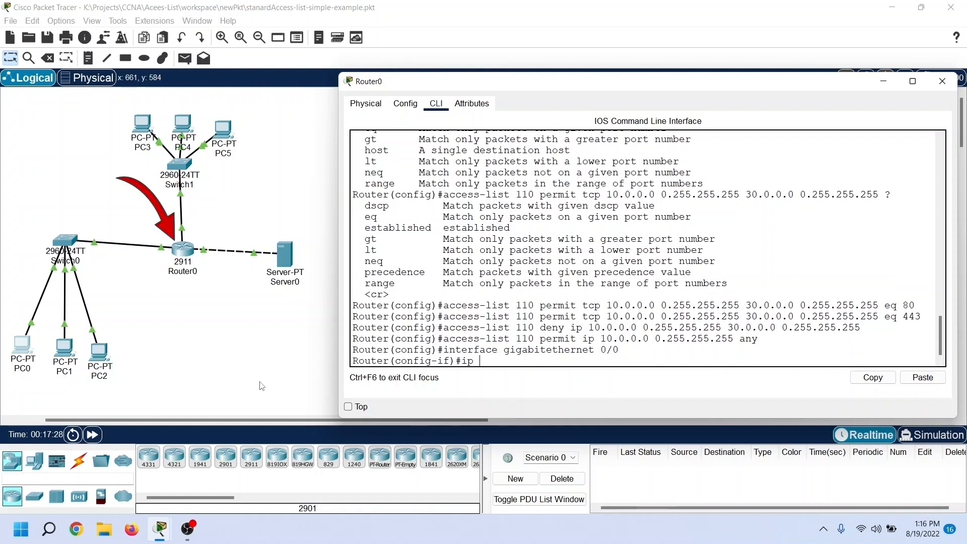
type("access-group")
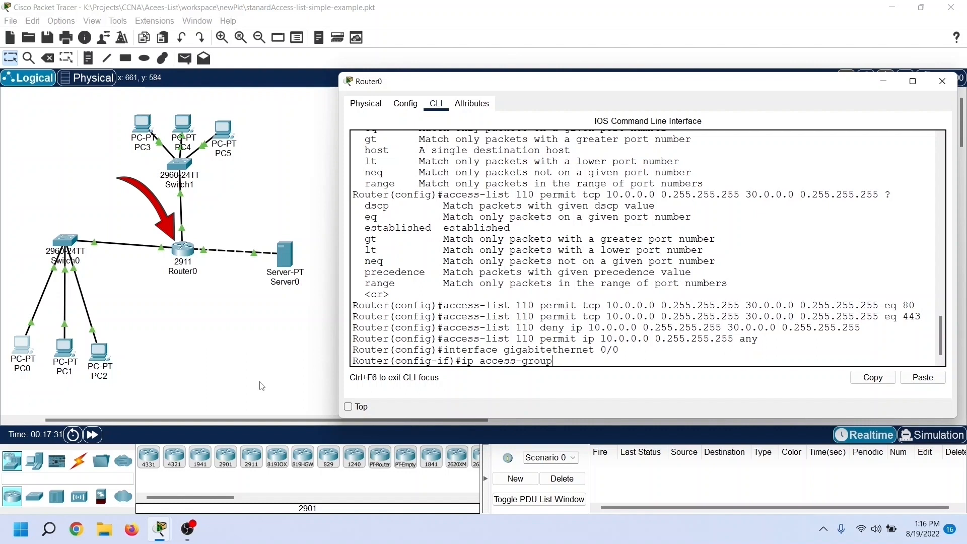
type(" 110 in")
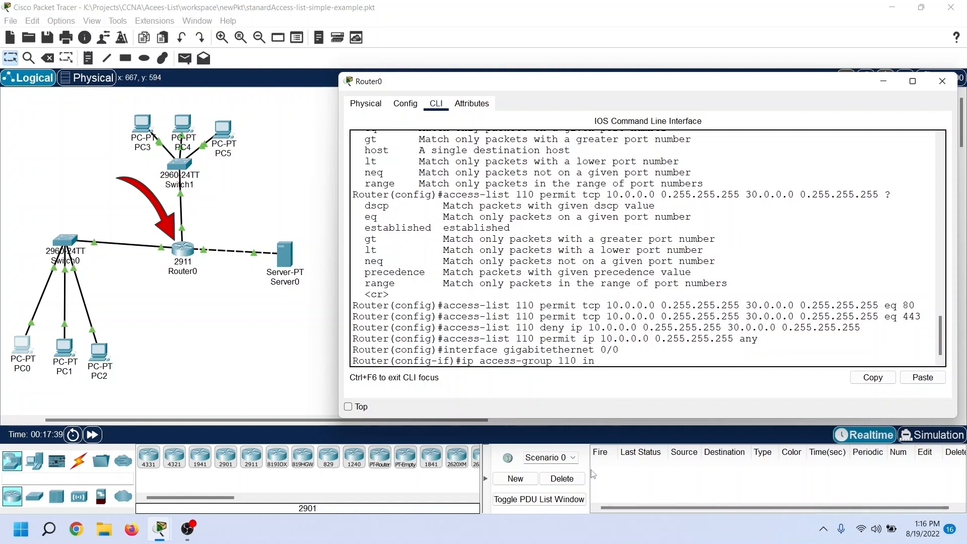
key("Return")
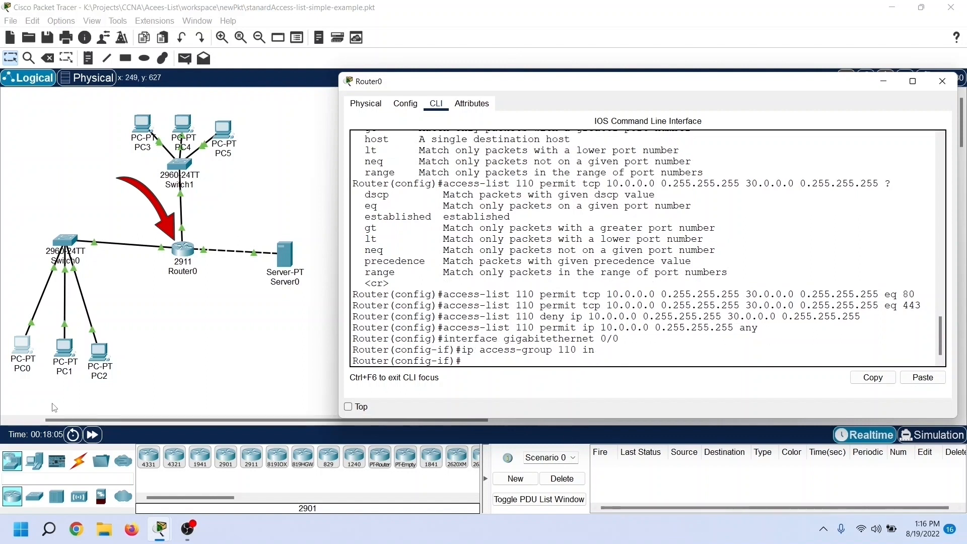
Step: Test HTTP access from PC0 by loading 30.0.0.10 in its Web Browser
left_click(28, 363)
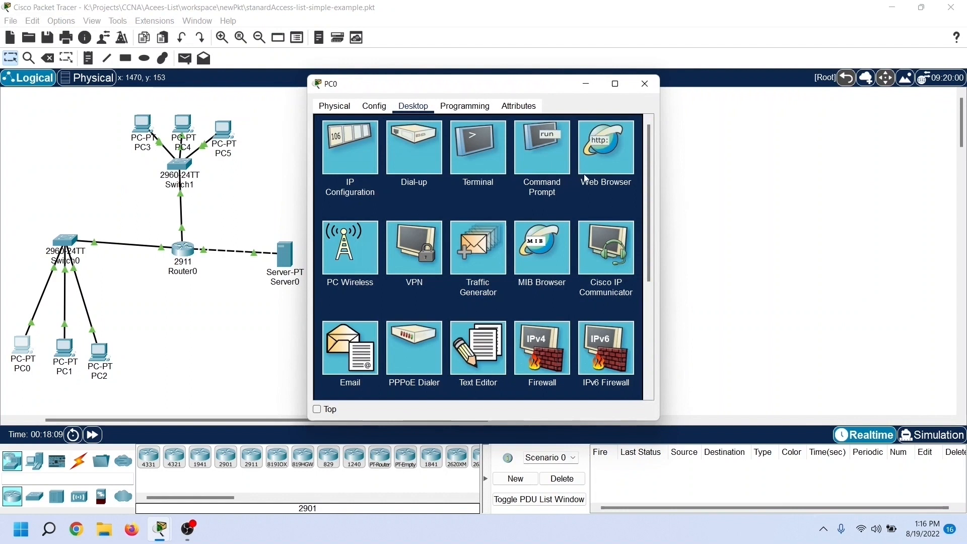
left_click(611, 175)
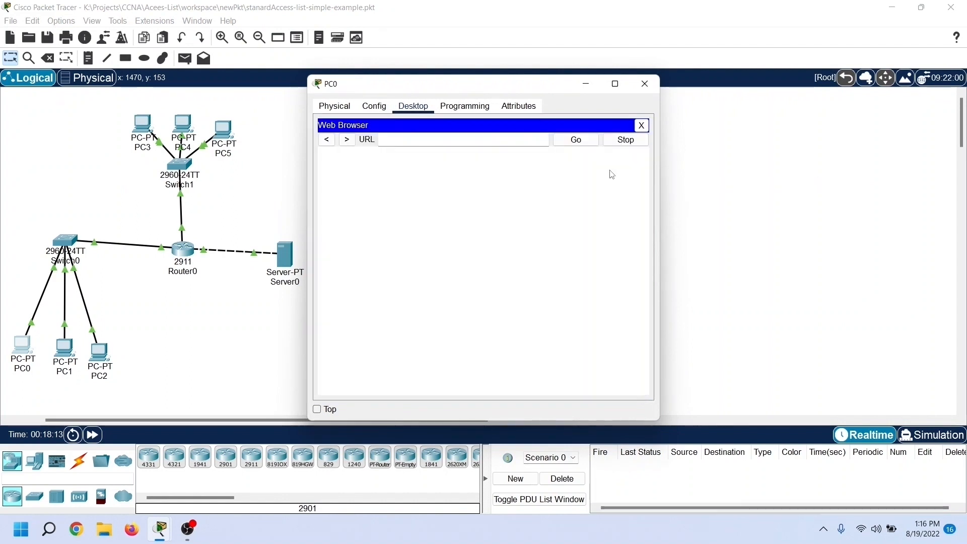
left_click(472, 140)
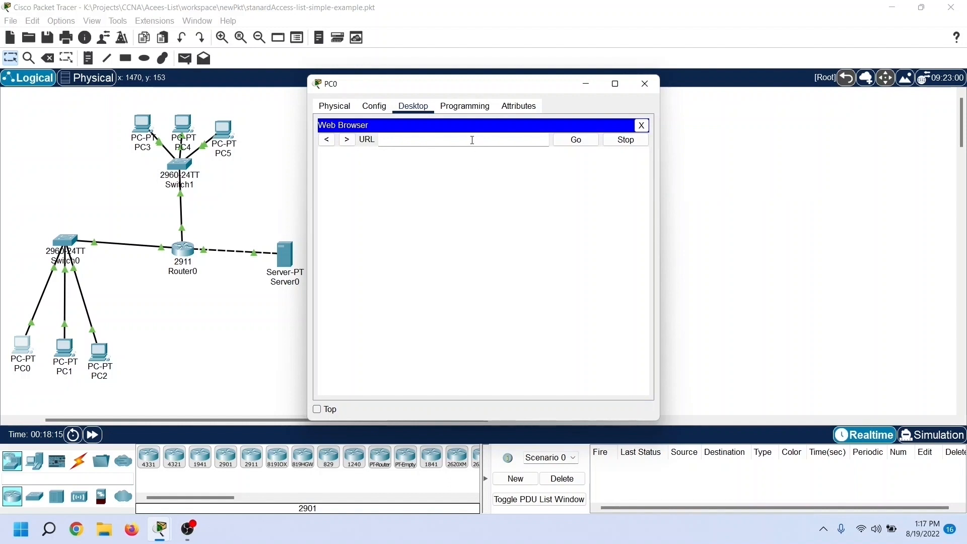
type("30.0.0.10")
key("Return")
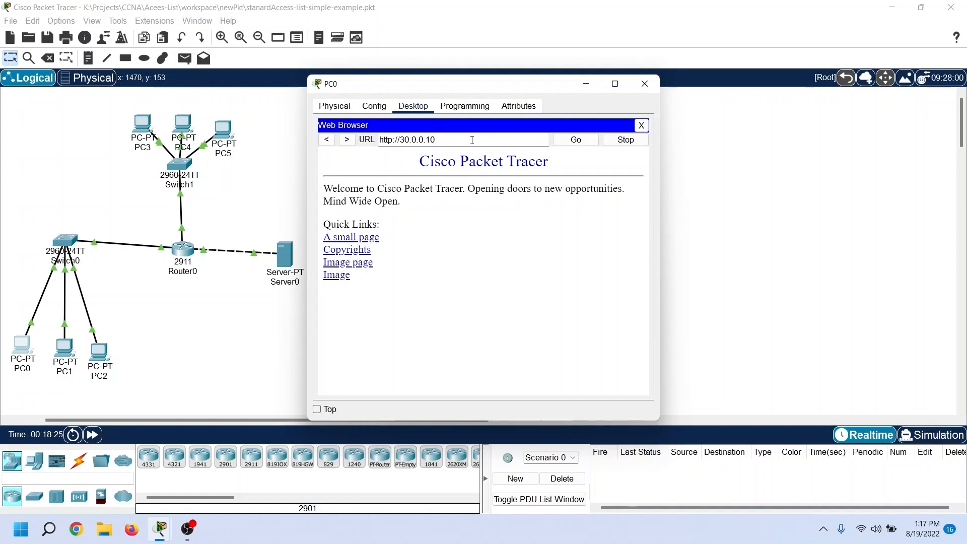
type("s")
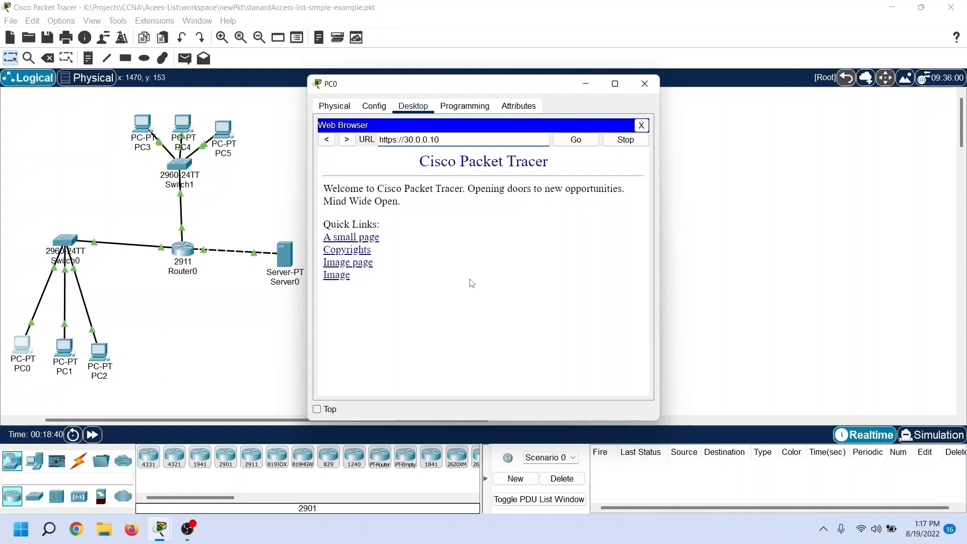
left_click(572, 141)
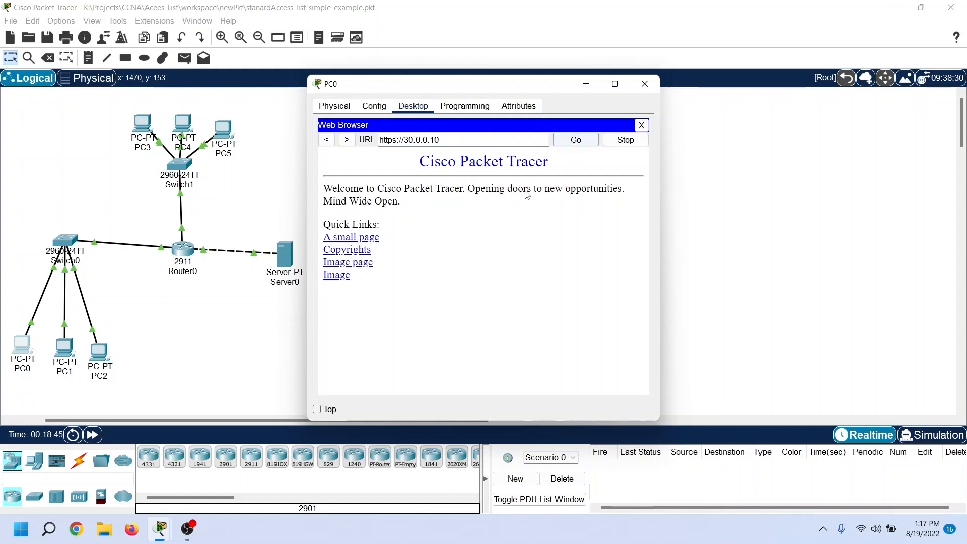
left_click(369, 239)
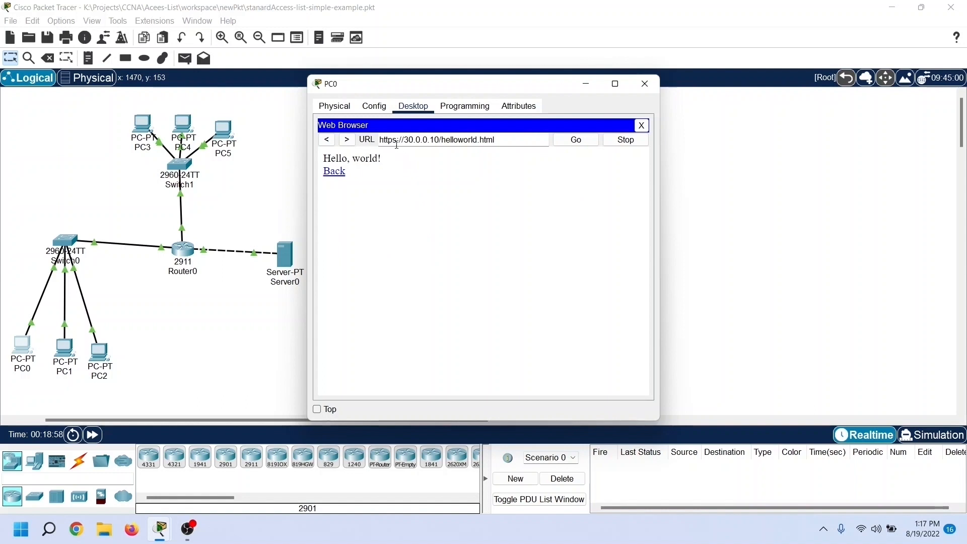
left_click(334, 172)
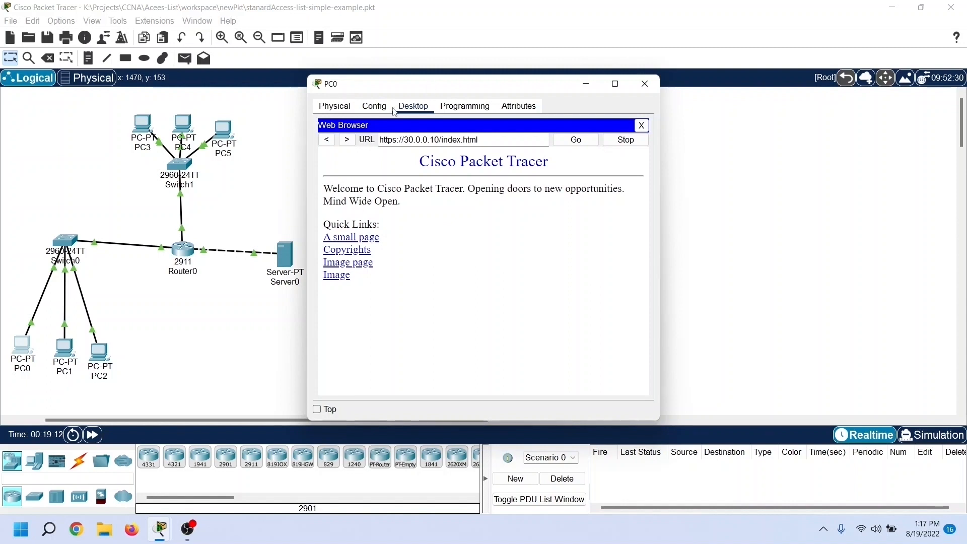
Step: Repeat the ping to 30.0.0.10 from PC0's Command Prompt and enlarge the window to compare it with the earlier ping
left_click(641, 125)
left_click(549, 173)
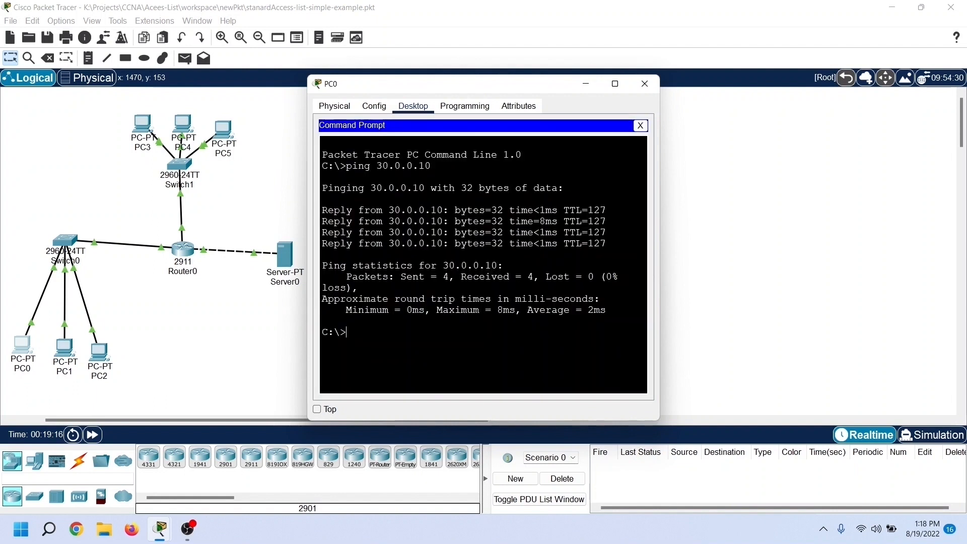
left_click_drag(322, 210, 504, 266)
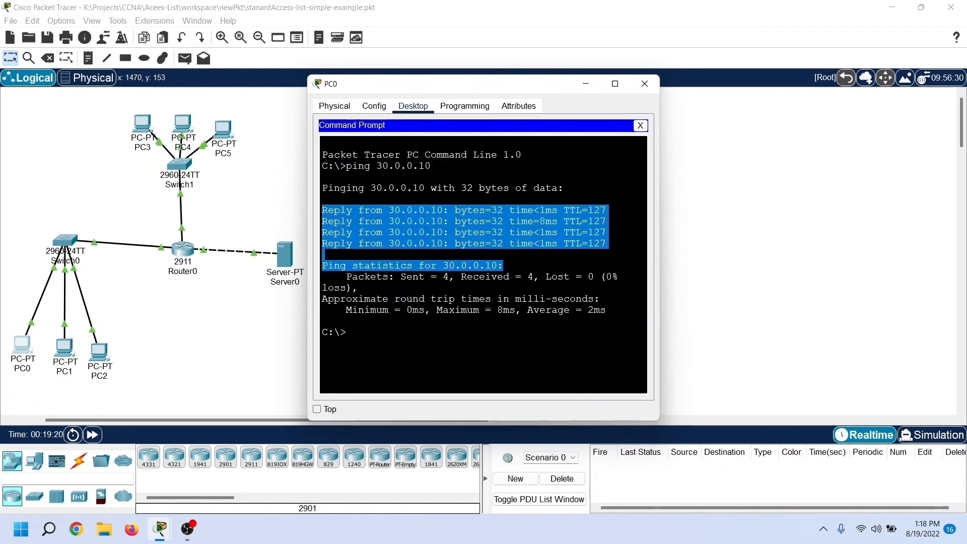
left_click(347, 332)
key("Up")
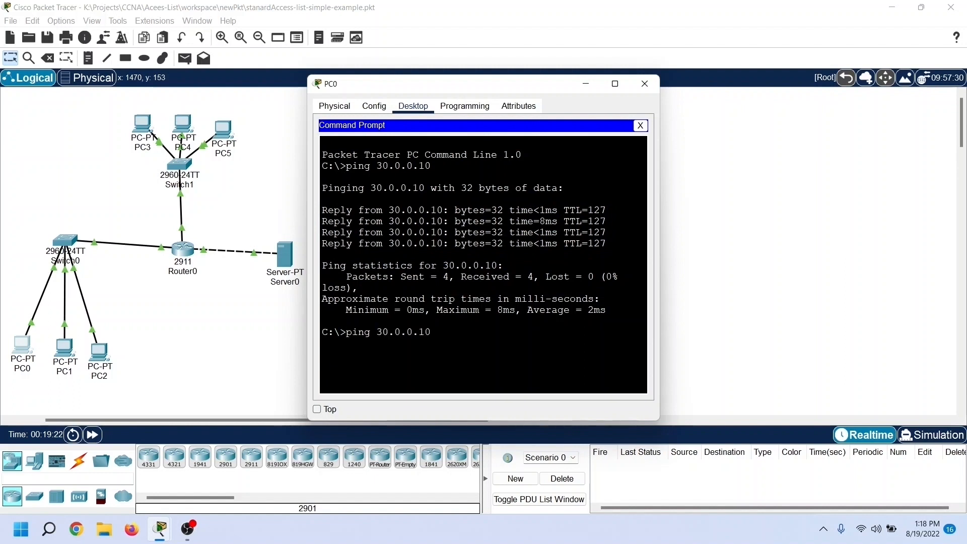
key("Return")
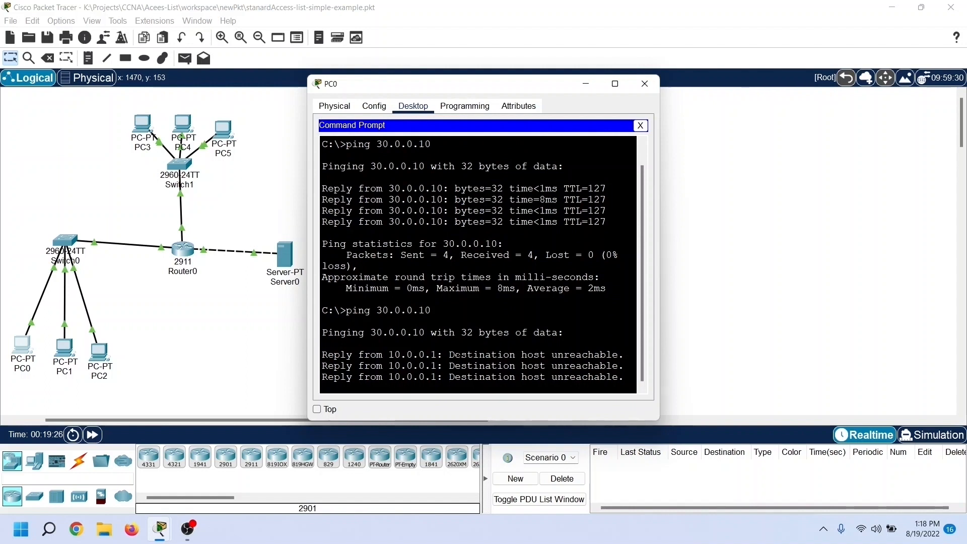
left_click_drag(659, 420, 786, 476)
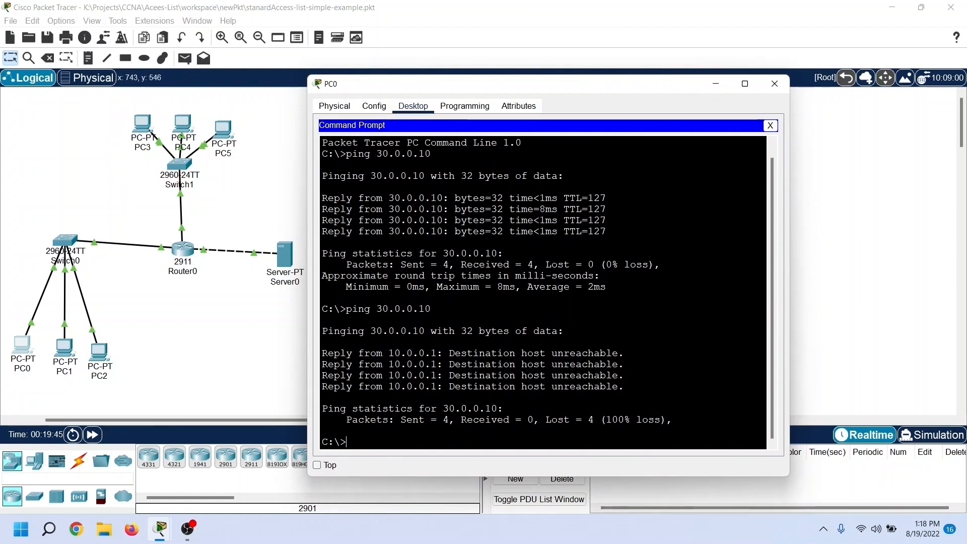
Step: Ping 20.0.0.10 from PC0 to test access to the other network, and close the PC0 window
type("ping")
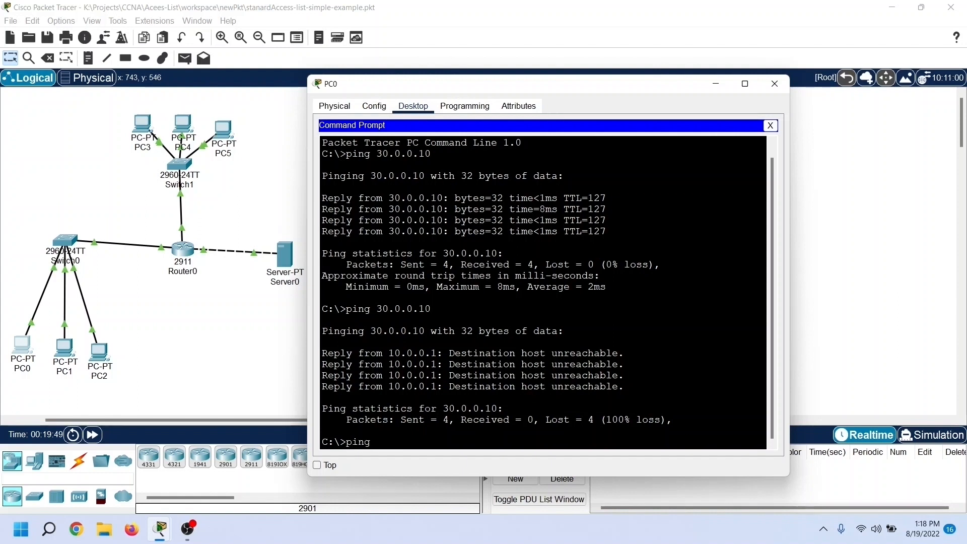
type(" 20.0.0.10")
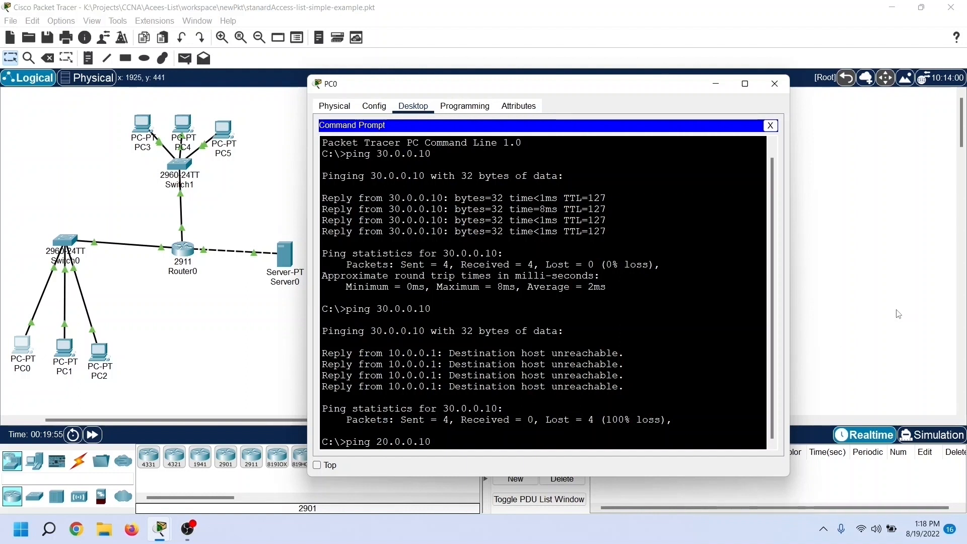
key("Return")
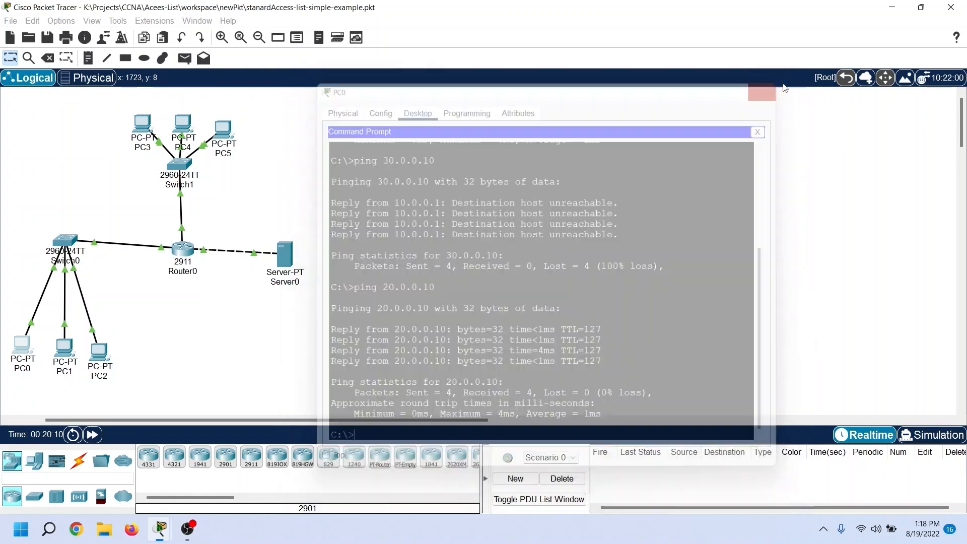
Step: Return to Router0's command line and exit interface and global configuration modes to the privileged prompt
type("exit")
key("Return")
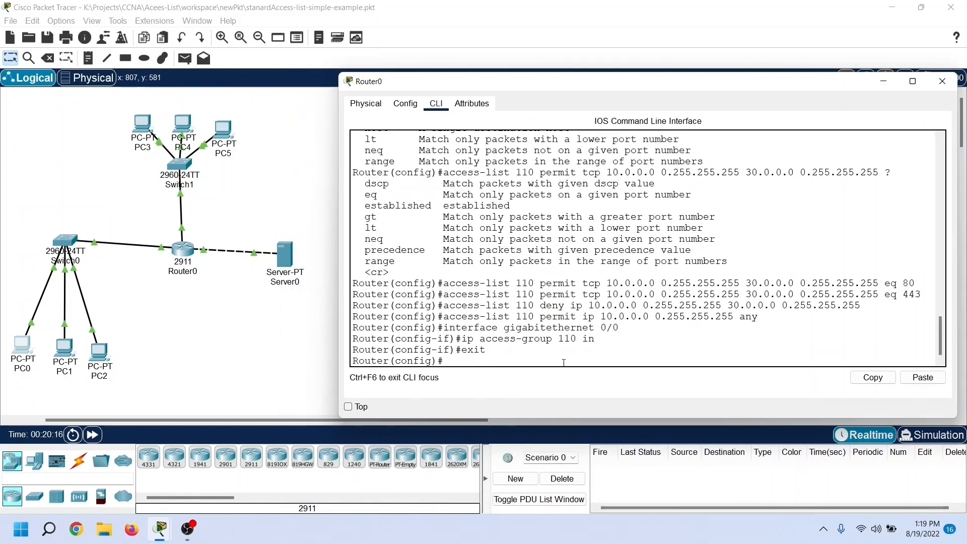
type("exit")
key("Return")
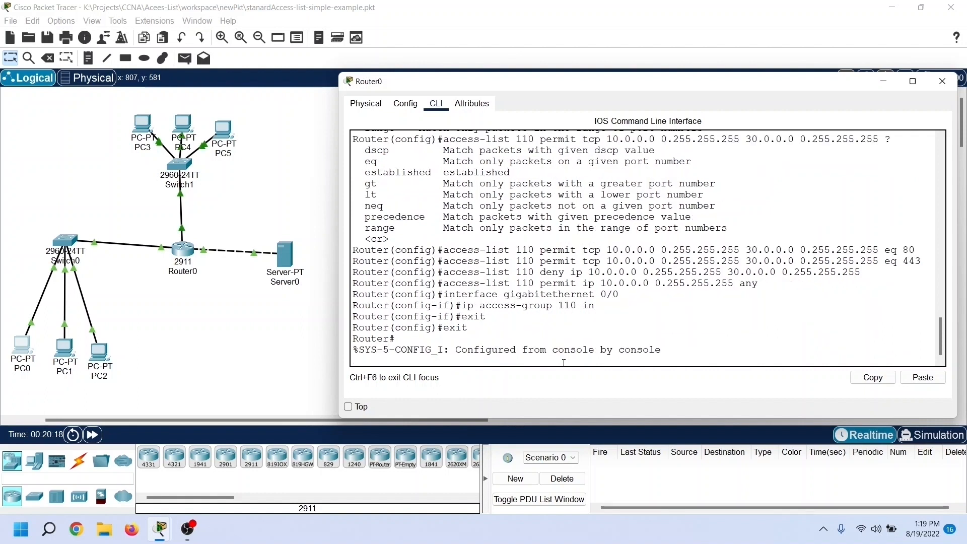
key("Return")
Step: Display the router's access lists with "show ip access-lists" and check the match counts of the www and 443 entries
type("show")
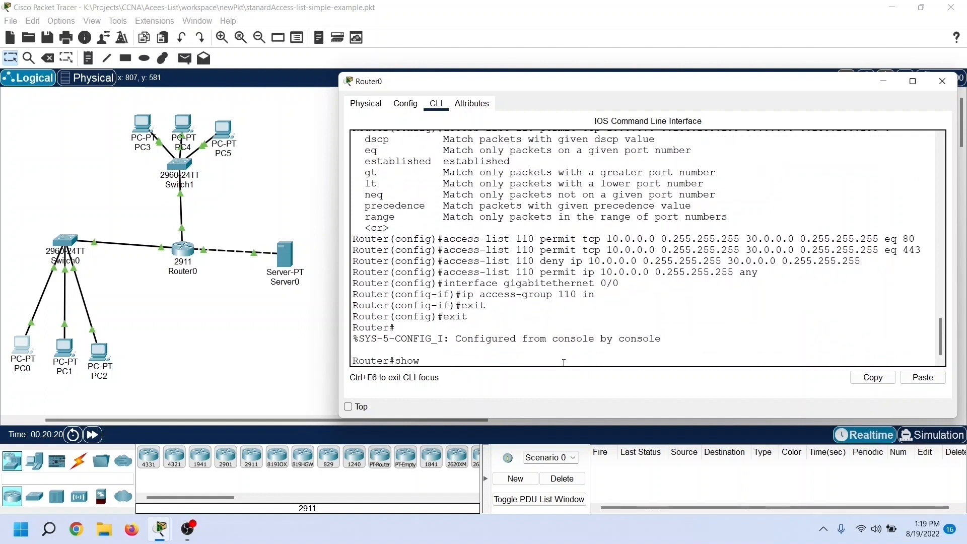
type(" ip access-lists")
key("Return")
left_click_drag(788, 305, 858, 306)
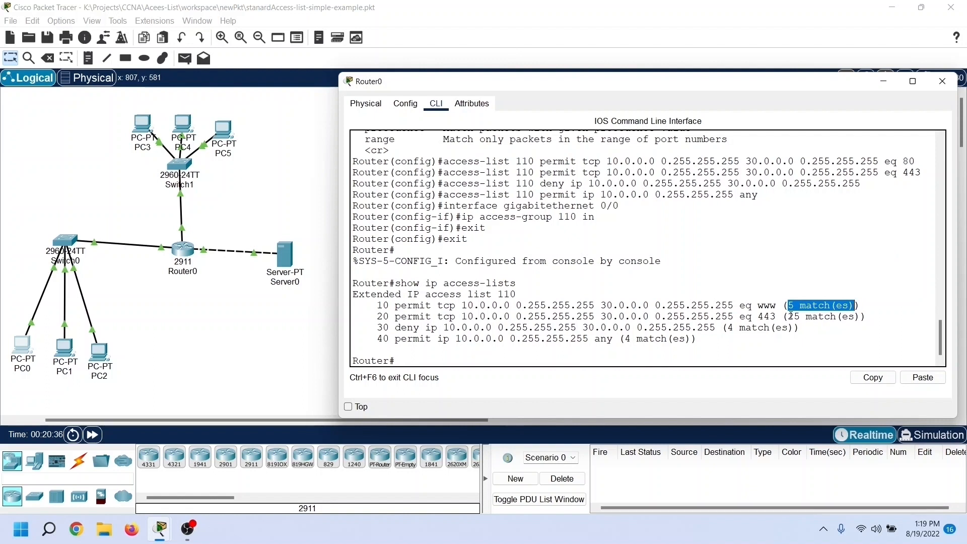
left_click_drag(792, 316, 856, 317)
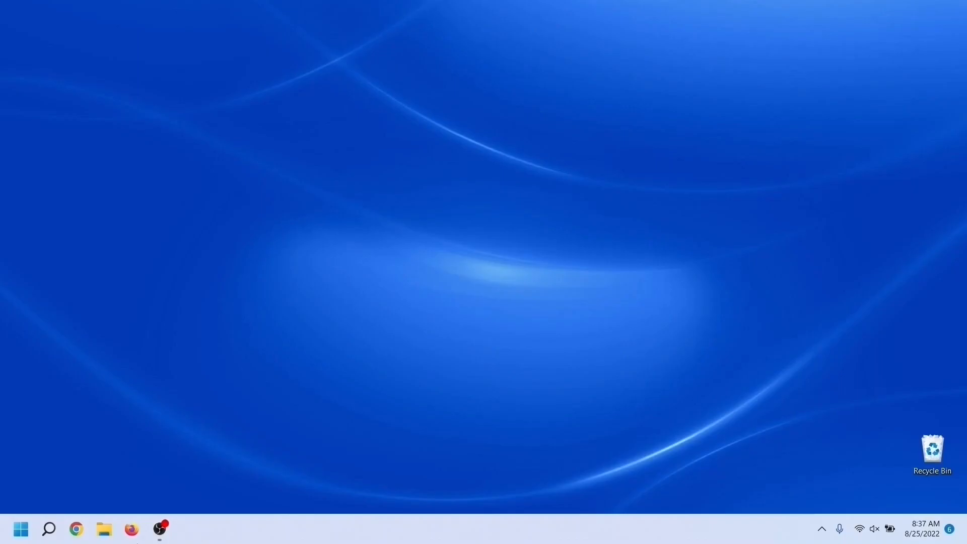
Step: Launch Cisco Packet Tracer from the Windows desktop and place a 2911 router in the empty logical workspace
left_click(21, 529)
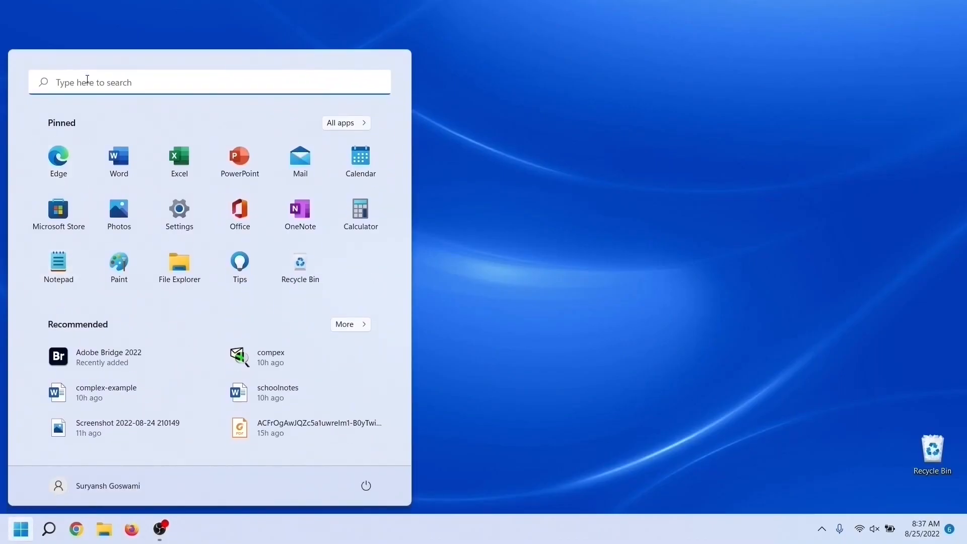
left_click(87, 80)
type("packe")
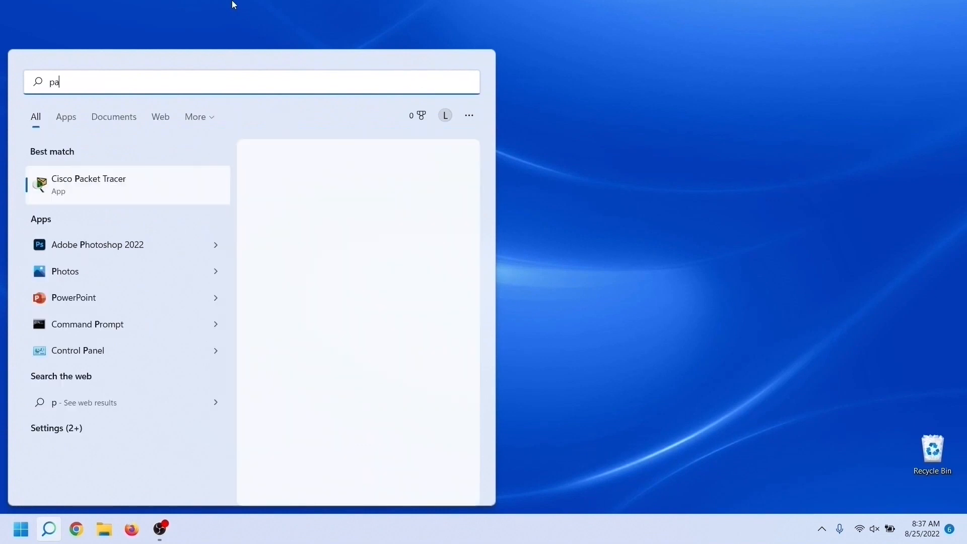
left_click(191, 187)
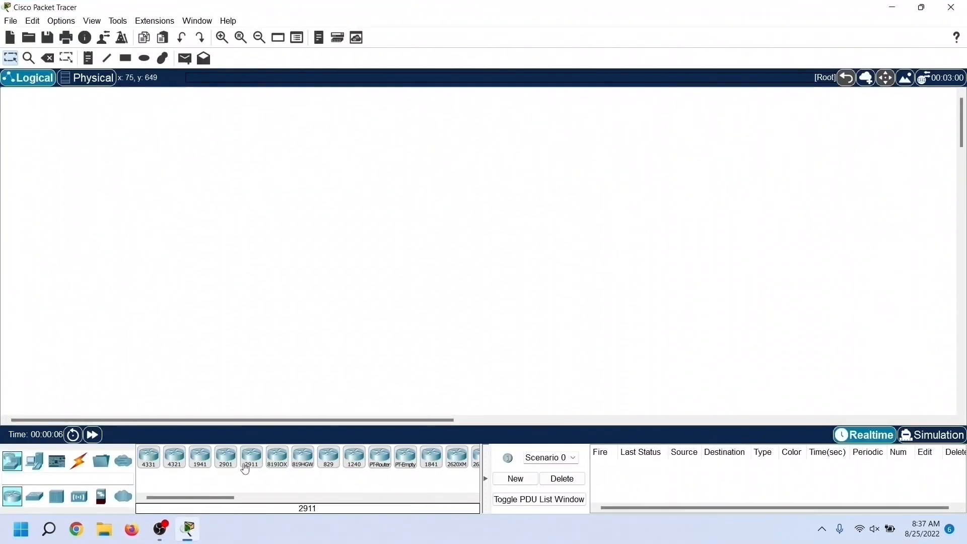
left_click_drag(257, 471, 212, 253)
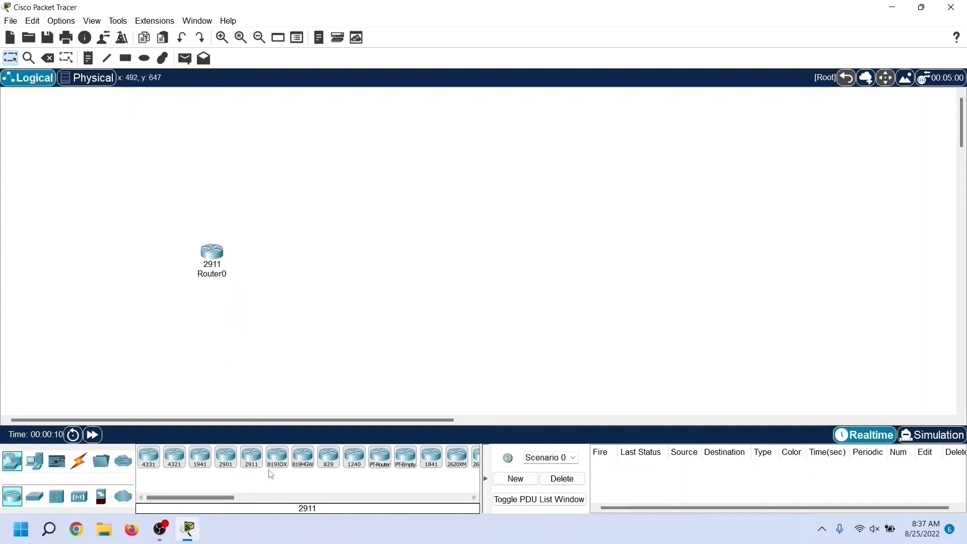
Step: Place two more 2911 routers in a row beside Router0 and inspect Router0's list of ports
left_click_drag(257, 469, 286, 269)
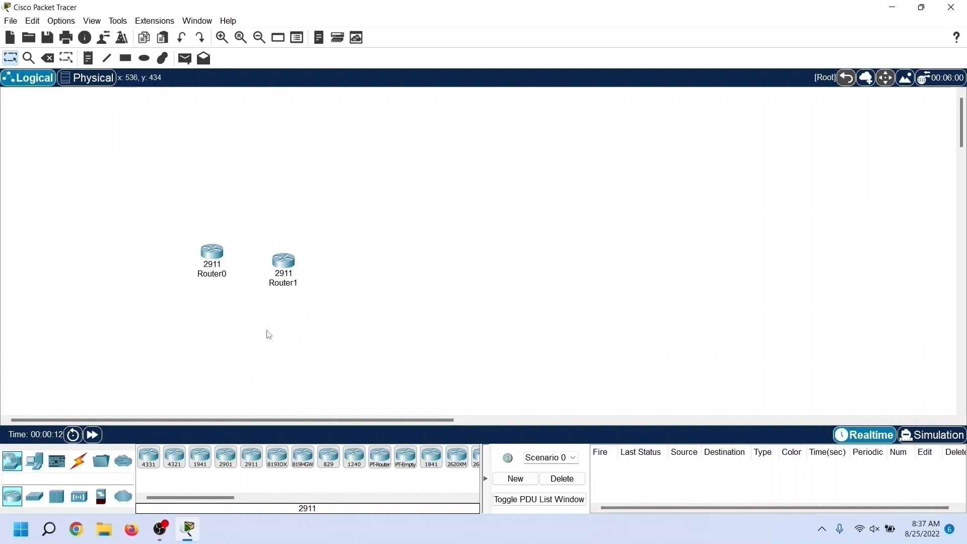
left_click_drag(255, 473, 353, 282)
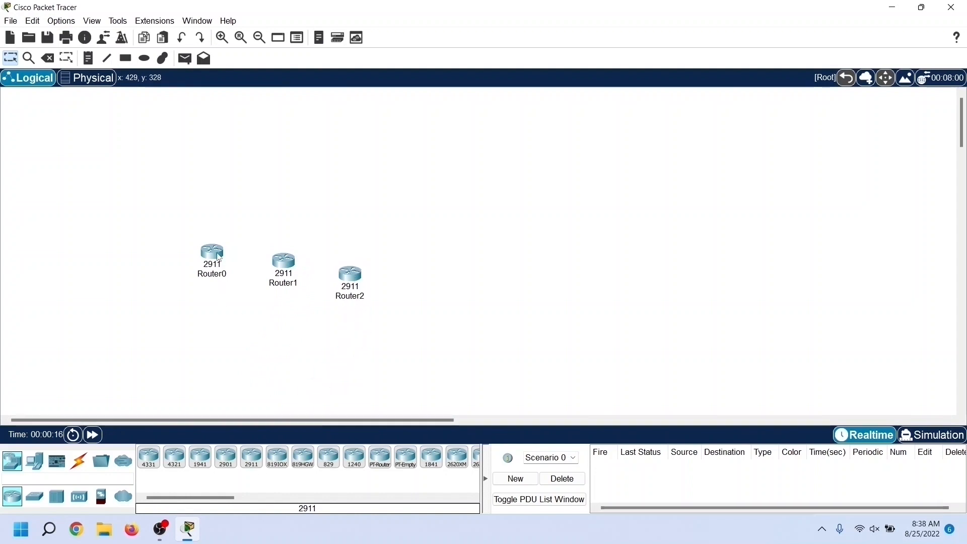
mouse_move(218, 257)
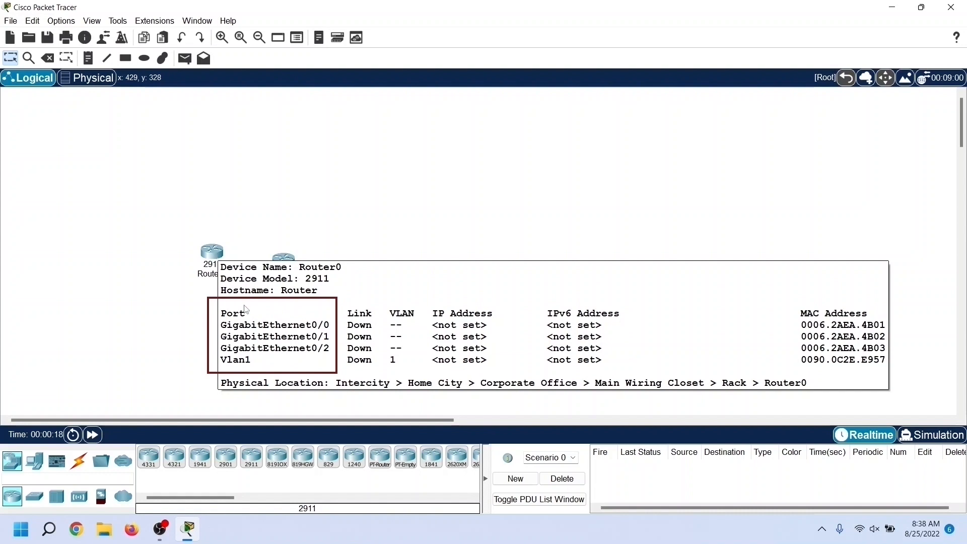
Step: Place five 2960 switches: two beside Router0, one below Router1, and two beside Router2
left_click(39, 502)
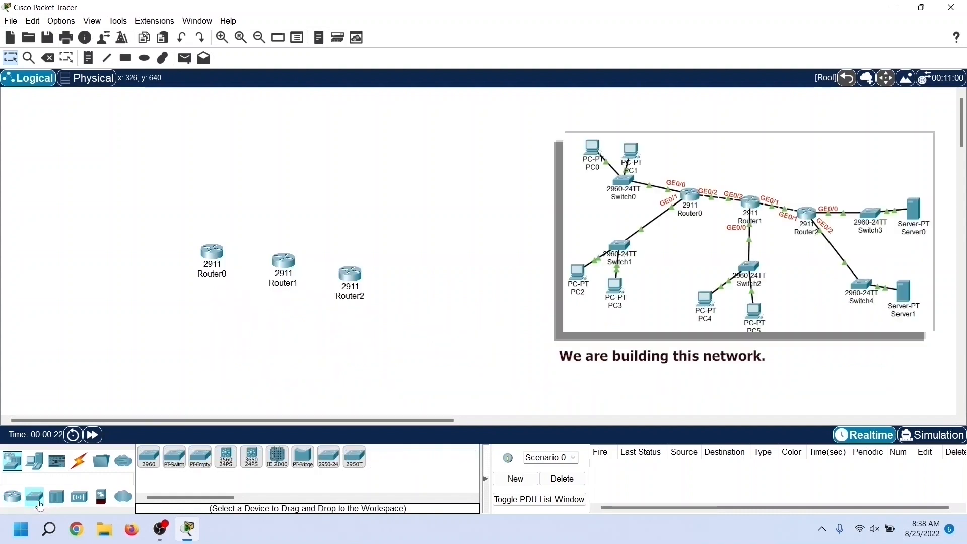
left_click_drag(154, 459, 135, 268)
left_click_drag(148, 458, 130, 314)
left_click_drag(154, 464, 282, 339)
left_click_drag(149, 467, 426, 276)
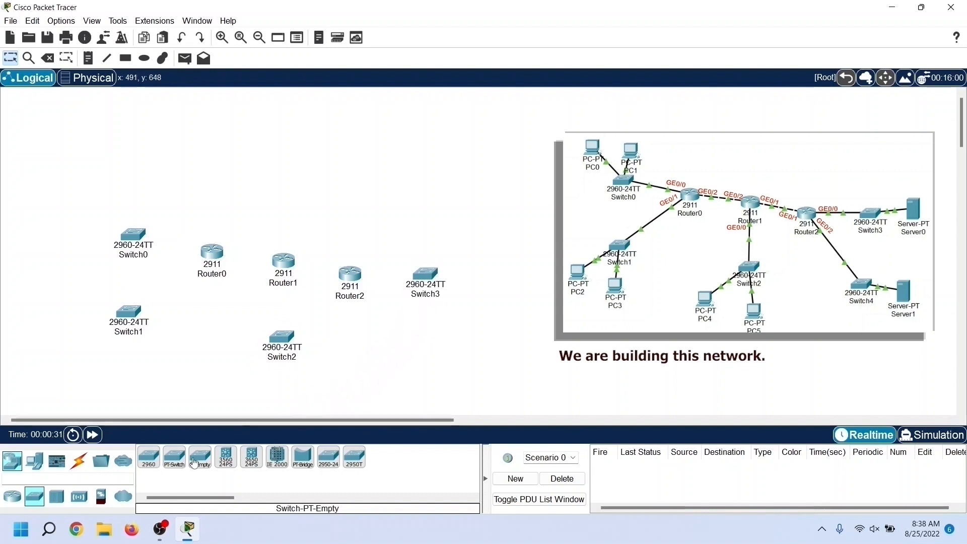
left_click_drag(149, 461, 416, 361)
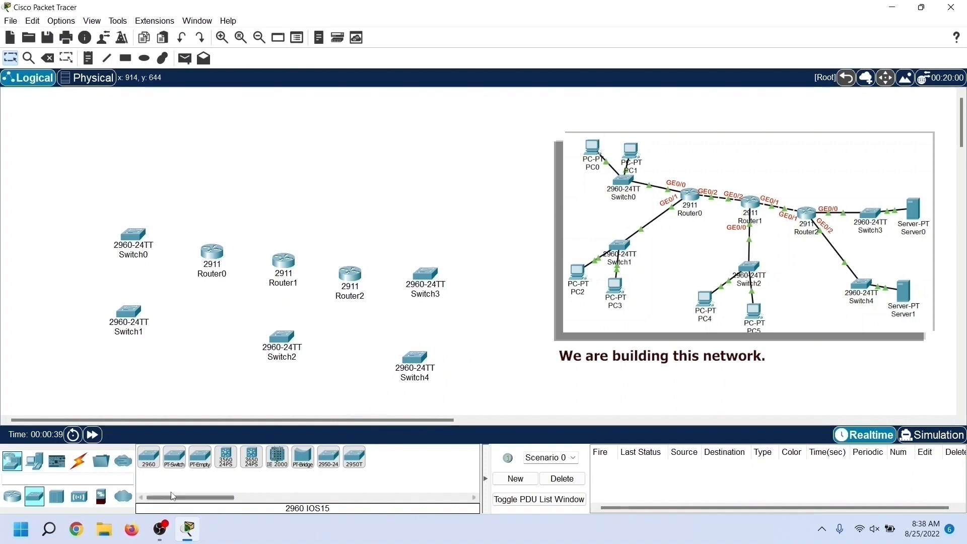
Step: Connect Router0's GigabitEthernet0/0 to Switch0's GigabitEthernet0/1 with a copper straight-through cable
left_click(79, 461)
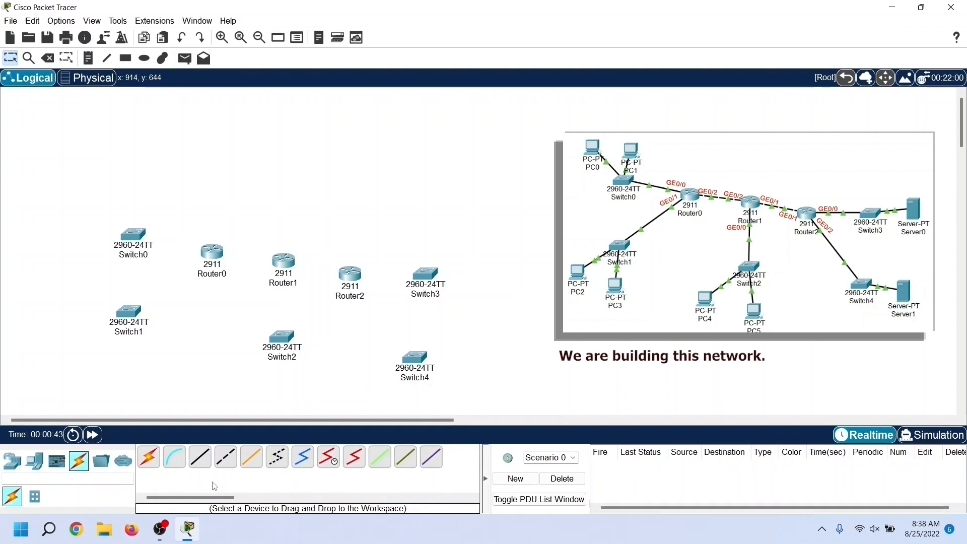
left_click(204, 464)
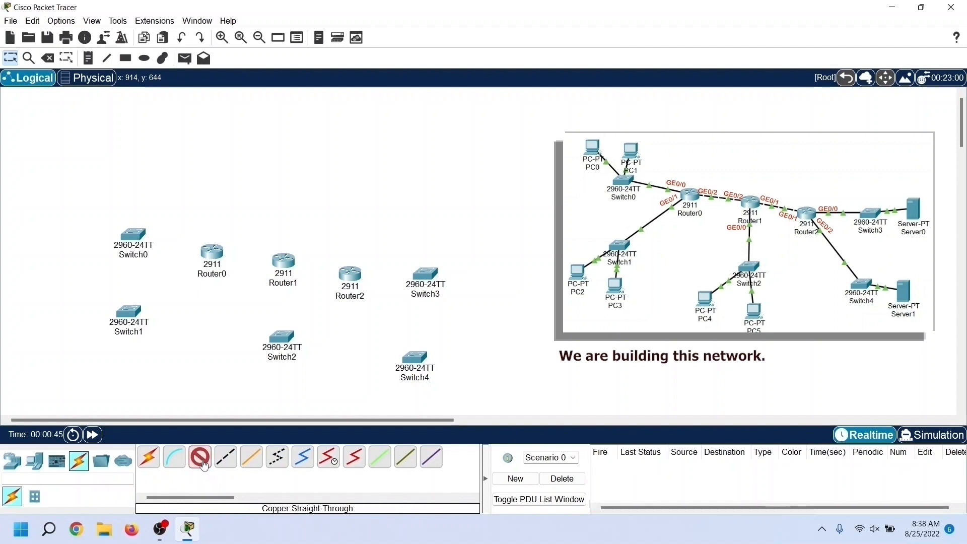
left_click(212, 252)
left_click(267, 286)
left_click(139, 240)
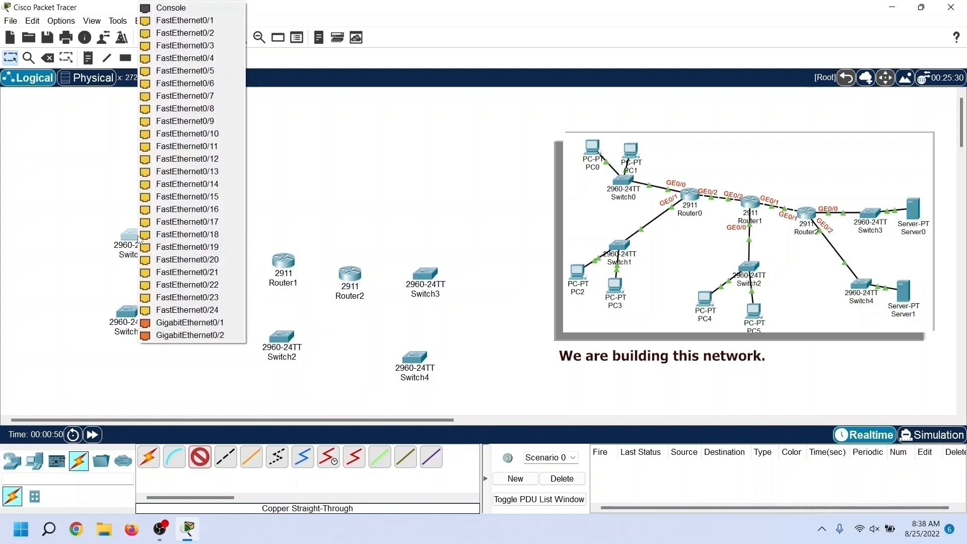
left_click(180, 322)
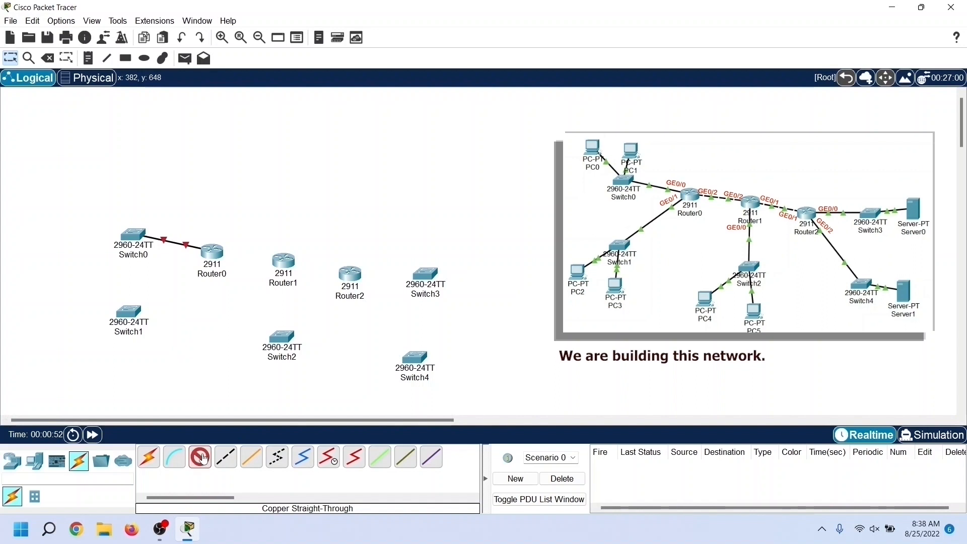
Step: Connect Router0's GigabitEthernet0/1 to Switch1's GigabitEthernet0/1 with a copper straight-through cable
left_click(210, 259)
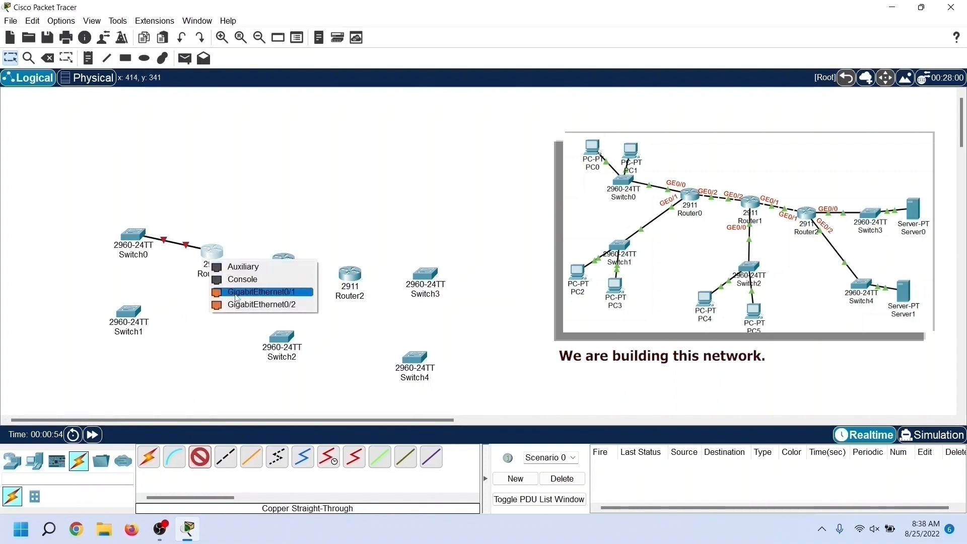
left_click(237, 293)
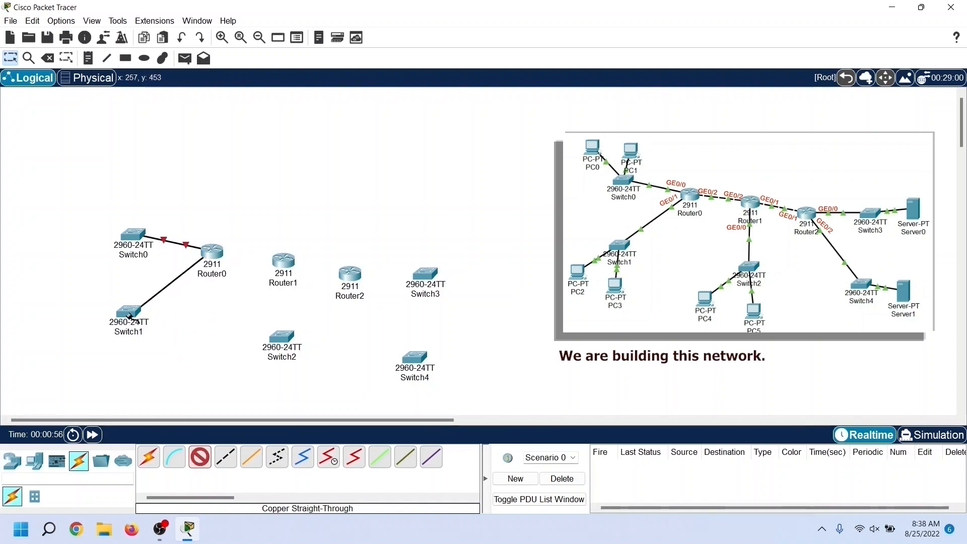
left_click(129, 317)
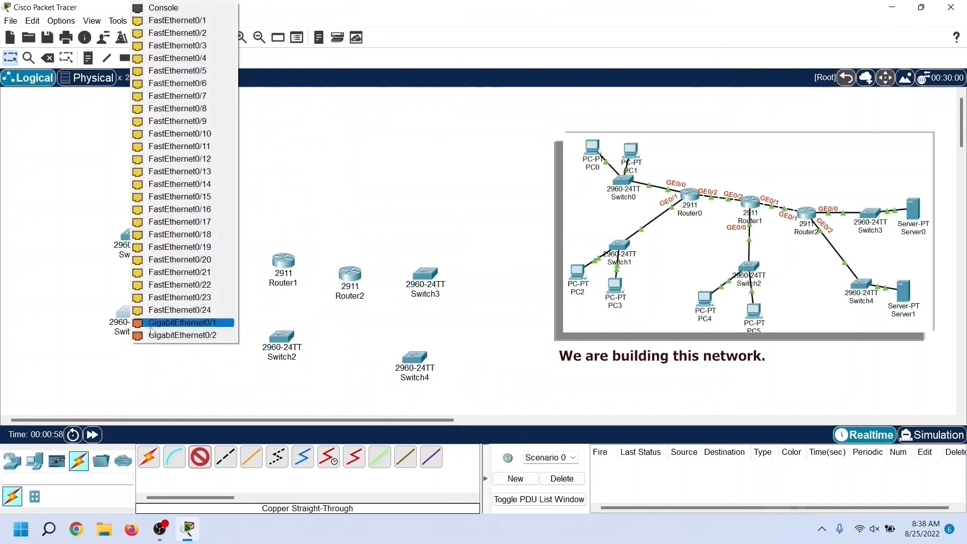
left_click(171, 322)
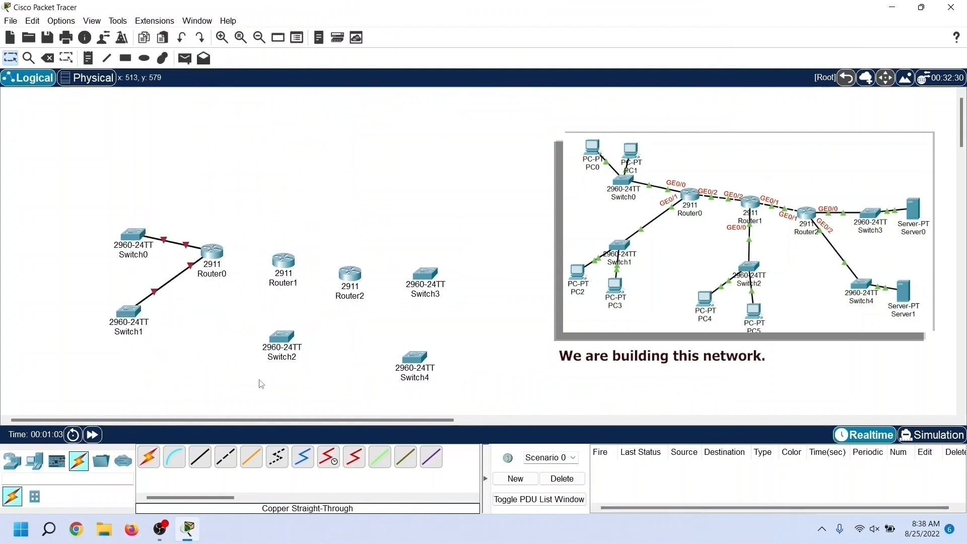
Step: Connect Router1's GigabitEthernet0/0 to Switch2's GigabitEthernet0/1 with a copper straight-through cable
left_click(200, 457)
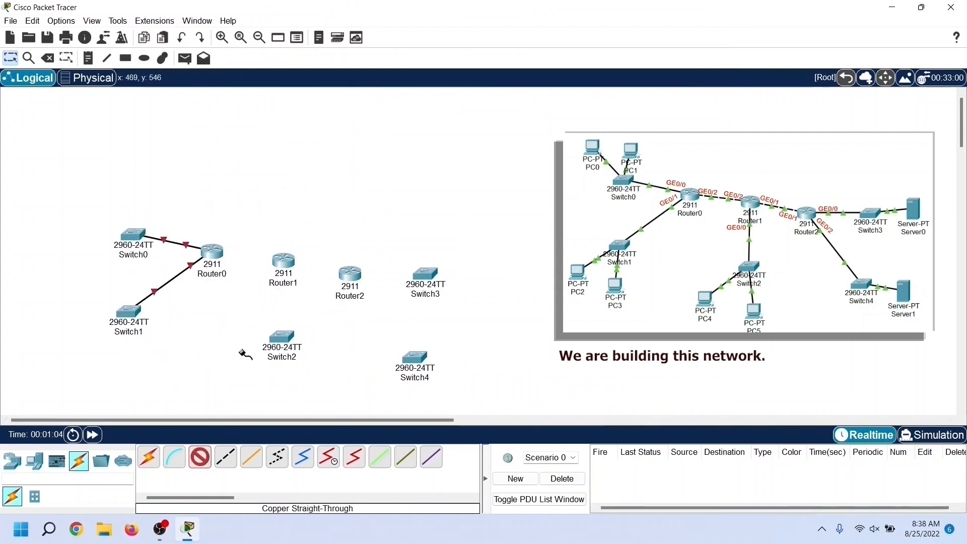
left_click(283, 260)
left_click(311, 301)
left_click(295, 344)
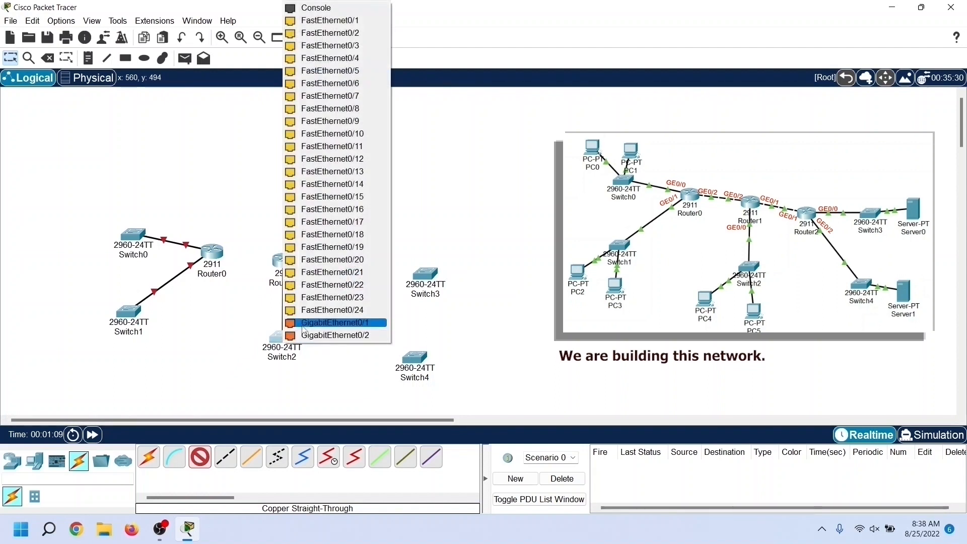
left_click(303, 323)
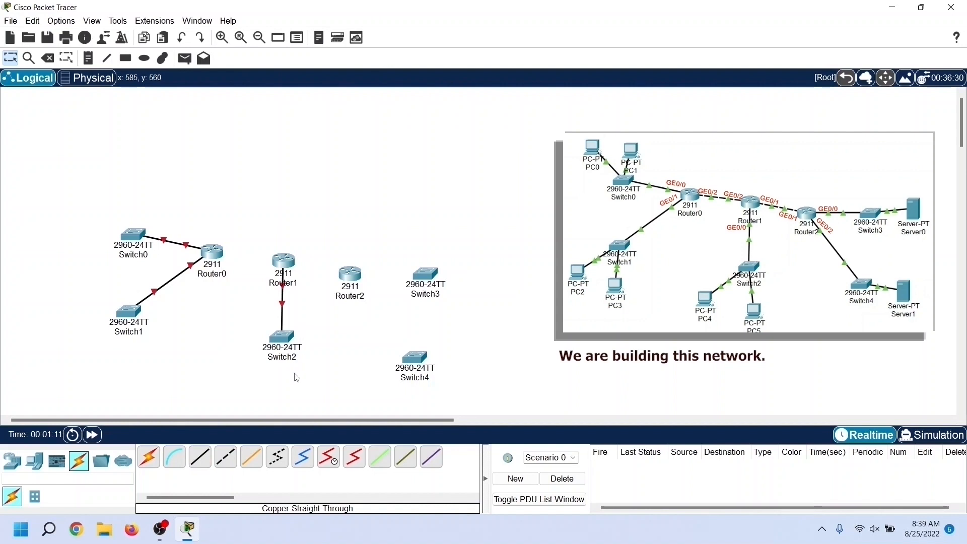
Step: Connect Router2's GigabitEthernet0/0 to Switch3's GigabitEthernet0/1 with a copper straight-through cable
left_click(200, 457)
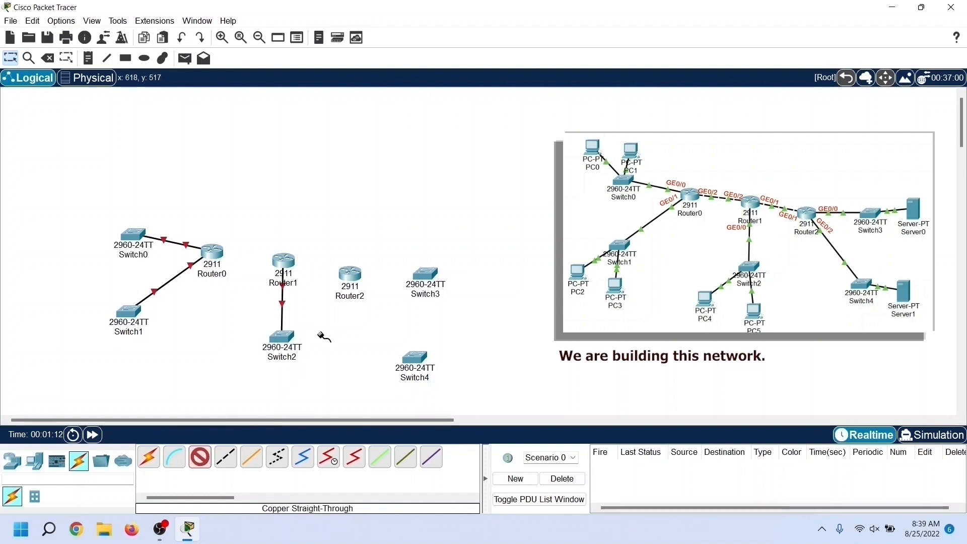
left_click(353, 277)
left_click(428, 317)
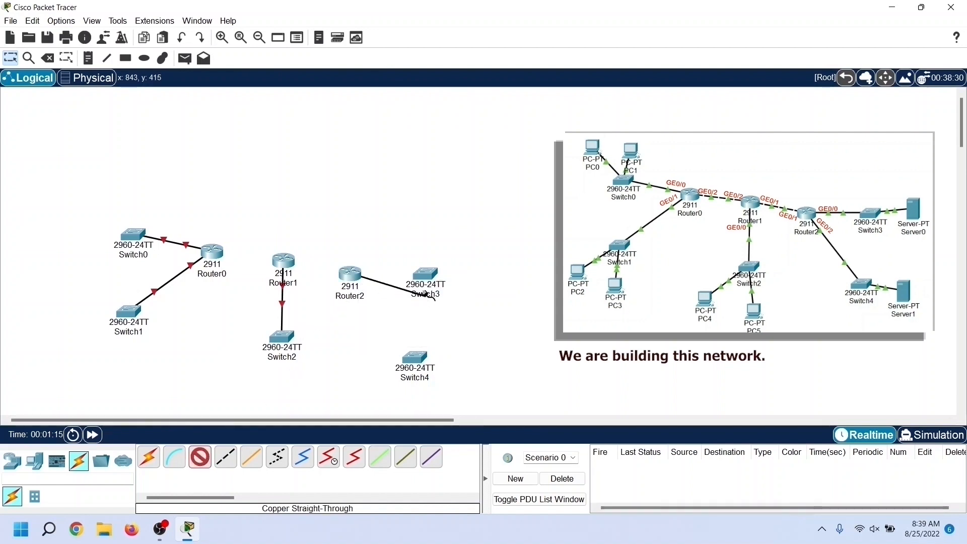
left_click(426, 273)
left_click(475, 323)
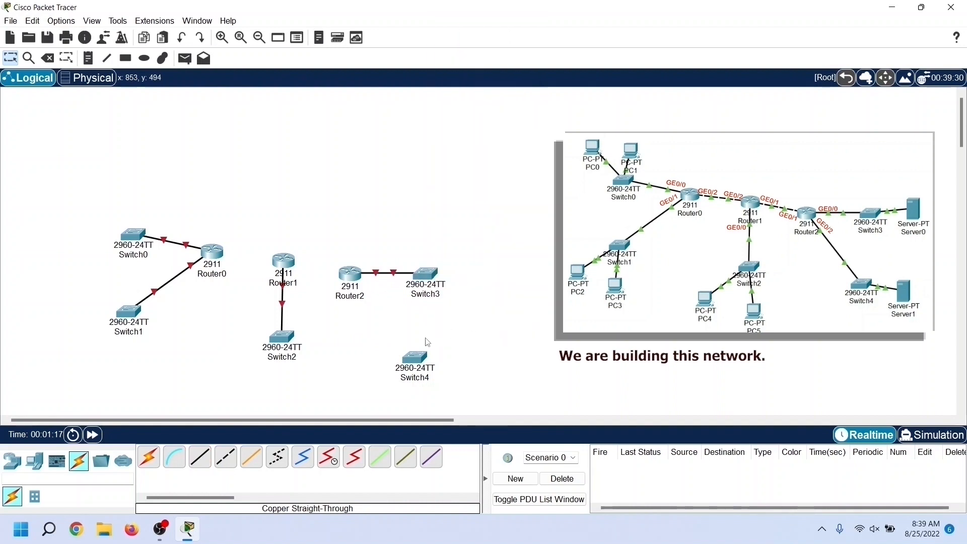
Step: Connect Router2's GigabitEthernet0/2 to Switch4's GigabitEthernet0/1 with a copper straight-through cable
left_click(200, 457)
left_click(362, 276)
left_click(393, 323)
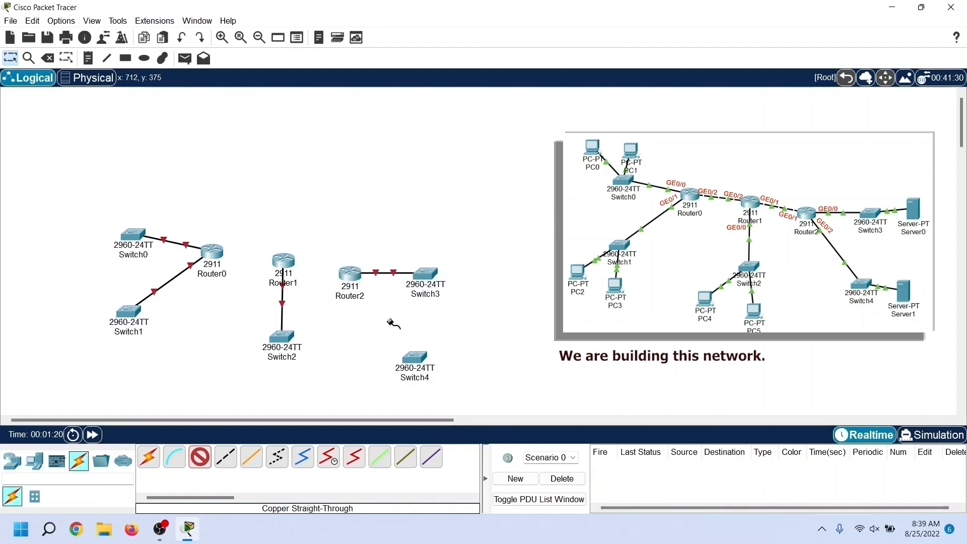
left_click(409, 355)
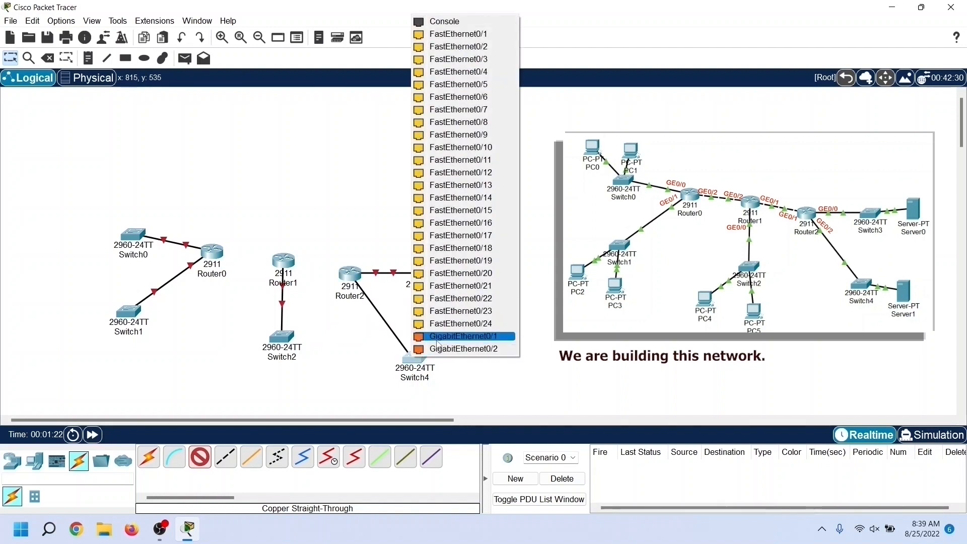
left_click(437, 337)
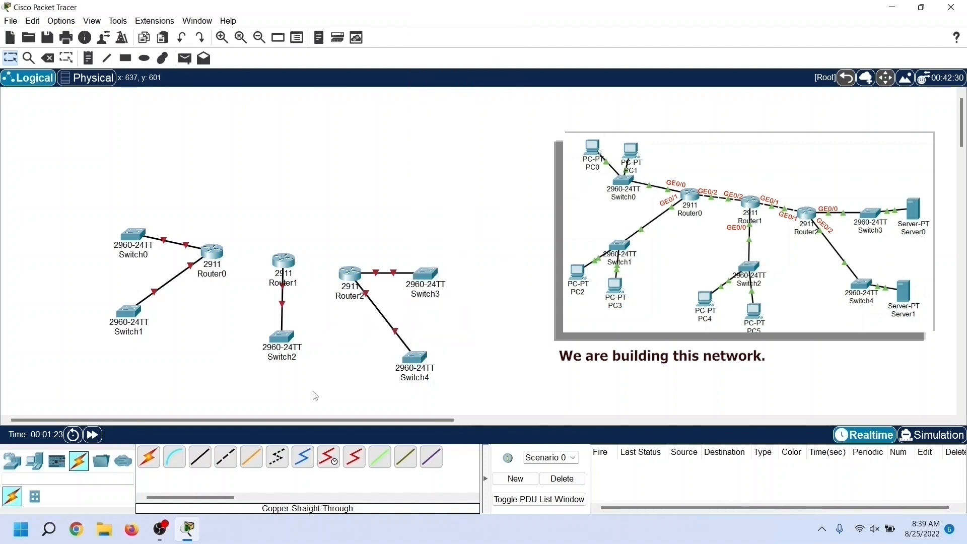
Step: Link Router0's GigabitEthernet0/2 to Router1's GigabitEthernet0/2 with a copper cross-over cable
left_click(228, 464)
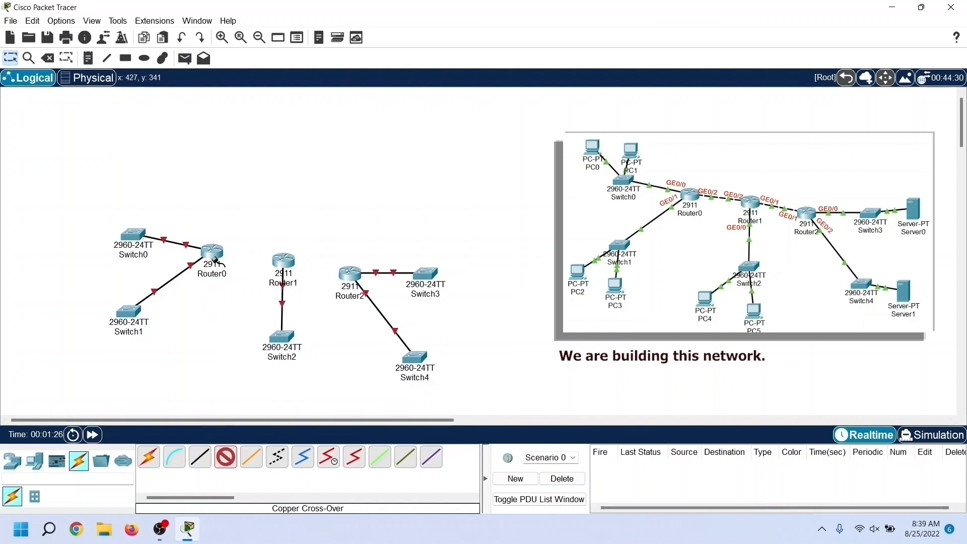
left_click(216, 259)
left_click(272, 291)
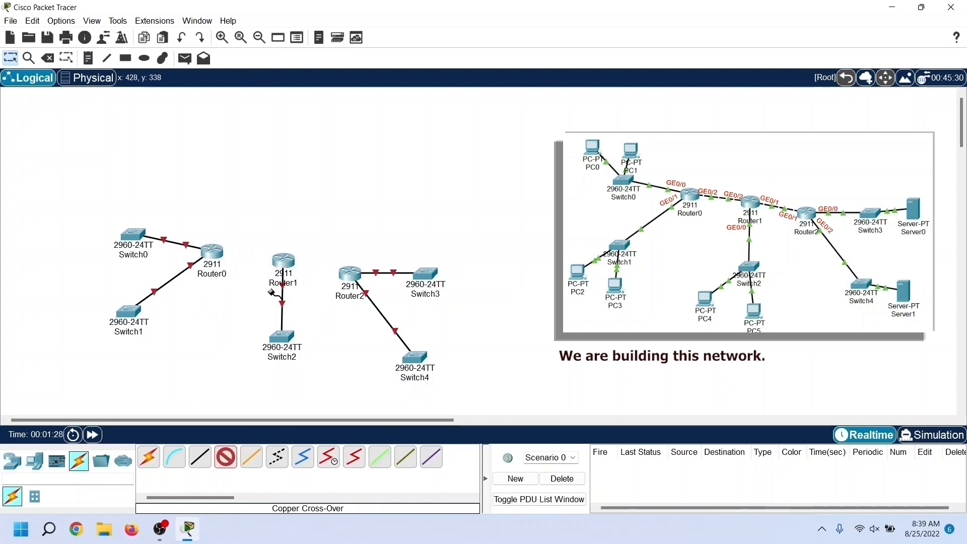
left_click(279, 261)
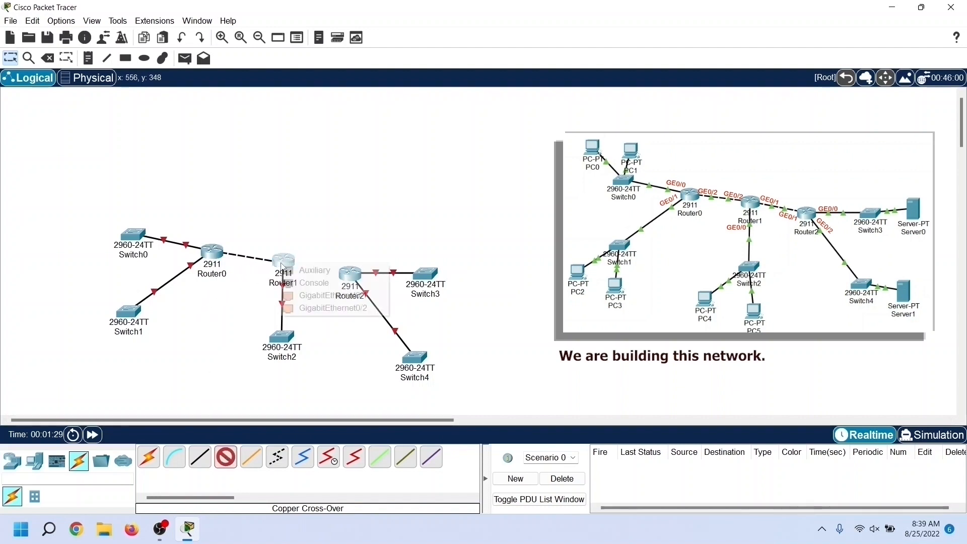
left_click(331, 308)
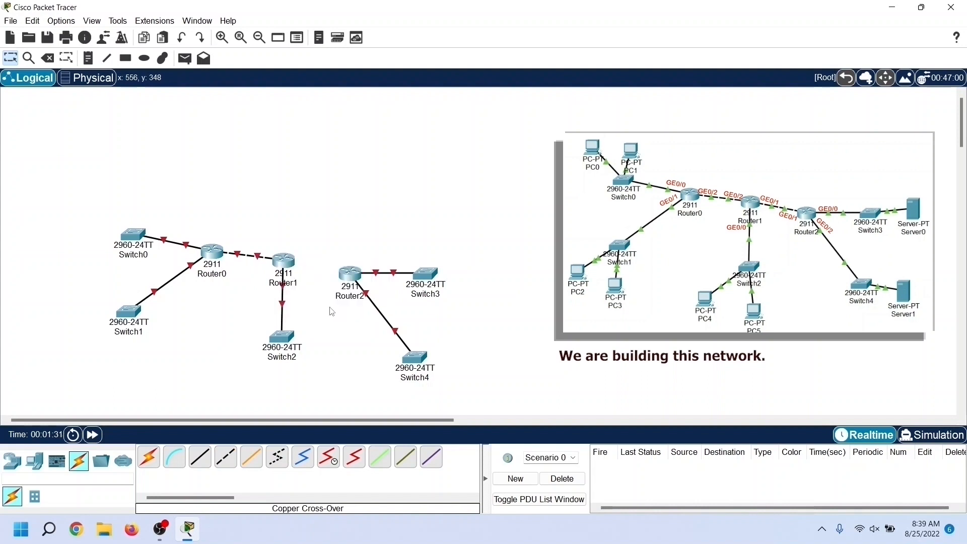
Step: Link Router1's GigabitEthernet0/1 to Router2's GigabitEthernet0/1 with a copper cross-over cable
left_click(230, 466)
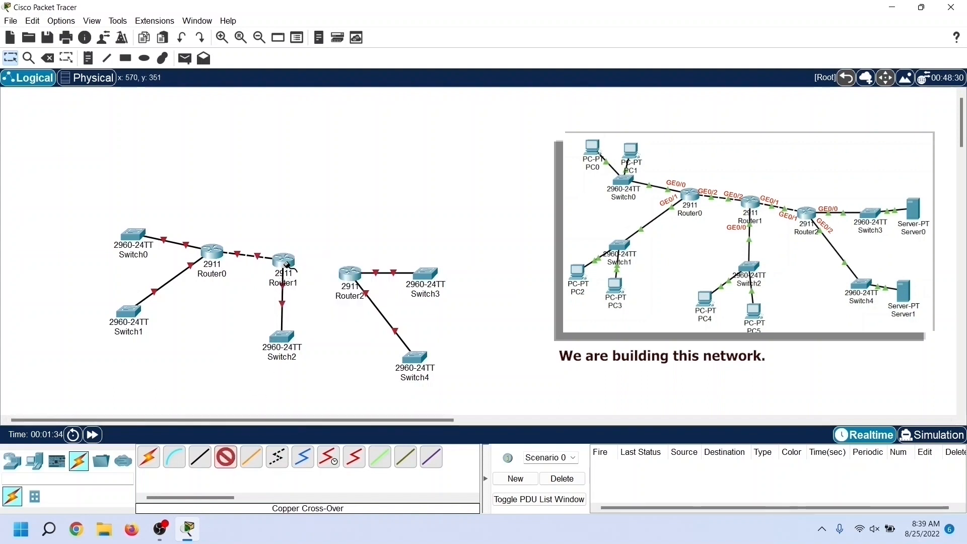
left_click(288, 265)
left_click(325, 300)
left_click(344, 273)
left_click(367, 311)
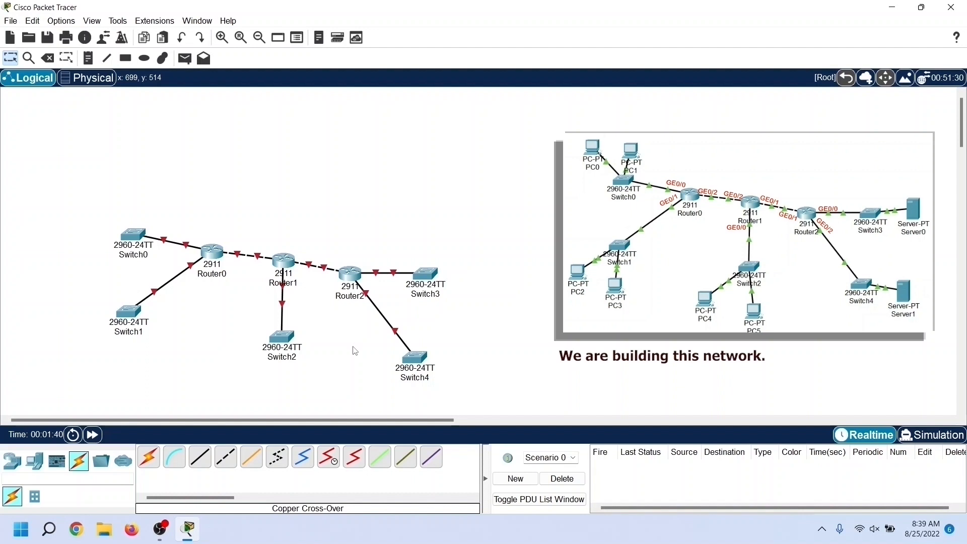
Step: Place two PCs above Switch0 in the workspace
left_click(38, 467)
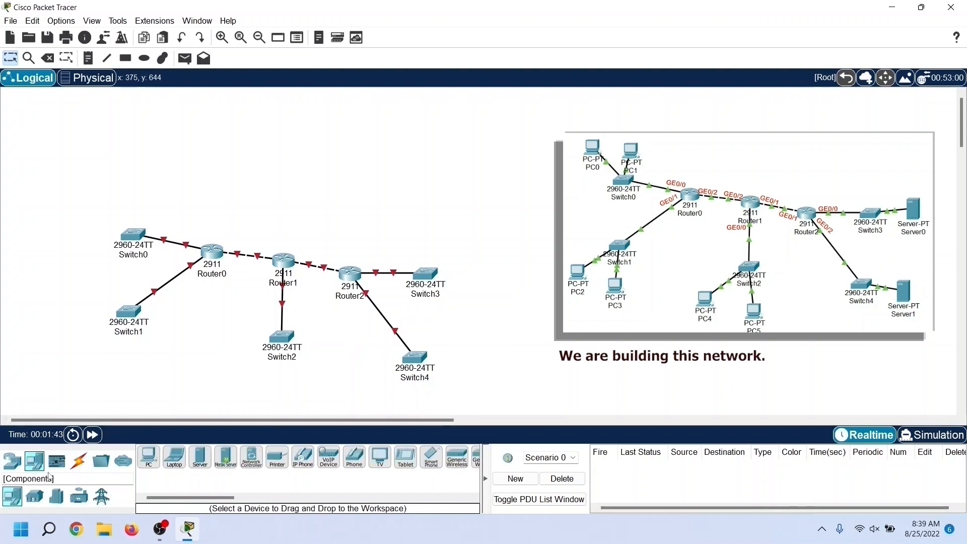
left_click(149, 460)
left_click(108, 203)
left_click(150, 460)
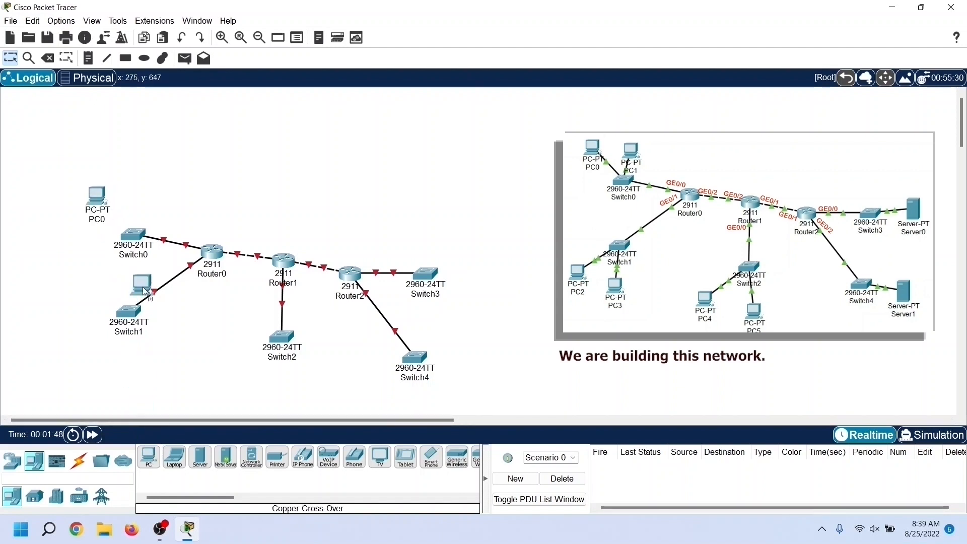
left_click(143, 200)
Step: Place two more PCs, PC2 and PC3, in the workspace below Switch1
left_click(148, 459)
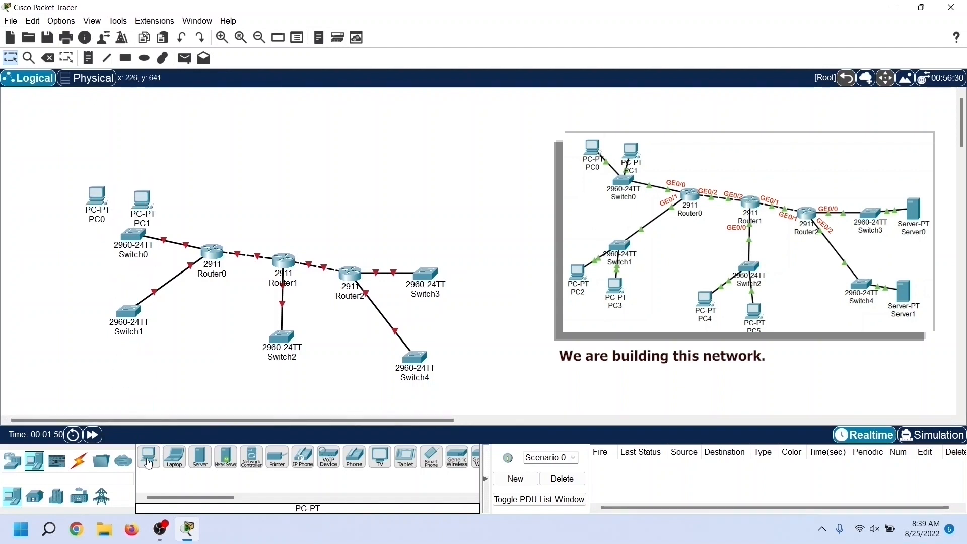
left_click(149, 459)
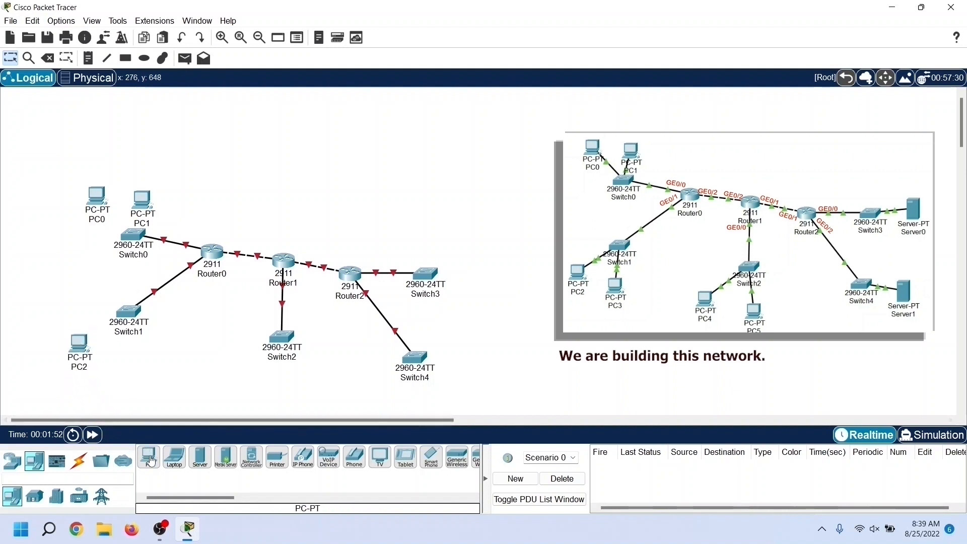
left_click(123, 358)
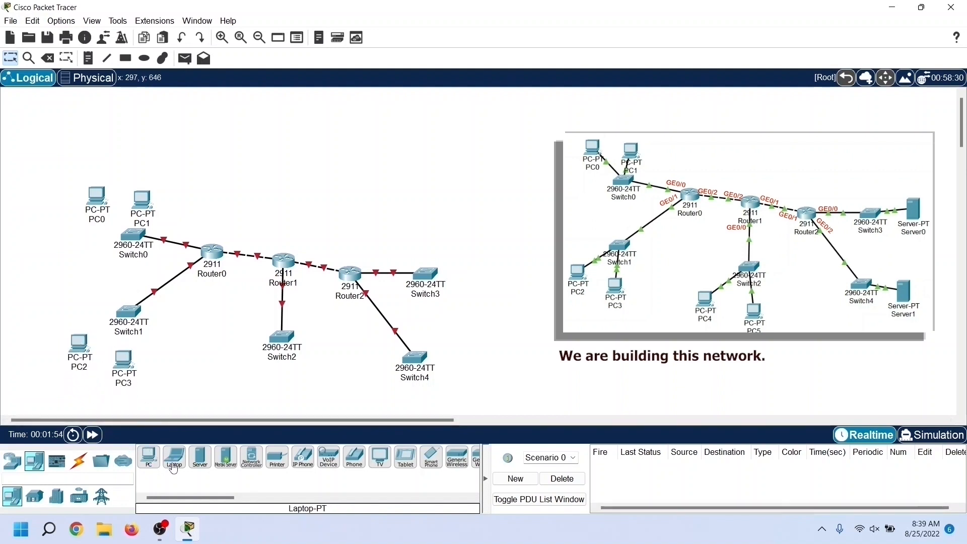
Step: Place PC4 and PC5 side by side in the workspace below Switch2
left_click(158, 461)
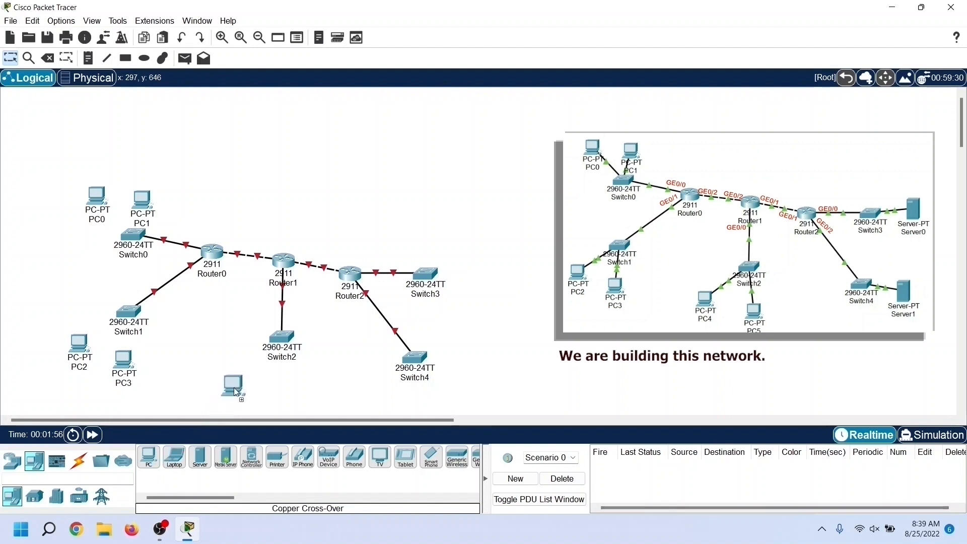
left_click(237, 374)
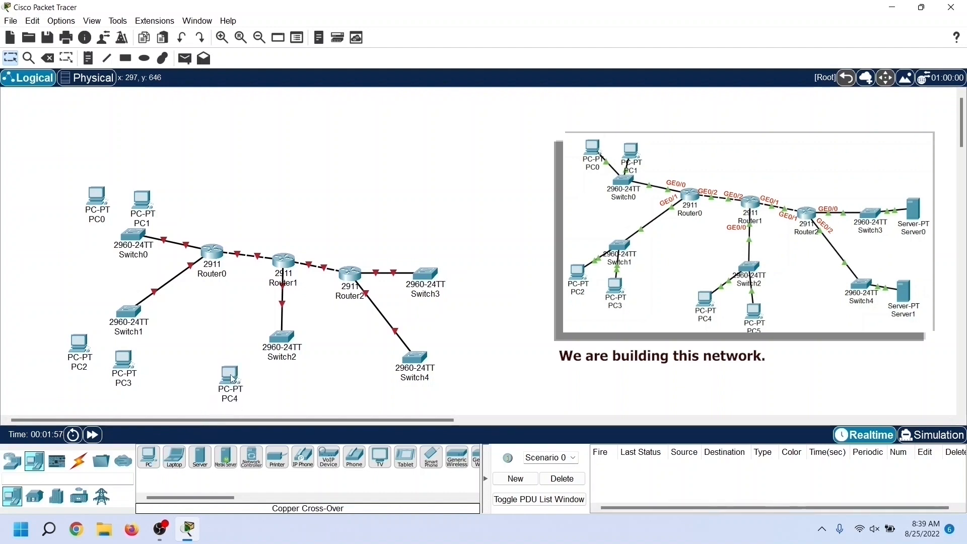
left_click(148, 463)
left_click(289, 389)
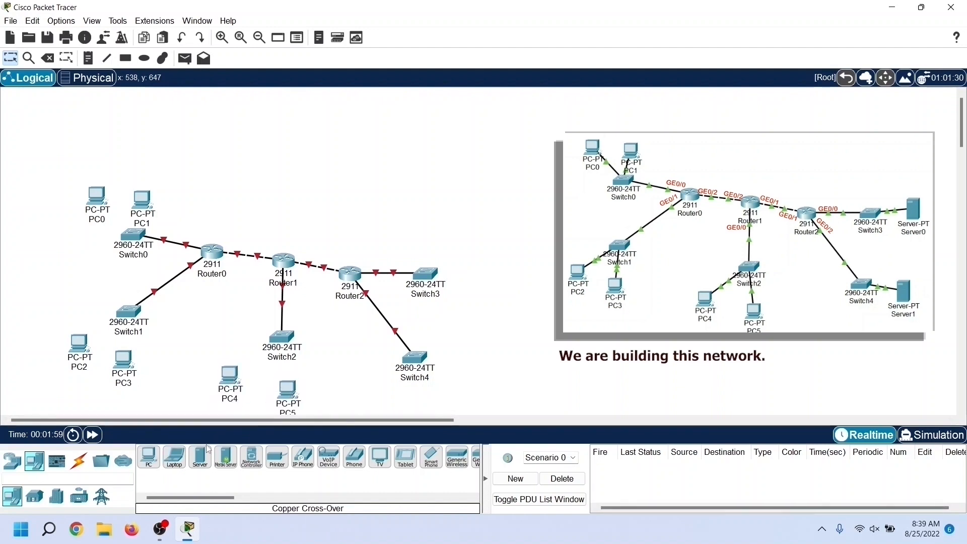
Step: Add two servers, Server0 beside Switch3 and Server1 beside Switch4
left_click(146, 463)
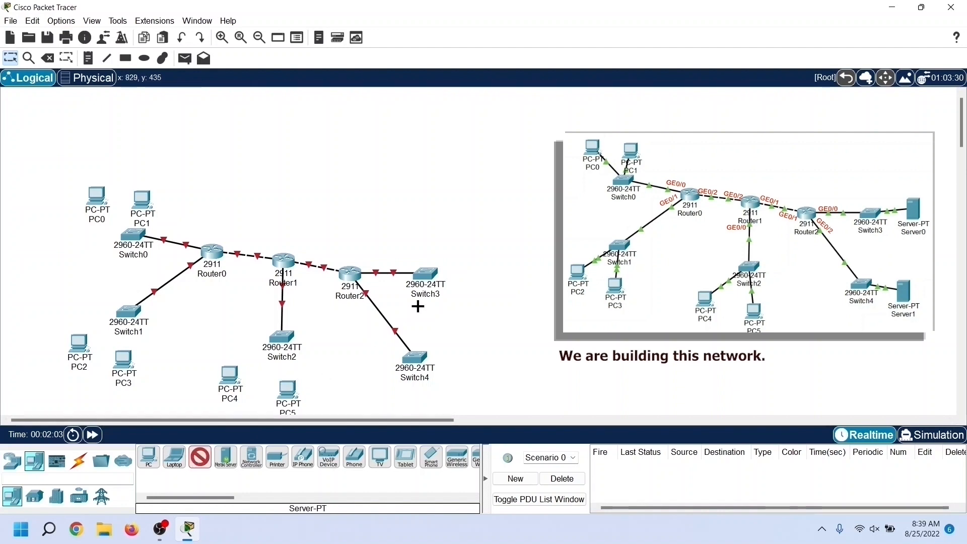
left_click(473, 272)
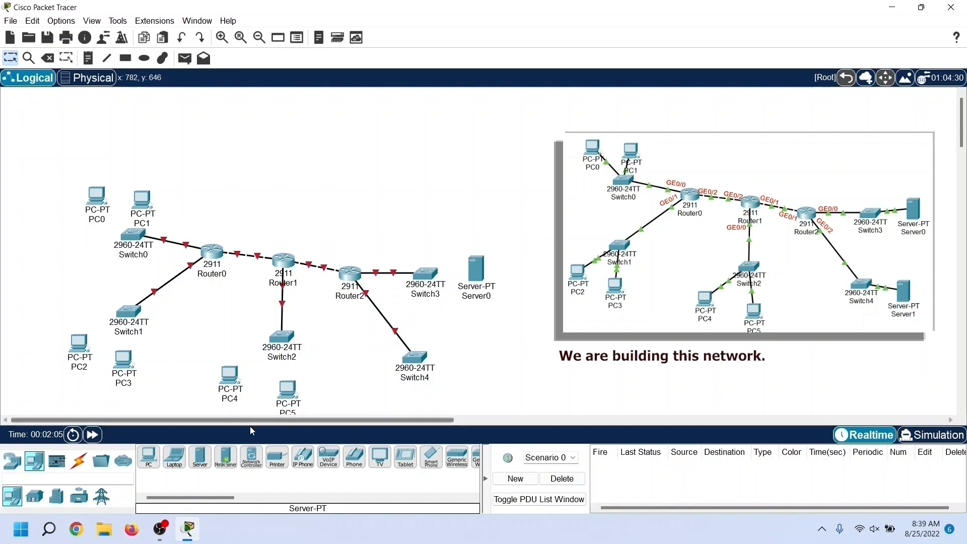
left_click(200, 462)
left_click(464, 365)
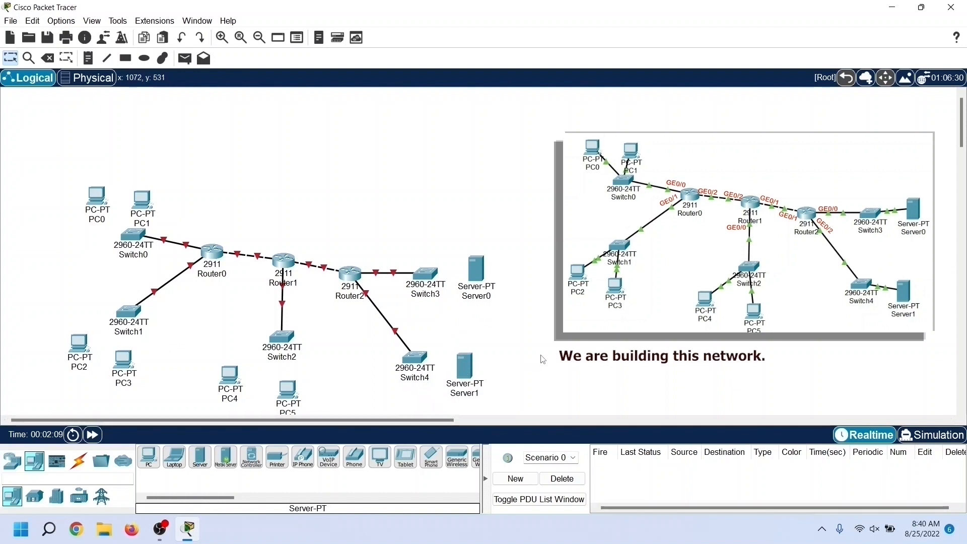
Step: Connect Switch0 to PC0 and PC1 using the automatically chosen connection type
left_click(79, 461)
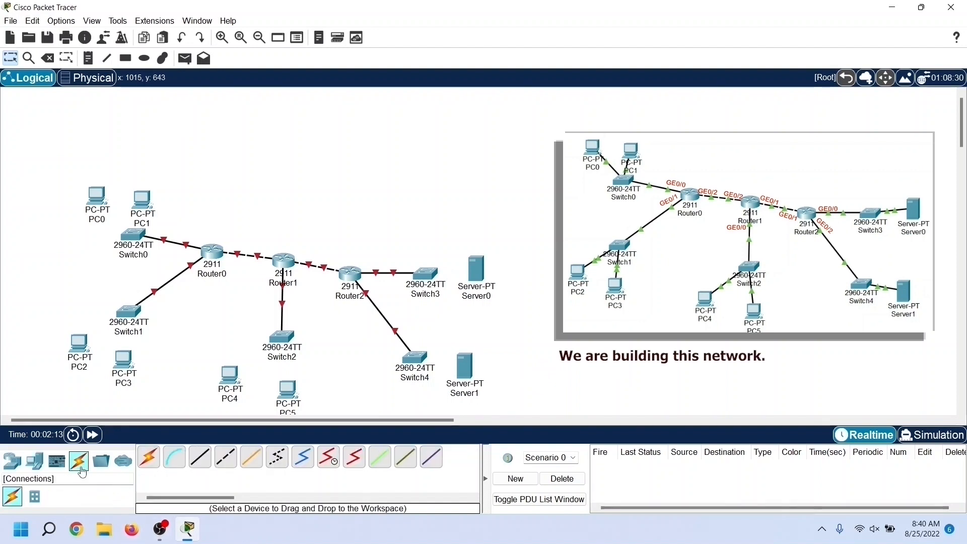
left_click(149, 466)
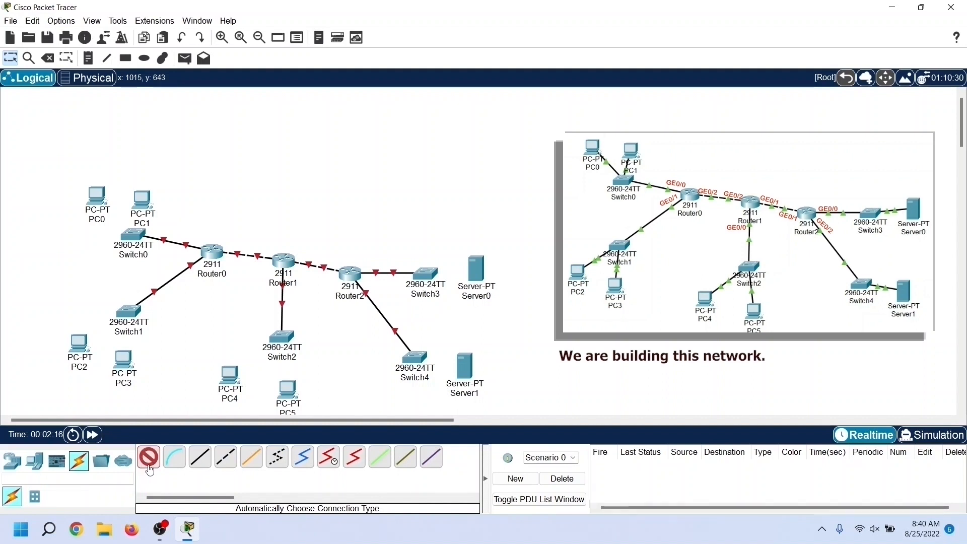
left_click(130, 236)
left_click(96, 198)
left_click(145, 463)
left_click(149, 208)
Step: Cable Switch1 to PC2 and PC3 using the automatically chosen connection type
left_click(151, 466)
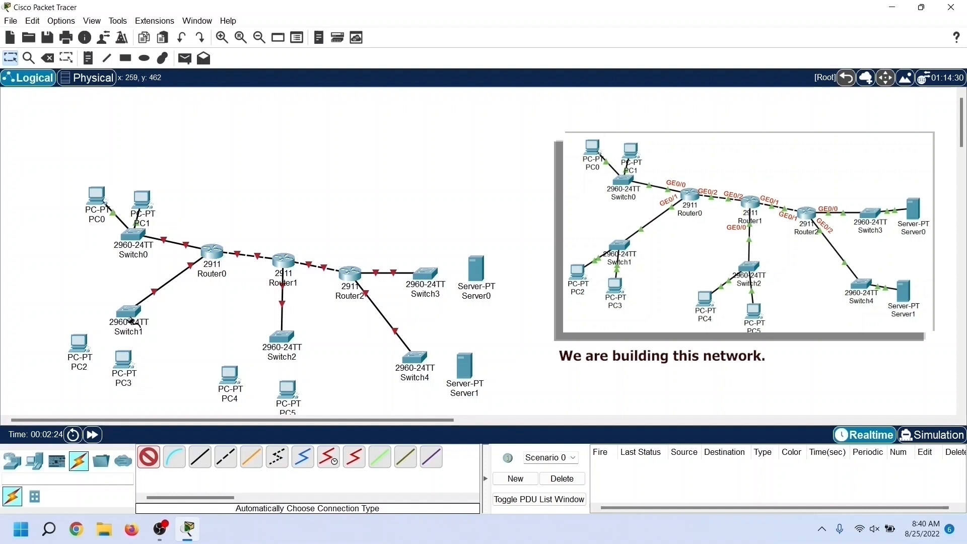
left_click(128, 313)
left_click(74, 348)
left_click(149, 458)
left_click(126, 318)
left_click(132, 359)
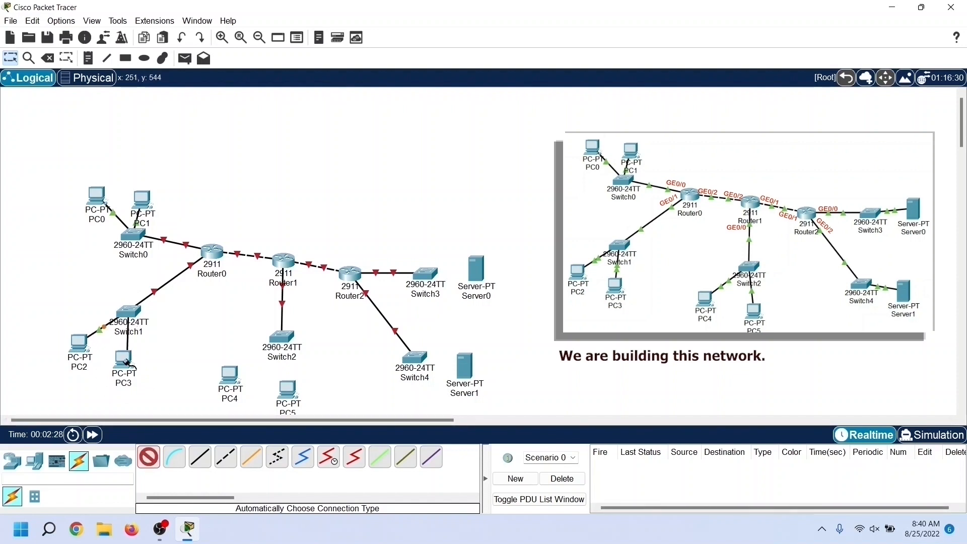
Step: Link Switch2 to PC4 and PC5 using the automatically chosen connection type
left_click(149, 457)
left_click(279, 349)
left_click(232, 377)
left_click(149, 457)
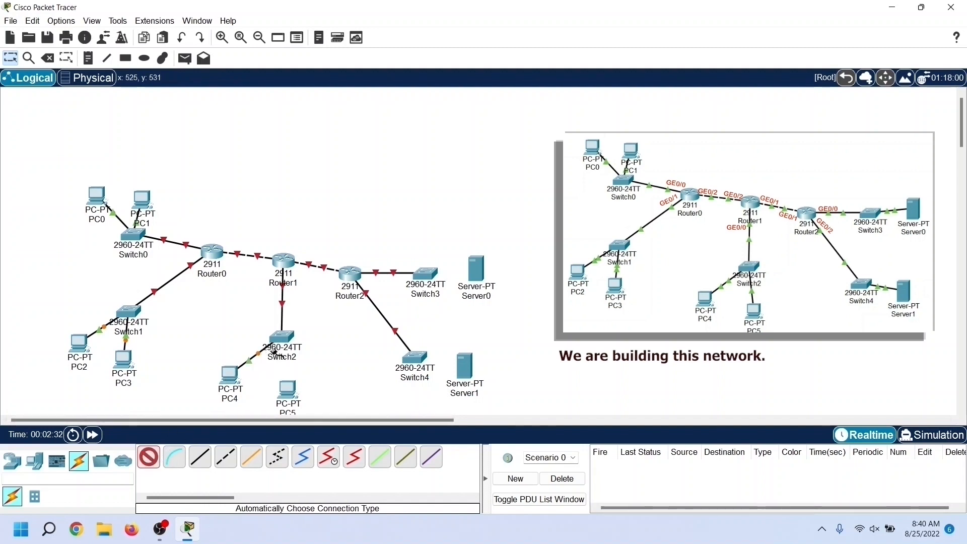
left_click(288, 345)
left_click(287, 391)
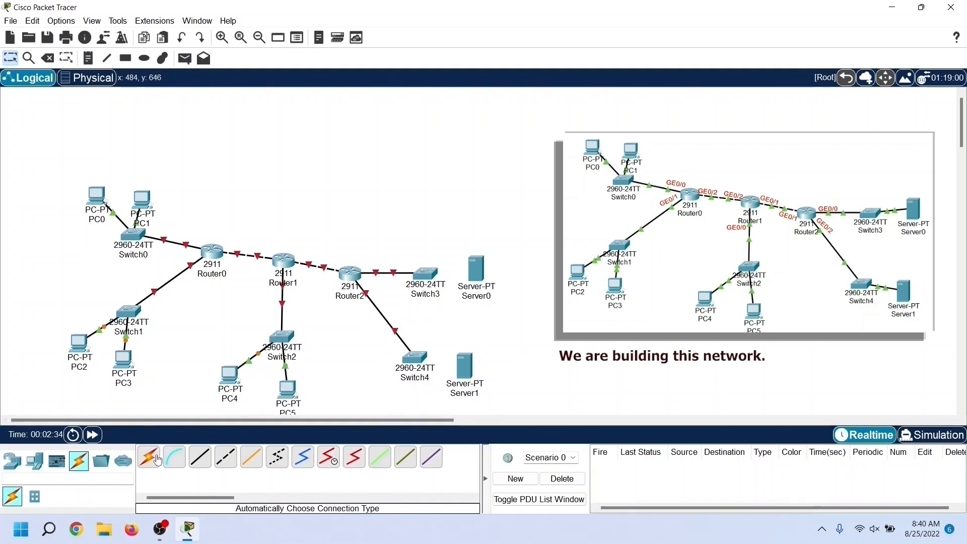
Step: Connect Switch3 to Server0 and Switch4 to Server1 using the automatically chosen connection type
left_click(469, 276)
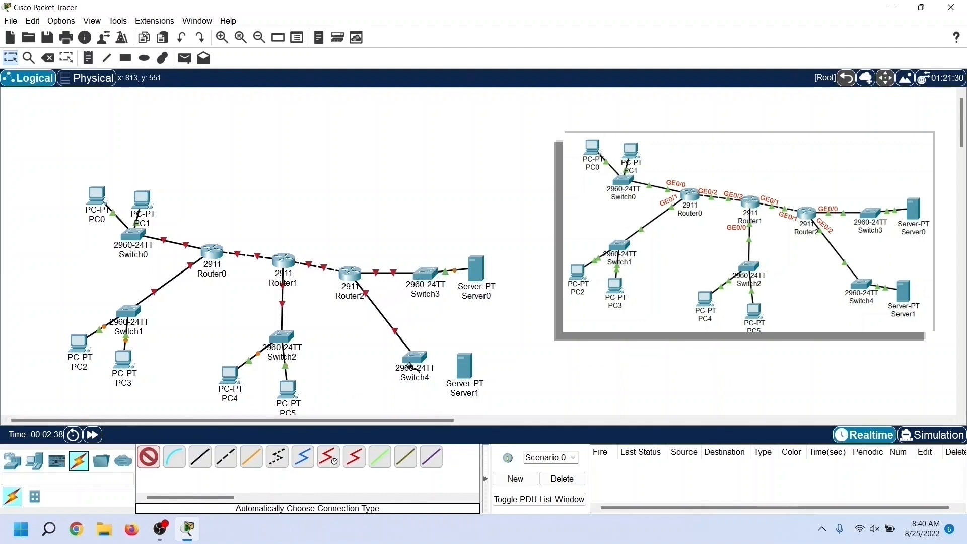
left_click(464, 367)
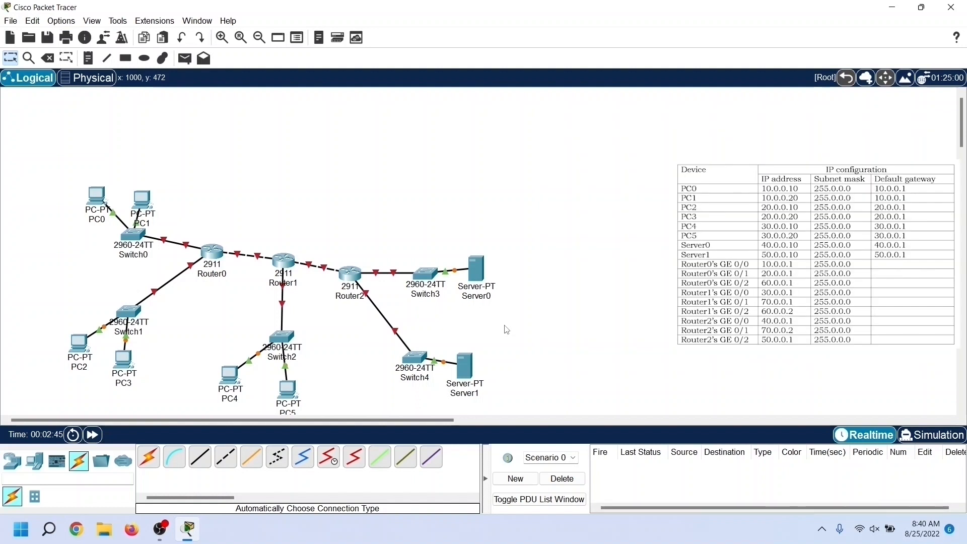
Step: Give PC0 the static IPv4 address 10.0.0.10, subnet mask 255.0.0.0 and default gateway 10.0.0.1
left_click(100, 200)
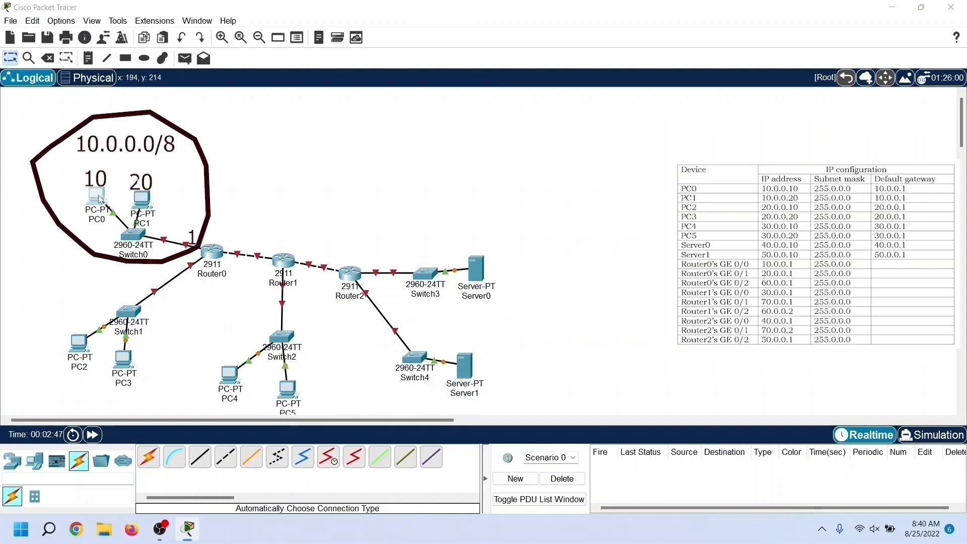
left_click(413, 107)
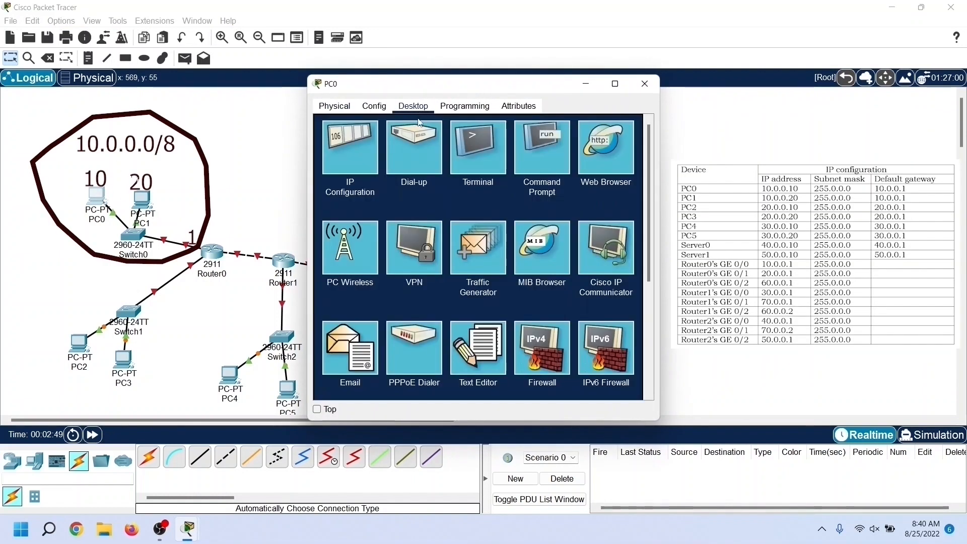
left_click(365, 170)
left_click(454, 189)
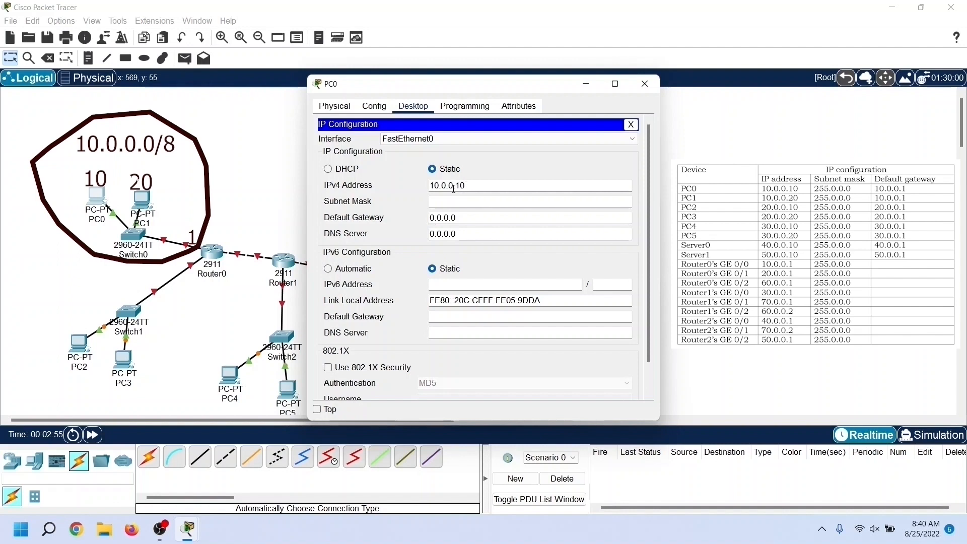
left_click(454, 202)
left_click_drag(457, 218, 436, 218)
key("BackSpace")
key("BackSpace")
key("BackSpace")
type("10.0.0.1")
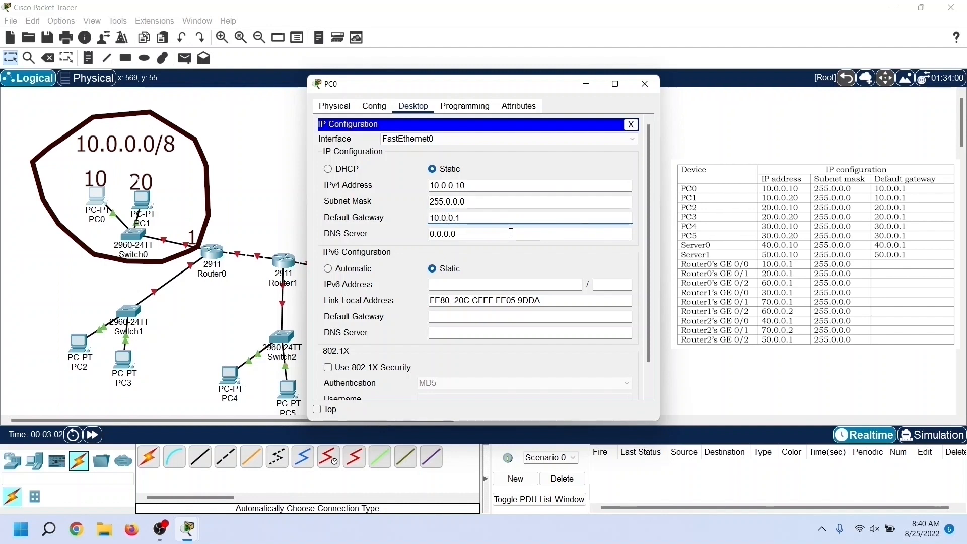
left_click(645, 84)
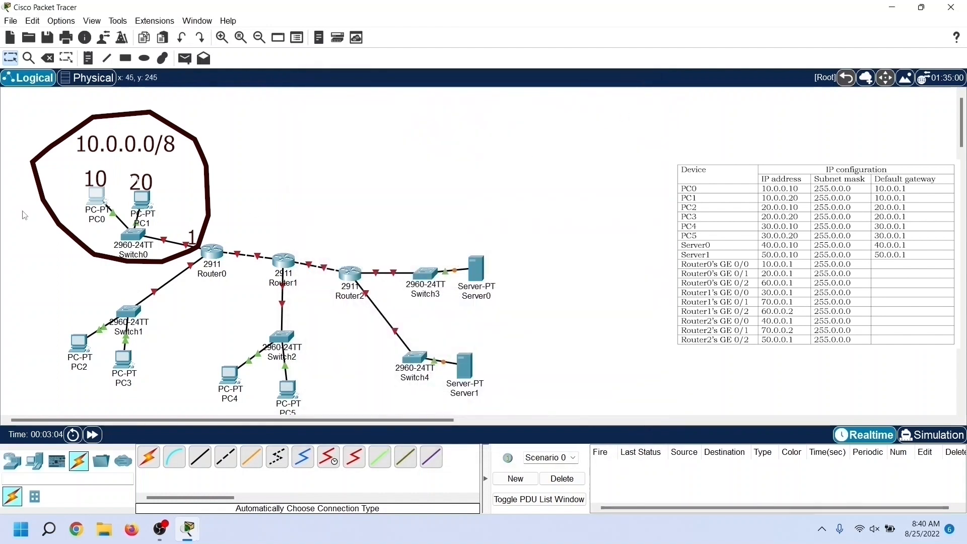
Step: Configure PC1 with IPv4 address 10.0.0.20, subnet mask 255.0.0.0 and default gateway 10.0.0.1
left_click(141, 199)
left_click(413, 106)
left_click(363, 147)
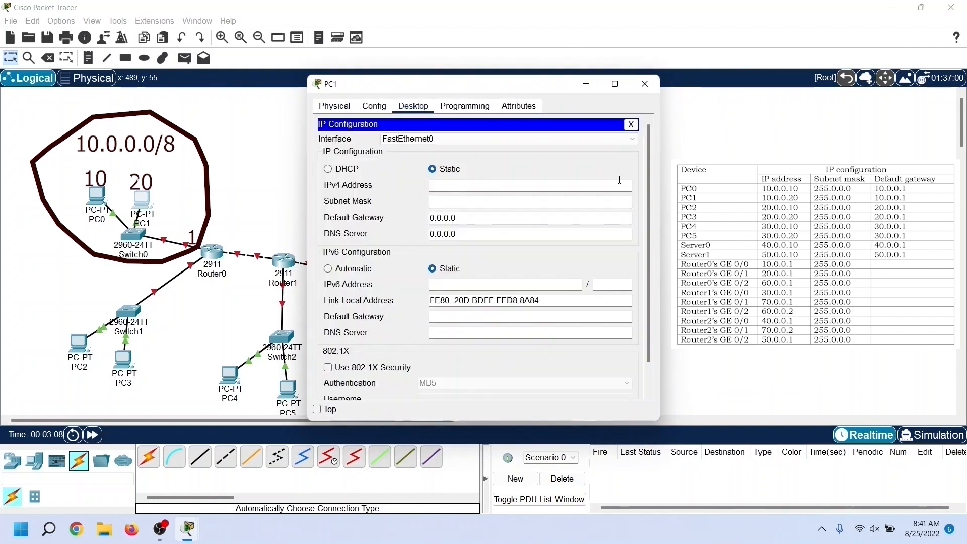
left_click(547, 187)
type("10.0.0.20")
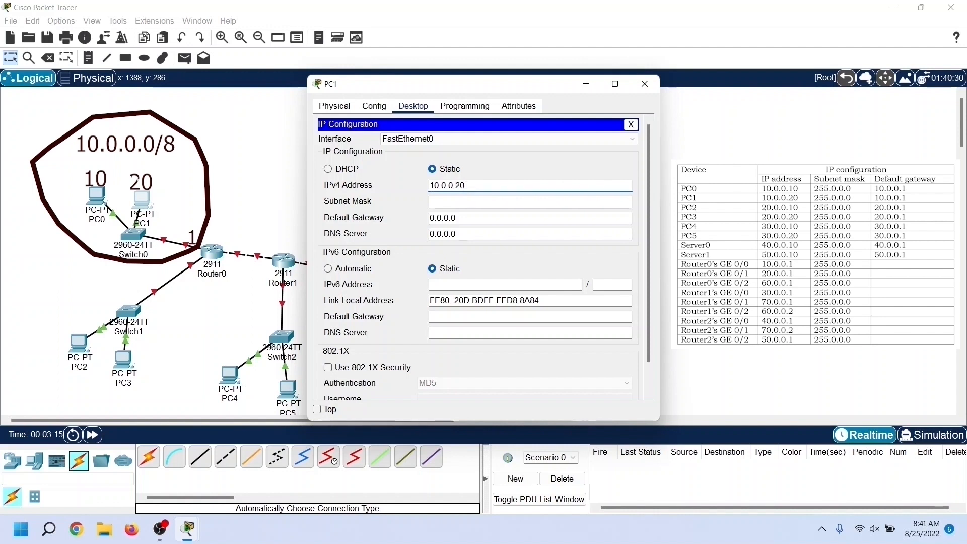
key("Tab")
key("Tab")
type("10.0.0.1")
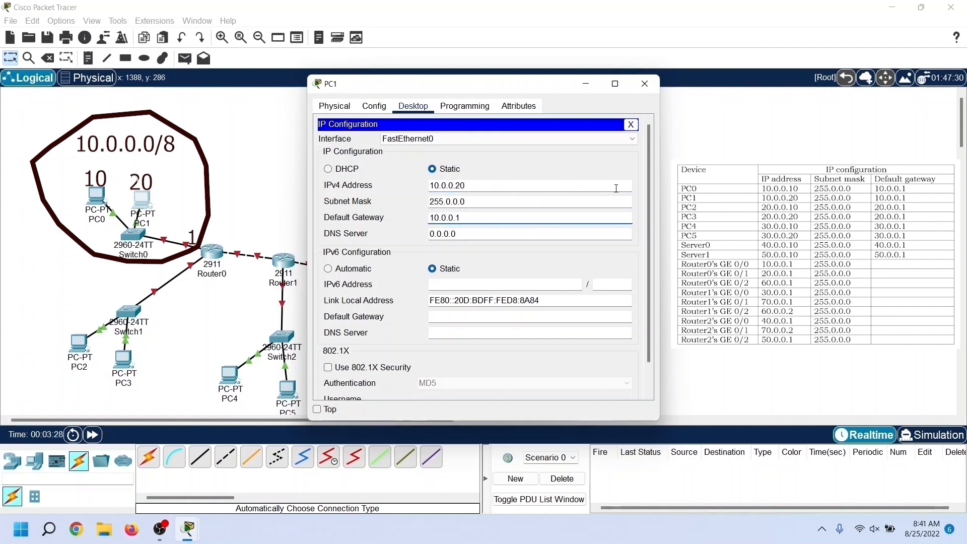
left_click(645, 82)
Step: Configure PC2 with IPv4 address 20.0.0.10, subnet mask 255.0.0.0 and default gateway 20.0.0.1
left_click(81, 351)
left_click(414, 105)
left_click(360, 151)
left_click(508, 184)
type("20.0.0.10")
left_click(485, 201)
left_click_drag(456, 217, 412, 221)
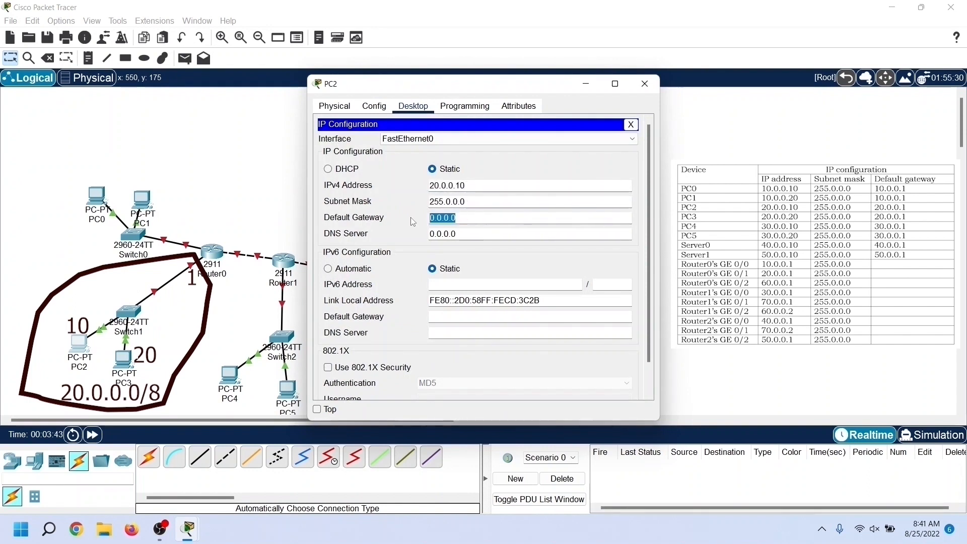
type("20.0.0.1")
left_click(645, 83)
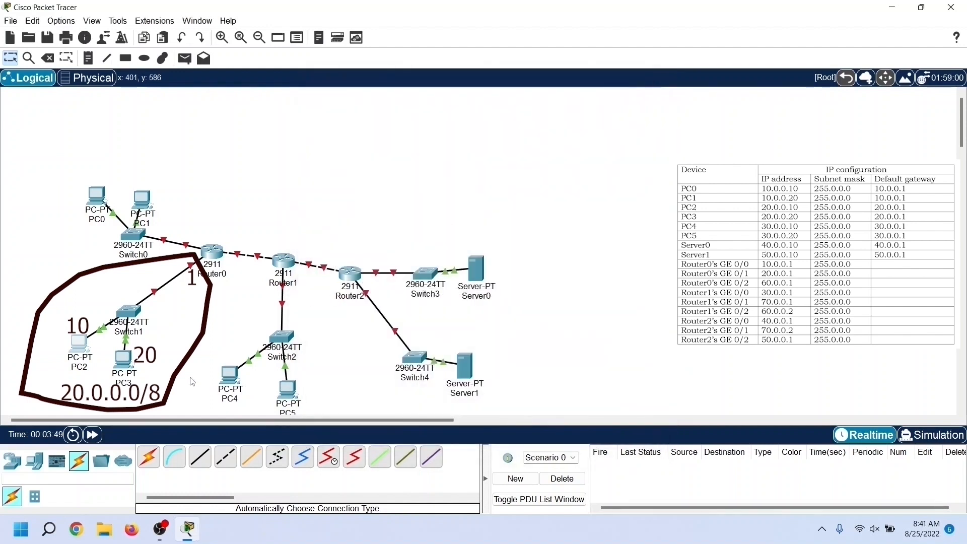
Step: Set PC3's IPv4 address to 20.0.0.20, subnet mask to 255.0.0.0 and default gateway to 20.0.0.1
left_click(122, 359)
left_click(405, 106)
left_click(366, 141)
left_click(492, 186)
type("20.0.0.")
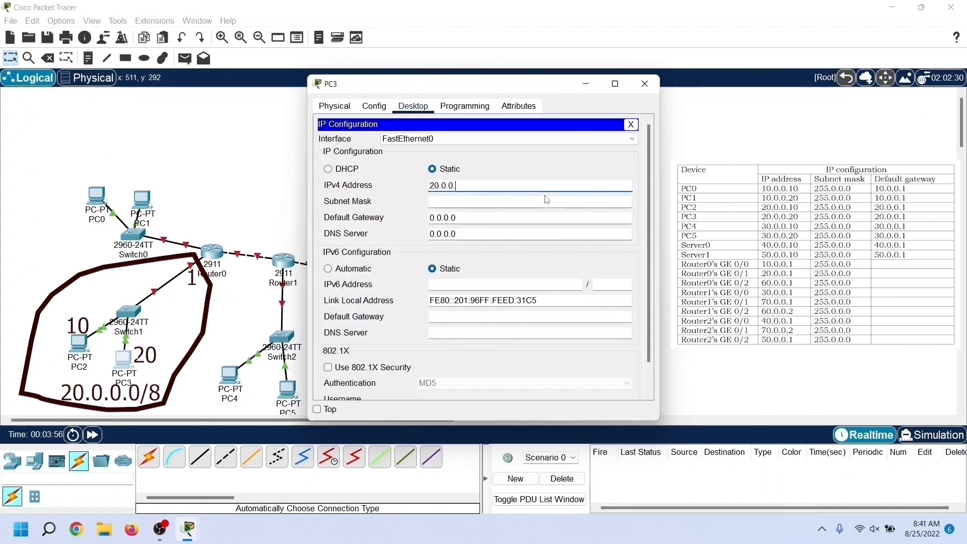
type("20")
left_click(546, 201)
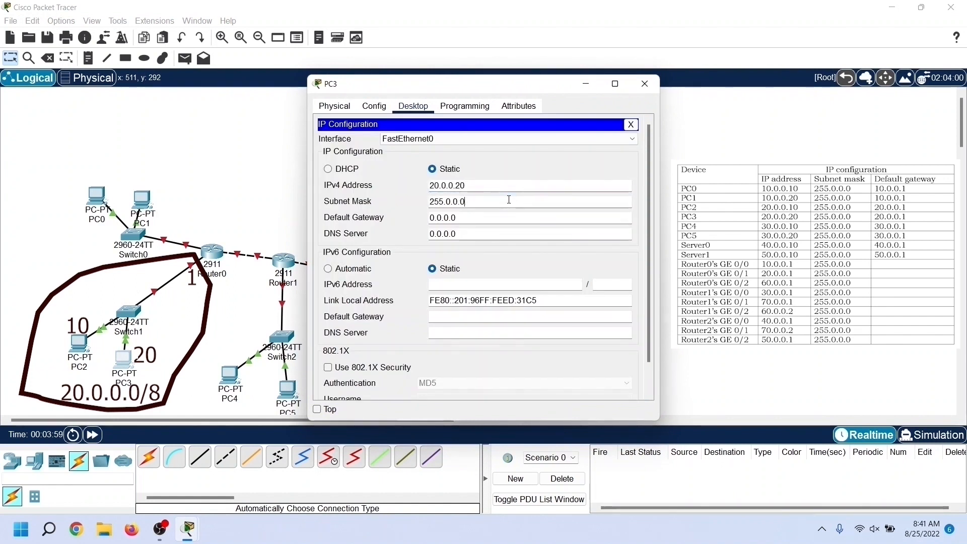
key("Tab")
type("20")
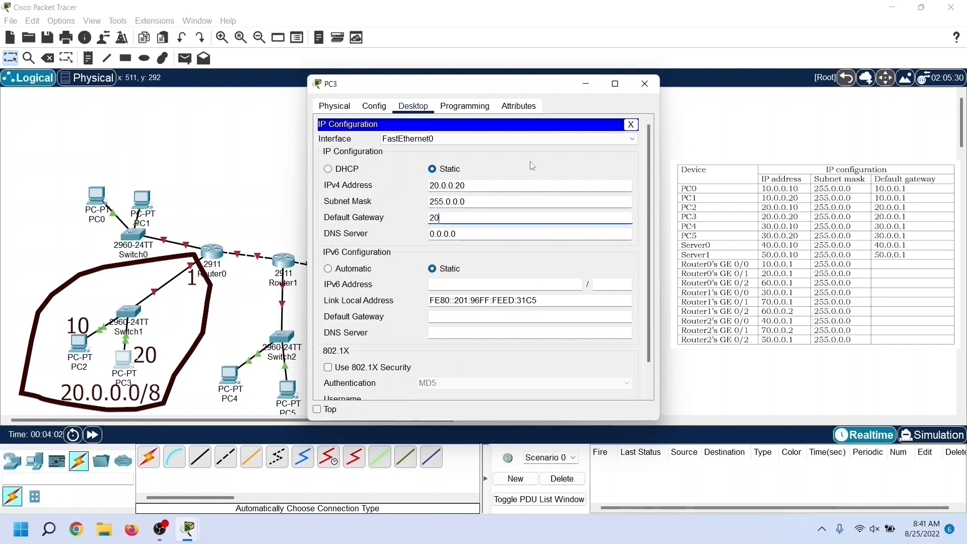
type(".0.0.1")
left_click(643, 86)
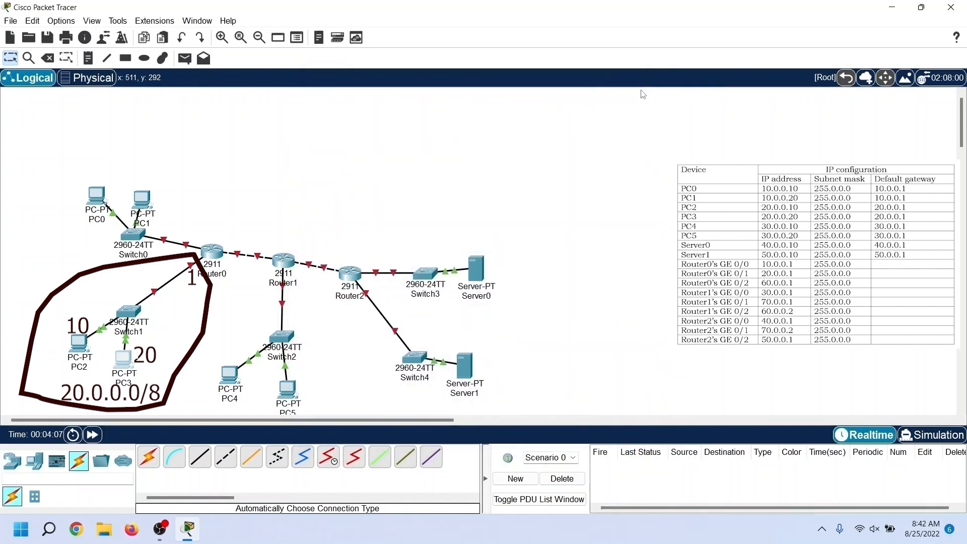
Step: Set PC4's IPv4 address to 30.0.0.10, subnet mask to 255.0.0.0 and default gateway to 30.0.0.1
left_click(236, 377)
left_click_drag(487, 76, 569, 77)
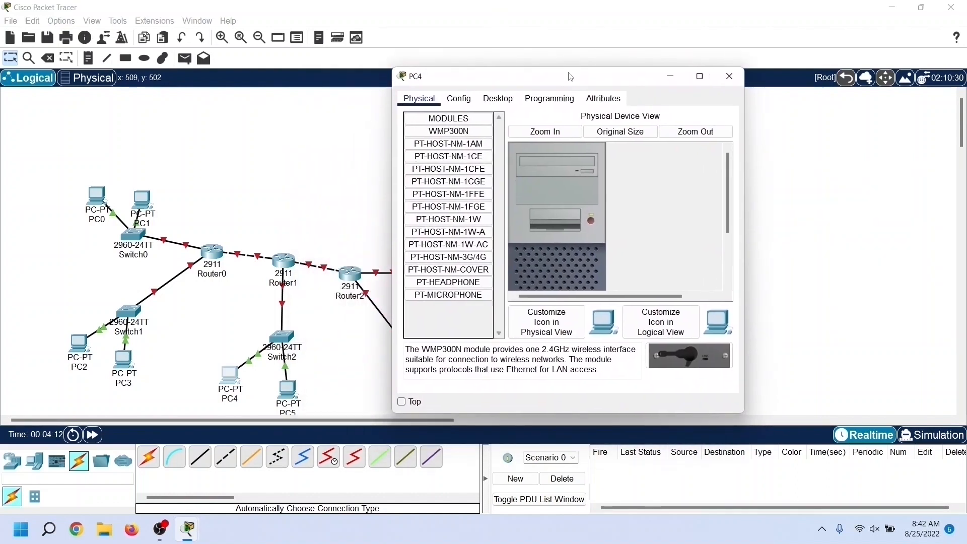
left_click(498, 99)
left_click(449, 146)
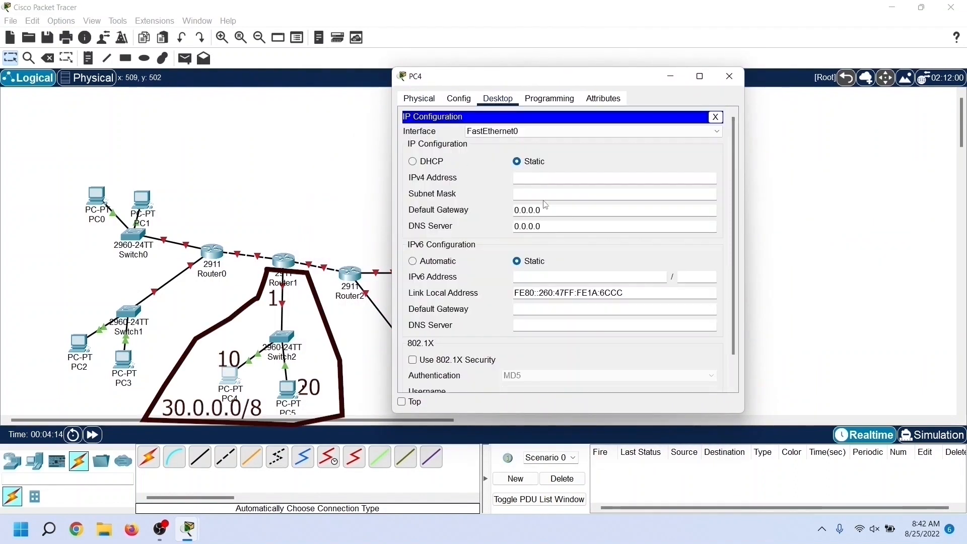
left_click(615, 174)
type("30.0.0.10")
left_click(565, 194)
key("Tab")
type("3")
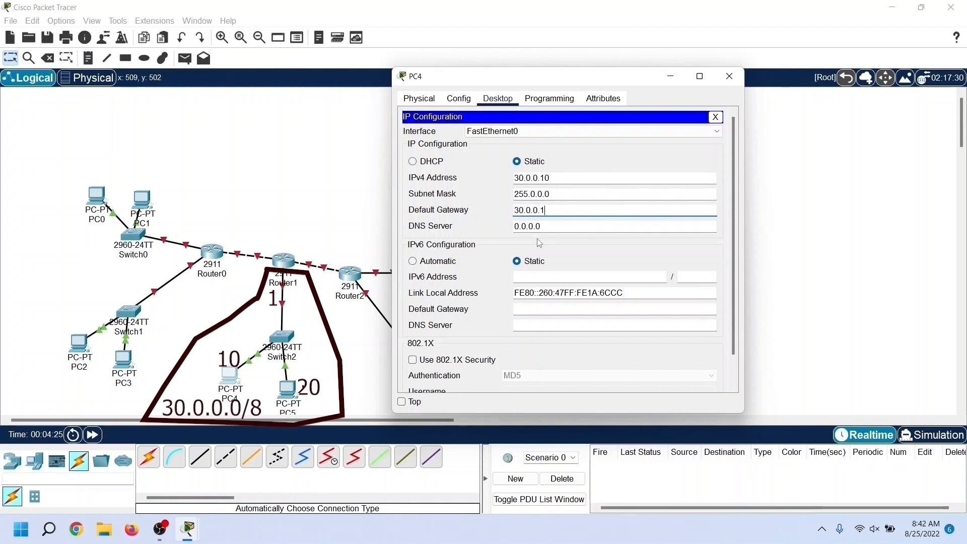
left_click(729, 76)
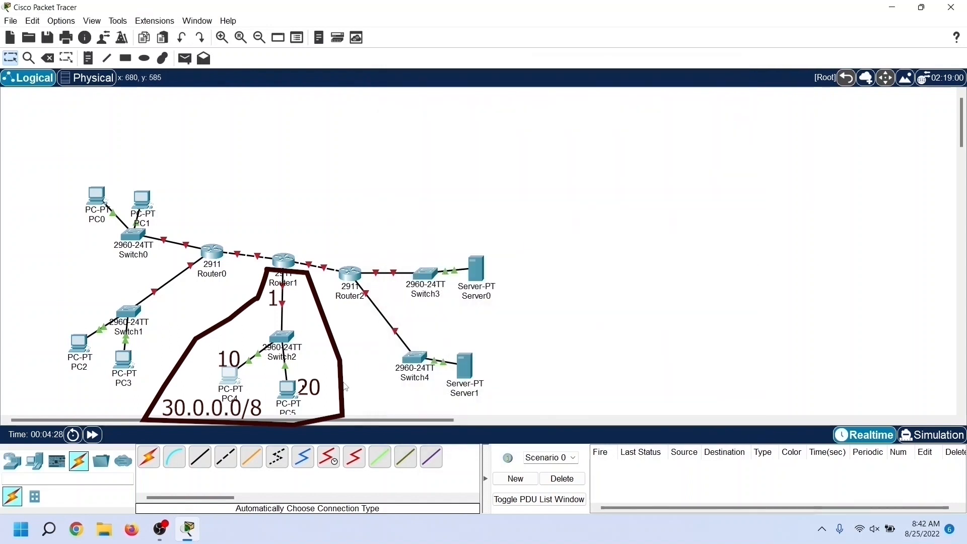
Step: Set PC5's IPv4 address to 30.0.0.20, subnet mask to 255.0.0.0 and default gateway to 30.0.0.1
left_click(291, 392)
left_click_drag(466, 84, 681, 83)
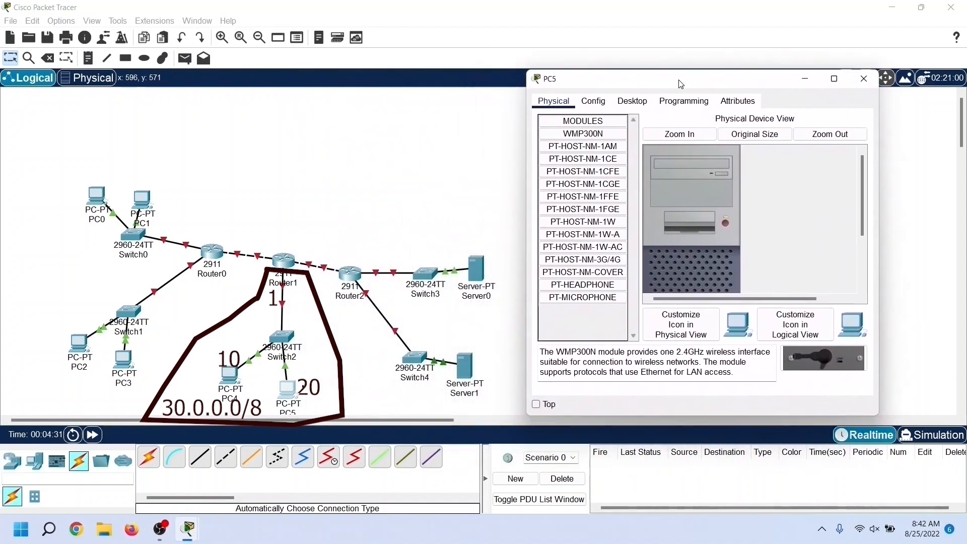
left_click(632, 101)
left_click(572, 156)
left_click(702, 177)
type("30.0.0.2")
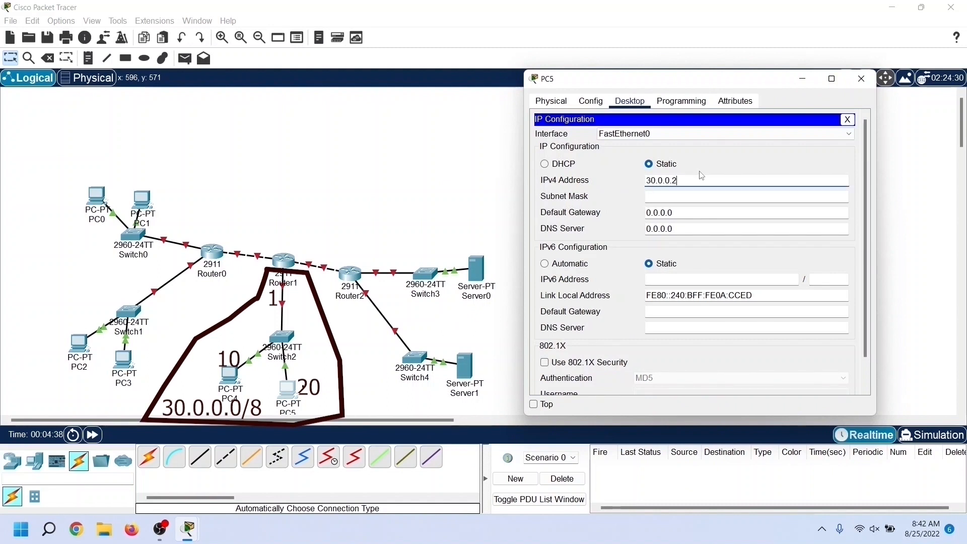
type("0")
key("Tab")
key("Tab")
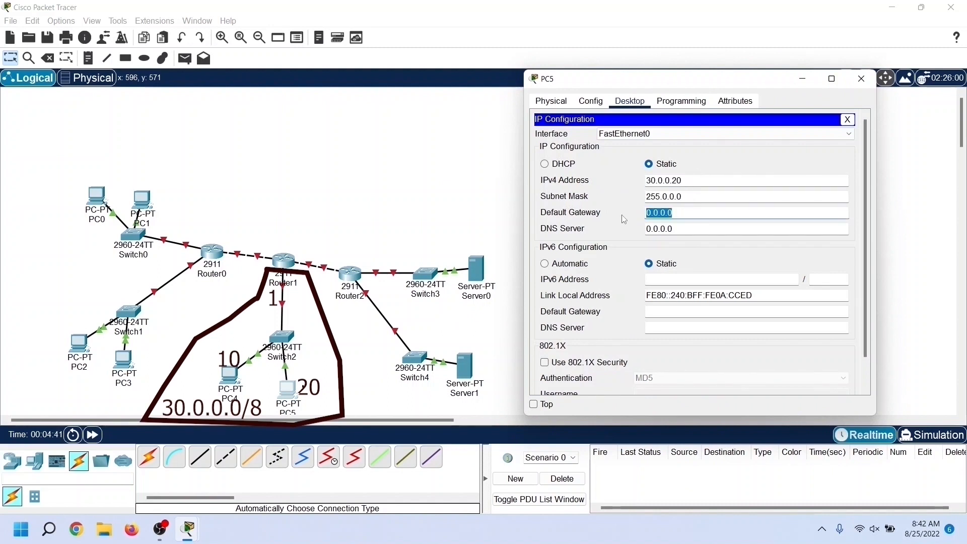
type("30.")
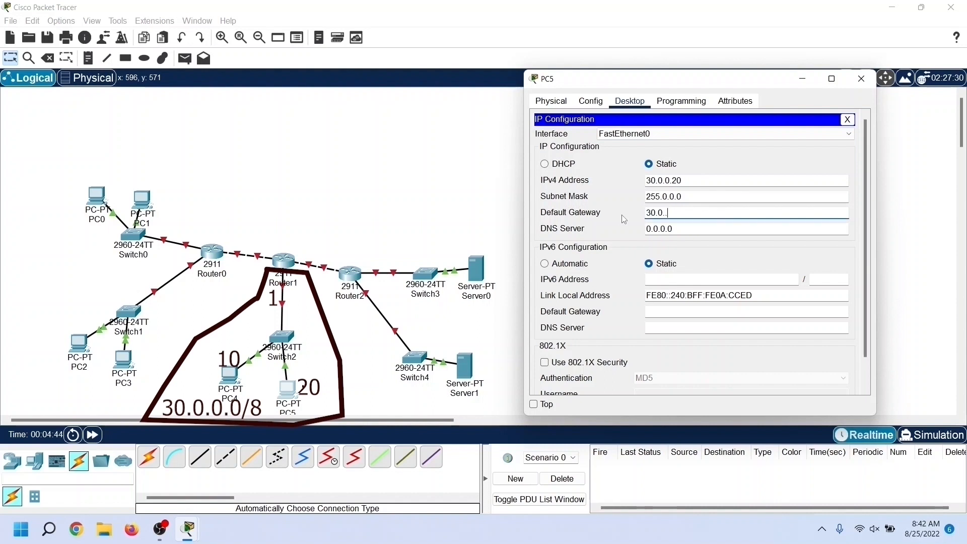
type("0.0.1")
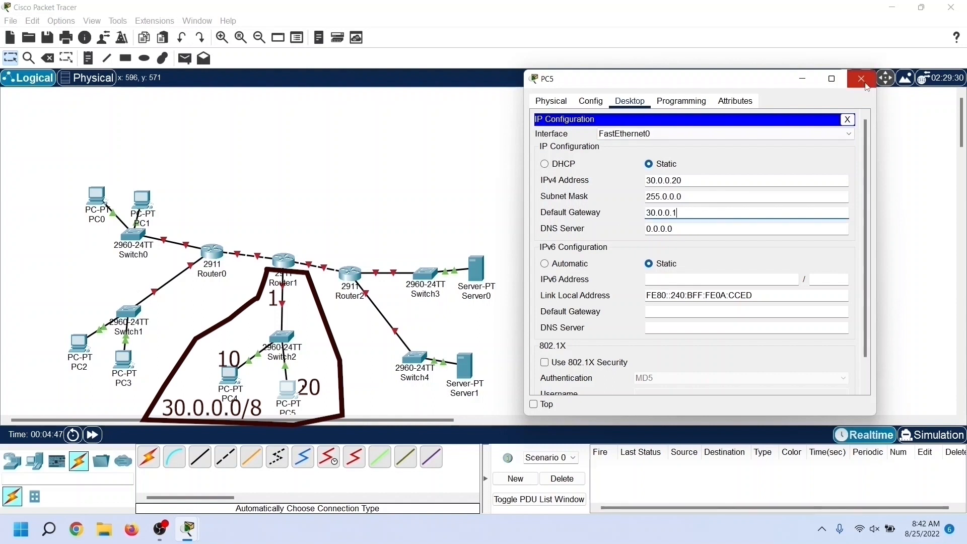
left_click(862, 78)
Step: Configure Server0 with IPv4 address 40.0.0.10, subnet mask 255.0.0.0 and default gateway 40.0.0.1
scroll(648, 240, "down", 2)
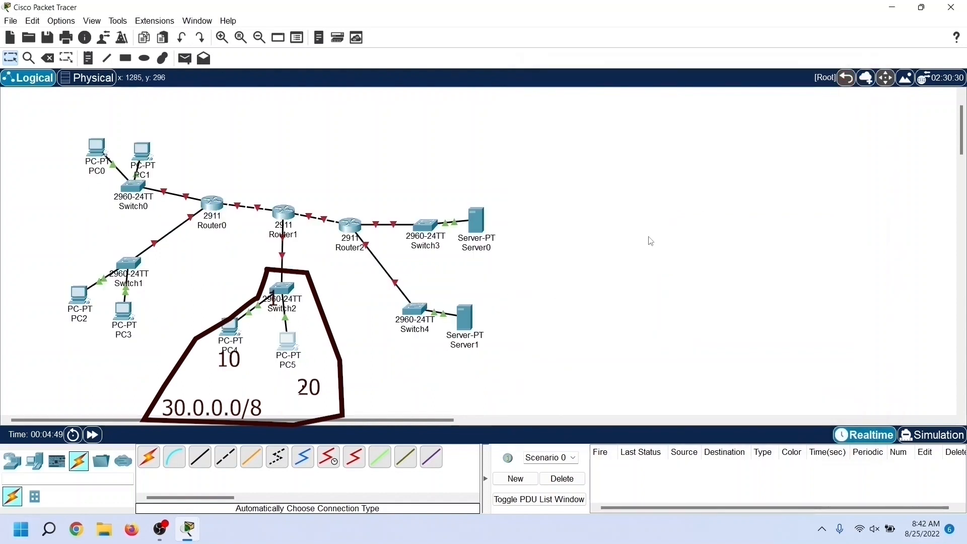
left_click(484, 227)
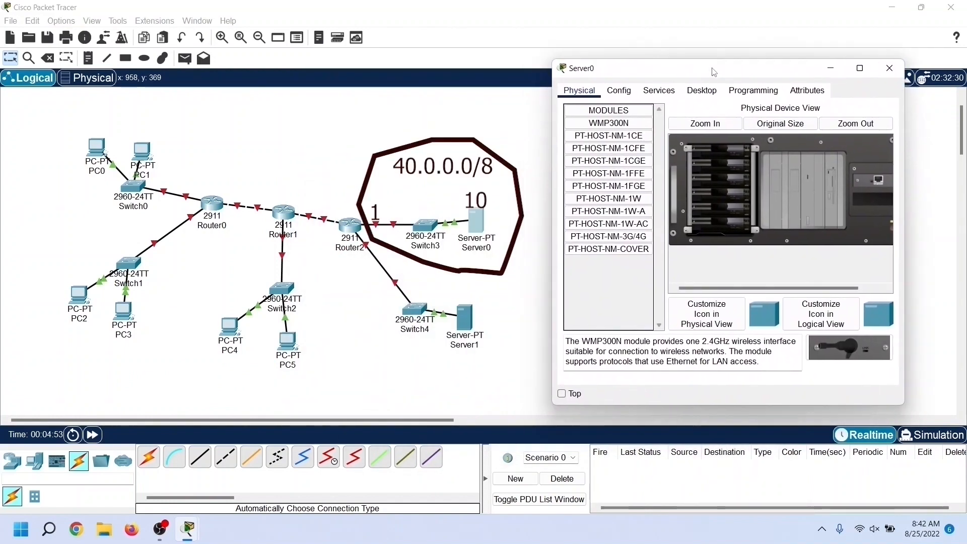
left_click(698, 94)
left_click(584, 155)
type("40.0.0.0")
key("Tab")
key("Tab")
type("40.0.0.")
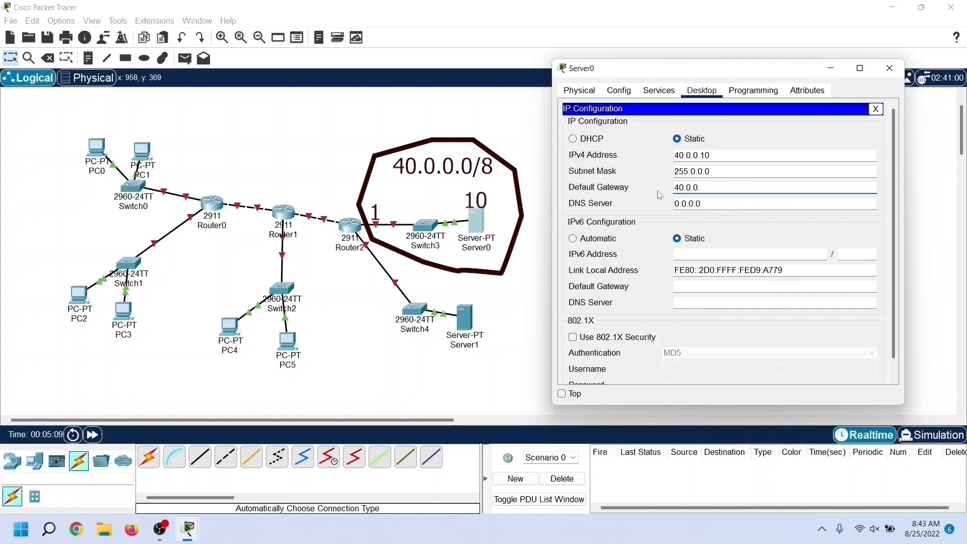
type("1")
left_click(889, 68)
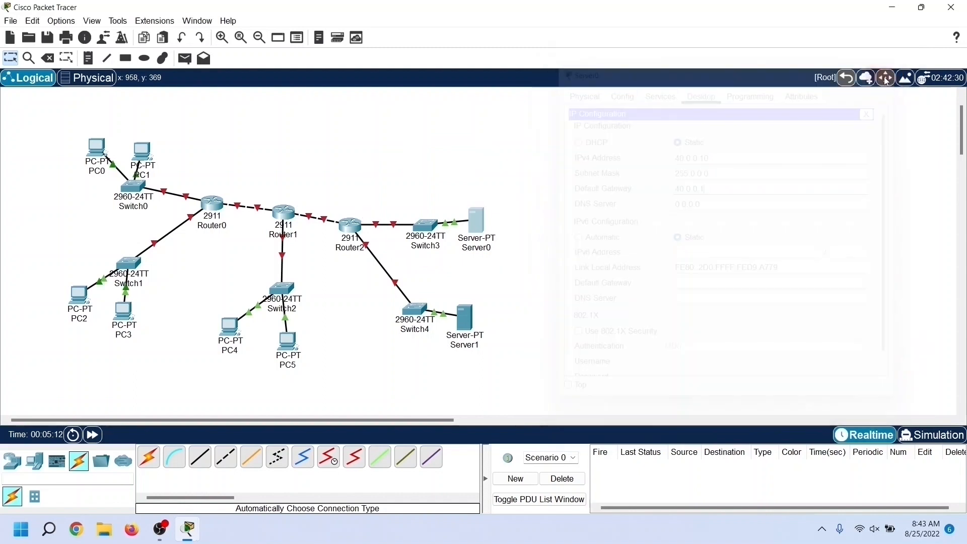
Step: Configure Server1 with IPv4 address 50.0.0.10, subnet mask 255.0.0.0 and default gateway 50.0.0.1
left_click(465, 317)
mouse_move(468, 89)
left_mouse_down()
mouse_move(695, 98)
mouse_move(683, 95)
left_mouse_up()
left_click(672, 107)
left_click(585, 160)
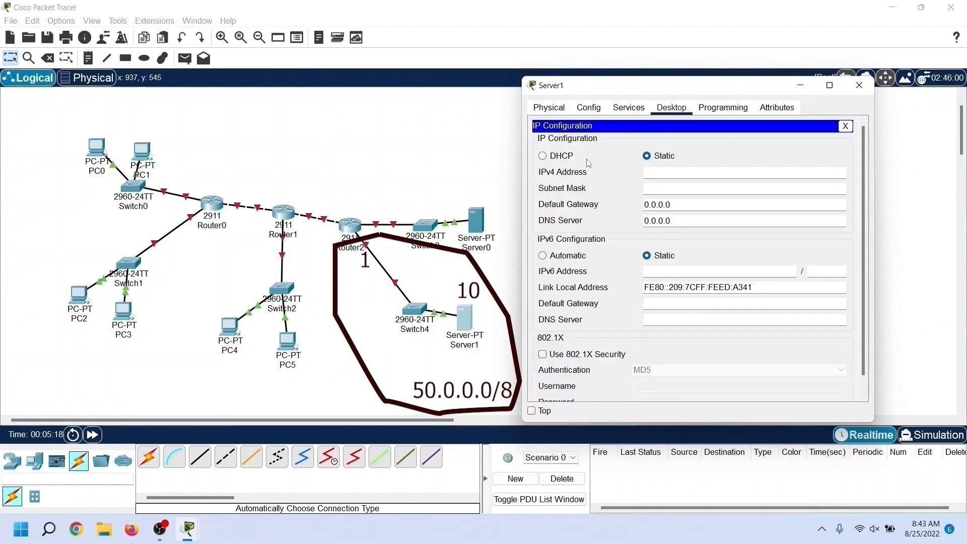
left_click(665, 178)
type("50.0.0.")
left_click(667, 190)
left_click_drag(677, 206, 614, 209)
type("50.0.")
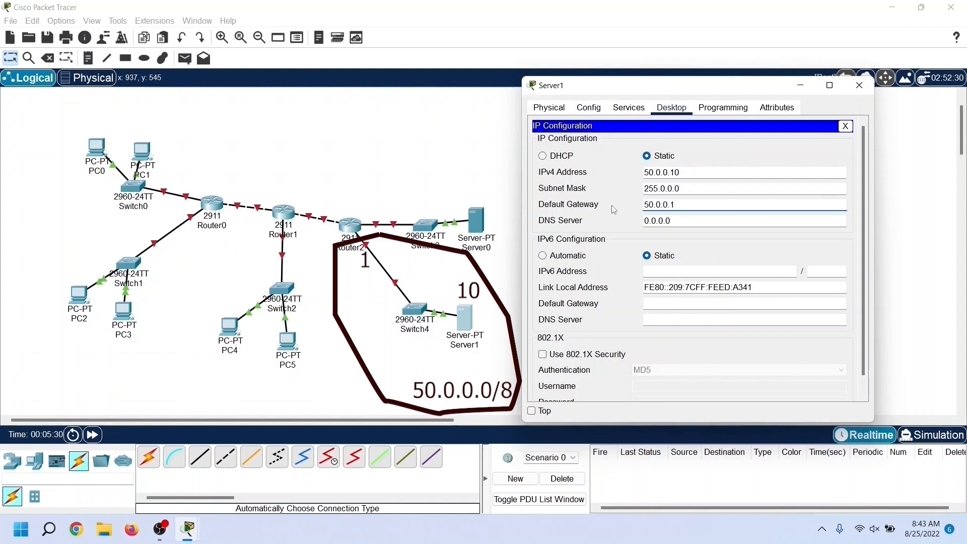
left_click(859, 85)
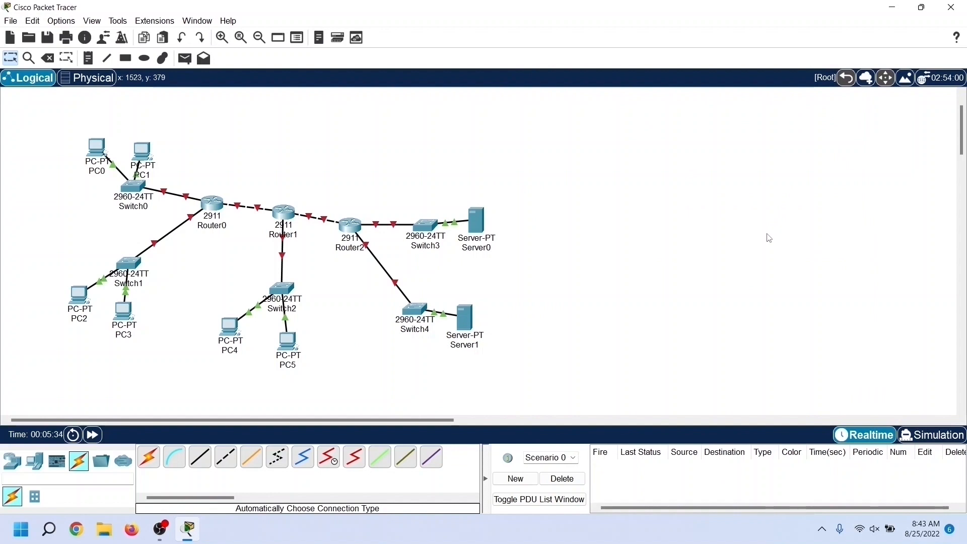
Step: Set Router0's GigabitEthernet0/0 to IPv4 address 10.0.0.1 with subnet mask 255.0.0.0 and turn the port on
left_click(218, 206)
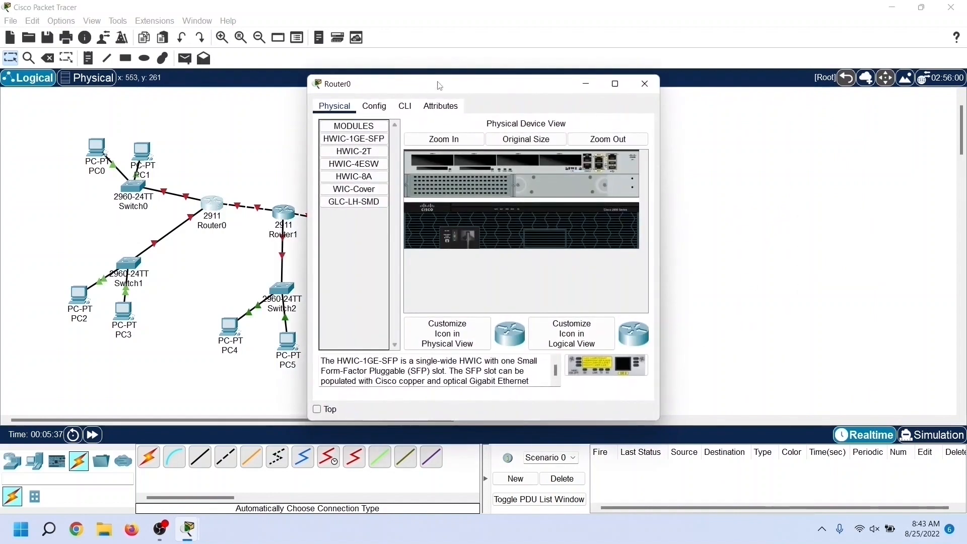
left_click_drag(441, 90, 642, 88)
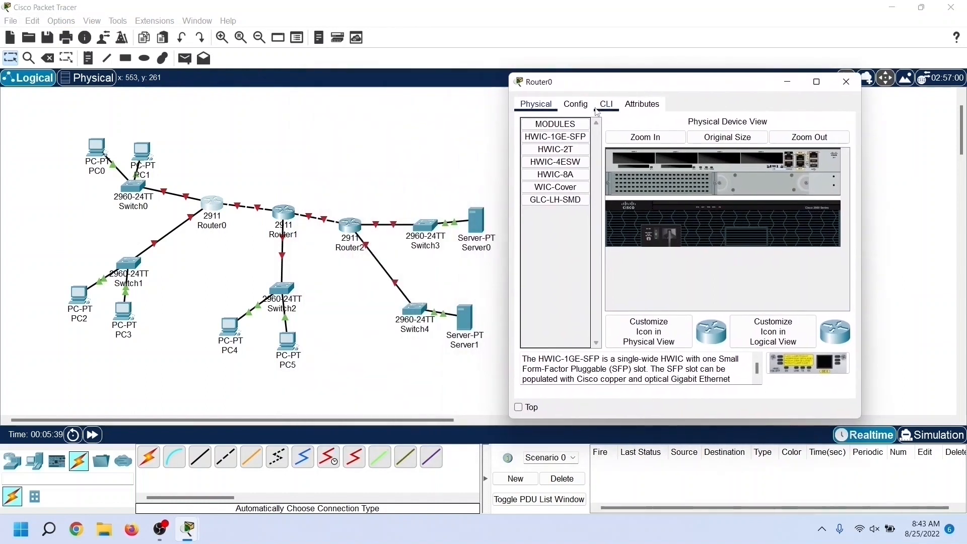
left_click(586, 106)
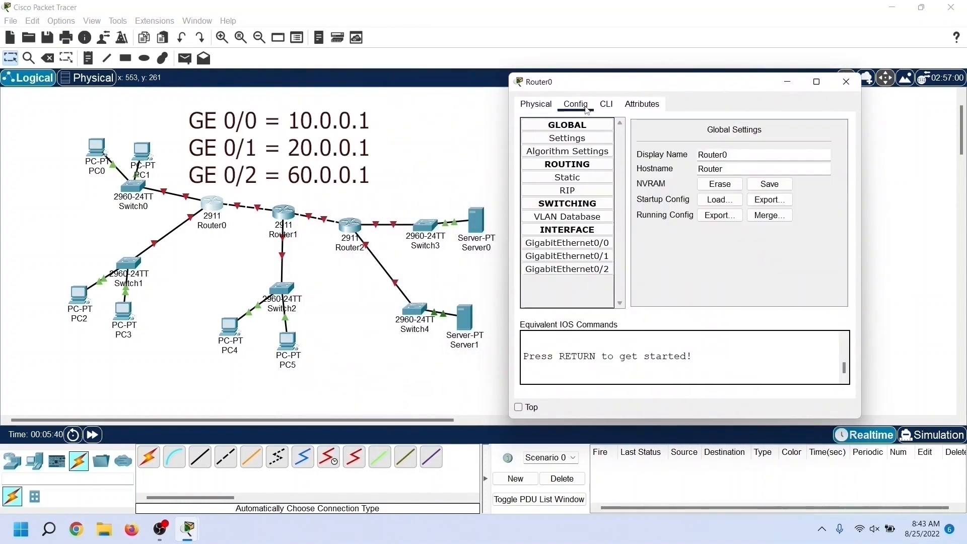
left_click(611, 245)
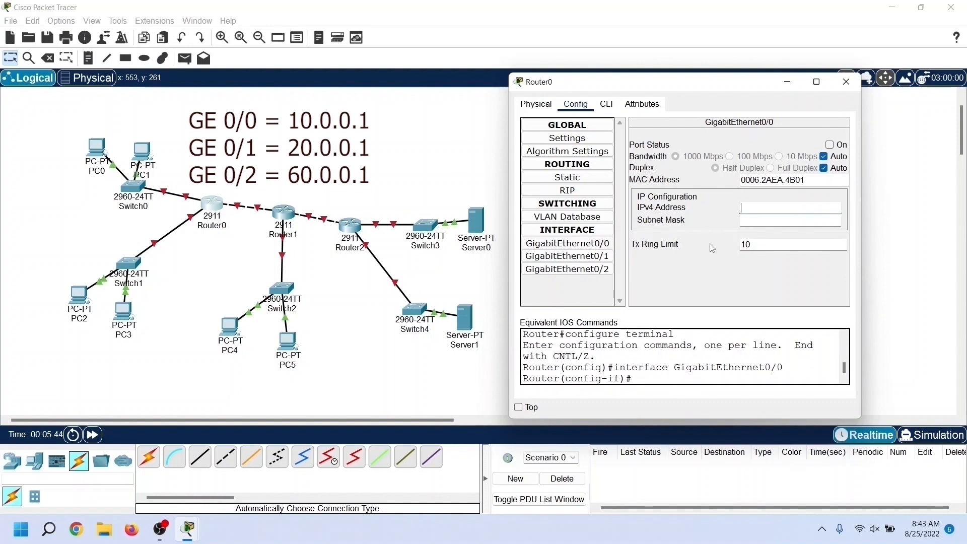
type("10.0.0.1")
key("Tab")
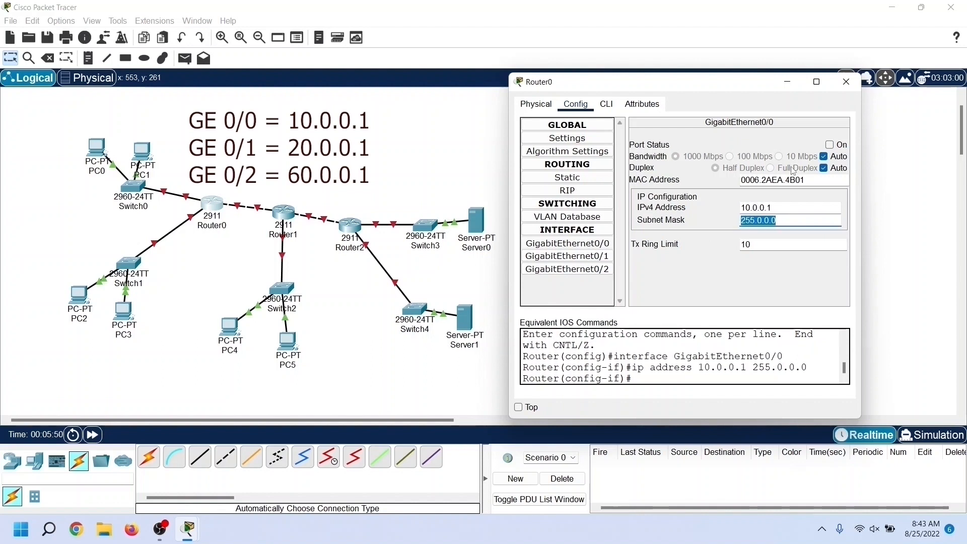
left_click(829, 146)
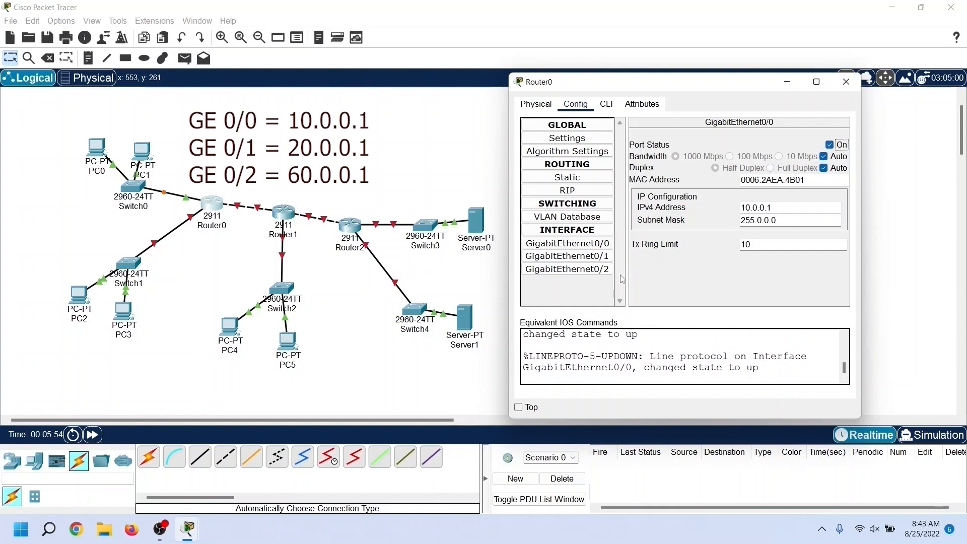
Step: Set Router0's GigabitEthernet0/1 to IPv4 address 20.0.0.1 with subnet mask 255.0.0.0 and turn the port on
left_click(567, 256)
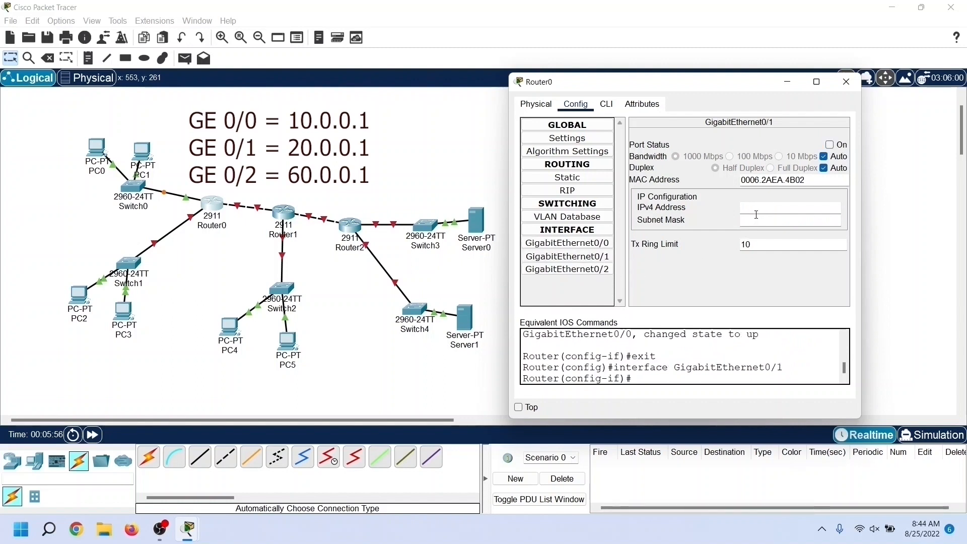
type("20.0.0.1")
key("Tab")
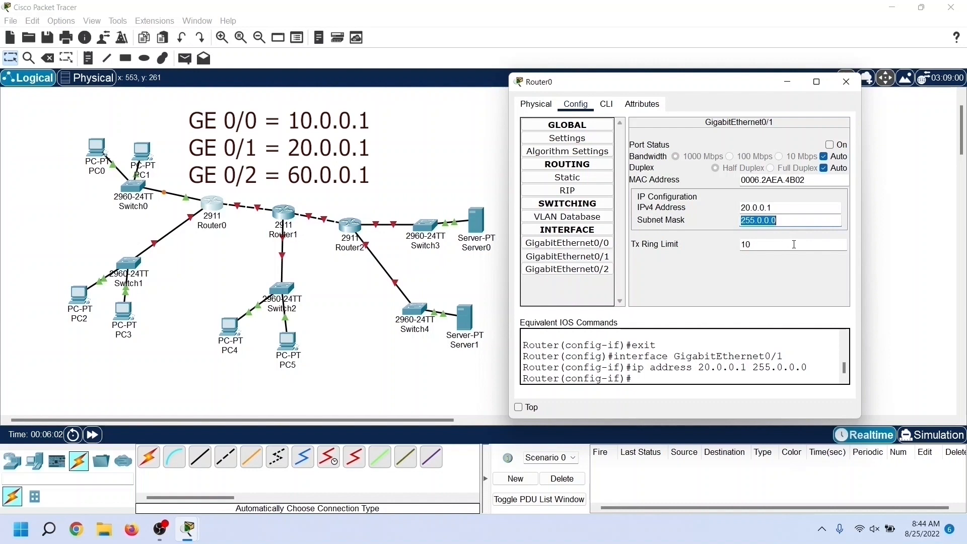
left_click(830, 145)
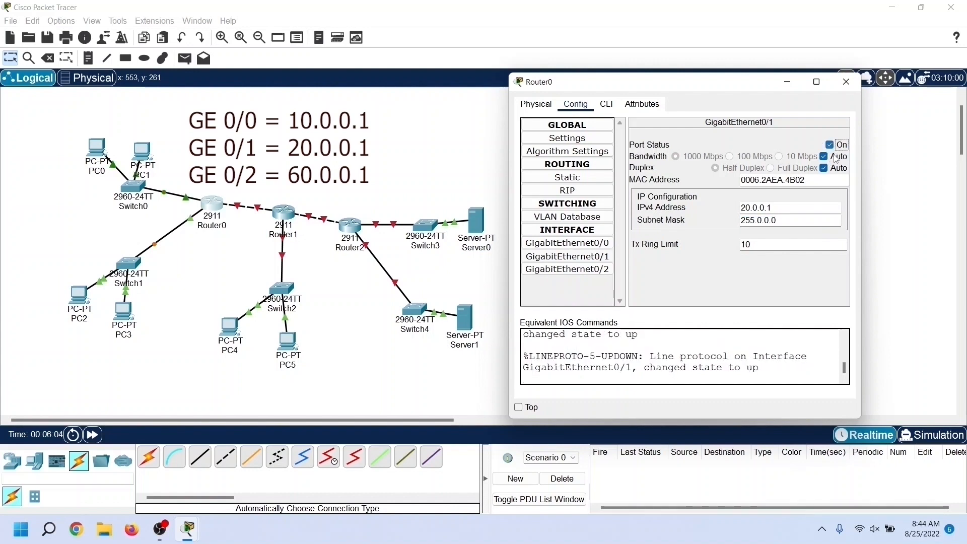
Step: Set Router0's GigabitEthernet0/2 to IPv4 address 60.0.0.1 with subnet mask 255.0.0.0 and turn the port on
left_click(601, 271)
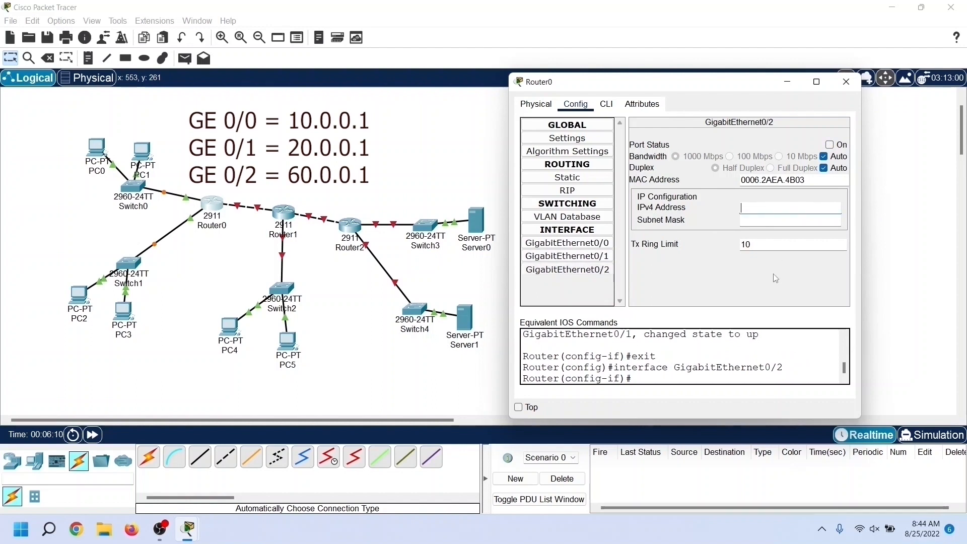
type("60.0")
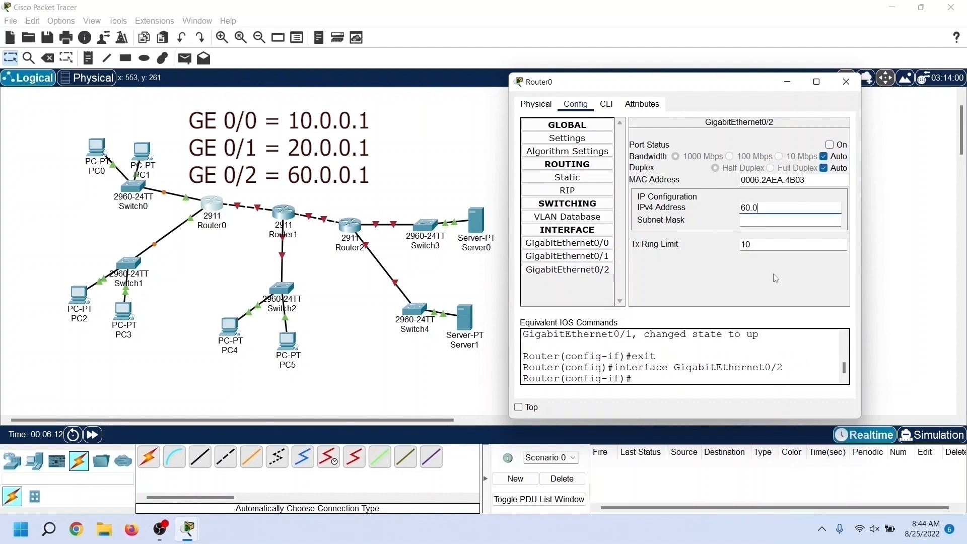
type(".0.1")
key("Tab")
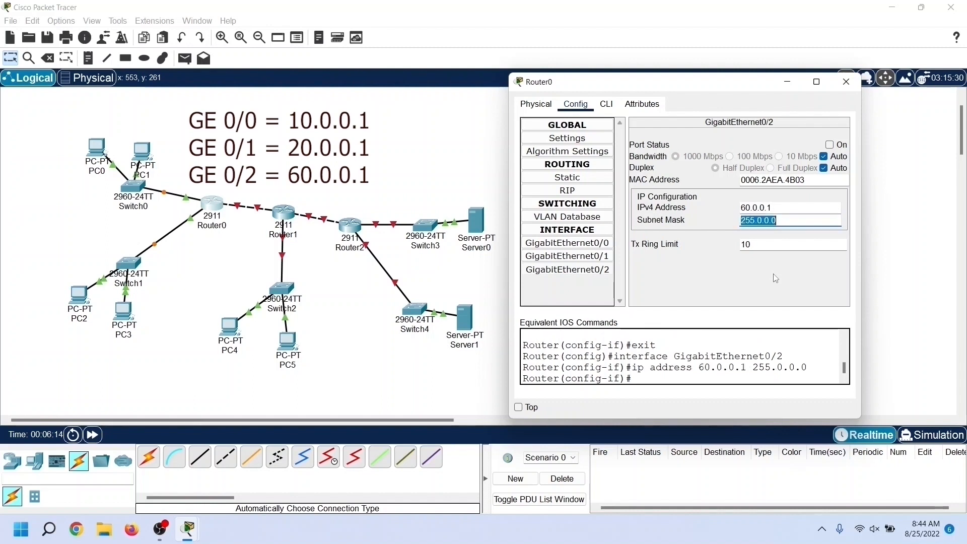
left_click(830, 145)
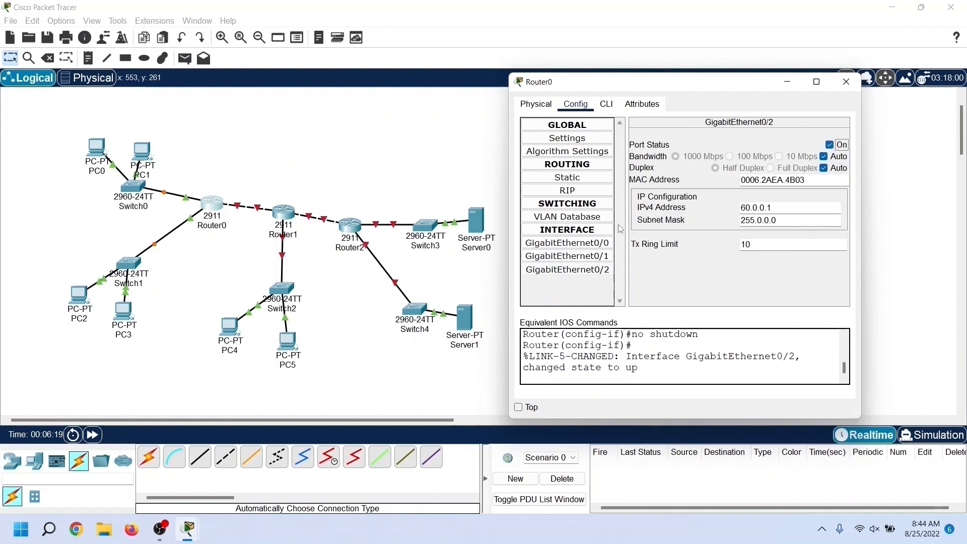
Step: Add the networks 10.0.0.0, 20.0.0.0 and 60.0.0.0 to Router0's RIP routing
left_click(588, 198)
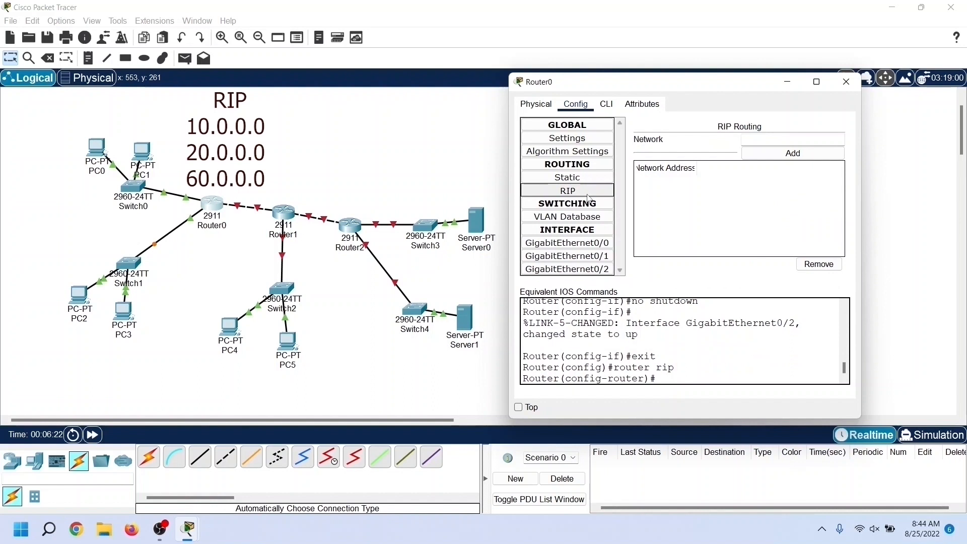
left_click(758, 142)
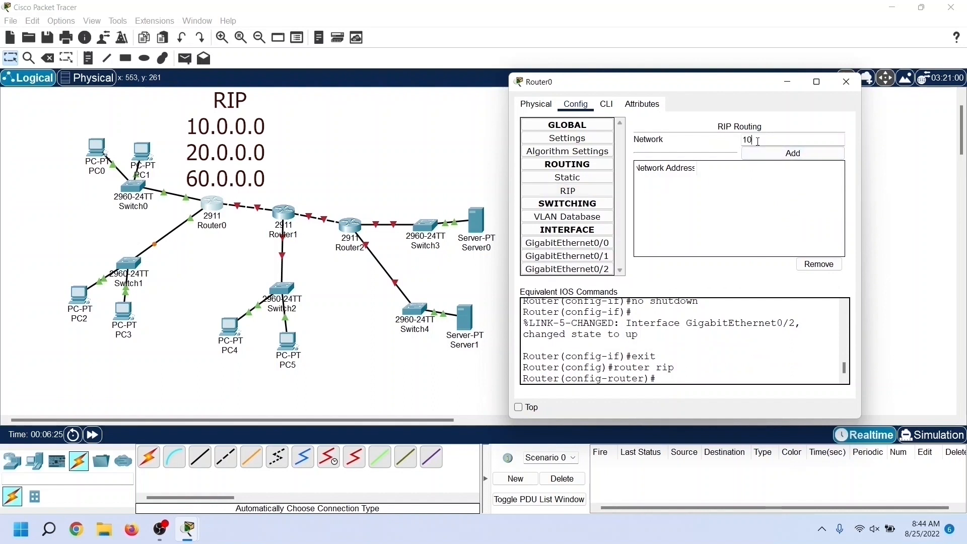
type("10.0.0.0")
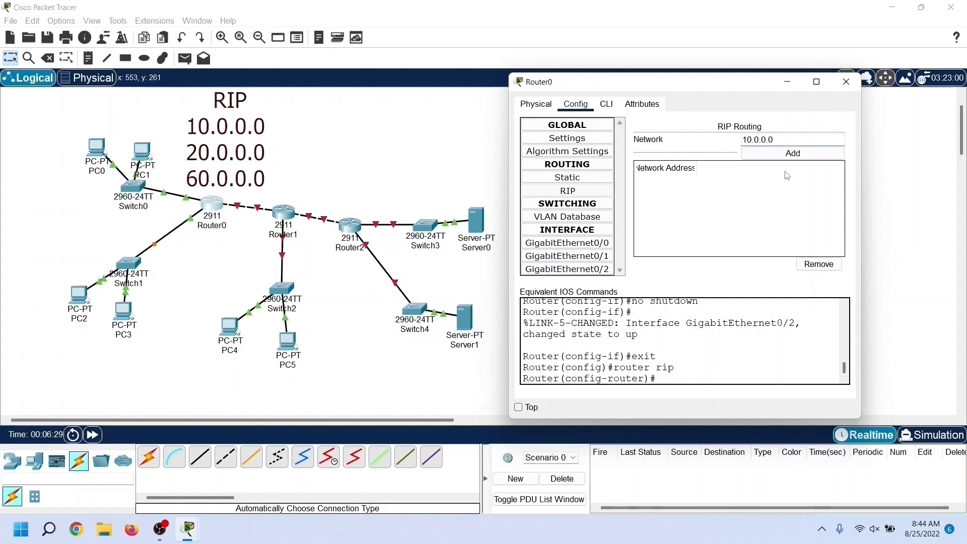
left_click(816, 156)
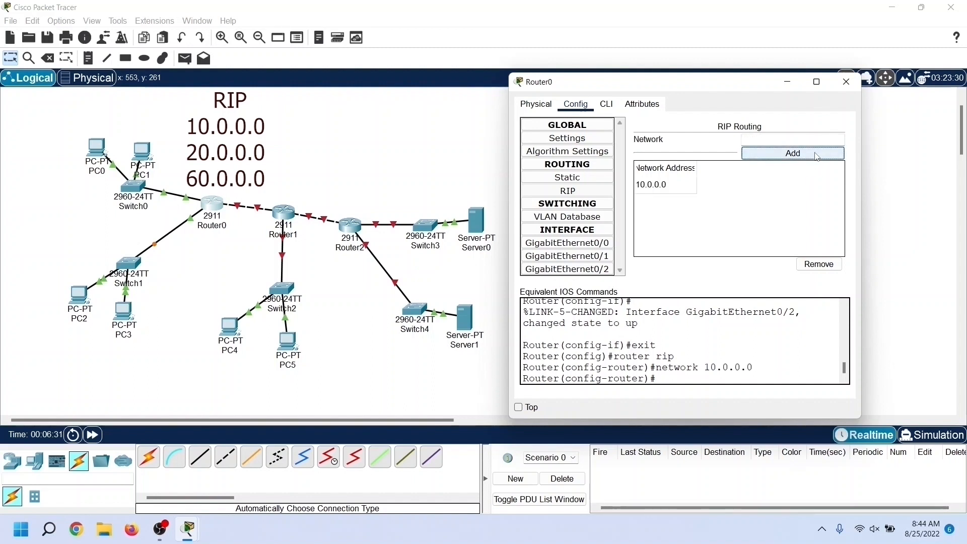
left_click(773, 137)
type("2")
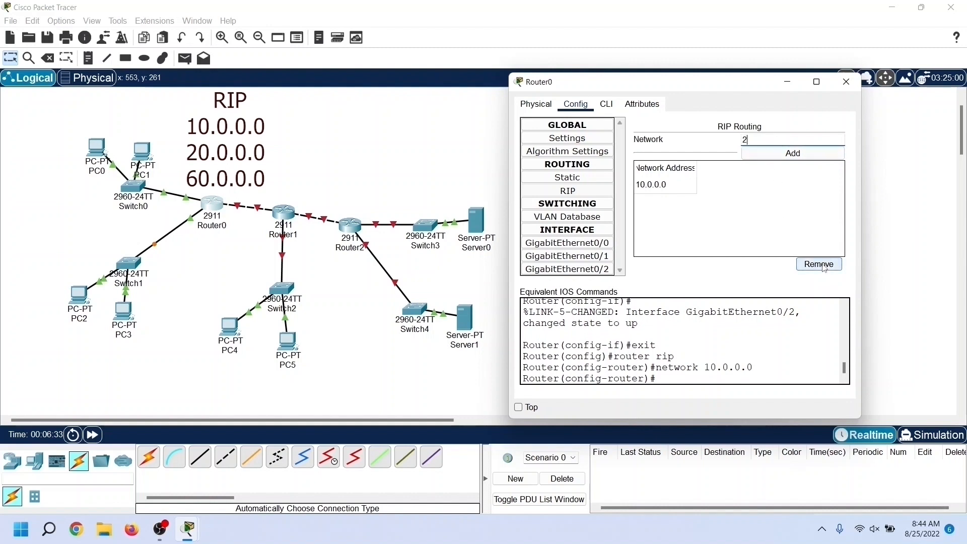
type("0.0.0.0")
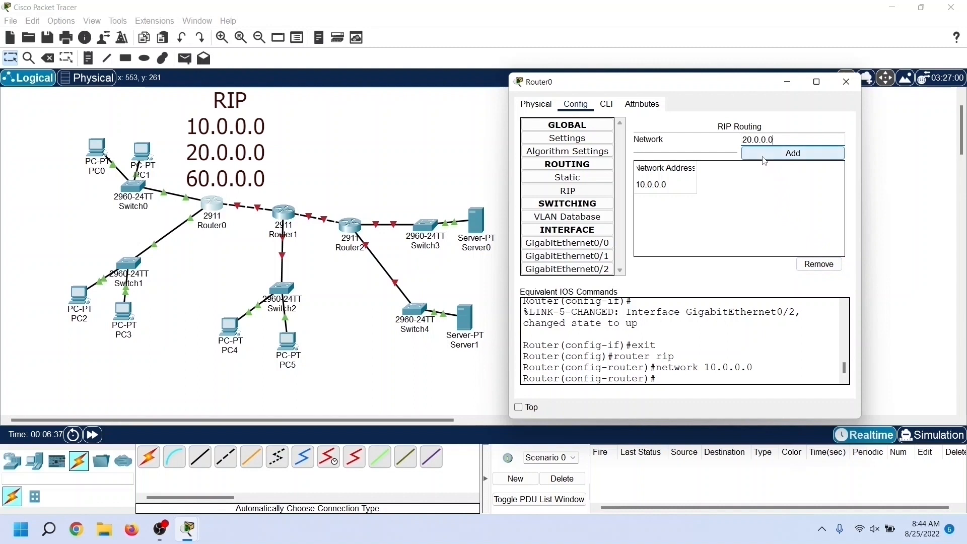
left_click(771, 153)
left_click(765, 143)
type("60.0.0.0")
left_click(789, 152)
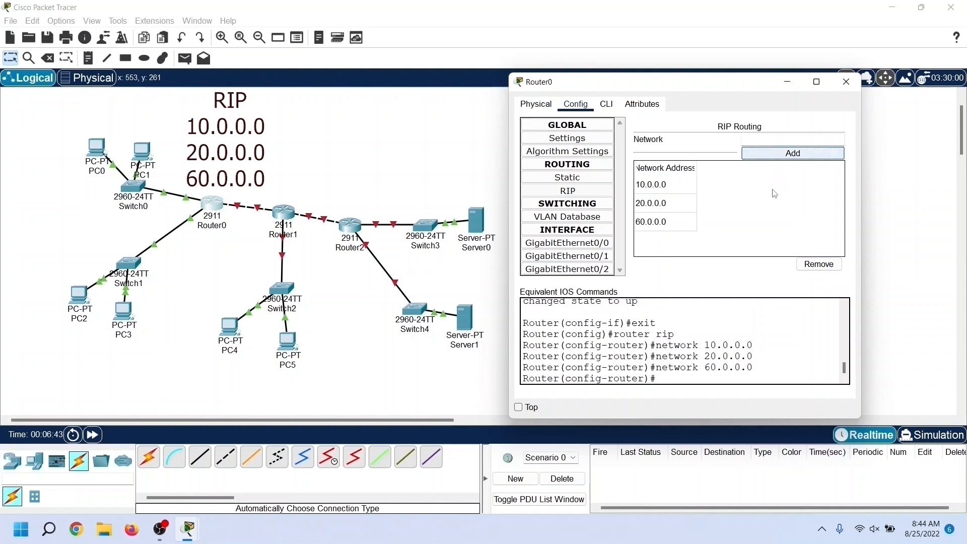
double_click(708, 344)
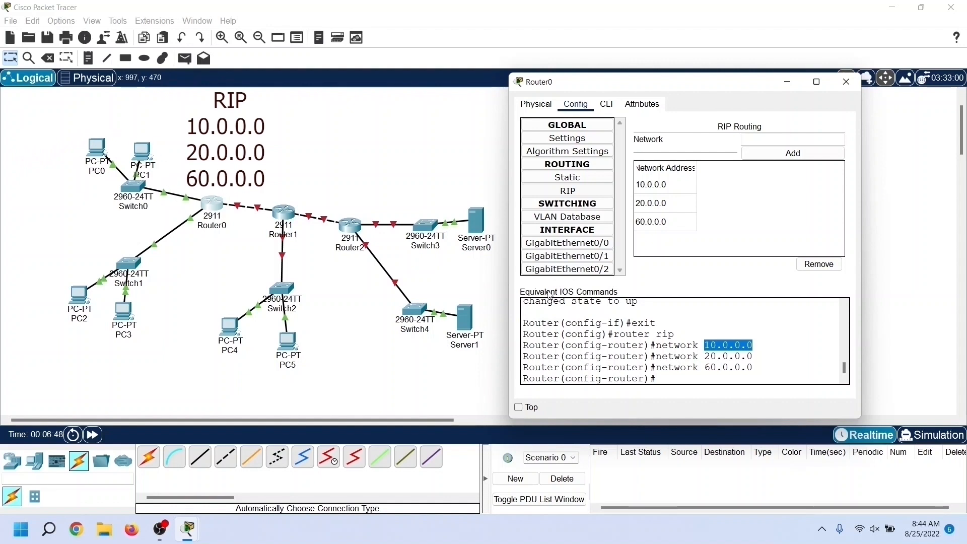
left_click_drag(707, 358, 755, 358)
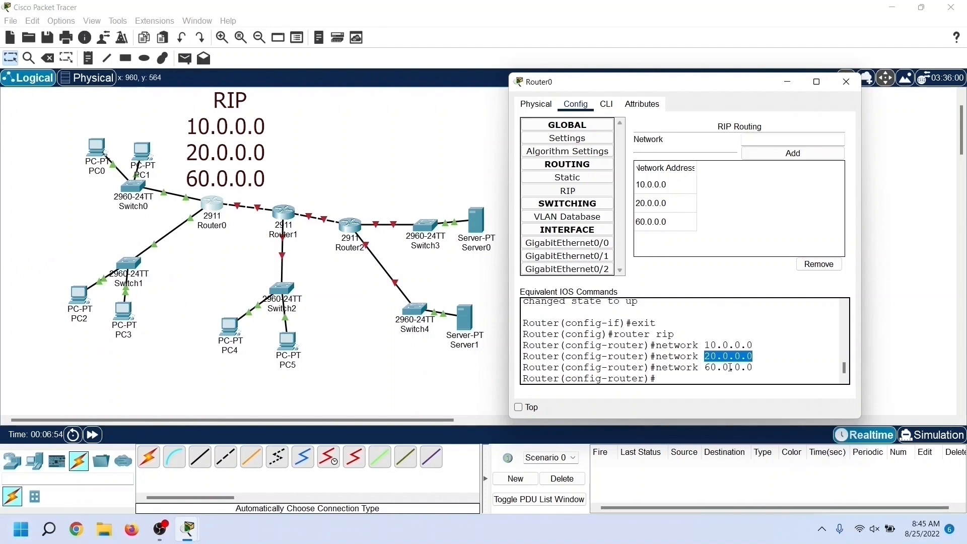
left_click_drag(707, 367, 764, 366)
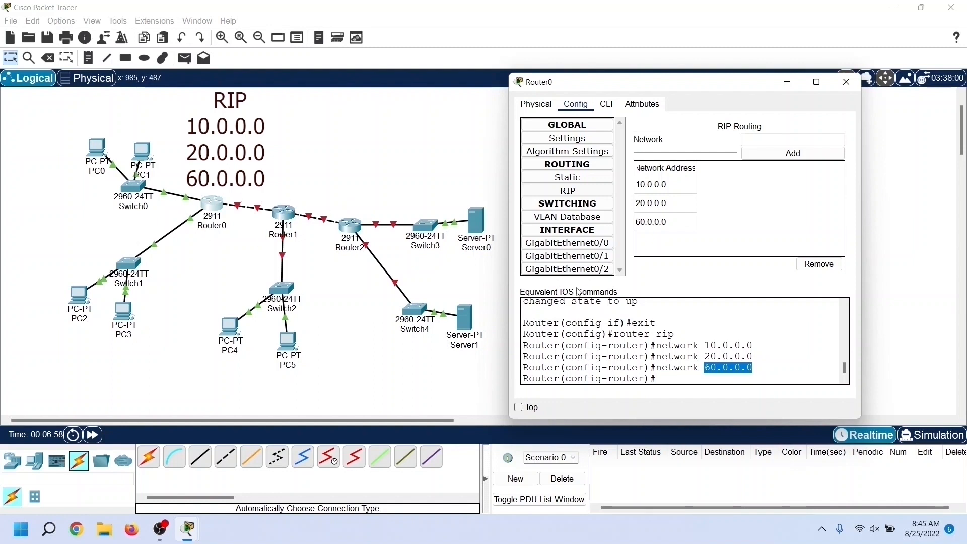
Step: Close Router0's settings and open Router1's configuration, placing its window clear of the network diagram
left_click(745, 291)
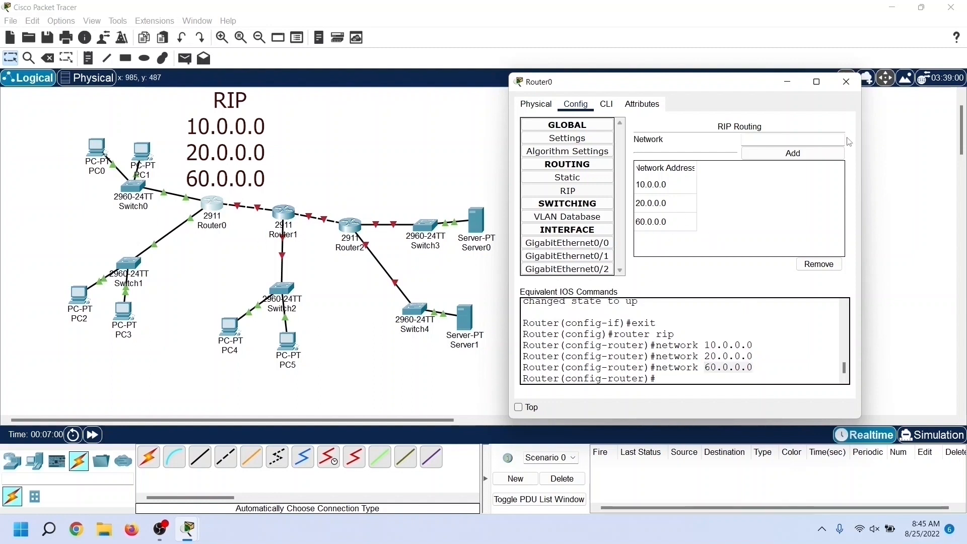
left_click(846, 82)
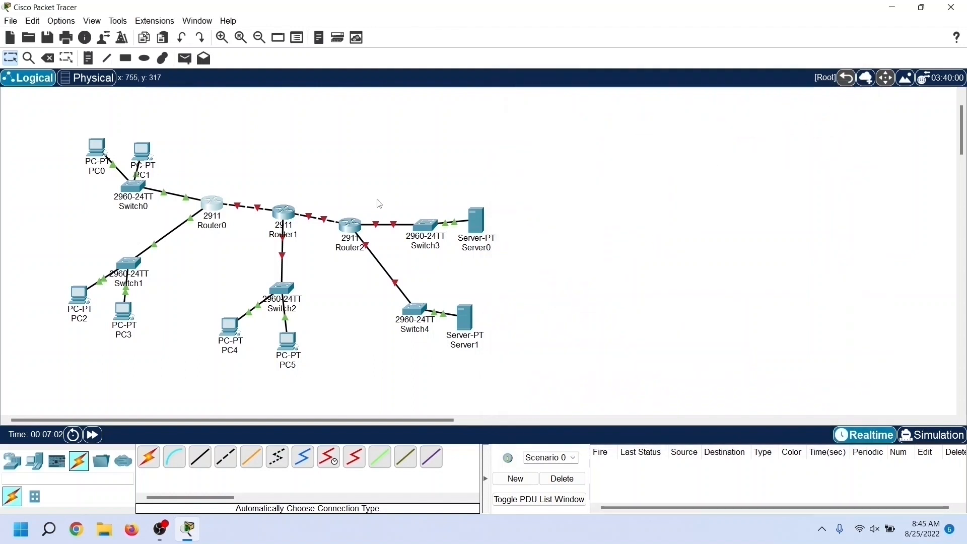
left_click(289, 214)
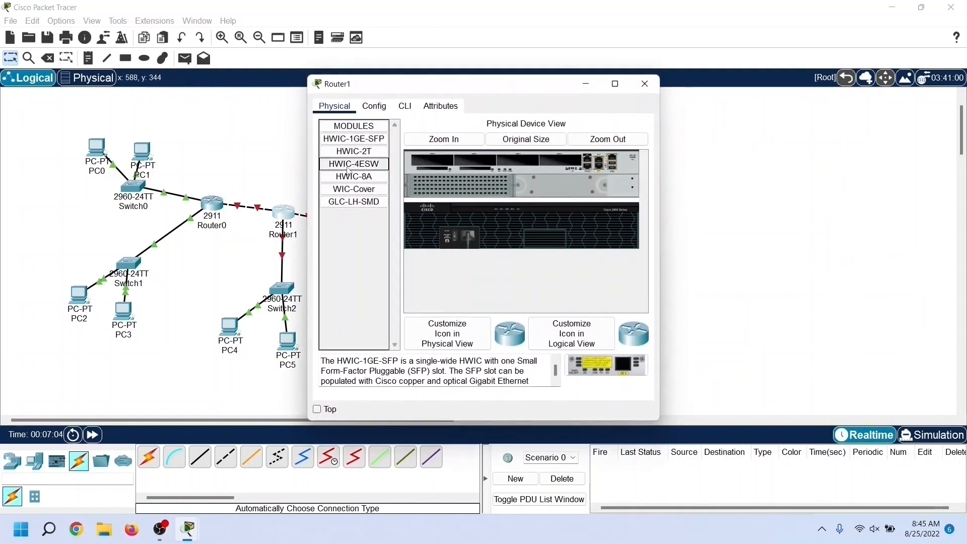
left_click_drag(405, 91, 660, 86)
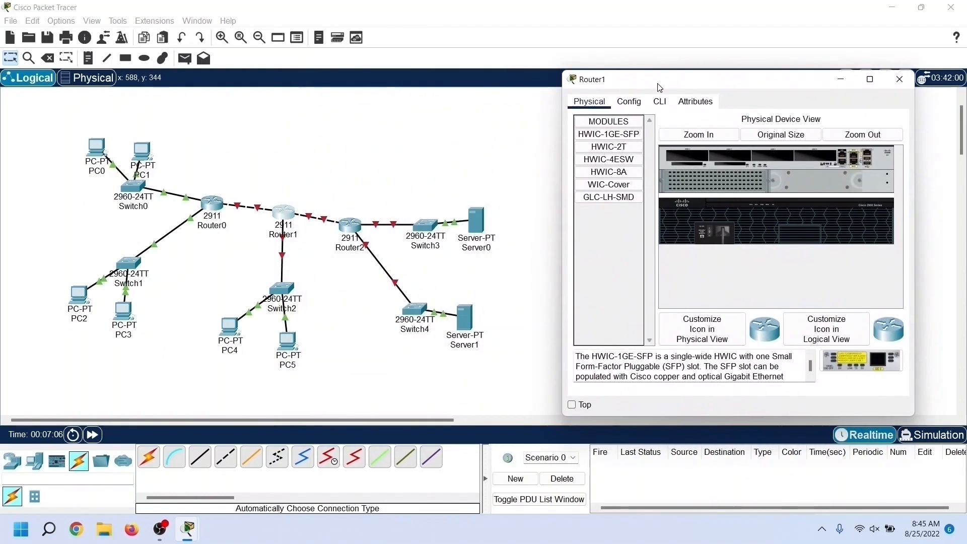
left_click(636, 103)
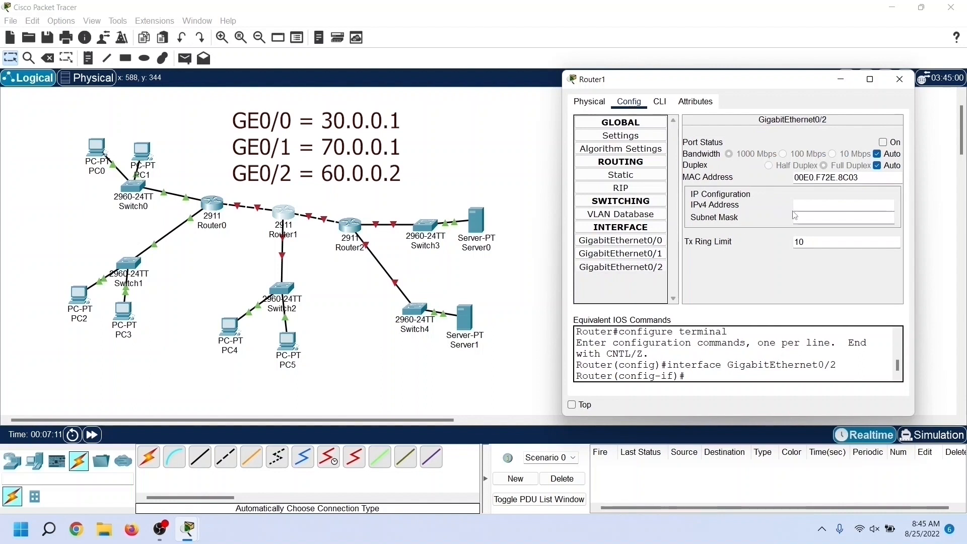
Step: Set Router1's GigabitEthernet0/2 to IPv4 address 60.0.0.2 with subnet mask 255.0.0.0 and turn the port on
left_click(816, 207)
type("6")
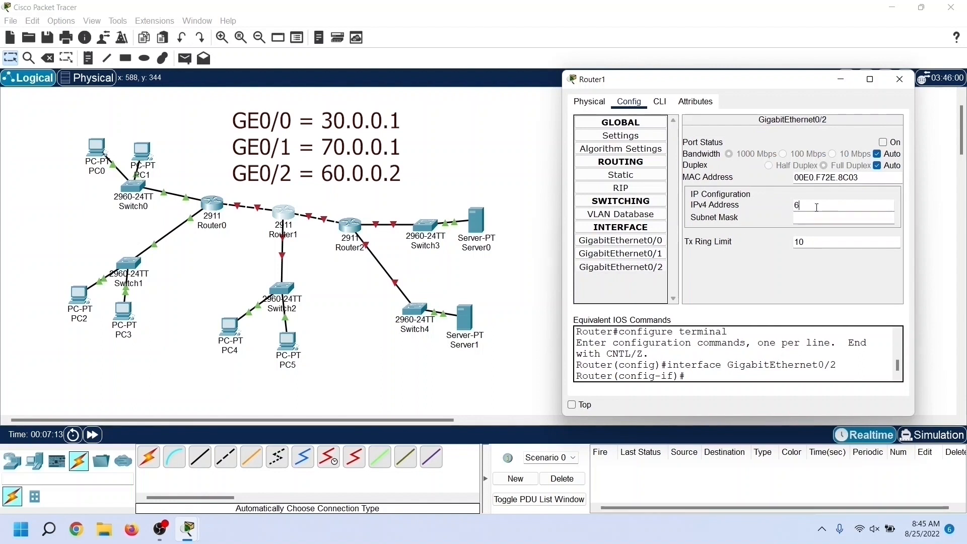
type("0.0.0.2")
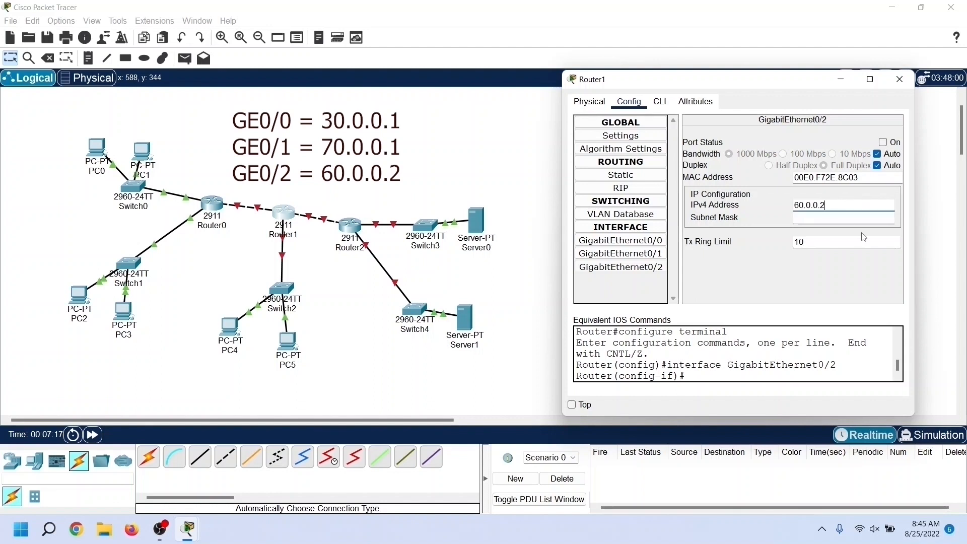
left_click(841, 219)
left_click(884, 144)
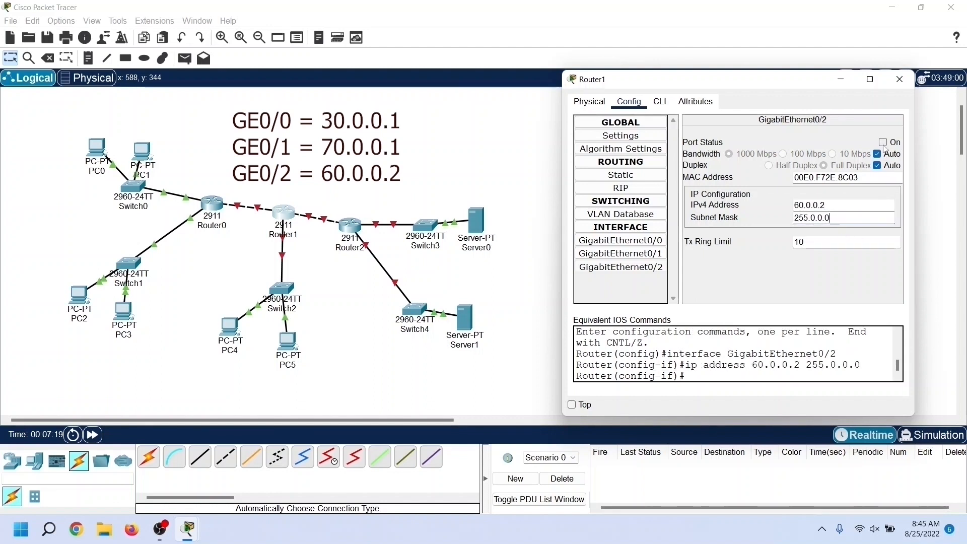
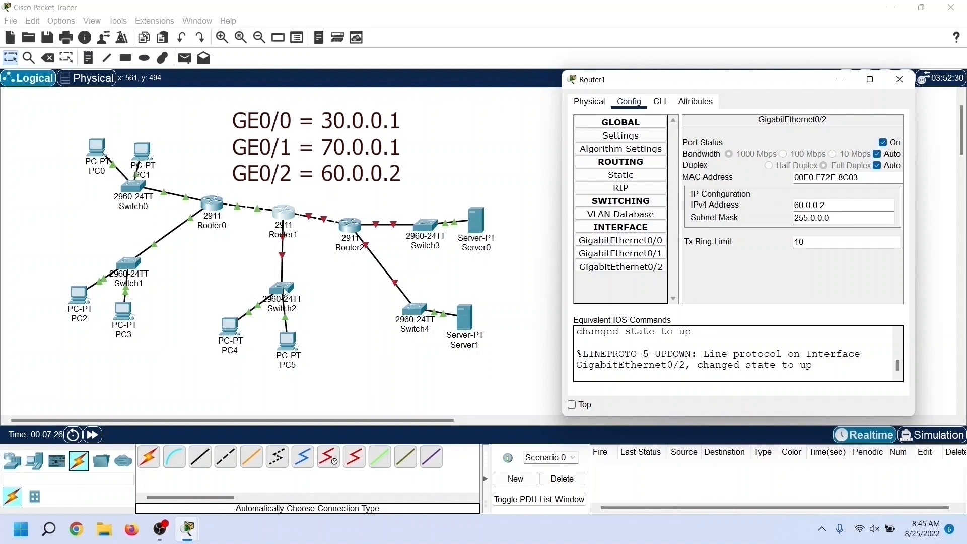
Step: Set Router1's GigabitEthernet0/0 to IPv4 address 30.0.0.1 with subnet mask 255.0.0.0 and turn the port on
left_click(653, 242)
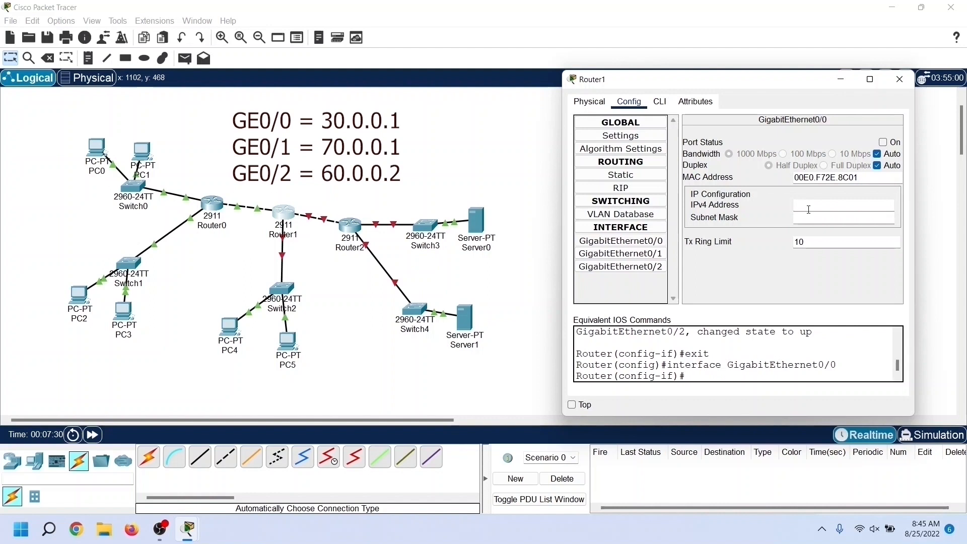
type("30.0.0.1")
key("Tab")
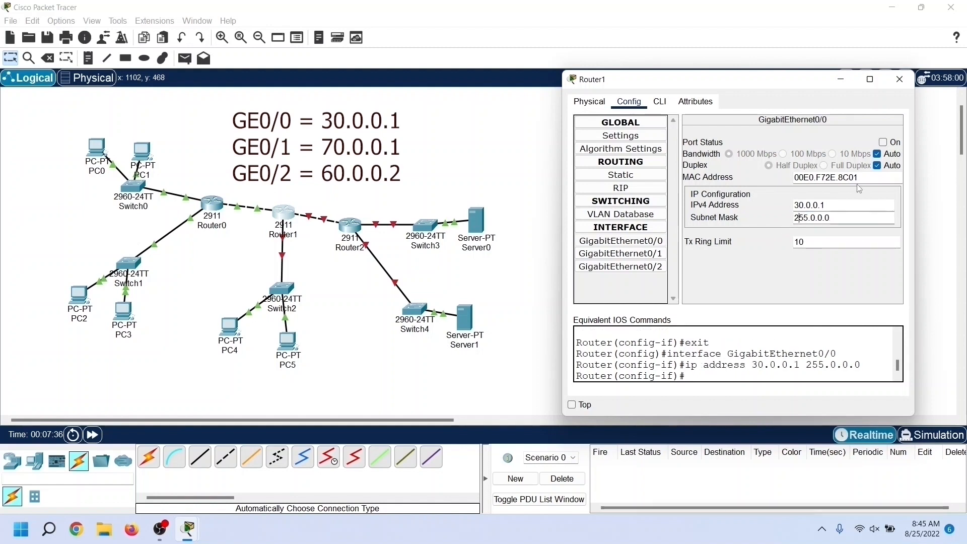
left_click(884, 143)
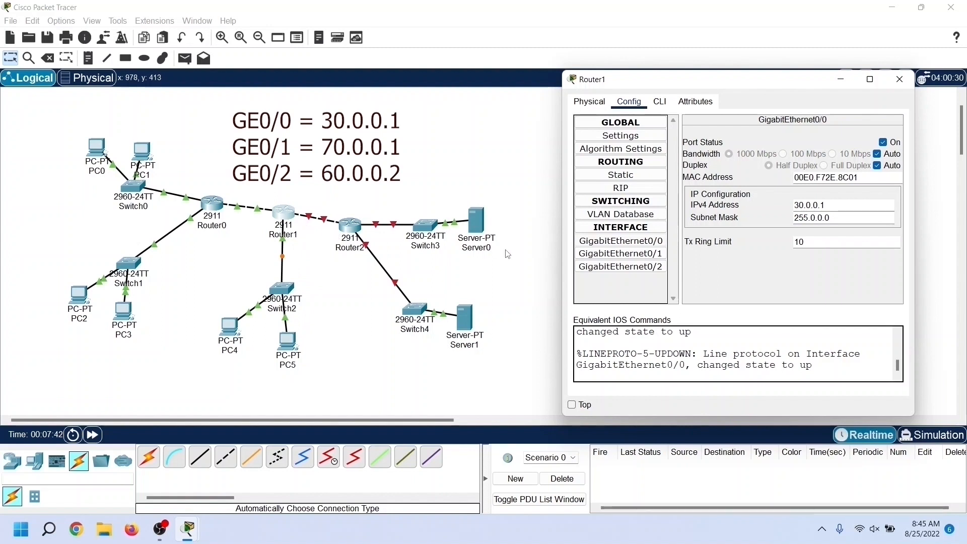
Step: Set Router1's GigabitEthernet0/1 to IPv4 address 70.0.0.1 with subnet mask 255.0.0.0 and turn the port on
left_click(637, 259)
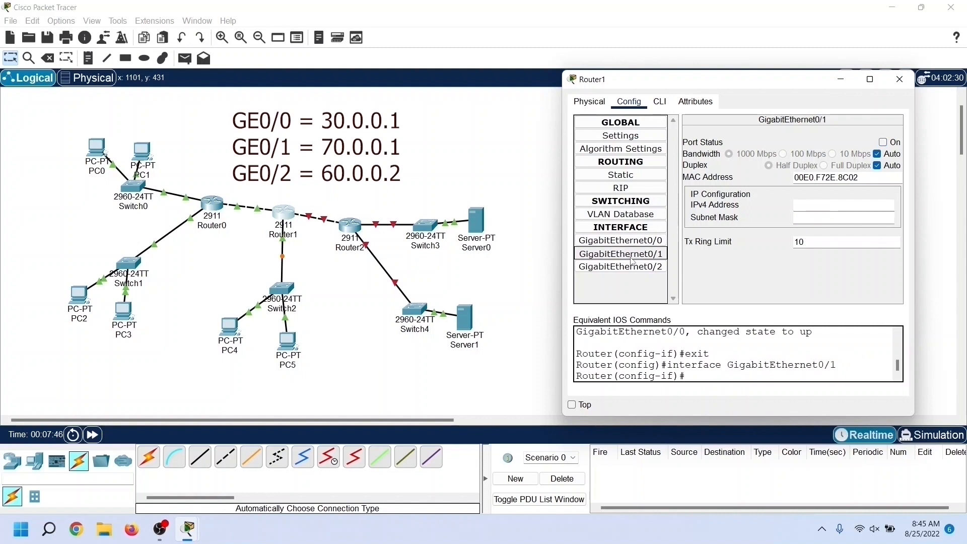
left_click(801, 207)
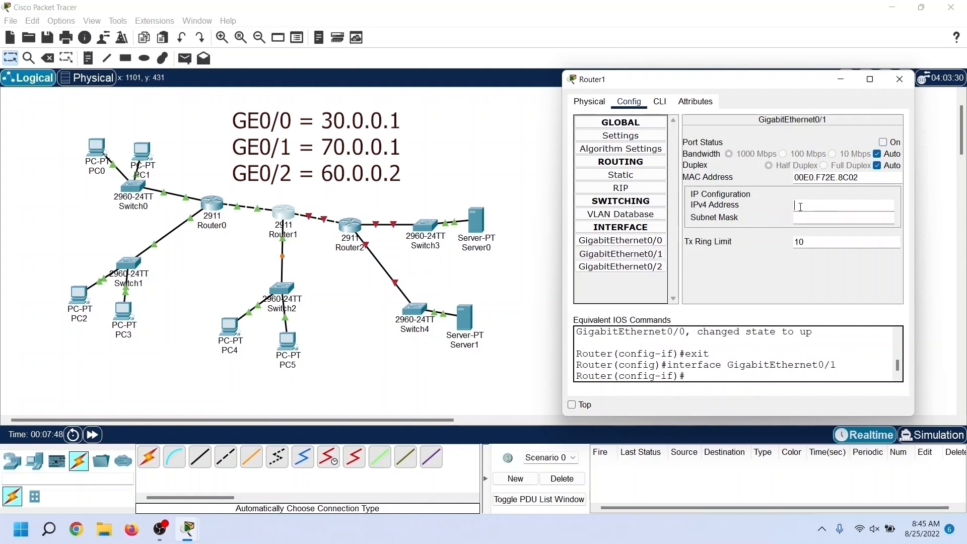
type("70.0.0.1")
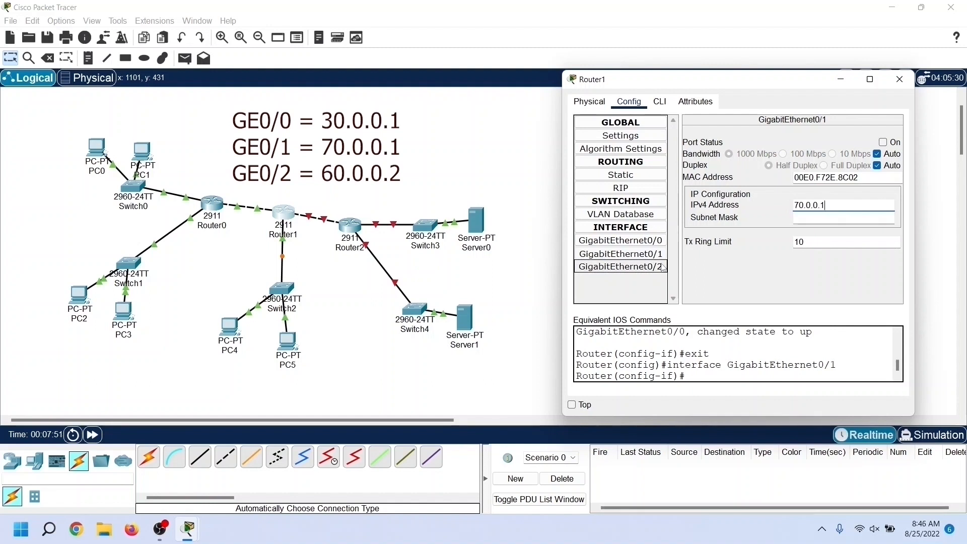
left_click(795, 220)
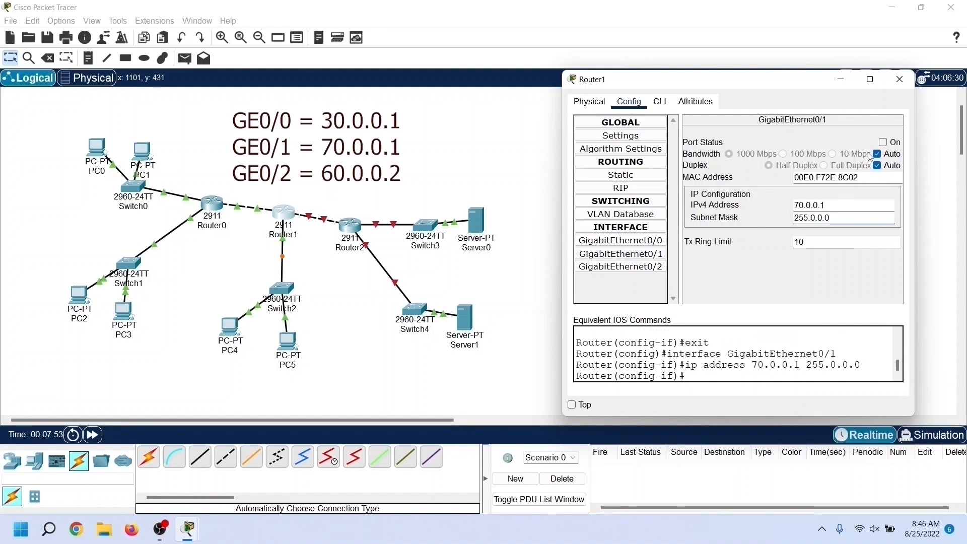
left_click(883, 143)
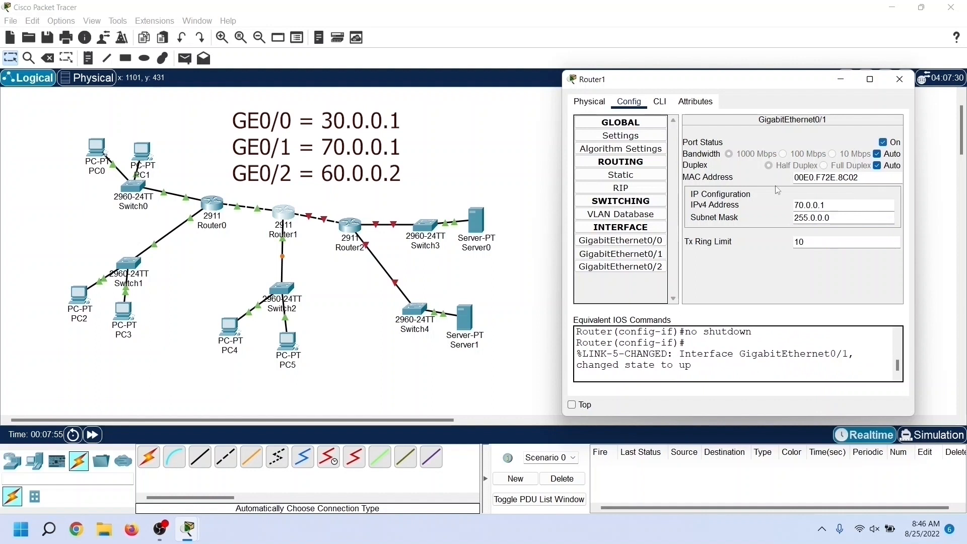
Step: Add the networks 60.0.0.0, 30.0.0.0 and 70.0.0.0 to Router1's RIP routing
left_click(653, 193)
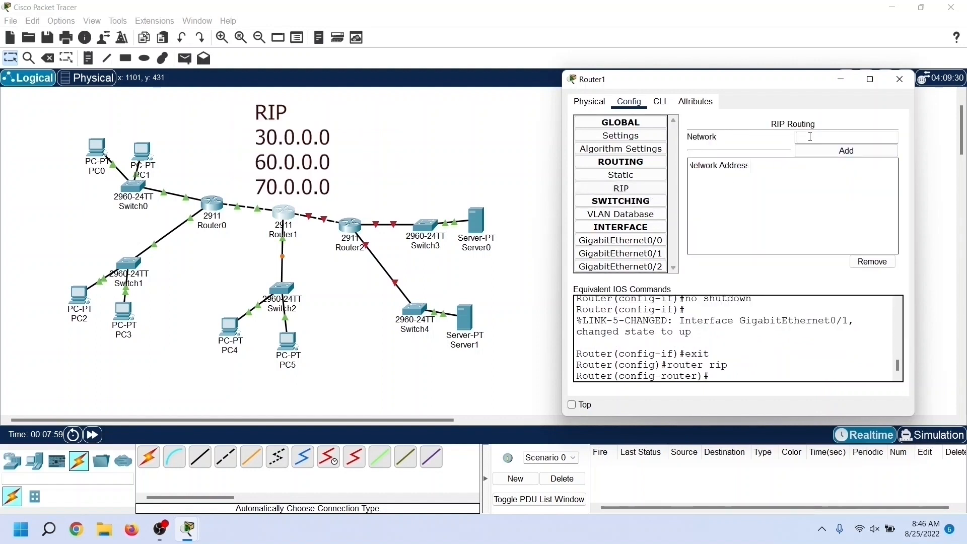
type("6")
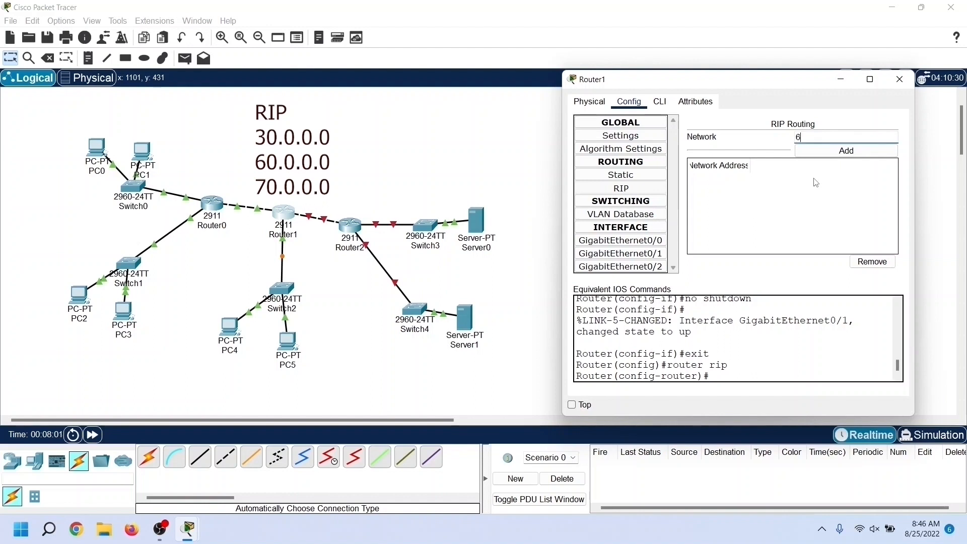
type("0.0.0.0")
left_click(823, 151)
left_click(811, 136)
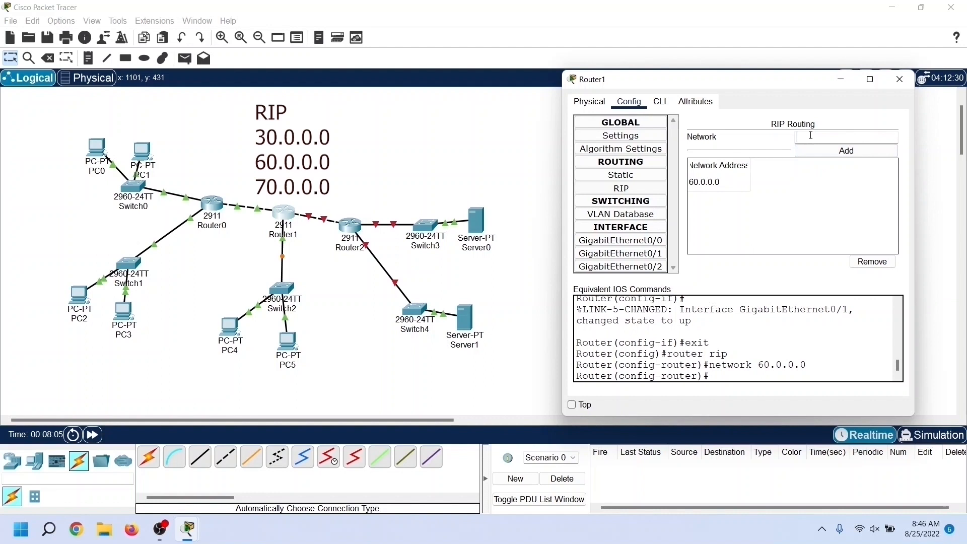
type("30.0.0.0")
left_click(820, 154)
type("70.0.0.0")
left_click(822, 151)
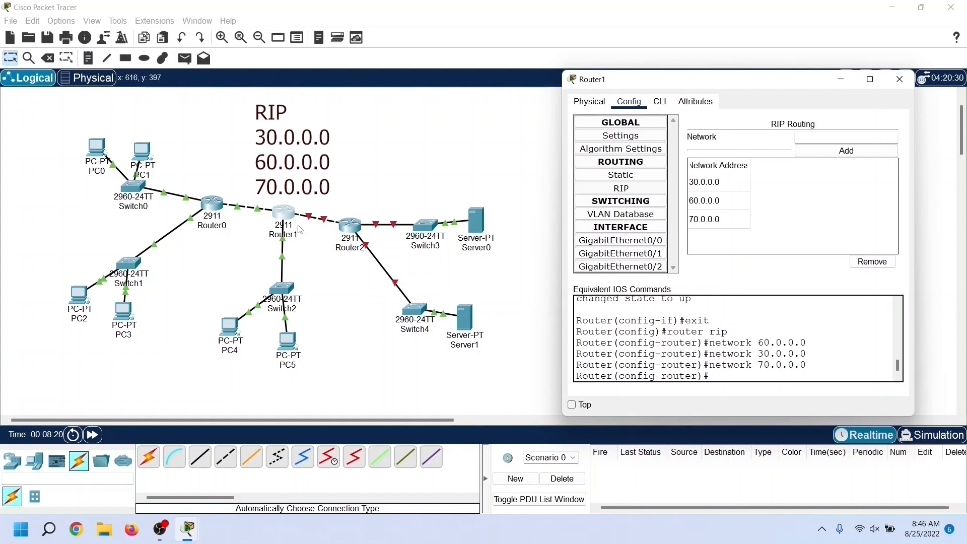
Step: Close Router1's settings and open Router2's configuration, placing its window clear of the network diagram
left_click(904, 85)
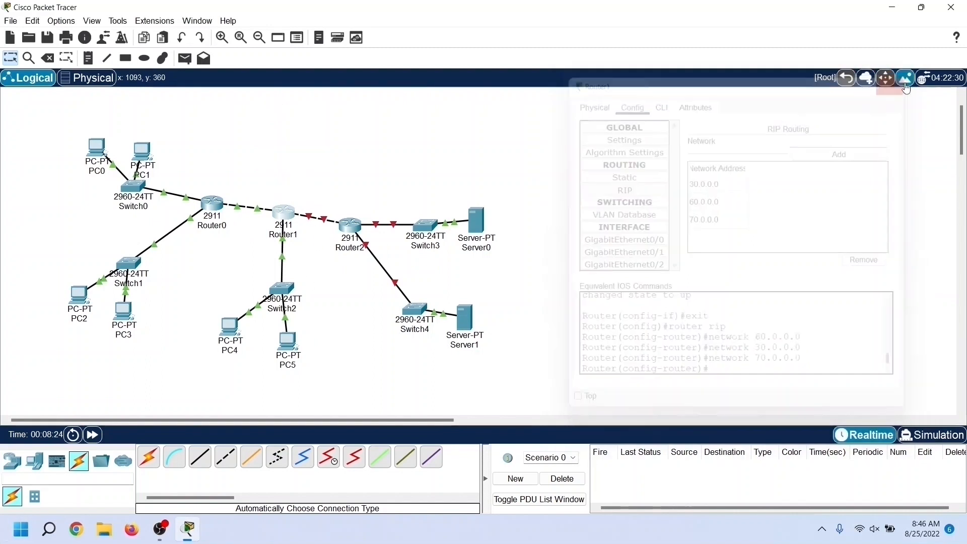
left_click(355, 227)
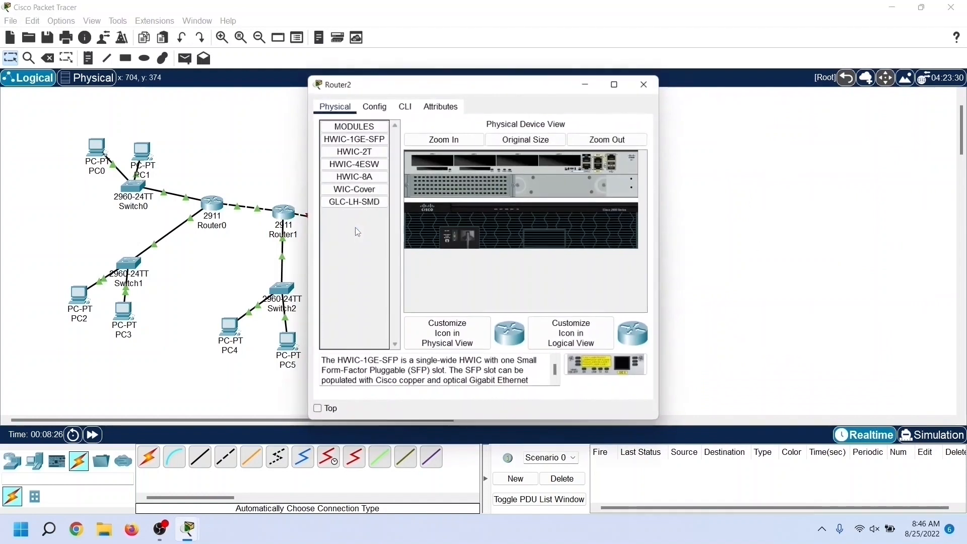
left_click_drag(427, 89, 649, 89)
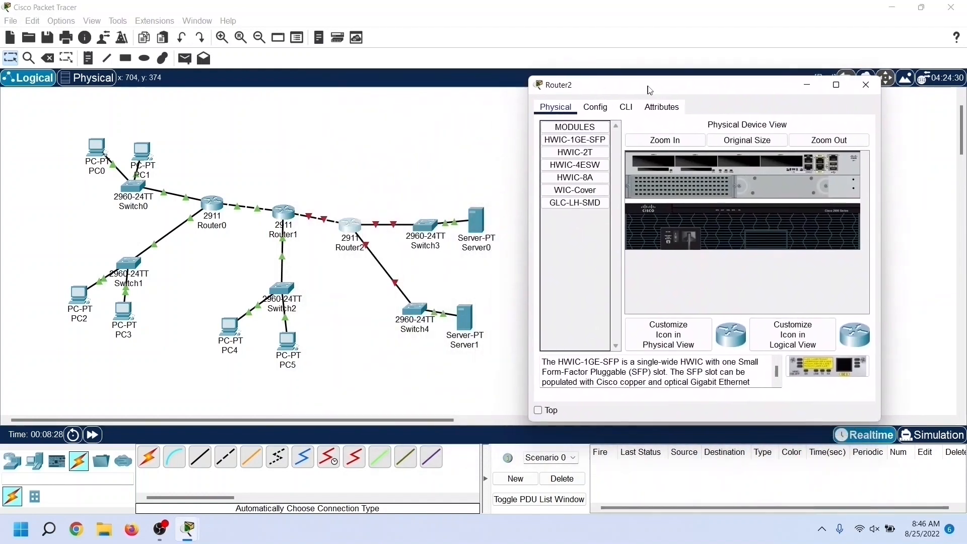
left_click(605, 109)
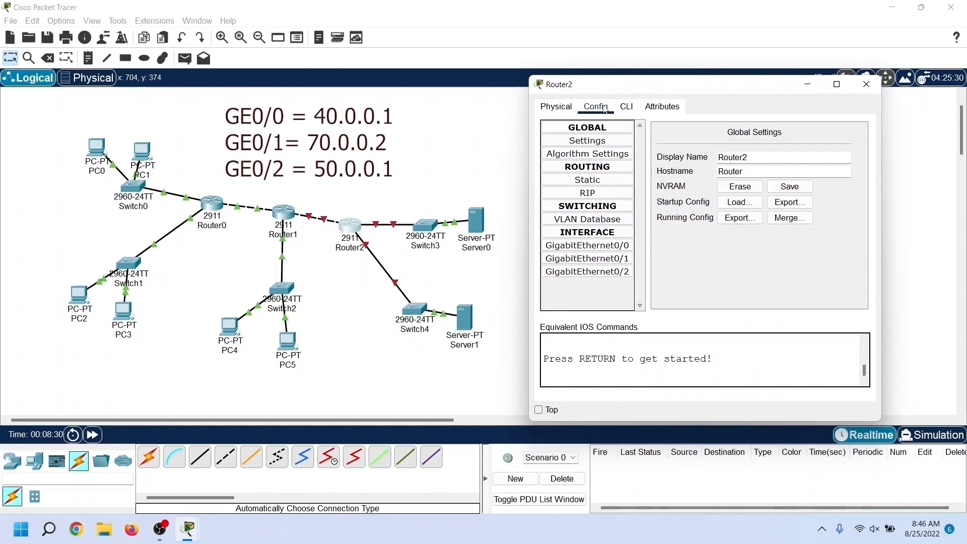
Step: Set Router2's GigabitEthernet0/1 to IPv4 address 70.0.0.2 with subnet mask 255.0.0.0 and turn the port on
left_click(625, 258)
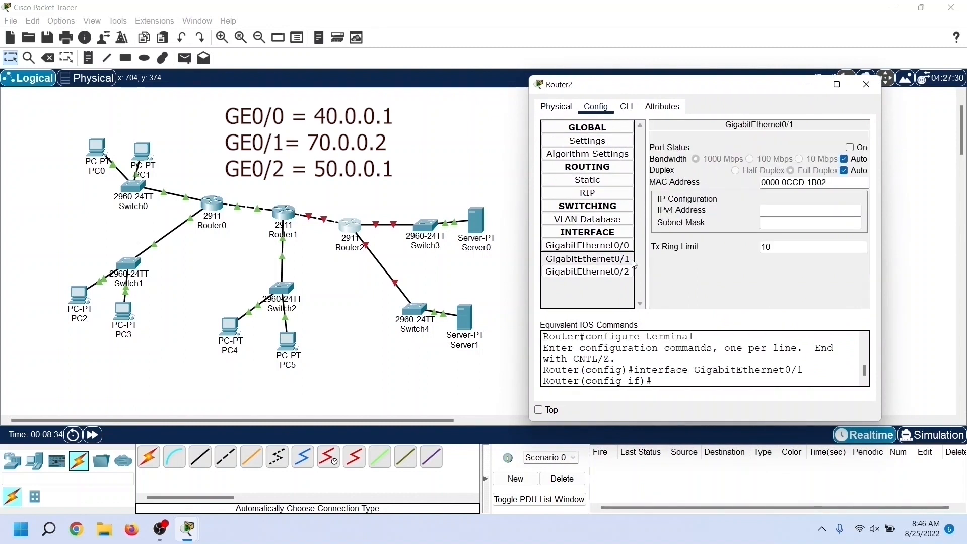
left_click(820, 206)
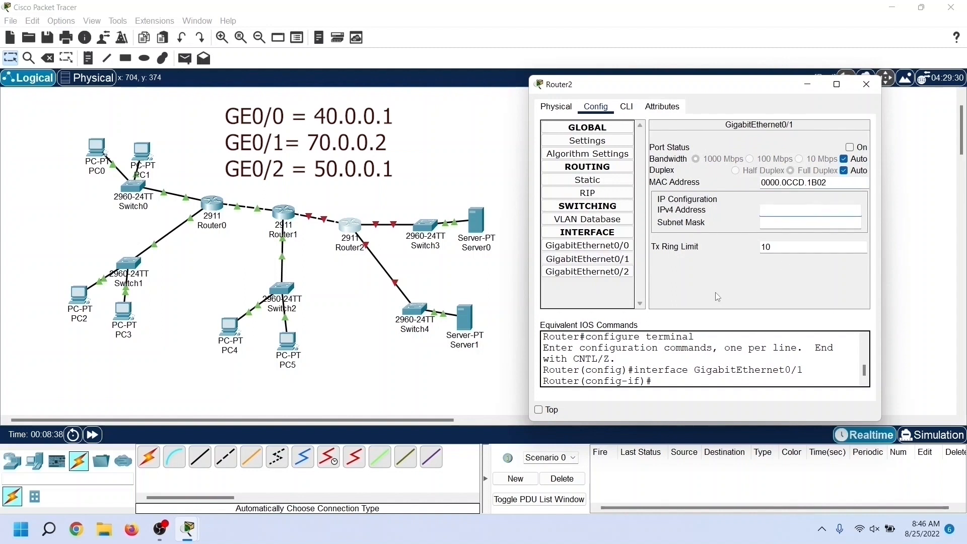
type("70.0.")
left_click(781, 223)
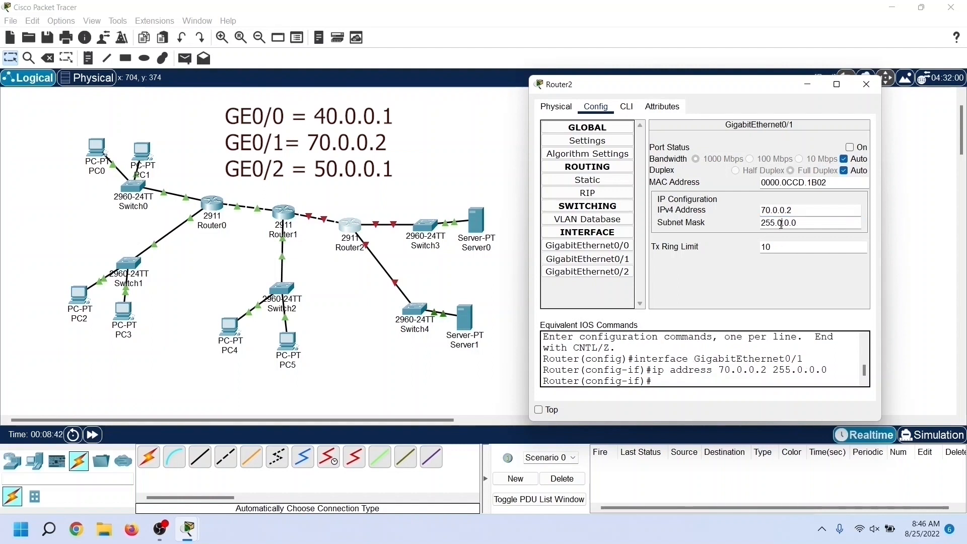
left_click(851, 148)
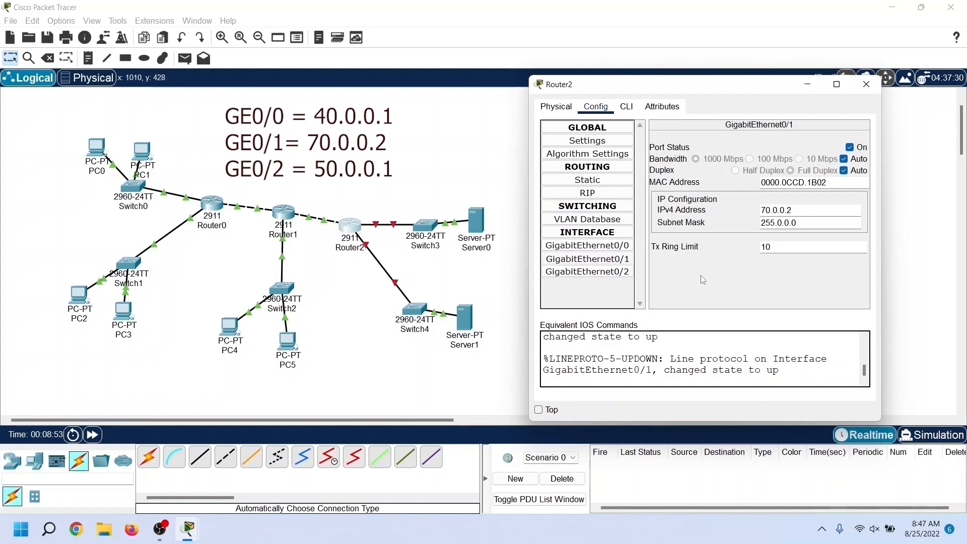
Step: Set Router2's GigabitEthernet0/0 to IPv4 address 40.0.0.1 with subnet mask 255.0.0.0 and turn the port on
left_click(605, 248)
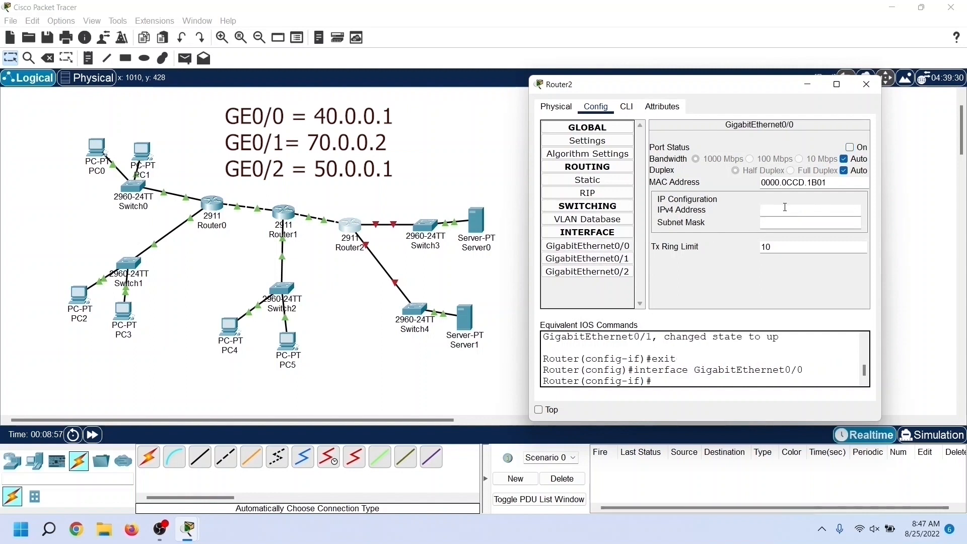
left_click(785, 207)
type("40.0.0.1")
left_click(782, 222)
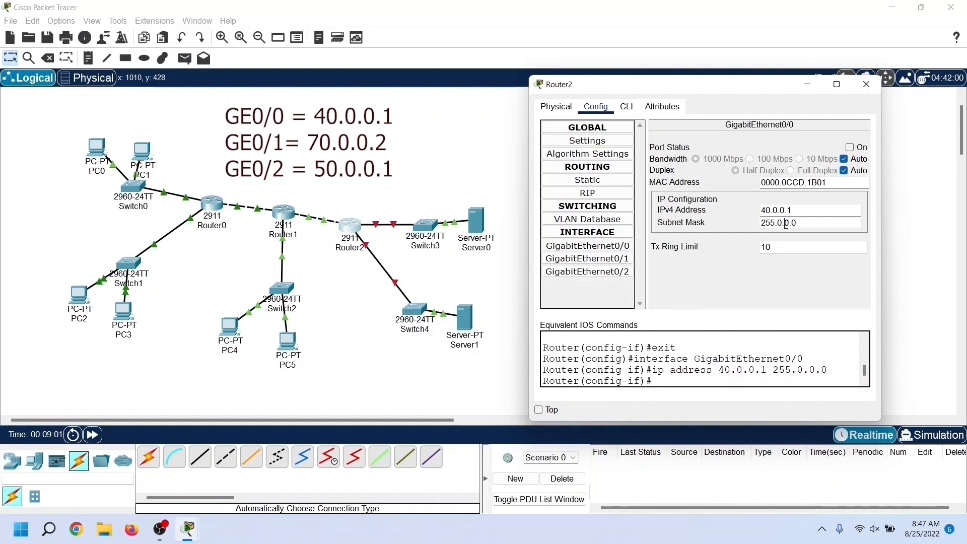
left_click(851, 148)
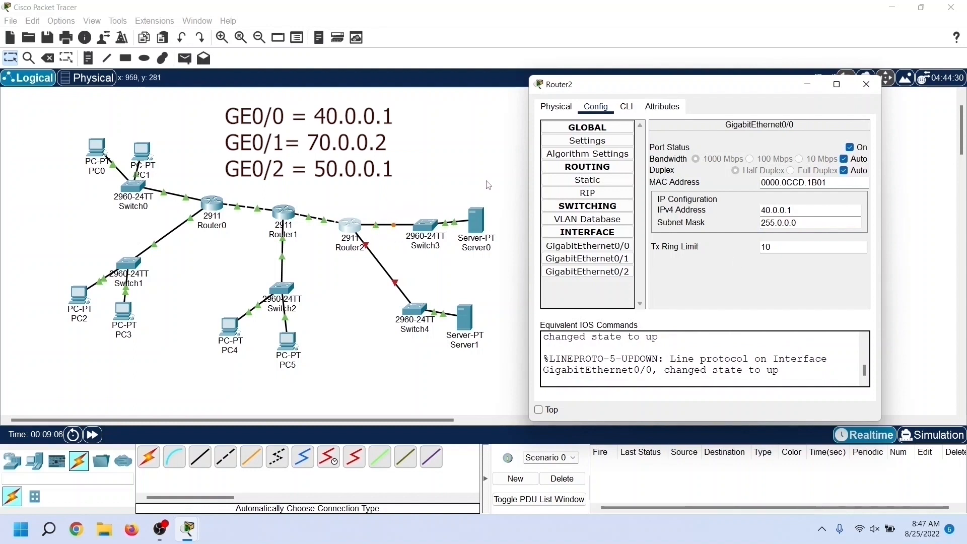
Step: Set Router2's GigabitEthernet0/2 to IPv4 address 50.0.0.1 with the default subnet mask and turn the port on
left_click(612, 274)
left_click(781, 211)
type("50.0")
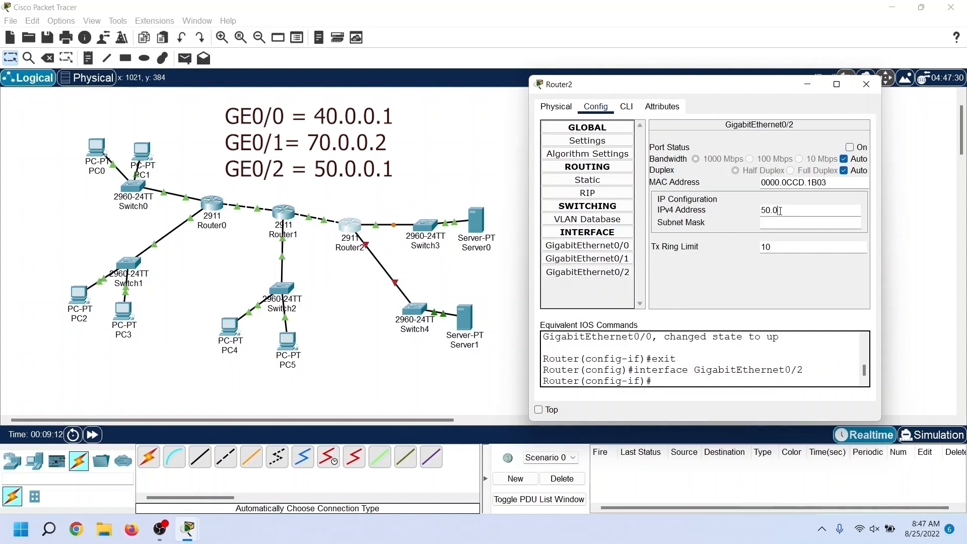
type(".0")
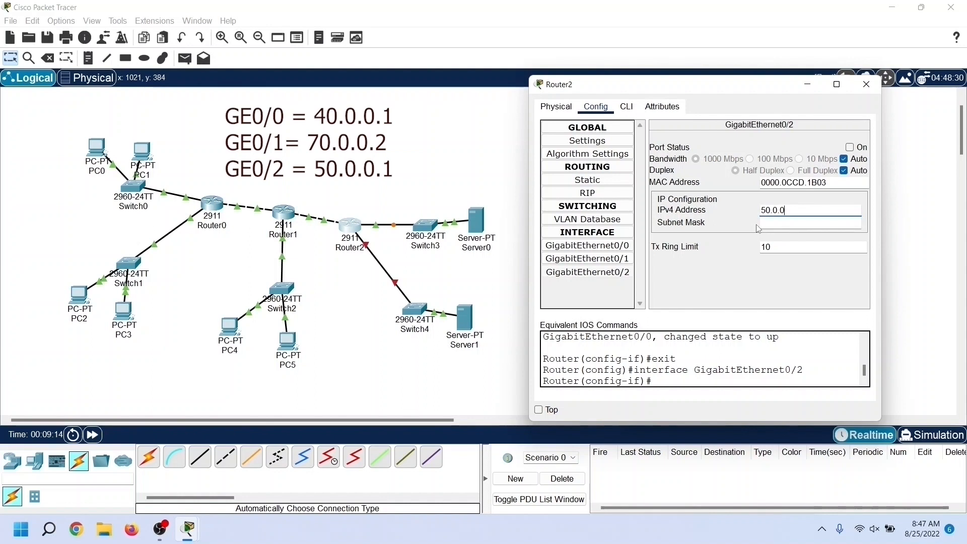
type(".1")
left_click(780, 223)
left_click(850, 147)
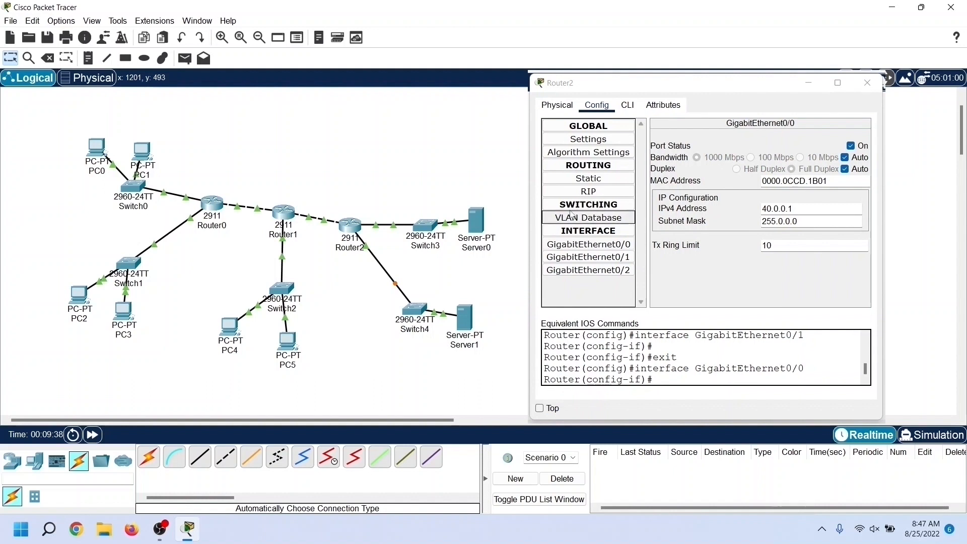
Step: Add the networks 40.0.0.0, 50.0.0.0 and 70.0.0.0 to Router2's RIP routing and close its settings
left_click(617, 195)
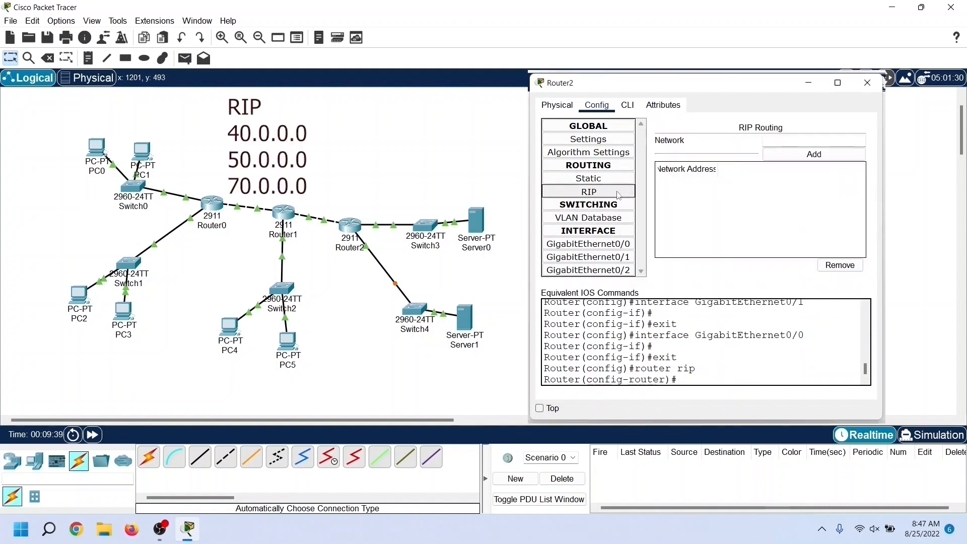
left_click(777, 140)
type("40.0.0")
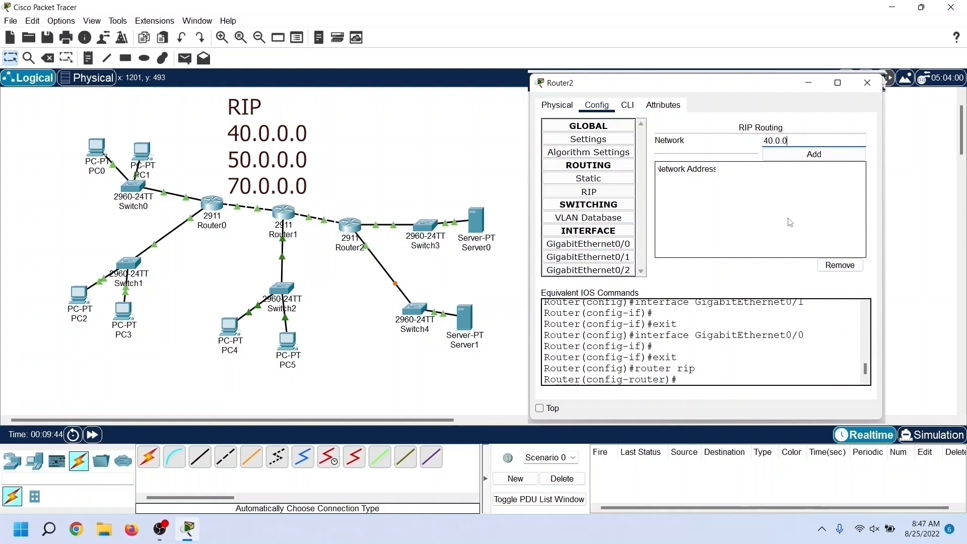
type(".0")
left_click(790, 157)
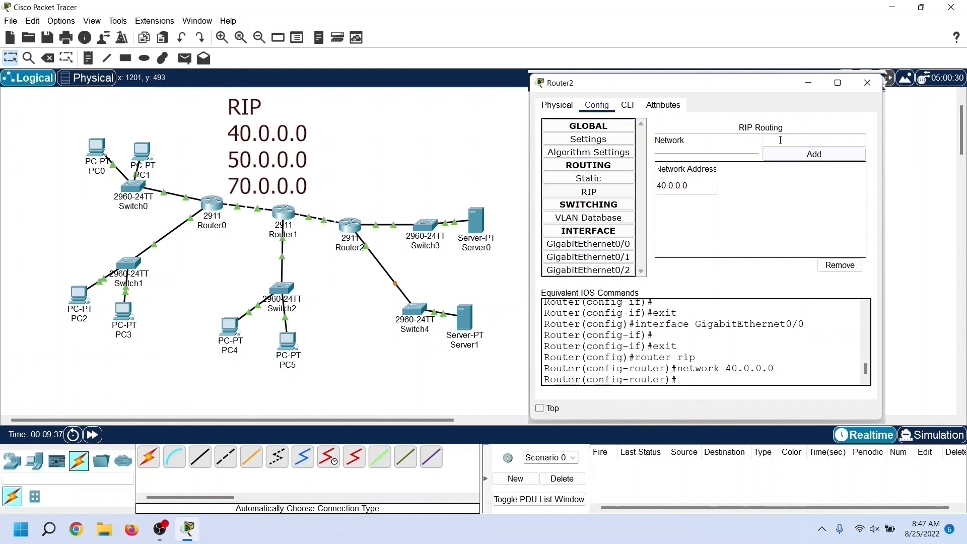
type("50.0.0.0")
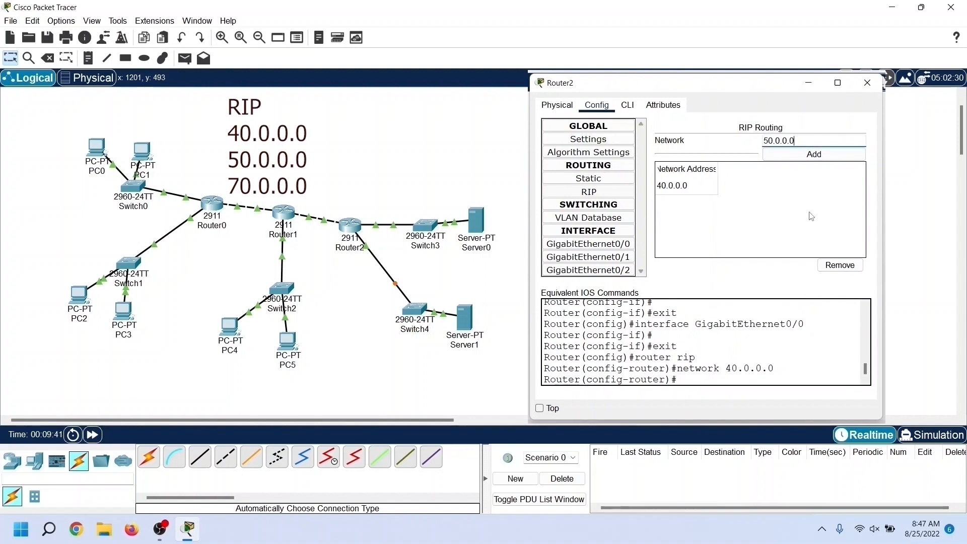
left_click(812, 154)
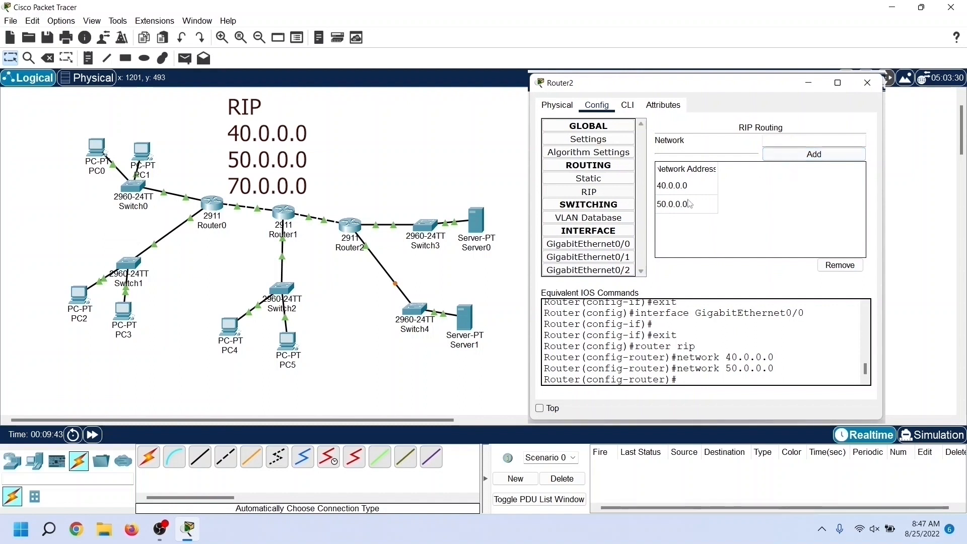
left_click(789, 142)
type("70.0.0.")
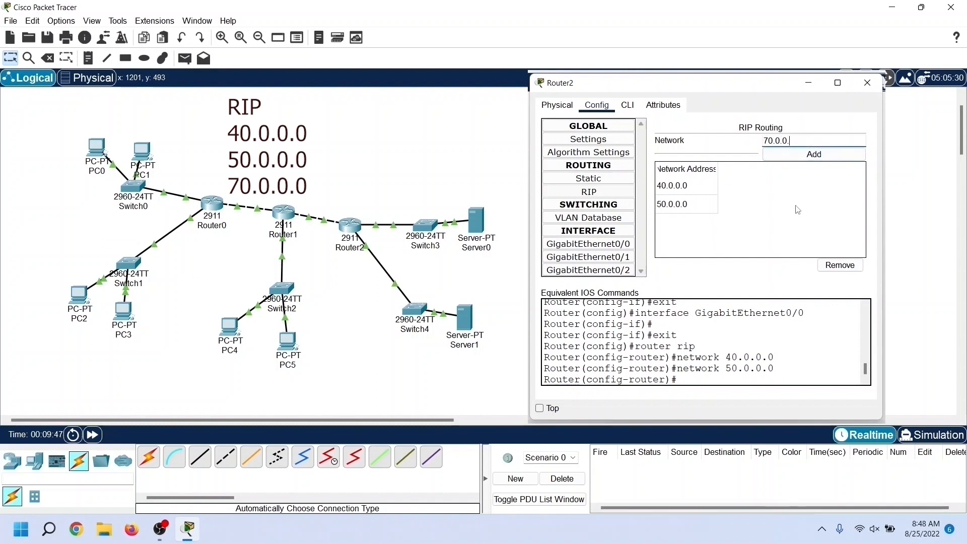
type("0")
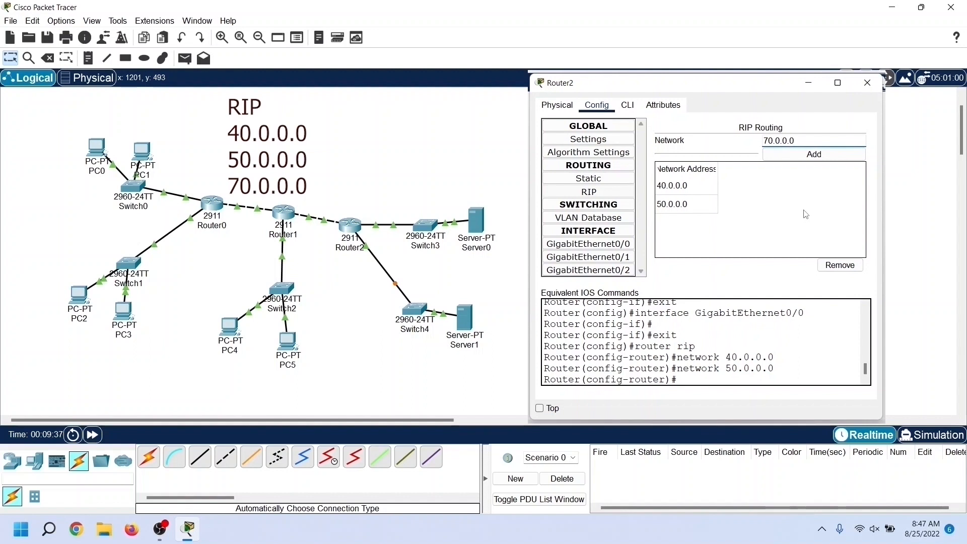
left_click(814, 155)
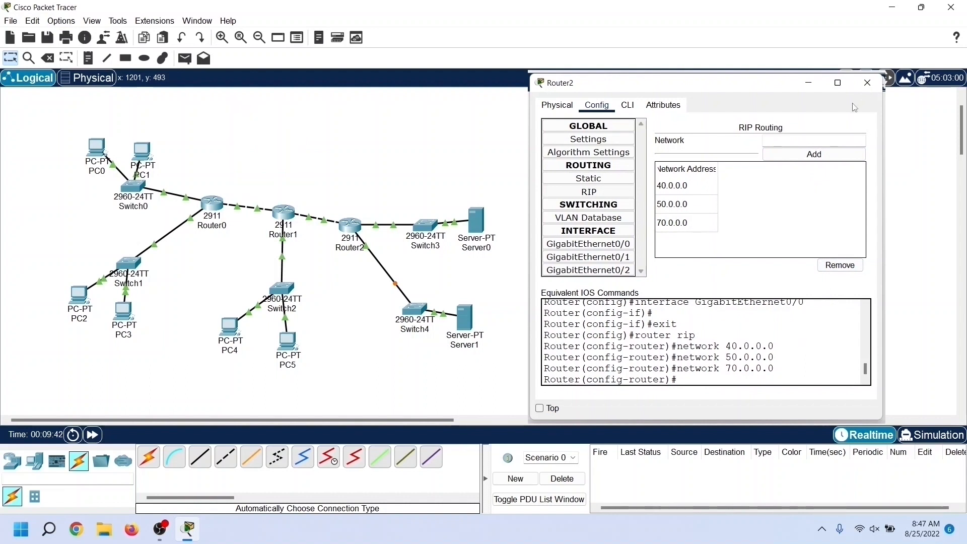
left_click(867, 83)
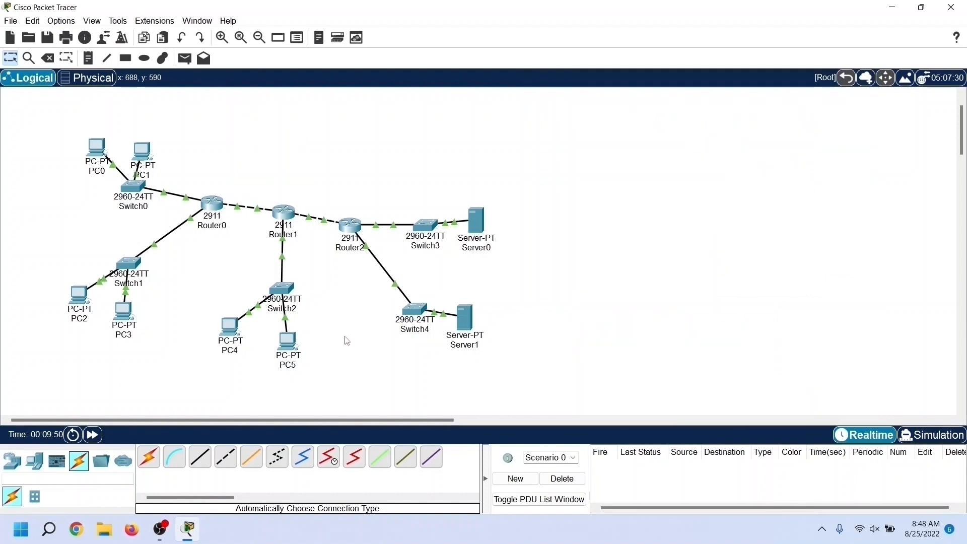
Step: Open the command prompt on PC0 and ping the gateway 10.0.0.1
left_click(97, 153)
left_click_drag(391, 82, 602, 89)
left_click(767, 178)
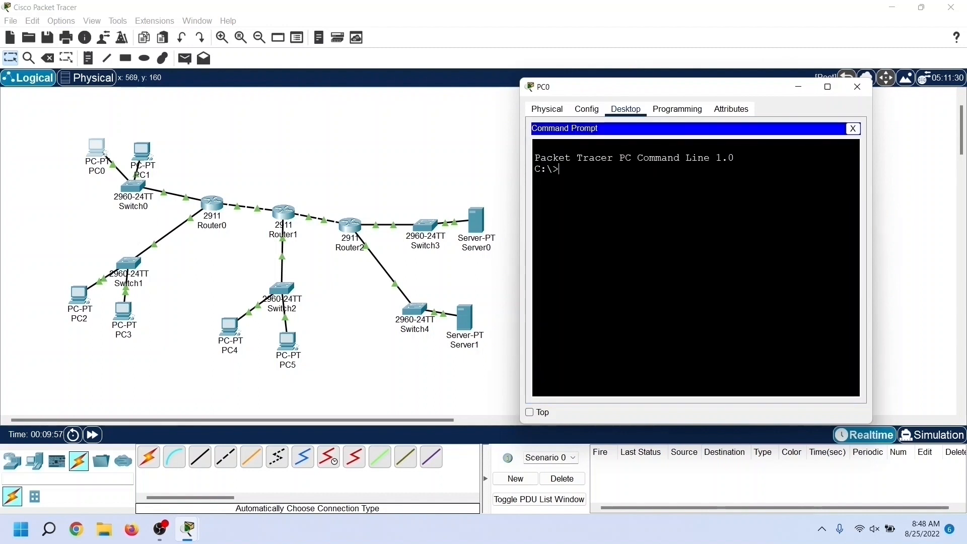
type("ping ")
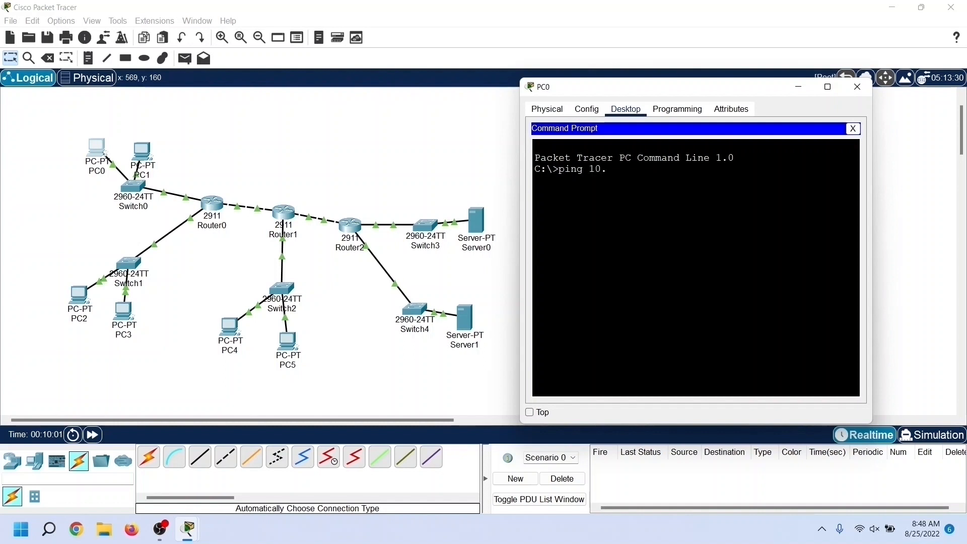
type("10.0.0.")
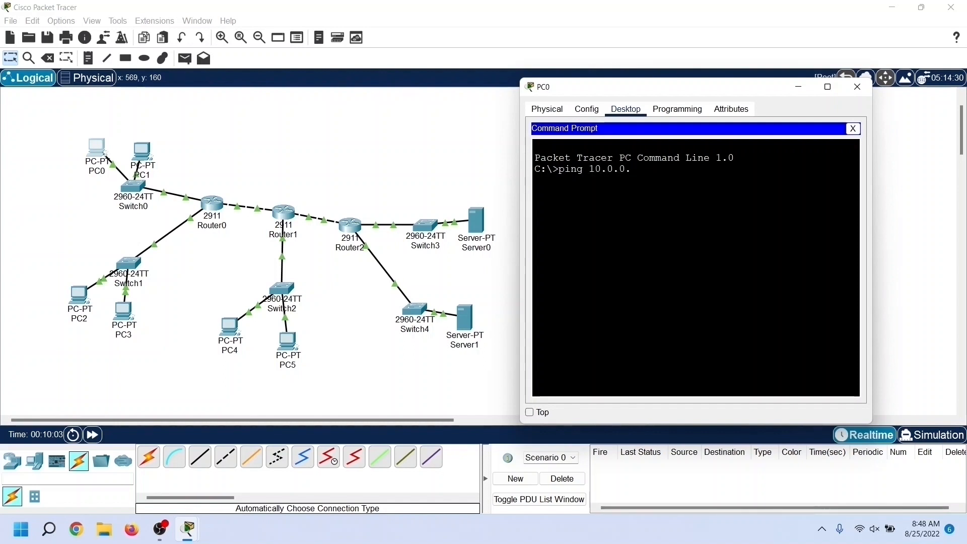
type("1")
key("Return")
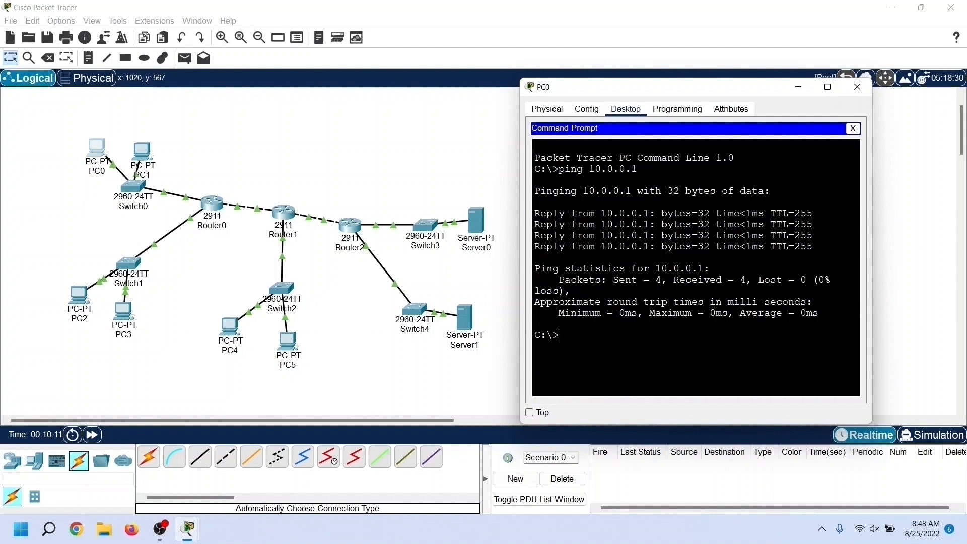
Step: Ping 20.0.0.10 from PC0 to test the path to PC2's network, and examine the replies
key("Up")
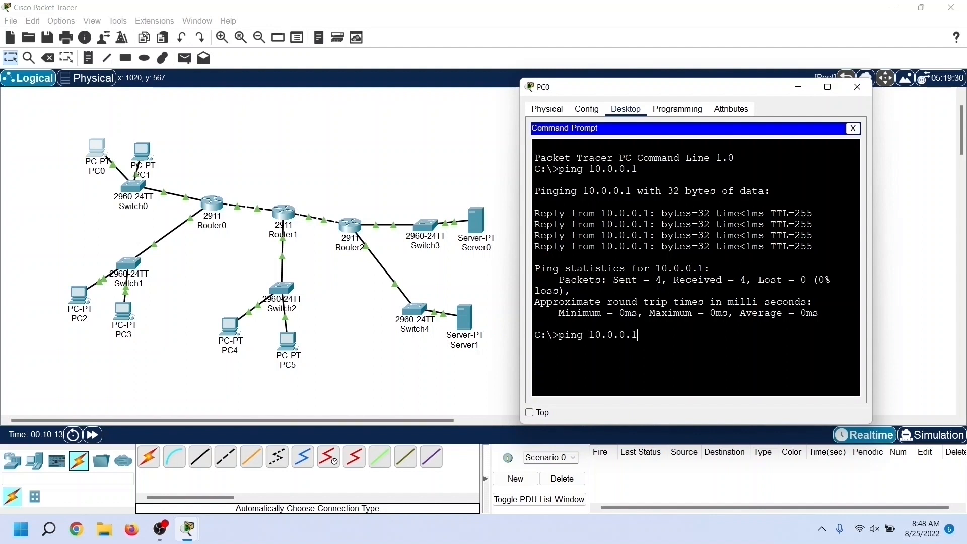
key("Left")
key("Left")
key("Left")
key("Left")
key("Left")
key("Left")
key("Left")
key("BackSpace")
type("2")
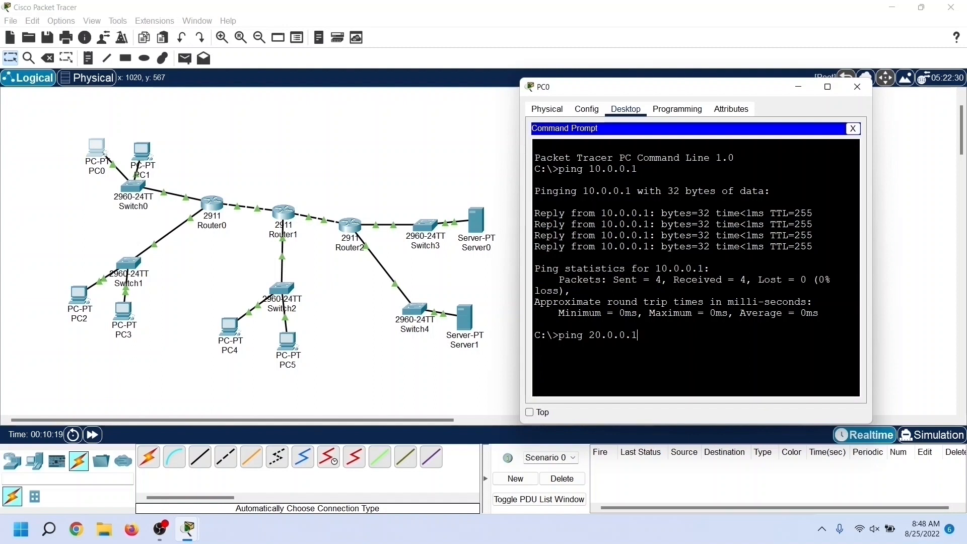
type("0")
key("Return")
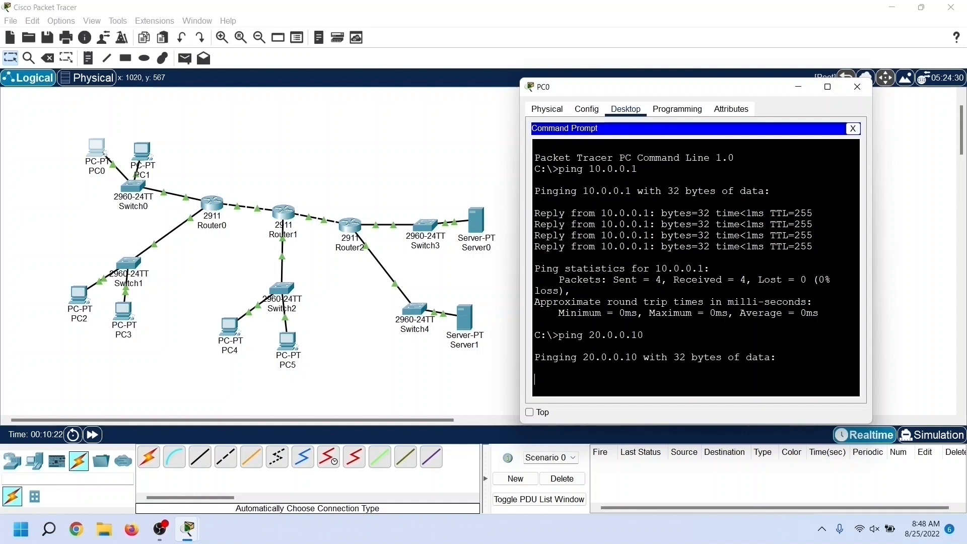
left_click_drag(96, 149, 88, 278)
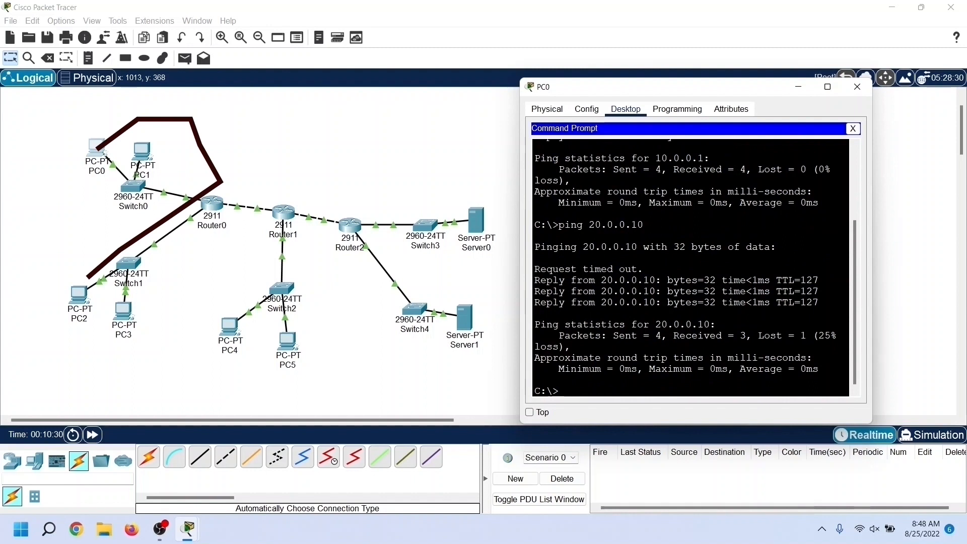
left_click_drag(535, 280, 819, 303)
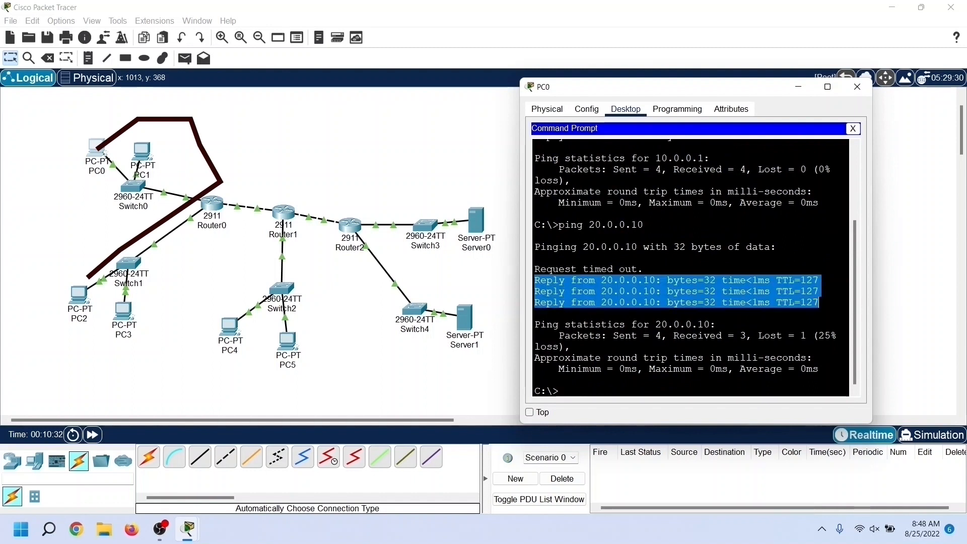
left_click(535, 380)
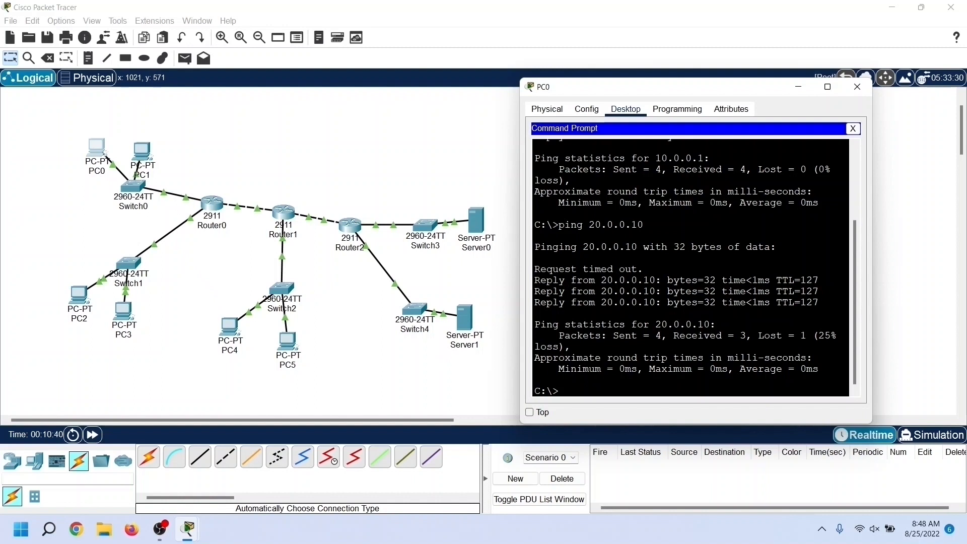
Step: Ping 30.0.0.10 from PC0 to test the path through Router1 to PC4
key("Up")
key("Left")
key("Left")
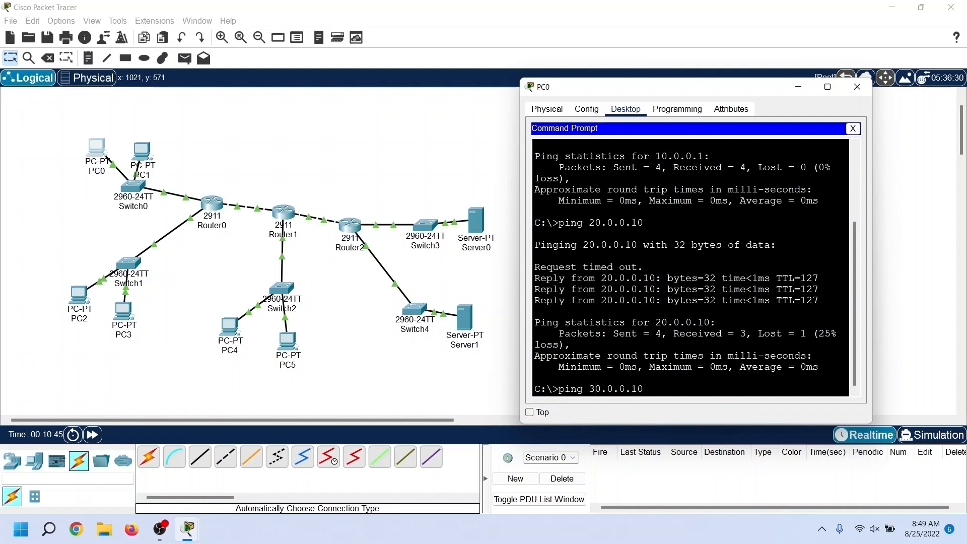
key("Return")
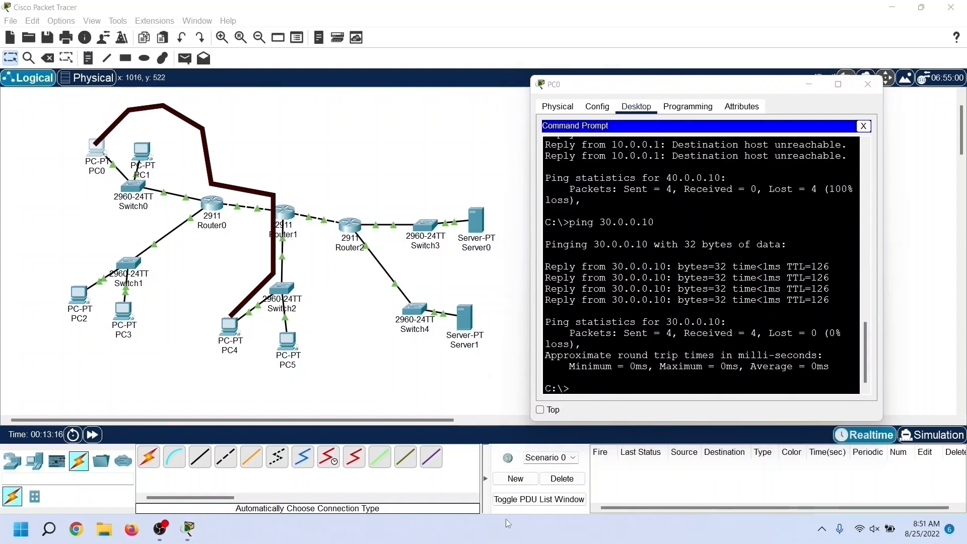
Step: Ping 40.0.0.10 from PC0 to test the path through all three routers to Server0
left_click(636, 394)
key("Up")
key("Left")
key("Left")
key("Left")
key("Left")
key("Left")
key("Left")
key("Left")
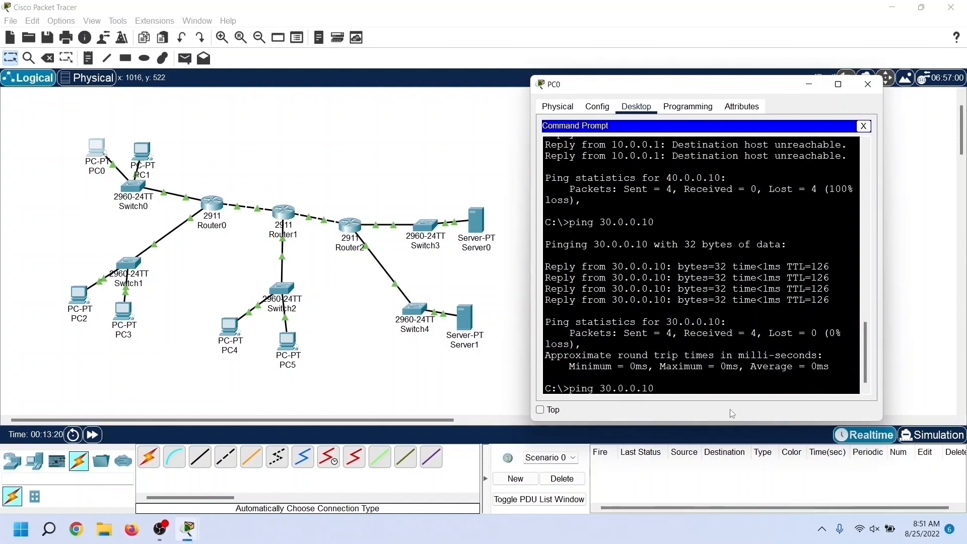
key("BackSpace")
type("4")
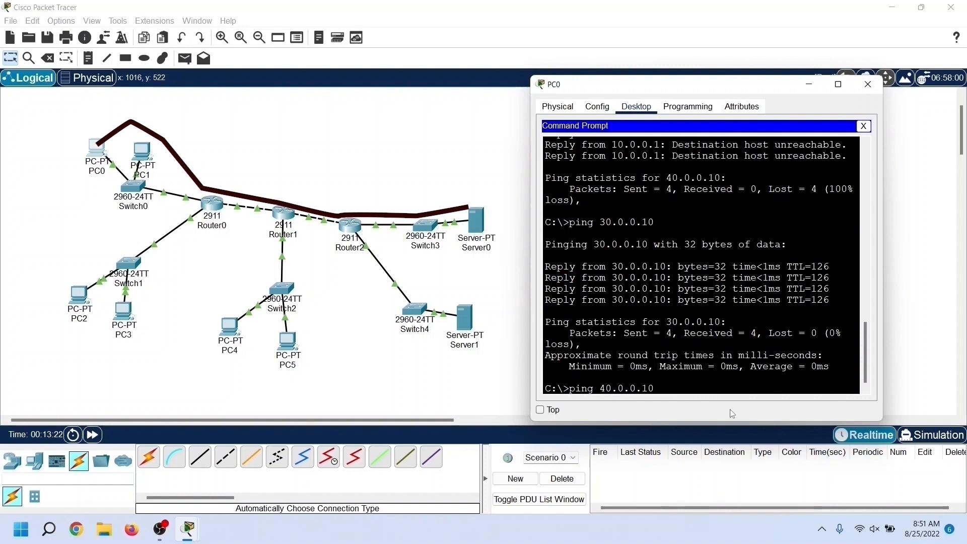
key("Return")
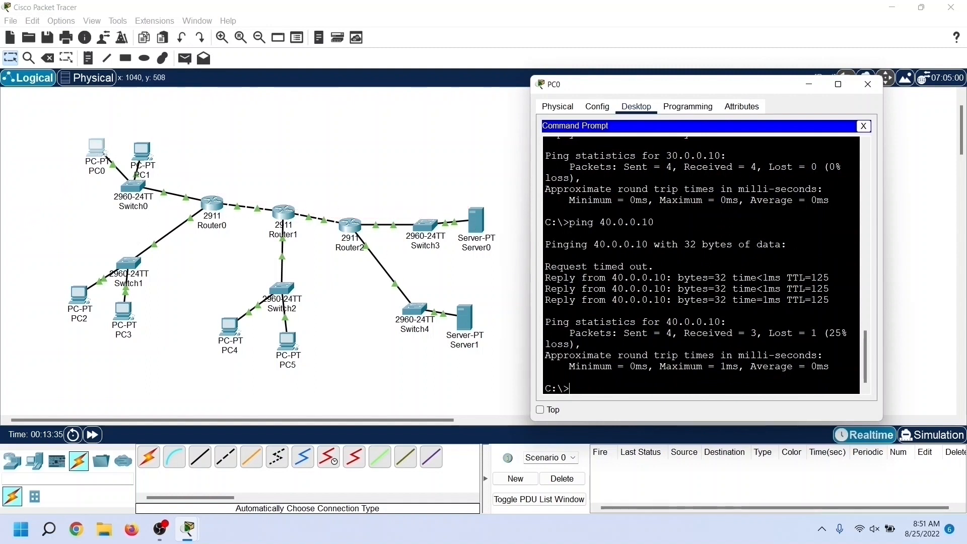
Step: Ping 50.0.0.10 from PC0 to test the path to Server1, and close PC0's window
key("Up")
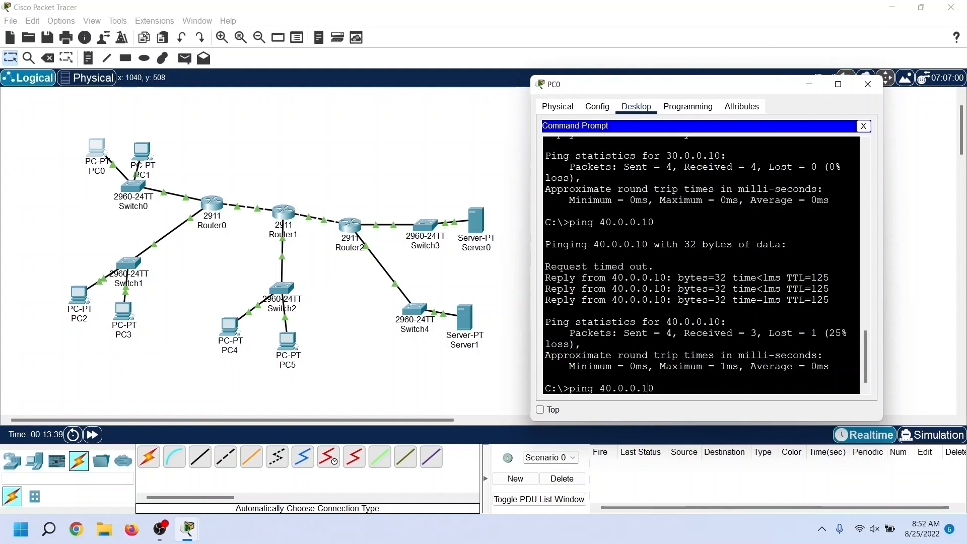
key("Left")
key("Left")
key("Left")
key("Left")
key("Left")
key("Left")
key("Left")
key("Left")
key("BackSpace")
type("5")
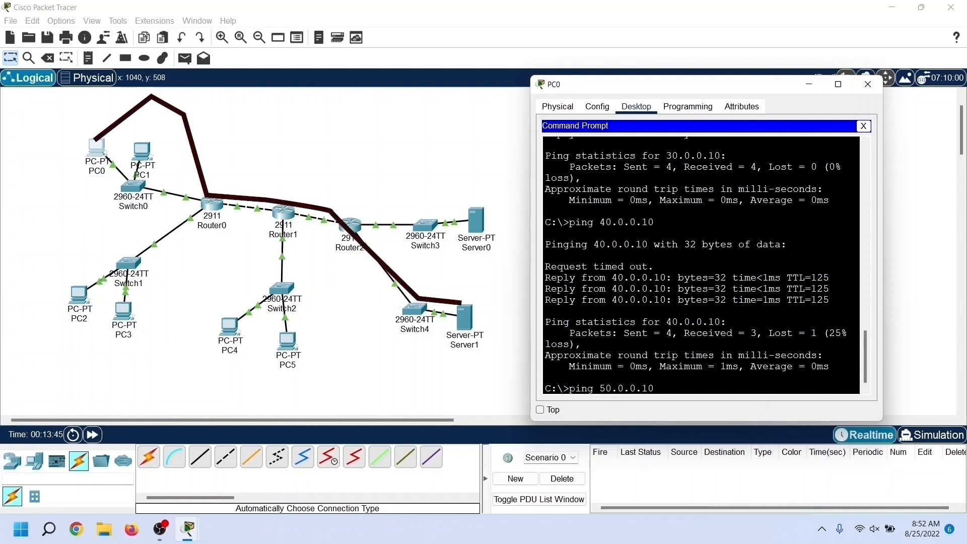
key("Return")
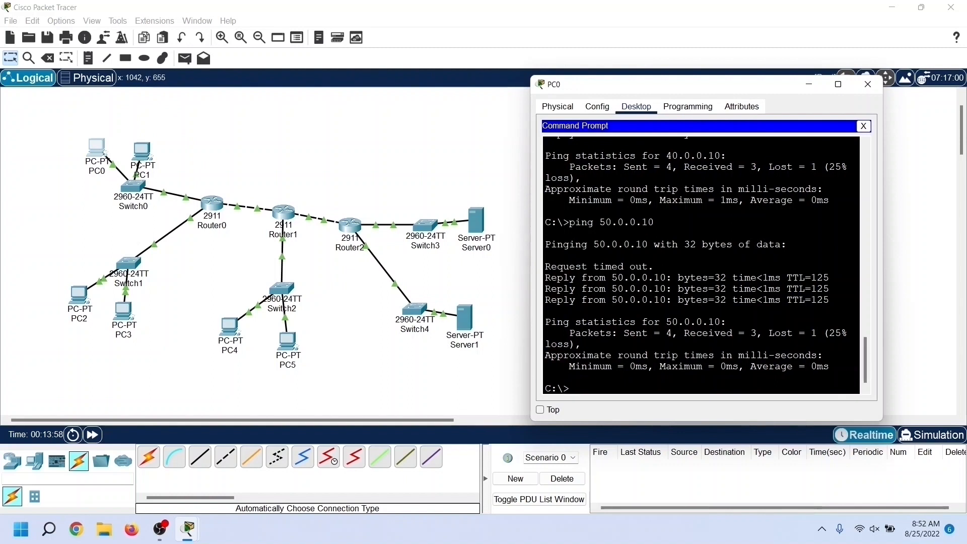
left_click(871, 88)
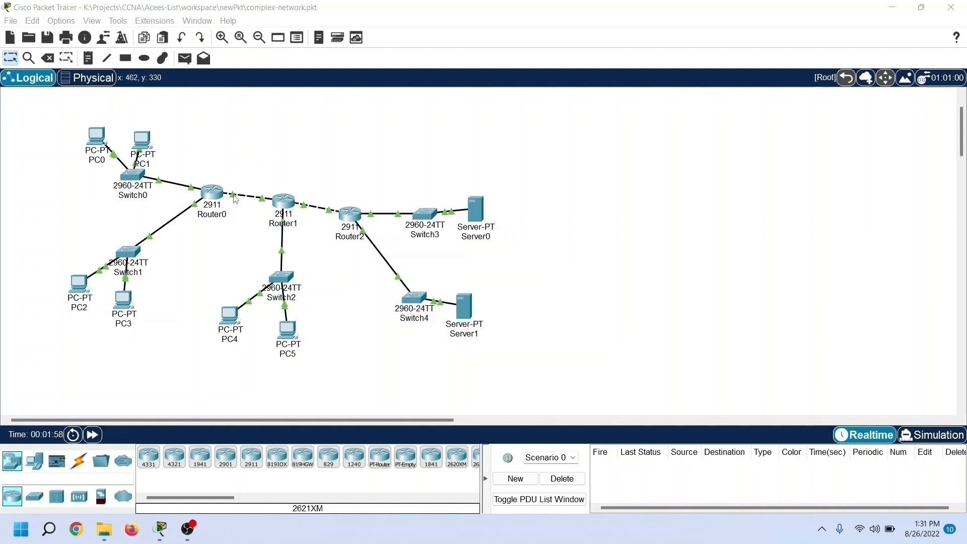
Step: Check the ports linking Router0 and Router1, and enter global configuration mode in Router0's command line
left_click(242, 216)
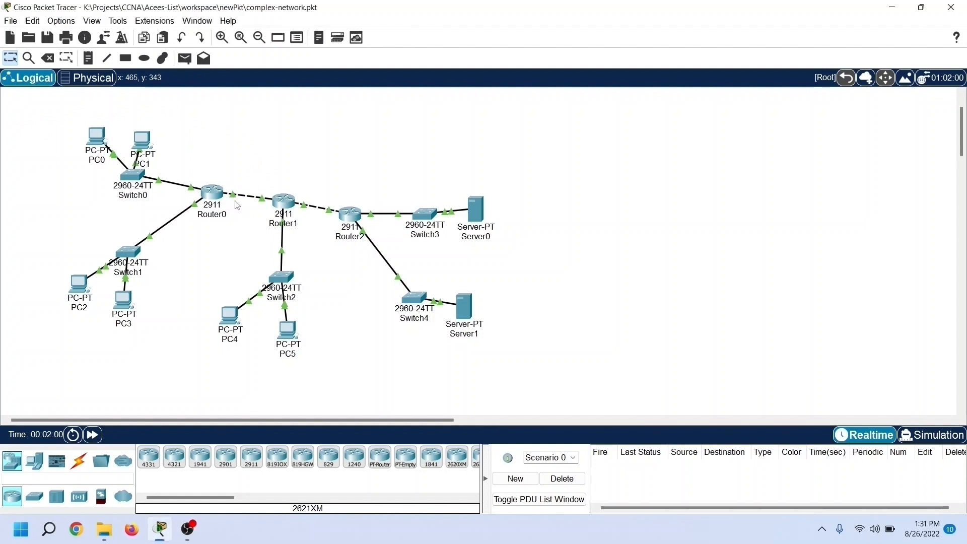
mouse_move(234, 196)
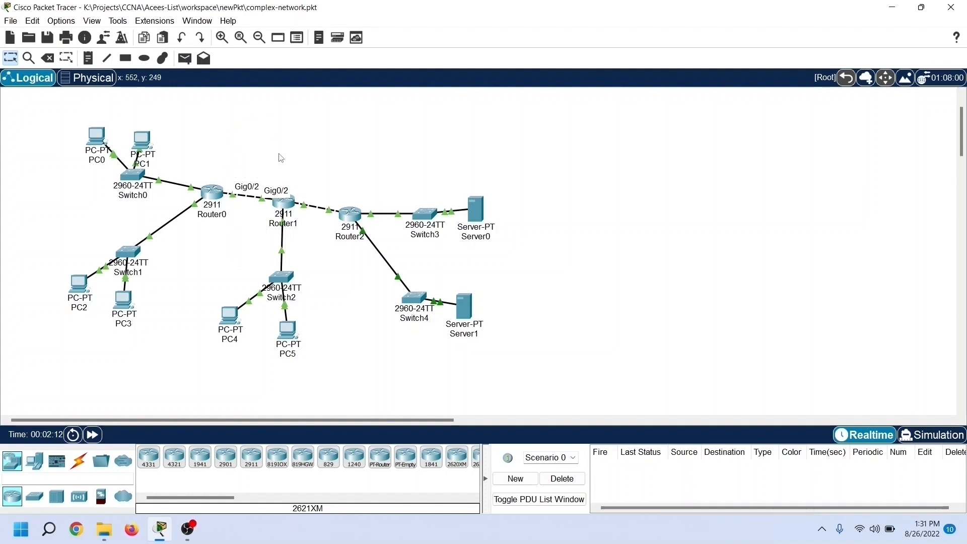
left_click(214, 197)
left_click_drag(421, 90, 633, 85)
left_click(615, 96)
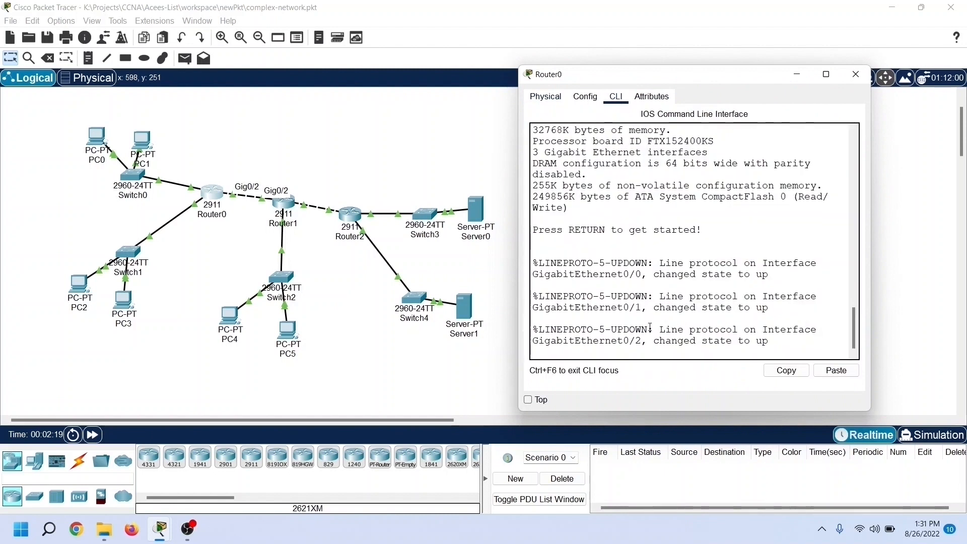
key("Return")
type("enab")
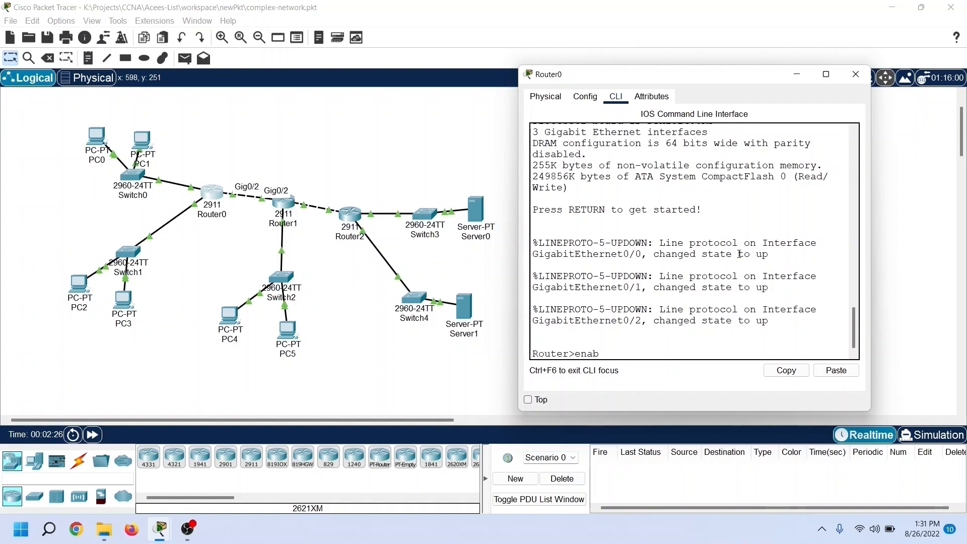
type("le")
key("Return")
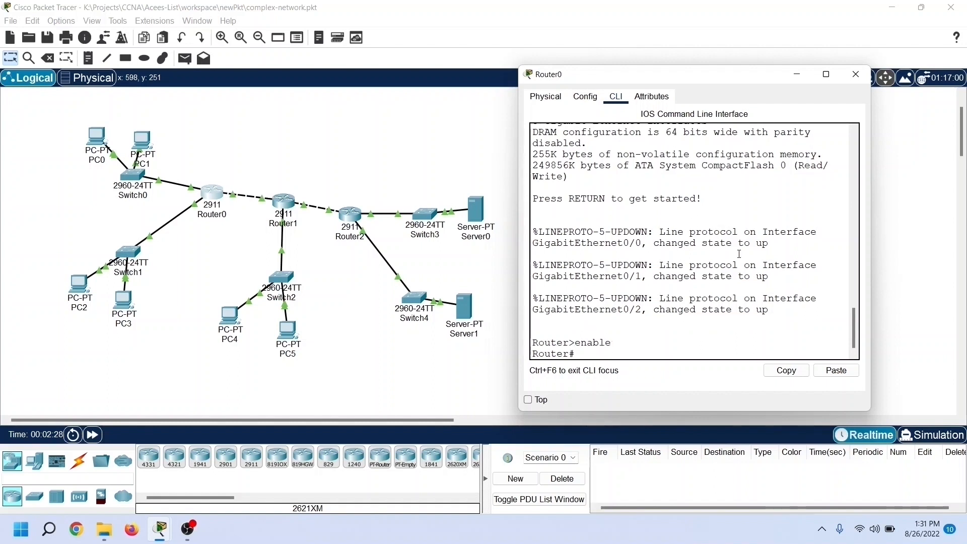
type("configure terminal")
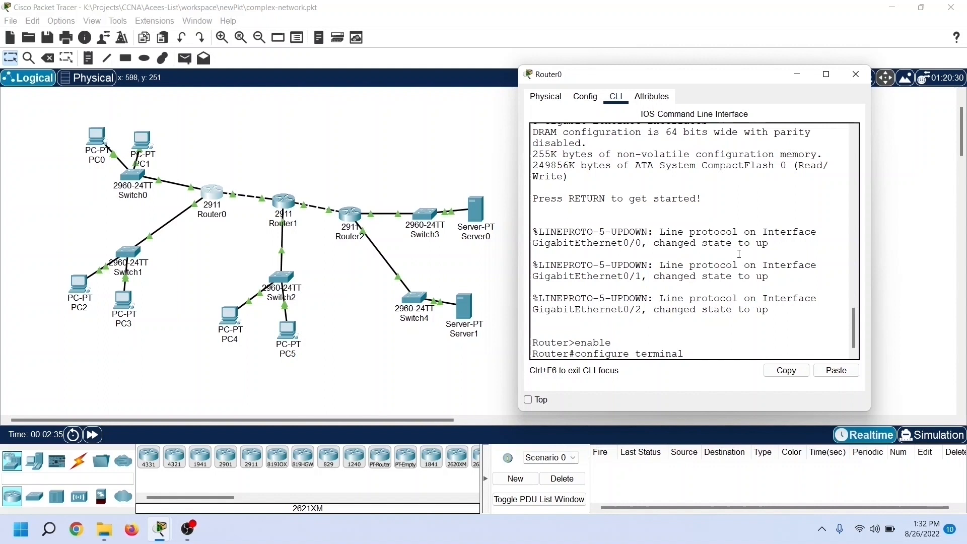
key("Return")
Step: Create standard IP access list 10 on Router0 that denies 10.0.0.0 with wildcard 0.255.255.255, and exit the list configuration
type("ip acce")
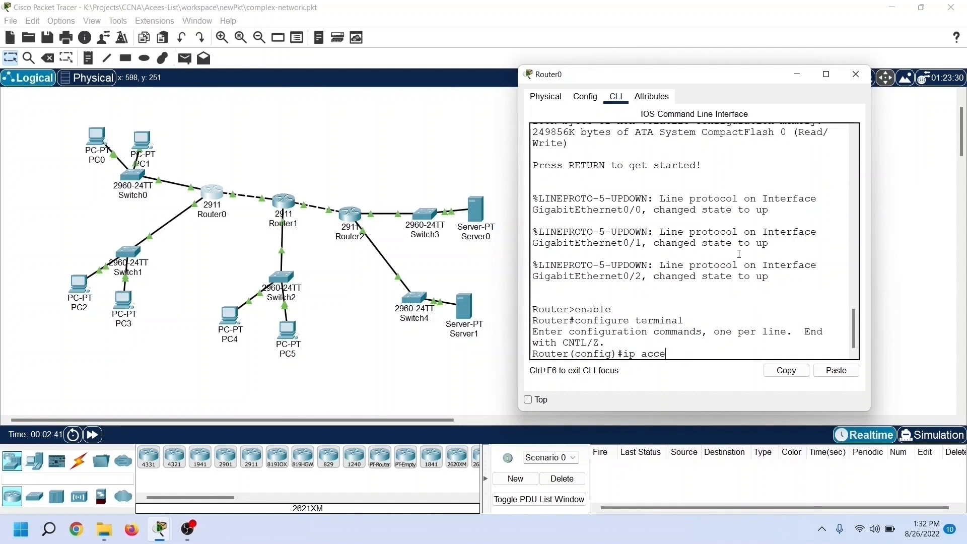
type("ss-list standard")
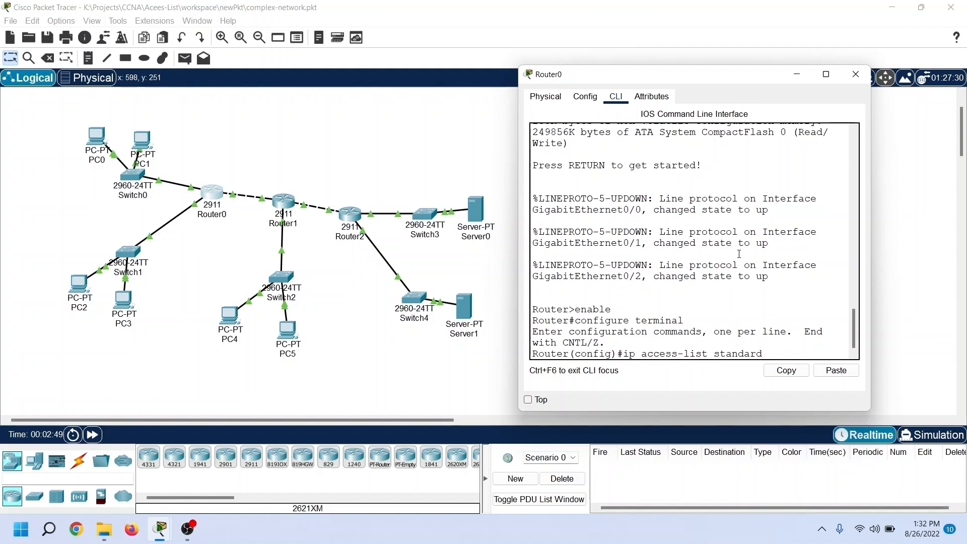
type(" 10")
key("Return")
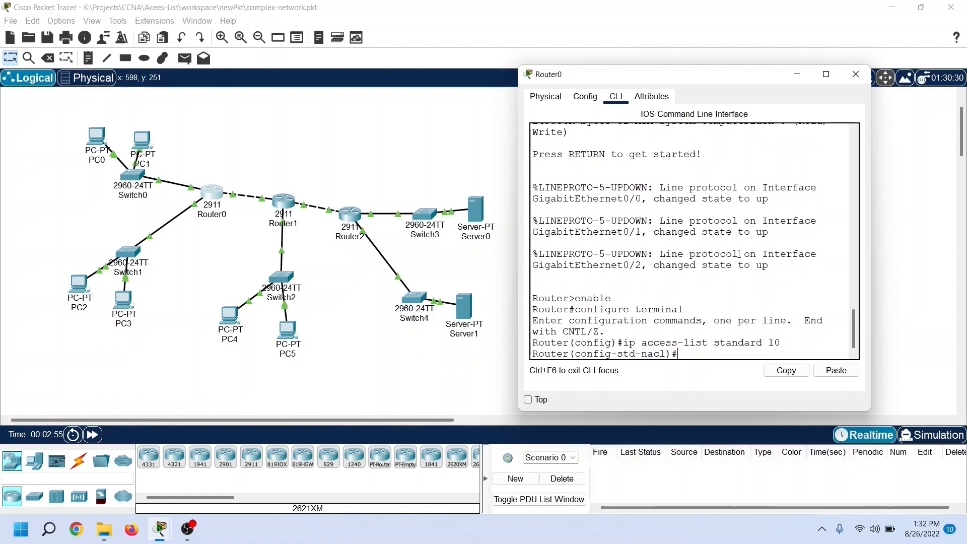
type("ny ")
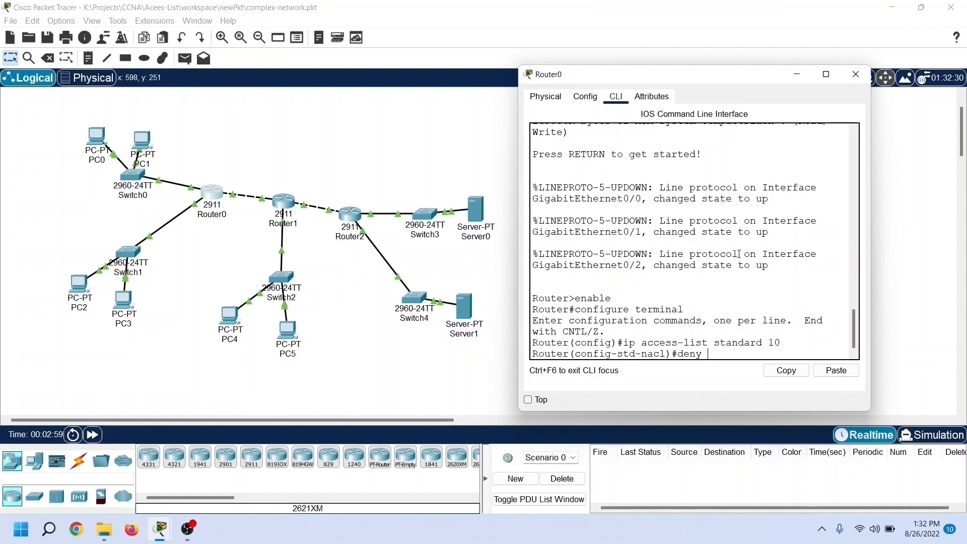
type("10.0.0.0 0.25")
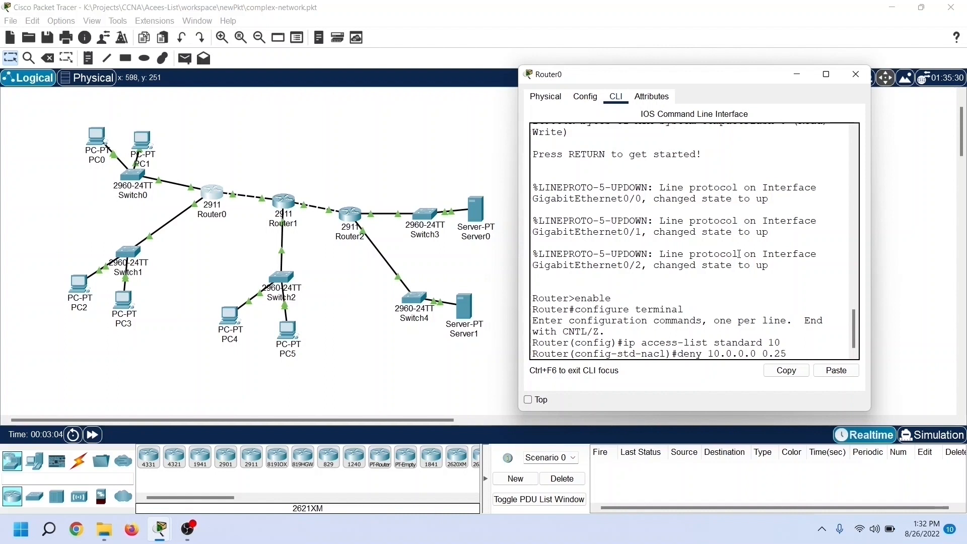
type("5.255.255")
key("Return")
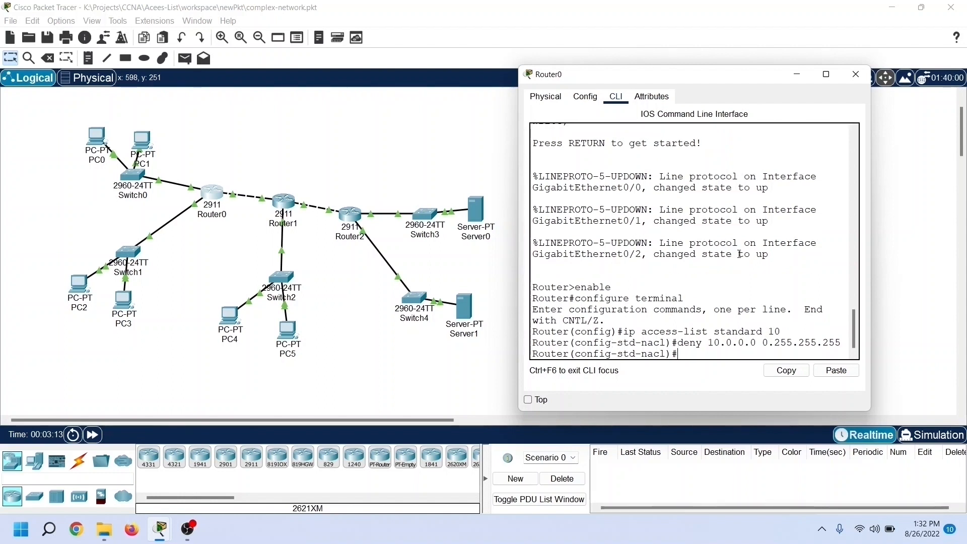
type("exit")
key("Return")
Step: Apply access list 10 in the outbound direction on Router0's interface gigabitethernet 0/2
type("ig)#interface gigab")
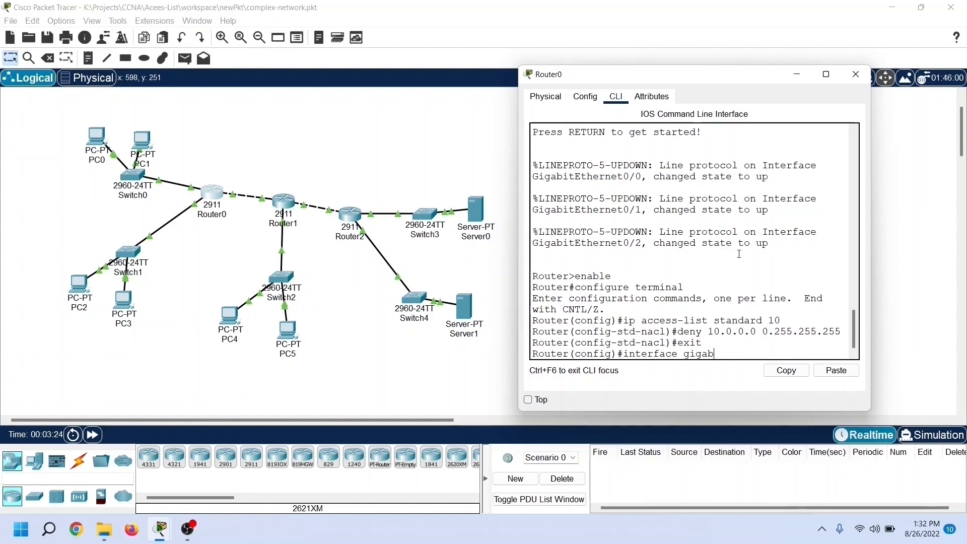
type("itethernet 0/")
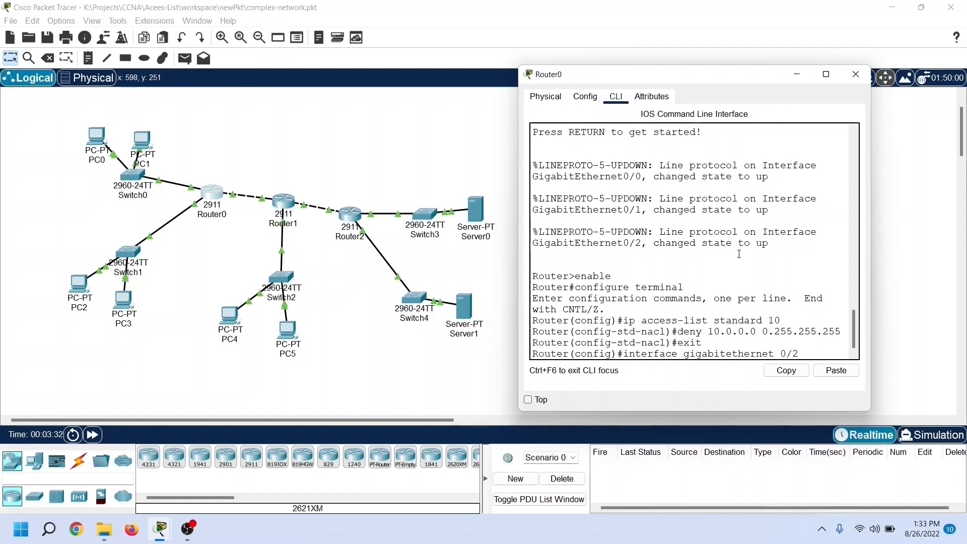
type("2")
key("Return")
type("ip access-group")
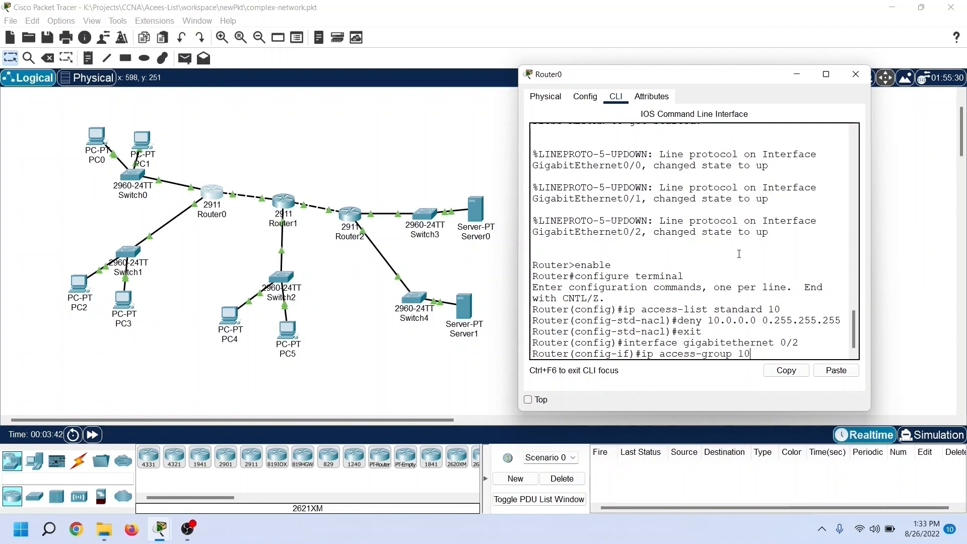
type("10 out")
key("Return")
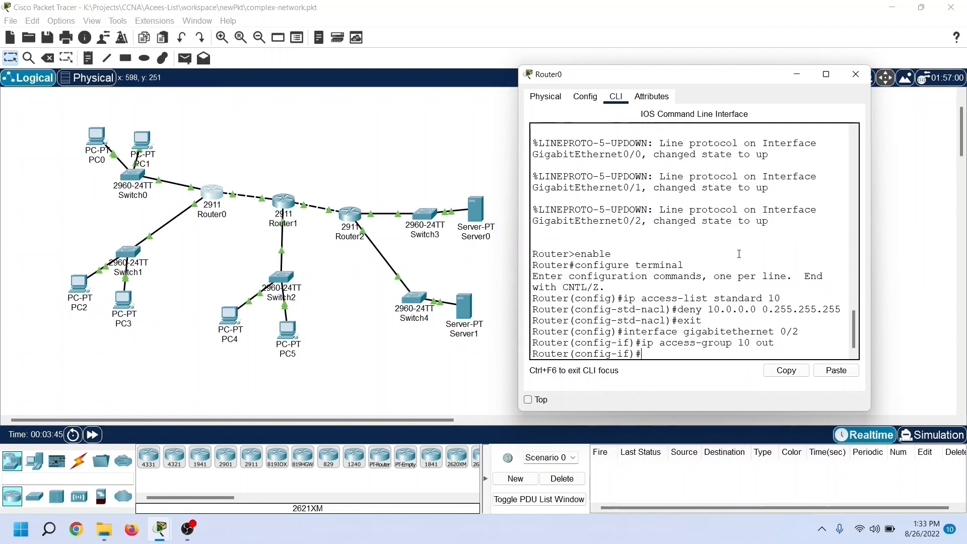
Step: Leave interface and global configuration modes on Router0, returning to the privileged EXEC prompt
type("exit")
key("Return")
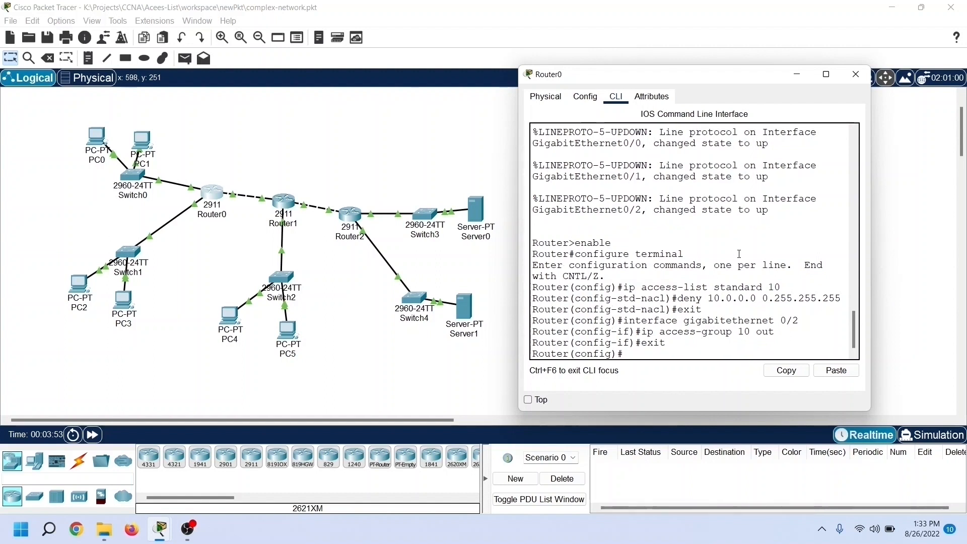
type("exi")
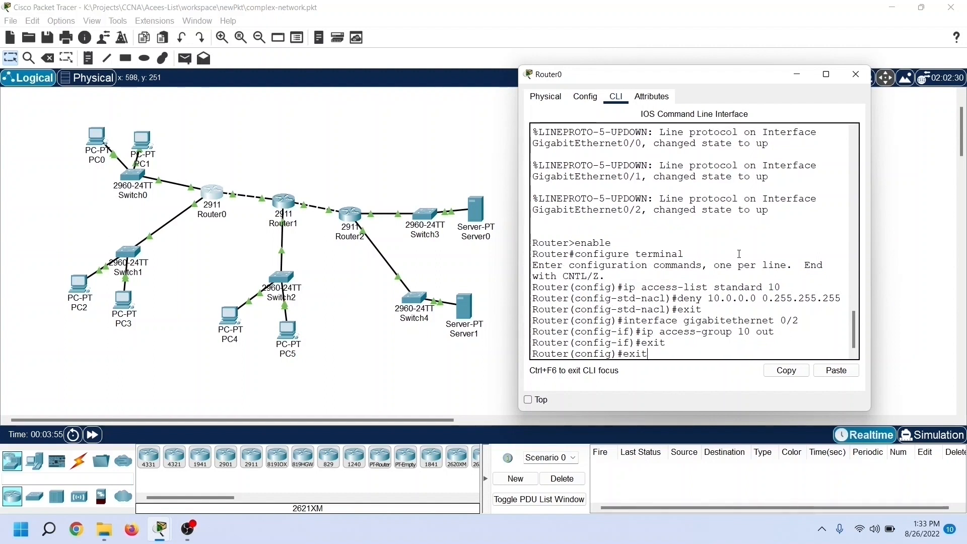
type("t")
key("Return")
key("Return")
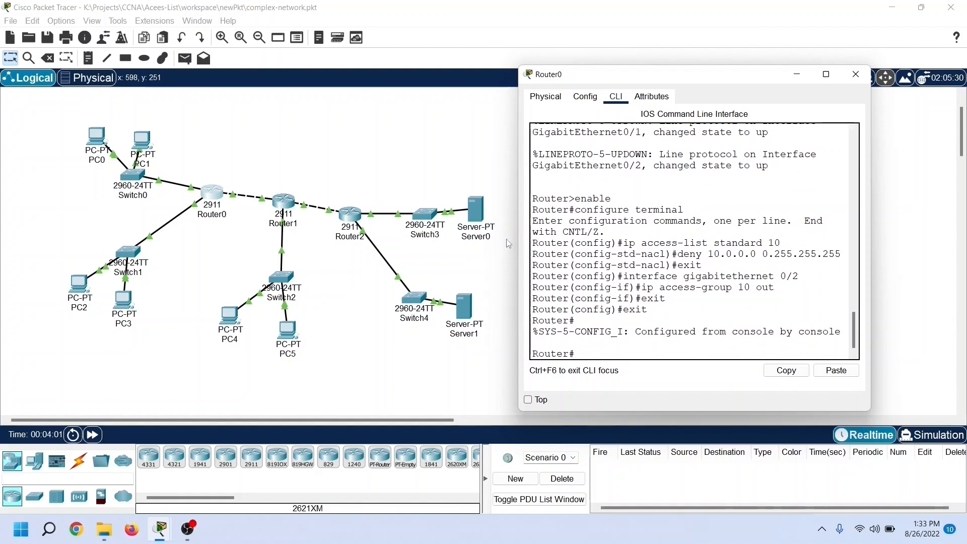
Step: Ping 20.0.0.10 from PC0's command prompt to test the path to the Switch1 network
left_click(95, 144)
left_click_drag(410, 93, 620, 90)
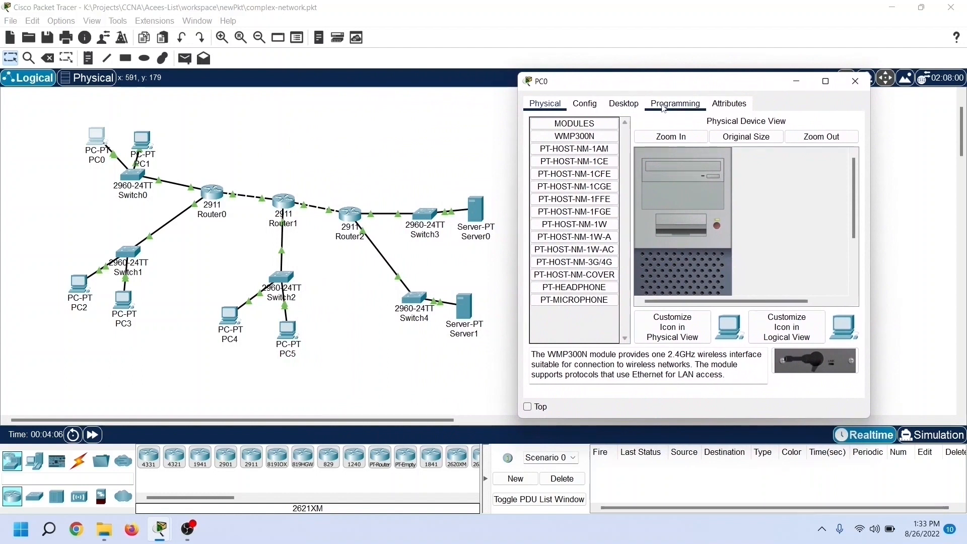
left_click(633, 107)
left_click(754, 163)
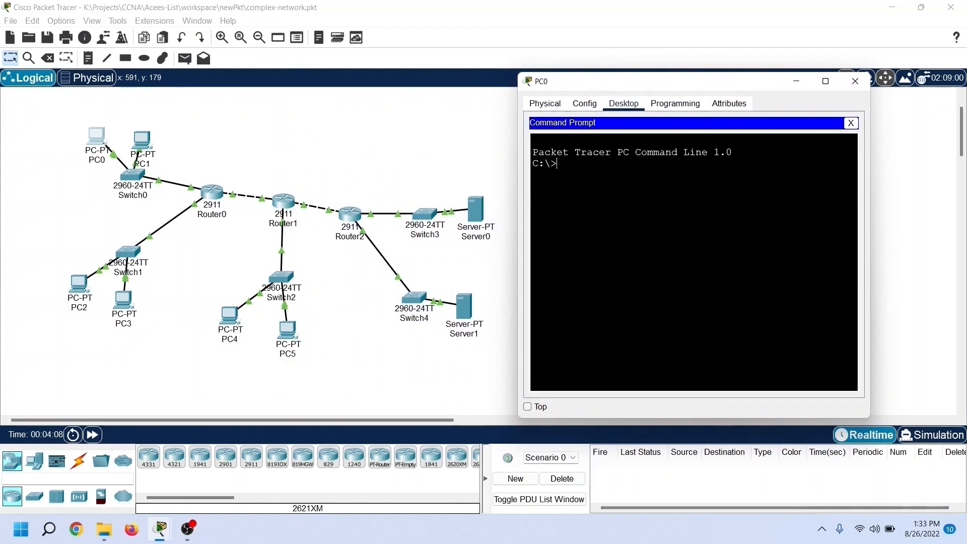
type("ping")
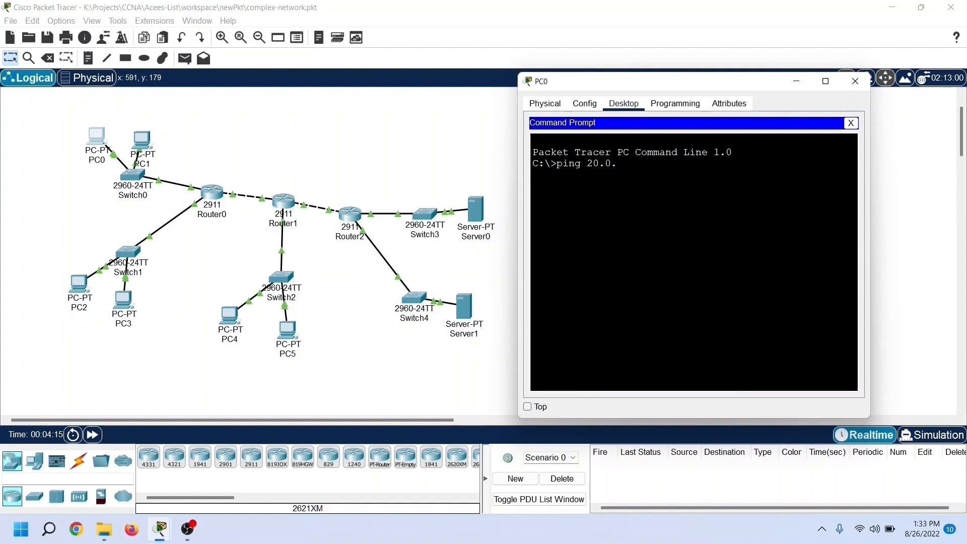
type(" 20.0.0.10")
key("Return")
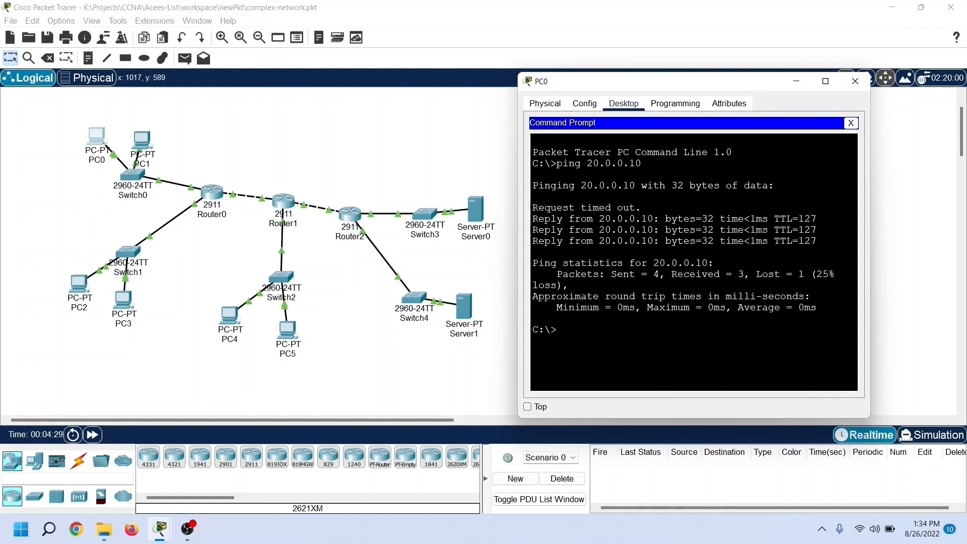
Step: Ping 30.0.0.10 from PC0 to test whether the access list blocks the Switch2 network
key("Up")
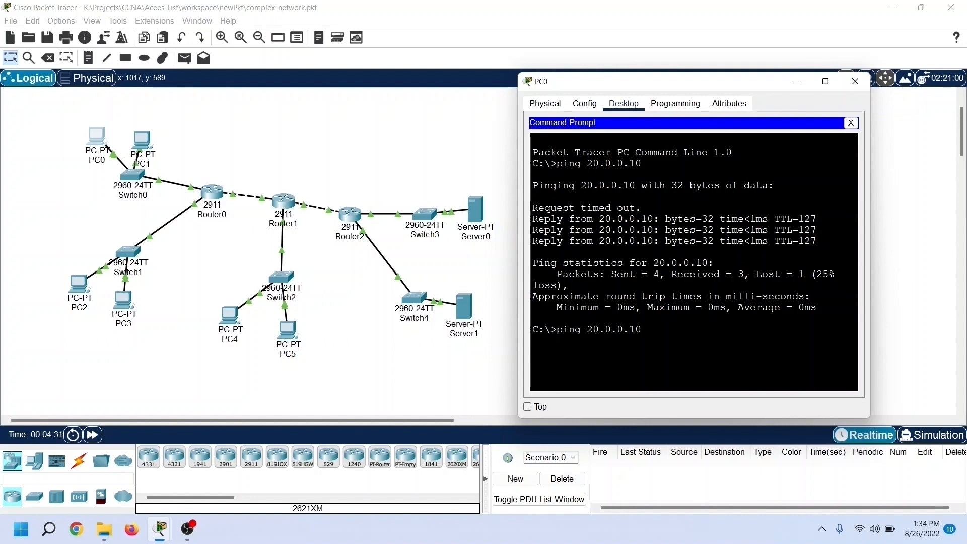
key("BackSpace")
type("3")
key("Return")
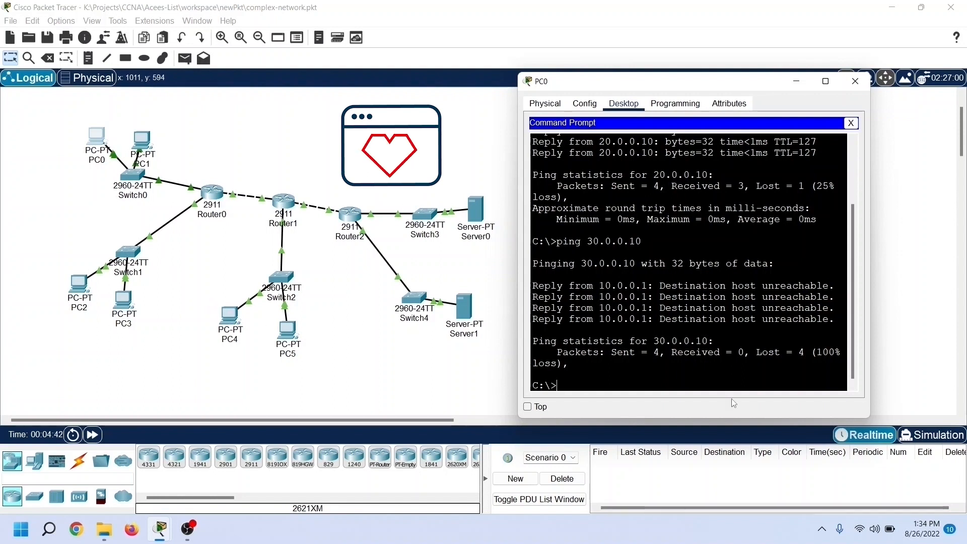
Step: Ping 40.0.0.10 from PC0 to test whether traffic to the Server0 network is blocked
key("Up")
key("Left")
key("Left")
key("Left")
key("Left")
key("Left")
key("Left")
key("Left")
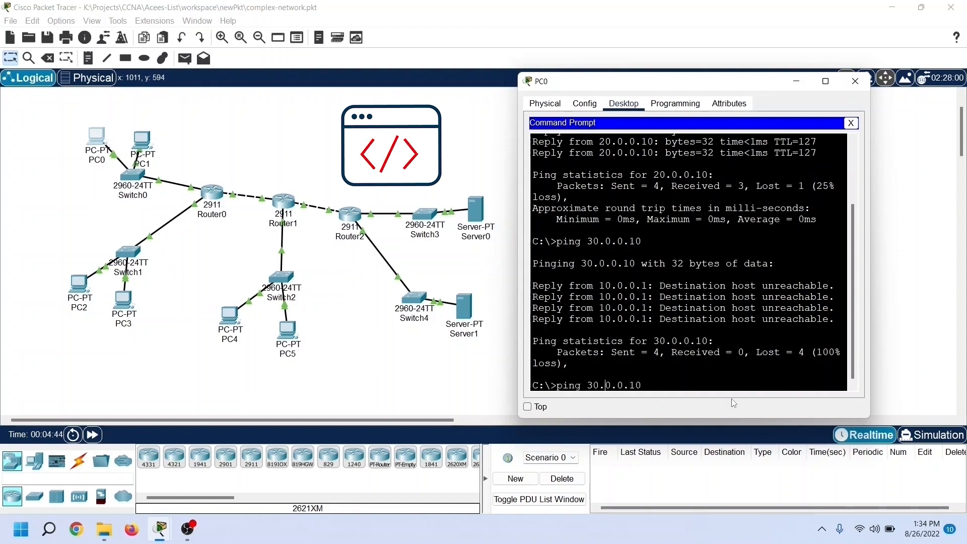
key("BackSpace")
type("4")
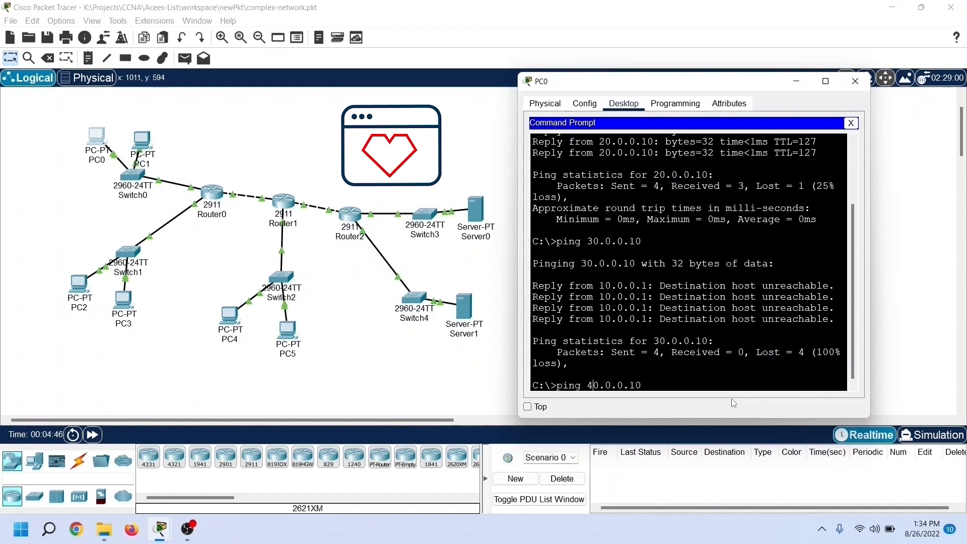
key("Return")
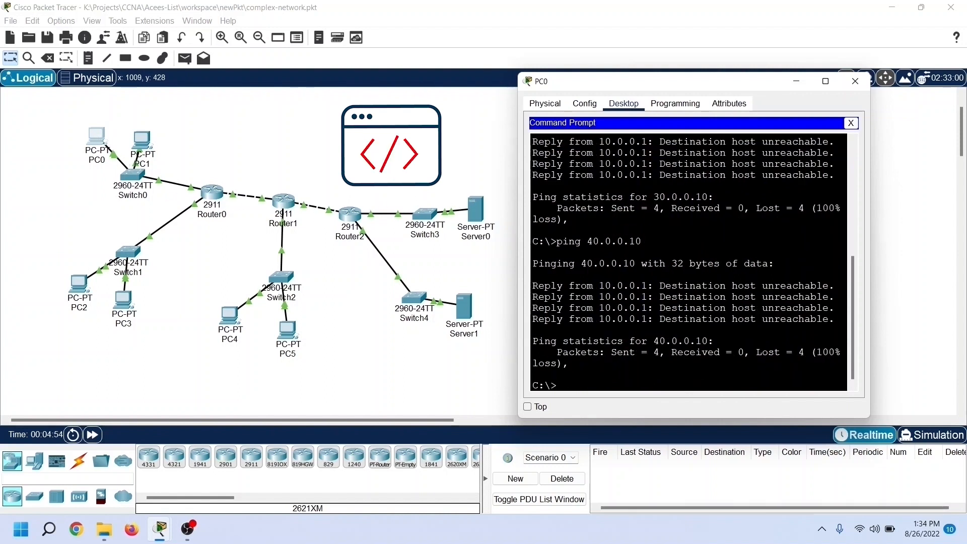
Step: Ping 50.0.0.1 from PC0 to test access to the Server1 network, and review the earlier ping results
key("Up")
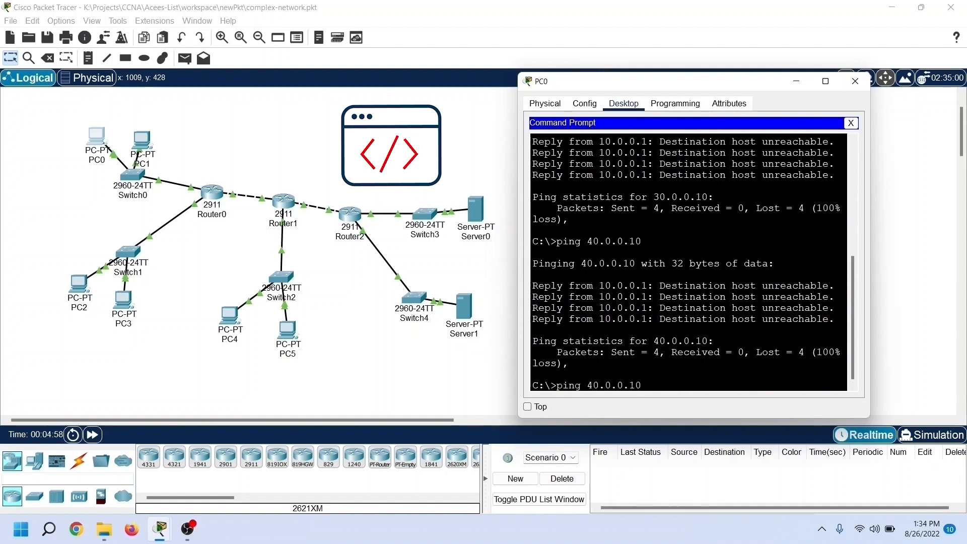
key("BackSpace")
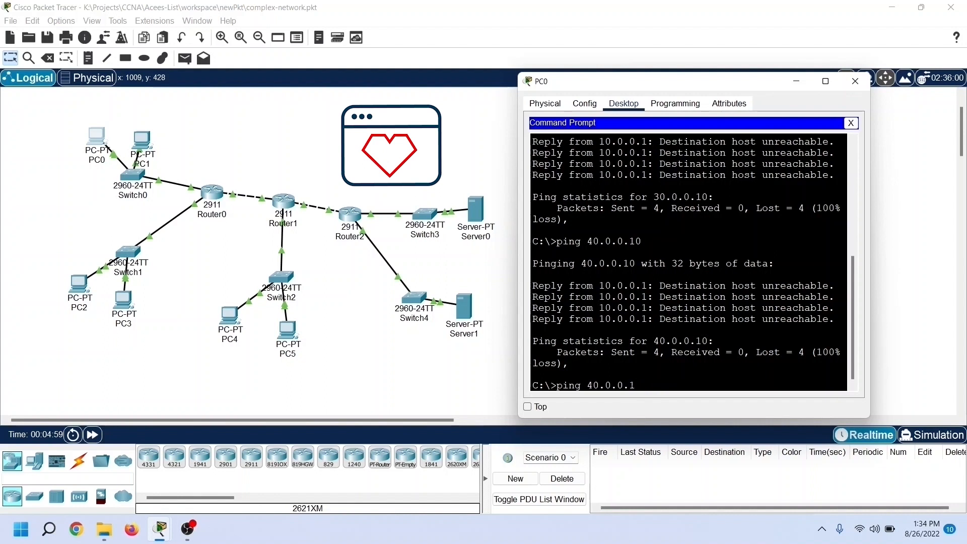
key("Left")
key("Left")
key("Left")
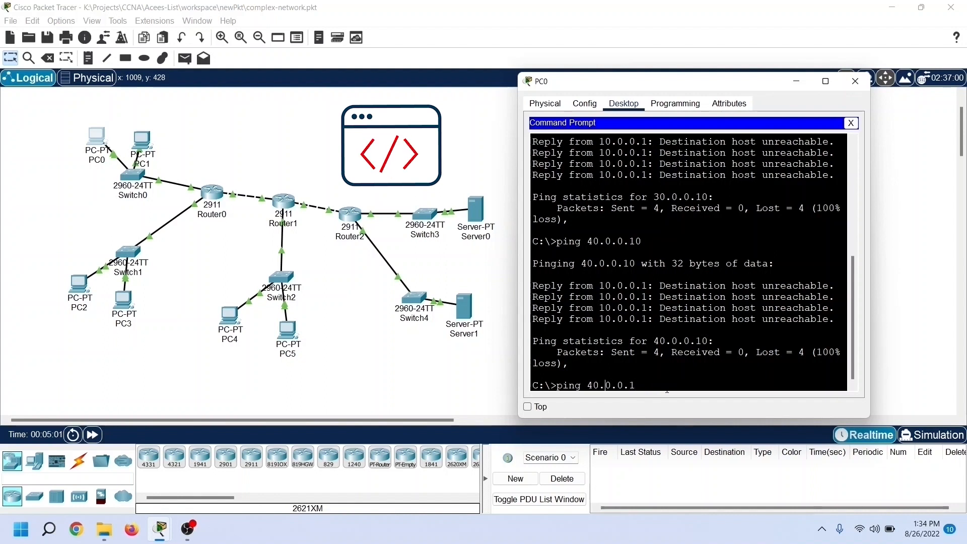
key("BackSpace")
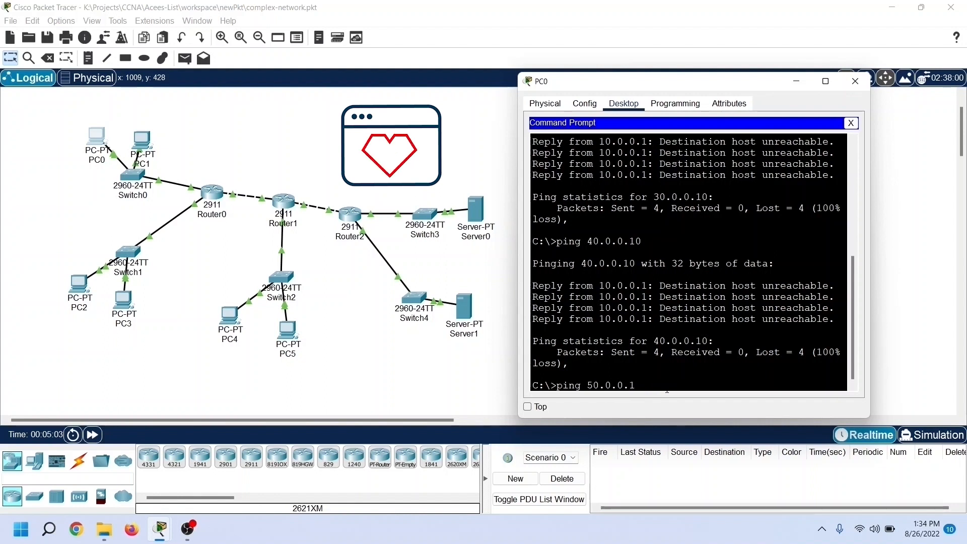
type("5")
key("Return")
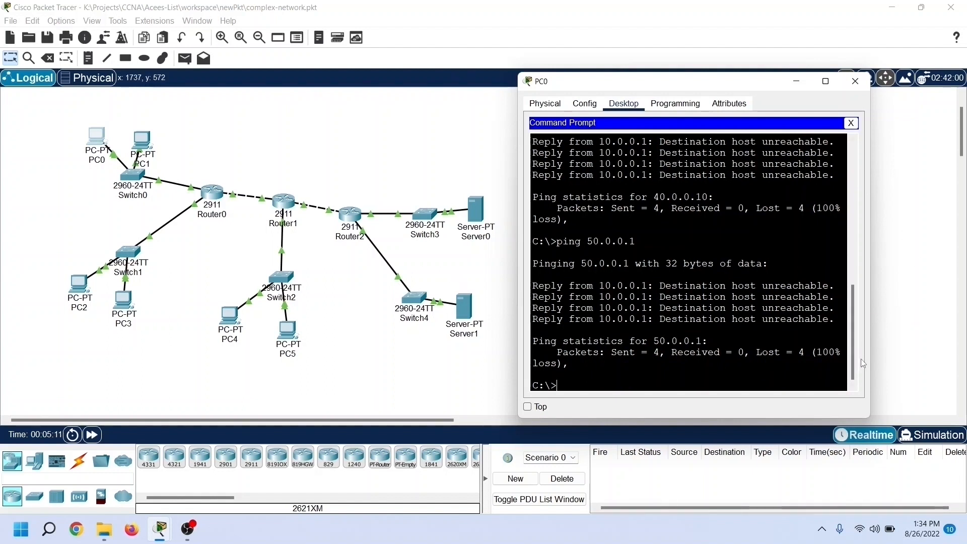
left_click_drag(853, 311, 853, 251)
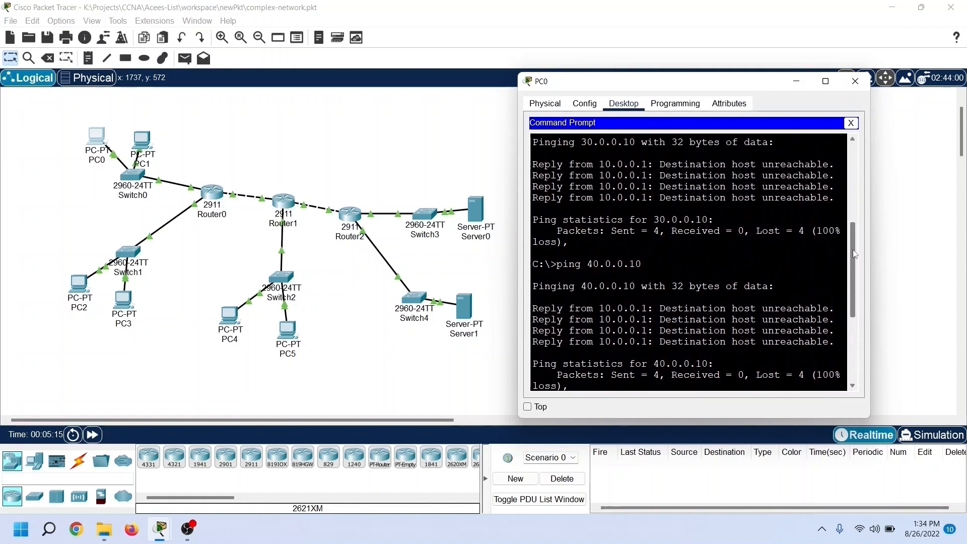
Step: Display IP access list 10 in Router0's command line beside PC0's ping output, and examine the deny entry's match count
mouse_move(170, 533)
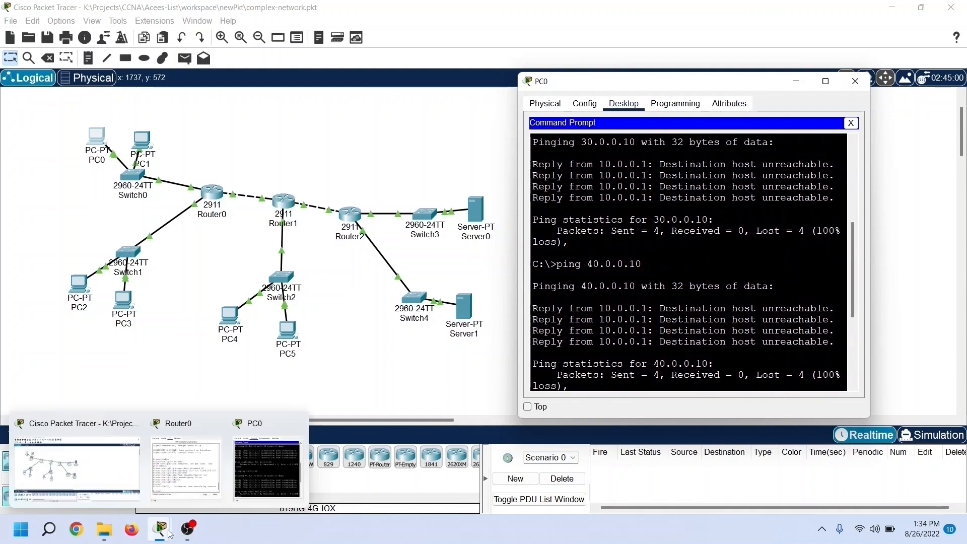
left_click(180, 476)
left_click_drag(649, 81, 287, 89)
left_click(265, 282)
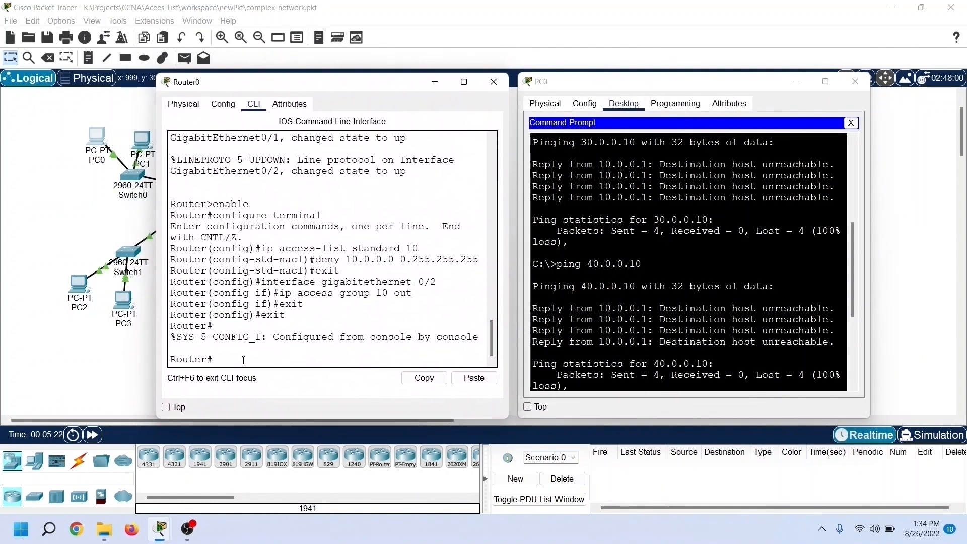
type("show ip access-lists 10")
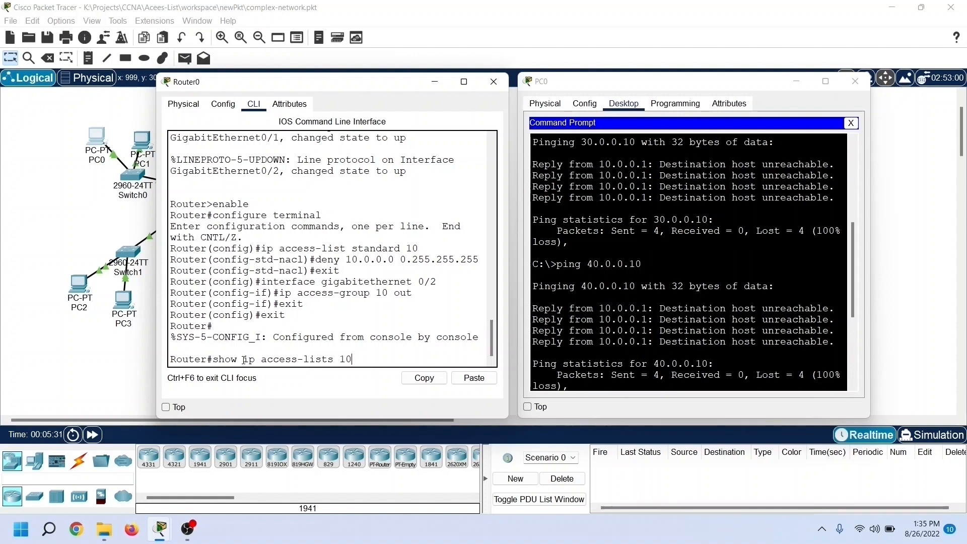
key("Return")
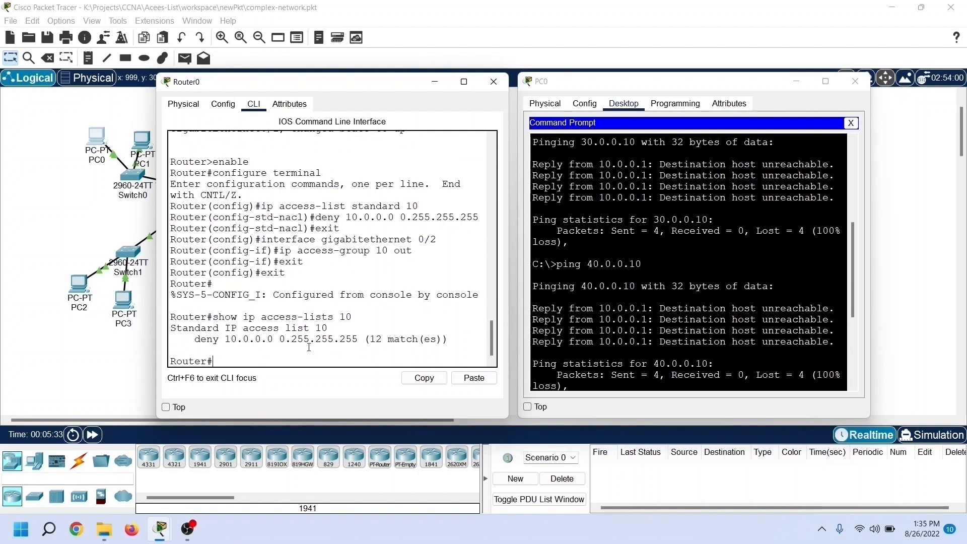
left_click_drag(189, 340, 427, 346)
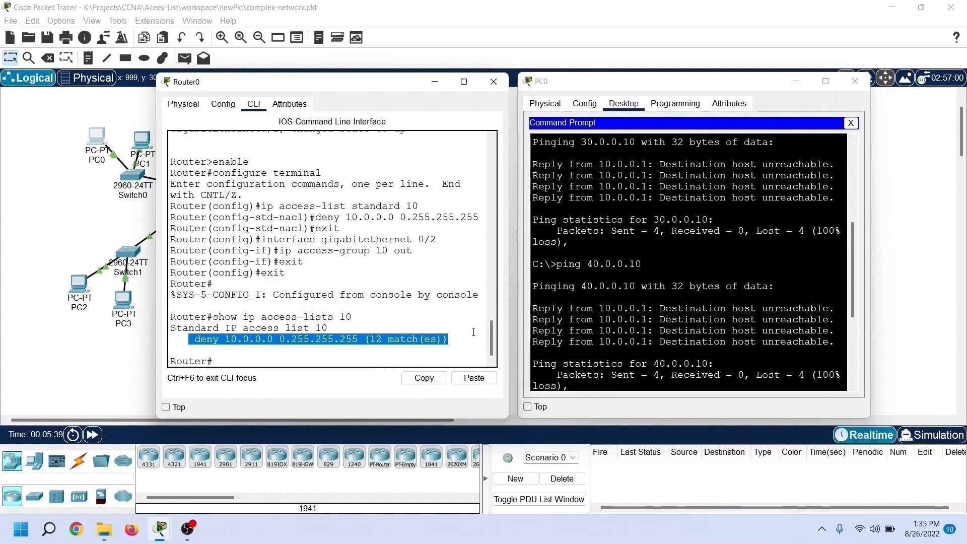
left_click(473, 332)
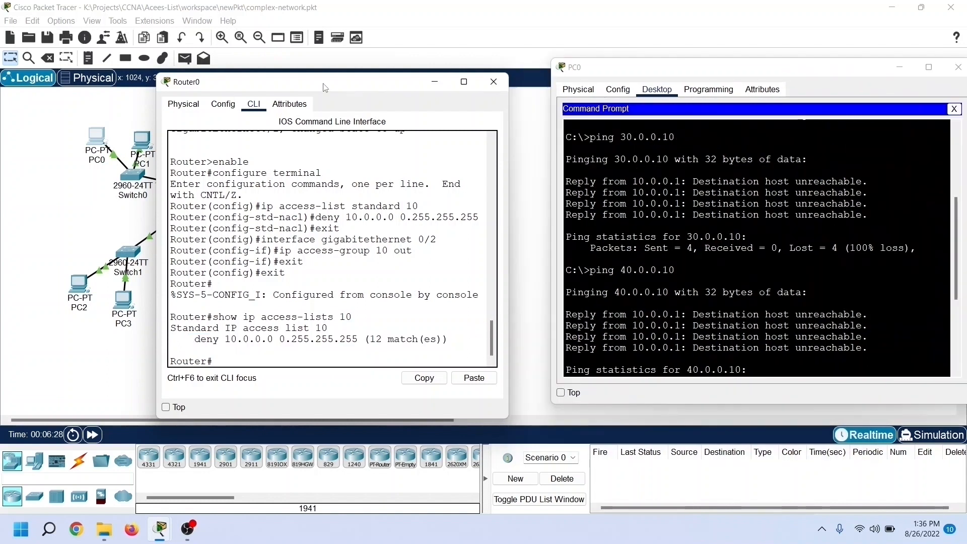
left_click_drag(327, 87, 664, 135)
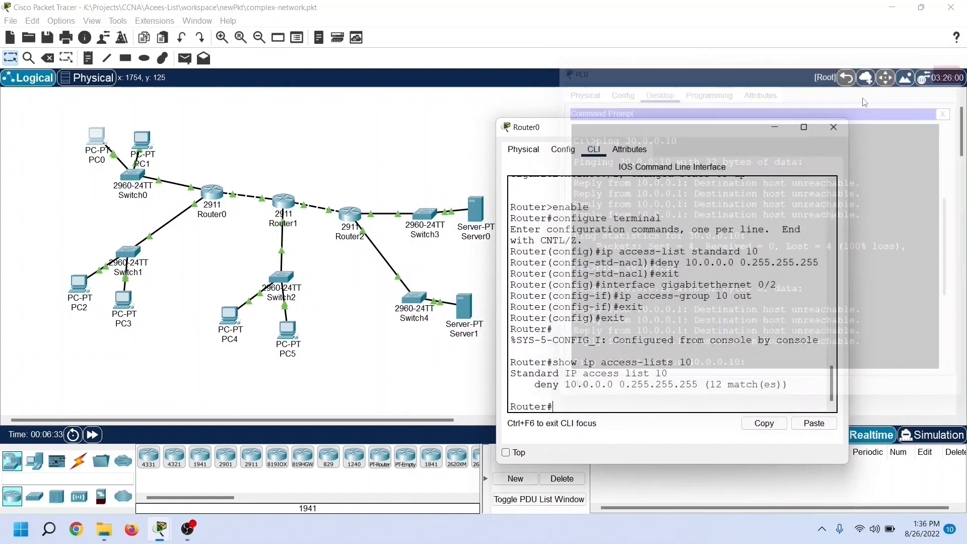
left_click(959, 67)
left_click_drag(738, 133, 801, 101)
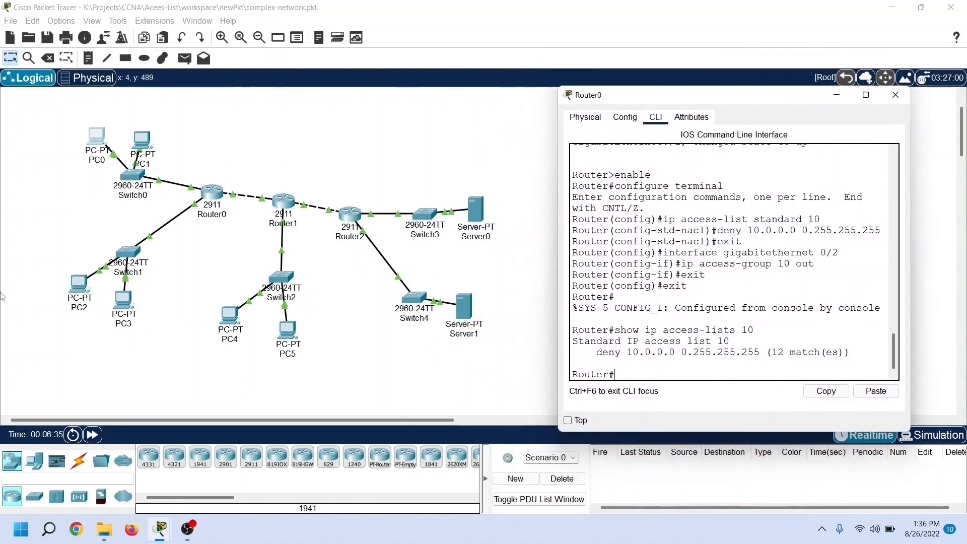
Step: Ping 30.0.0.10 from PC2's command prompt to test access beyond Router0, and close PC2's window
left_click(79, 284)
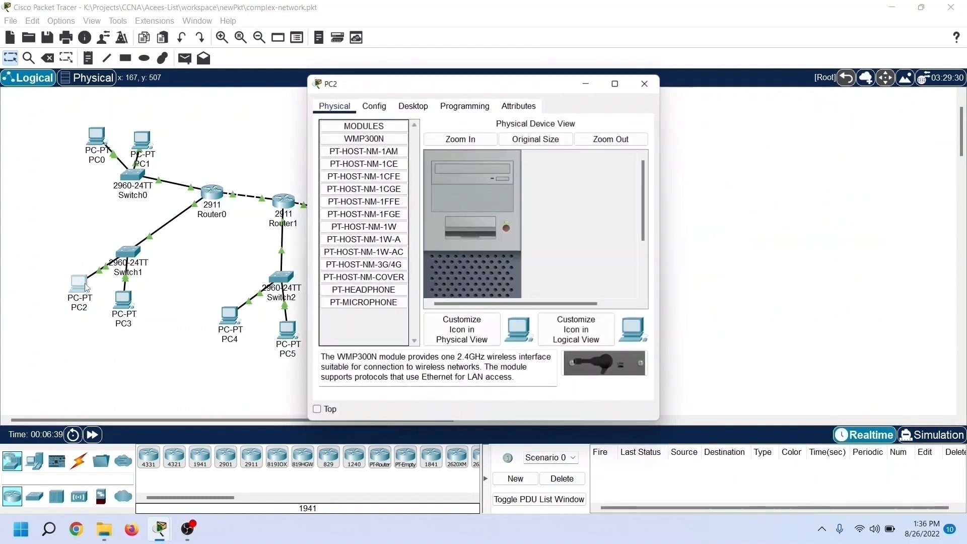
left_click_drag(384, 93, 636, 86)
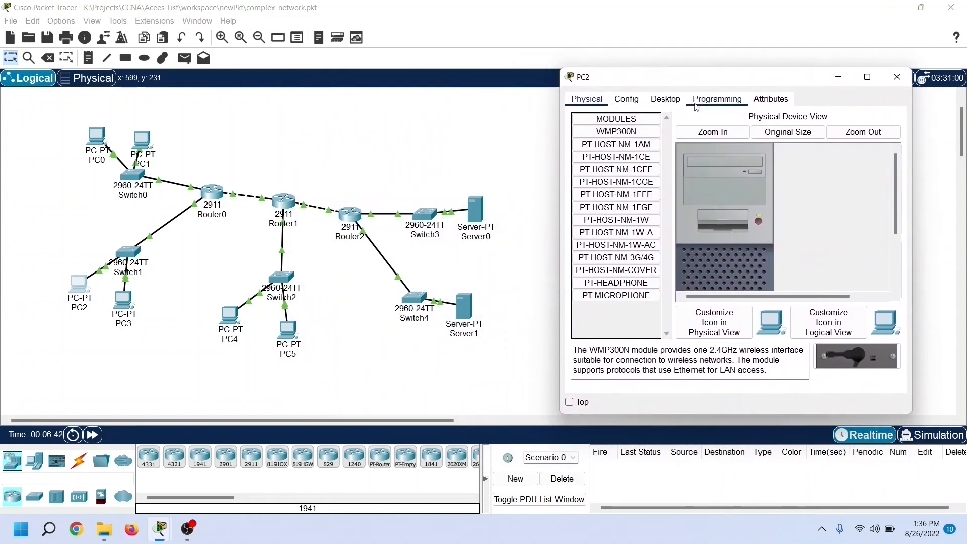
left_click(667, 101)
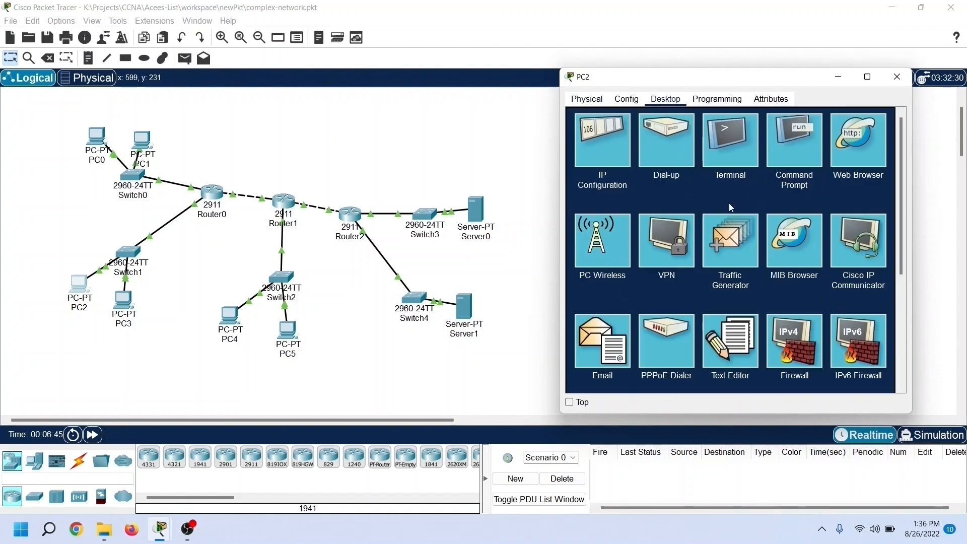
left_click(787, 166)
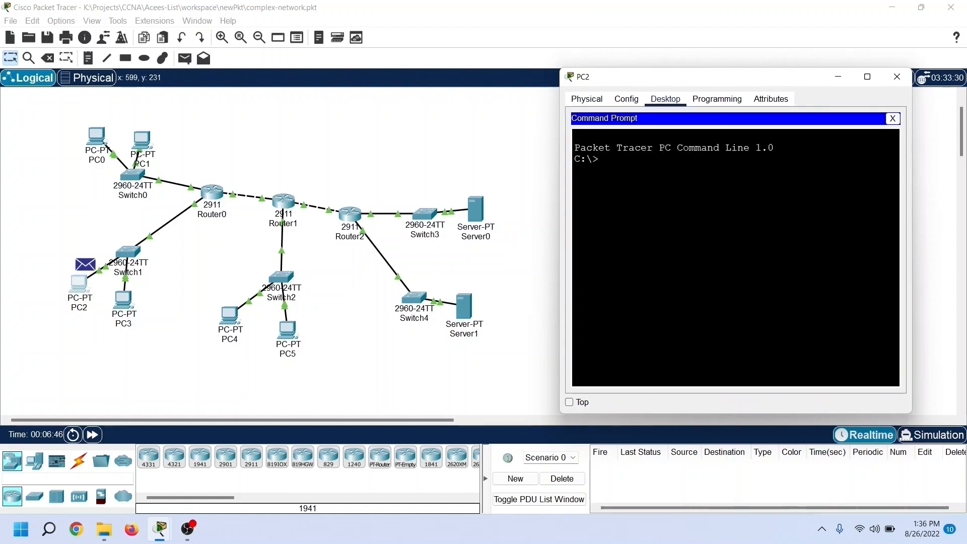
type("ping")
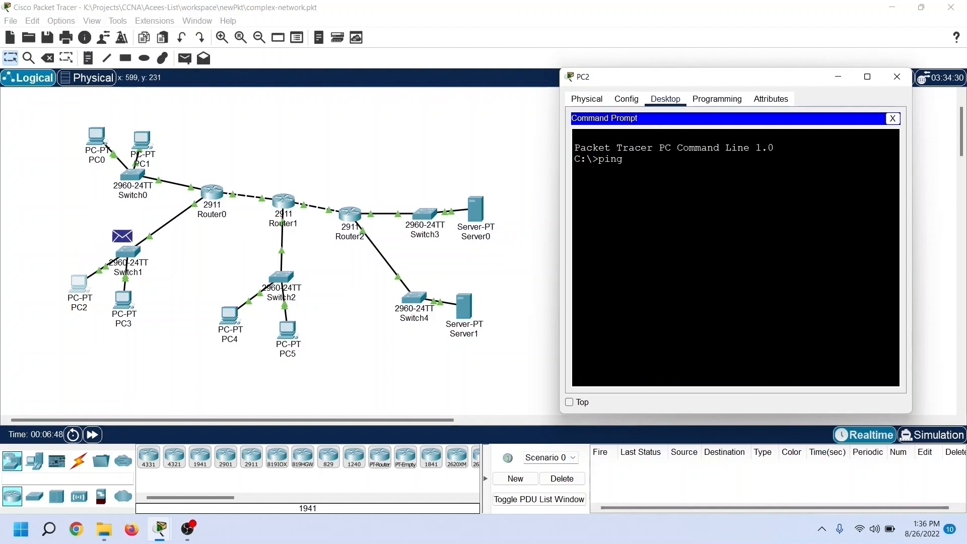
type(" 30.0.0.10")
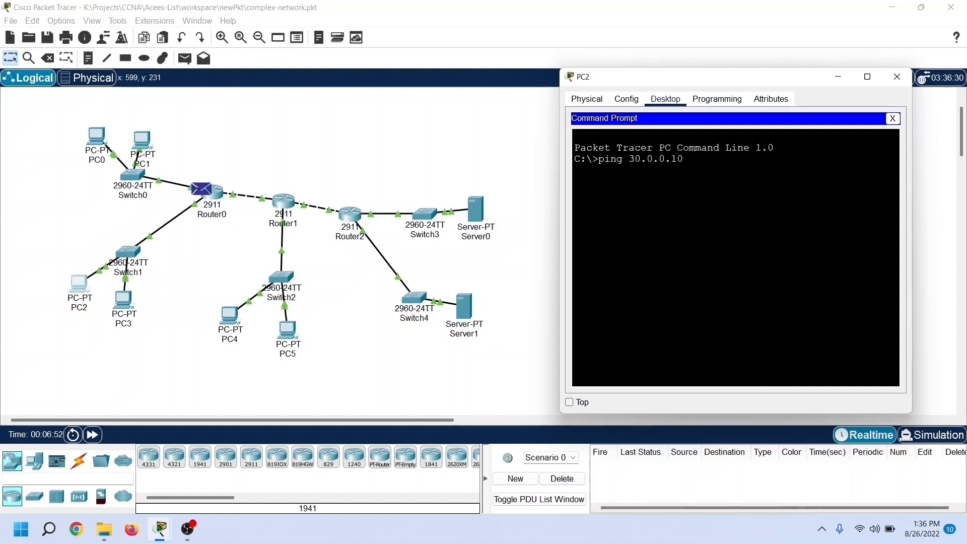
key("Return")
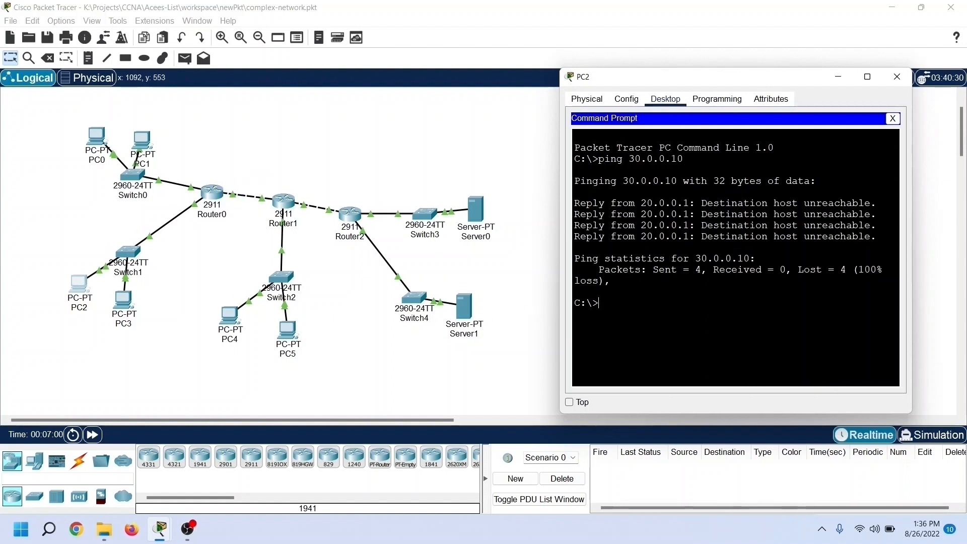
left_click(895, 77)
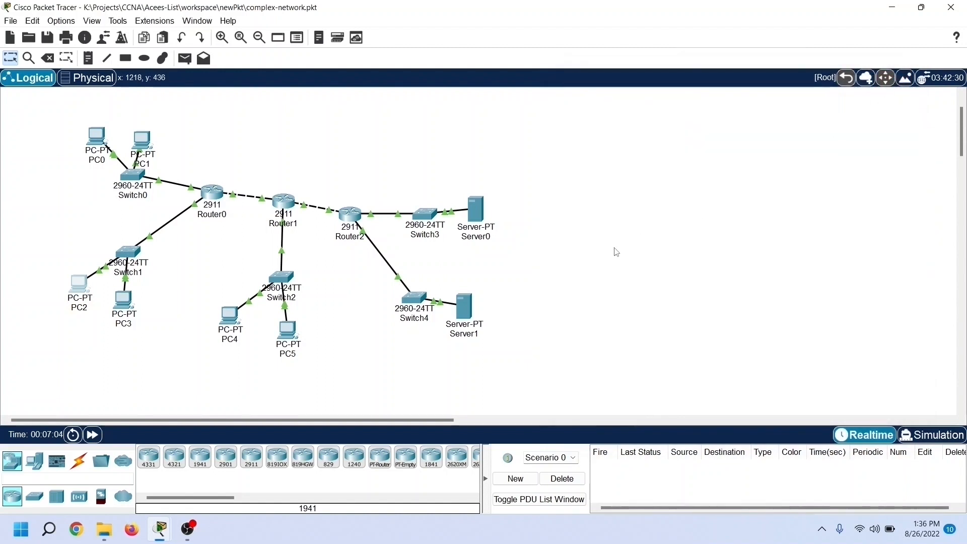
Step: Ping 20.0.0.10 from Server0's command prompt to test whether it can reach the PC2 network
left_click(475, 219)
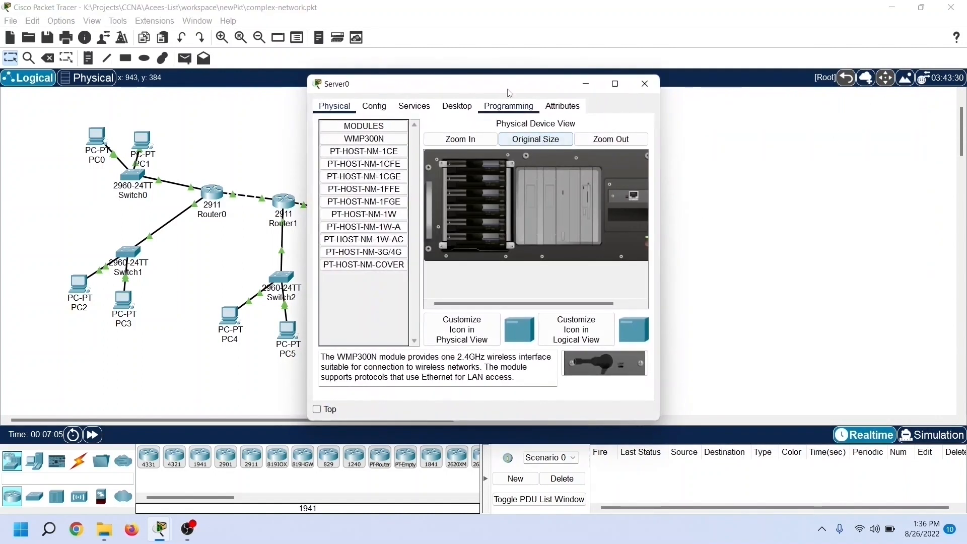
left_click_drag(497, 88, 709, 100)
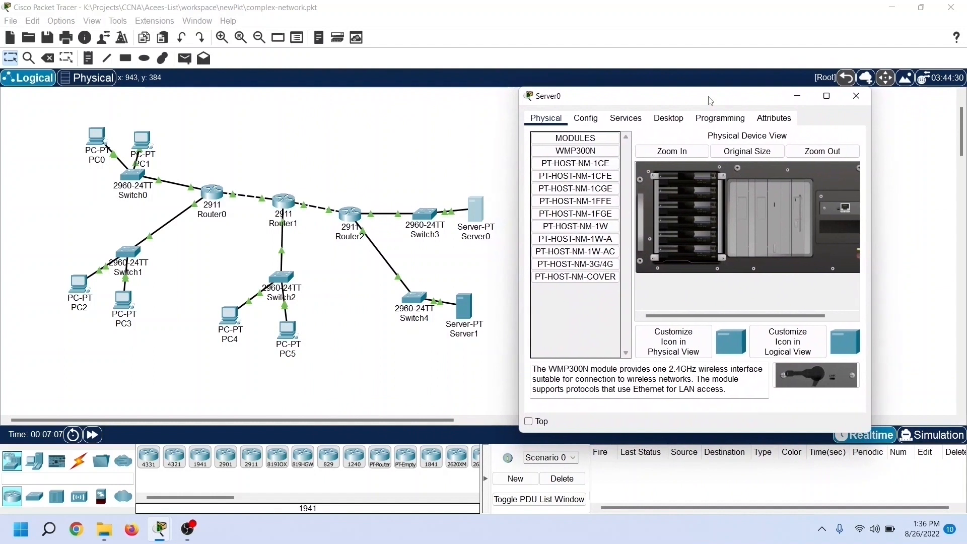
left_click(684, 123)
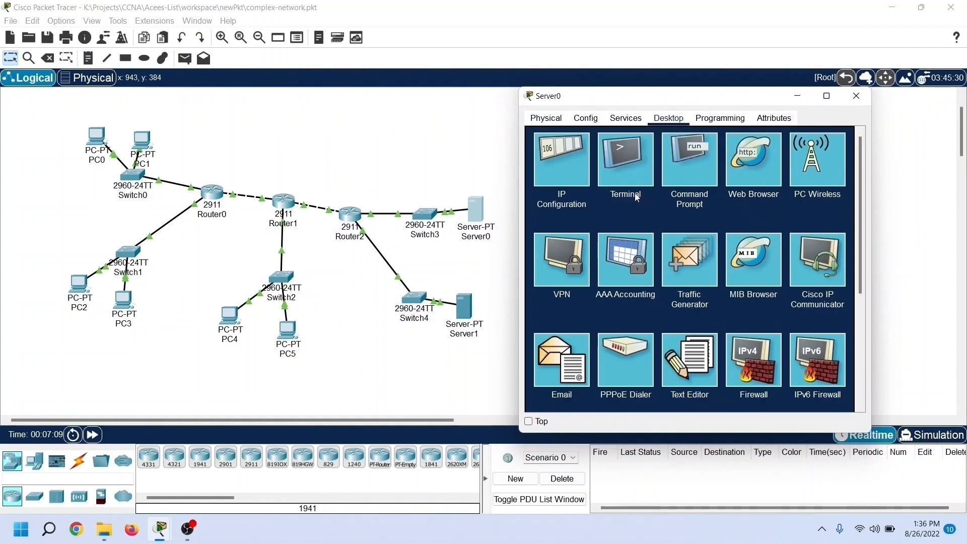
left_click(674, 184)
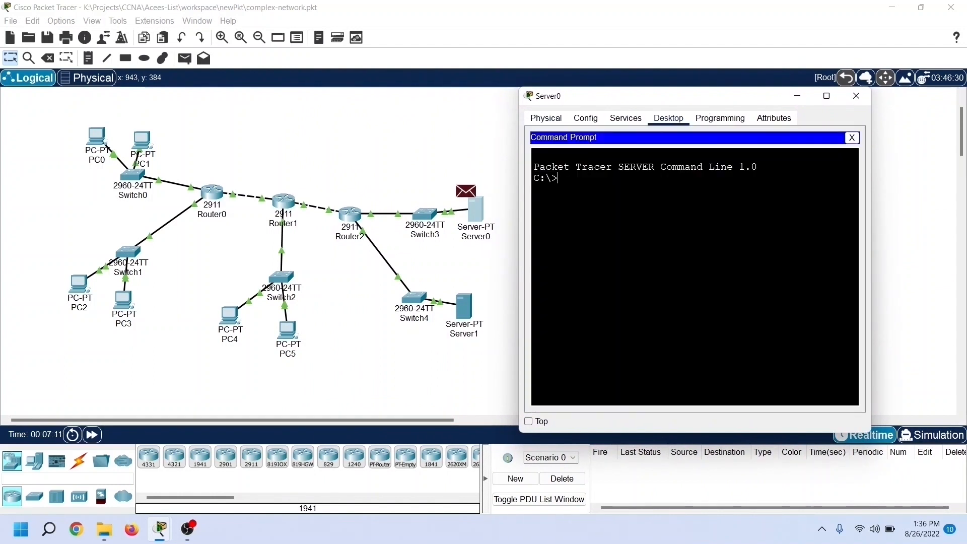
type("ping")
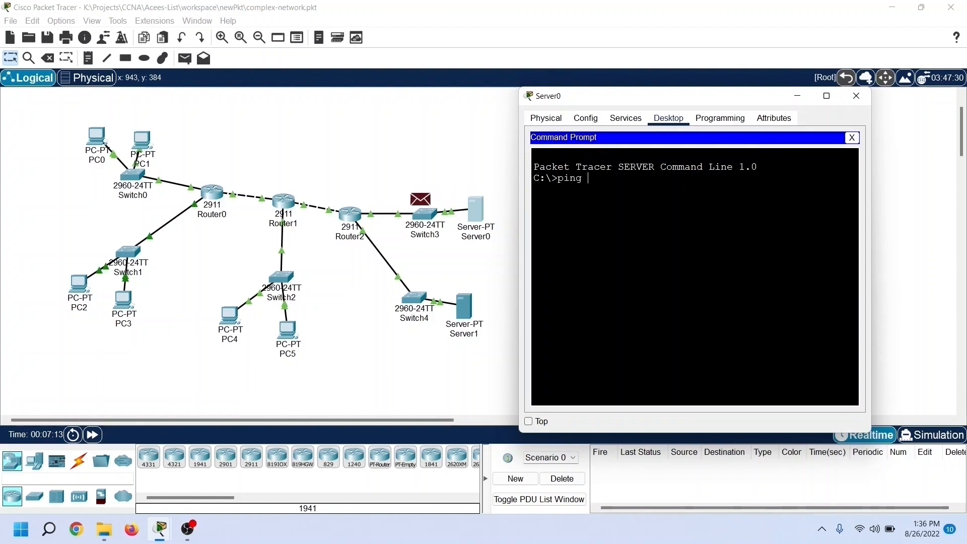
type("20.0.0.10")
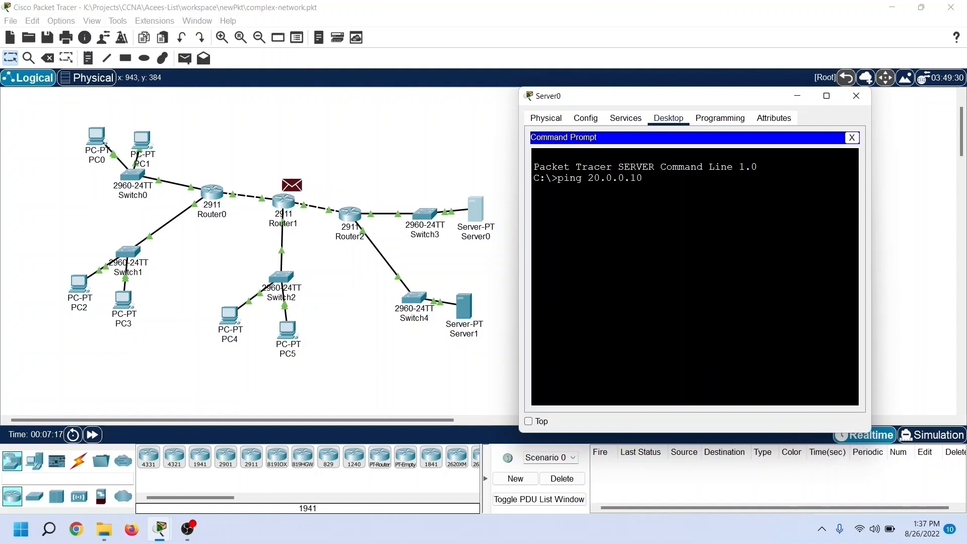
key("Return")
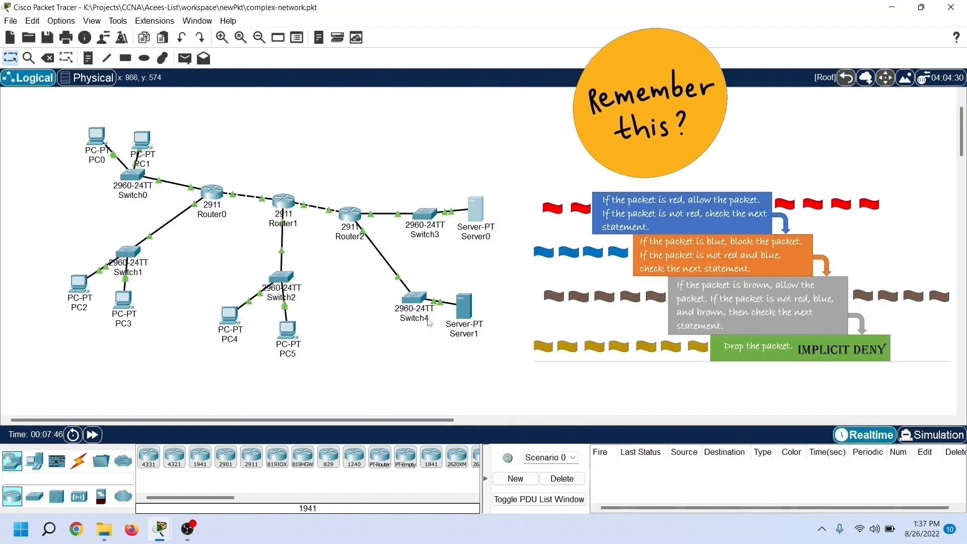
Step: Bring Router0's command line back up and enter global configuration mode with configure terminal
mouse_move(160, 529)
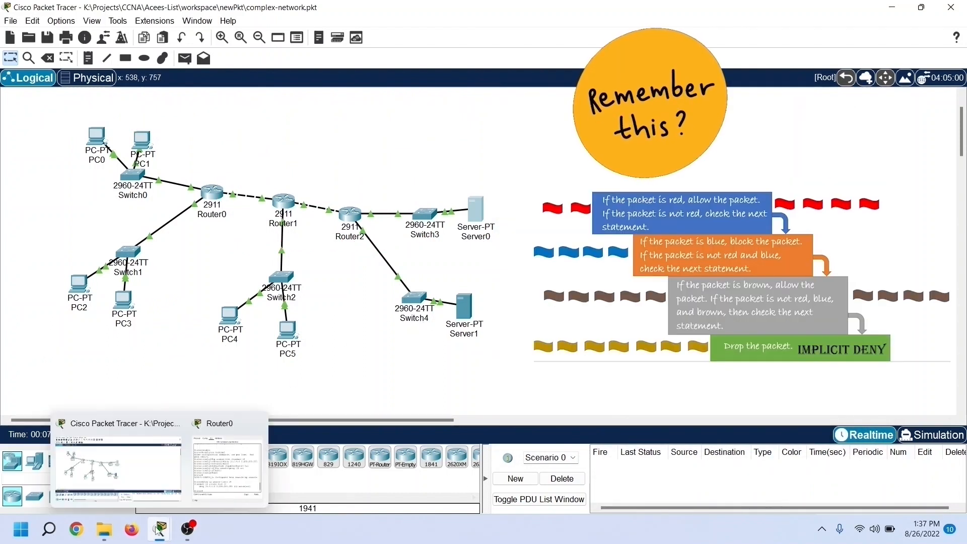
left_click(229, 464)
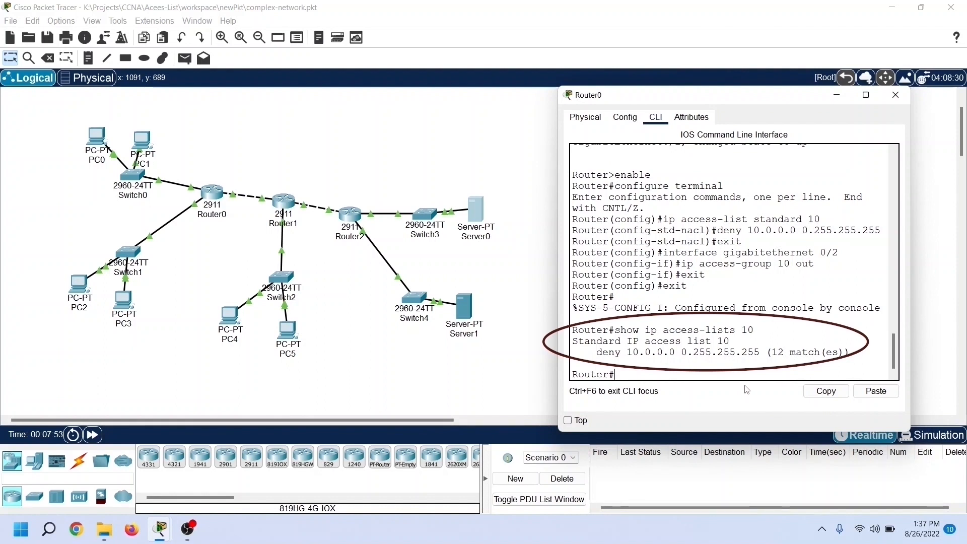
type("onfigure termi")
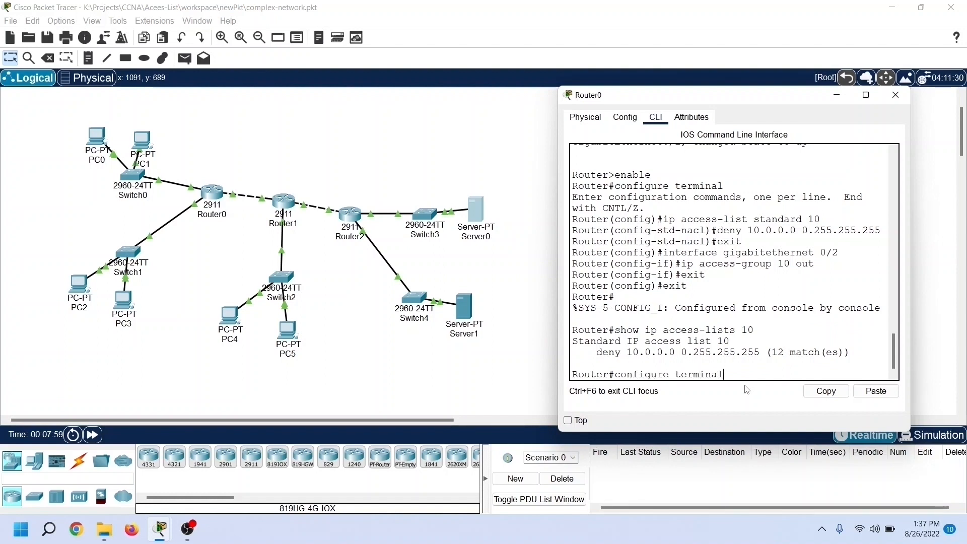
type("nal")
key("Return")
Step: Add a permit any entry to standard IP access list 10 on Router0, and return to global configuration mode
type("ig)#ip access-")
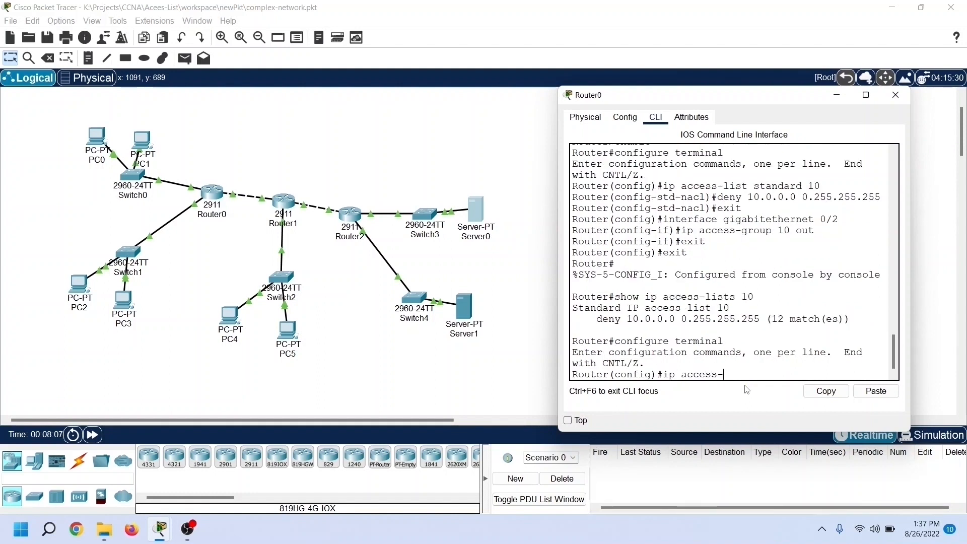
type("list standard 10")
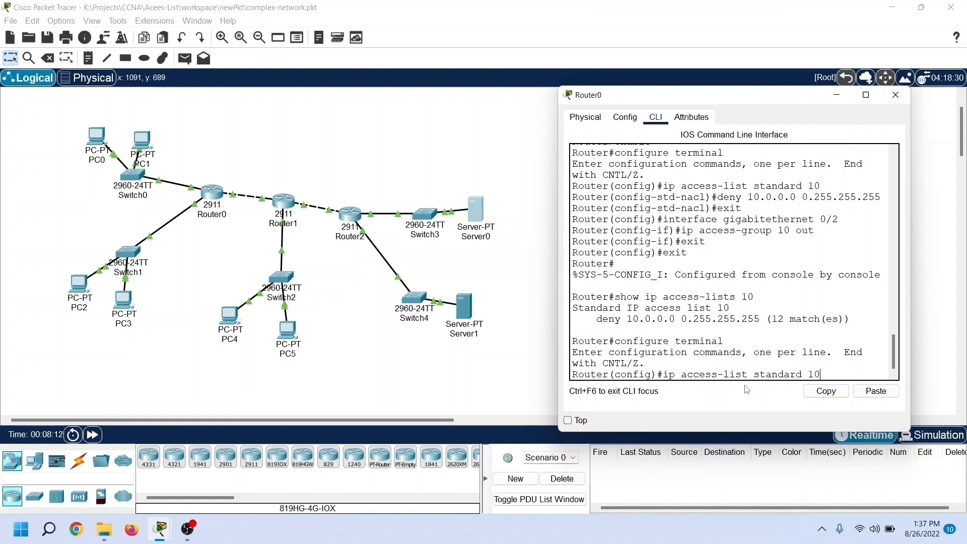
key("Return")
type("permit any")
key("Return")
type("exit")
key("Return")
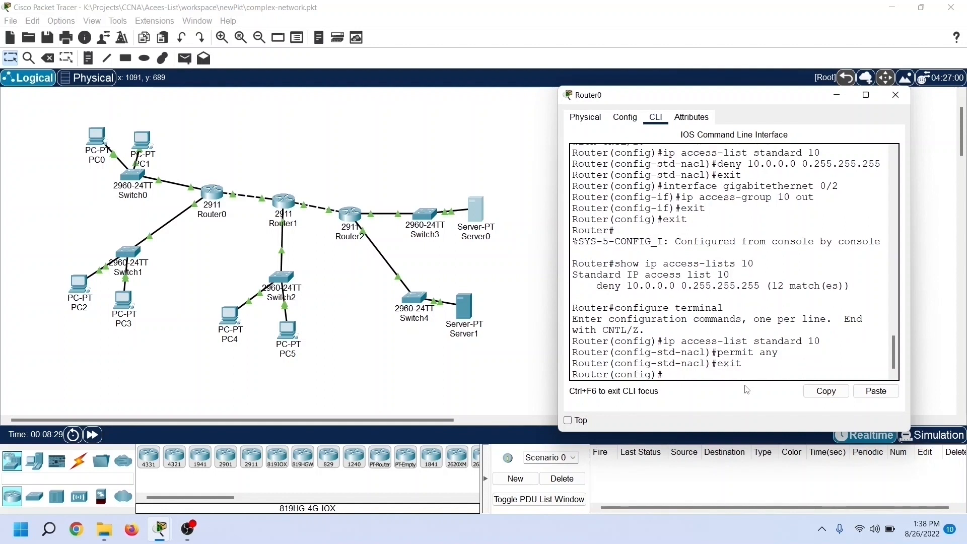
Step: Ping 30.0.0.10 from PC2's command prompt to retest access beyond Router0, review the enlarged output, and close PC2's window
left_click(160, 531)
left_click(160, 466)
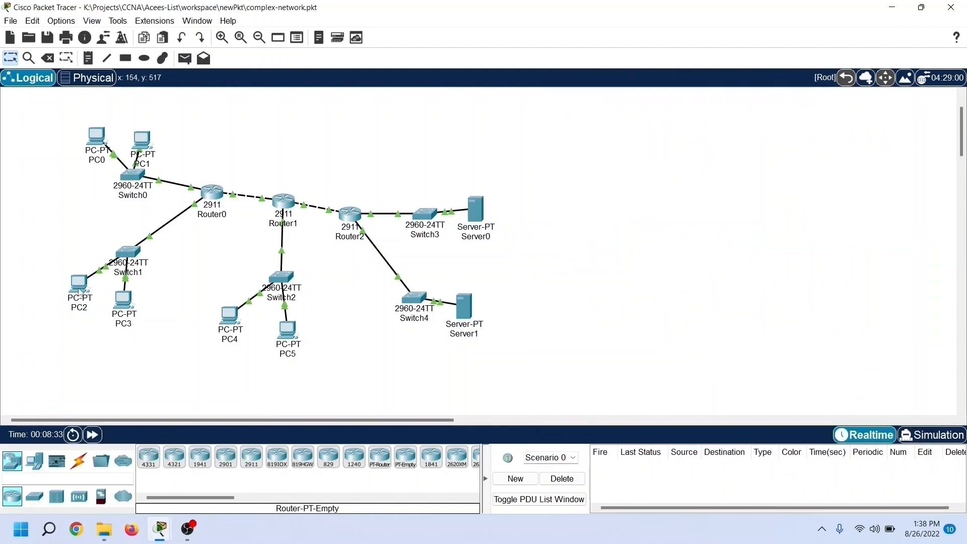
left_click(79, 287)
left_click_drag(455, 76, 676, 70)
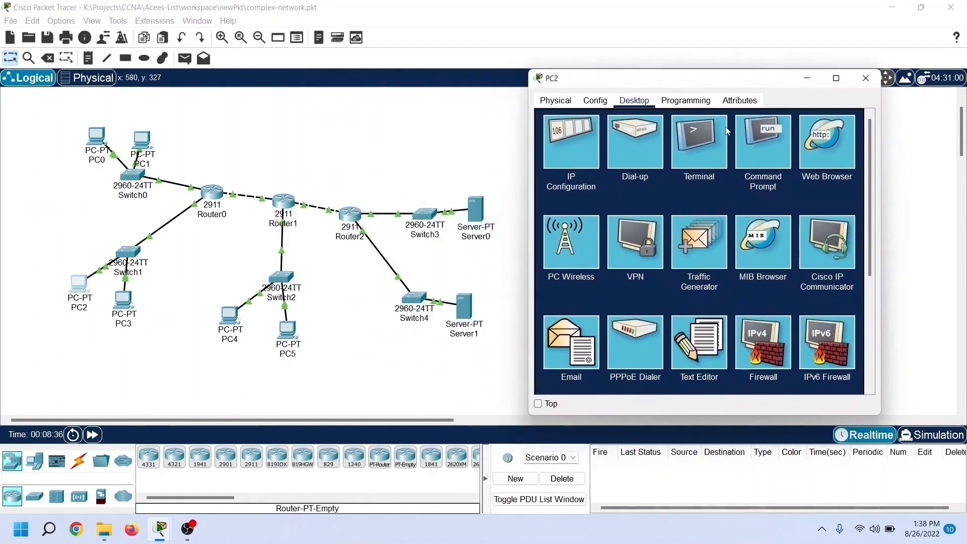
left_click(754, 154)
type("ping 30.0.0.10")
key("Return")
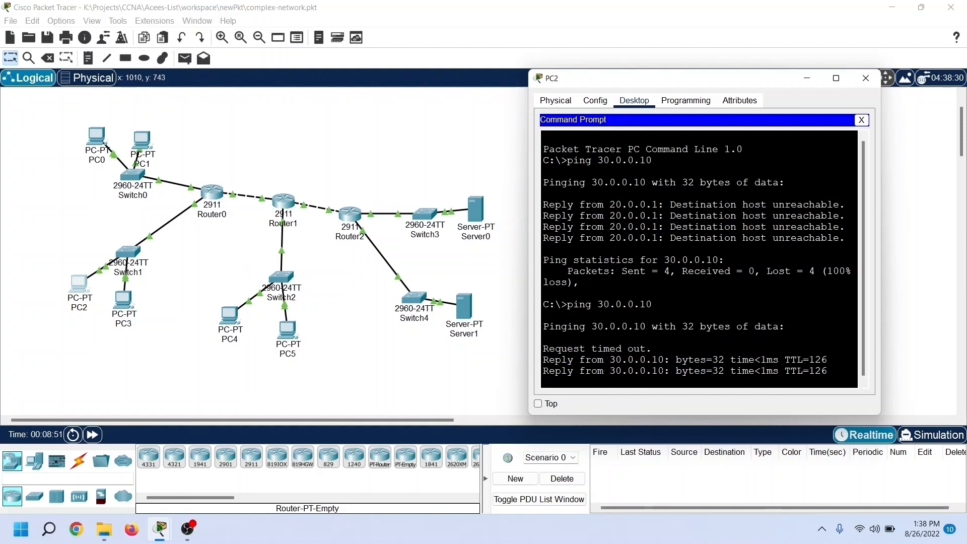
left_click_drag(880, 415, 938, 487)
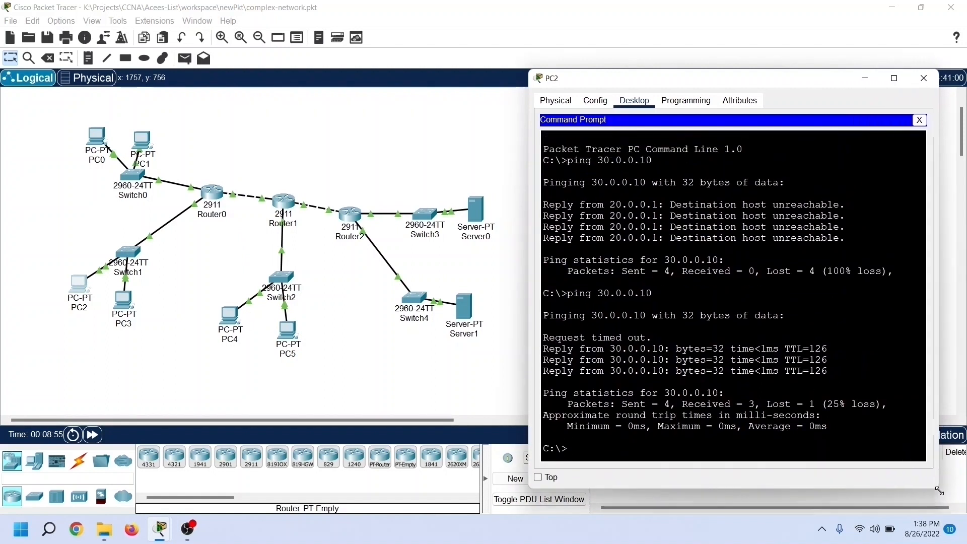
left_click(917, 82)
Step: Repeat the ping to 20.0.0.10 from Server0's command prompt, and close Server0's window
left_click(478, 214)
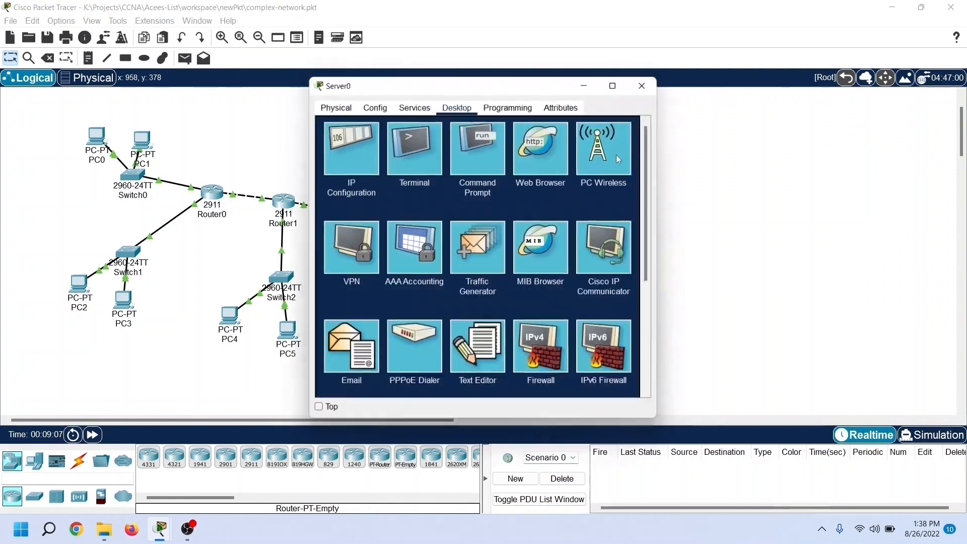
left_click_drag(536, 88, 759, 96)
left_click(706, 166)
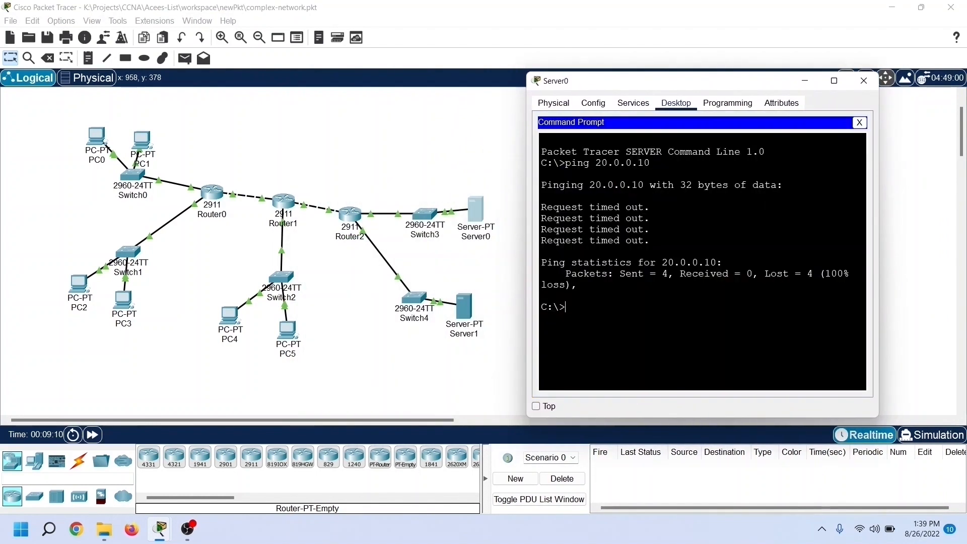
key("Up")
key("Return")
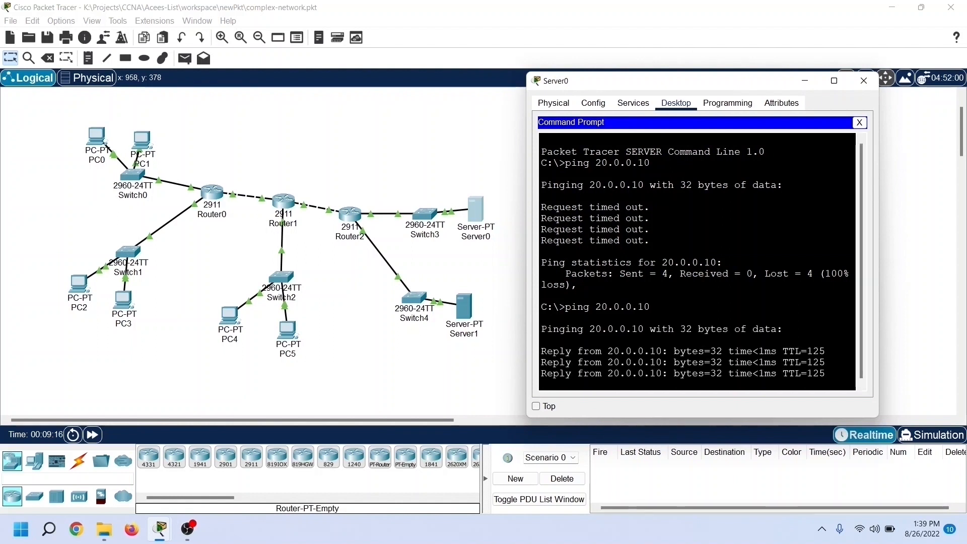
left_click(863, 81)
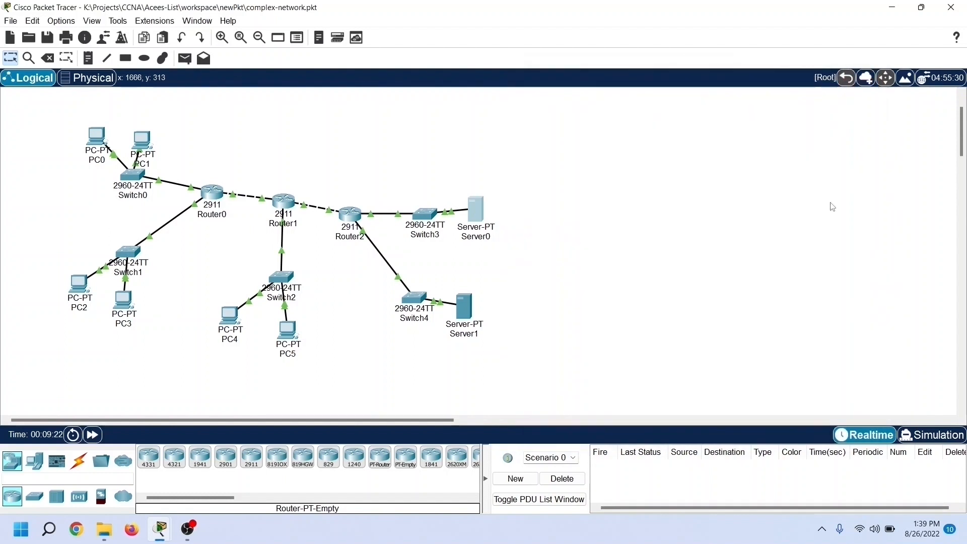
Step: Ping 50.0.0.1 again from PC0's command prompt to test whether the Server1 network is still blocked
double_click(96, 136)
left_click_drag(352, 84, 639, 71)
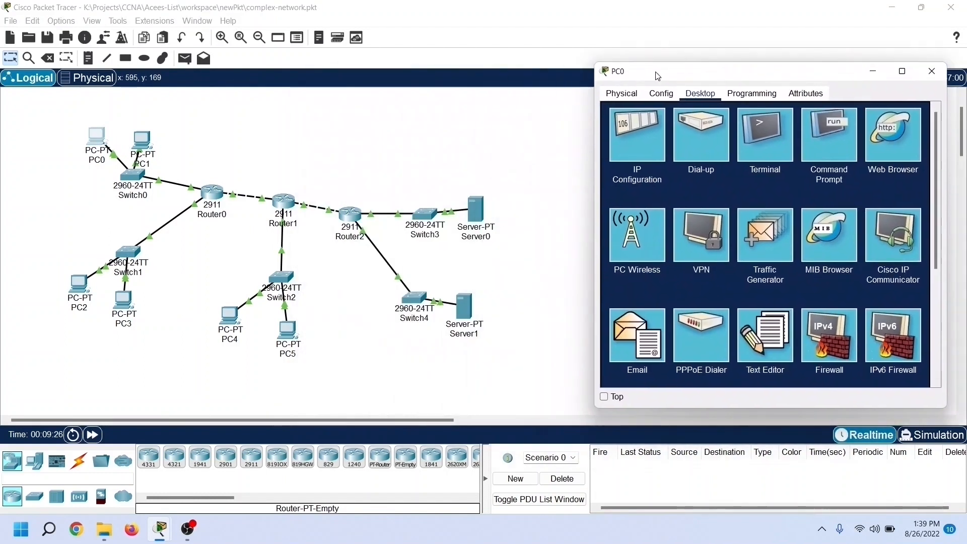
left_click(812, 148)
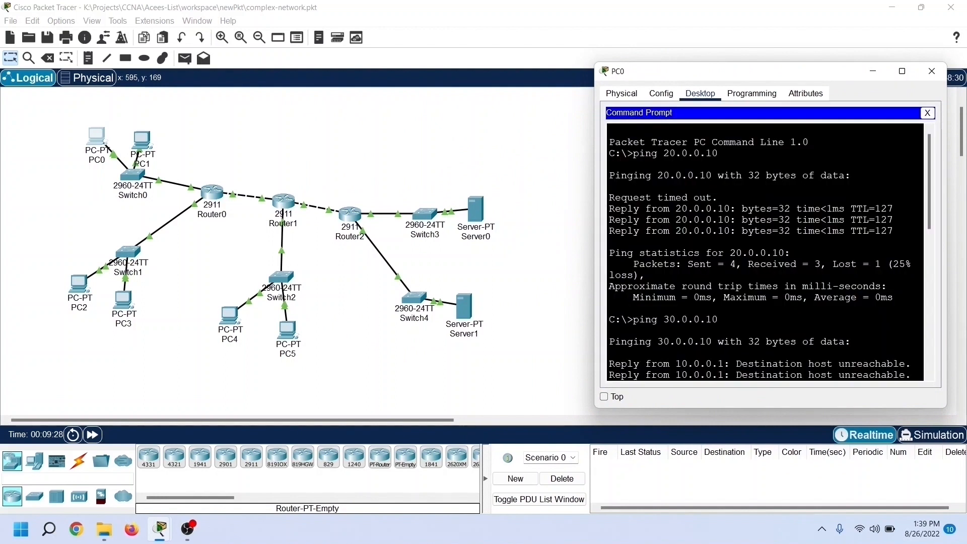
scroll(765, 252, "down", 12)
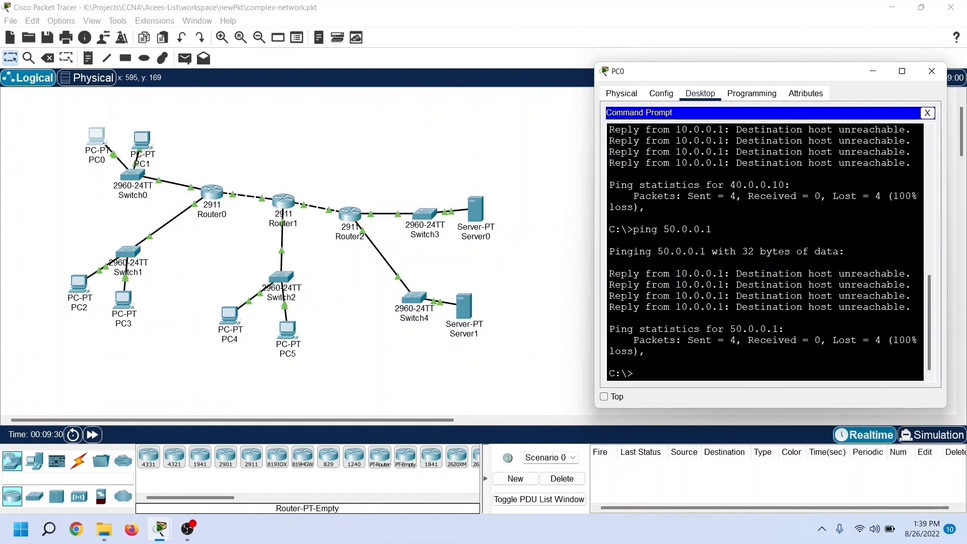
key("Up")
key("Return")
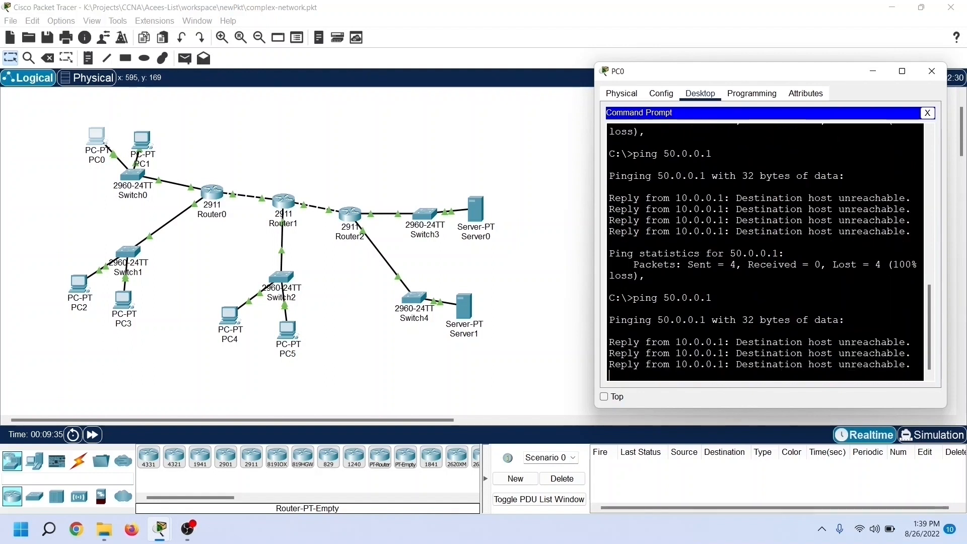
Step: Ping 40.0.0.1 from PC0 to test access to the Server0 network
key("Up")
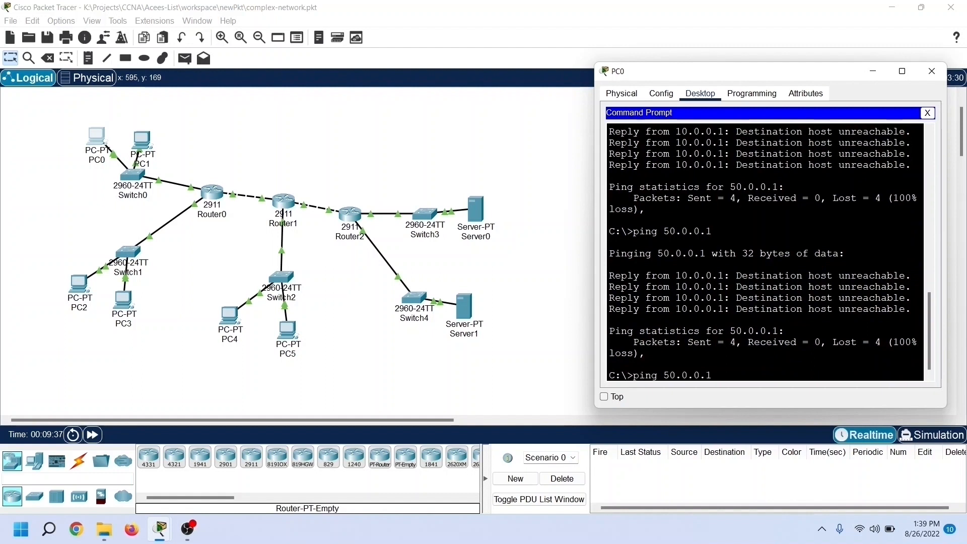
key("Left")
key("Left")
key("Left")
key("Left")
key("Left")
key("Left")
key("Left")
key("BackSpace")
type("4")
key("Return")
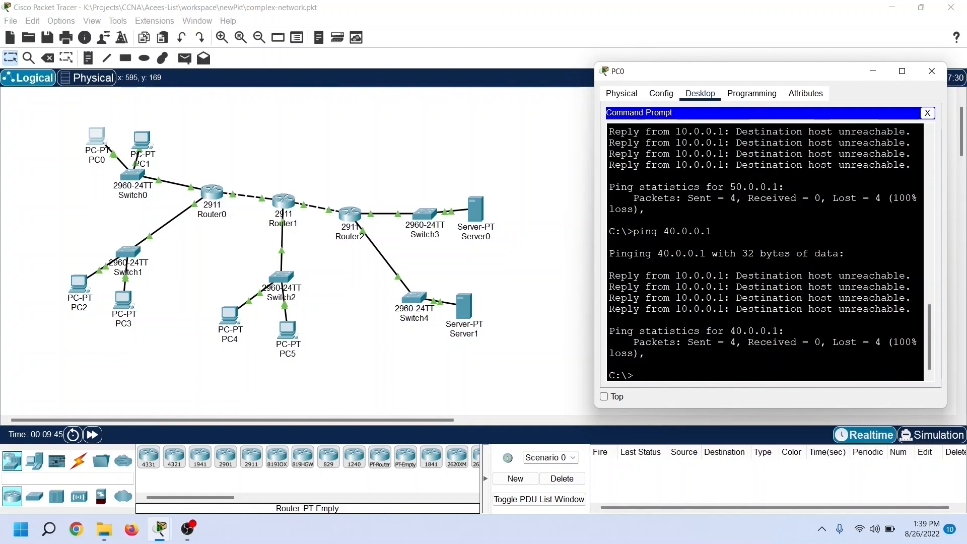
Step: Ping 20.0.0.10 from PC0 to test access to the PC2 network, and close PC0's window
key("Up")
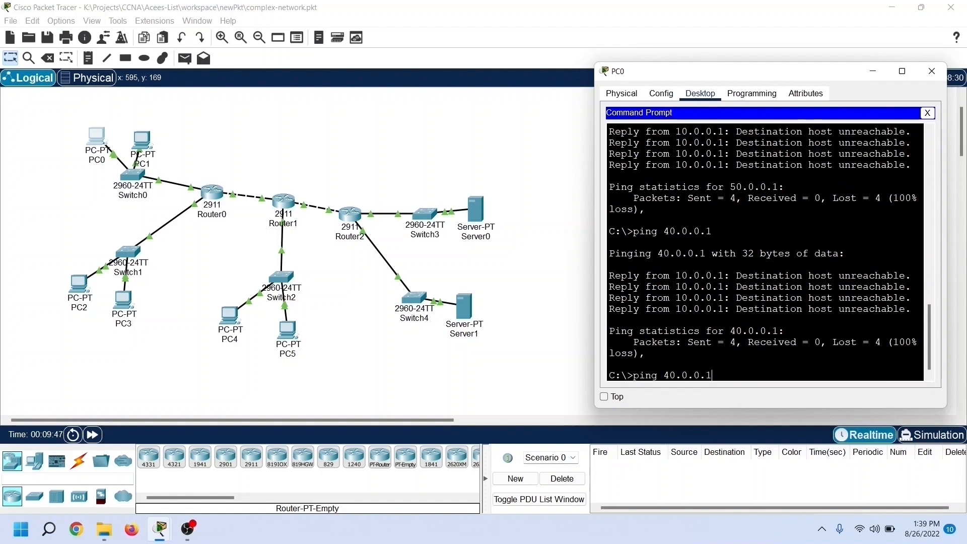
key("BackSpace")
type("2")
key("Return")
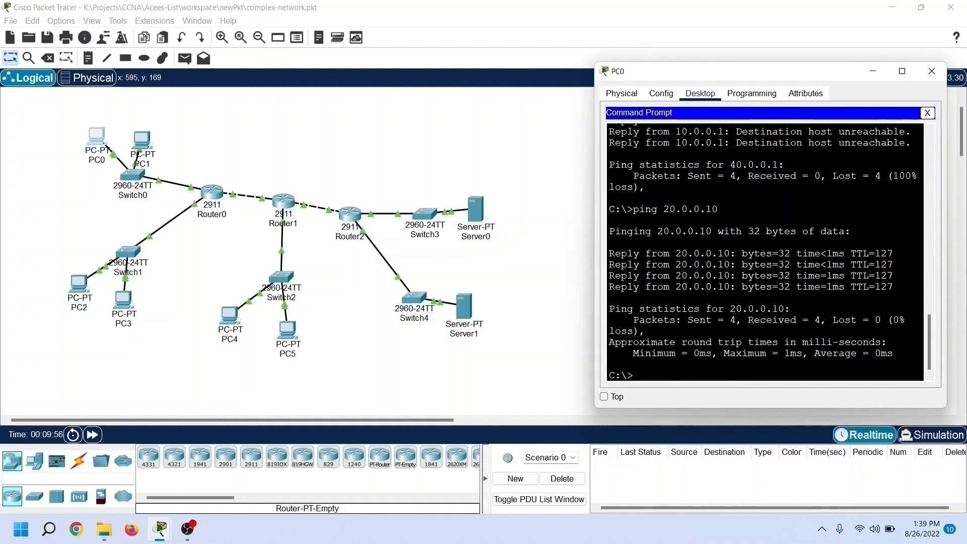
left_click(932, 71)
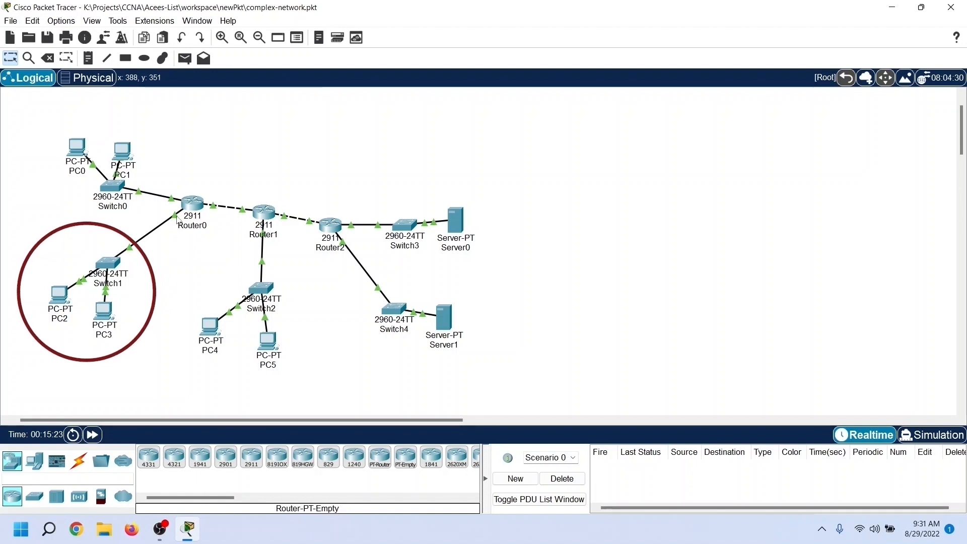
Step: Check the port labels on the Router0–Switch1 link, and open Router0's command line in a widened window beside the topology
mouse_move(177, 220)
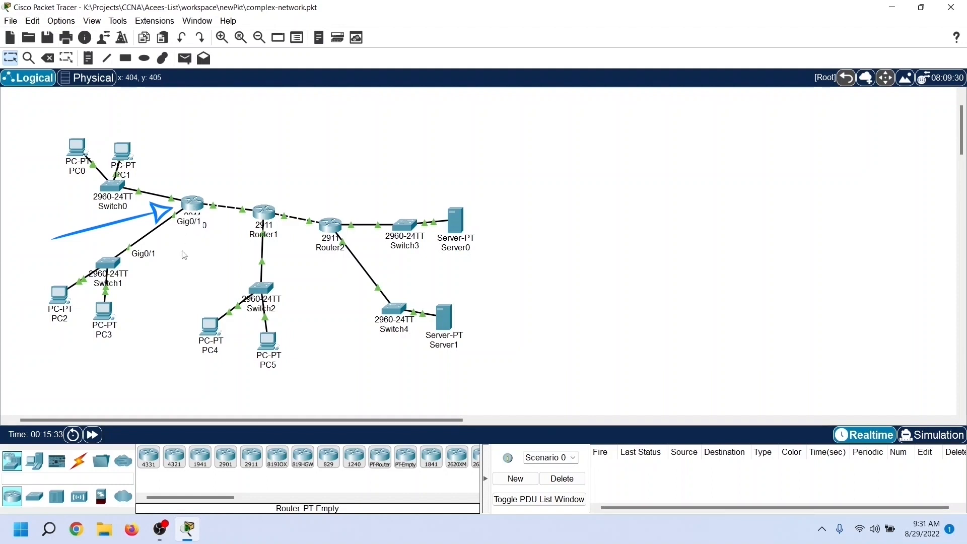
left_click_drag(139, 421, 156, 421)
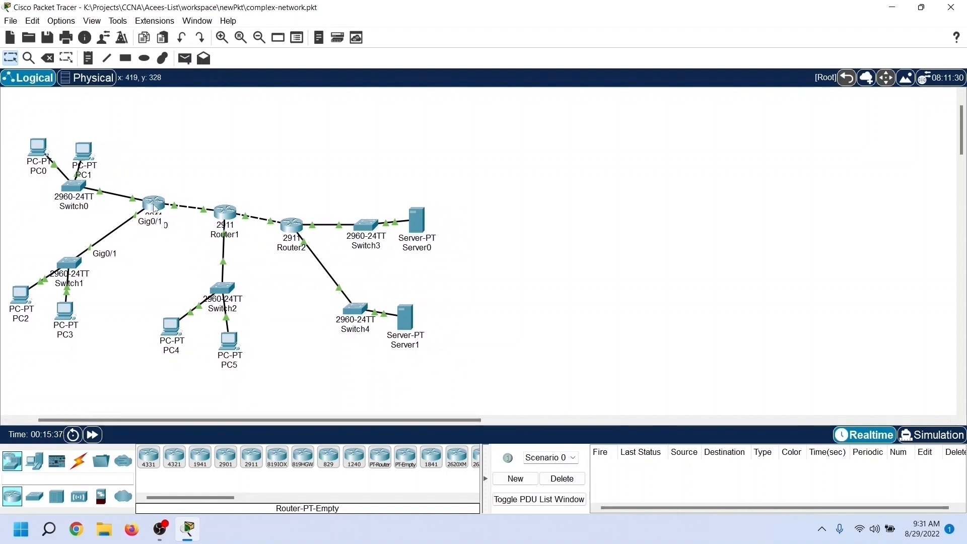
left_click(154, 207)
left_click_drag(430, 88, 566, 74)
left_click_drag(794, 220, 966, 219)
left_click(503, 350)
Step: Enter privileged mode with enable and global configuration mode with configure terminal on Router0
type("enabl")
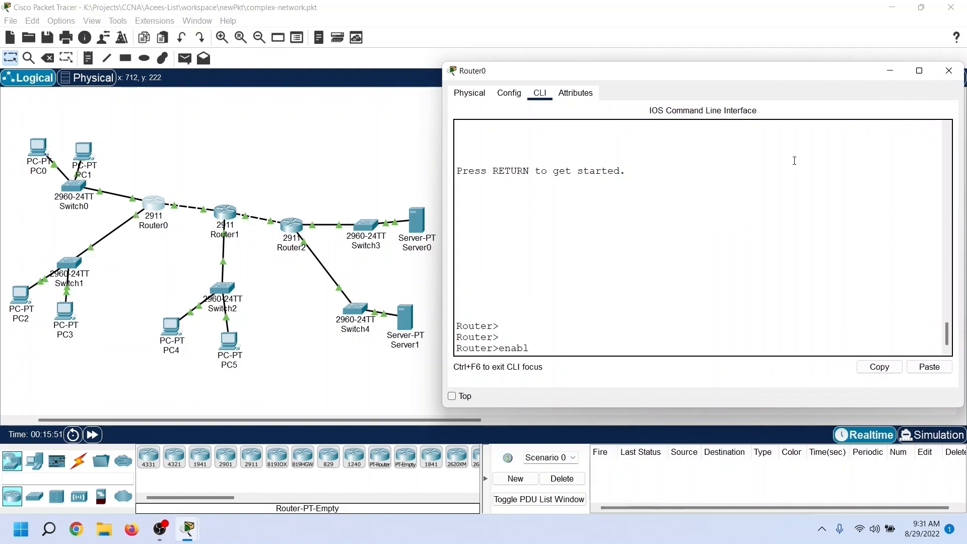
type("e")
key("Return")
type("configure")
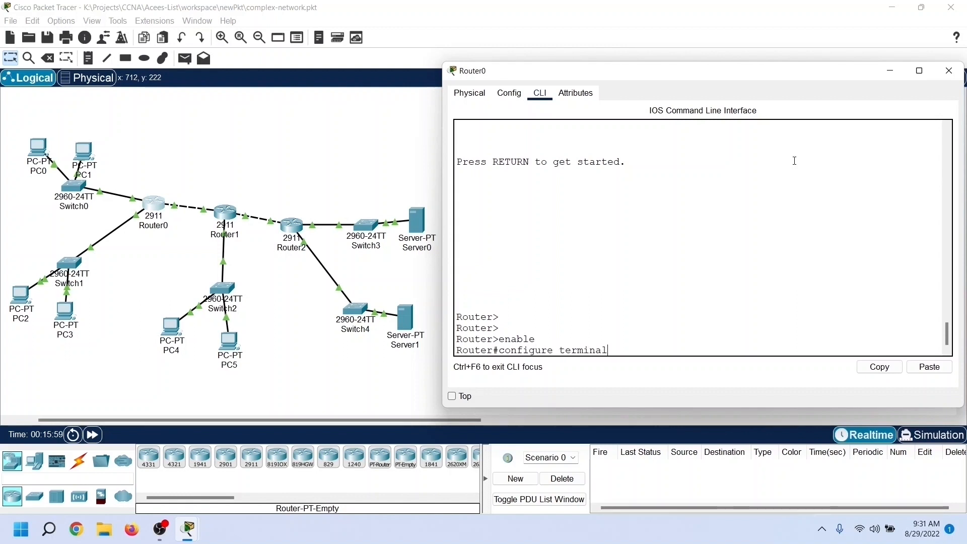
type(" terminal")
key("Return")
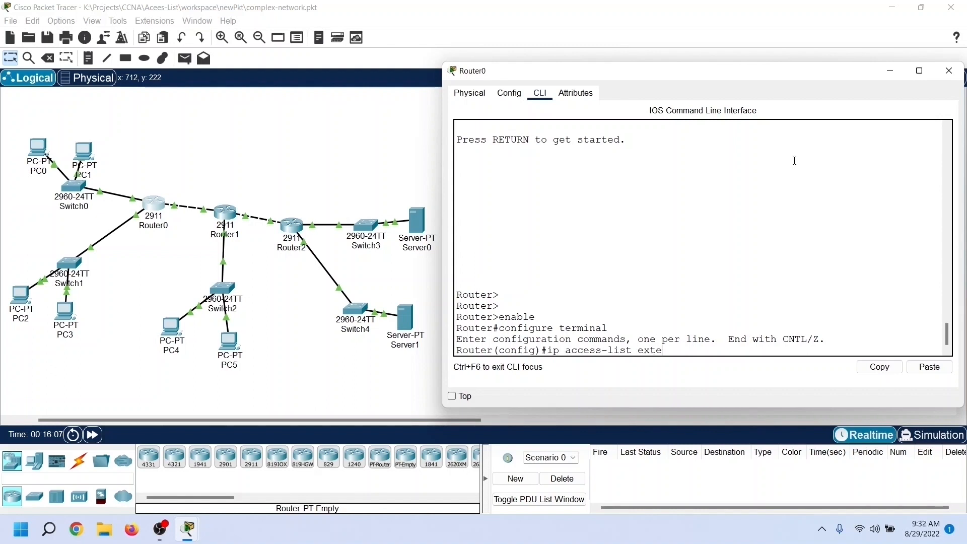
Step: Create extended access list 110 on Router0 with ip access-list extended 110
type("ded 11")
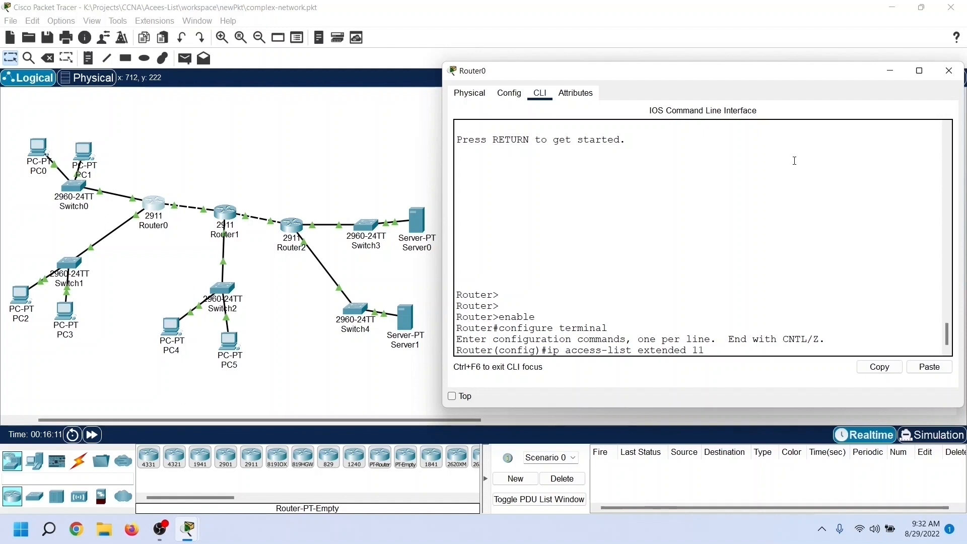
type("0")
key("Return")
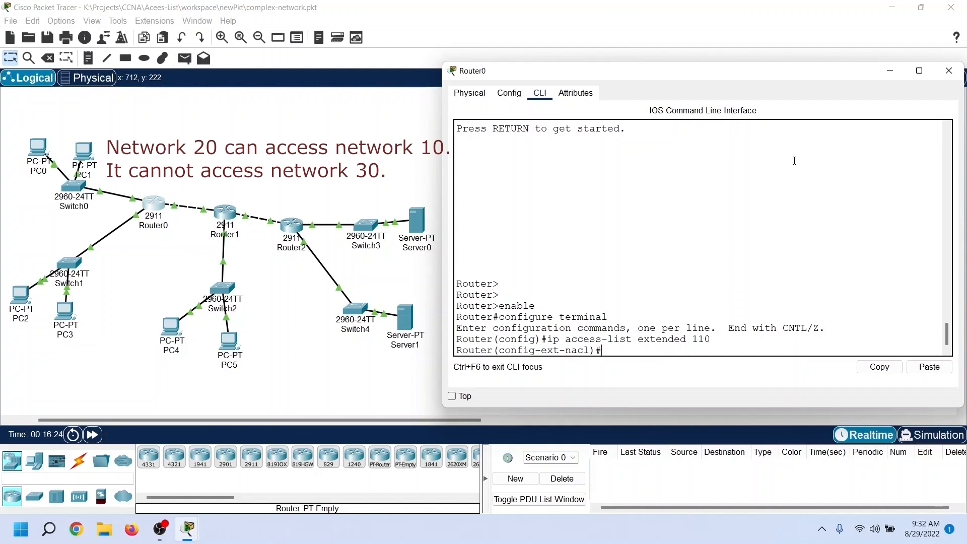
Step: Permit IP traffic from network 20.0.0.0 to network 10.0.0.0 in the access list, using wildcard mask 0.255.255.255 for both
type("permit")
type("ip")
type("20.0.0.0")
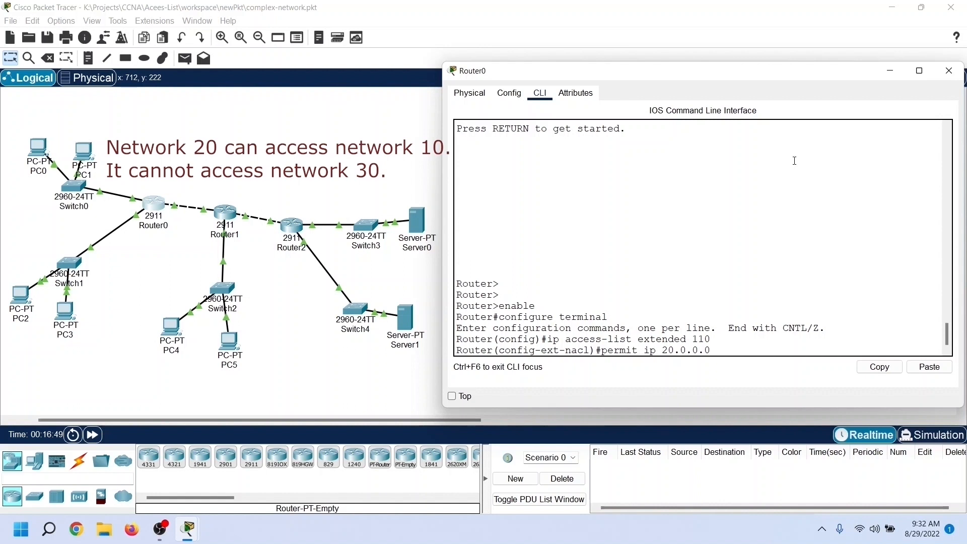
type(" 0.255.255.25")
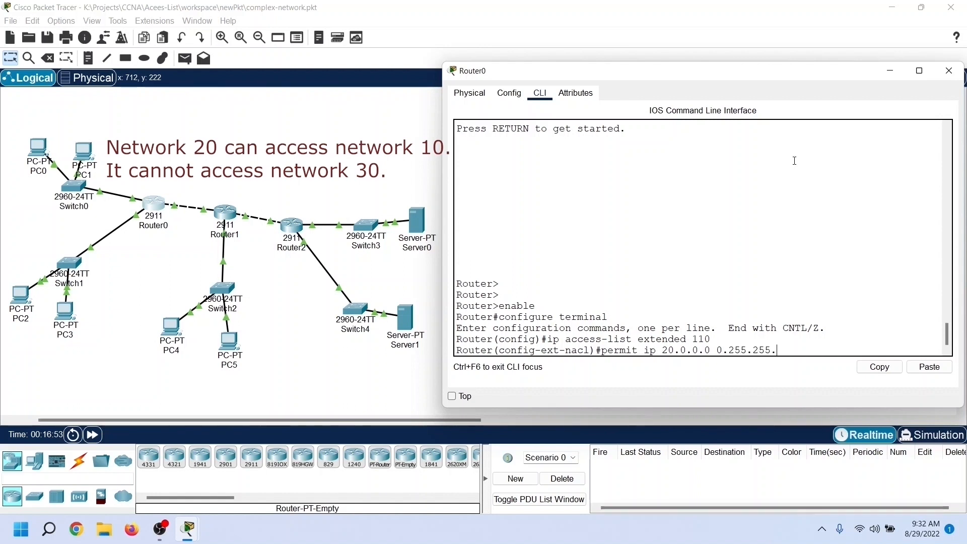
type("5 10.0.0.0")
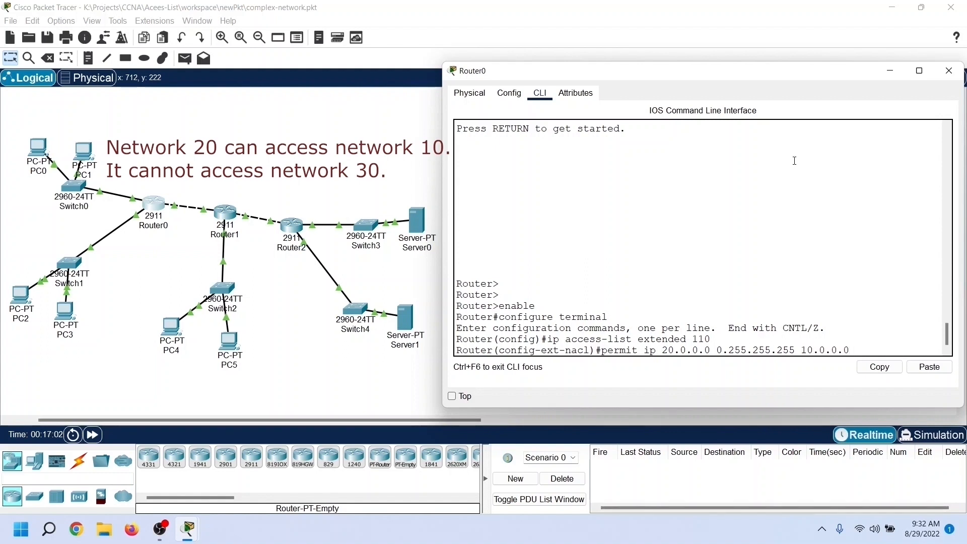
type(" 0.255.255.255")
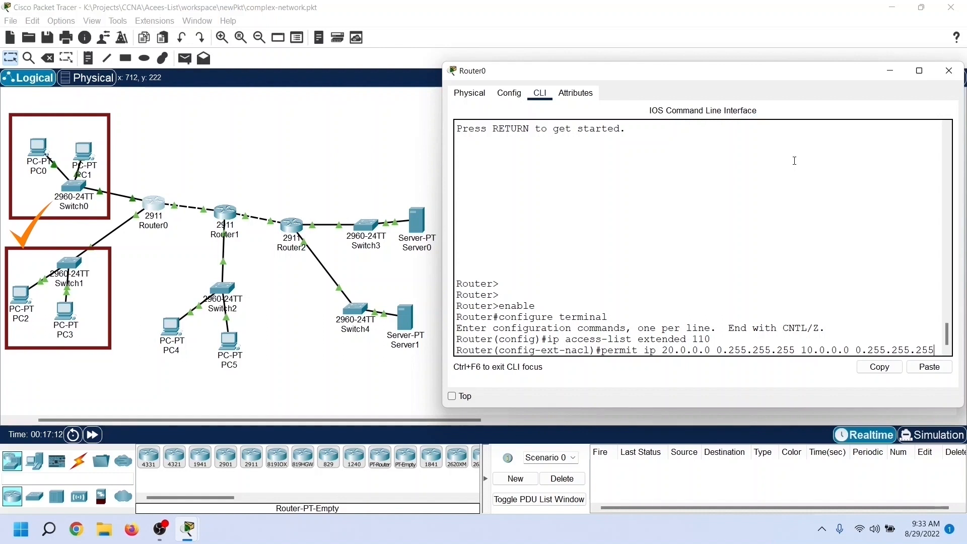
key("Return")
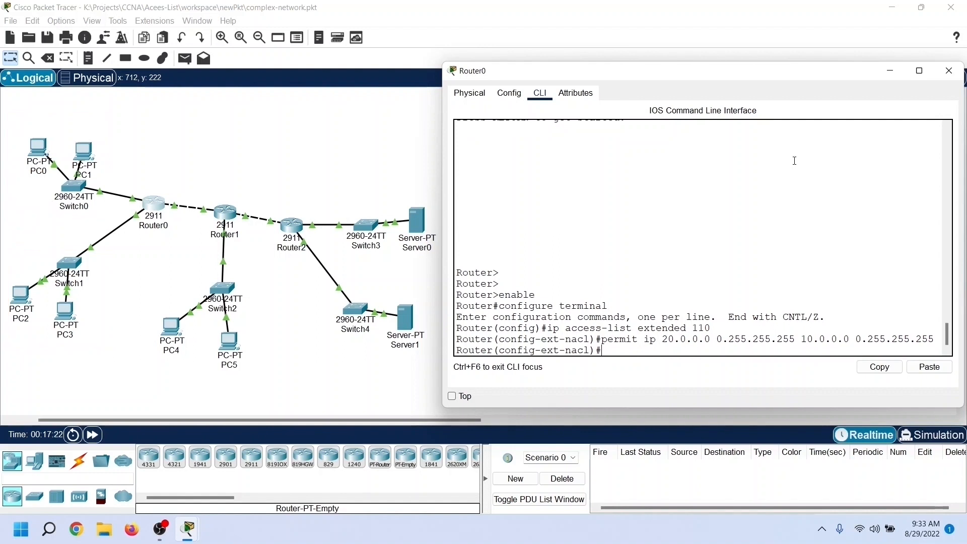
Step: Add a rule denying IP traffic from network 20.0.0.0 to network 30.0.0.0, with wildcard mask 0.255.255.255 for both
key("Up")
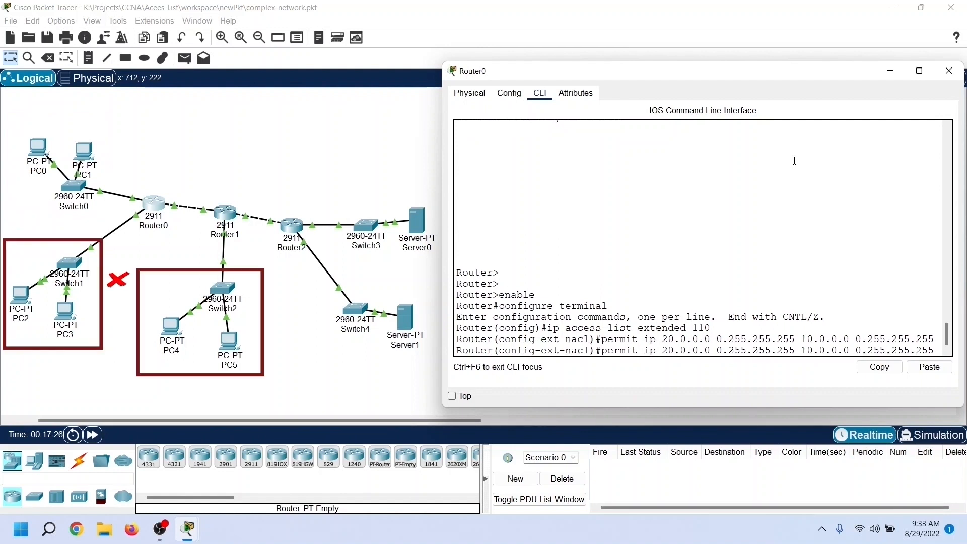
key("BackSpace")
key("BackSpace")
key("BackSpace")
key("BackSpace")
key("BackSpace")
key("BackSpace")
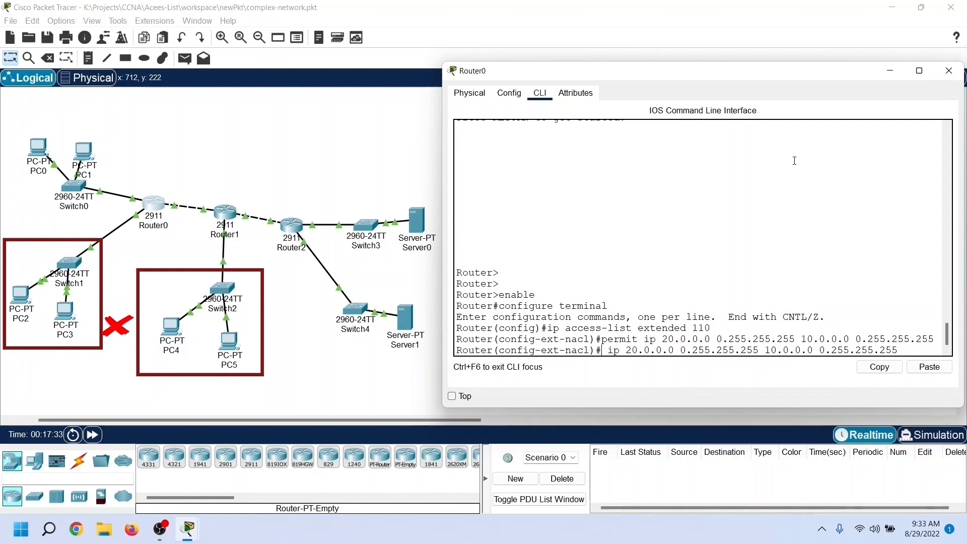
type("deny")
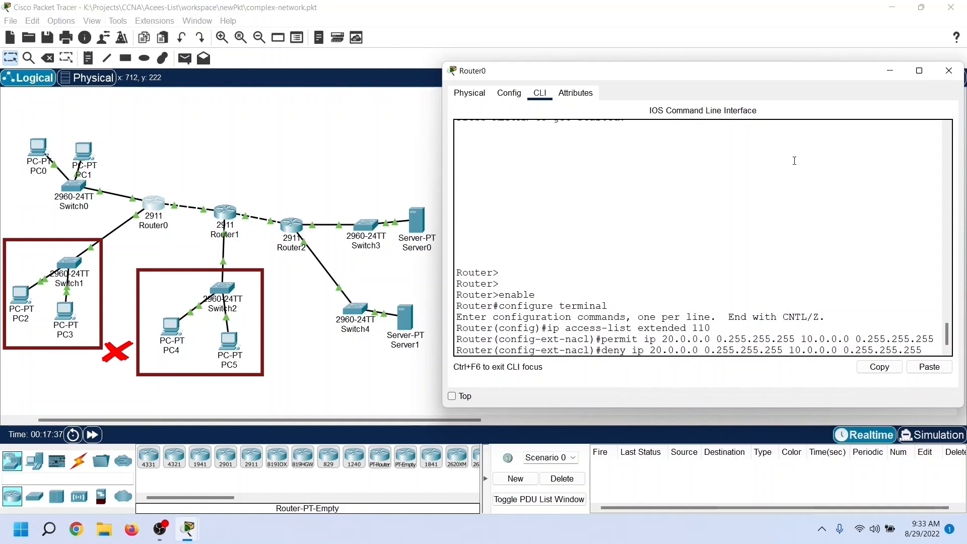
key("Right")
key("Right")
key("Right")
key("Right")
key("Right")
key("Right")
key("Right")
key("Right")
key("Right")
key("Right")
key("Right")
key("Right")
key("Right")
key("Right")
key("Right")
key("Right")
key("Right")
key("Right")
key("Right")
key("Right")
key("Right")
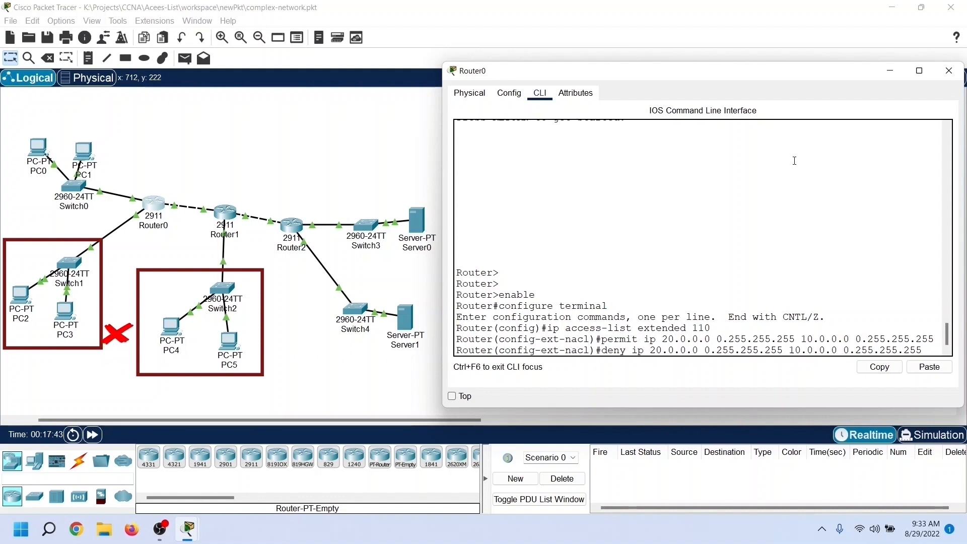
key("BackSpace")
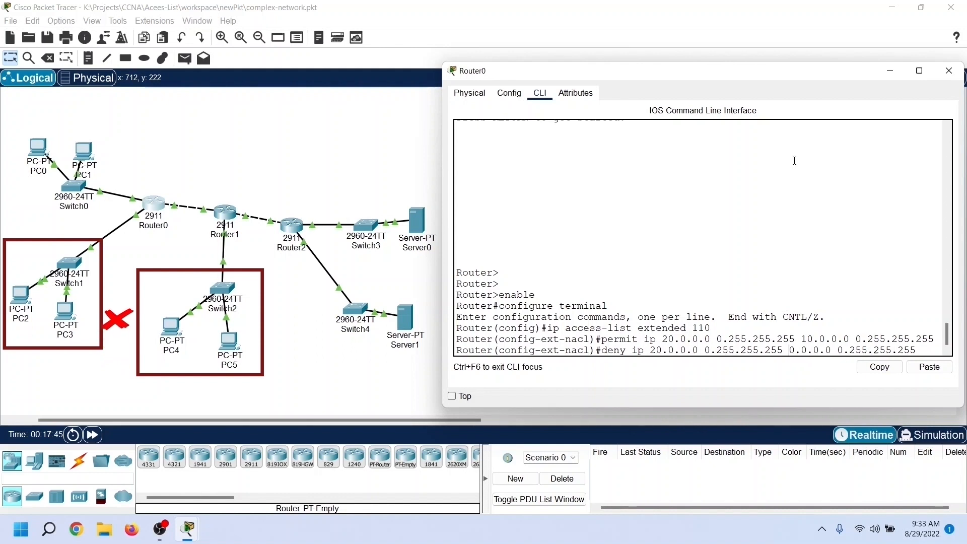
type("3")
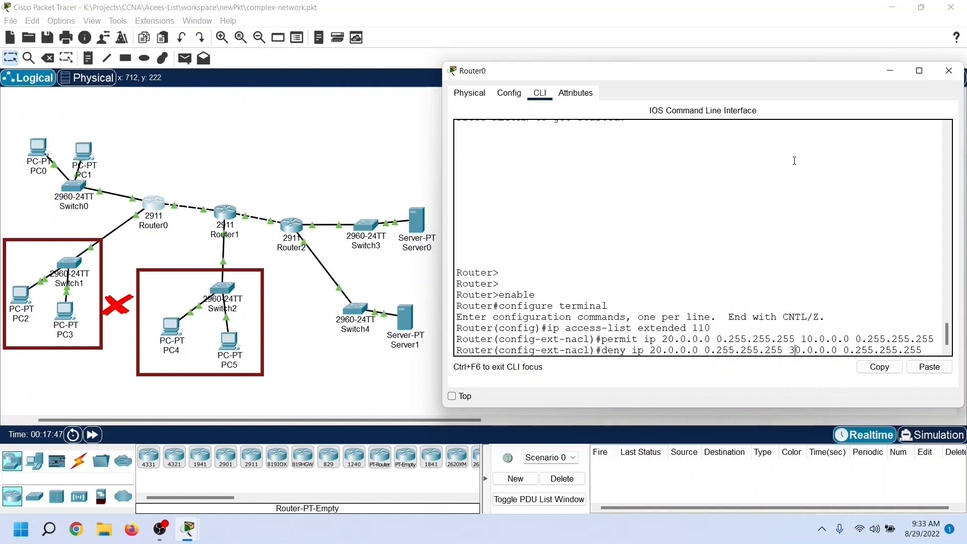
key("Right")
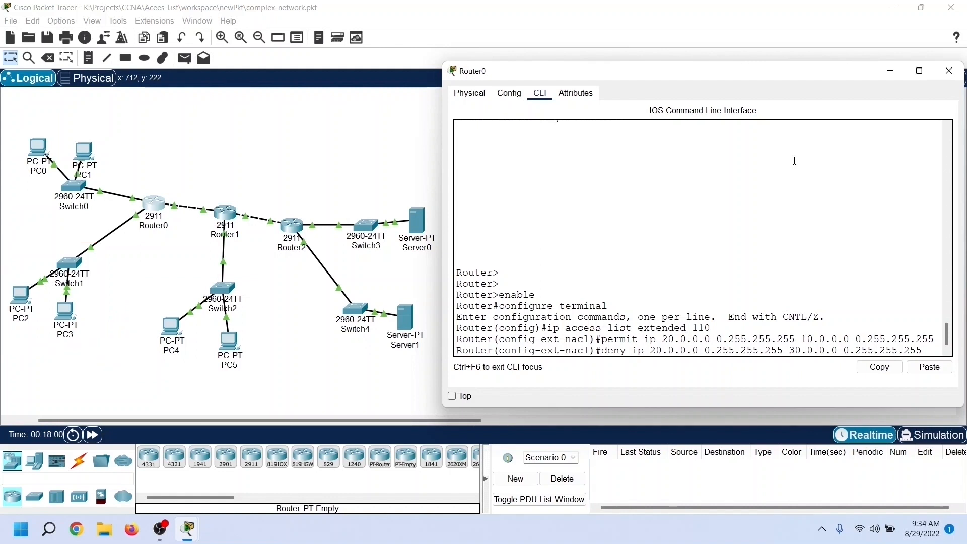
key("Return")
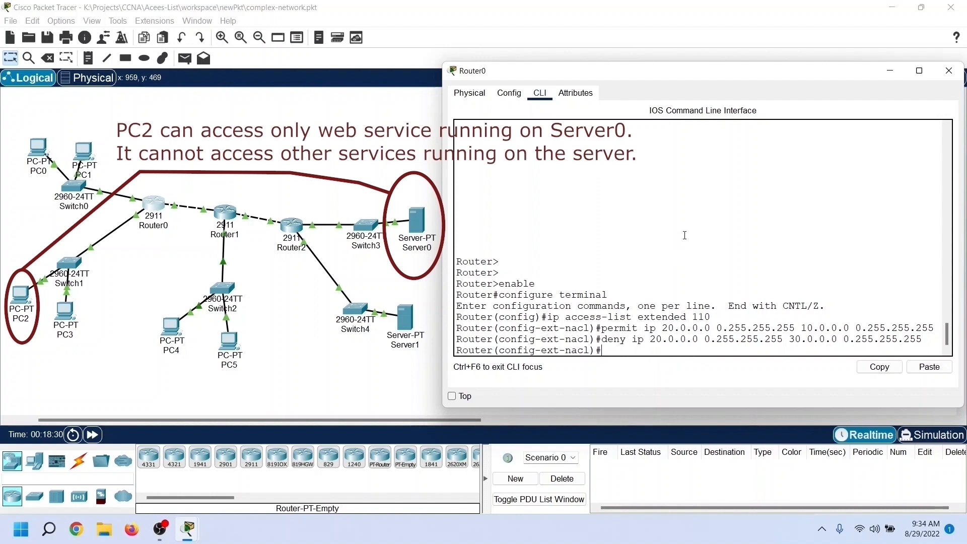
Step: Permit TCP traffic from host 20.0.0.10 to host 40.0.0.10 on port 80, using wildcard mask 0.0.0.0 for both hosts
type("permi")
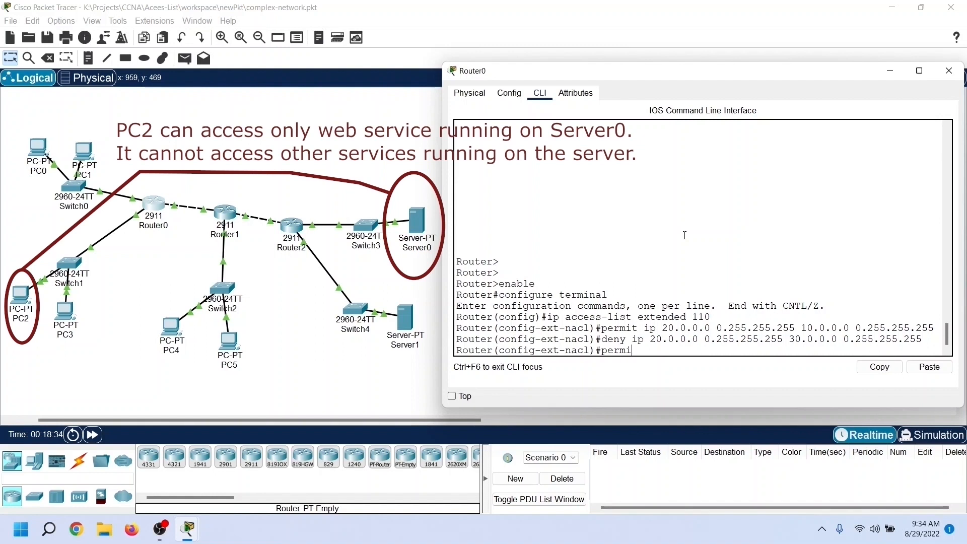
type("t")
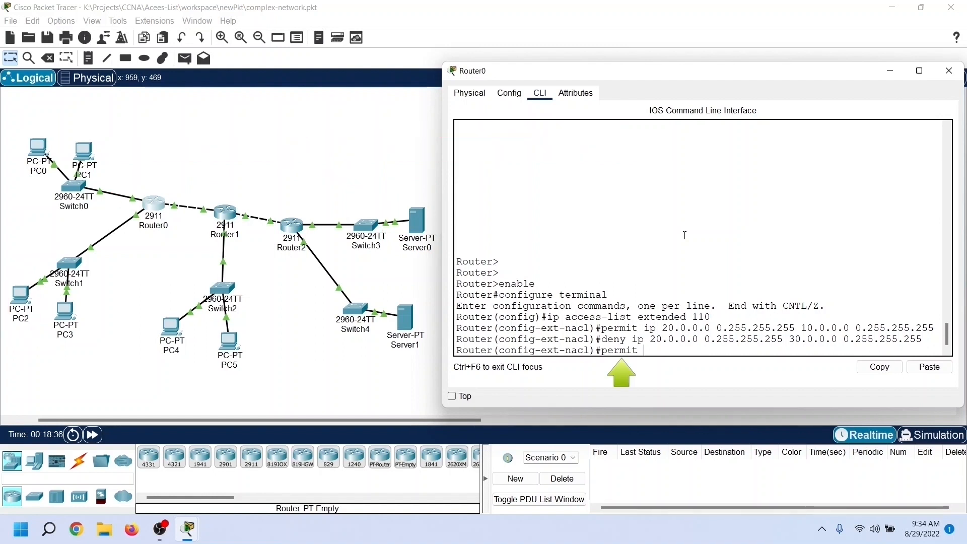
type(" tcp")
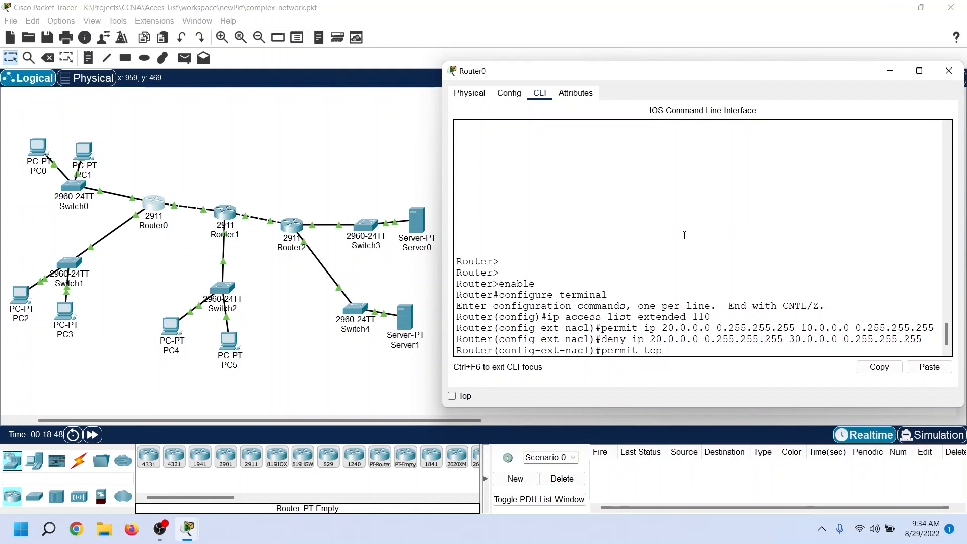
type("20.0.0.10")
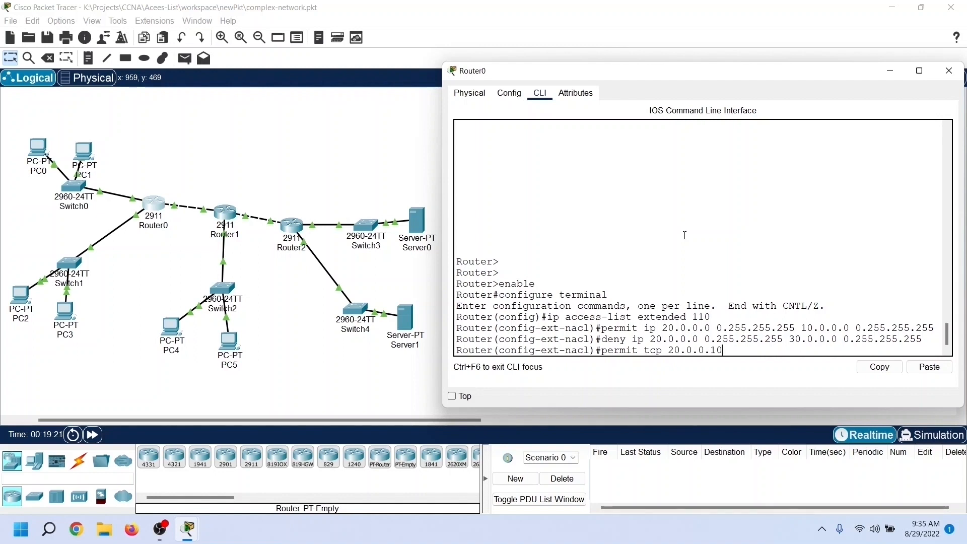
type(" 0.0.0.0 40.0.0.10")
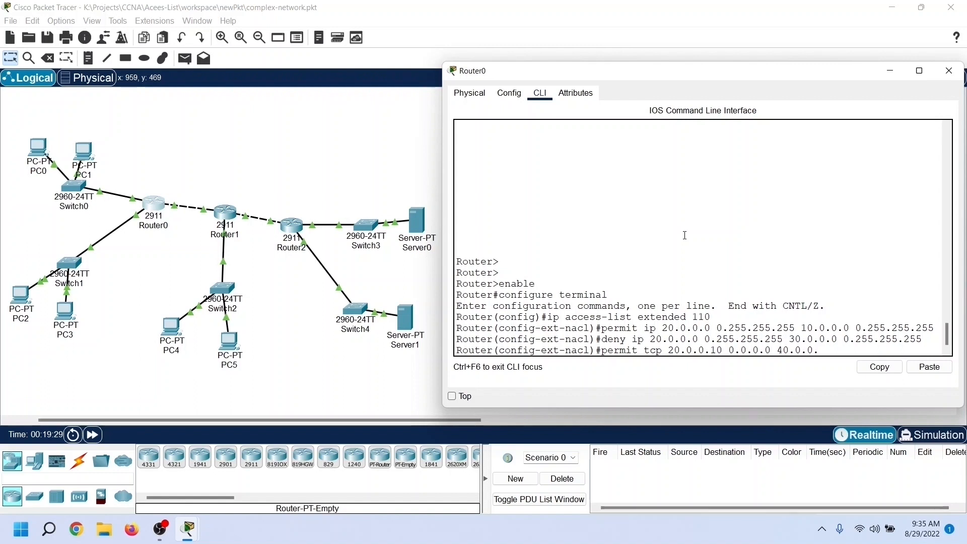
type(" 0.0.0.0")
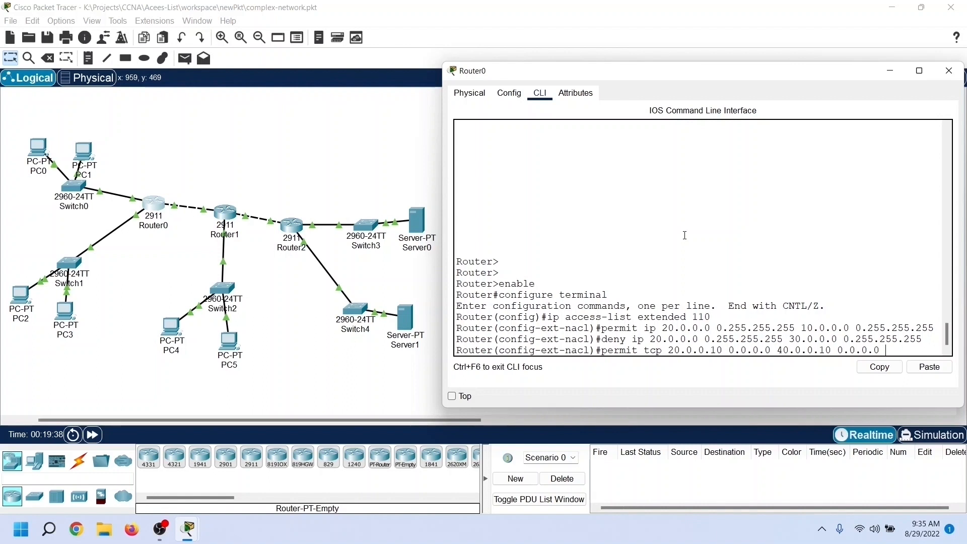
type("eq")
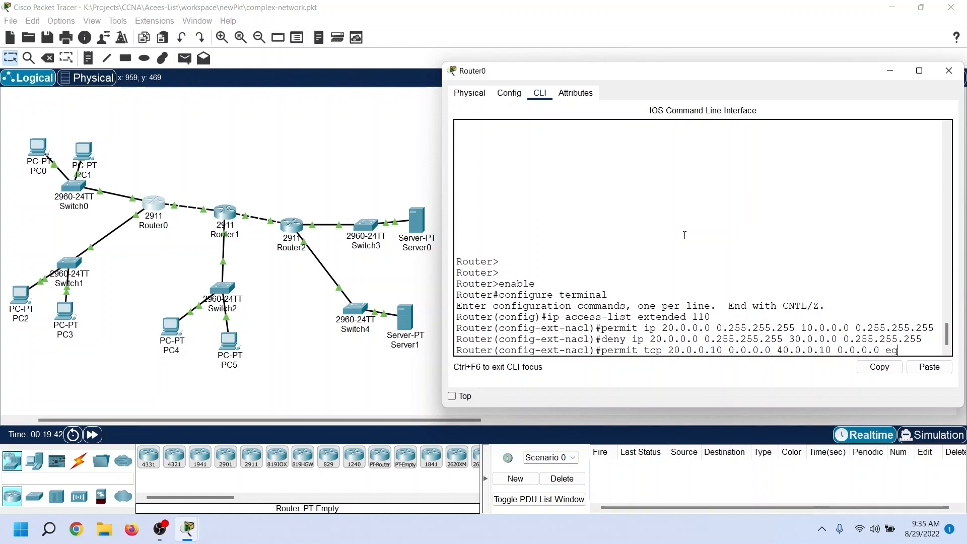
type(" 80")
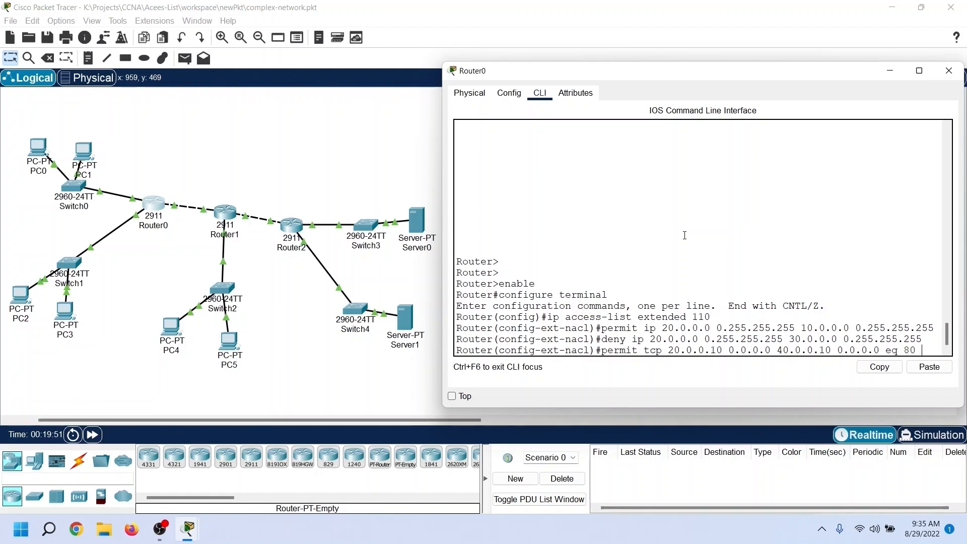
key("Return")
Step: Add the same TCP permit rule from 20.0.0.10 to 40.0.0.10 for port 443
key("Up")
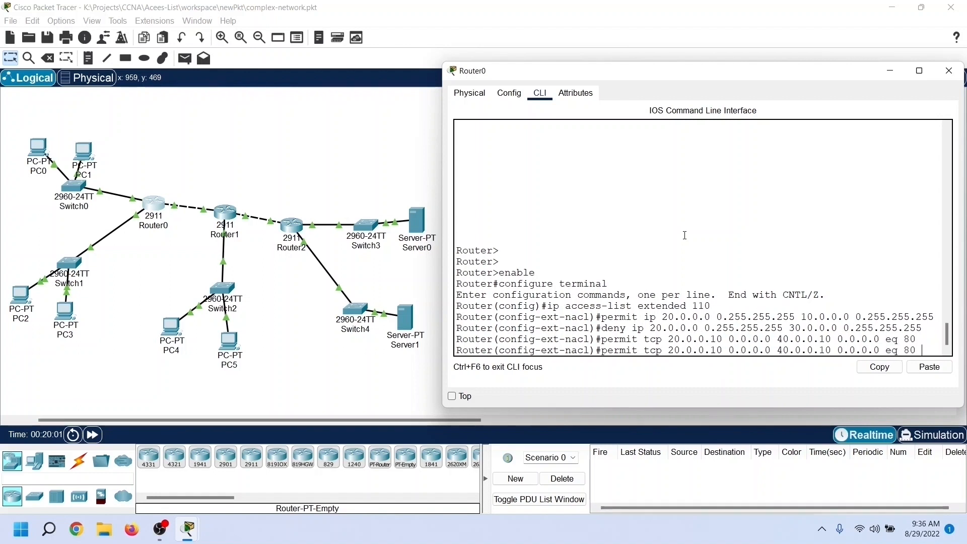
key("BackSpace")
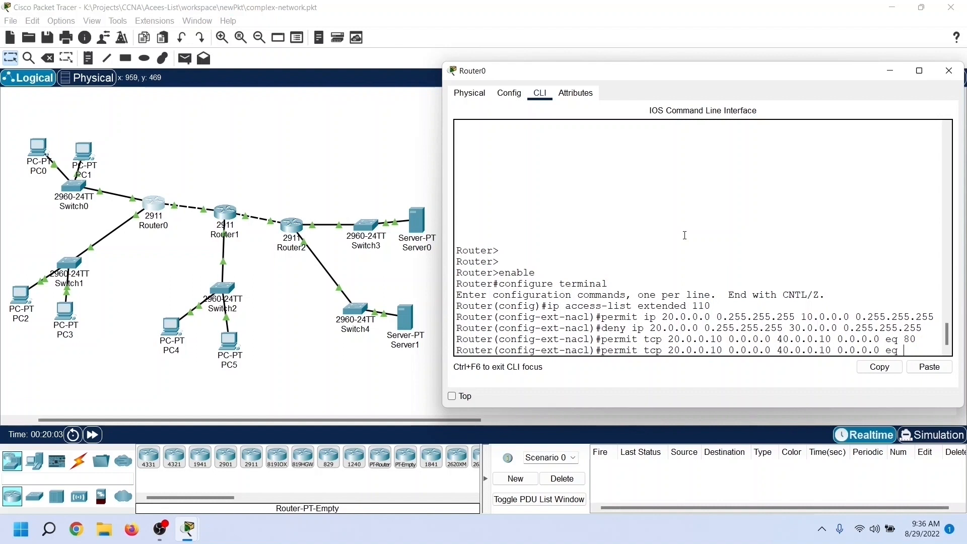
type("443")
key("Return")
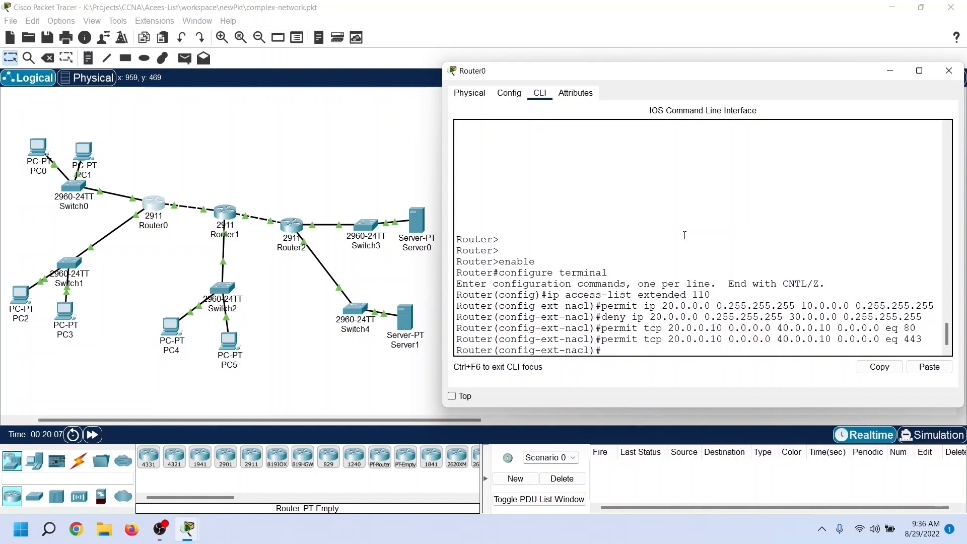
Step: Deny all other IP traffic from host 20.0.0.10 to host 40.0.0.10, with wildcard mask 0.0.0.0 for both and no port condition
key("Up")
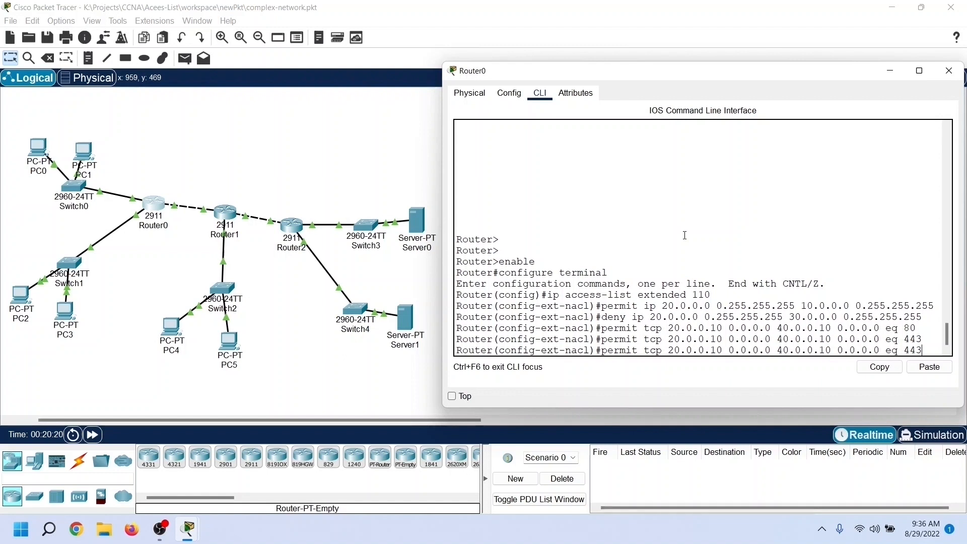
key("Left")
key("Left")
key("Left")
key("Left")
key("Left")
key("Left")
key("Left")
key("Left")
key("Left")
key("Left")
key("Left")
key("Left")
key("Left")
key("Left")
key("Left")
key("Left")
key("Left")
key("Left")
key("Left")
key("Left")
key("BackSpace")
key("BackSpace")
key("BackSpace")
key("BackSpace")
key("BackSpace")
key("BackSpace")
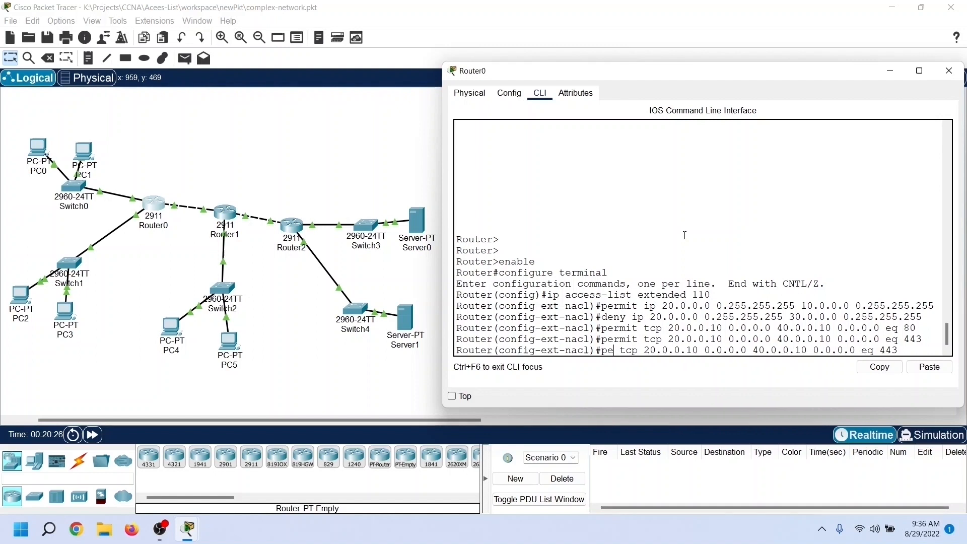
type("deny")
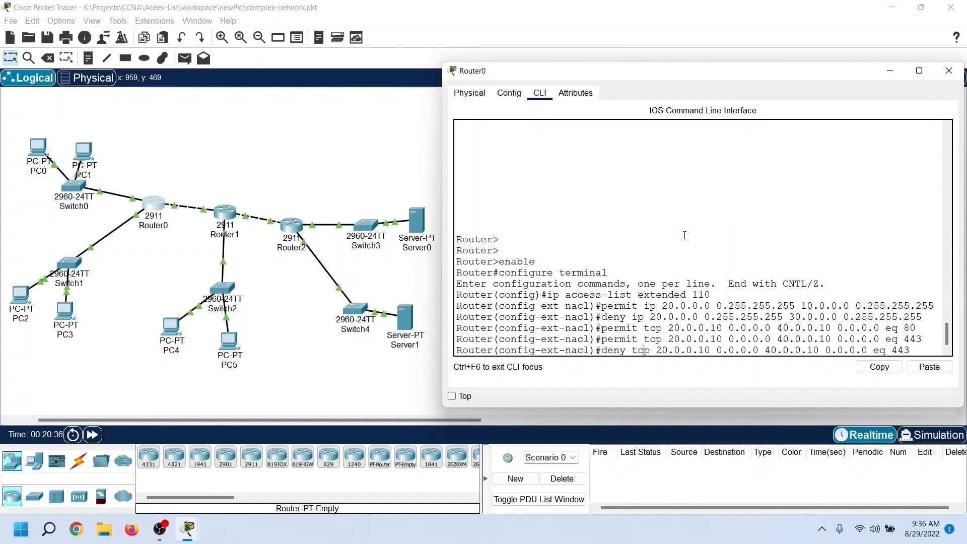
key("BackSpace")
key("BackSpace")
key("BackSpace")
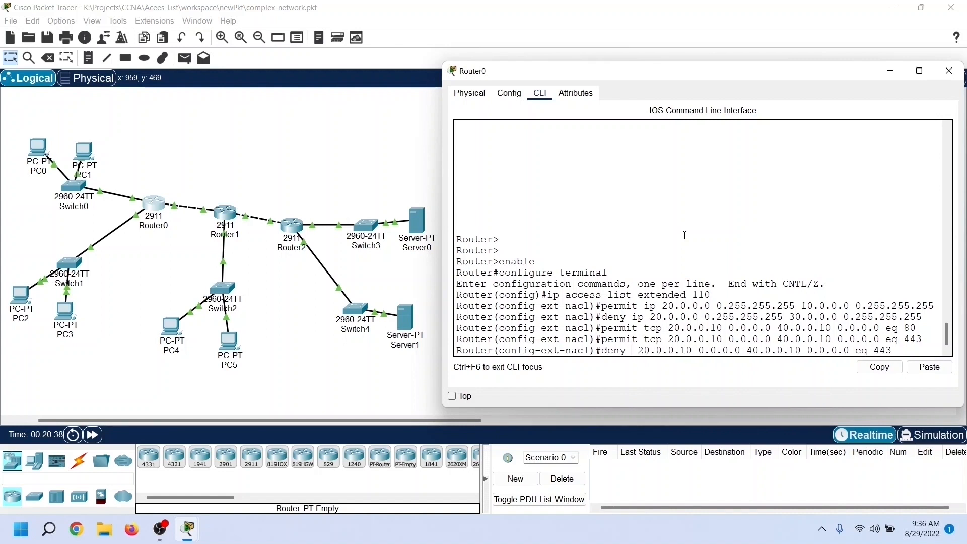
type("ip")
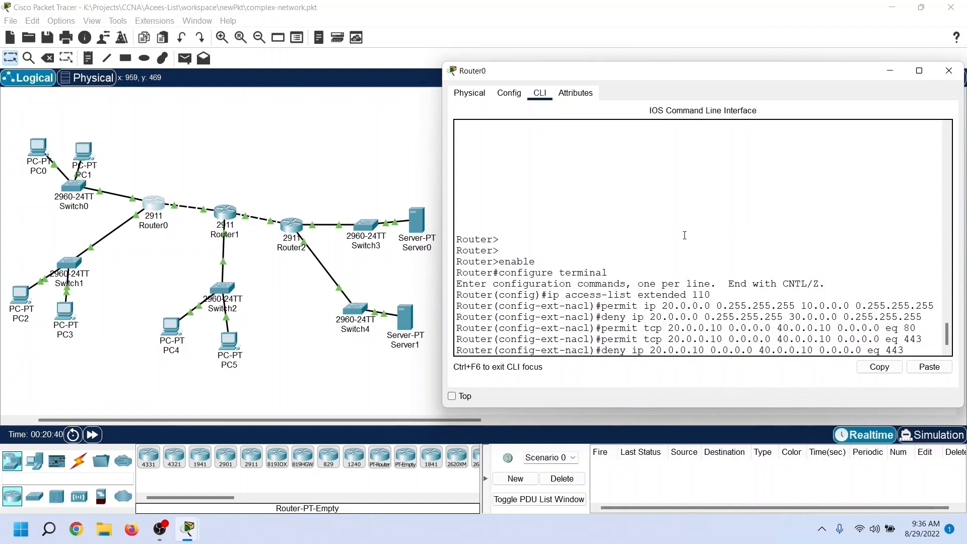
key("Right")
key("Right")
key("Right")
key("Right")
key("Right")
key("Right")
key("Right")
key("Right")
key("BackSpace")
key("BackSpace")
key("BackSpace")
key("BackSpace")
key("BackSpace")
key("BackSpace")
key("BackSpace")
key("Return")
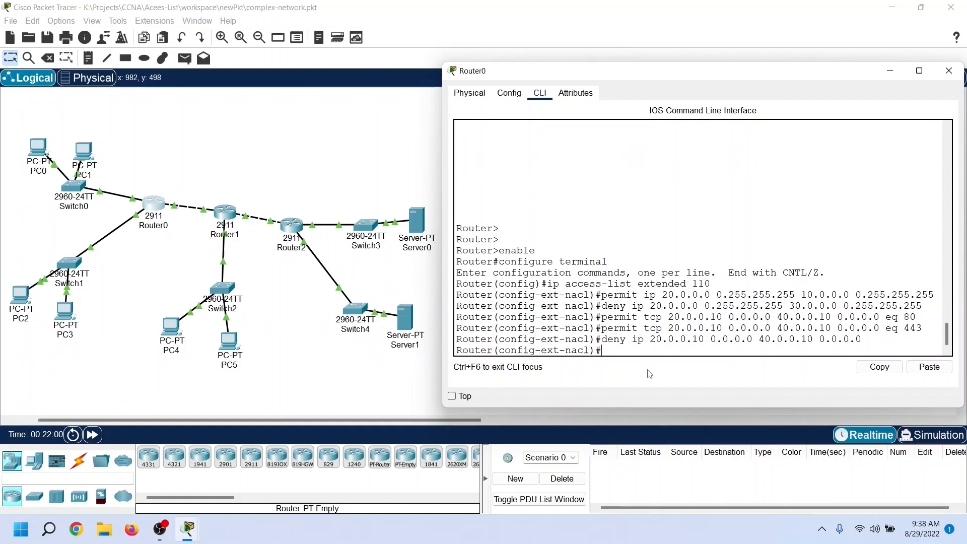
Step: Permit TCP traffic from host 20.0.0.20 to host 50.0.0.10 on port 21, using wildcard mask 0.0.0.0 for both hosts
type("permit tcp 20.0.0.10 0.0.0.0 40.0.0.10 0.0.0.0 eq 443")
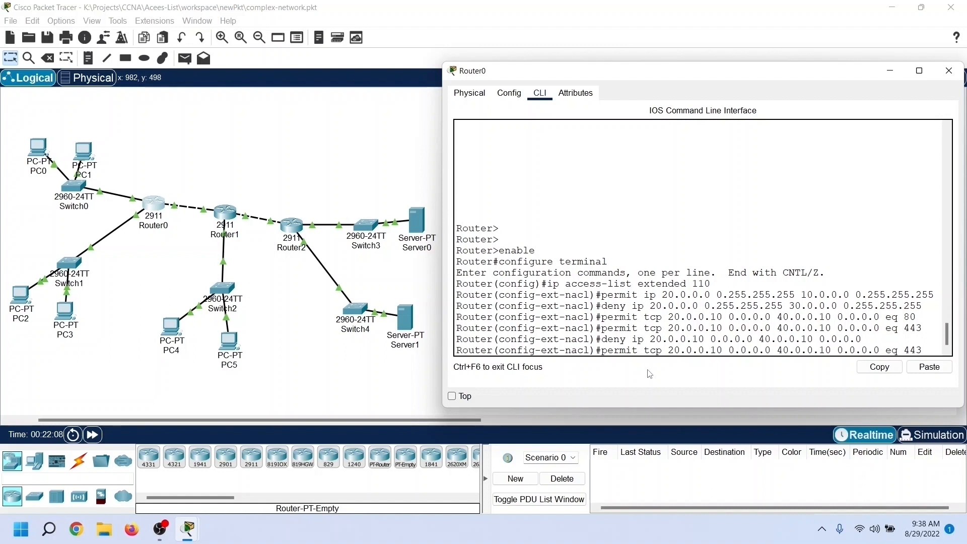
key("Right")
key("Right")
key("Right")
key("Right")
key("BackSpace")
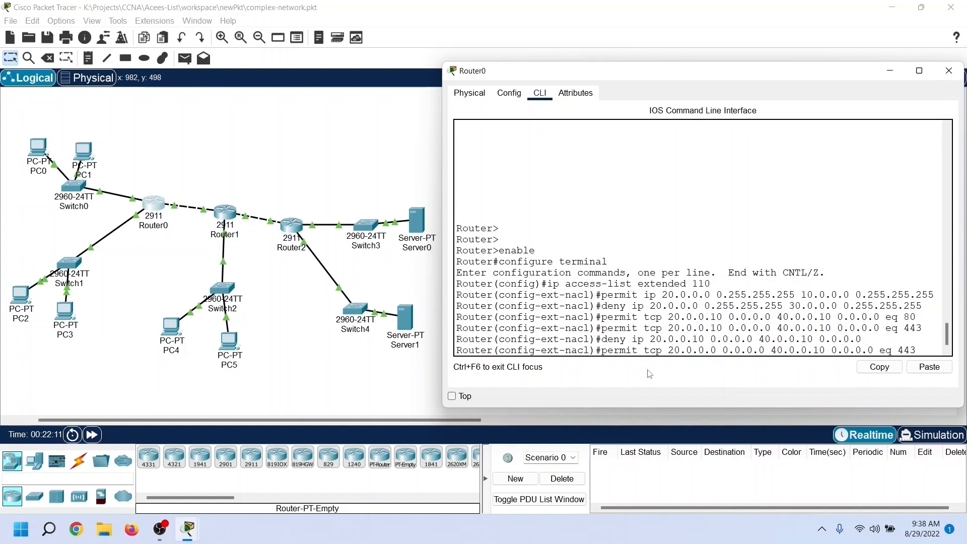
type("2")
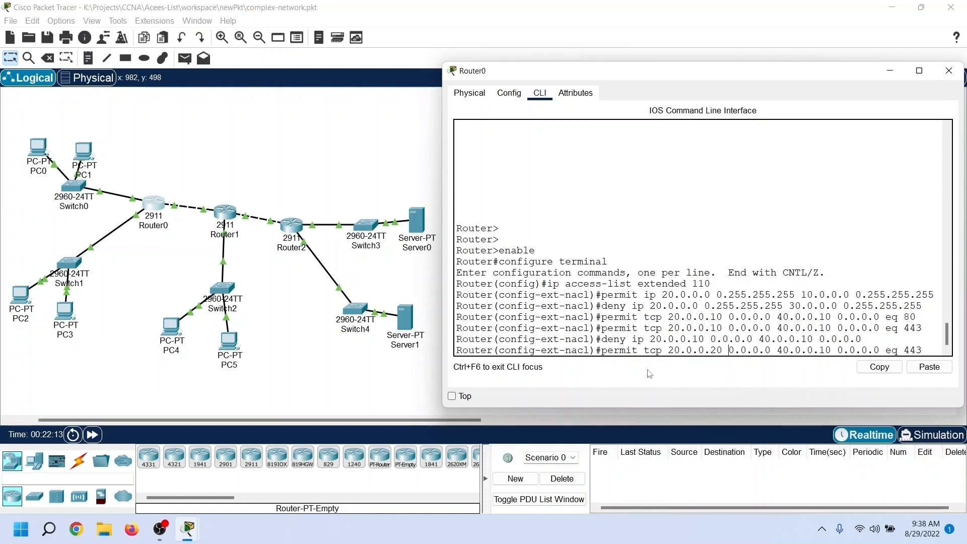
key("Right")
key("Right")
key("Right")
key("Right")
key("Right")
key("Right")
key("Right")
key("Right")
key("Right")
key("Right")
key("Right")
key("BackSpace")
type("5")
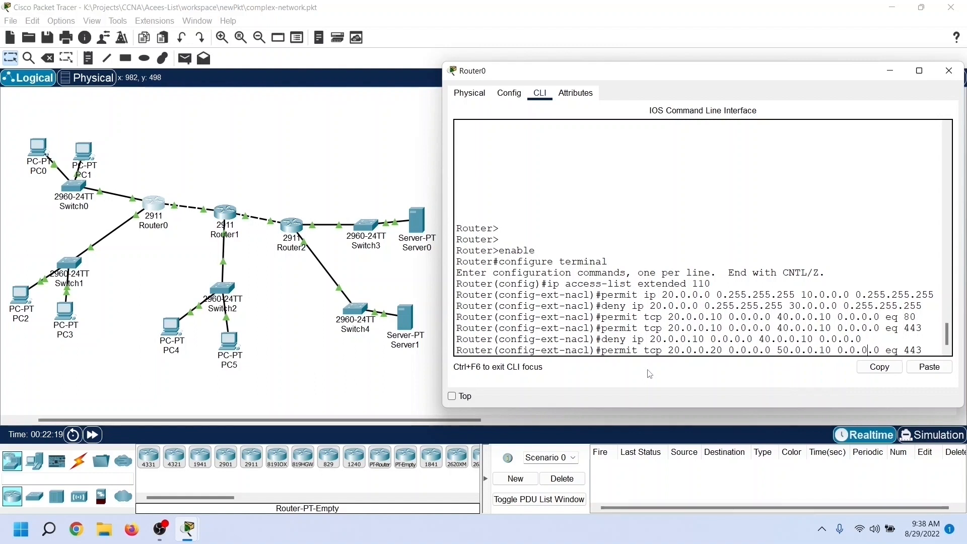
key("BackSpace")
key("BackSpace")
key("BackSpace")
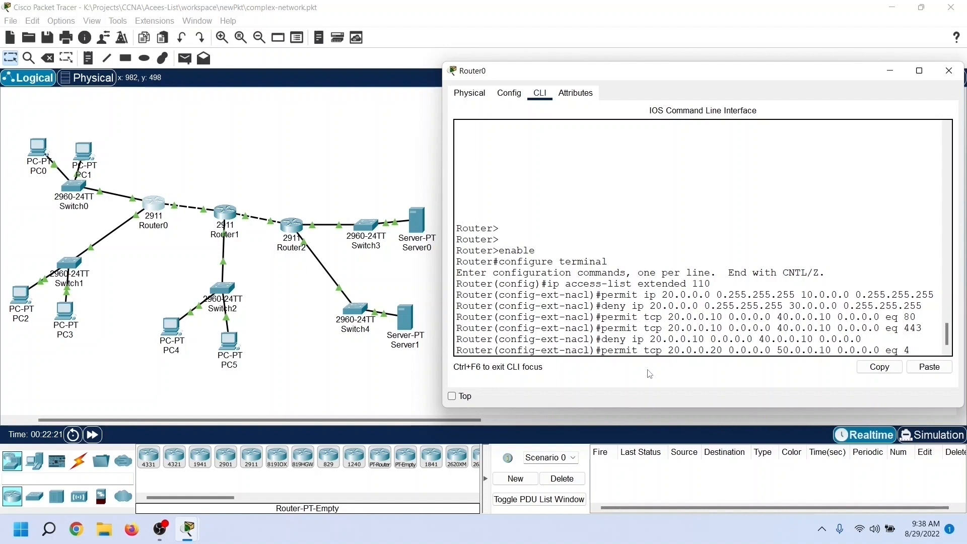
type("21")
key("Return")
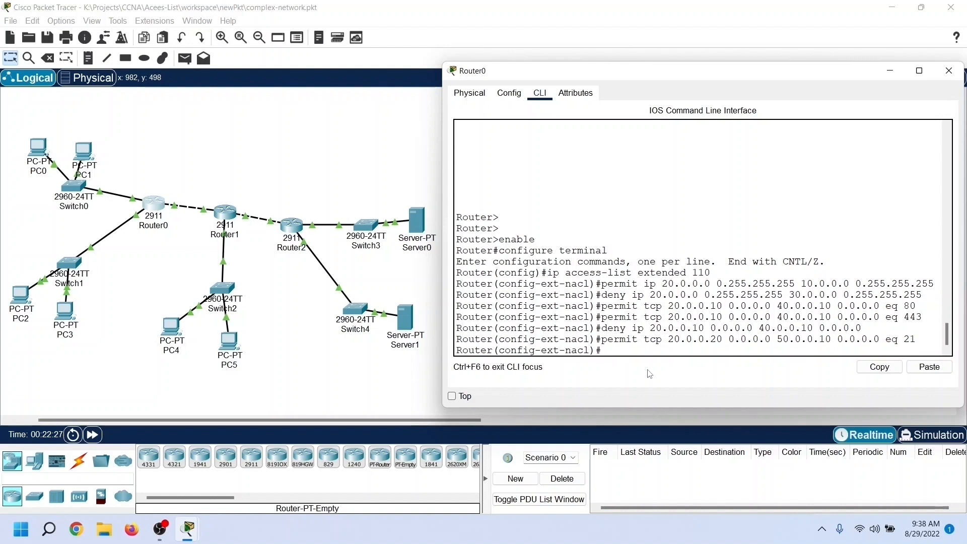
Step: Add the same TCP permit rule from 20.0.0.20 to 50.0.0.10 for port 20
key("Up")
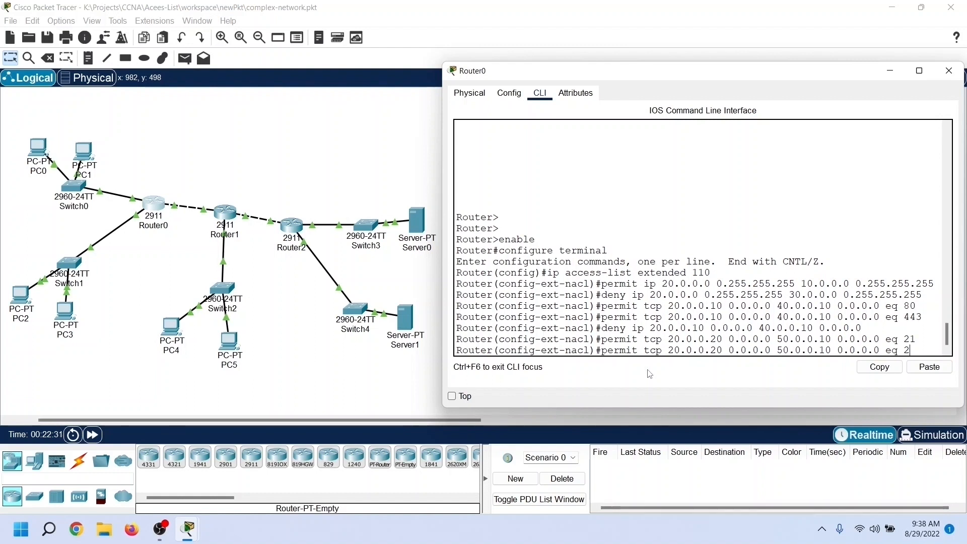
type("0")
key("Return")
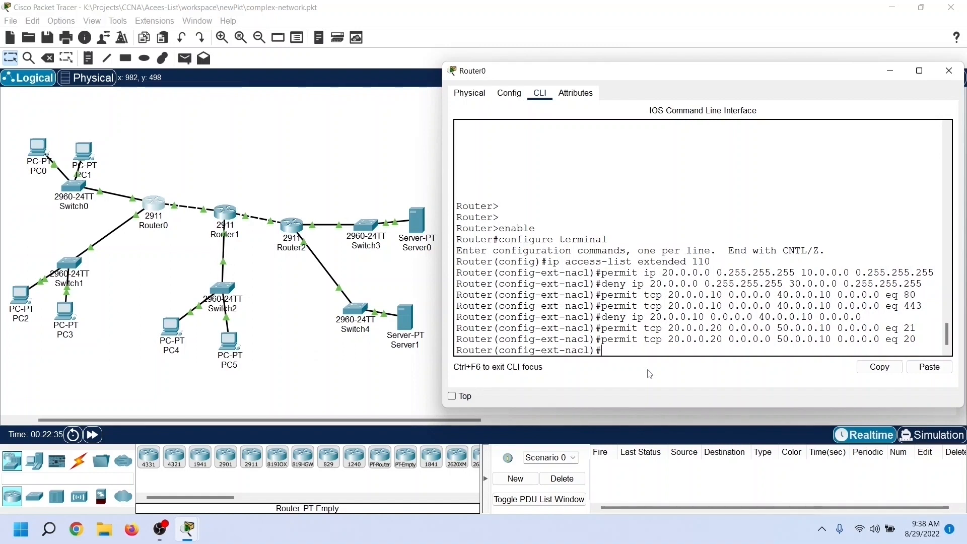
Step: Deny all other IP traffic from host 20.0.0.20 to host 50.0.0.10, with wildcard mask 0.0.0.0 for both
key("Up")
key("Up")
key("Up")
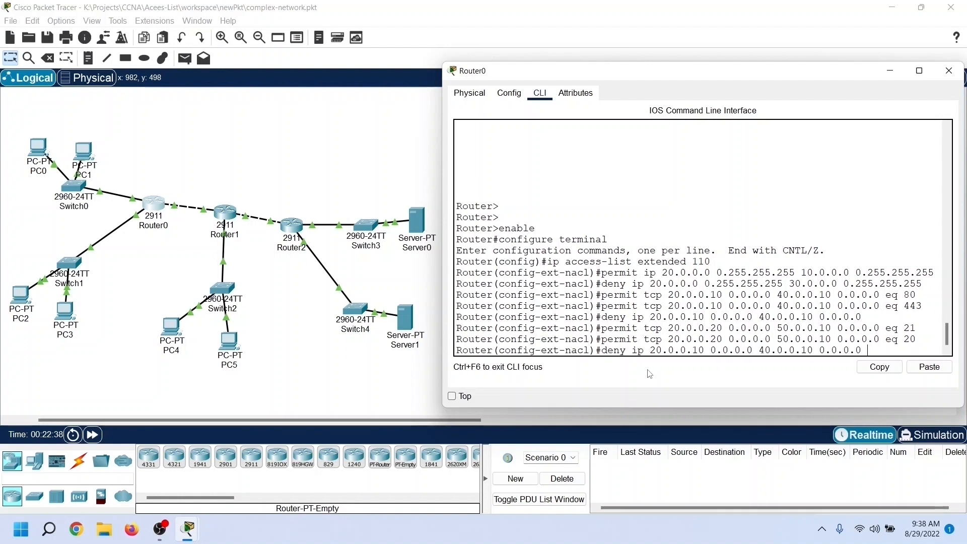
key("Left")
key("Left")
key("Left")
key("Left")
key("Left")
key("Left")
key("Left")
key("Left")
key("Left")
key("Left")
key("Left")
key("Left")
key("Left")
key("Left")
key("Left")
key("Left")
key("Left")
key("Left")
key("Left")
key("Left")
key("Left")
key("Left")
key("Left")
key("BackSpace")
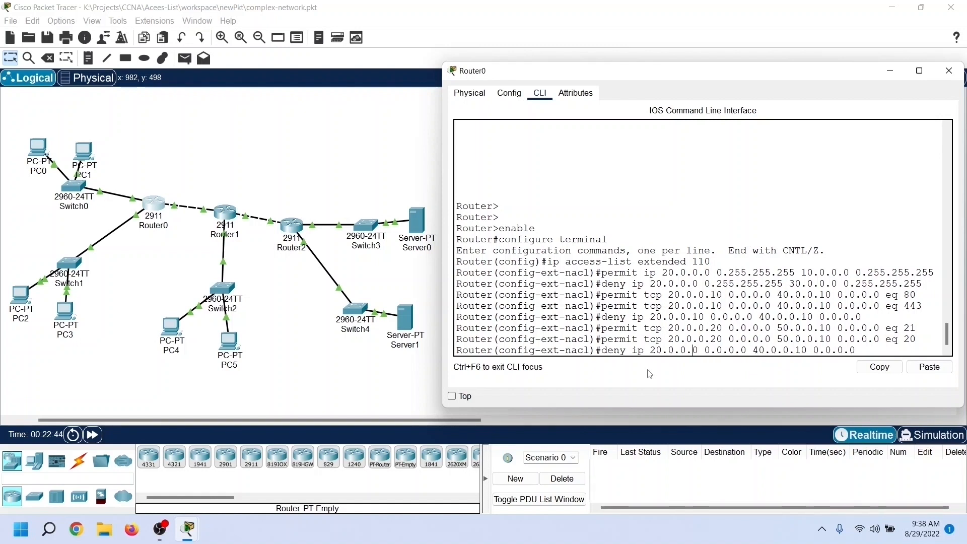
type("2")
key("Right")
key("Right")
key("Right")
key("Right")
key("Right")
key("Right")
key("Right")
key("Right")
key("Right")
key("Right")
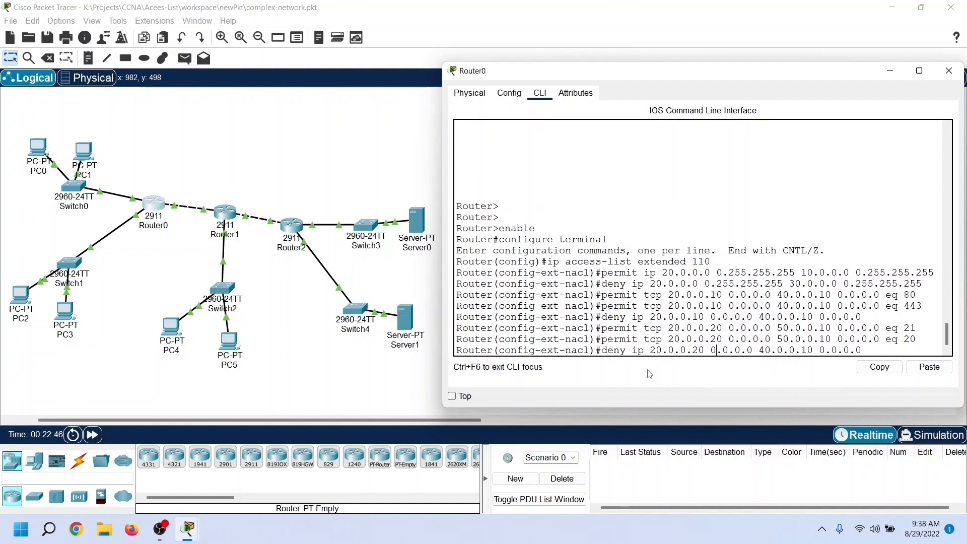
key("BackSpace")
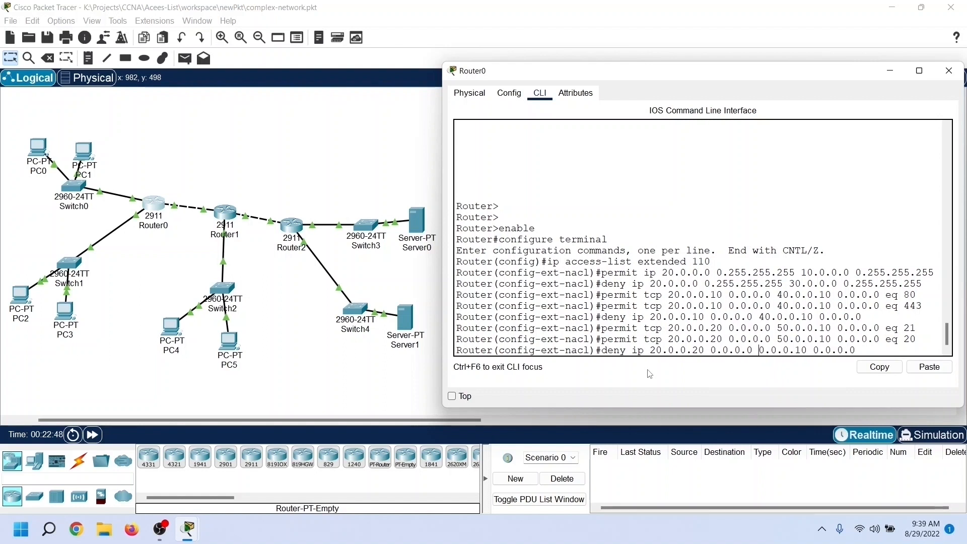
type("5")
key("Right")
key("Right")
key("Right")
key("Right")
key("Right")
key("Right")
key("Right")
key("Right")
key("Right")
key("Right")
key("Right")
key("Right")
key("Right")
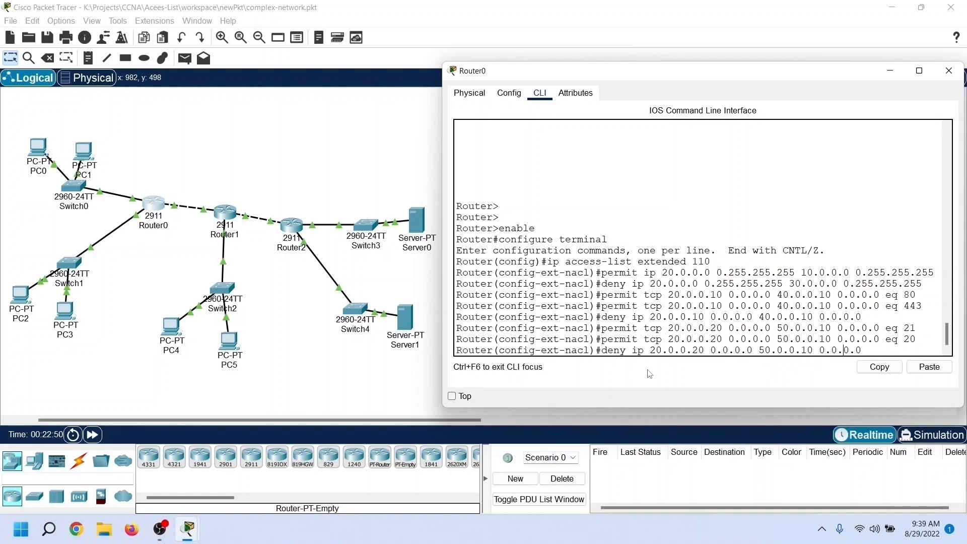
key("Return")
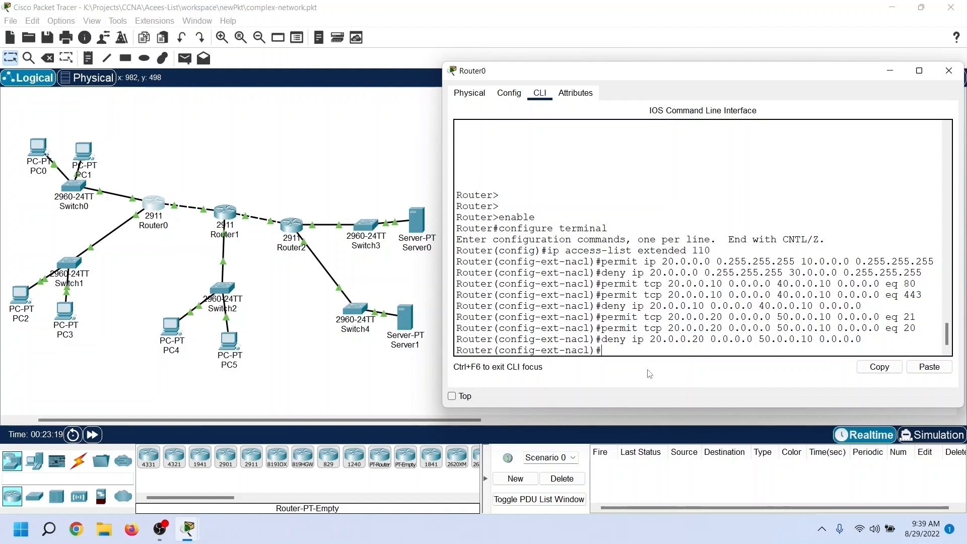
Step: Add a final rule permitting IP traffic from any source to any destination
type("permit ip any")
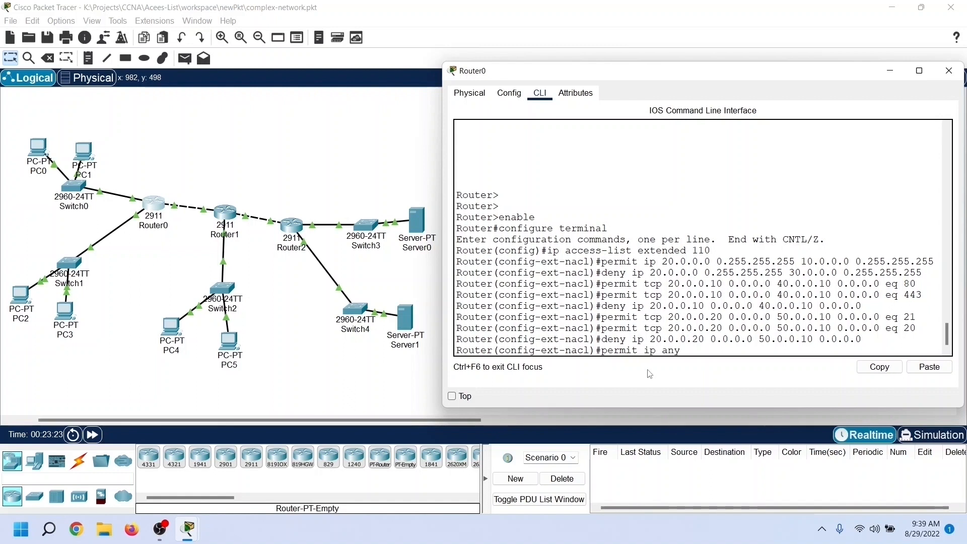
type(" any")
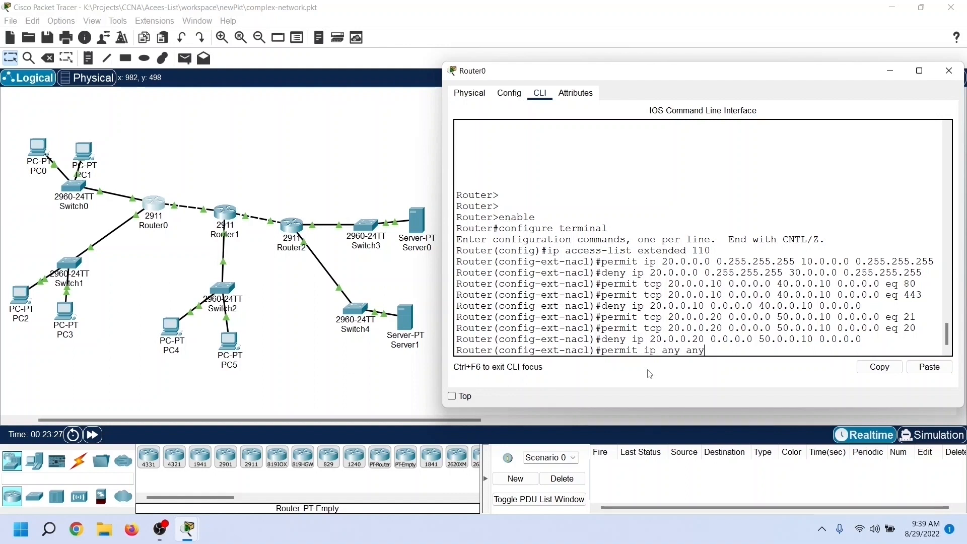
key("Return")
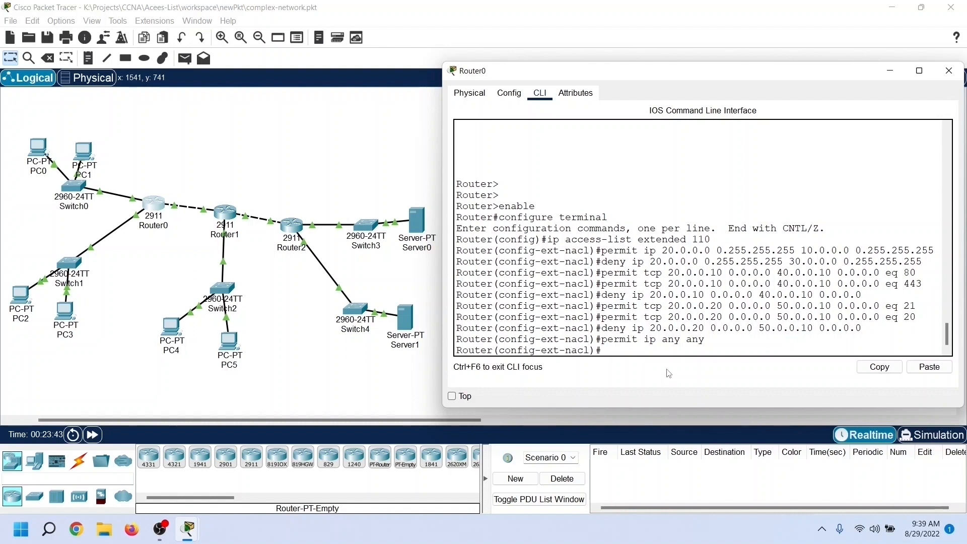
Step: Apply access list 110 inbound on interface GigabitEthernet 0/1 and return to privileged EXEC mode
type("interface gigabiteth")
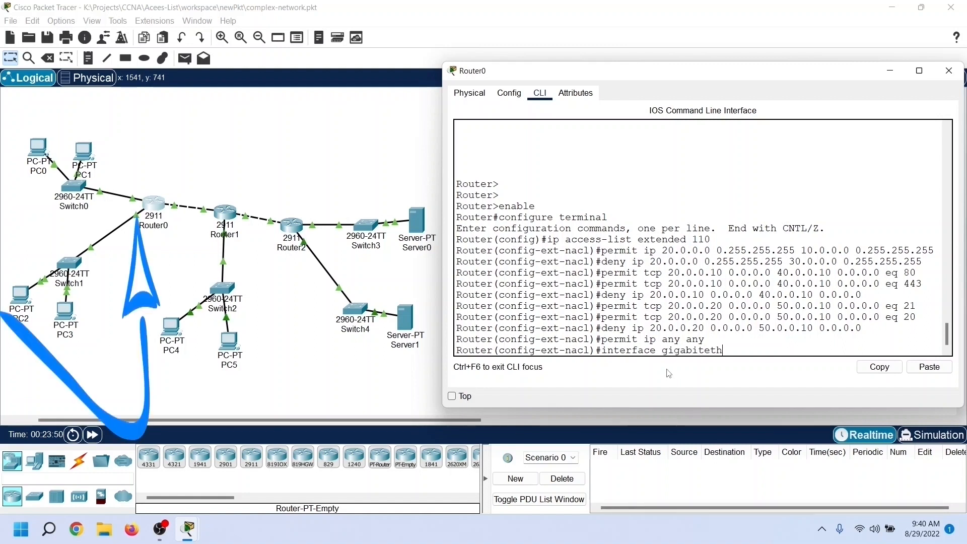
type("ernet 0/1")
key("Return")
type("i")
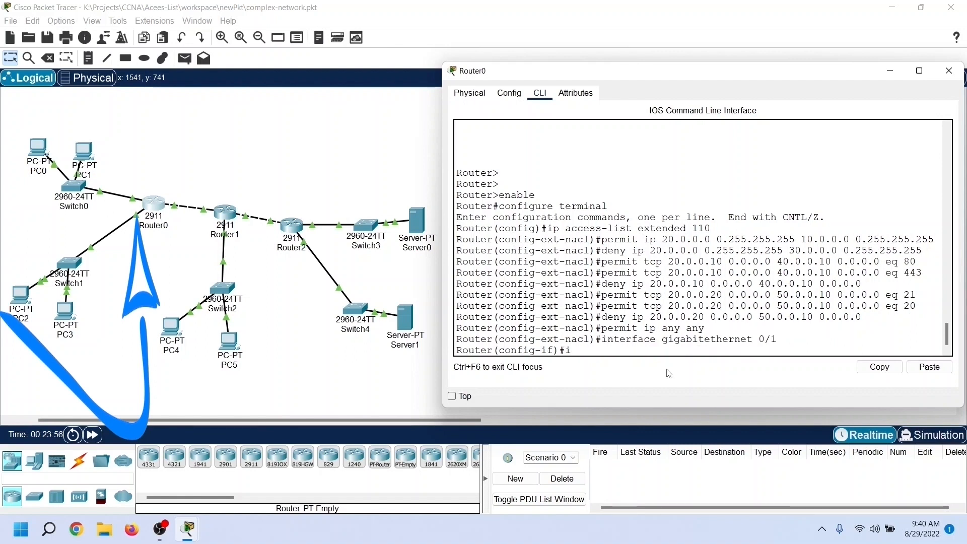
type("p access")
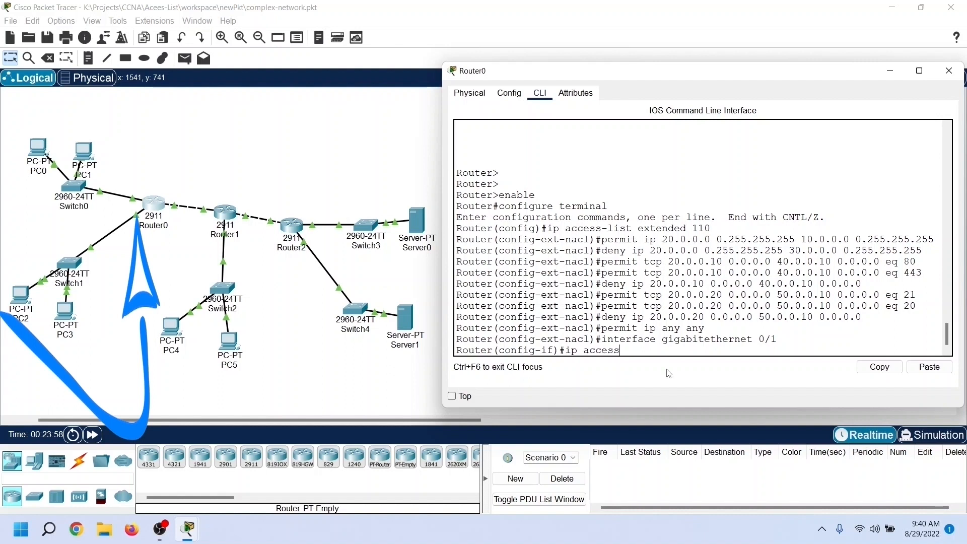
type("-group 110 in")
key("Return")
type("exit")
key("Return")
type("exit")
key("Return")
Step: Display the rules of IP access list 110 on Router0
type("show ip access-list")
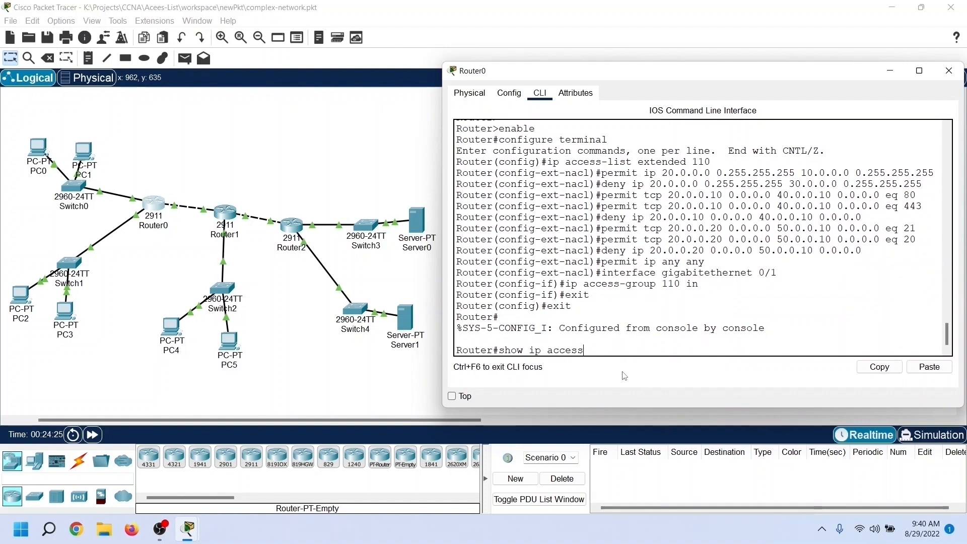
type(" 110")
key("Return")
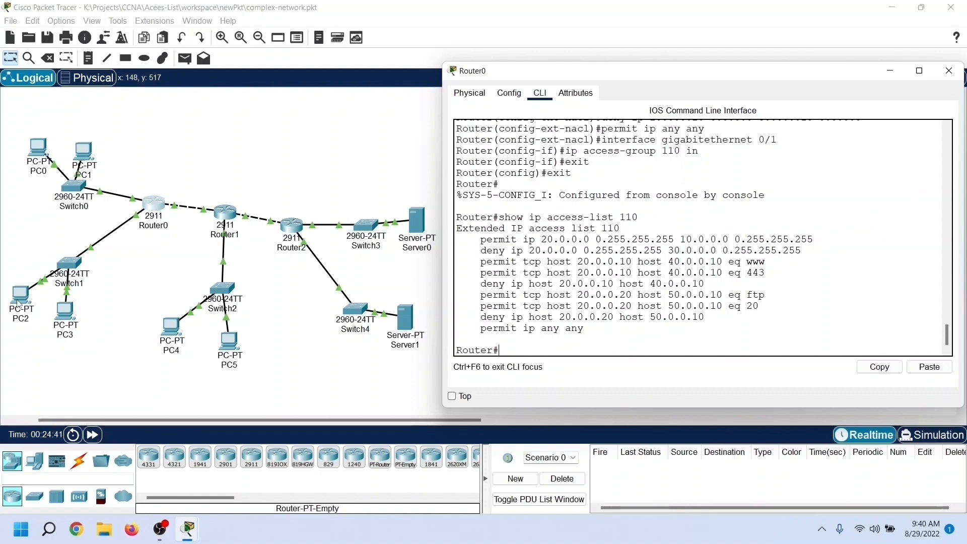
Step: Close Router0's window and ping 10.0.0.10 from PC2's Command Prompt to test access to network 10
left_click(950, 71)
left_click(21, 295)
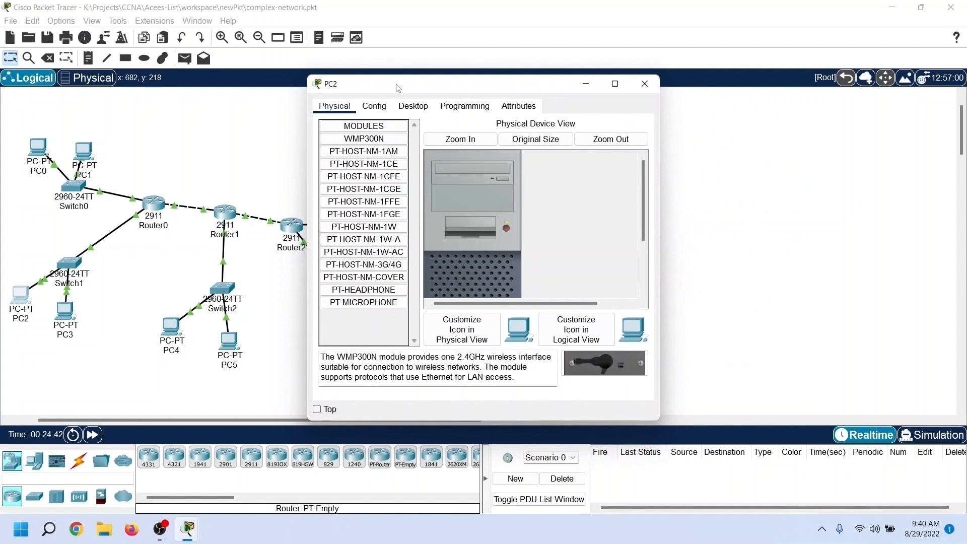
left_click_drag(398, 88, 557, 80)
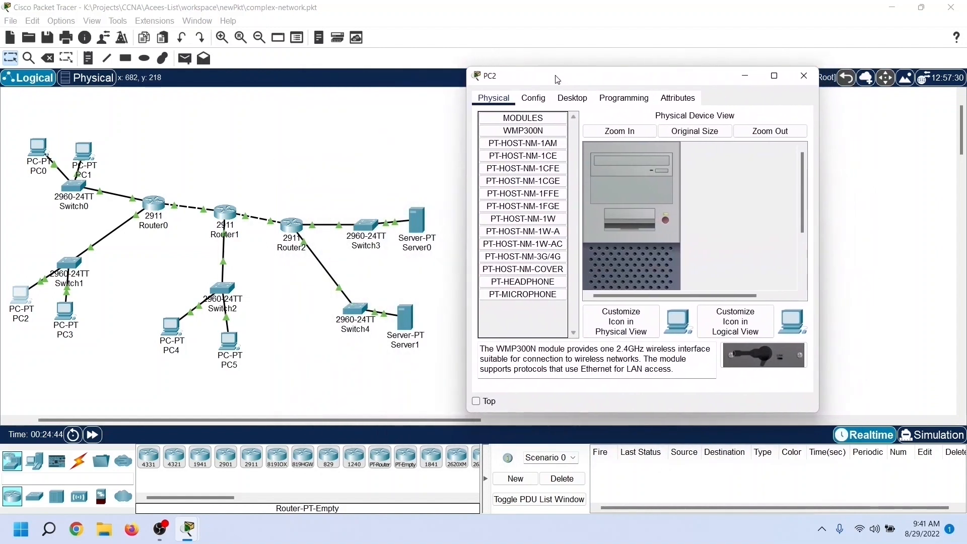
left_click(573, 99)
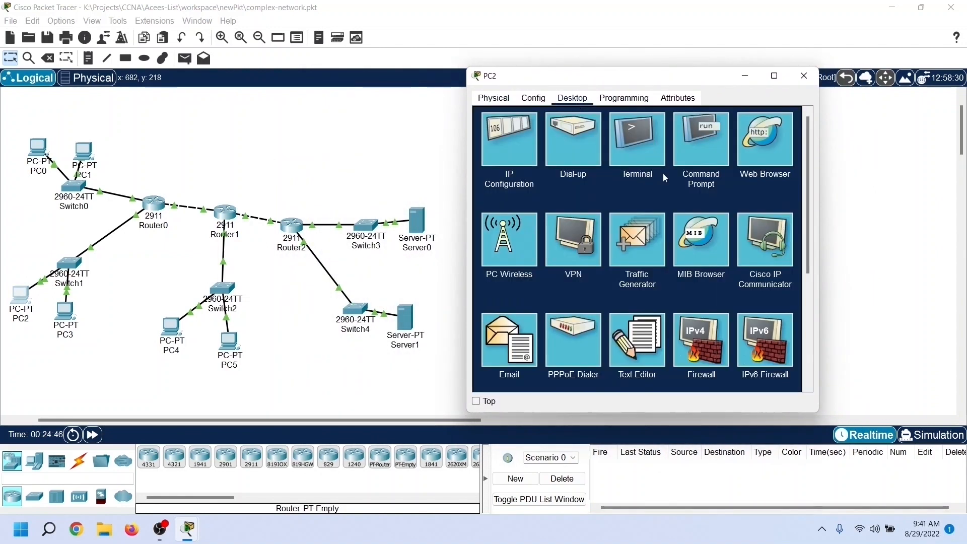
left_click(700, 155)
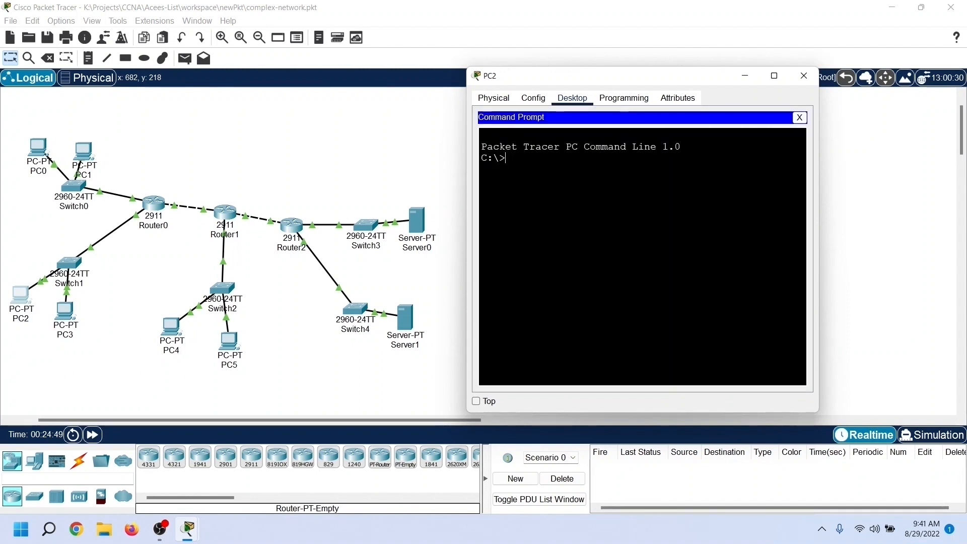
type("ping 10.0.0.")
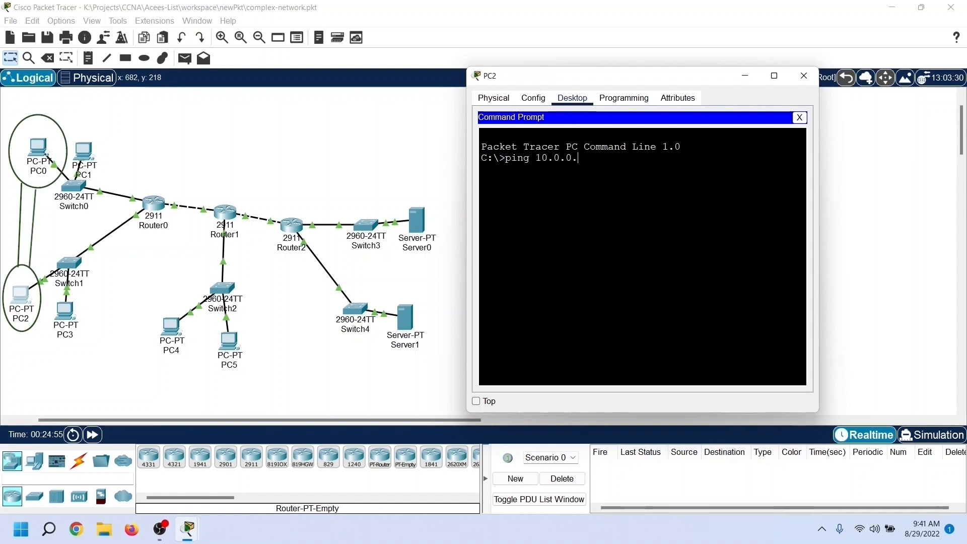
type("10")
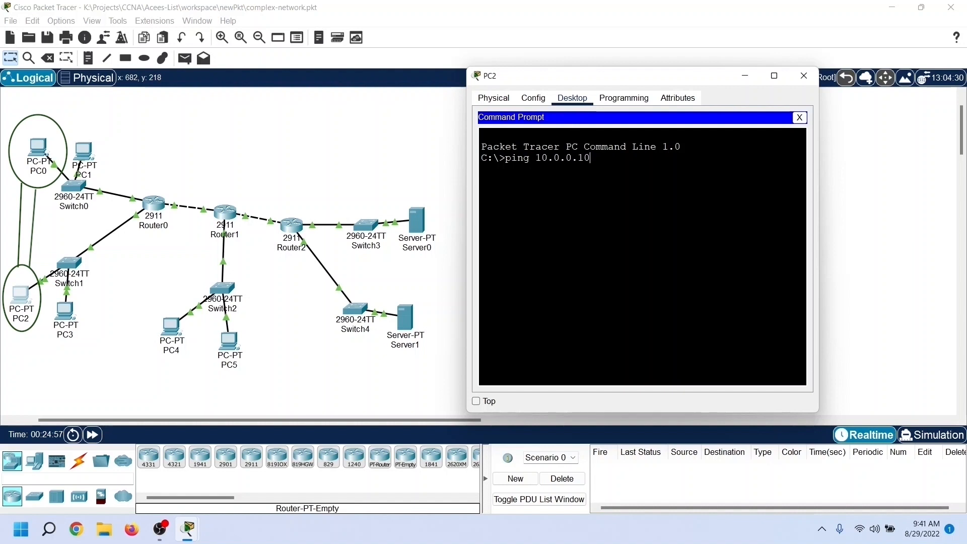
key("Return")
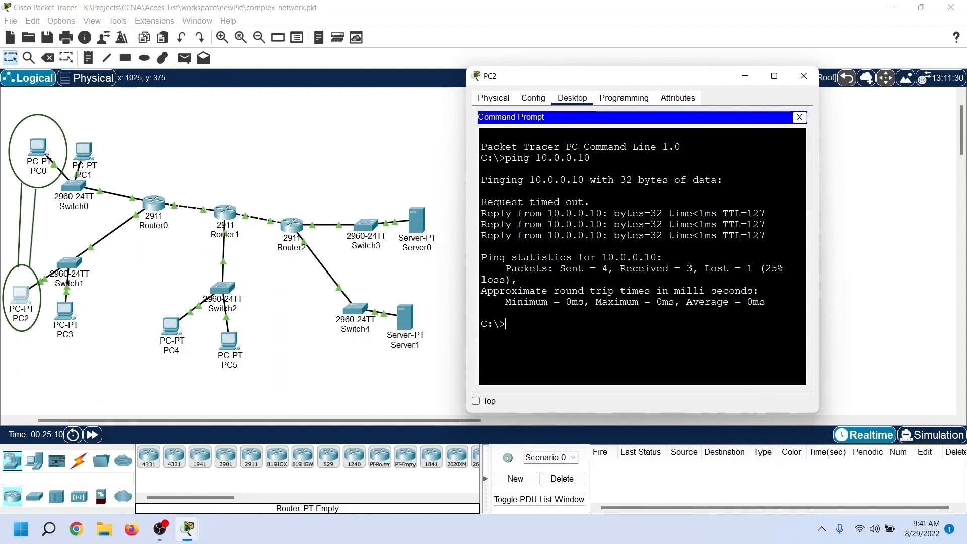
Step: Ping 30.0.0.10 from PC2 to test access to network 30
type("ping ")
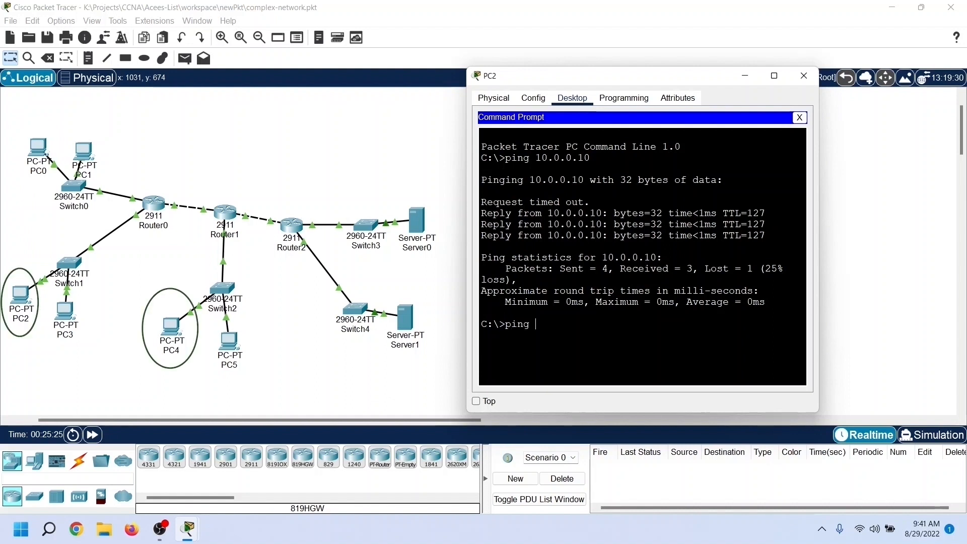
type("30.0.0.10")
key("Return")
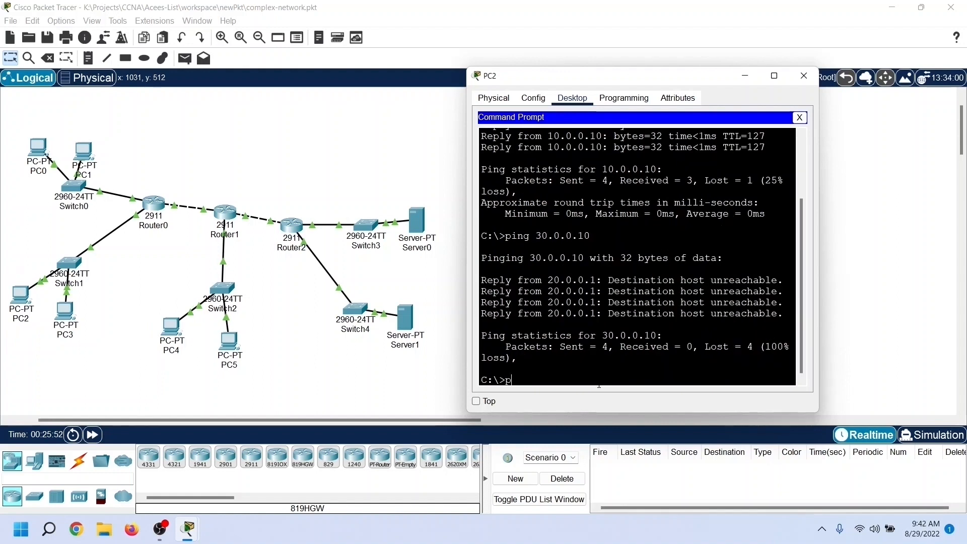
Step: Ping the server at 40.0.0.10 from PC2, and close the Command Prompt
type("ping")
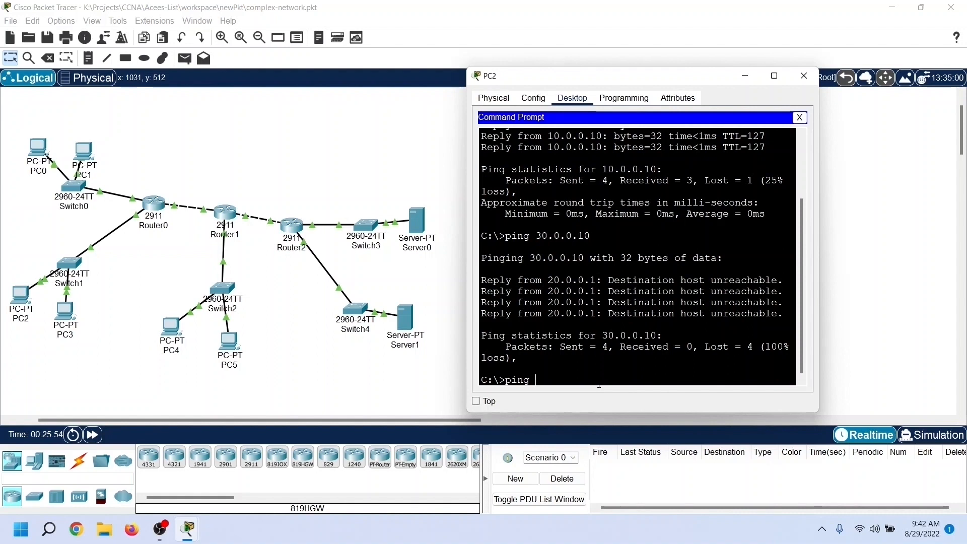
type(" 40.0.0.10")
key("Return")
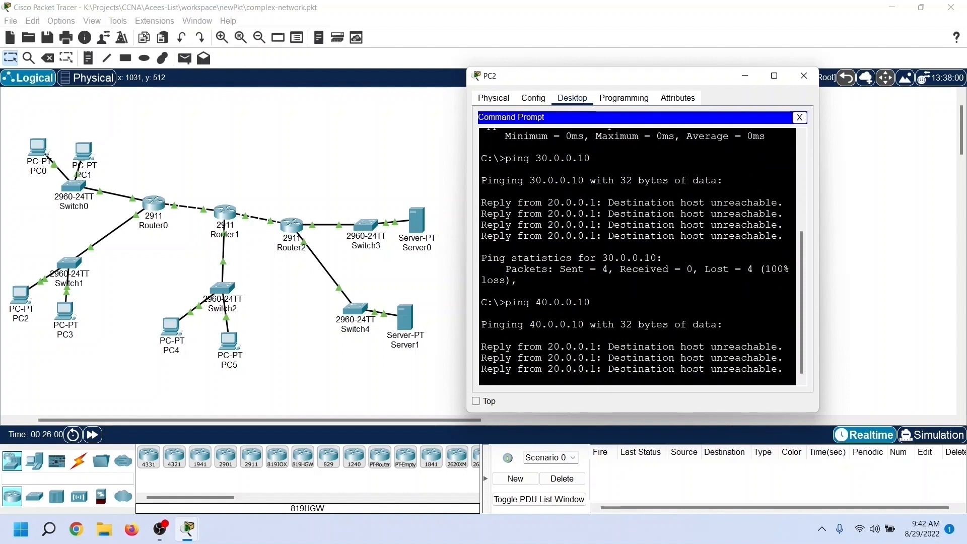
left_click(799, 118)
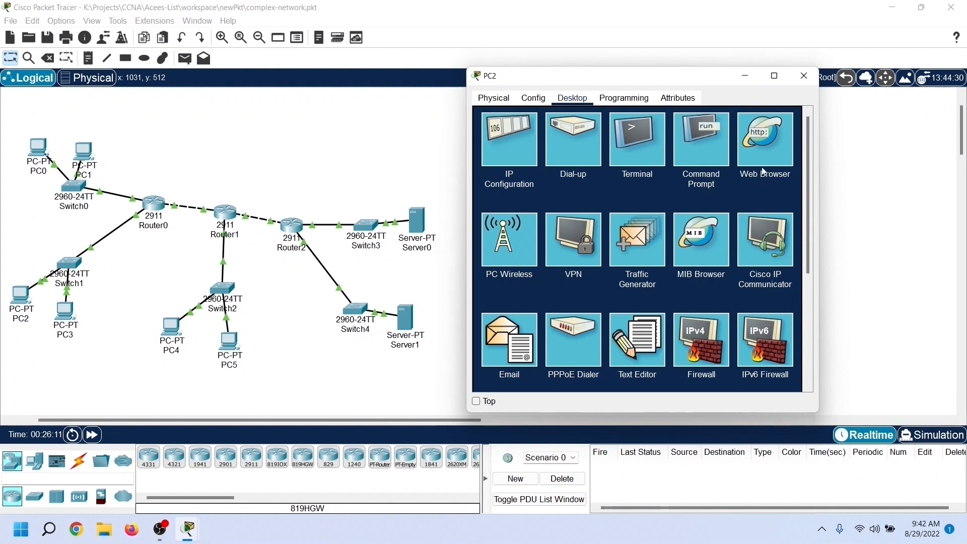
left_click(769, 150)
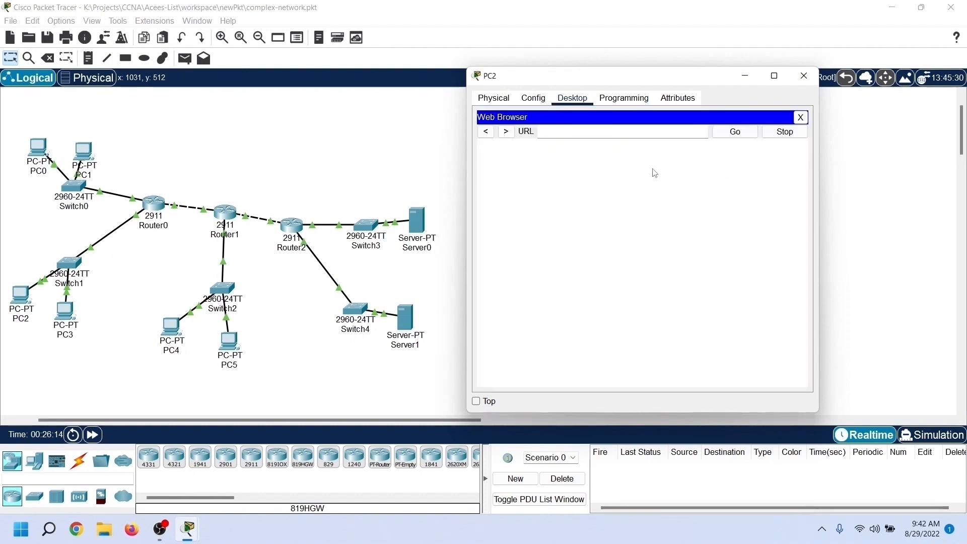
type("40.0.0.10")
key("Return")
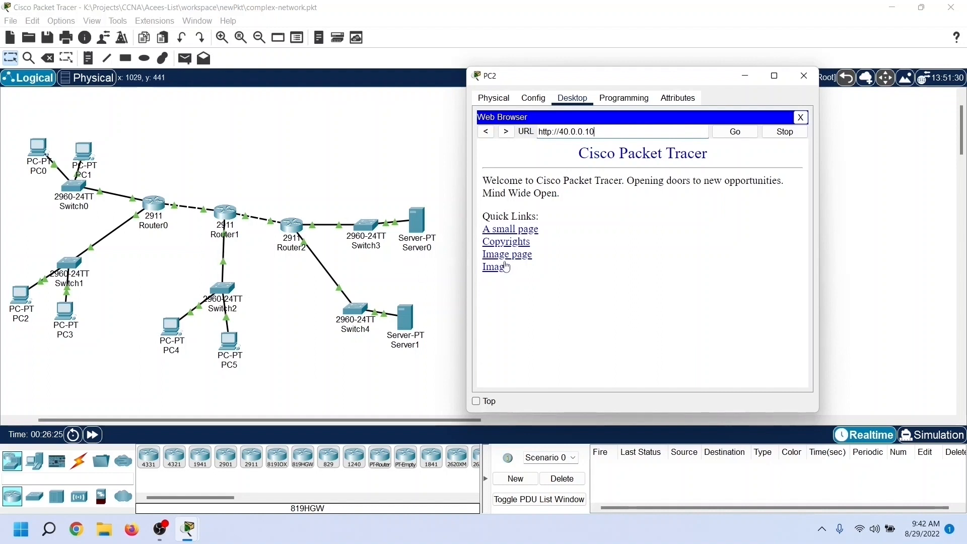
left_click(521, 231)
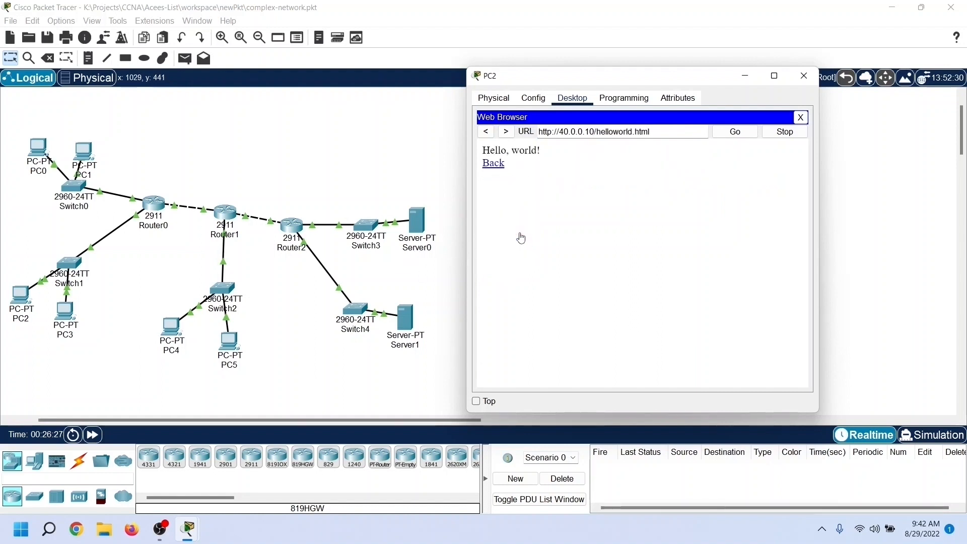
left_click(486, 132)
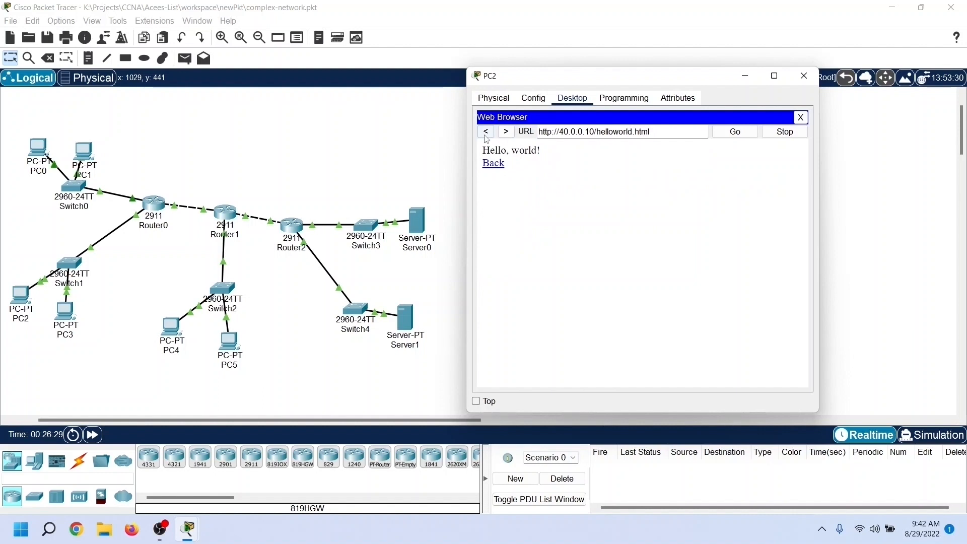
left_click(553, 132)
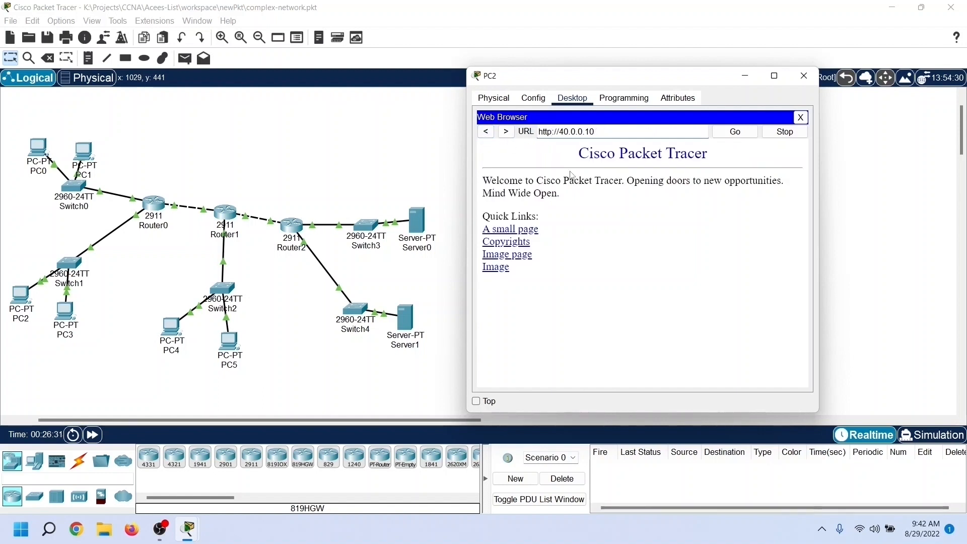
type("s")
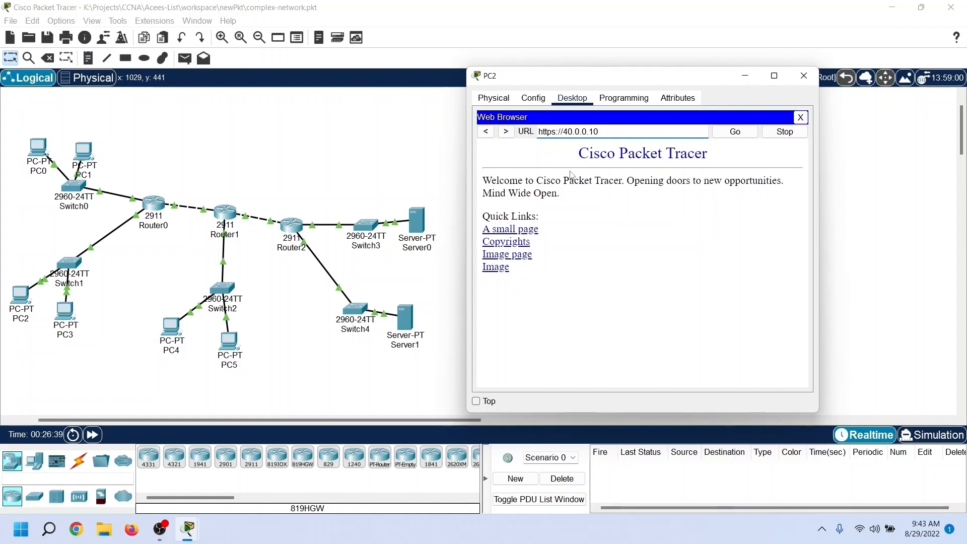
left_click(535, 232)
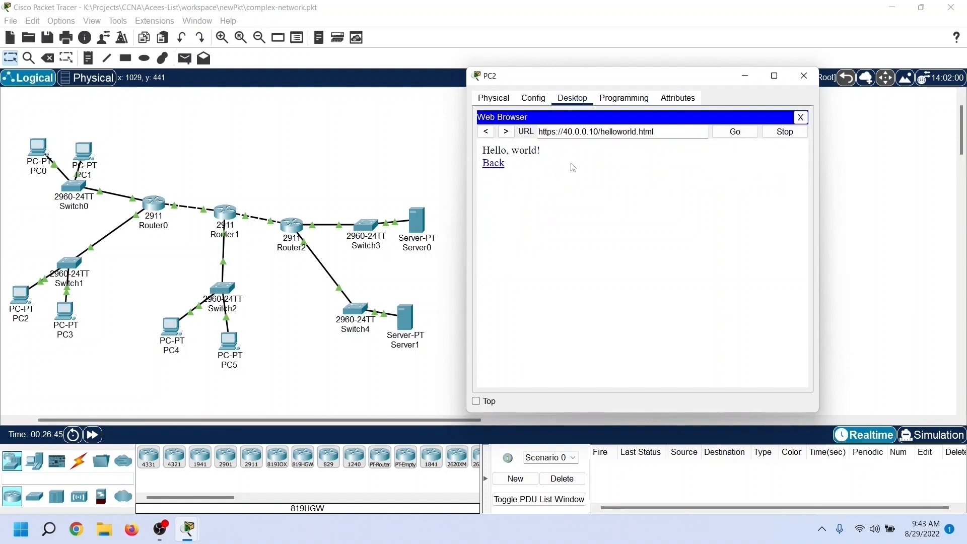
left_click(486, 135)
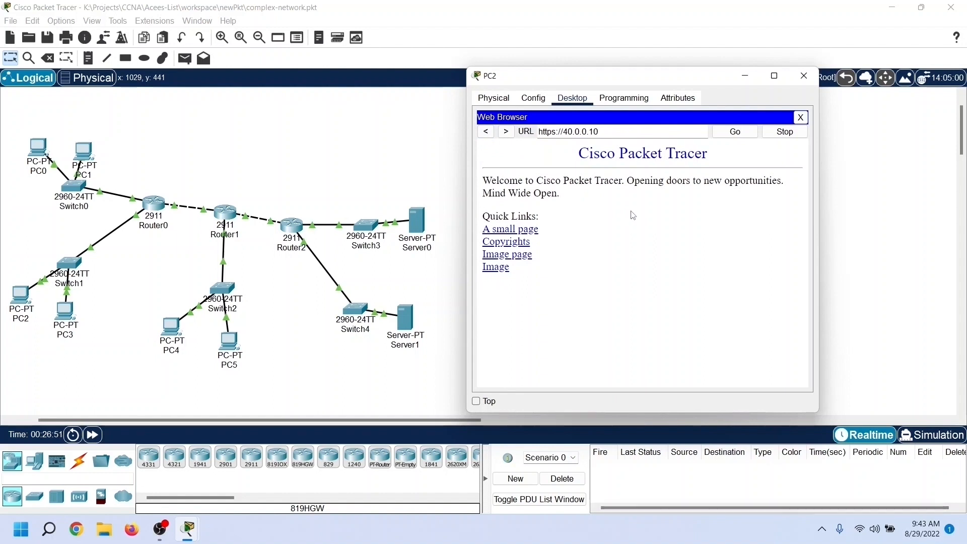
left_click(804, 76)
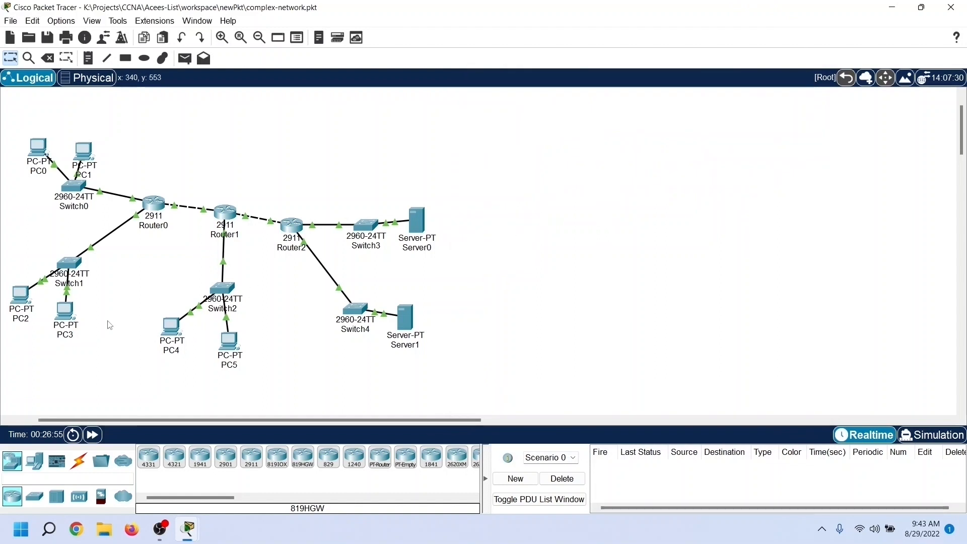
Step: Ping the server at 50.0.0.10 from PC3's Command Prompt
left_click(68, 322)
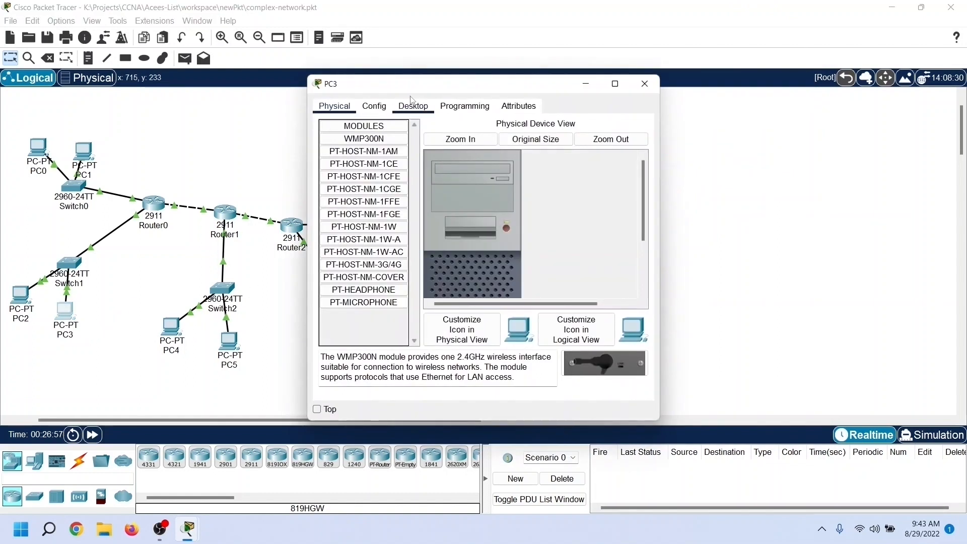
left_click_drag(421, 86, 608, 74)
left_click(600, 94)
left_click(725, 150)
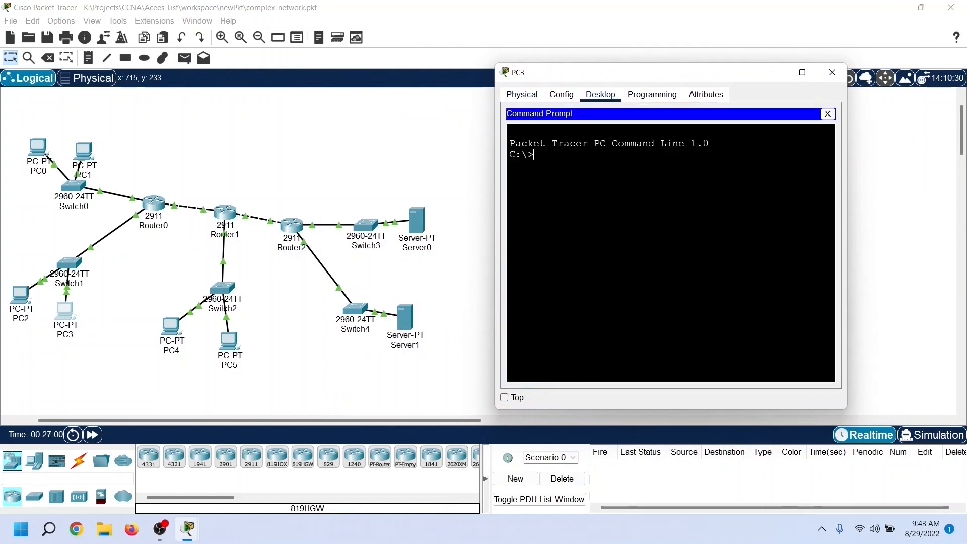
type("ping")
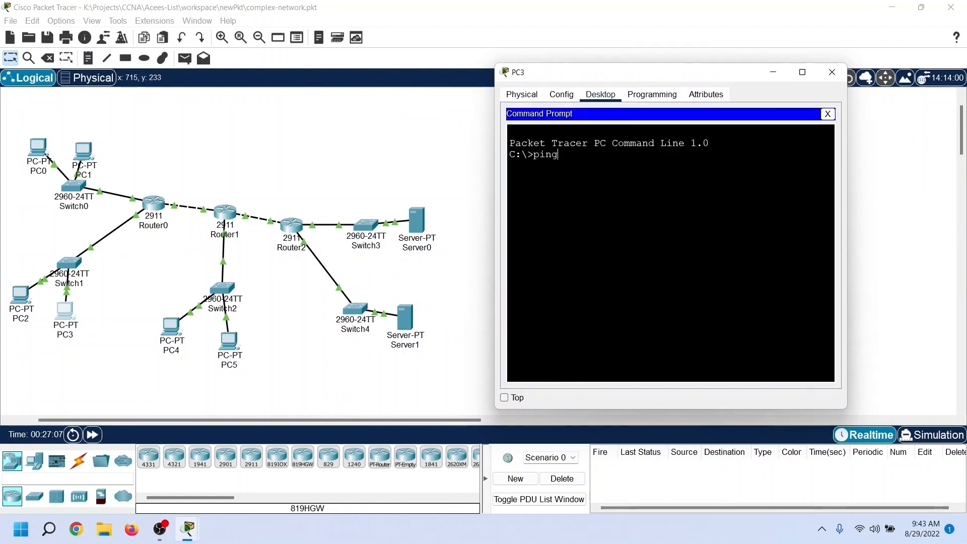
type(" 50.0.0.10")
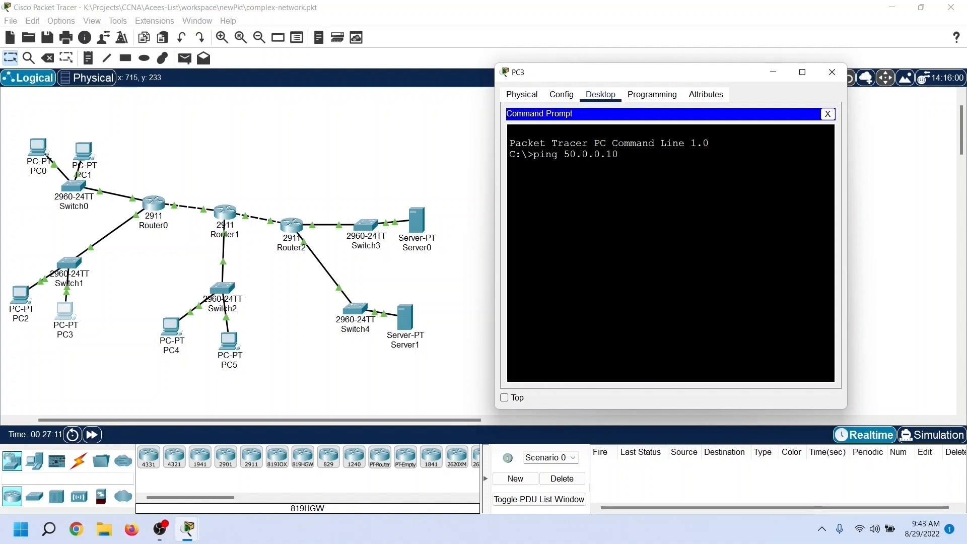
key("Return")
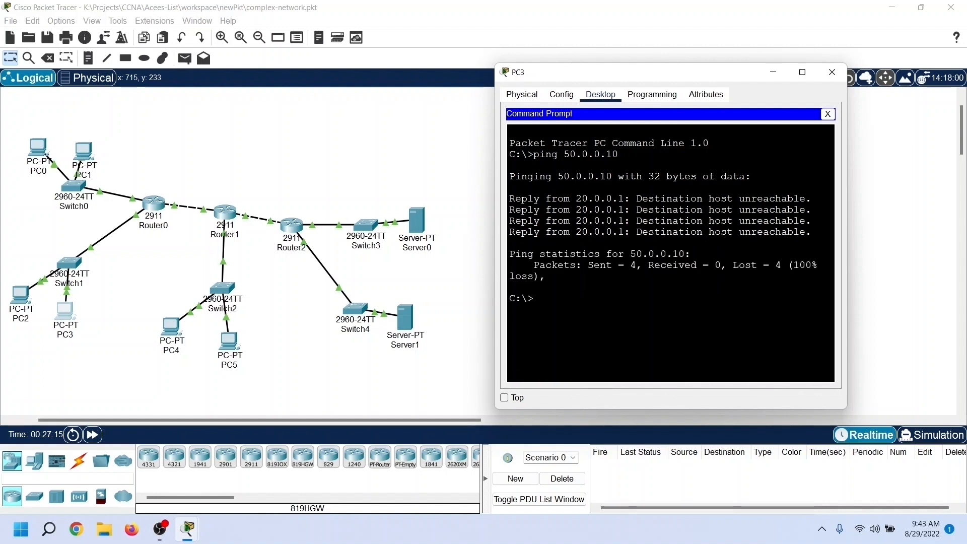
Step: Start an FTP connection to 50.0.0.10 from PC3's Command Prompt
type("ftp 50.0.0.10")
key("Return")
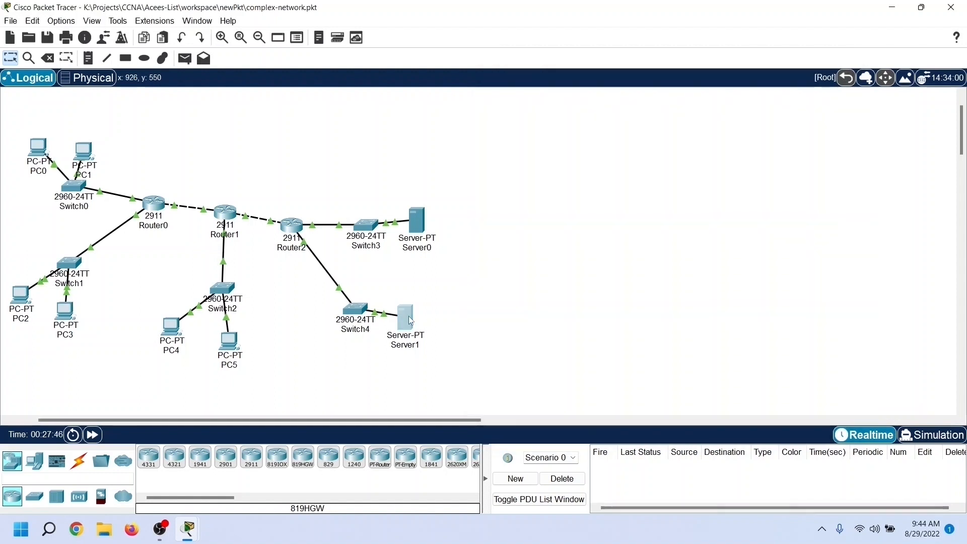
Step: Look up the user account configured for the FTP service on Server1
left_click(405, 320)
left_click_drag(453, 89, 216, 76)
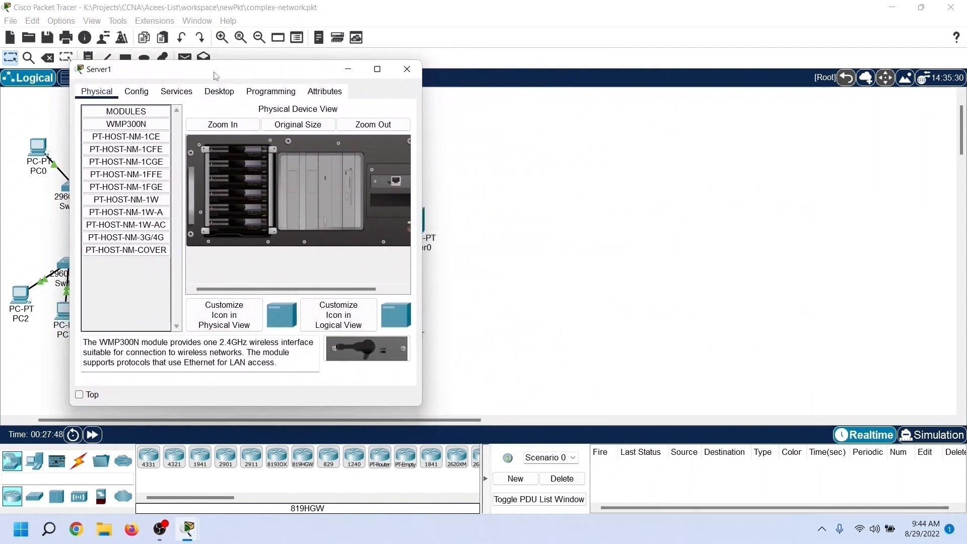
left_click(182, 93)
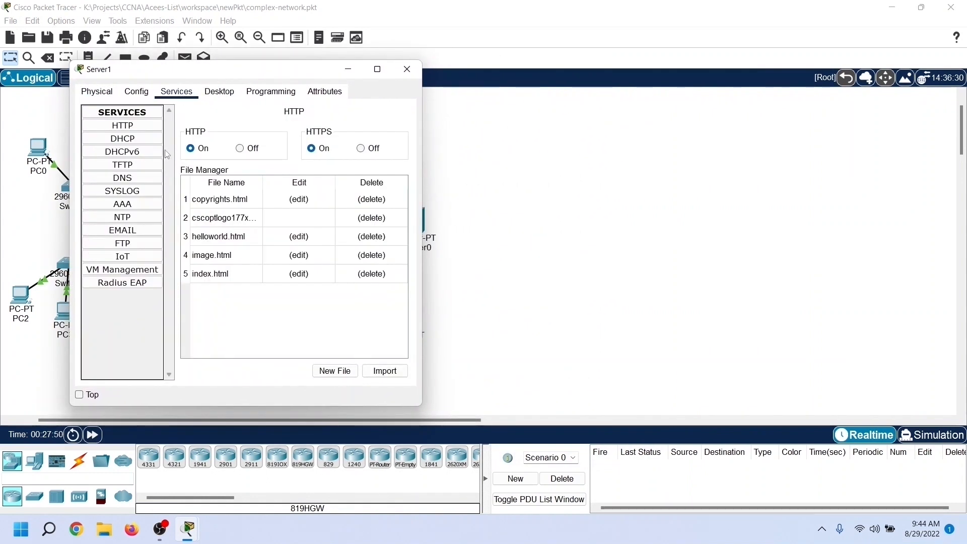
left_click(126, 244)
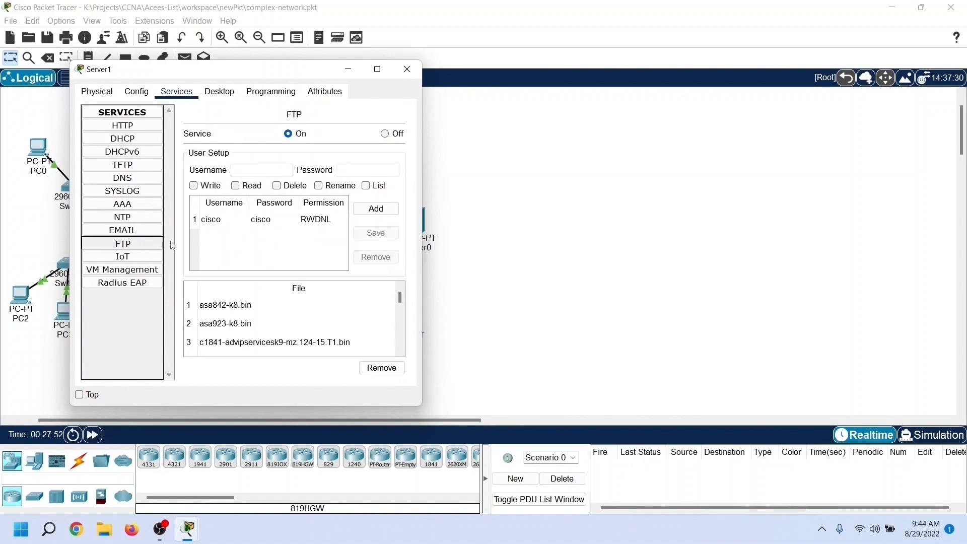
left_click(212, 227)
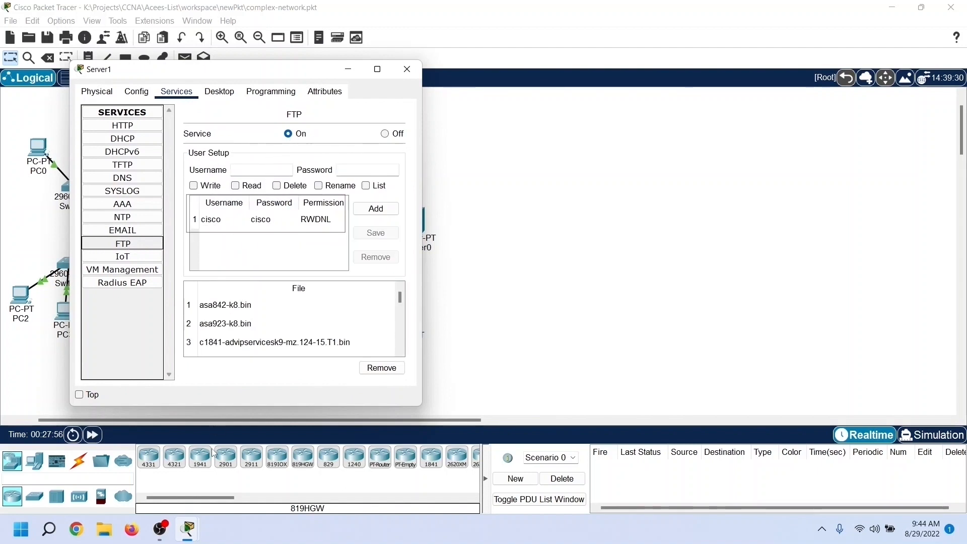
Step: Return to PC3's Command Prompt and log in to the FTP server with the account's username and password
mouse_move(188, 529)
left_click(297, 454)
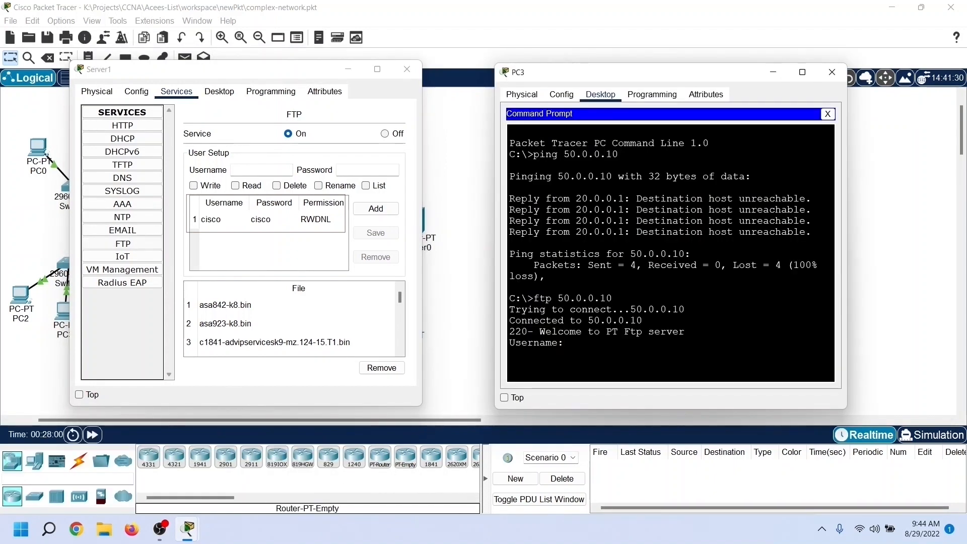
type("cisco")
key("Return")
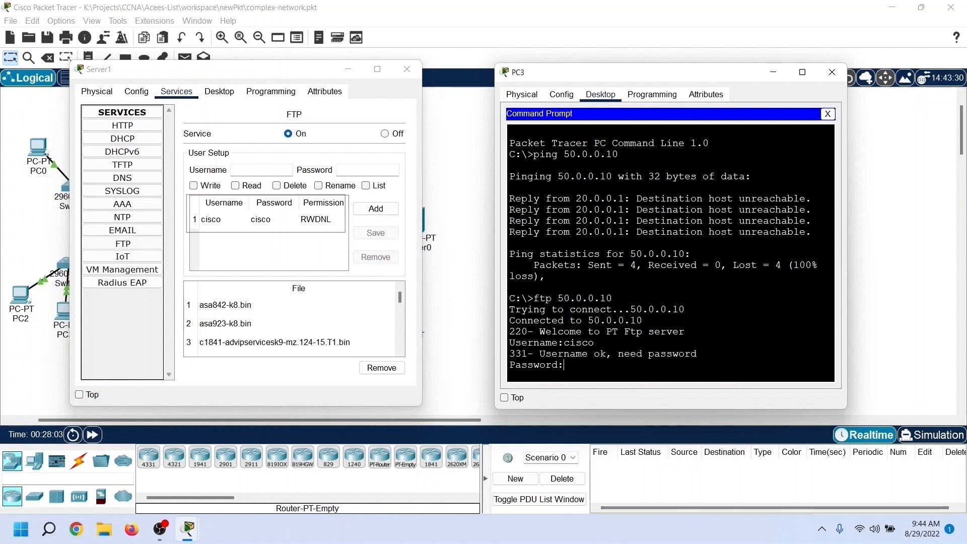
type("cisco")
key("Return")
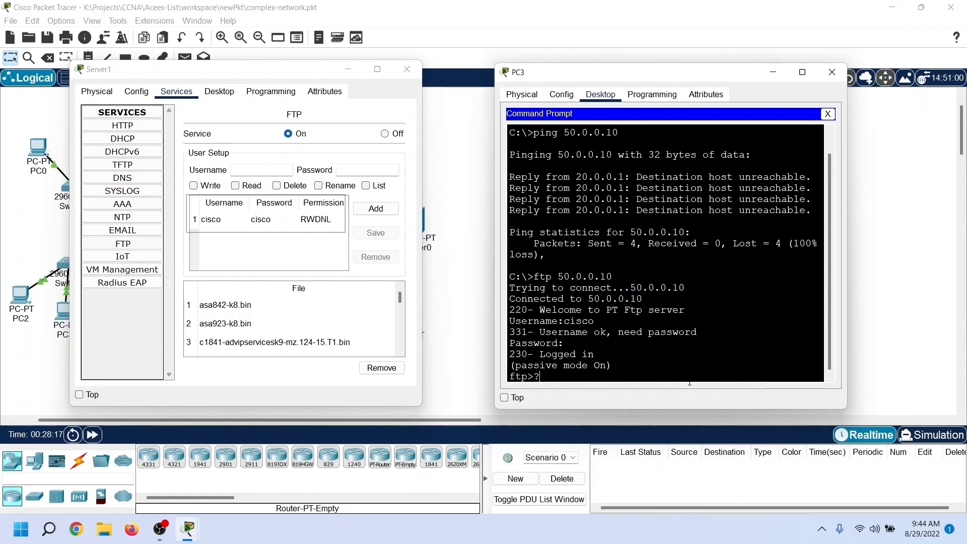
Step: Show the available FTP commands, request the server's directory listing with dir, and try to quit the session with q
type("?")
key("Return")
type("dir")
key("Return")
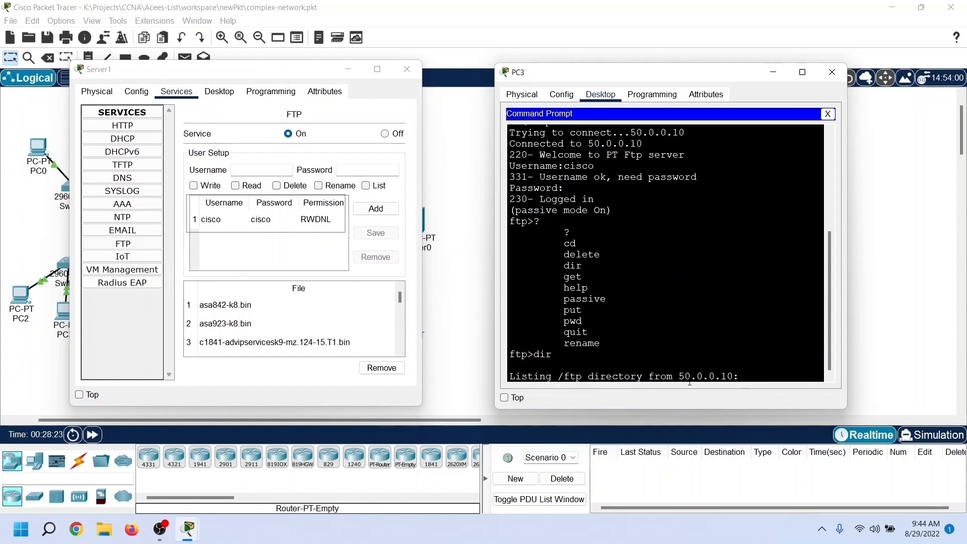
type("el")
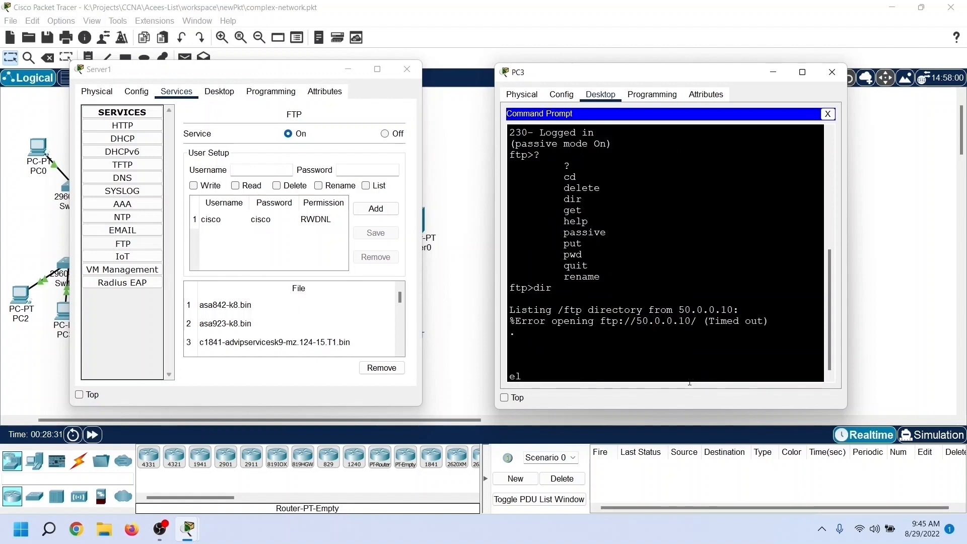
key("BackSpace")
key("BackSpace")
type("q")
key("Return")
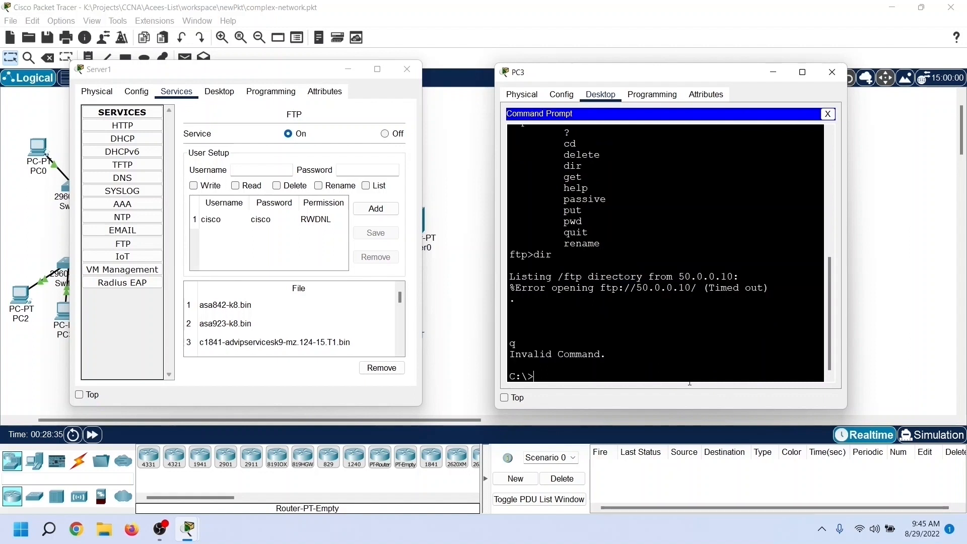
Step: Ping 50.0.0.10 from PC3 again, review the output in an enlarged window, and close the PC3 and Server1 windows
type("ping")
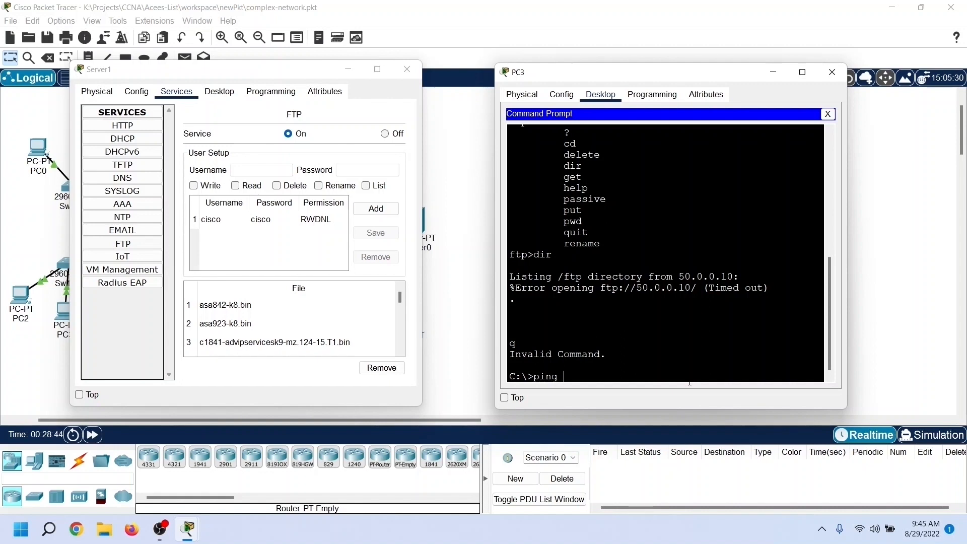
type(" 50.0.0.10")
key("Return")
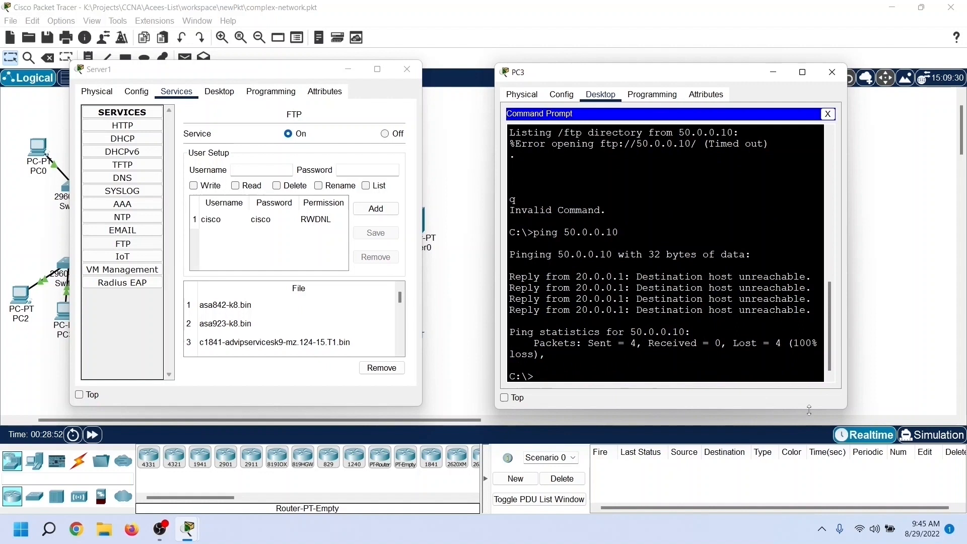
left_click_drag(847, 408, 865, 489)
scroll(841, 361, "up", 1)
scroll(841, 361, "up", 8)
left_click(850, 72)
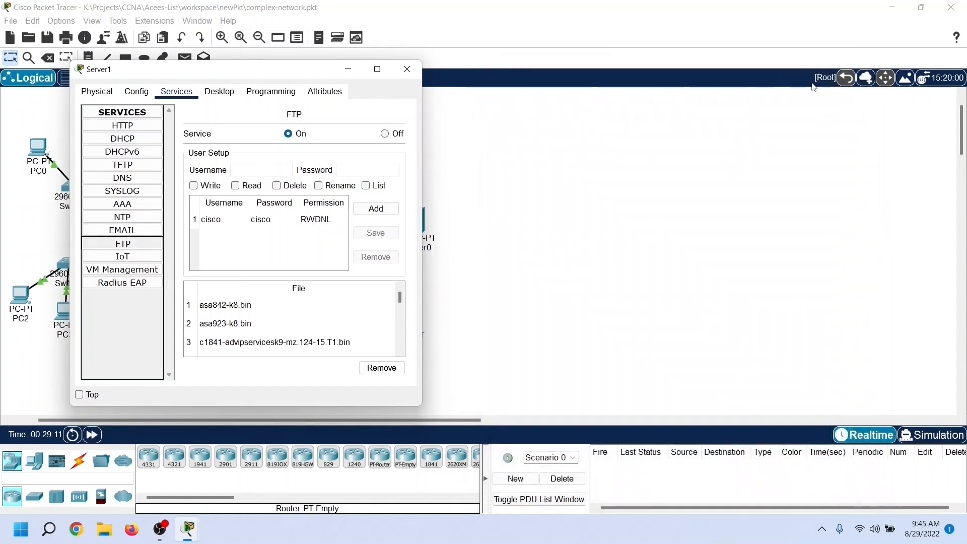
left_click(415, 72)
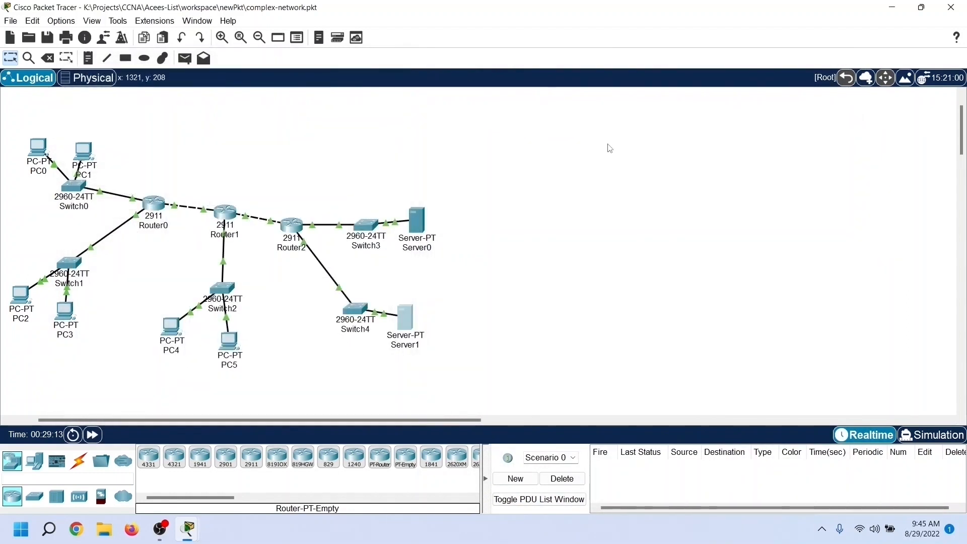
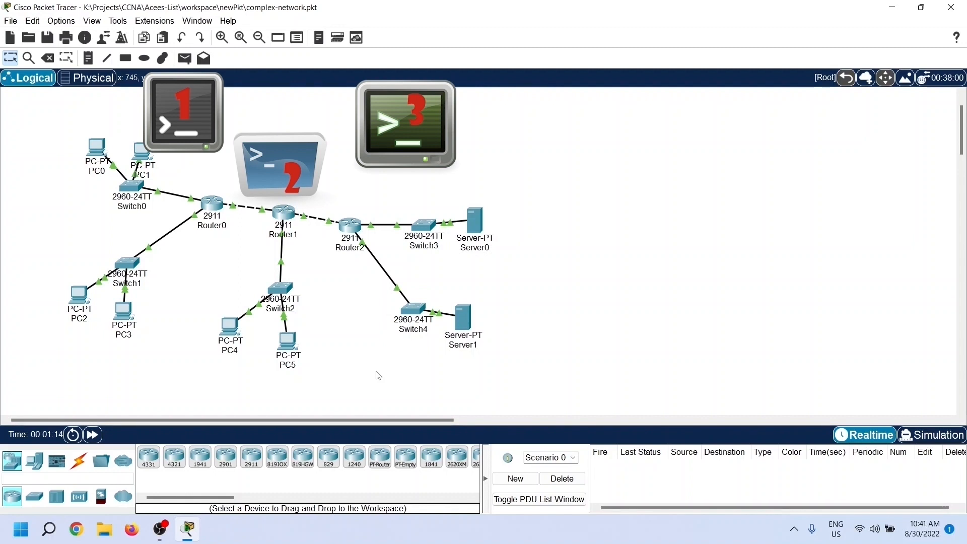
Step: Open Router0's command-line interface in a widened window and start a console session
left_click(218, 209)
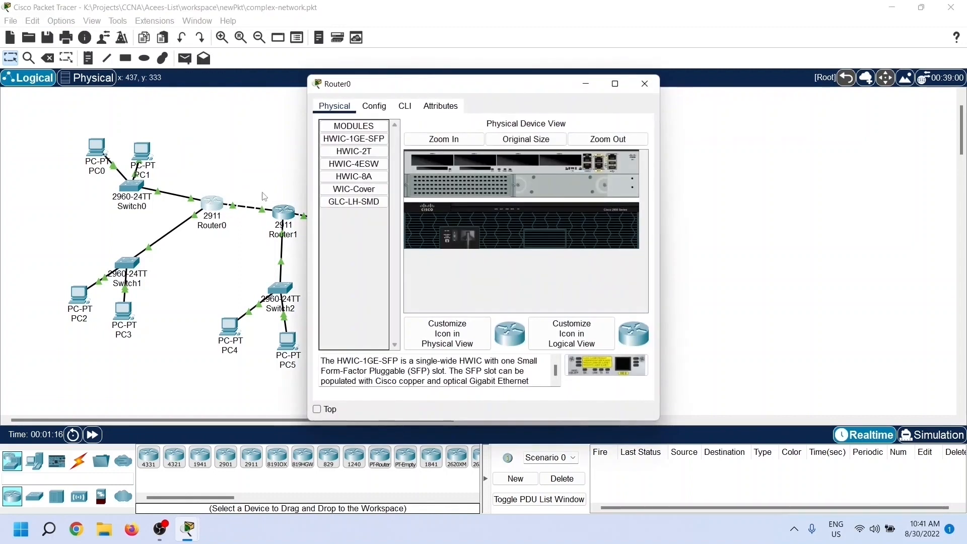
left_click_drag(434, 81, 623, 81)
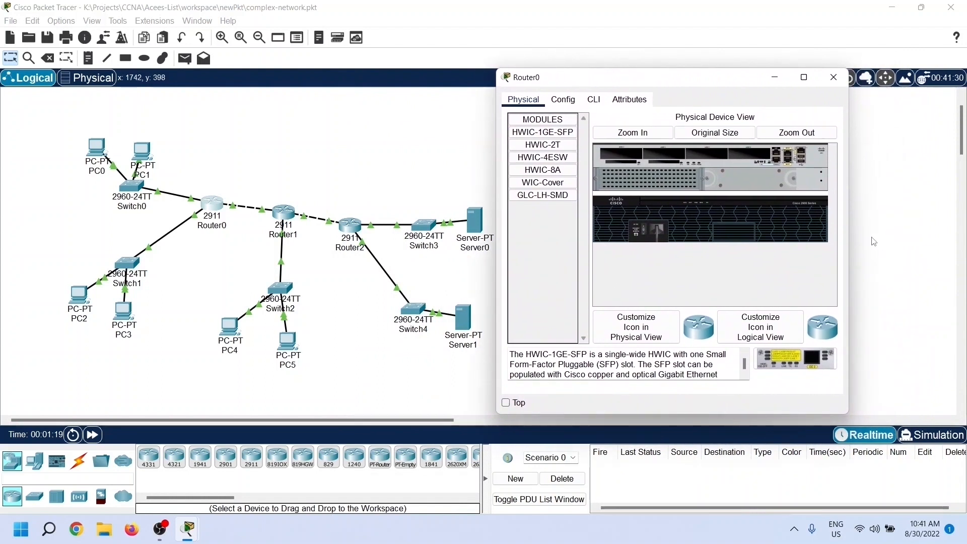
left_click_drag(849, 242, 964, 242)
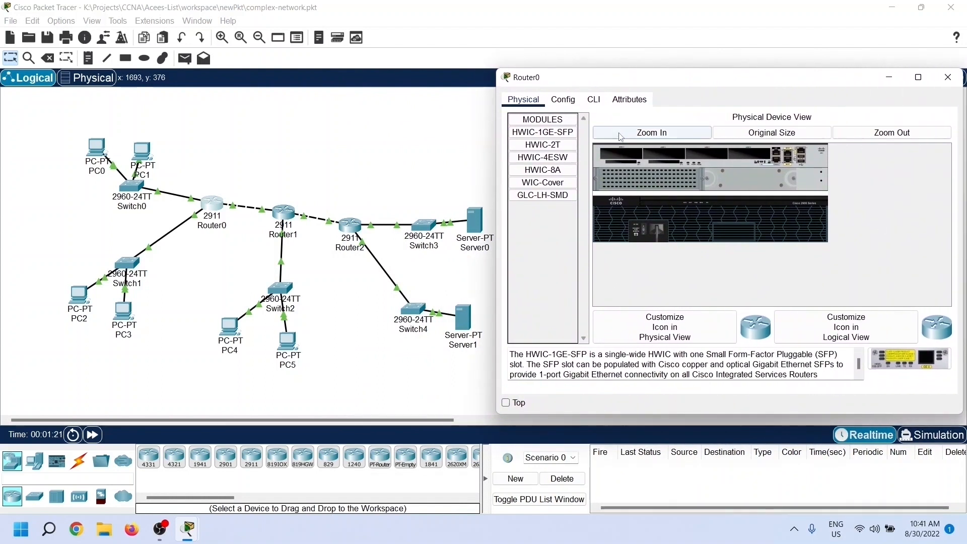
left_click(594, 99)
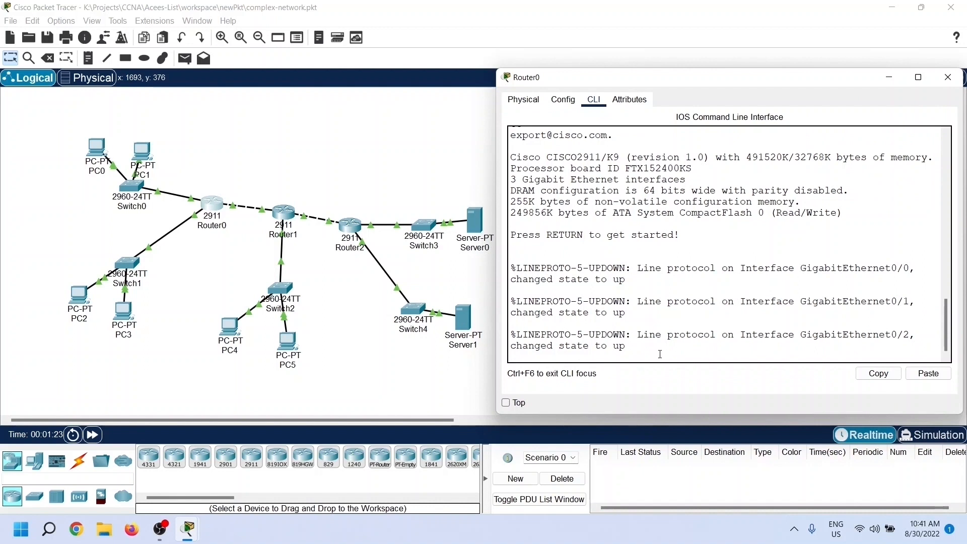
key("Return")
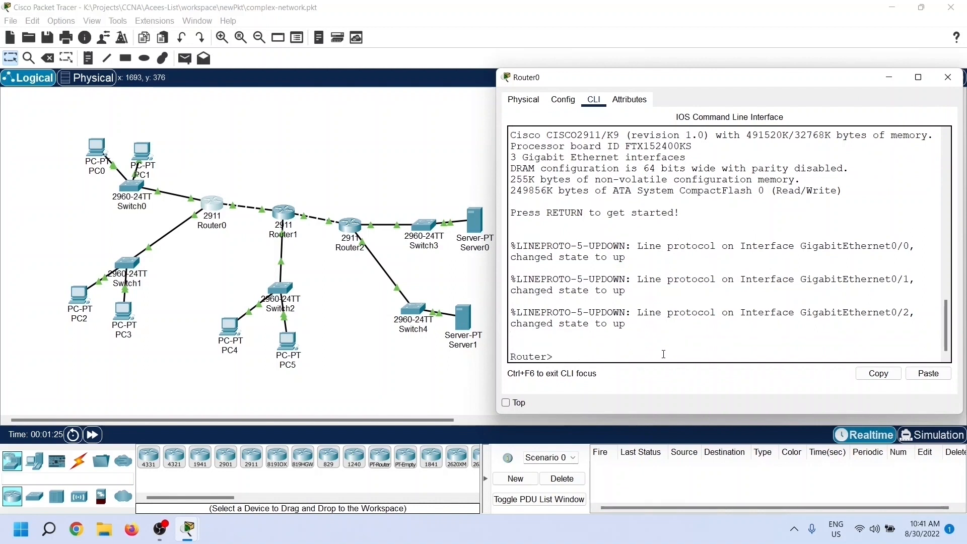
Step: Enter privileged EXEC mode on Router0 and go into global configuration mode
type("ena")
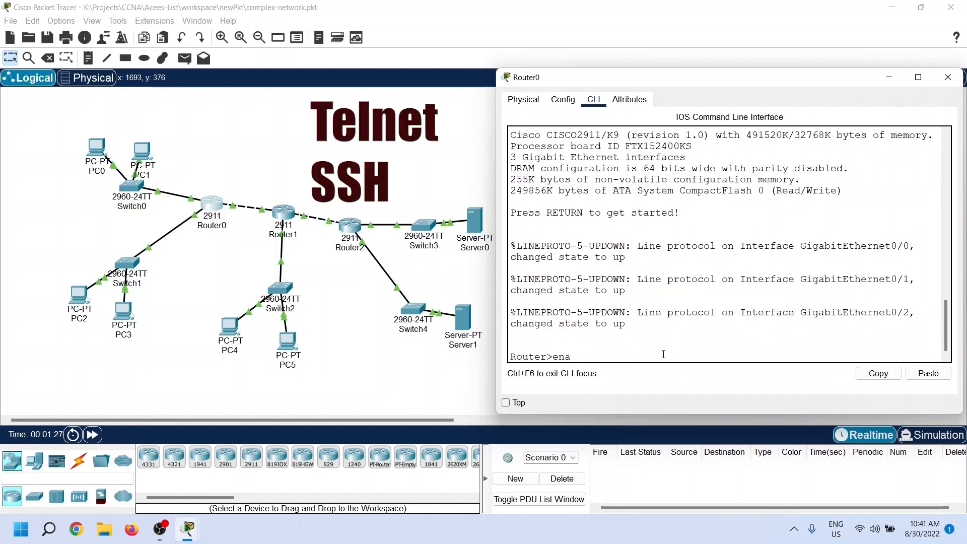
type("ble")
key("Return")
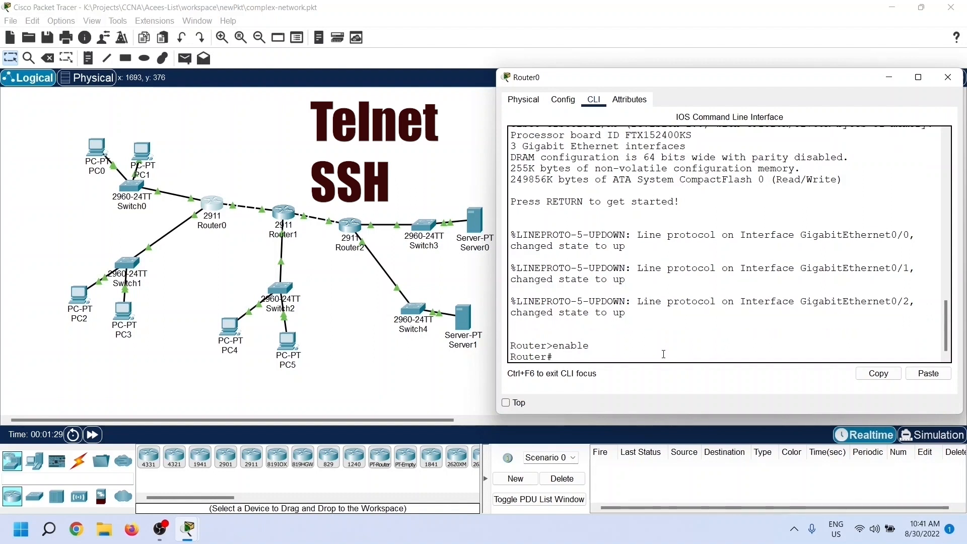
type("conf")
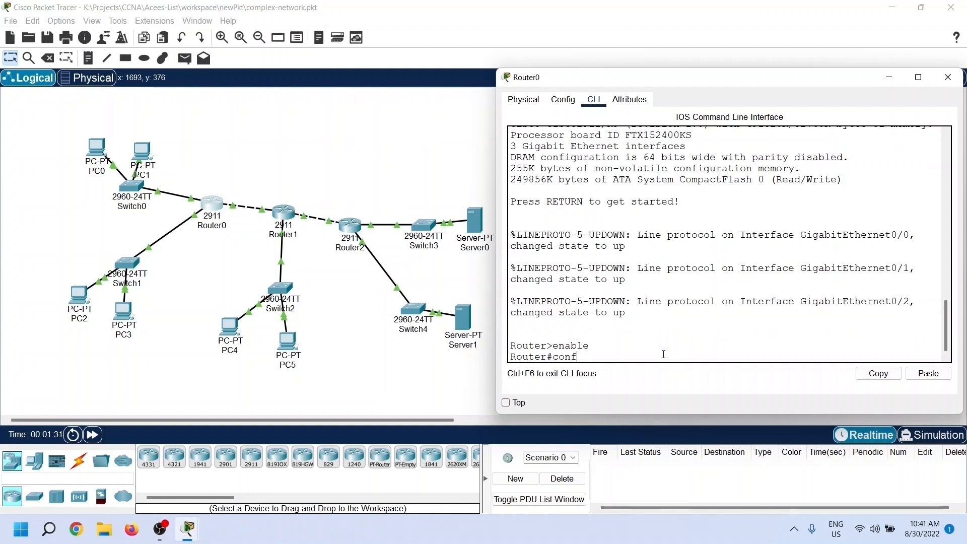
type("igure terminal")
key("Return")
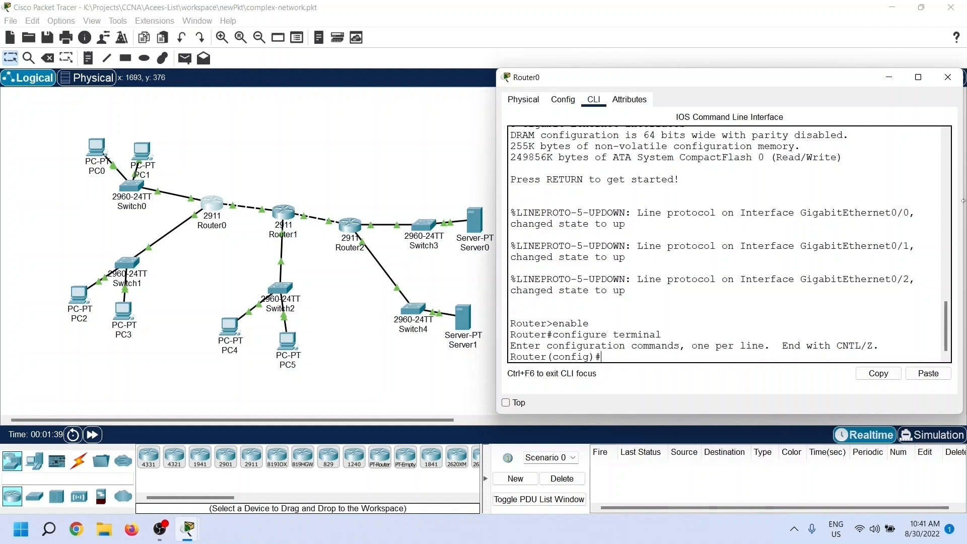
Step: Configure VTY lines 0 to 4 on Router0 with a line password and enable login
type("line vty")
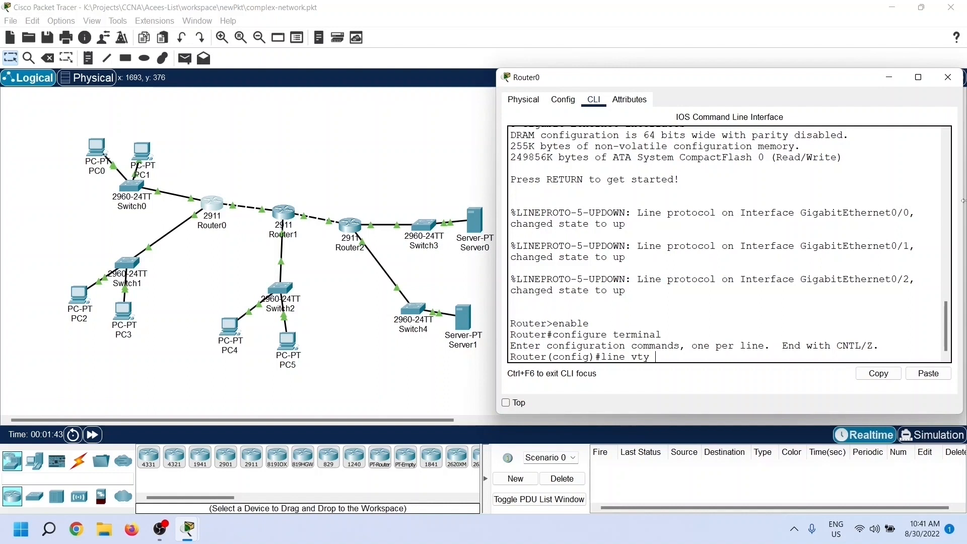
type("0 4")
key("Return")
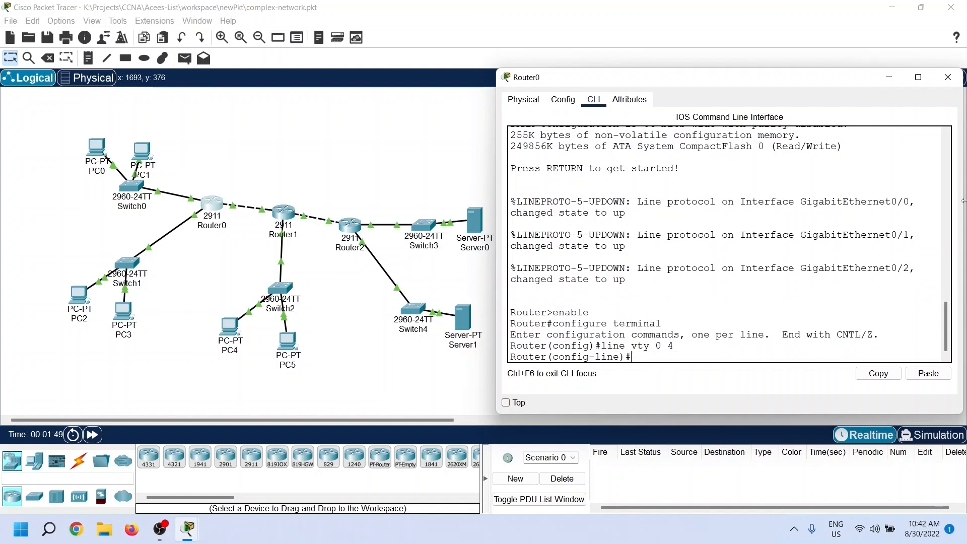
type("passw")
type("ord telnet")
key("Return")
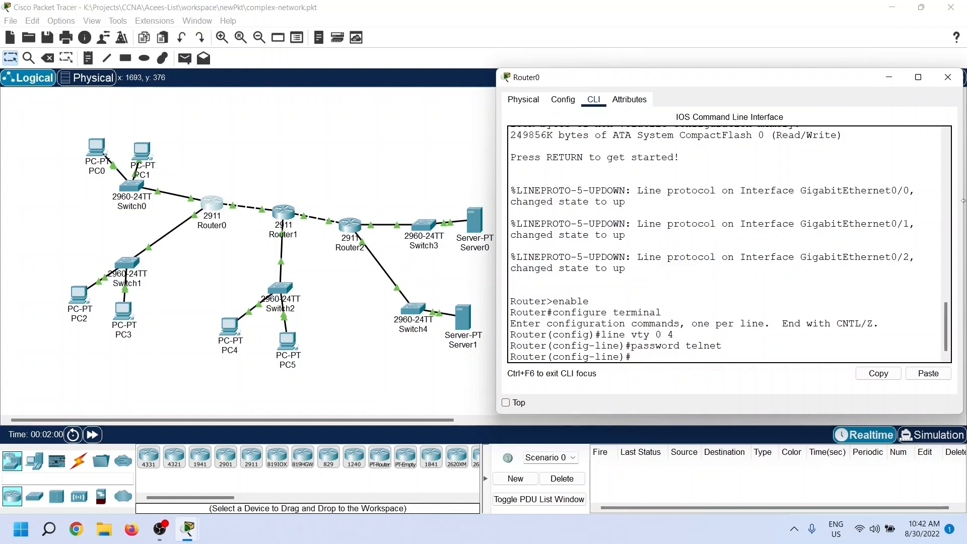
type("login")
key("Return")
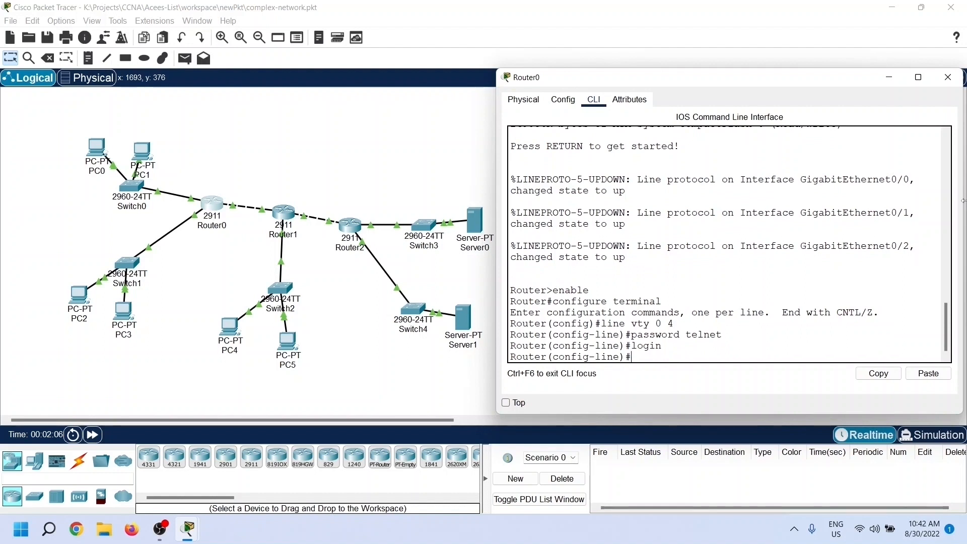
Step: Exit line and global configuration modes to return Router0 to the privileged EXEC prompt
type("exit")
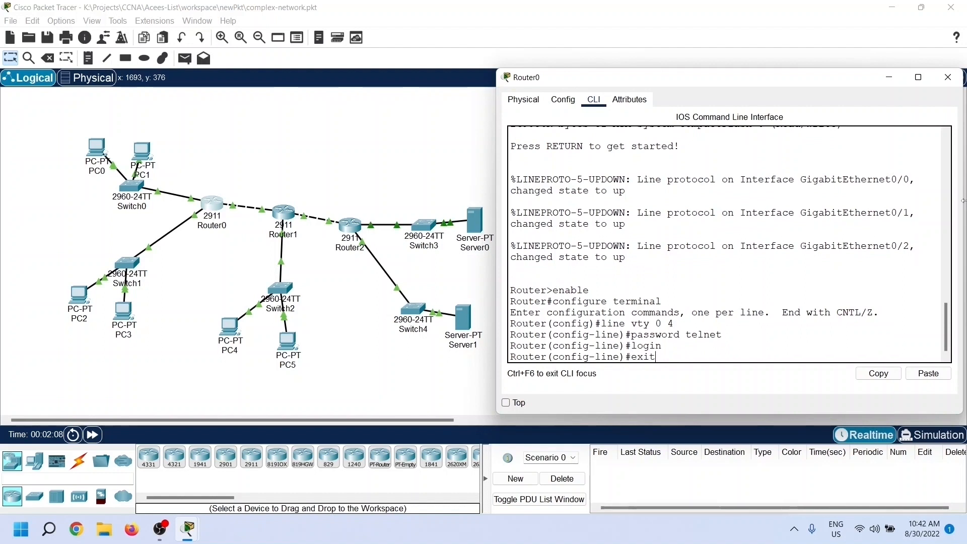
key("Return")
type("exit")
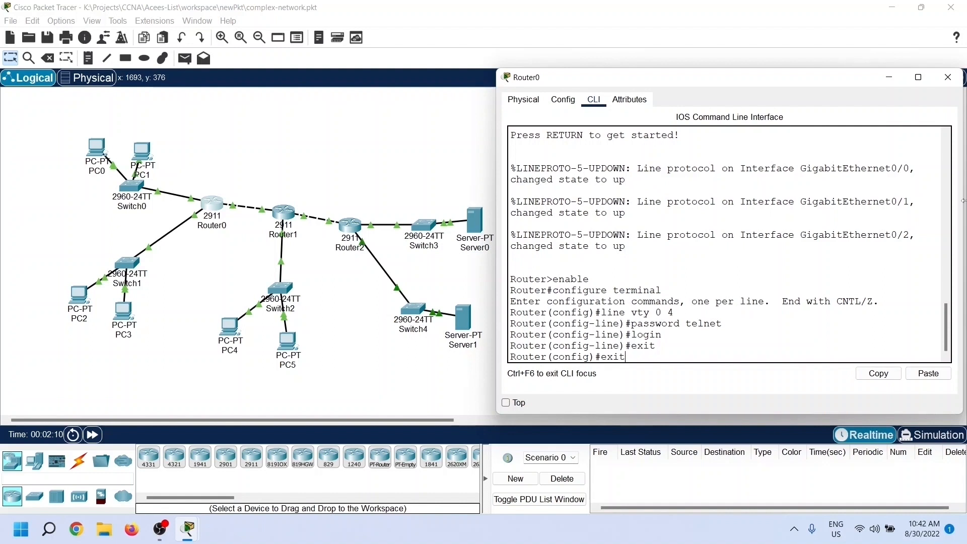
key("Return")
key("Return")
Step: Display Router0's brief IP interface summary and widen the window so its columns are readable
type("show ip interface brief")
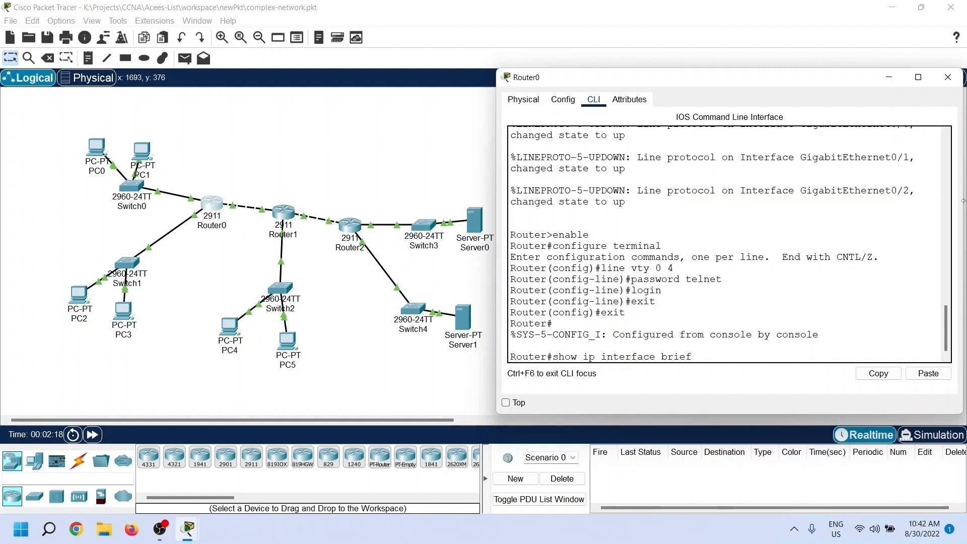
key("Return")
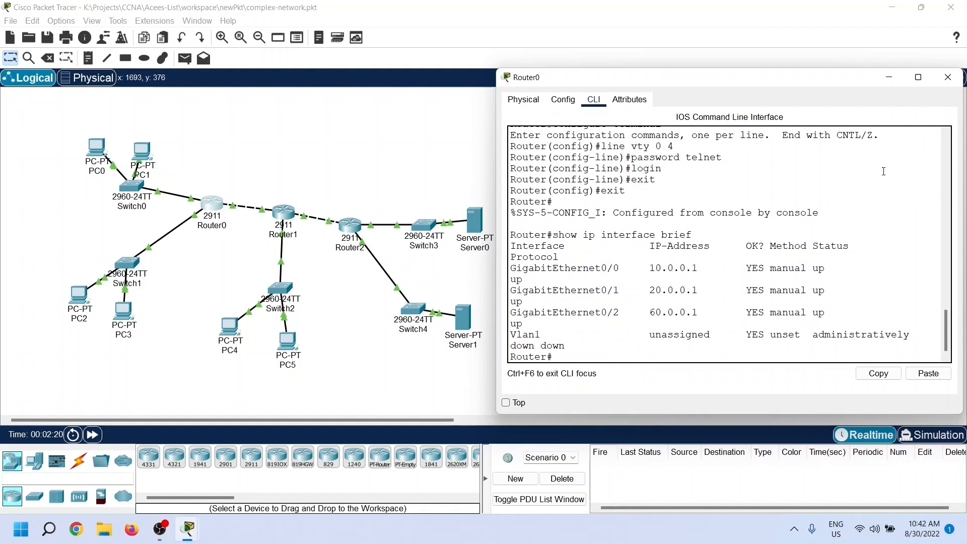
left_click_drag(498, 229, 421, 228)
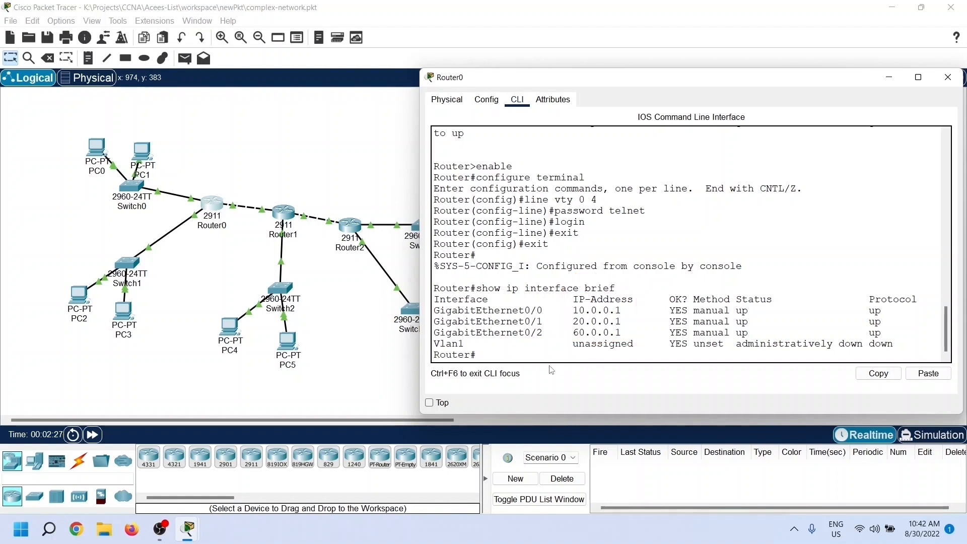
Step: Open the Telnet / SSH Client on PC2's desktop
left_click(81, 309)
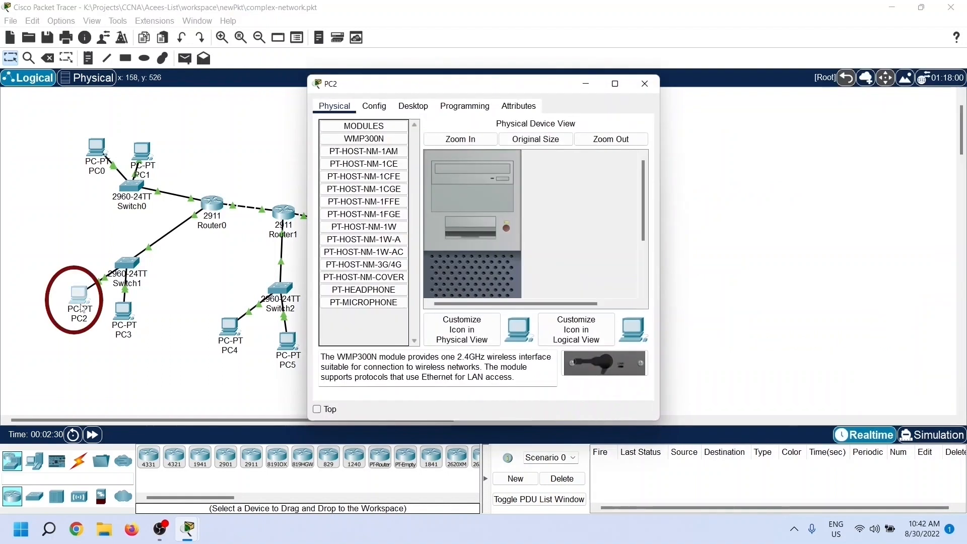
left_click(413, 106)
scroll(544, 207, "down", 3)
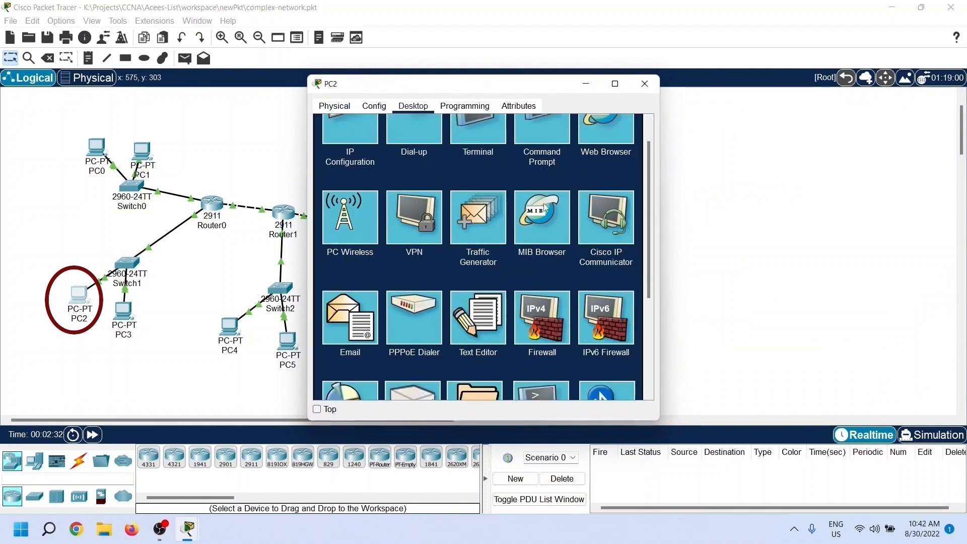
scroll(545, 207, "down", 2)
scroll(537, 328, "down", 1)
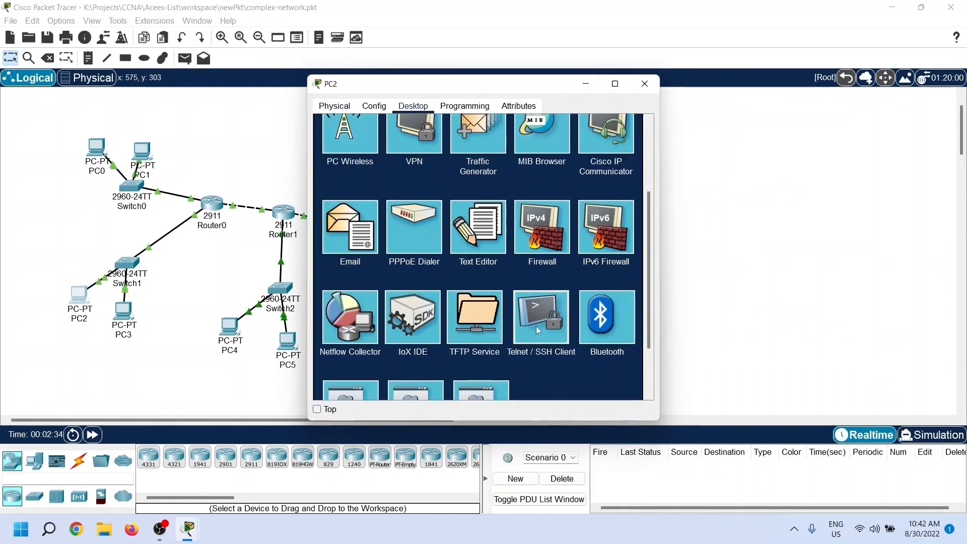
left_click(536, 326)
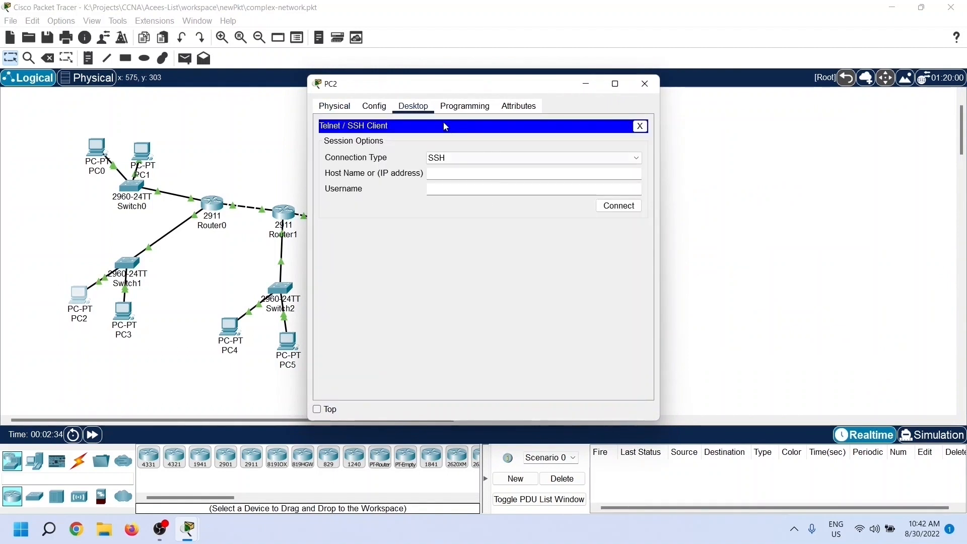
Step: Connect from PC2 to 10.0.0.1 over Telnet with the line password and list the available EXEC commands
left_click(529, 165)
left_click(521, 177)
left_click(517, 171)
type("10.0.0.1")
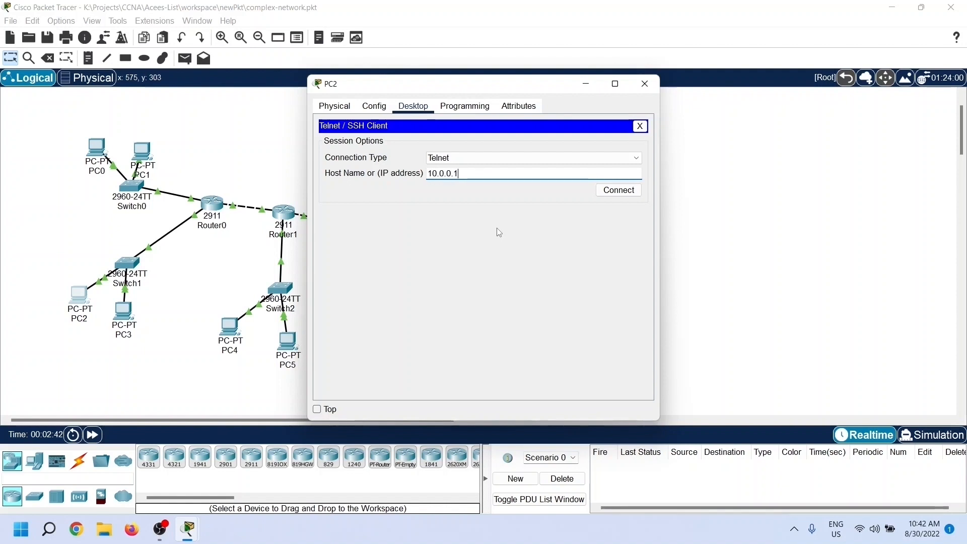
left_click(612, 194)
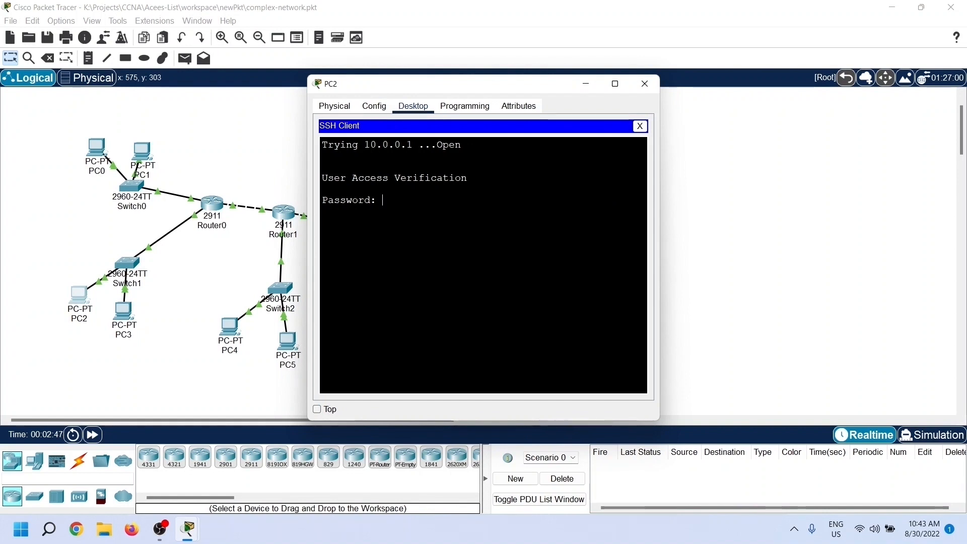
key("Return")
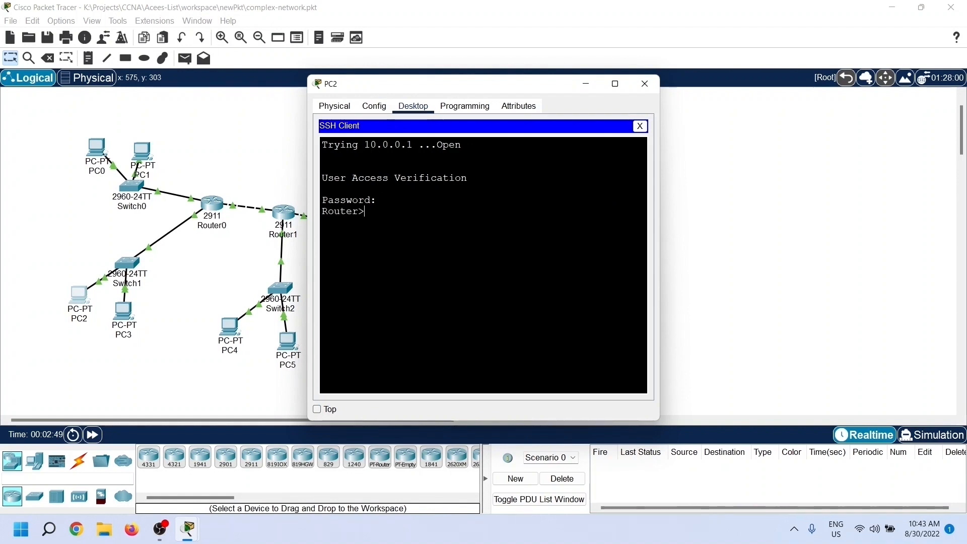
type("?")
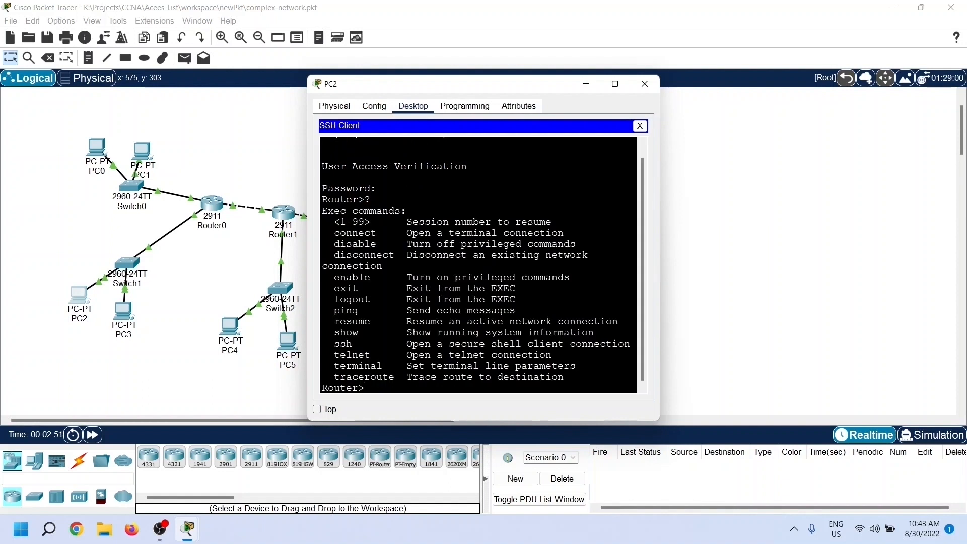
scroll(478, 265, "up", 1)
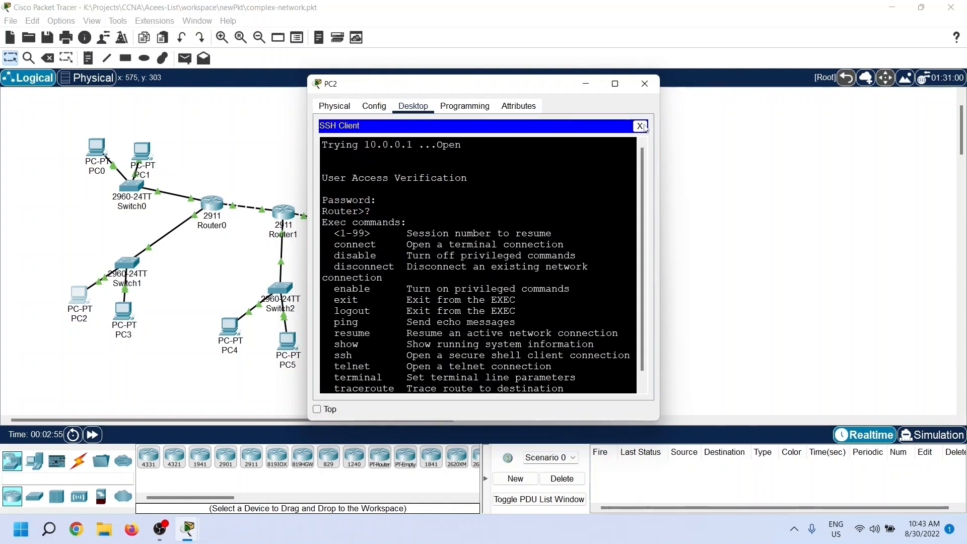
Step: Return to Router0's command line and enter global configuration mode
mouse_move(198, 528)
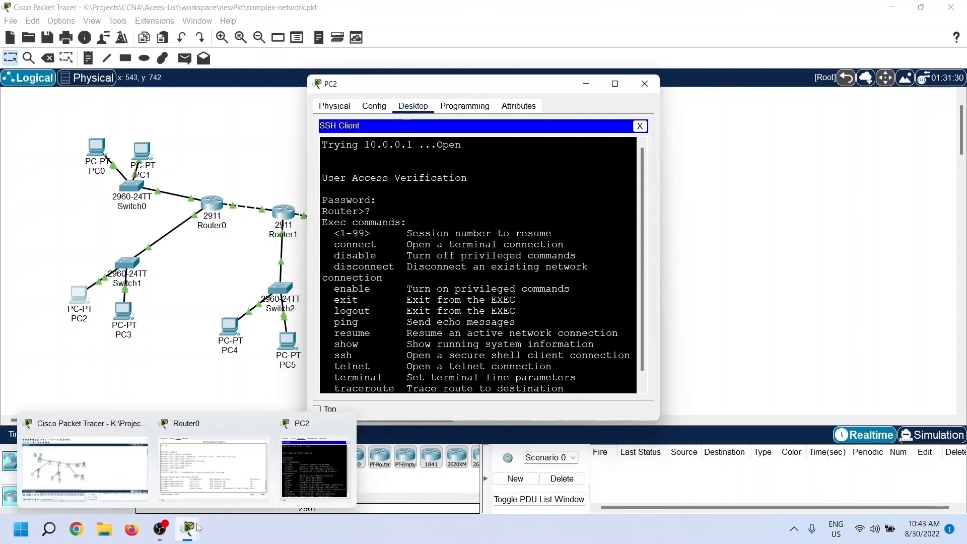
left_click(223, 476)
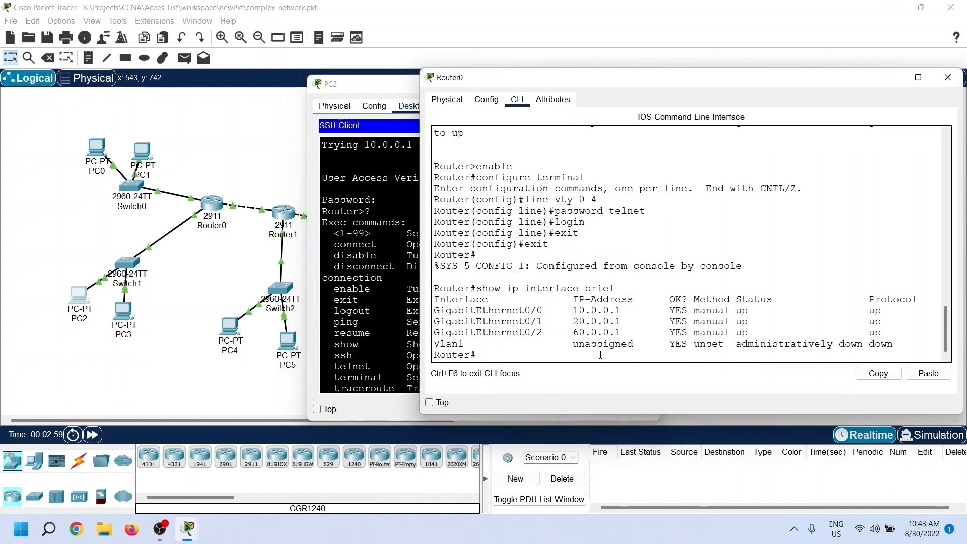
type("co")
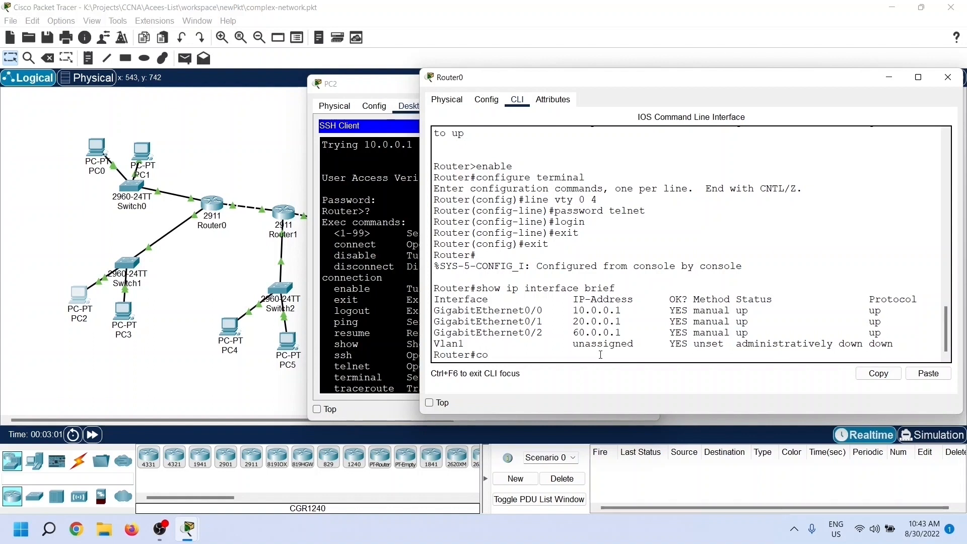
type("nfigure terminal")
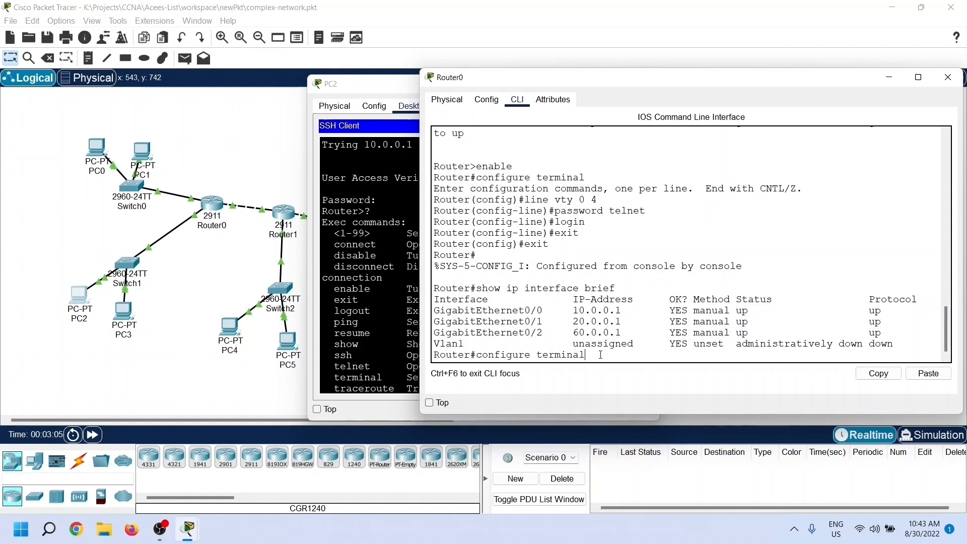
key("Return")
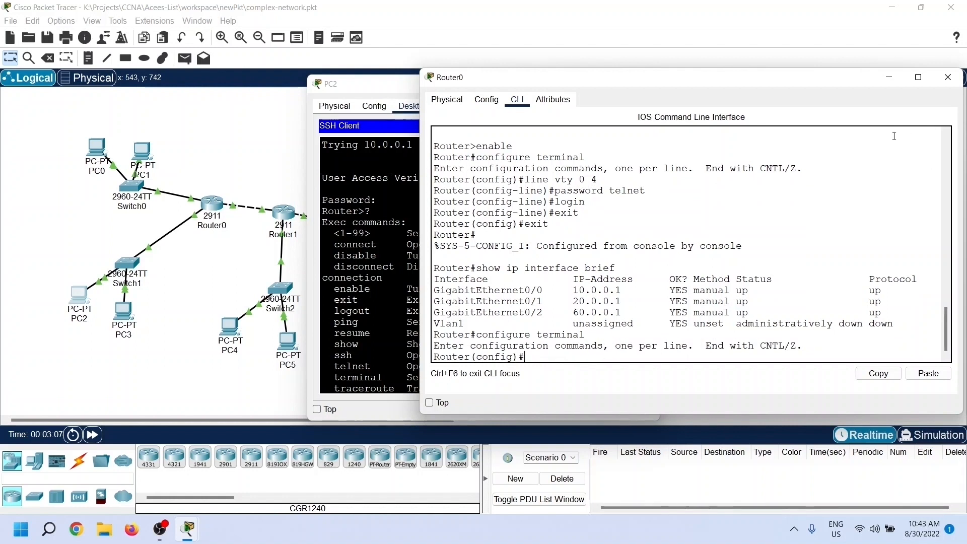
Step: Create standard access list 20 on Router0 with an entry permitting 30.0.0.10
type("access-list 20")
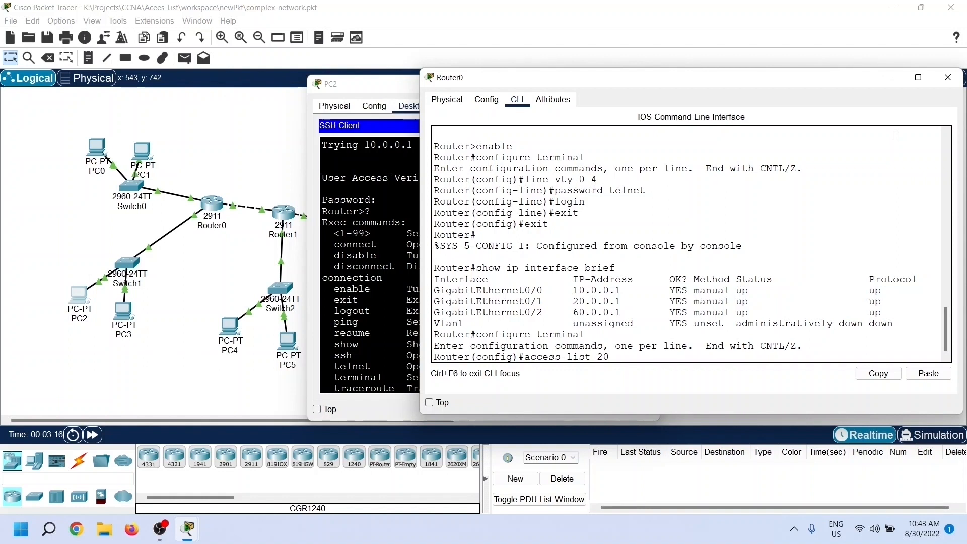
type(" permit")
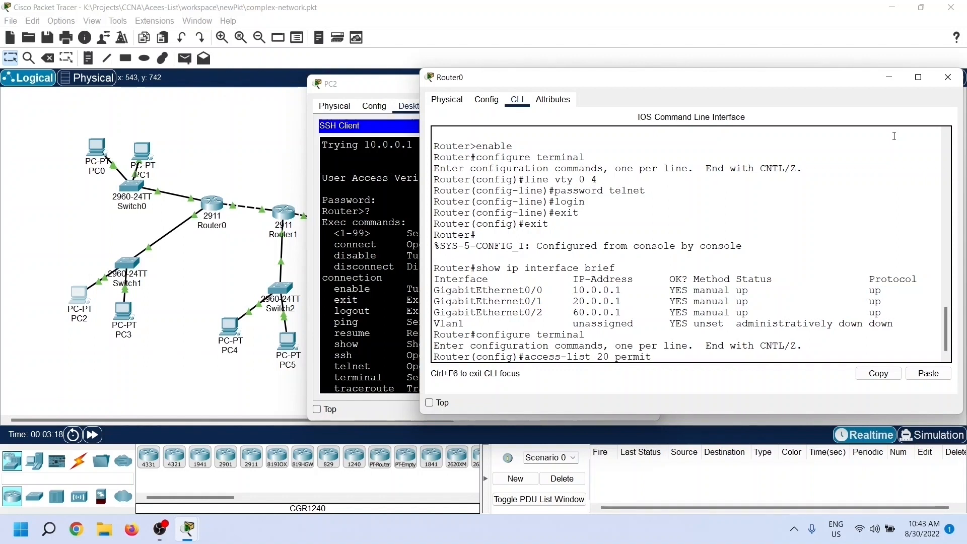
type(" 30.0.0.10")
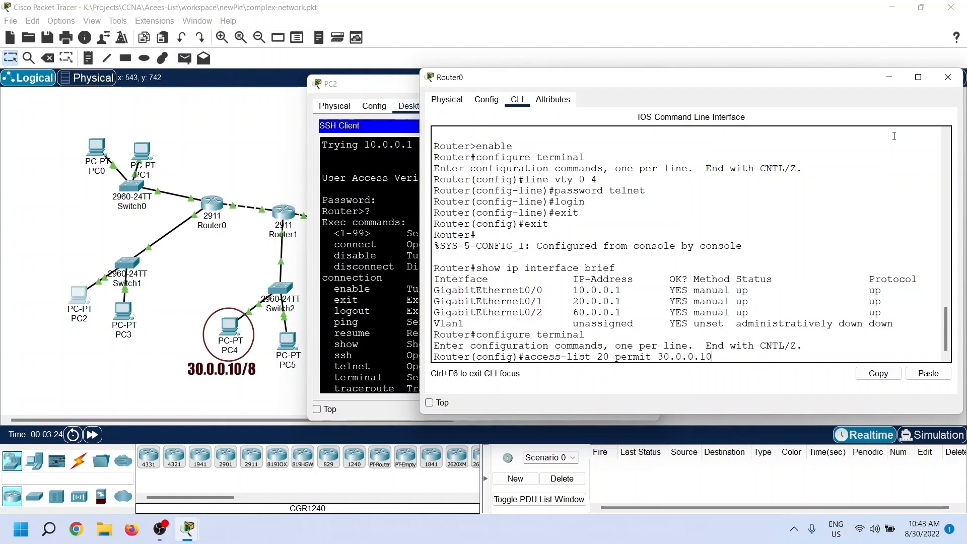
key("Return")
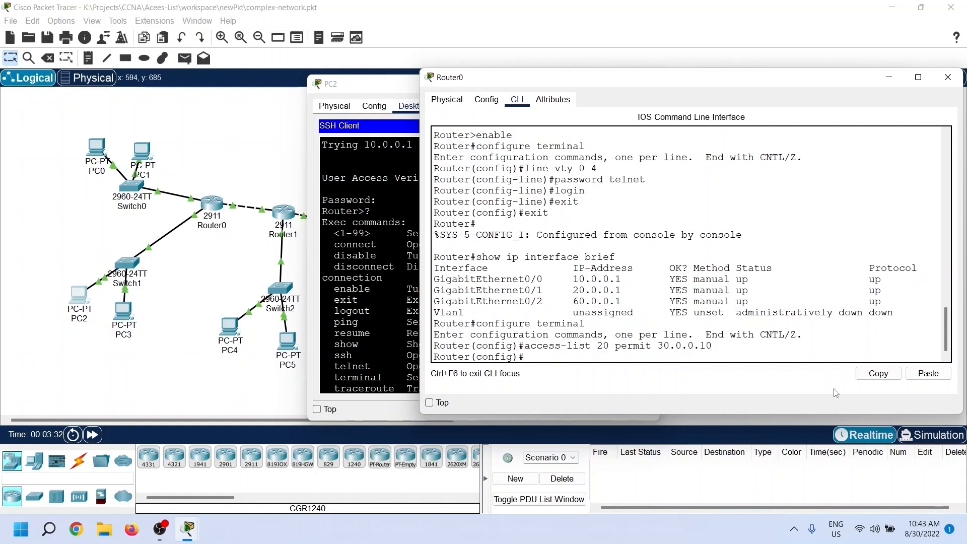
Step: Apply access list 20 inbound to Router0's vty lines 0 to 4 with access-class
type("line vty 0 4")
key("Return")
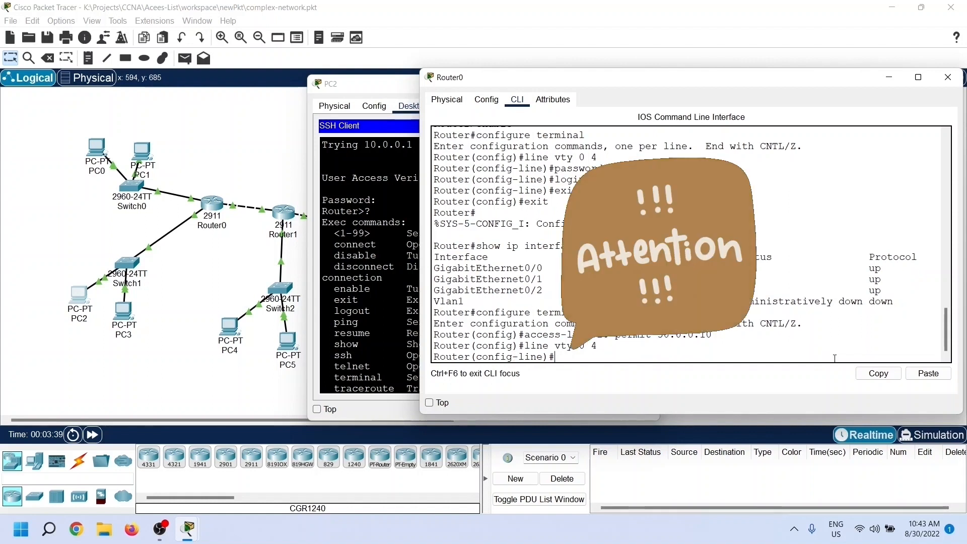
type("access-cl")
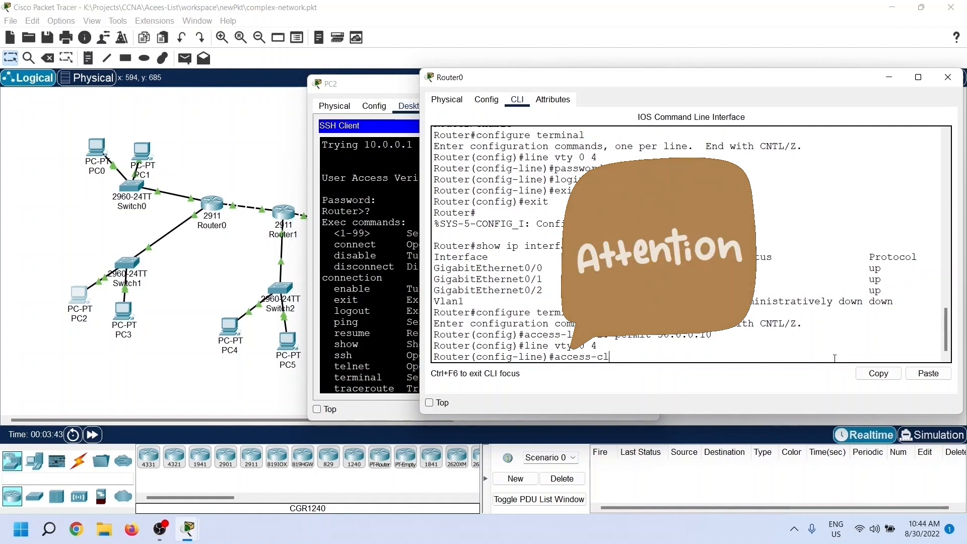
type("ass 20 in")
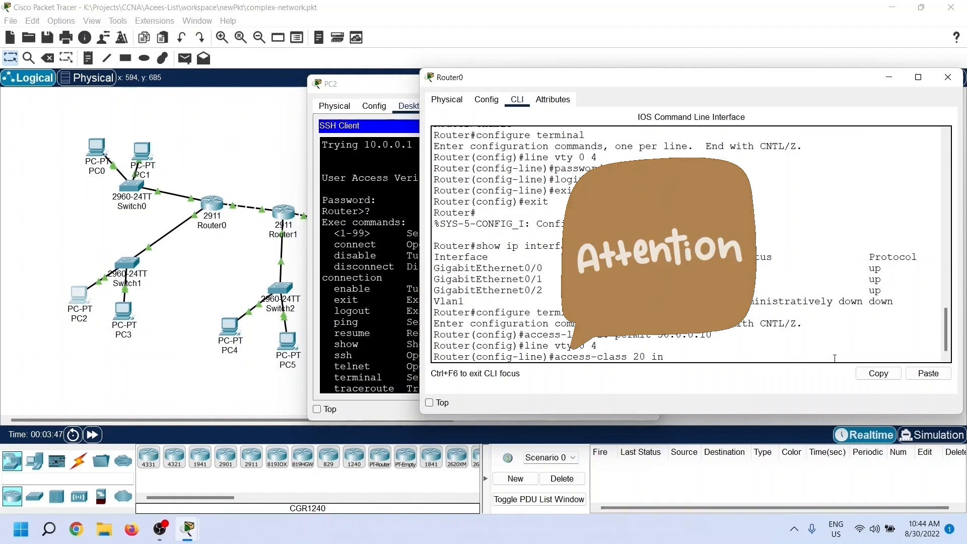
key("Return")
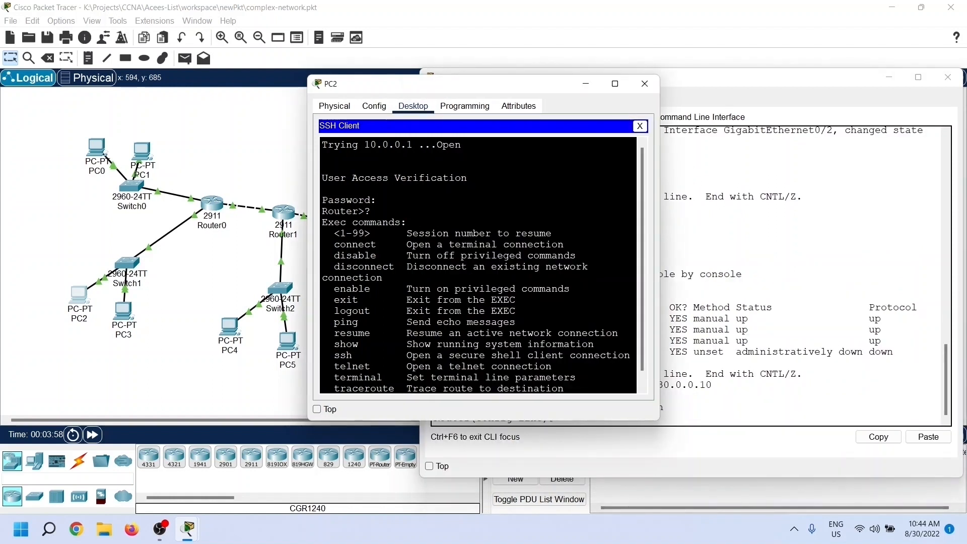
Step: Terminate PC2's open remote session and reopen its Telnet / SSH Client
left_click(640, 125)
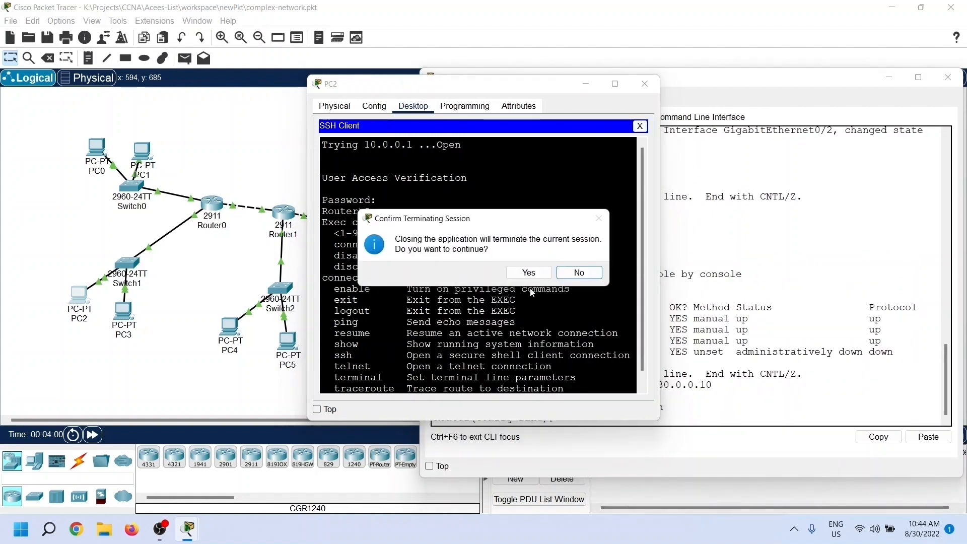
left_click(529, 273)
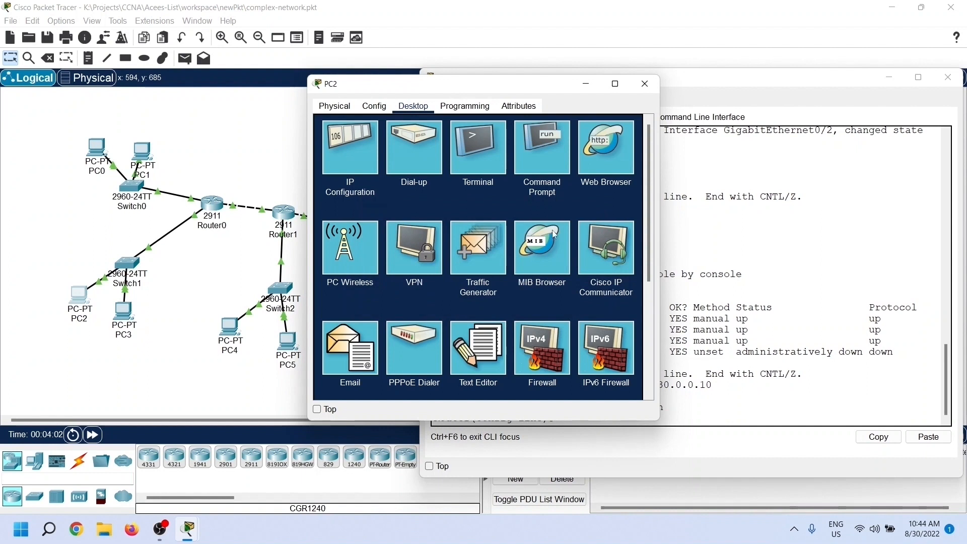
scroll(555, 233, "down", 3)
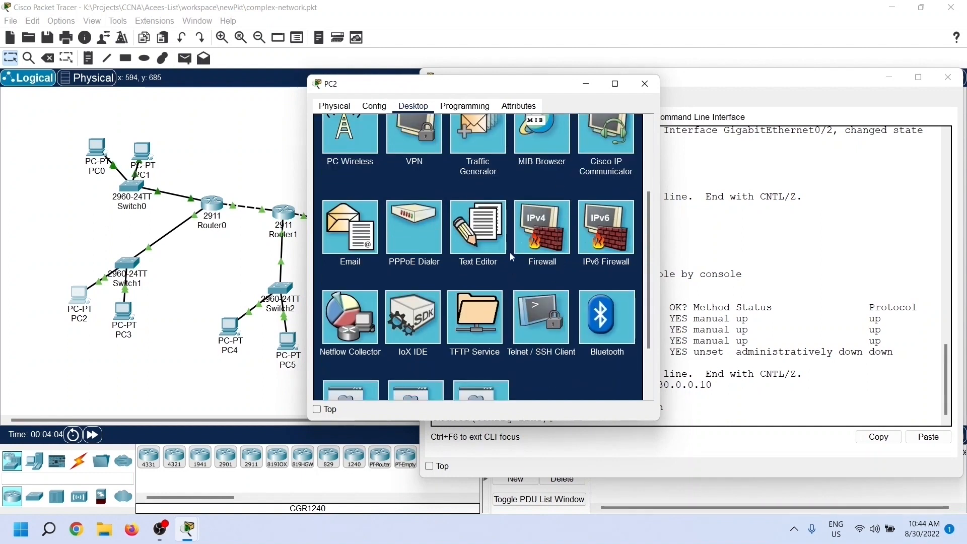
scroll(546, 316, "down", 1)
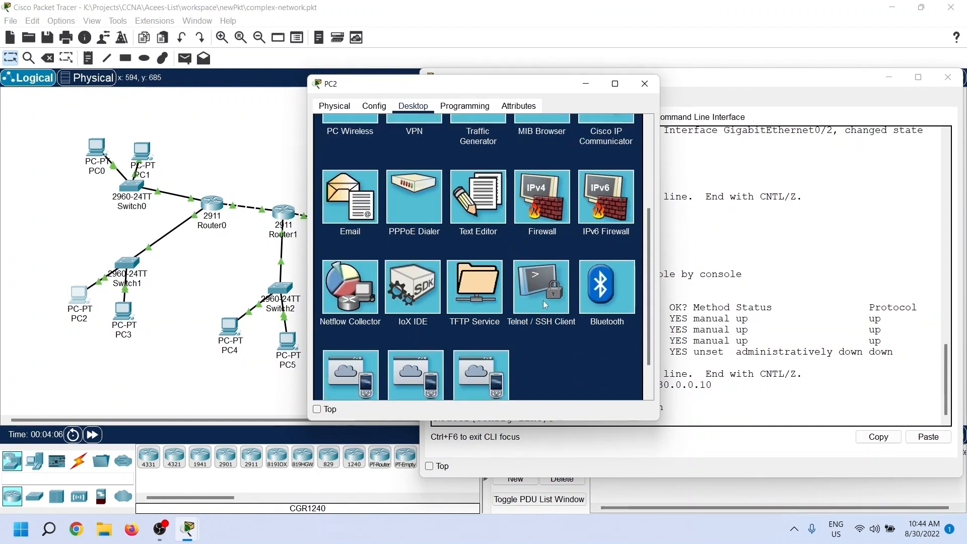
left_click(543, 301)
Step: Try to connect from PC2 to 10.0.0.1 over Telnet and answer the session dialog
left_click(544, 165)
left_click(531, 176)
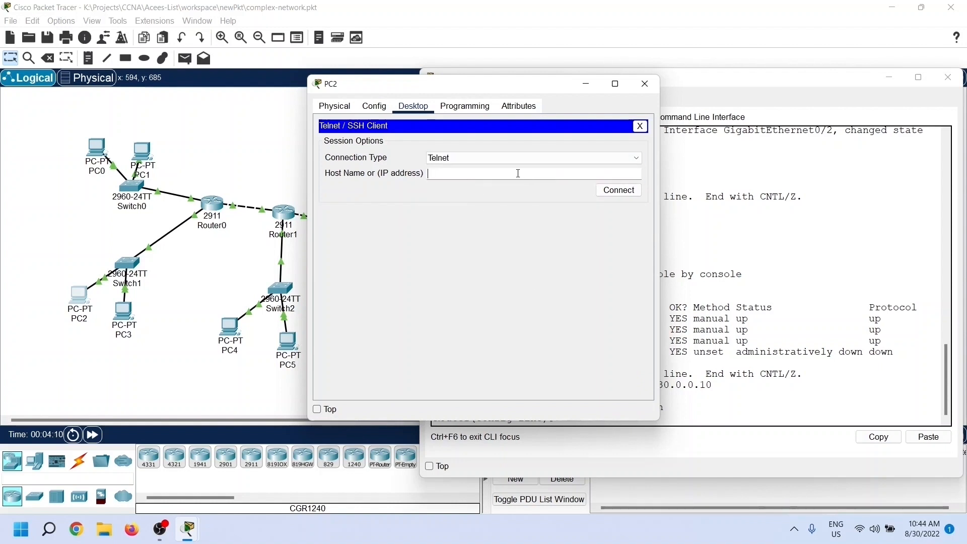
type("10.0.0.1")
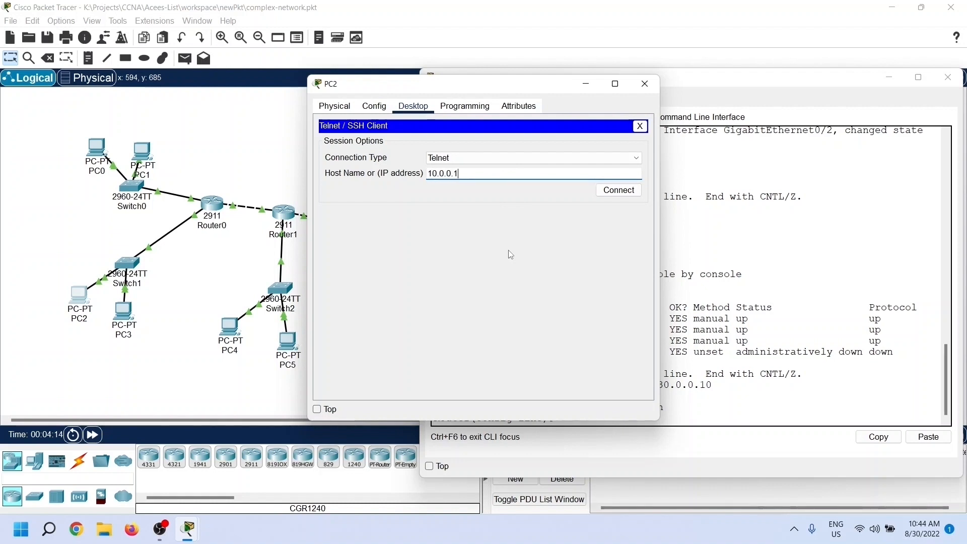
left_click(619, 190)
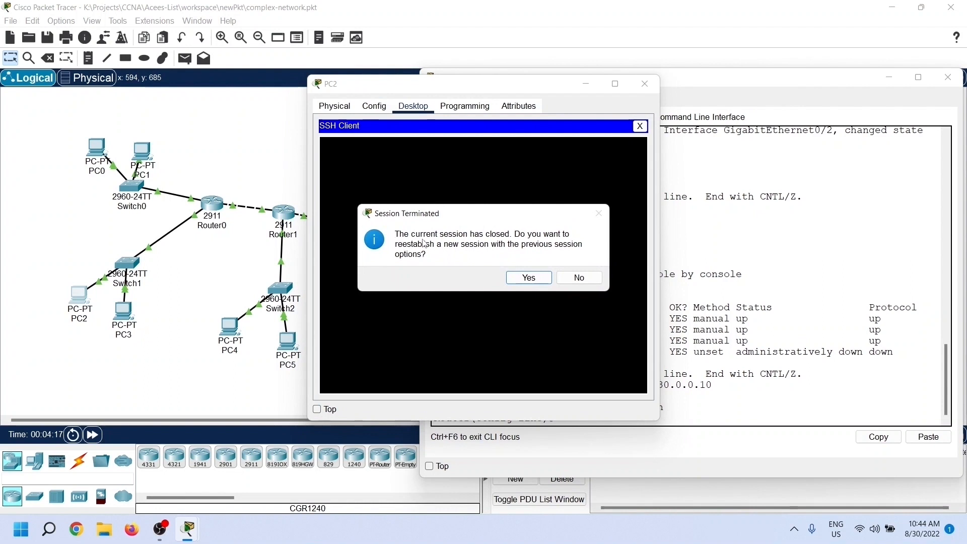
left_click(542, 282)
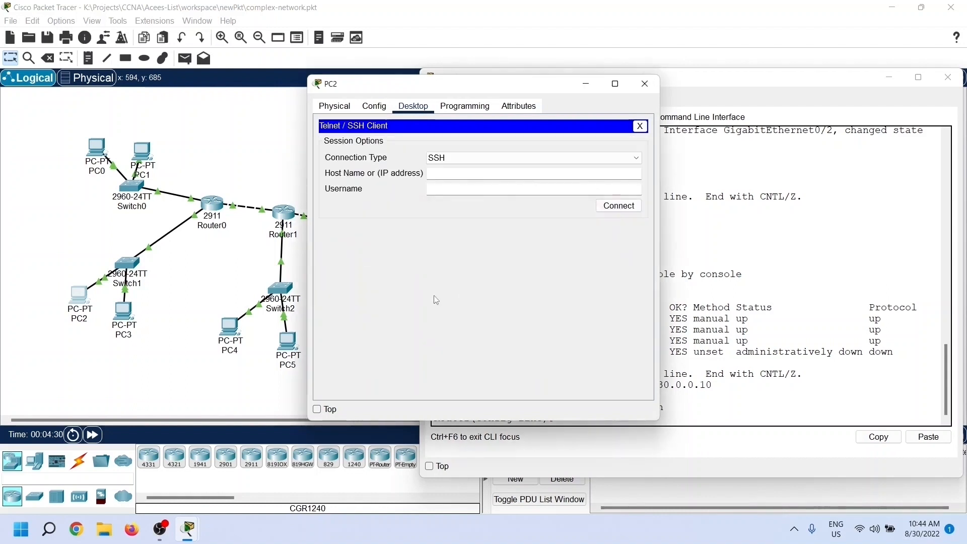
Step: Open PC4's desktop, move its window clear of the topology and start the Telnet / SSH Client
left_click(239, 332)
left_click_drag(428, 84, 642, 66)
left_click(628, 89)
scroll(733, 256, "down", 3)
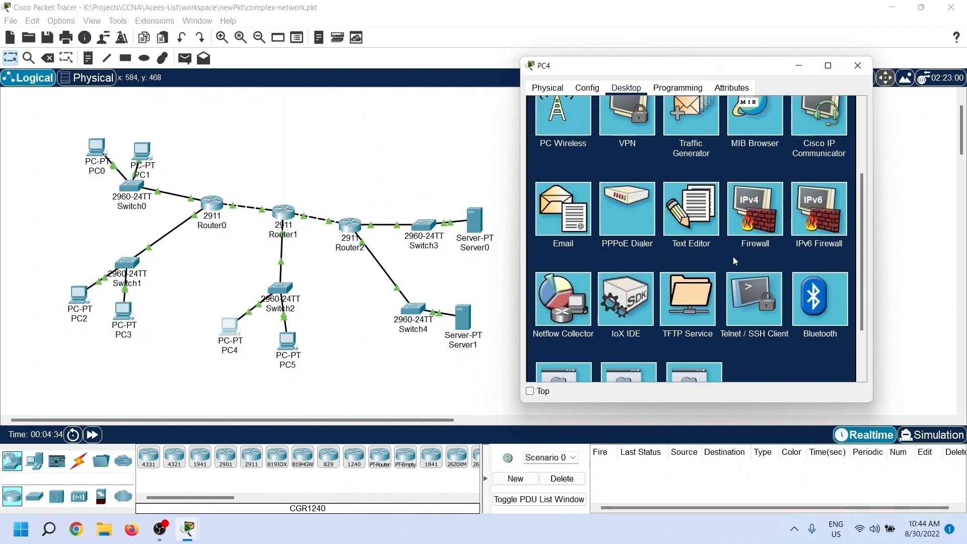
left_click(763, 306)
Step: Connect from PC4 to 10.0.0.1 over Telnet and submit the line password
left_click(698, 141)
left_click(685, 157)
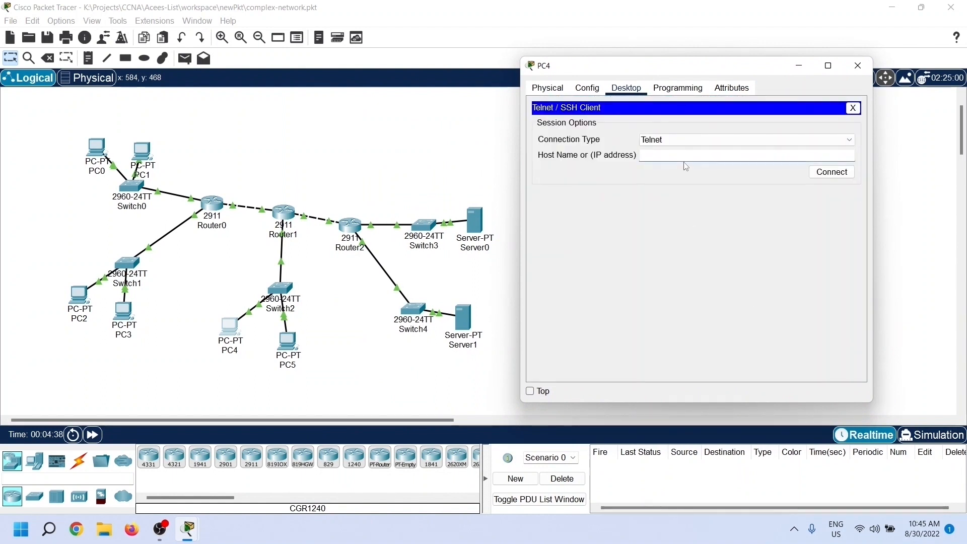
type("10.0.0.1")
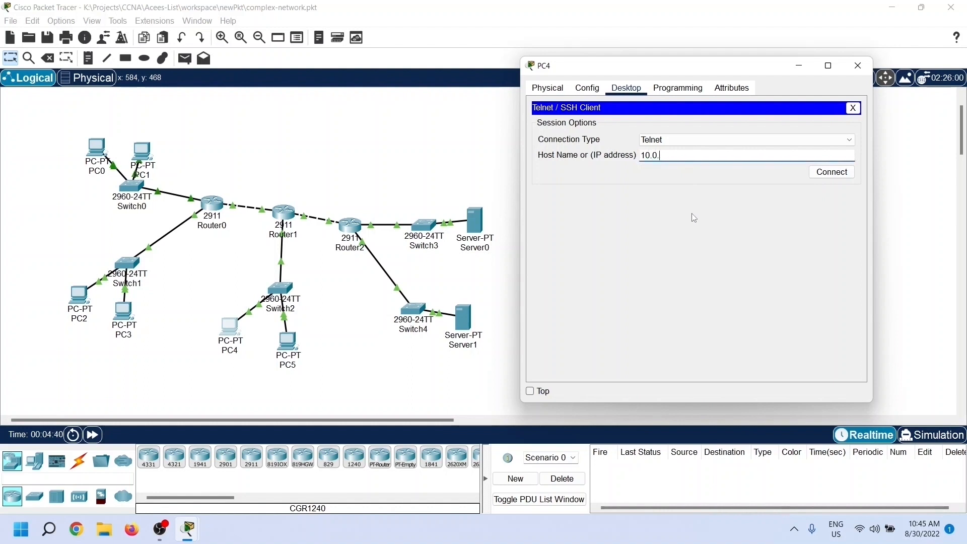
left_click(832, 171)
left_click_drag(650, 127, 675, 127)
left_click(596, 182)
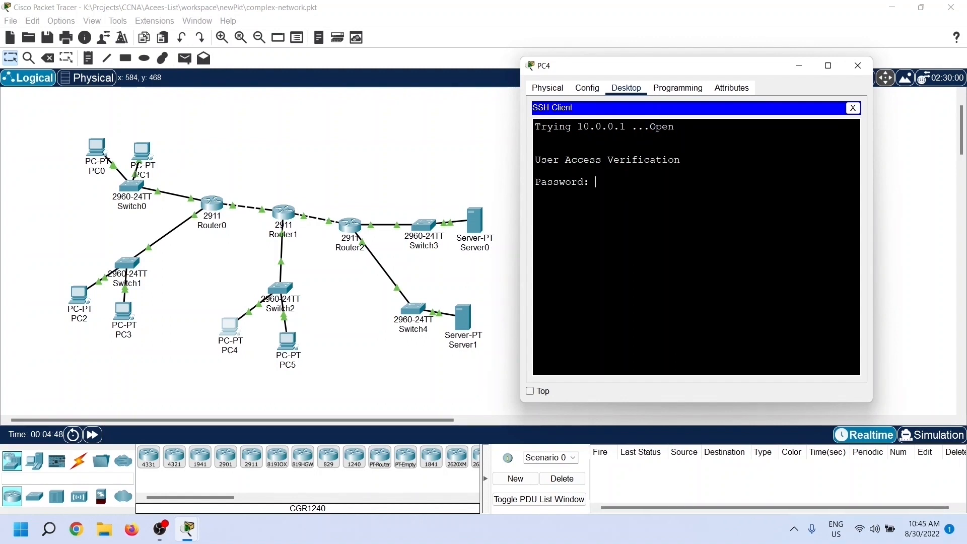
key("Return")
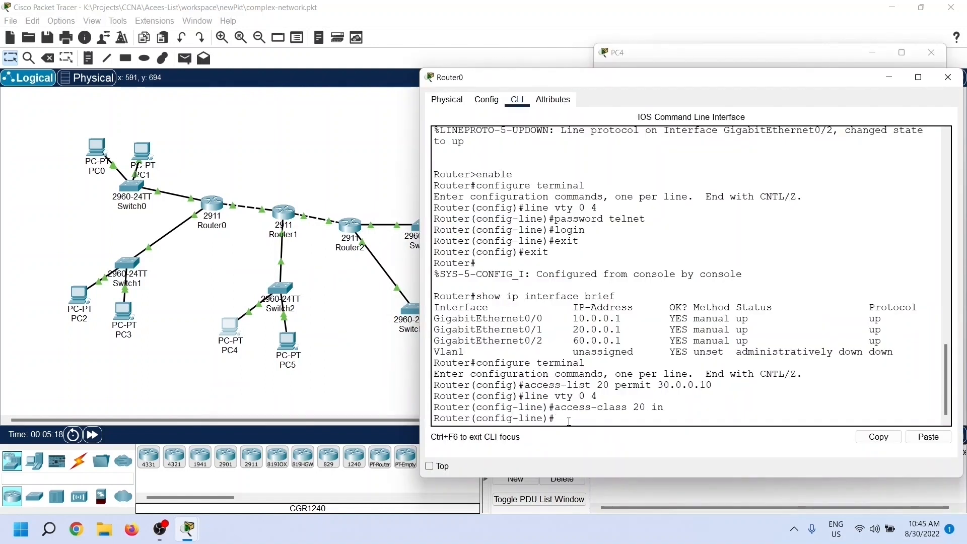
Step: Exit configuration mode on Router0 and display its IP access lists
type("exit")
key("Return")
type("exit")
key("Return")
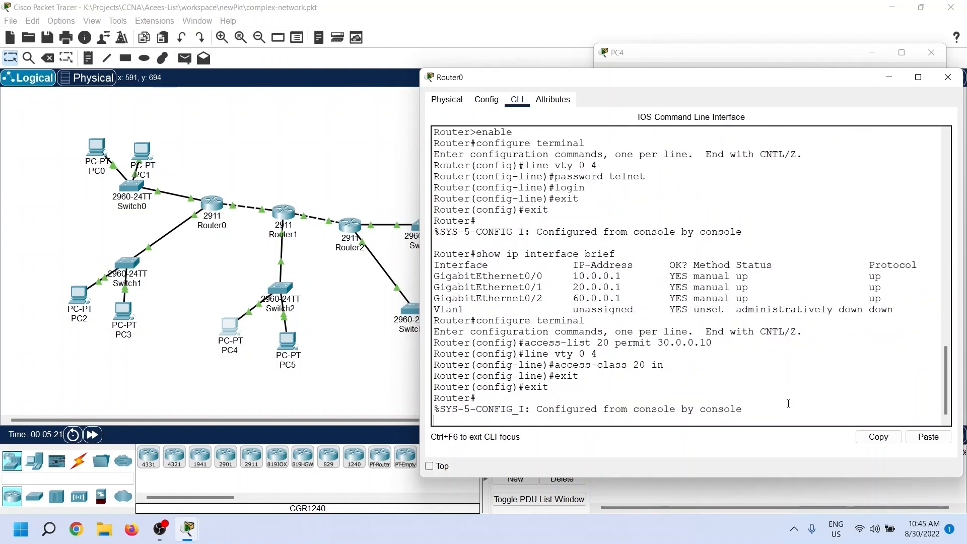
type("show i")
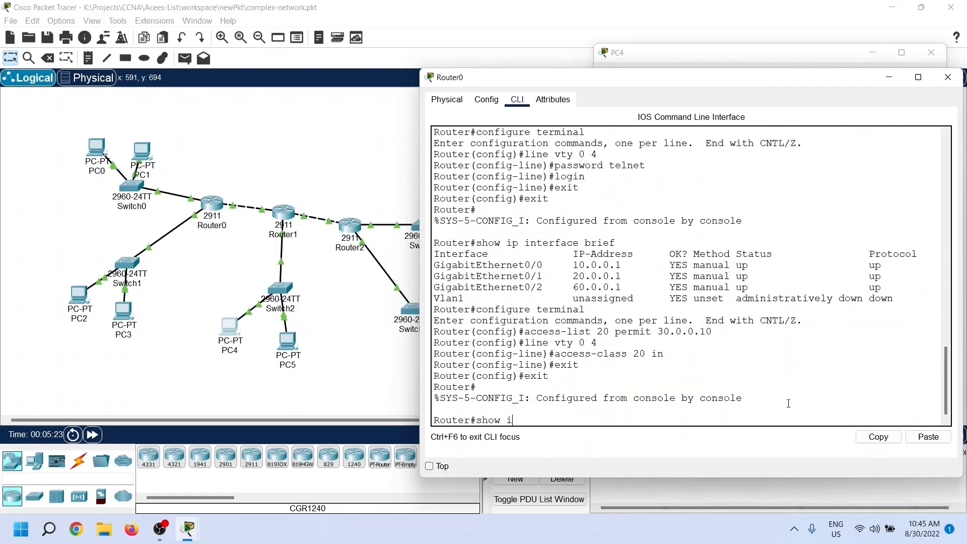
type("p access-list")
key("Return")
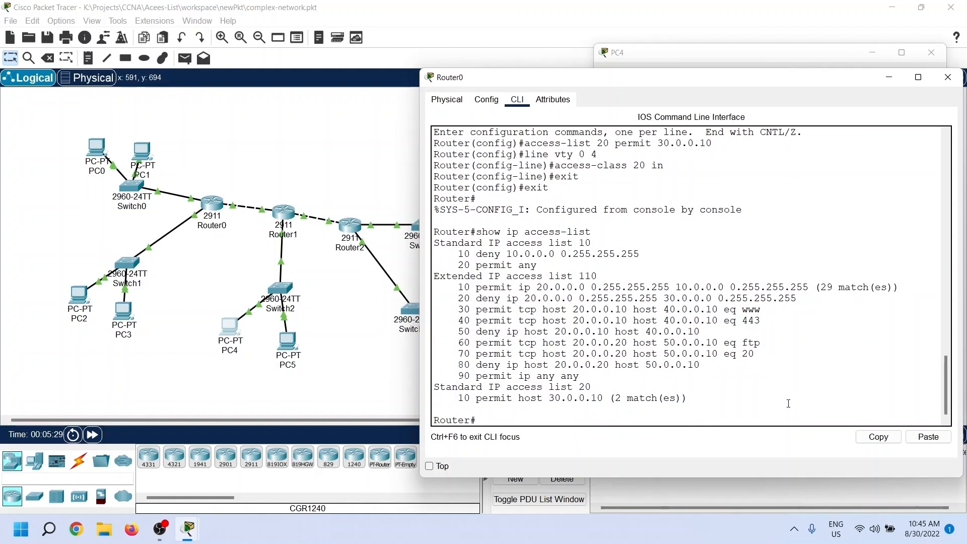
Step: Examine the permit entry and matches of standard access list 20, and close the Router0 and PC4 windows
double_click(587, 387)
left_click_drag(452, 398, 706, 402)
left_click(705, 401)
left_click(704, 398)
left_click(948, 77)
left_click(931, 53)
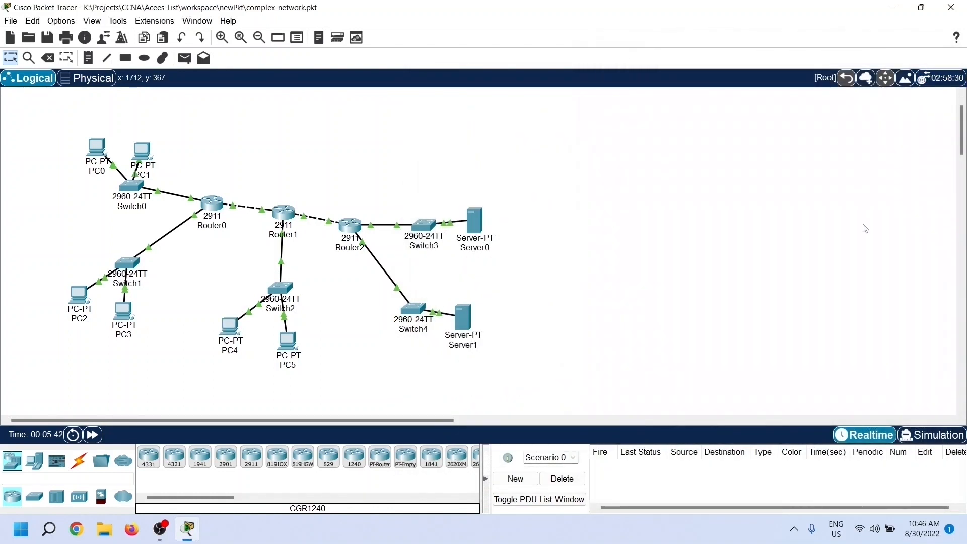